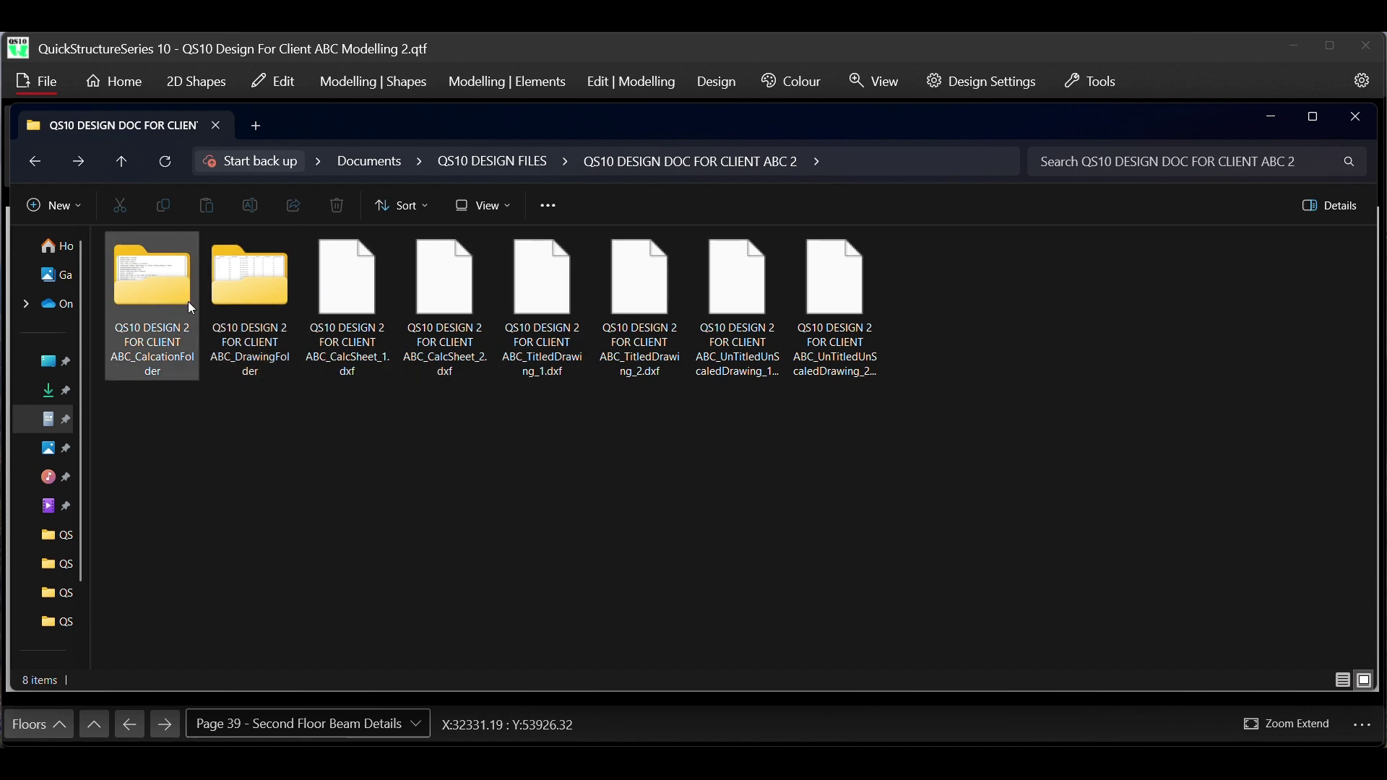
Open the QS10 DESIGN 2 FOR CLIENT ABC_DrawingFolder and look through the exported title-blocked drawing pages
double_click(217, 297)
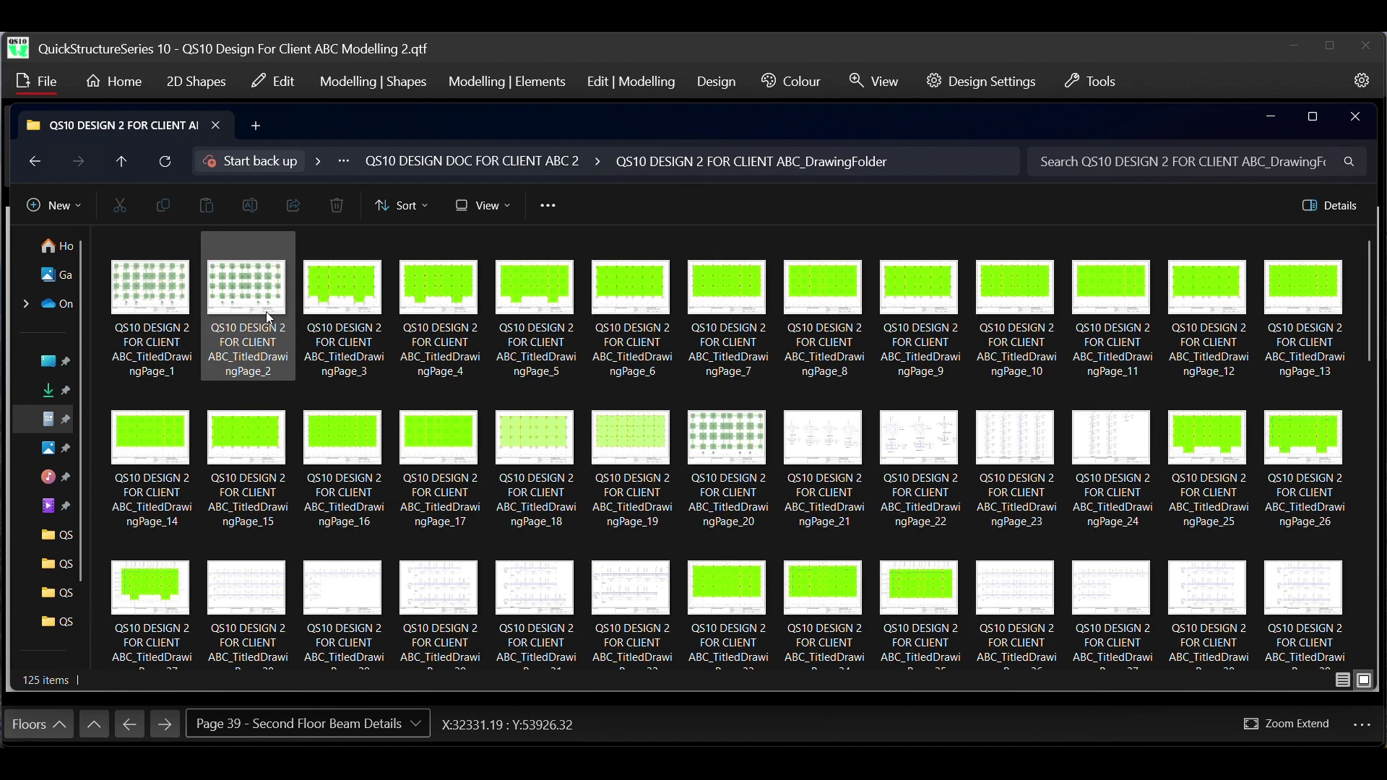
scroll(417, 415, "down", 2)
scroll(417, 419, "down", 10)
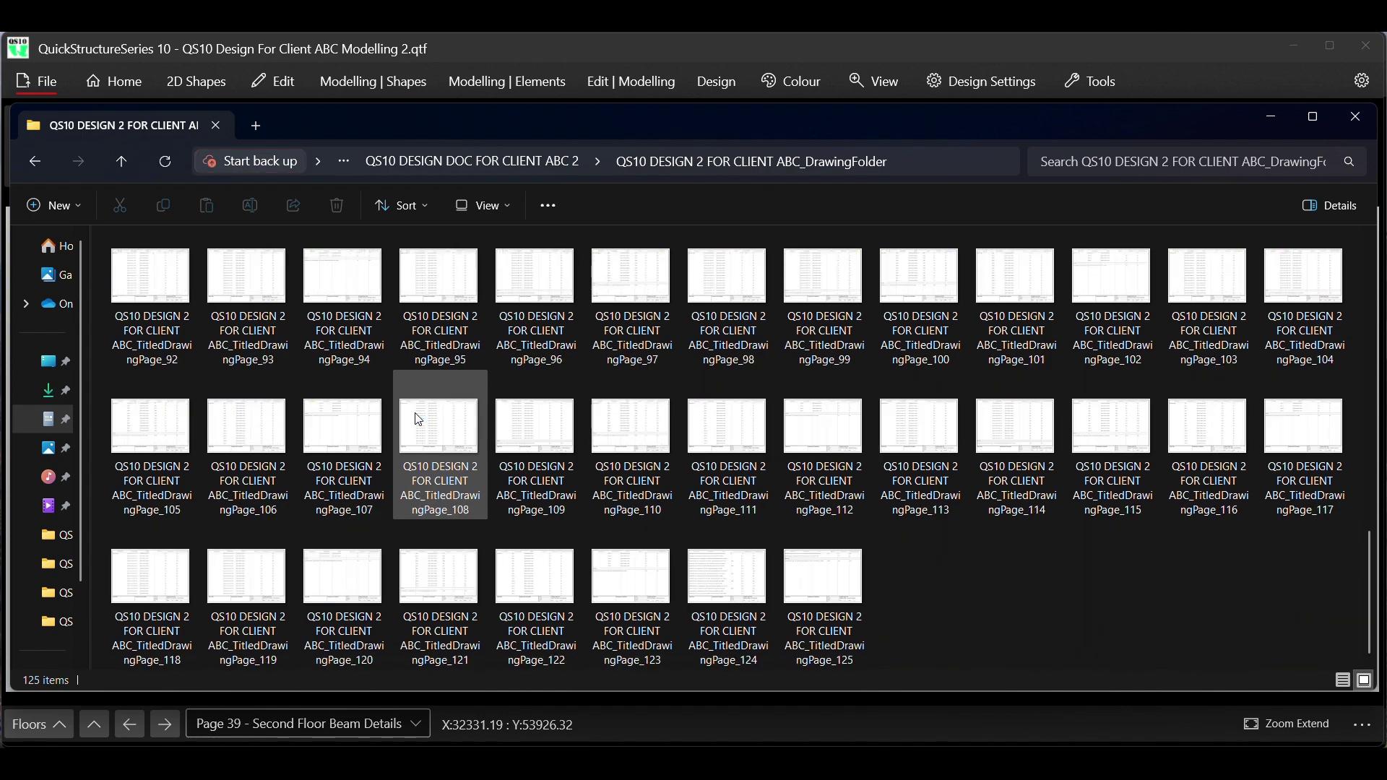
scroll(418, 419, "up", 10)
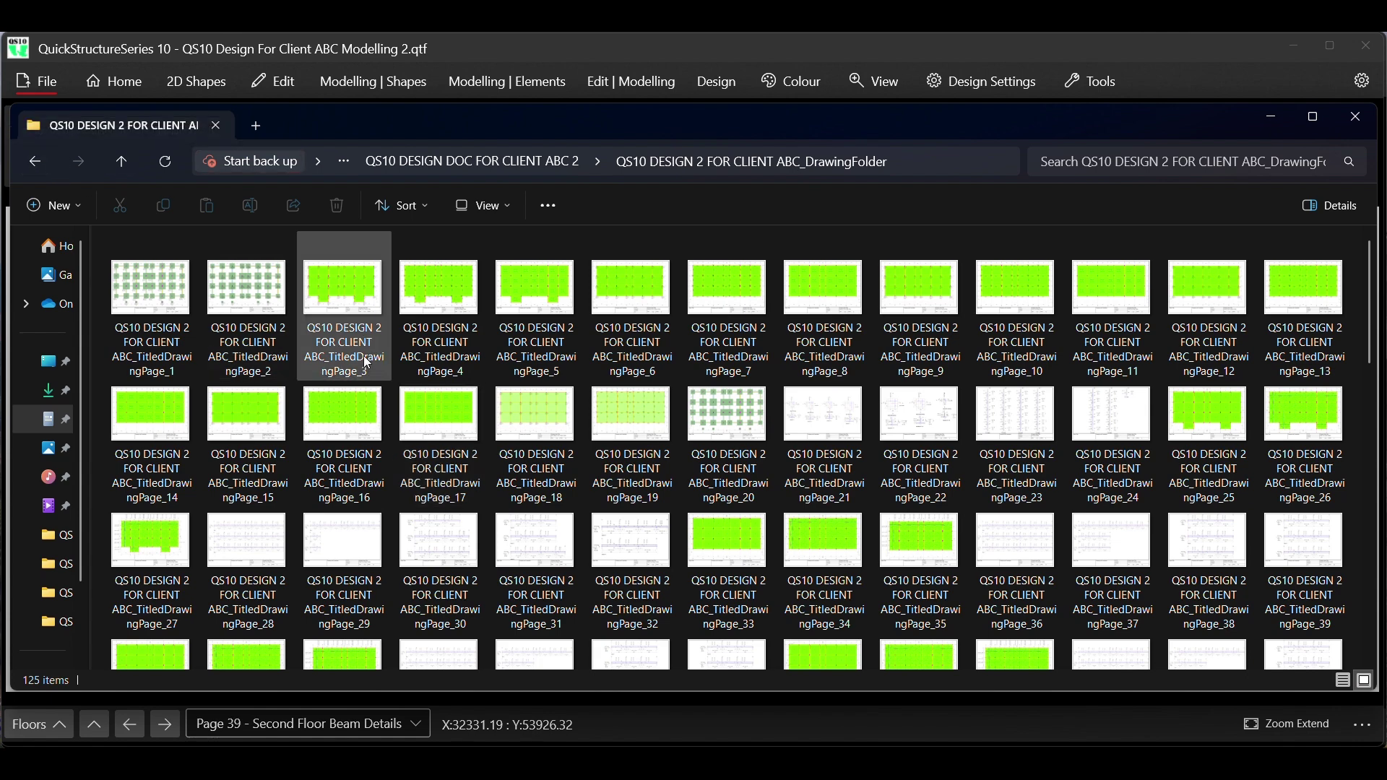
Open the neighbouring QS10 DESIGN 2 FOR CLIENT ABC_CalcationFolder and look through the exported calculation pages
left_click(35, 163)
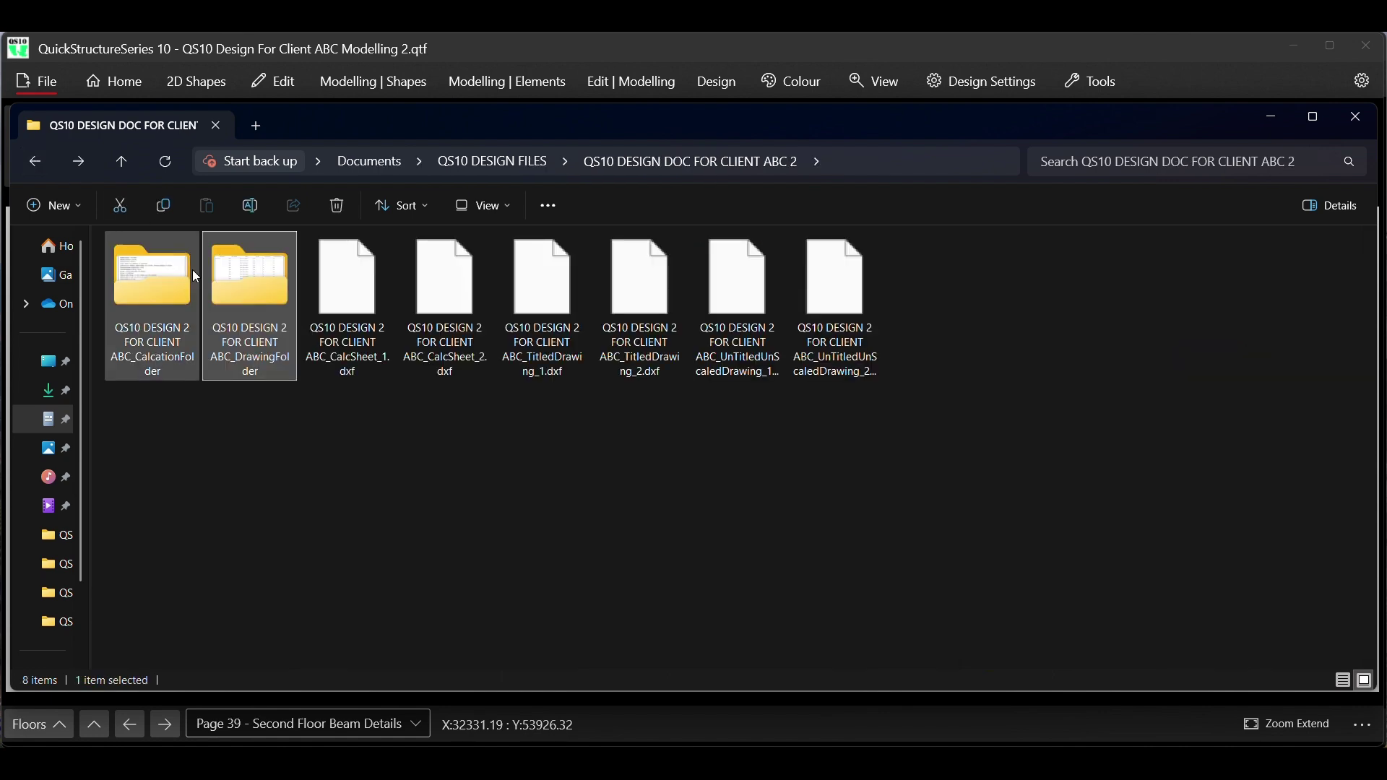
left_click(150, 291)
double_click(150, 291)
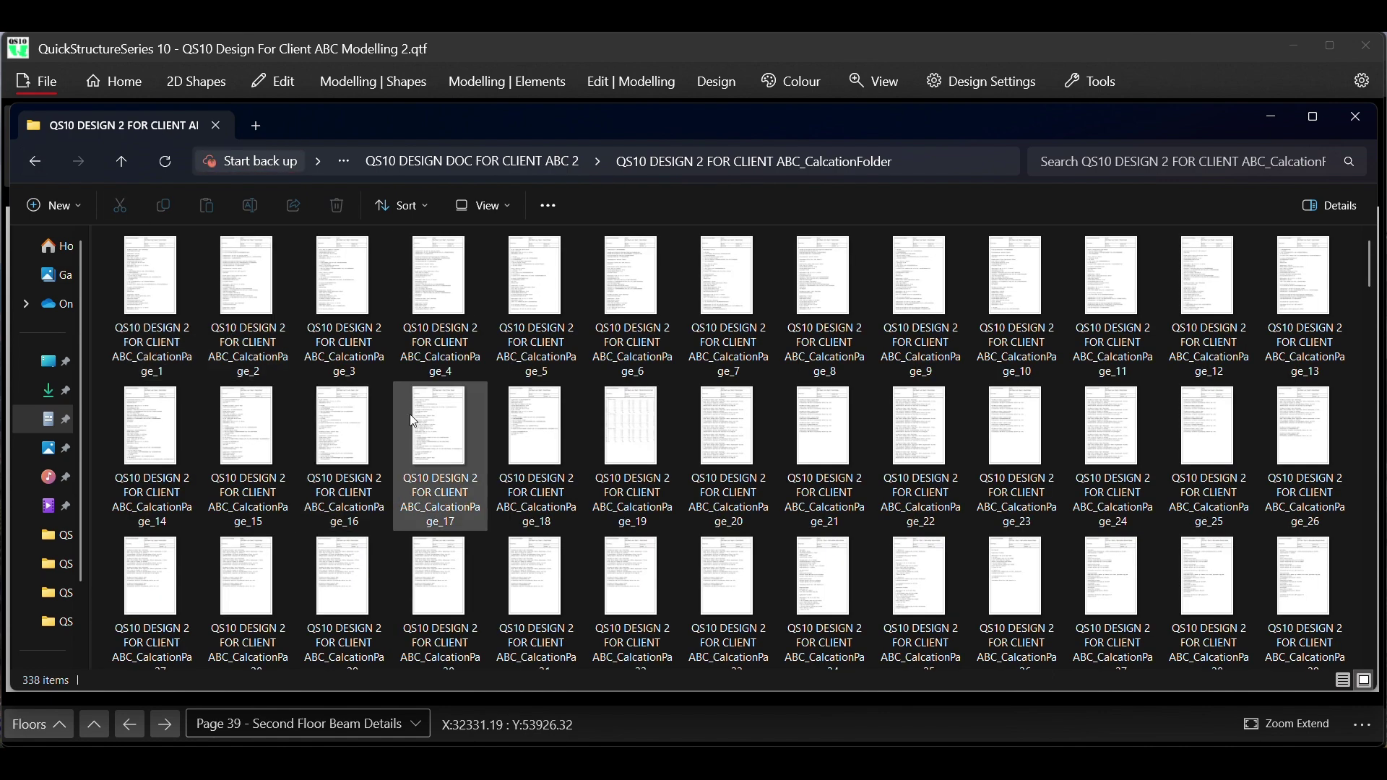
scroll(436, 432, "down", 10)
scroll(436, 432, "down", 15)
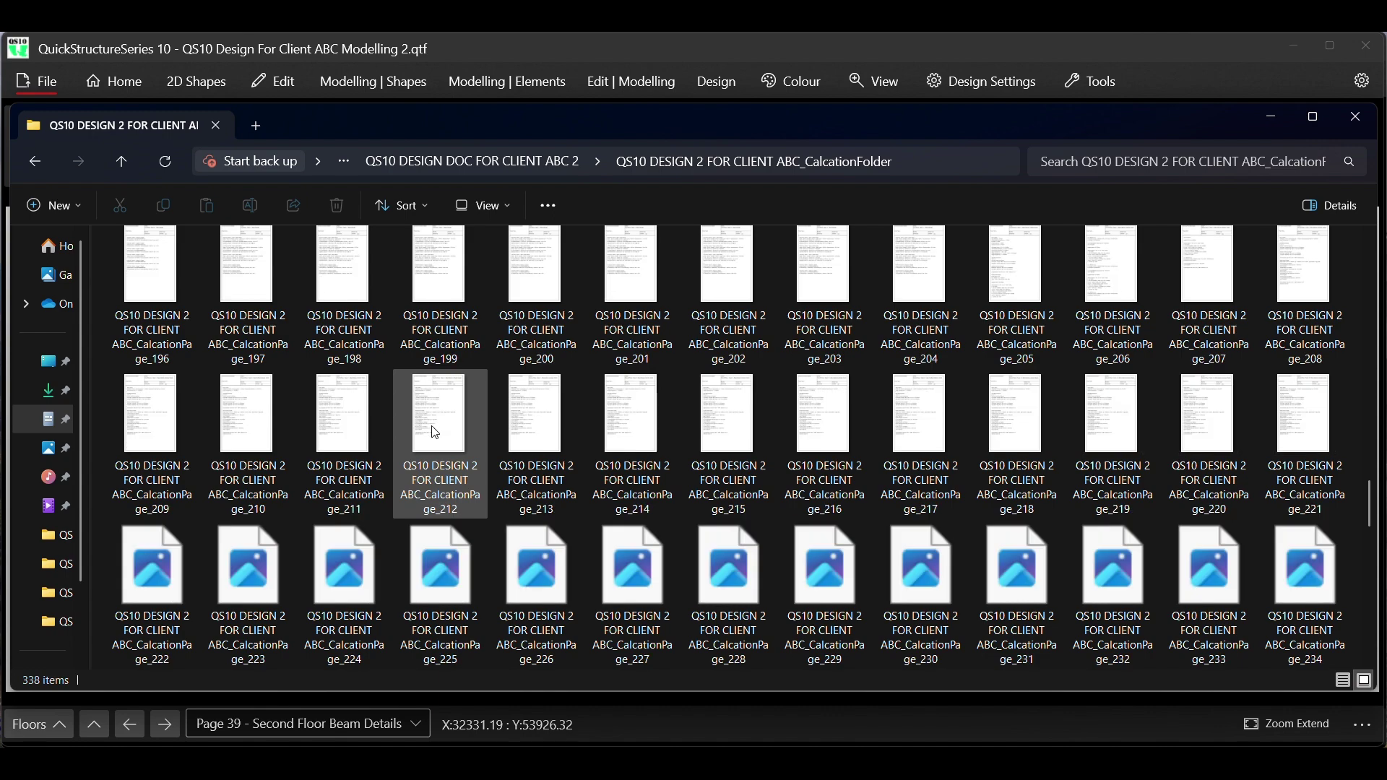
scroll(436, 432, "up", 15)
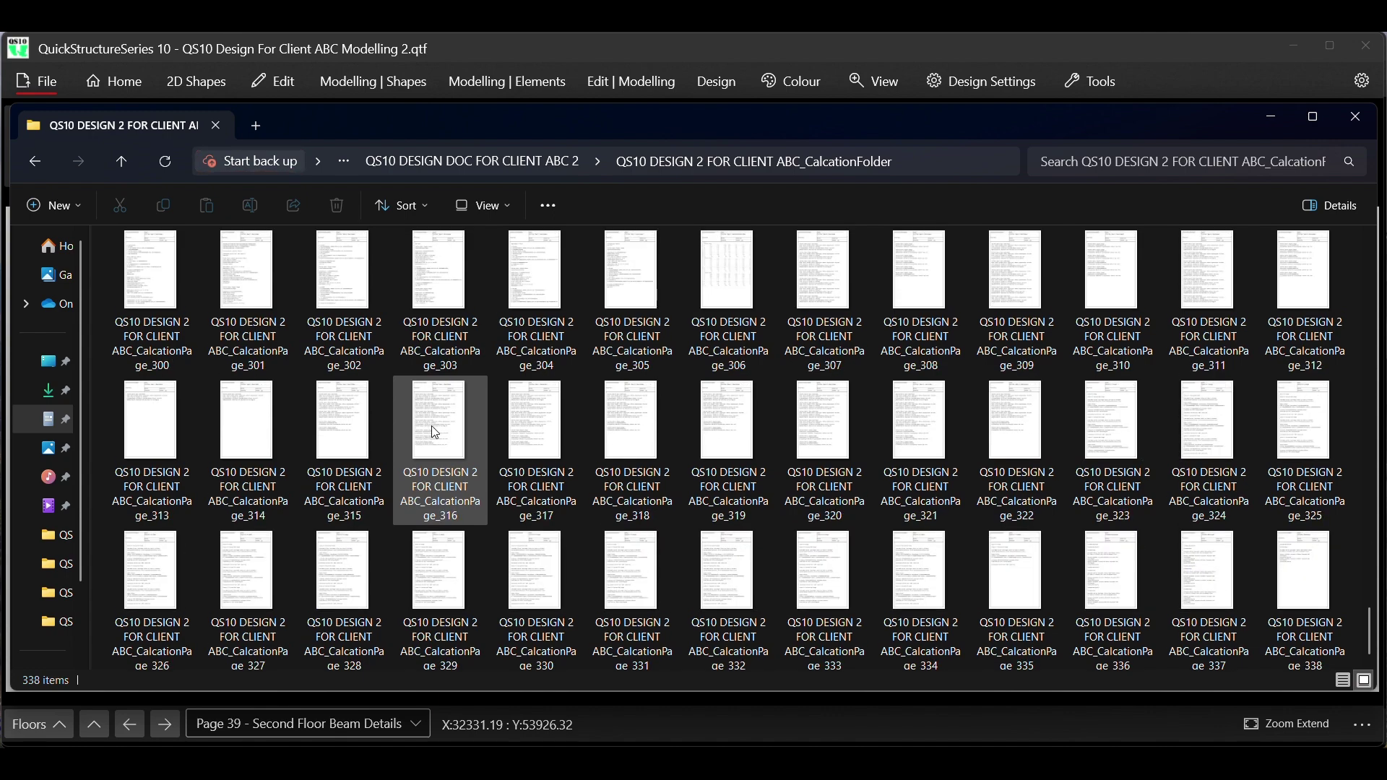
scroll(436, 432, "up", 8)
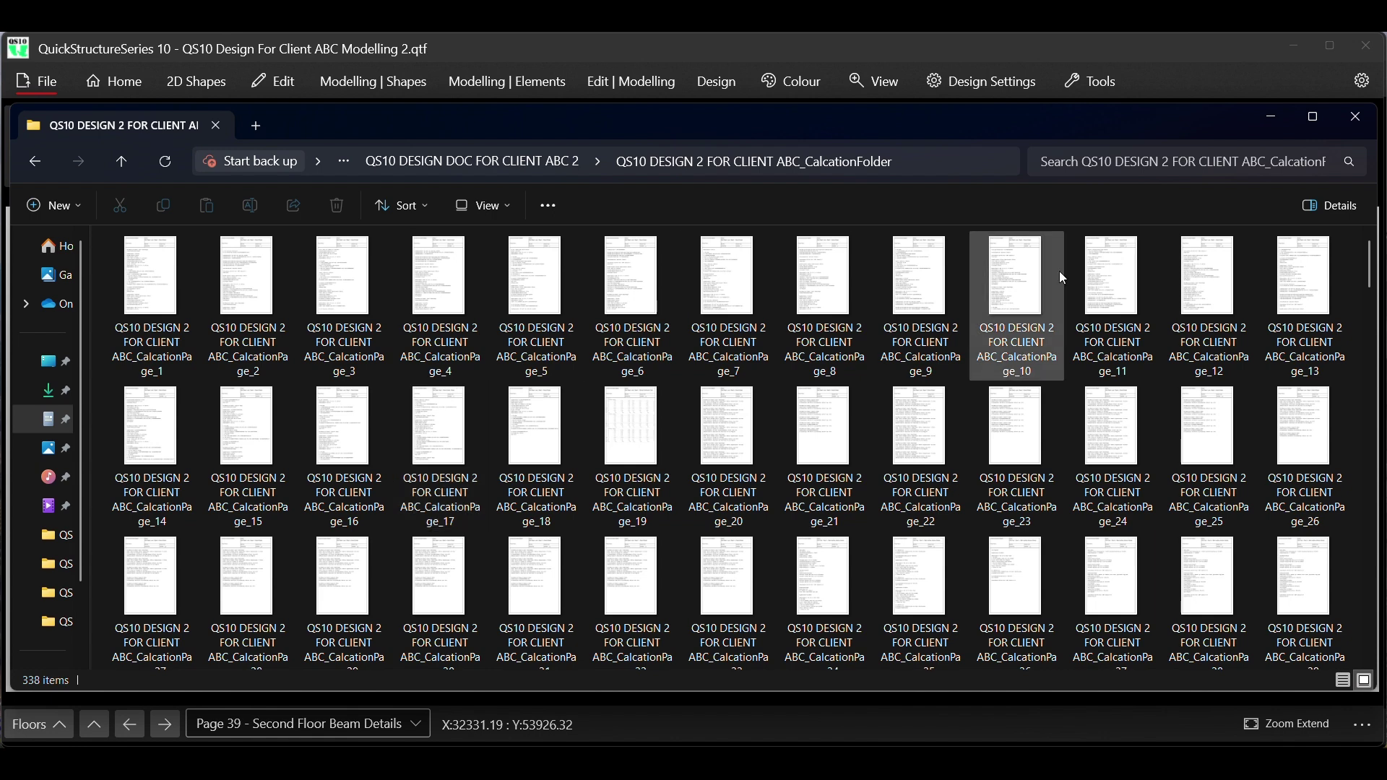
Return to the QuickStructureSeries 10 project and examine the floor layouts and the beam detail sheet
left_click(1272, 117)
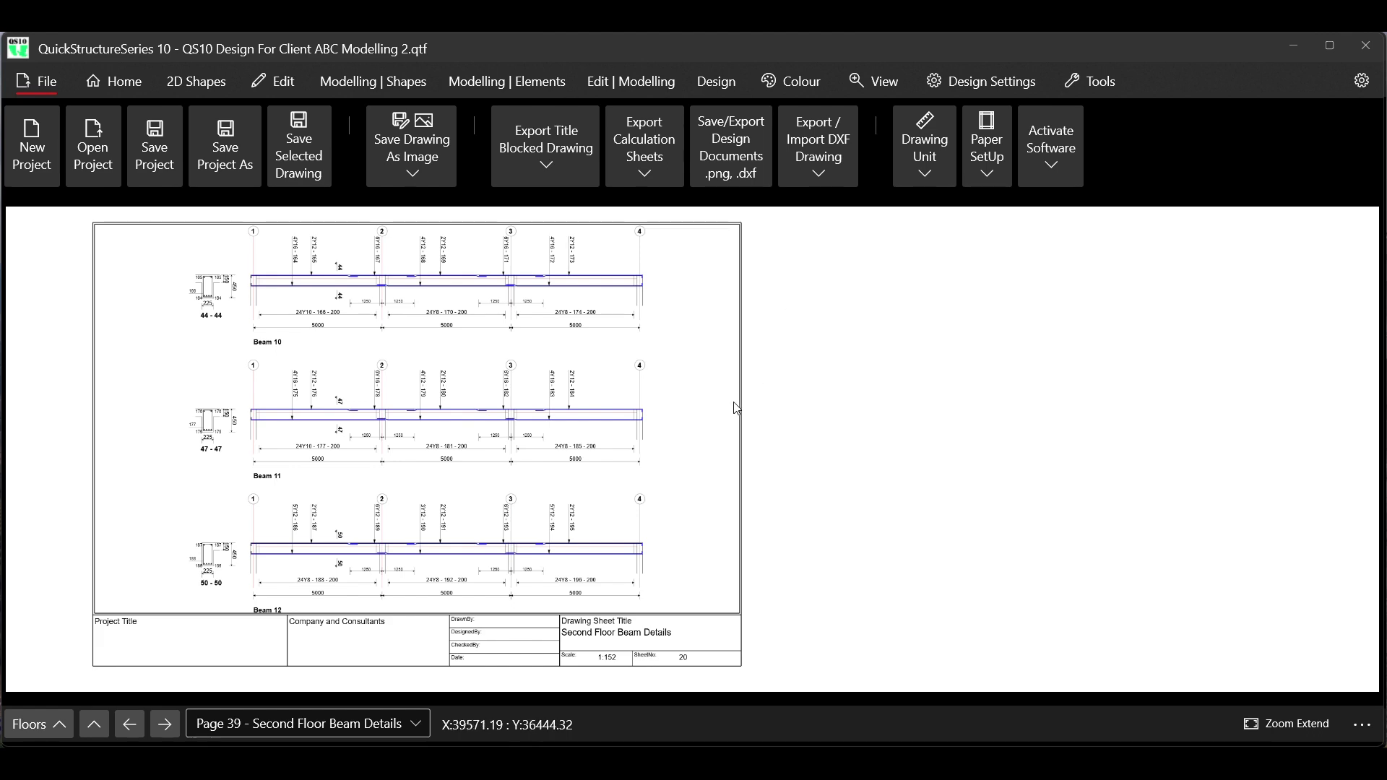
scroll(723, 419, "down", 5)
scroll(711, 233, "up", 3)
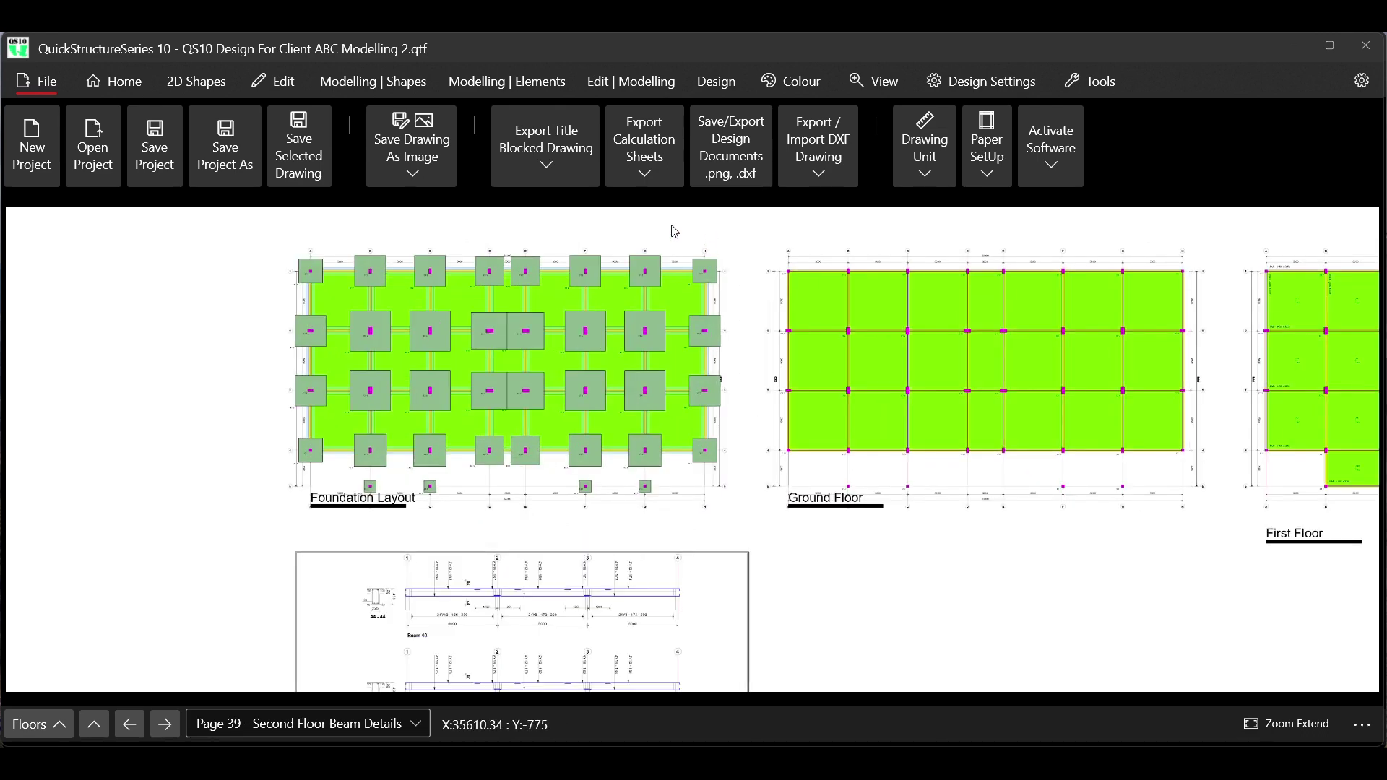
scroll(415, 320, "down", 2)
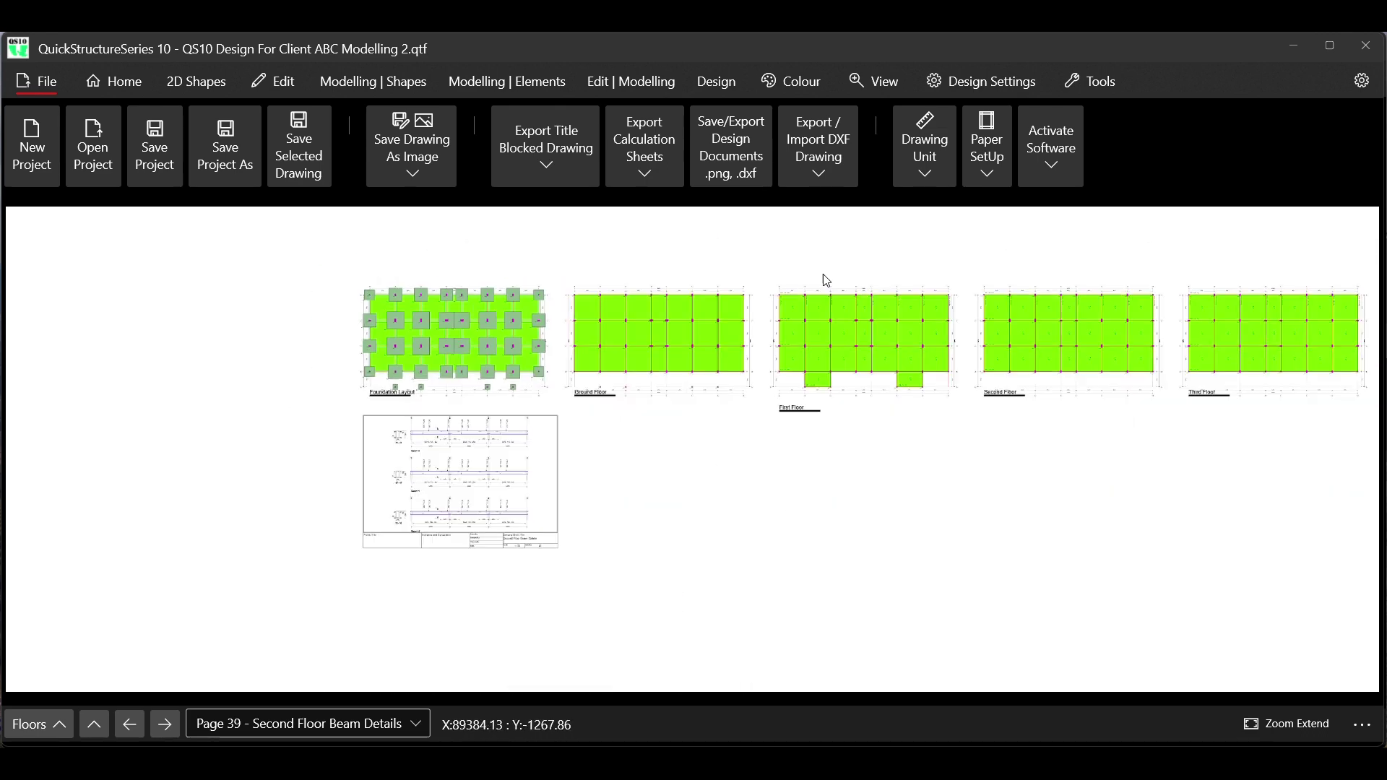
scroll(866, 301, "up", 2)
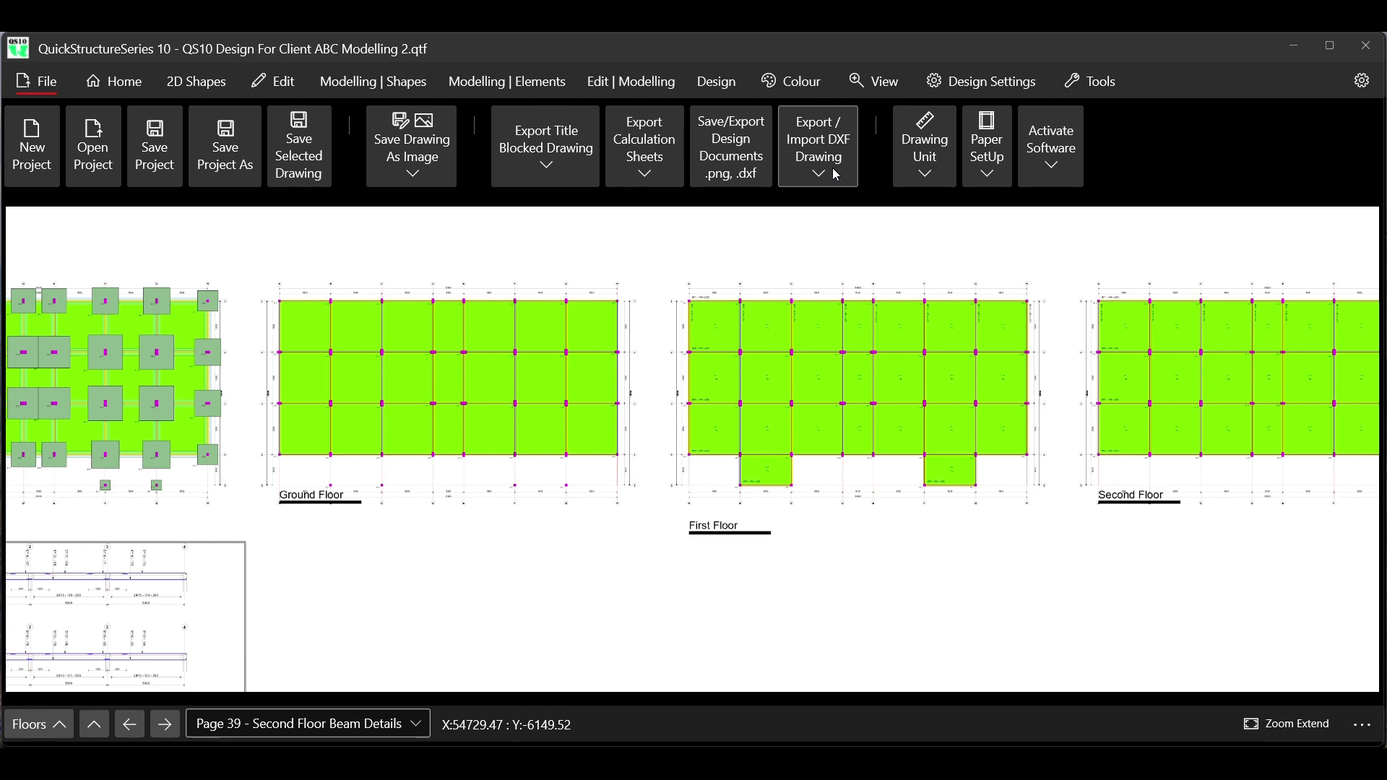
left_click(534, 168)
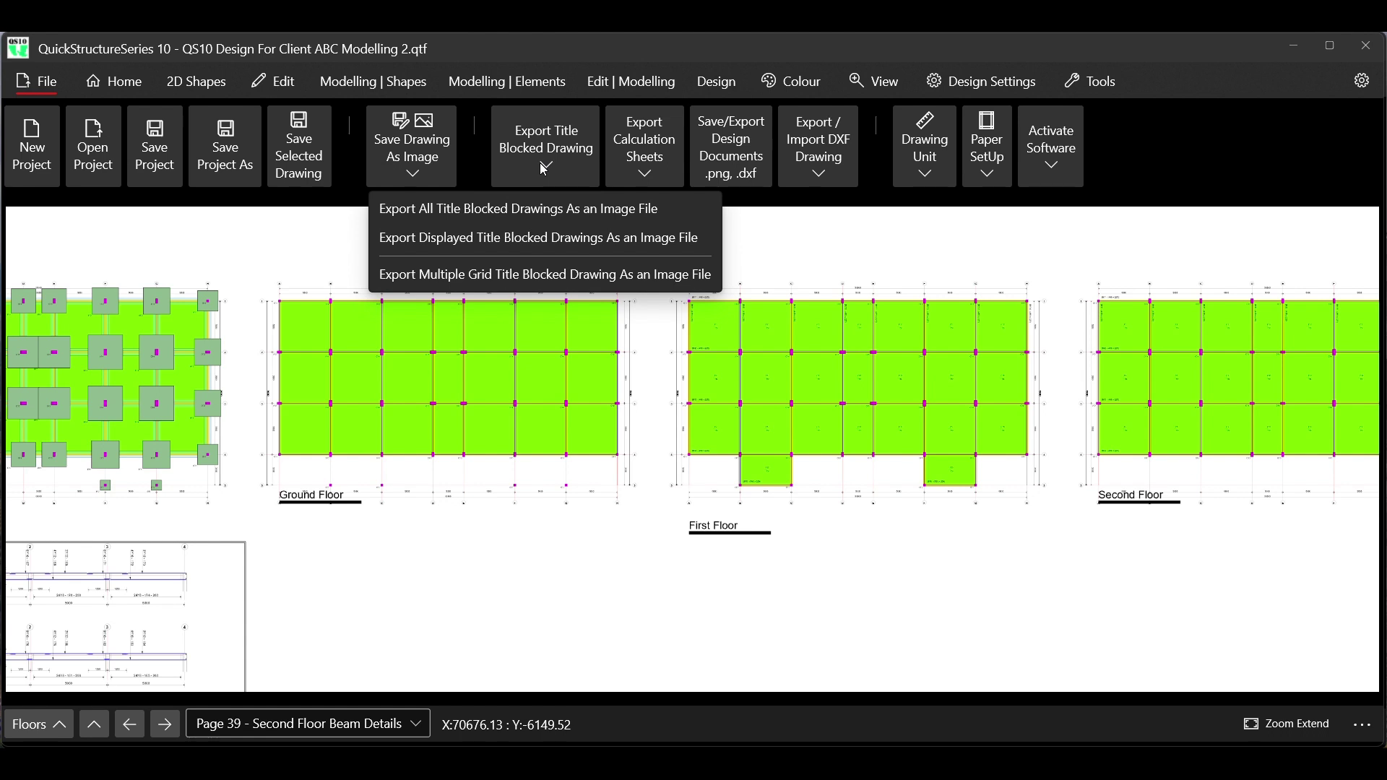
left_click(544, 168)
left_click(544, 169)
left_click(543, 169)
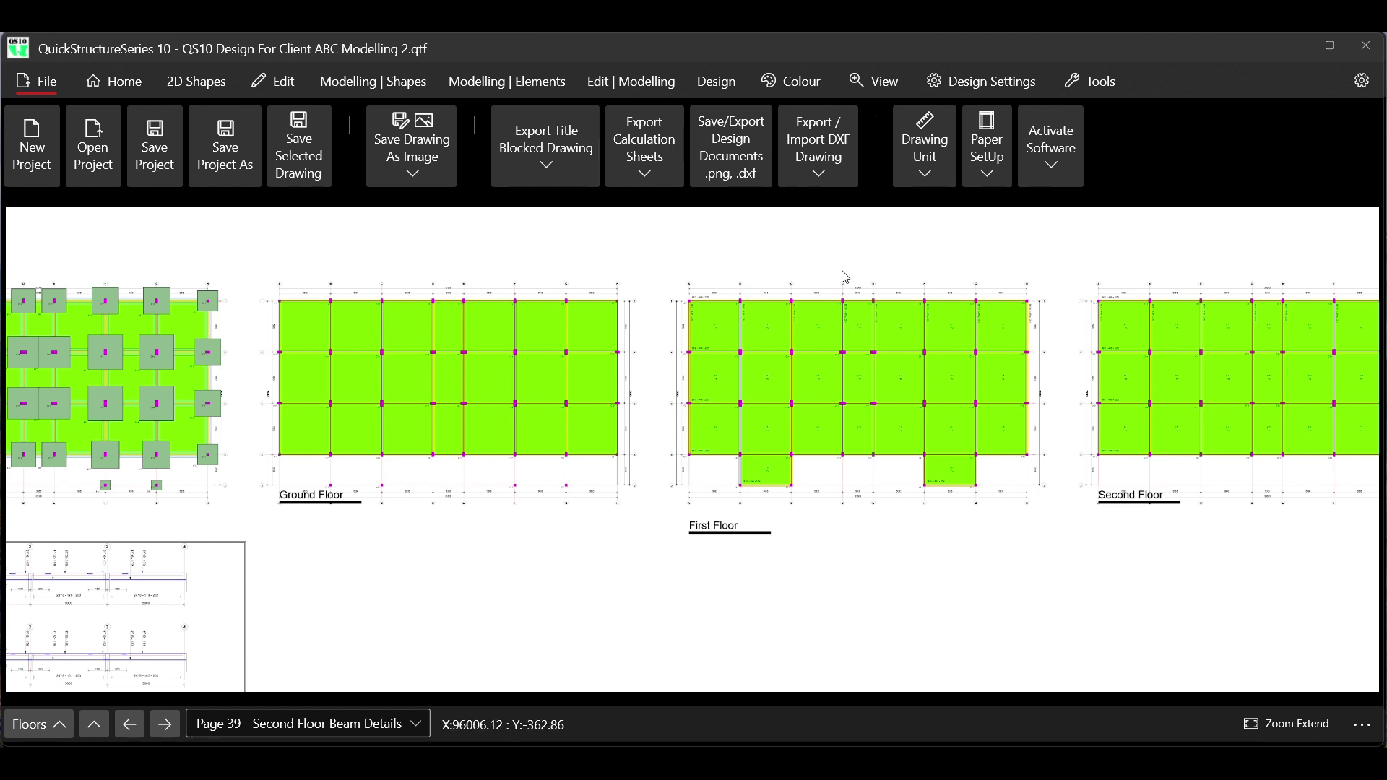
Apply Drawing PreSet 22 (A3 Landscape, Margin 192, DPI 3 White) to the paper setup and set the paper margin to 20 pixels
left_click(998, 178)
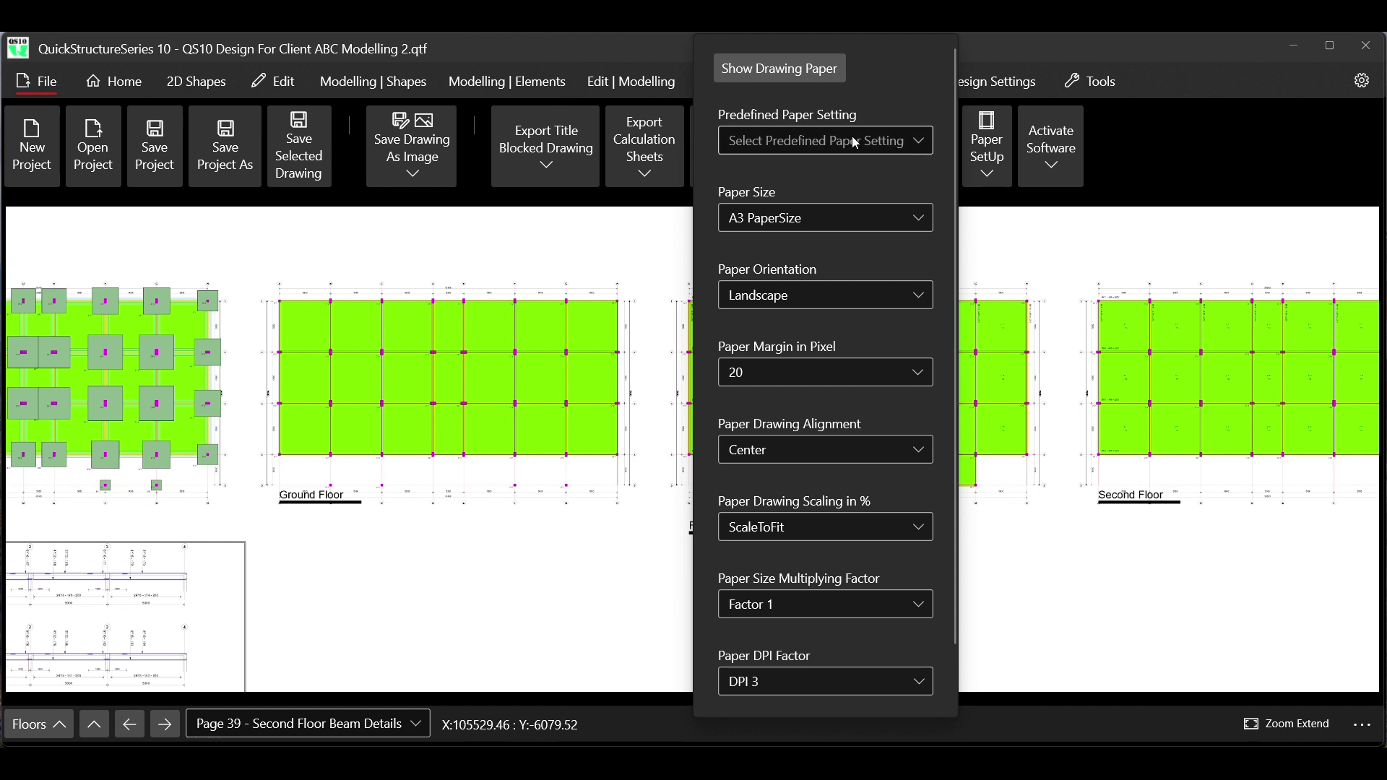
left_click(855, 141)
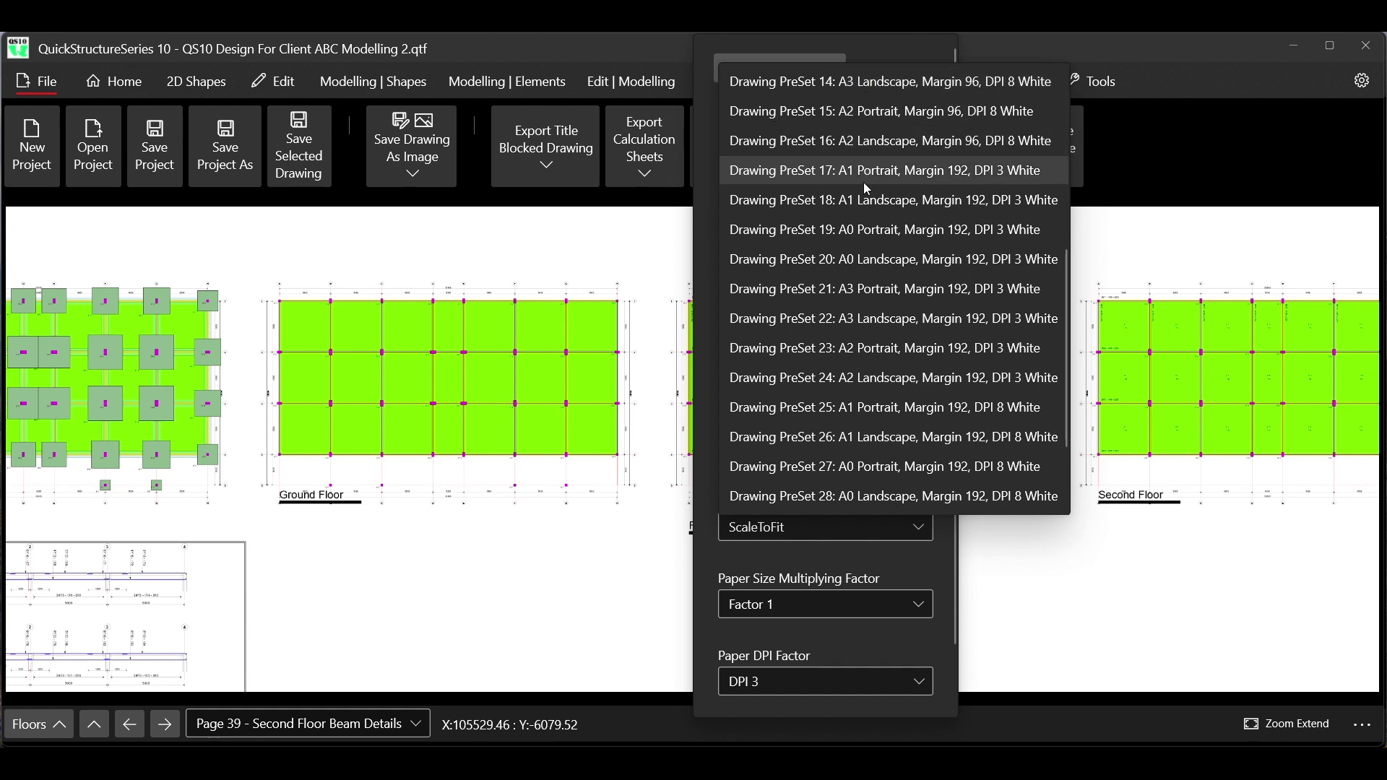
left_click(861, 325)
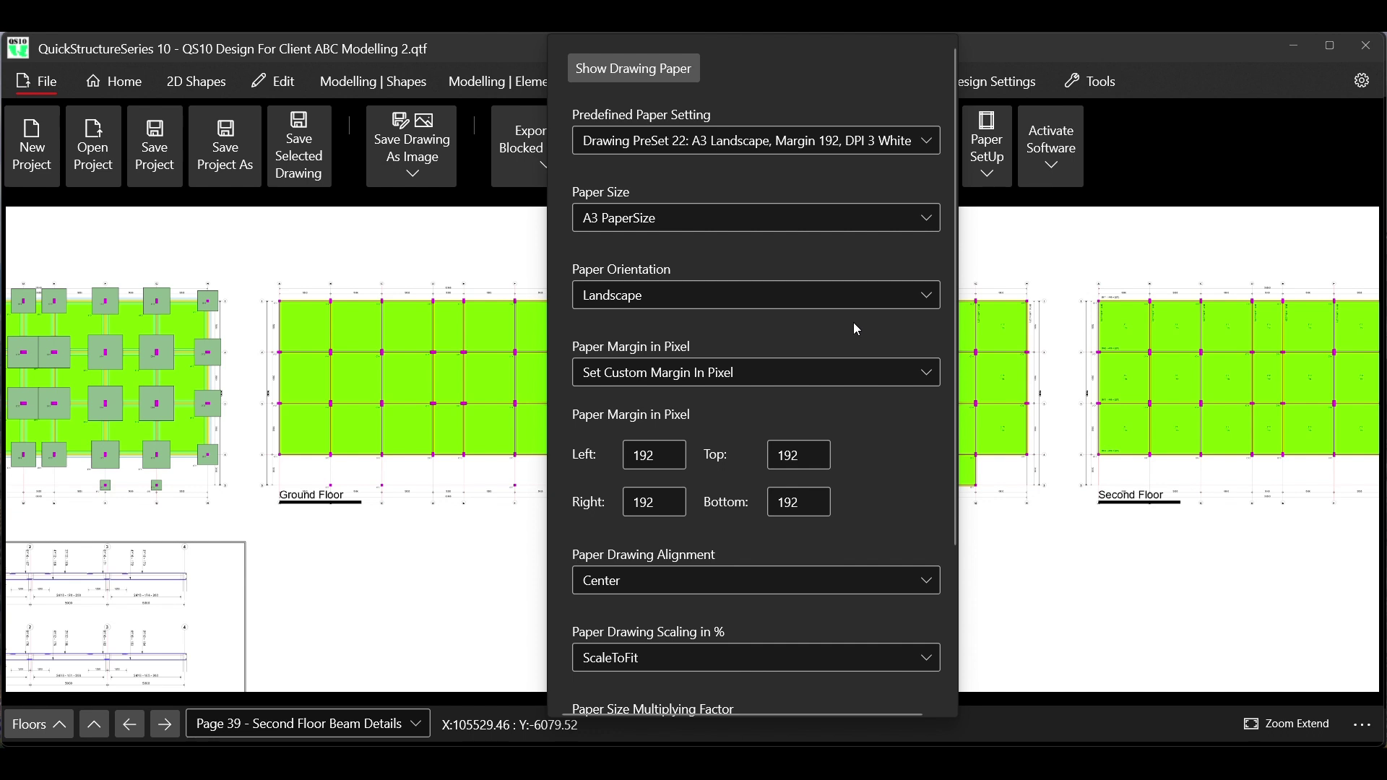
left_click(718, 374)
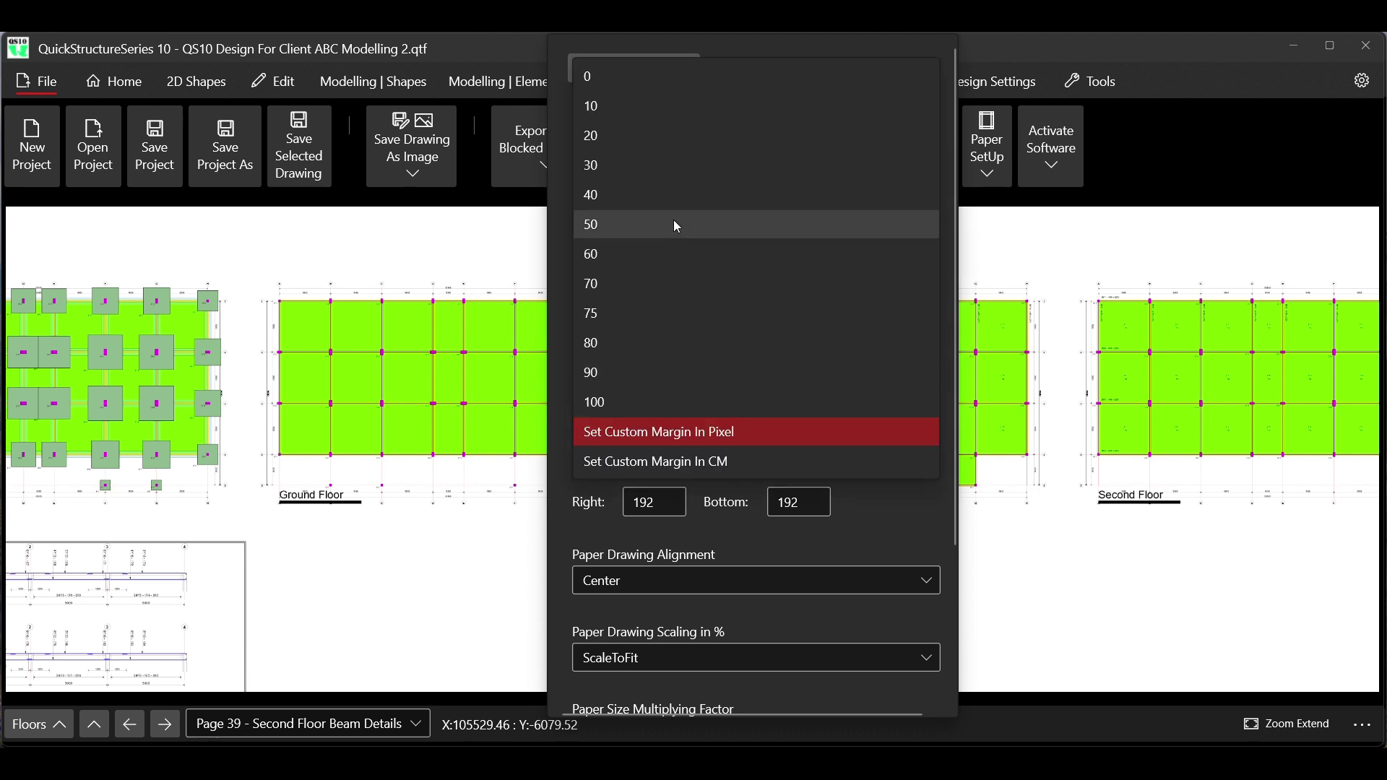
left_click(618, 137)
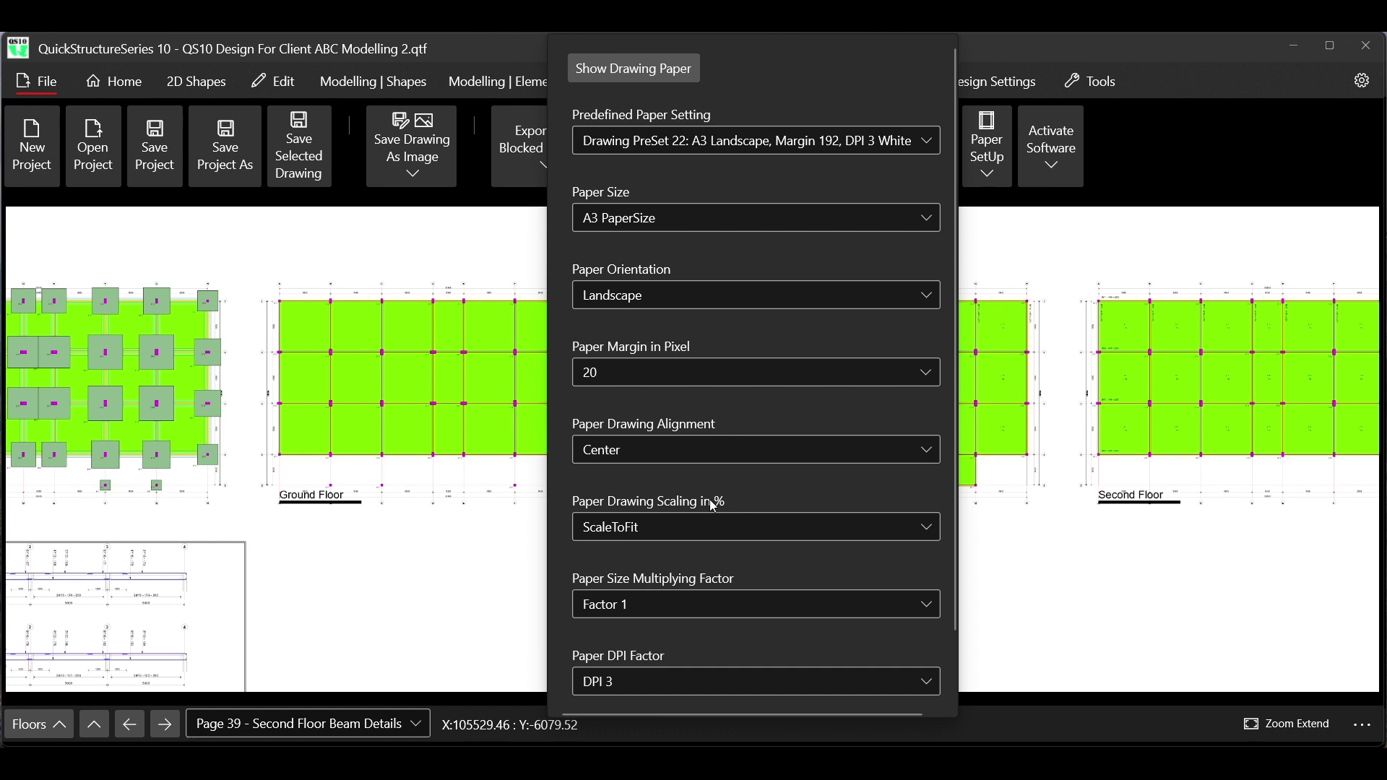
Set the paper DPI factor to DPI 2 and the paper background colour to white, then close the paper setup
scroll(711, 506, "down", 2)
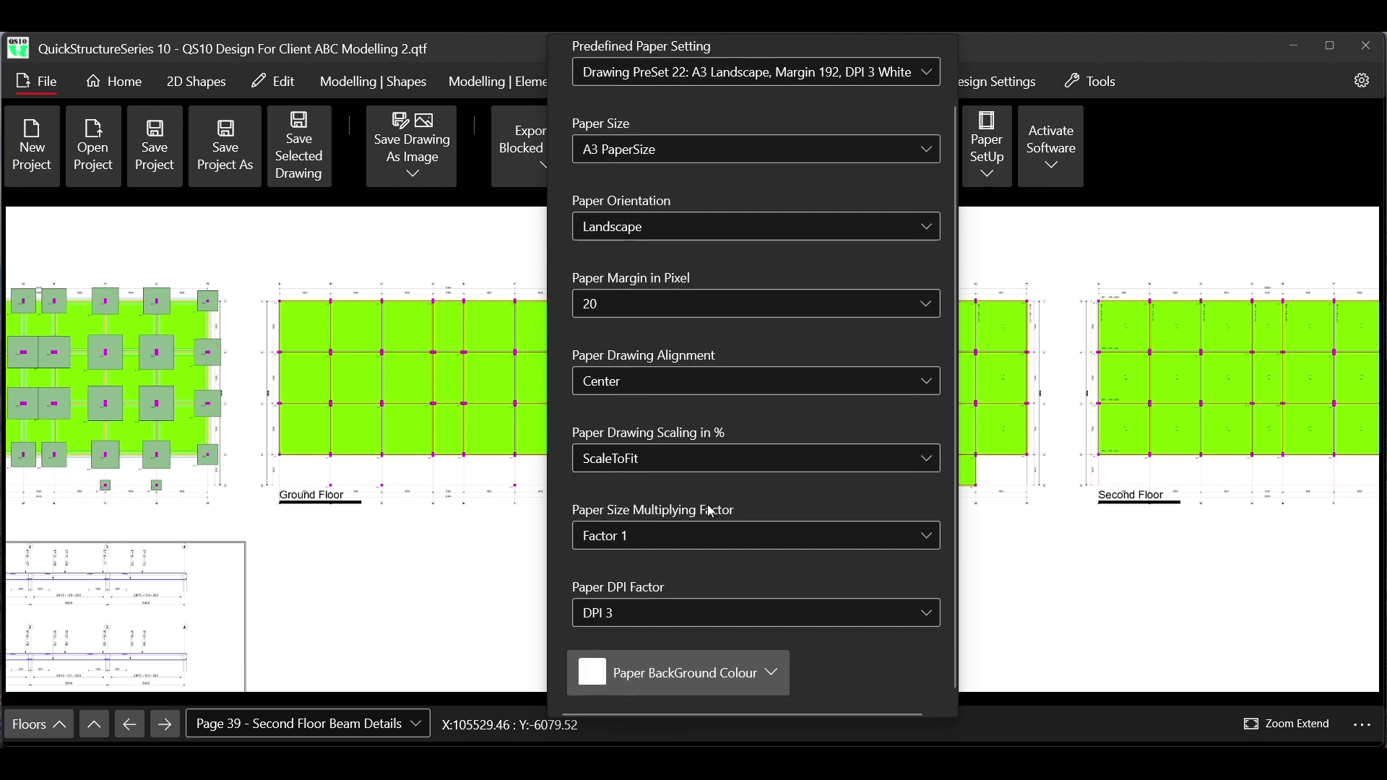
left_click(696, 613)
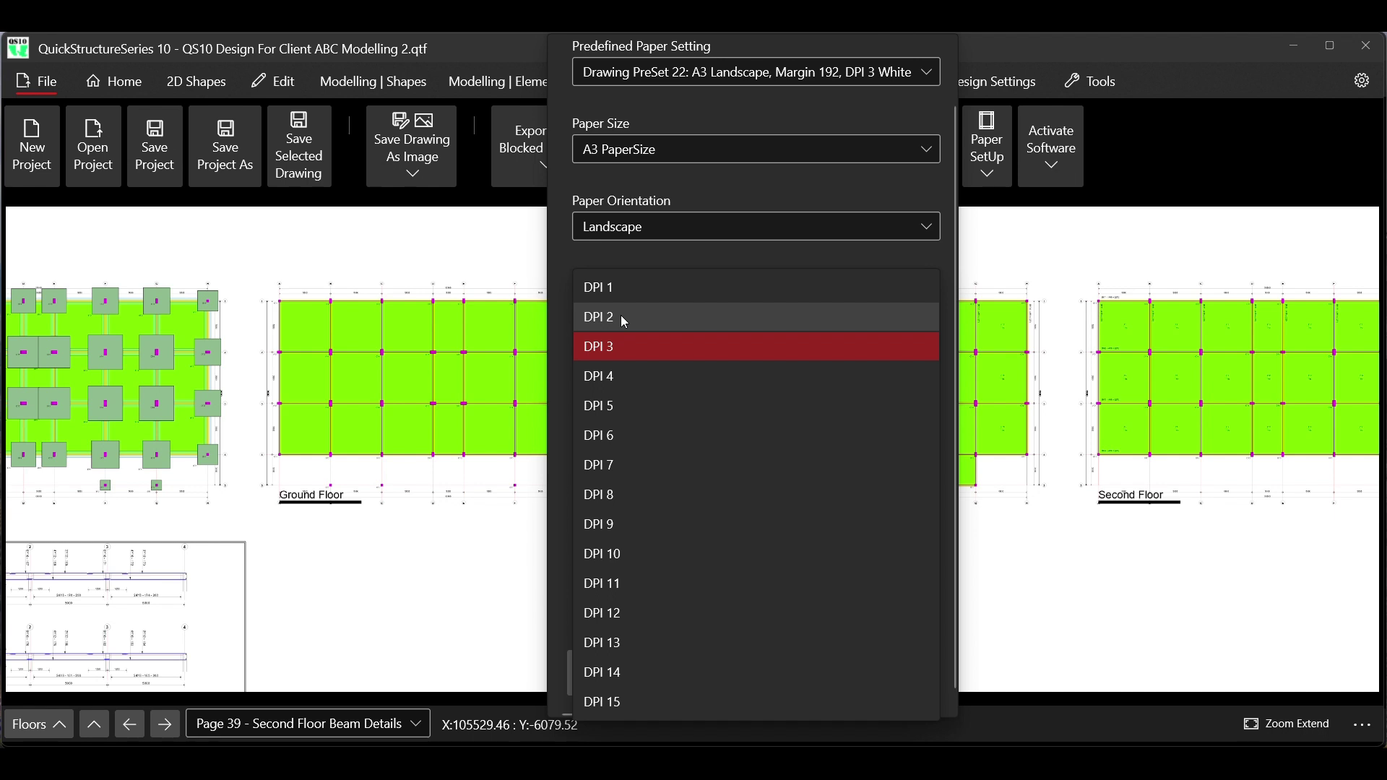
left_click(624, 319)
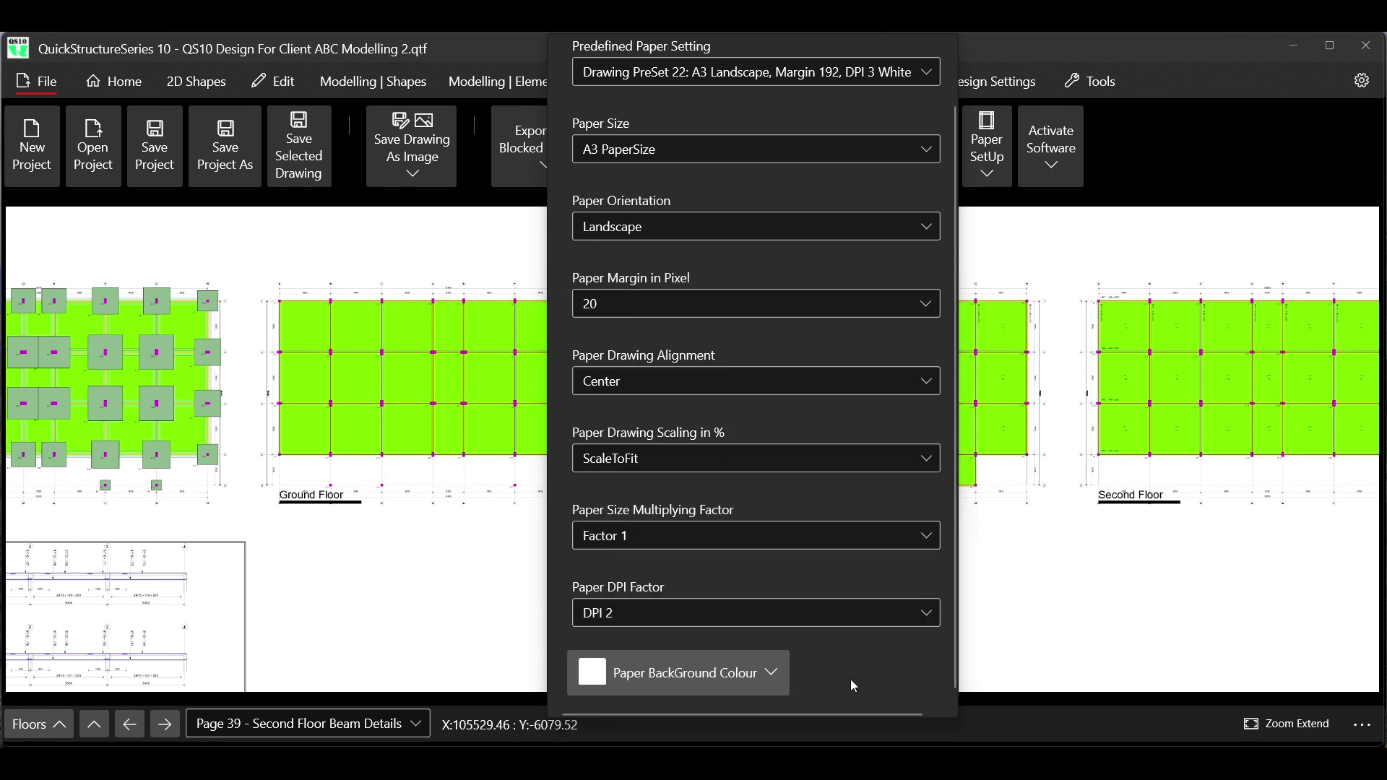
left_click(693, 683)
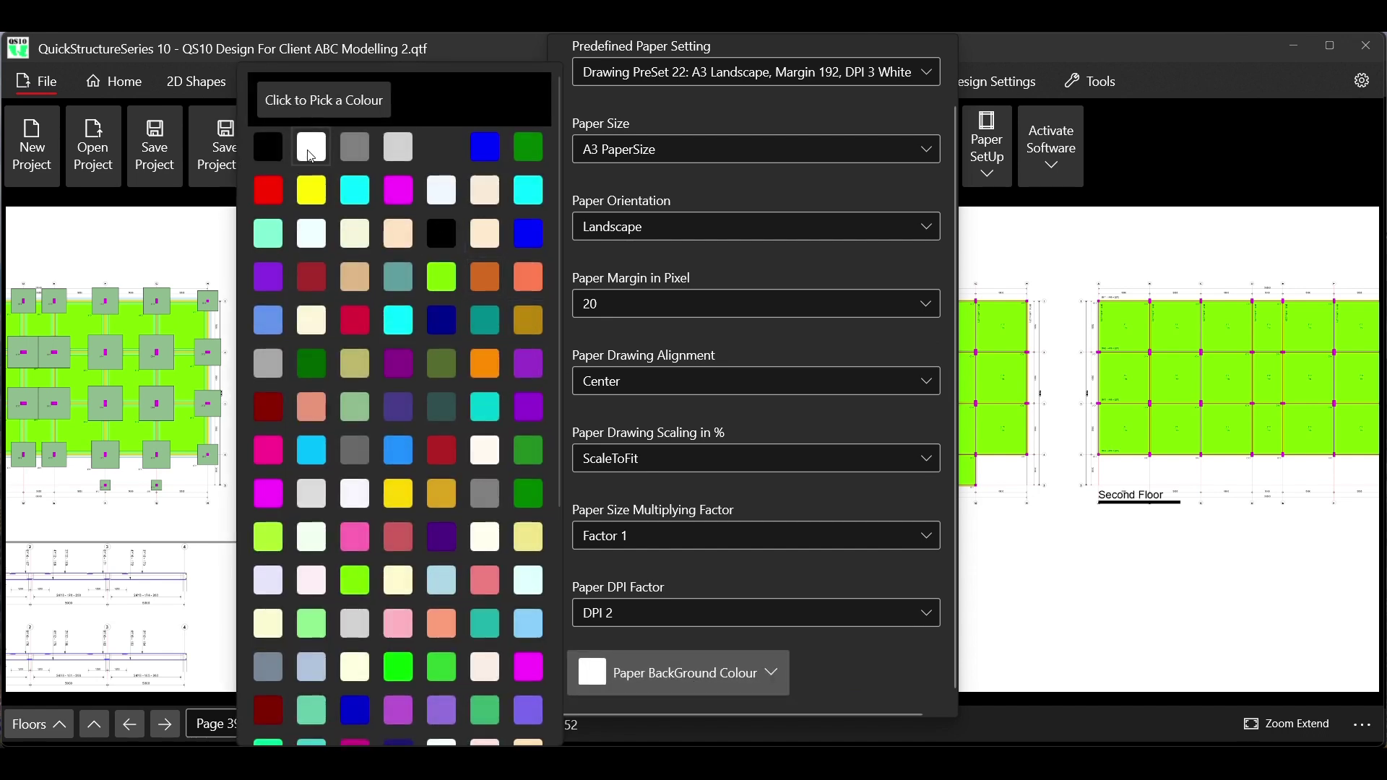
left_click(310, 151)
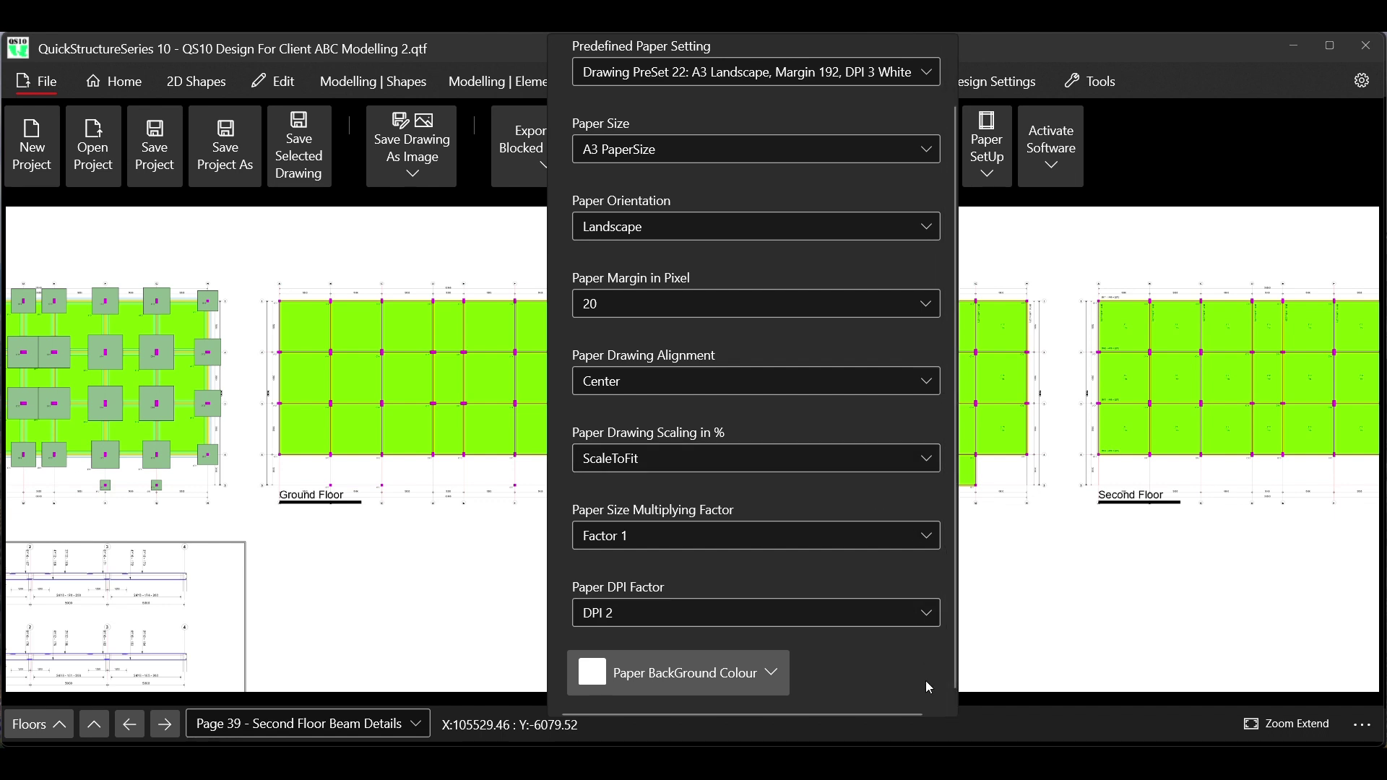
scroll(926, 687, "up", 2)
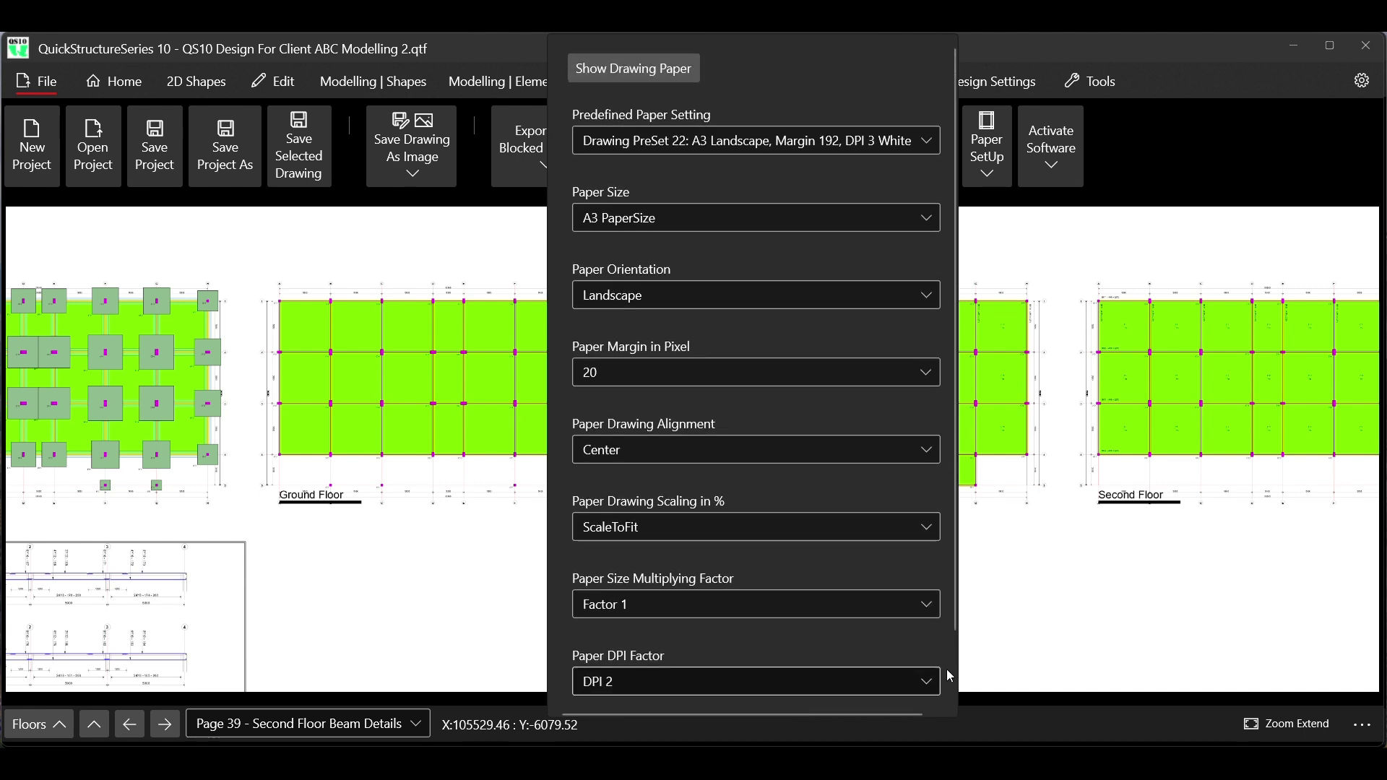
left_click(1142, 143)
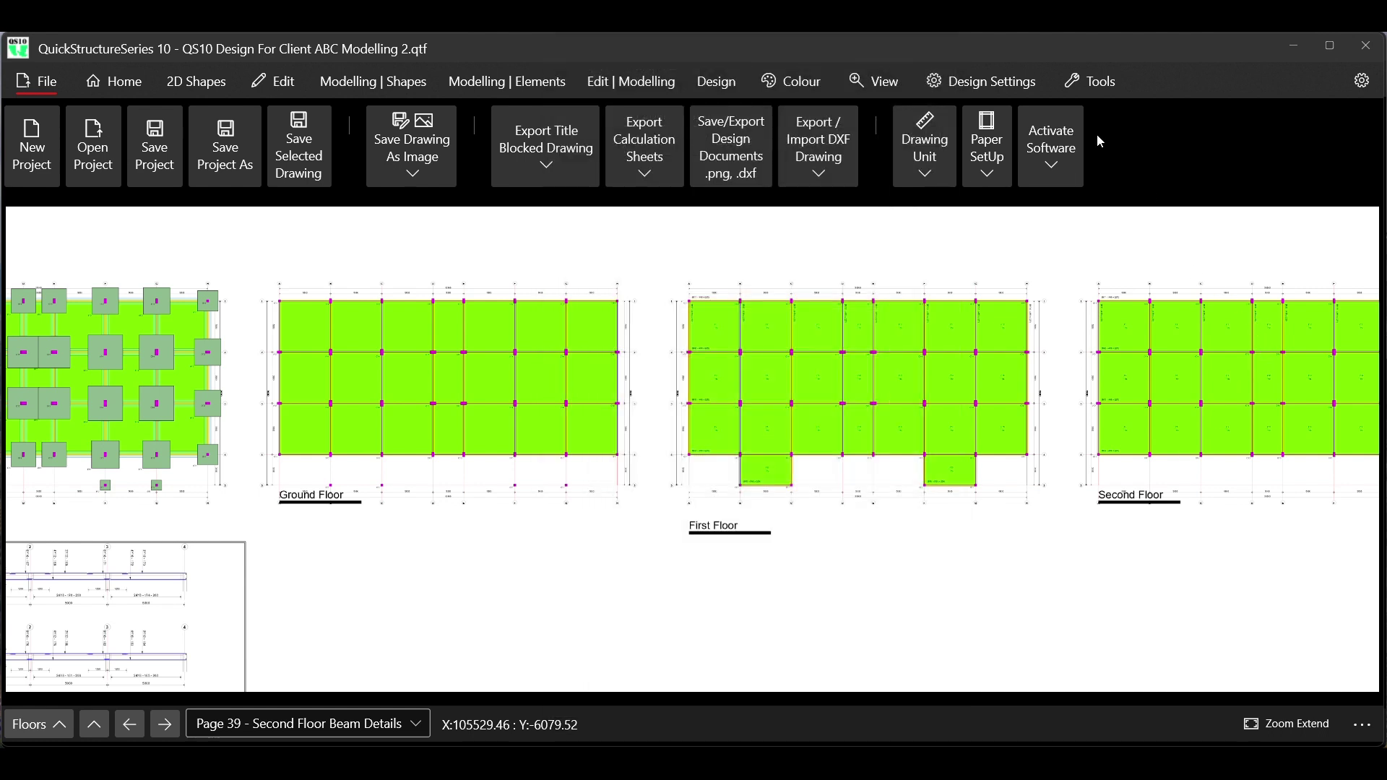
Start exporting all title-blocked drawings as image files and browse to the QS10 DESIGN FILES folder as save location
left_click(554, 164)
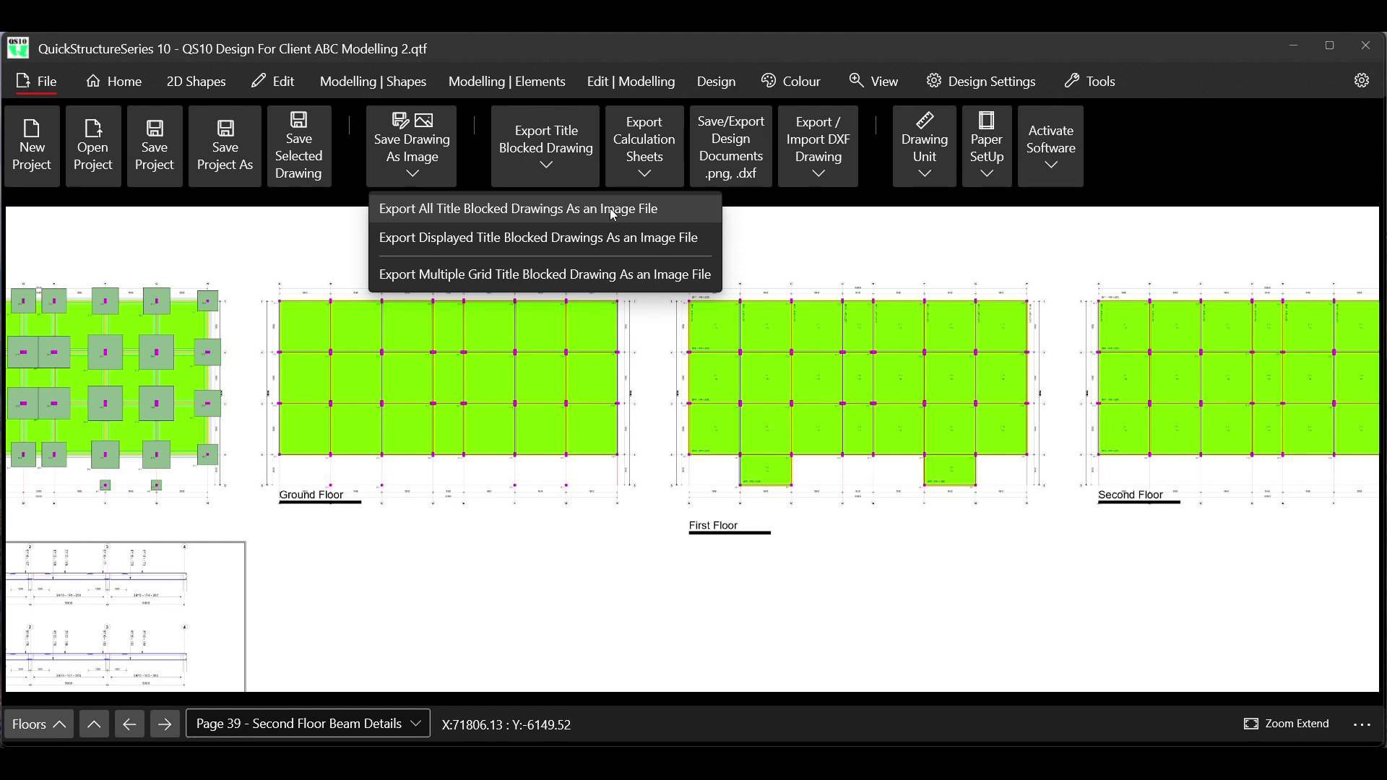
left_click(544, 216)
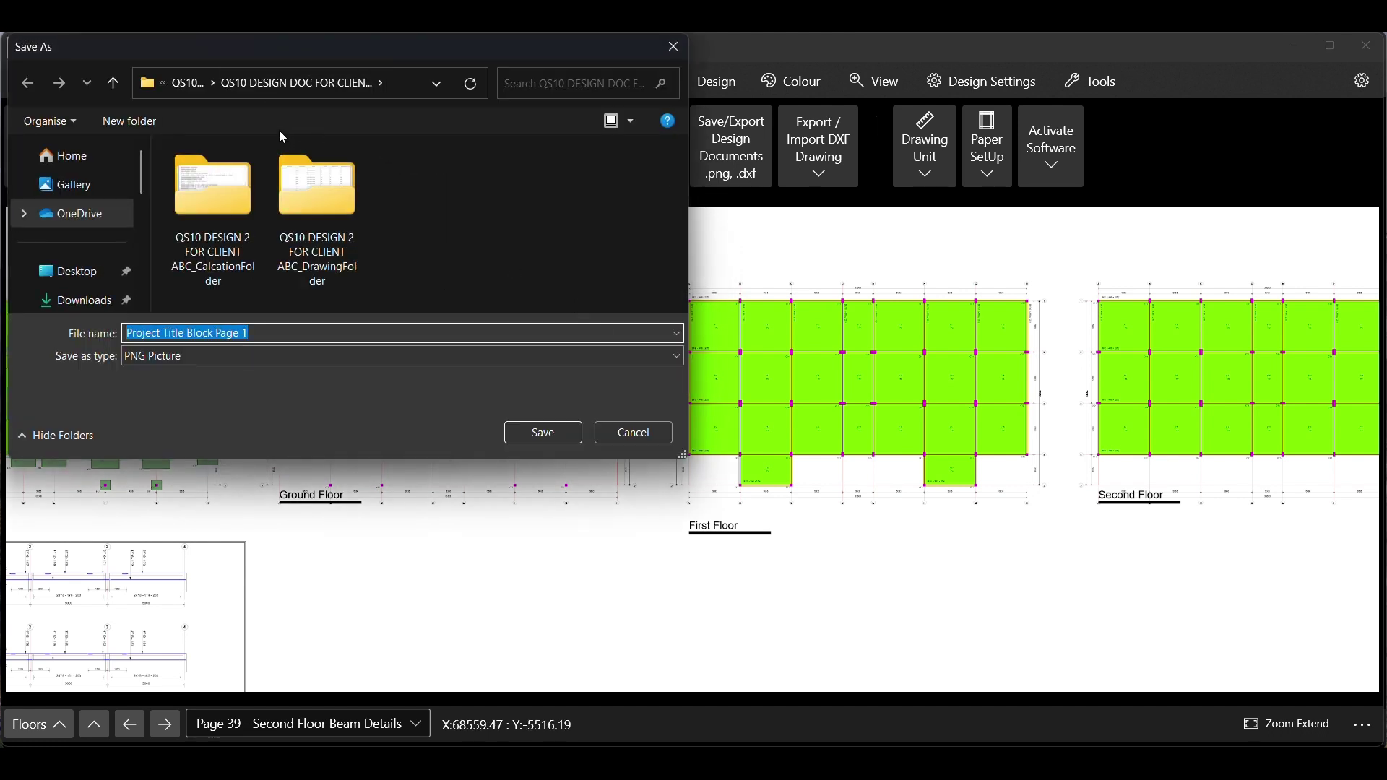
left_click(193, 88)
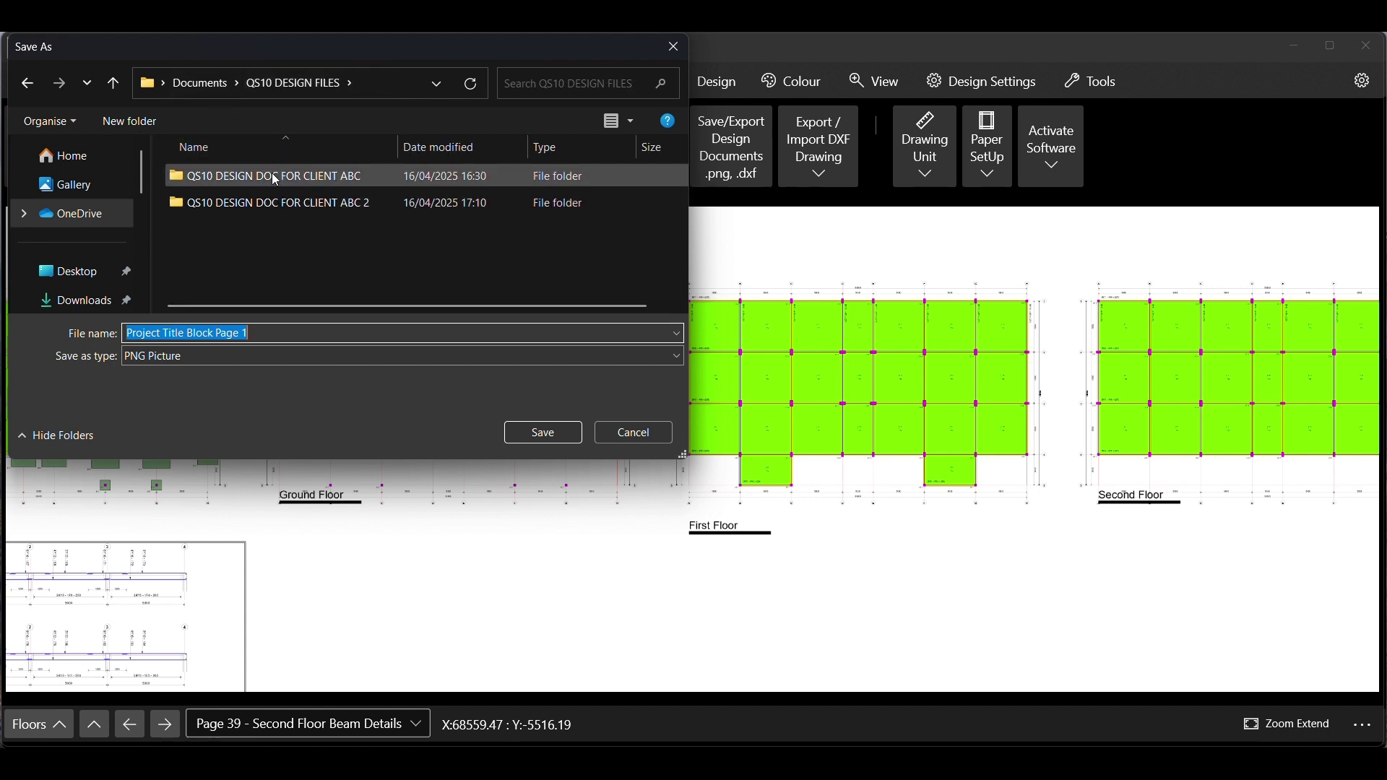
Create a folder named QS10 DESIGN DOC FOR CLIENT ABC 3 in QS10 DESIGN FILES, reusing the name of the existing ABC 2 folder
left_click(281, 209)
left_click(282, 209)
right_click(281, 209)
left_click(319, 259)
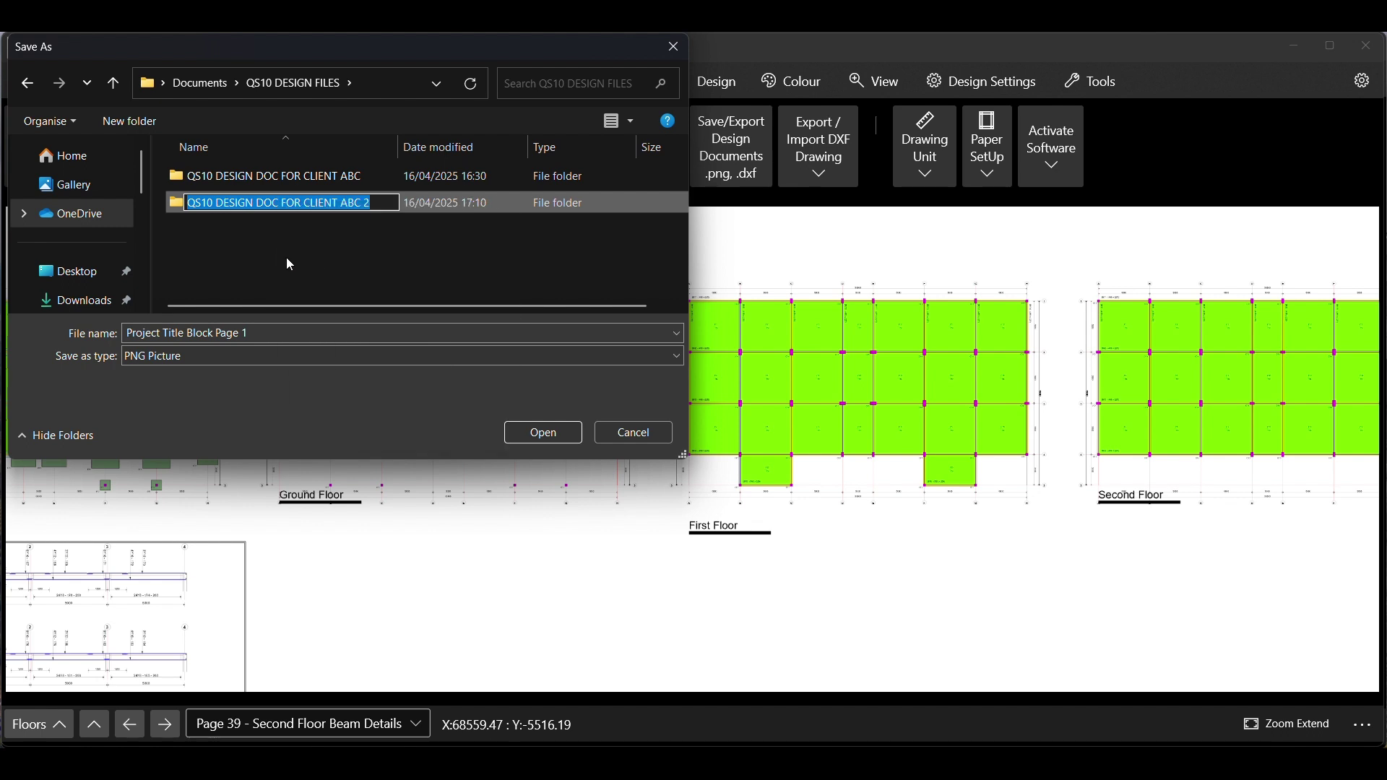
left_click(291, 258)
left_click(133, 121)
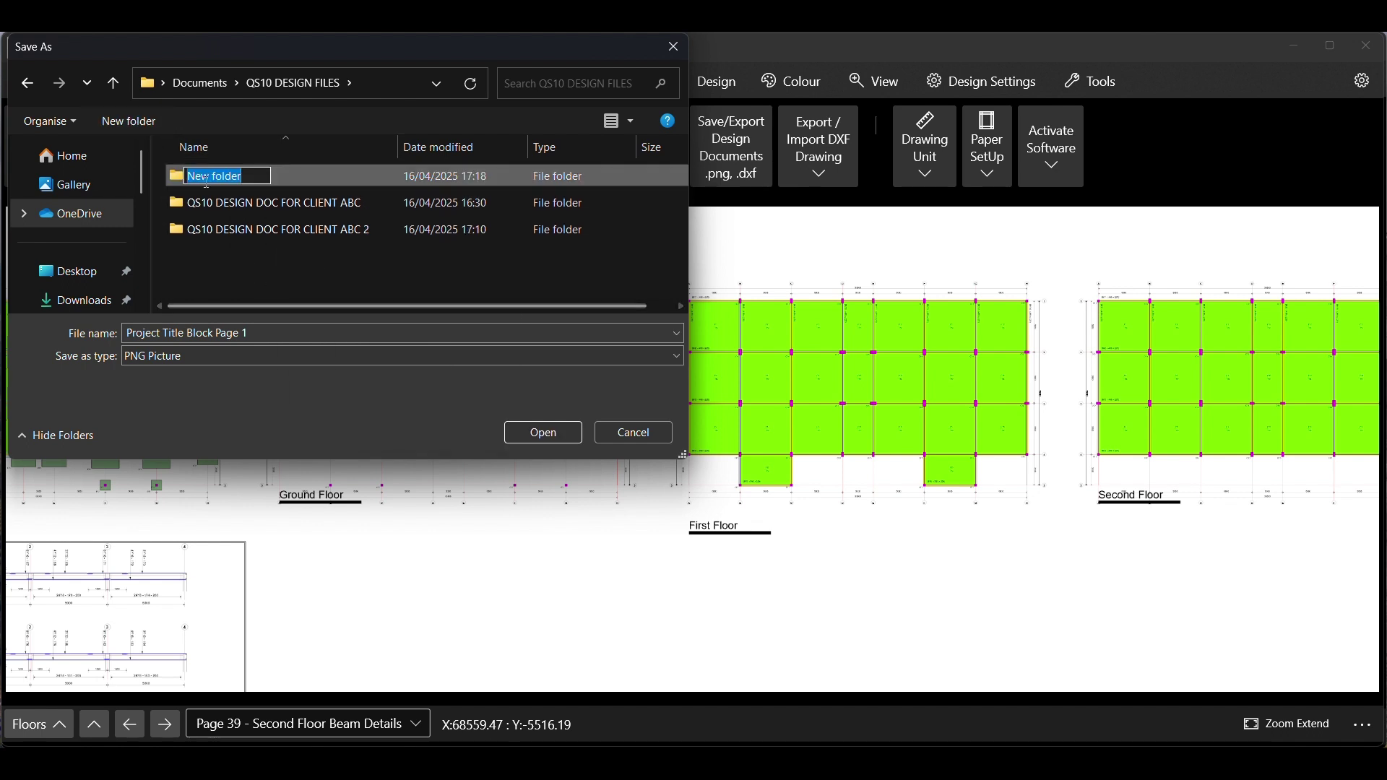
right_click(204, 175)
left_click(245, 245)
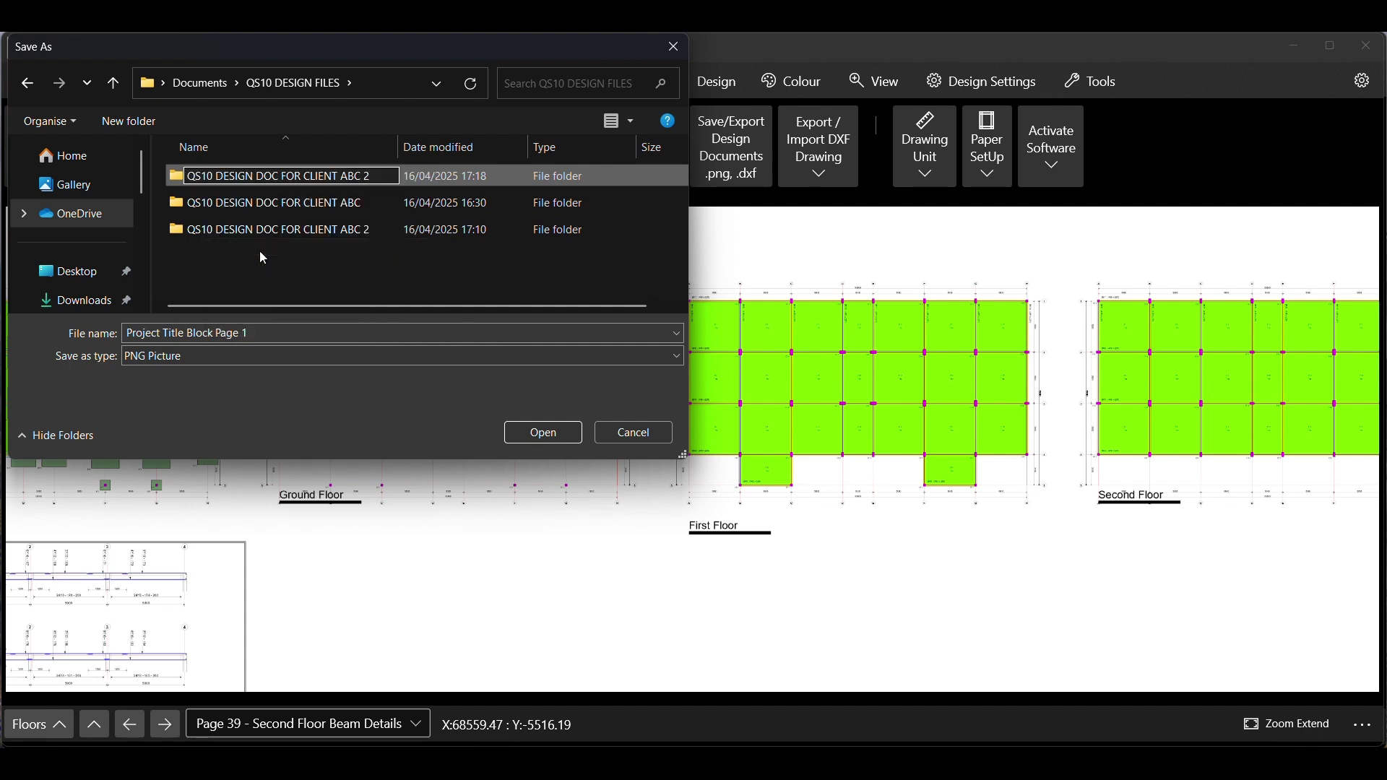
type("3")
key("Return")
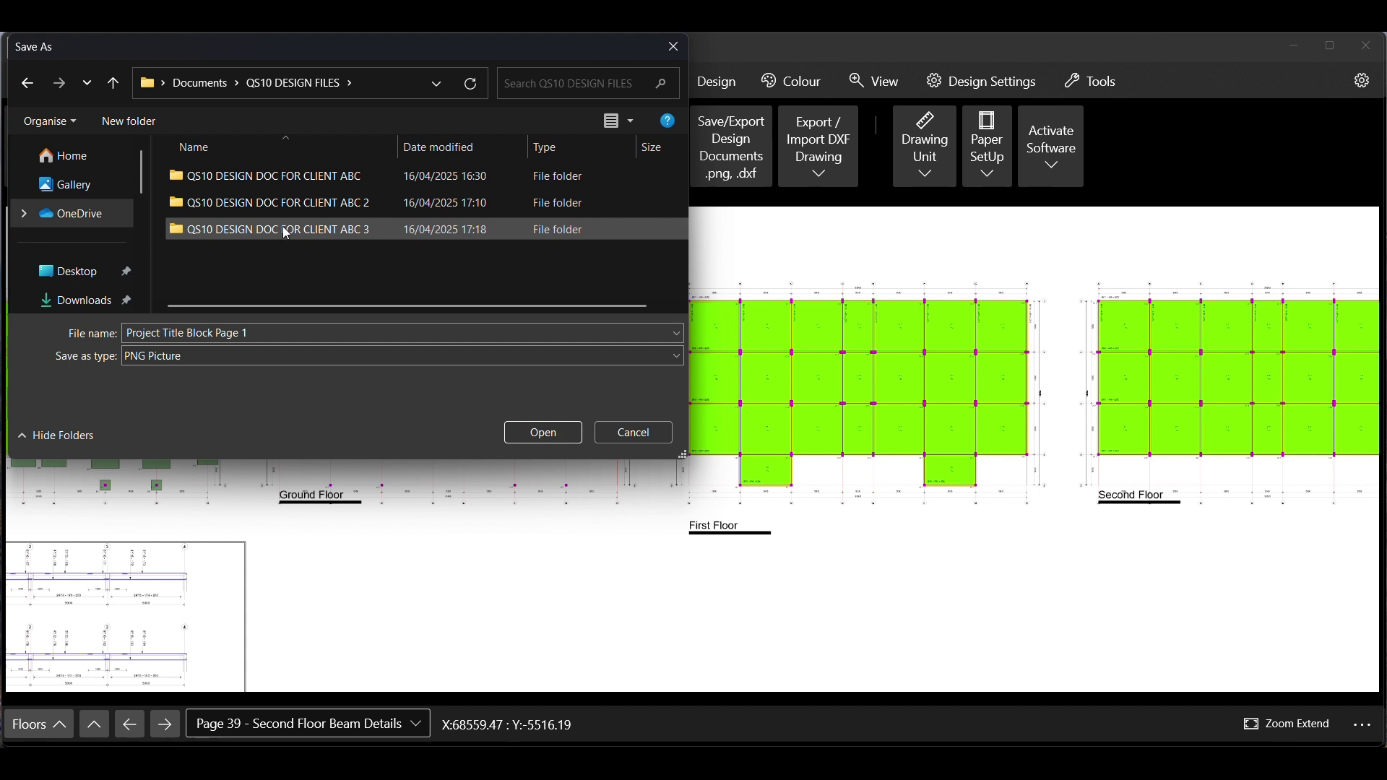
Save the exported drawings as PNG in the QS10 DESIGN DOC FOR CLIENT ABC 3 folder under the file name QS10 DESIGN DRAWING 3
double_click(287, 230)
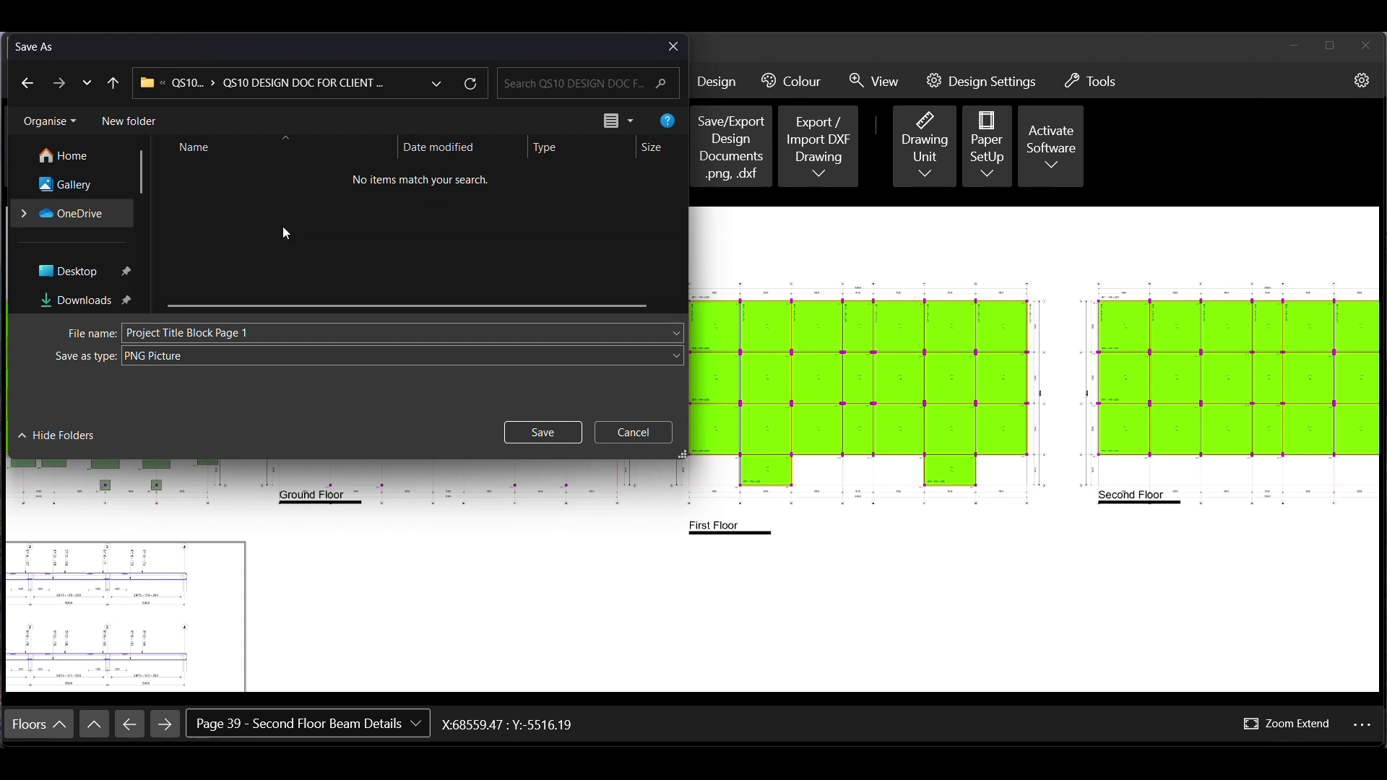
left_click(257, 333)
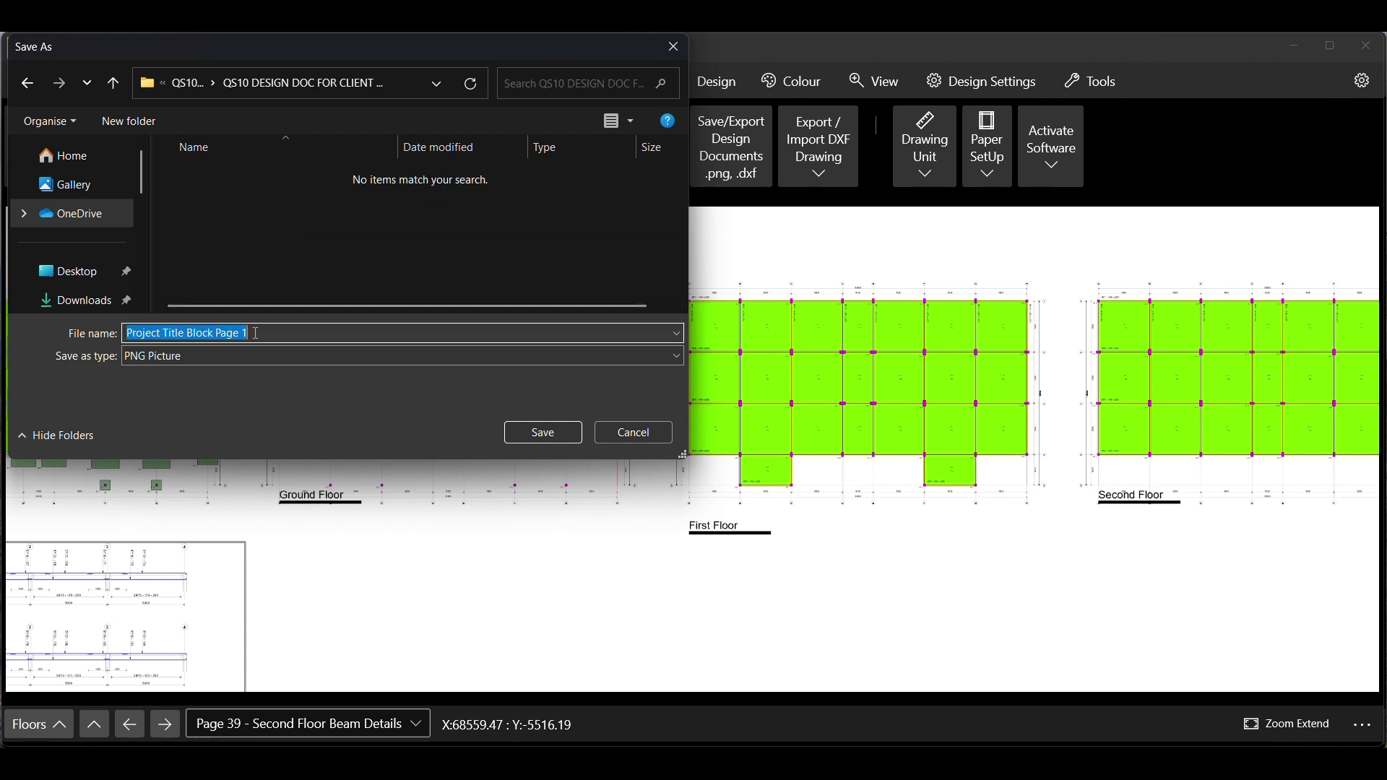
type("QS10 DESI")
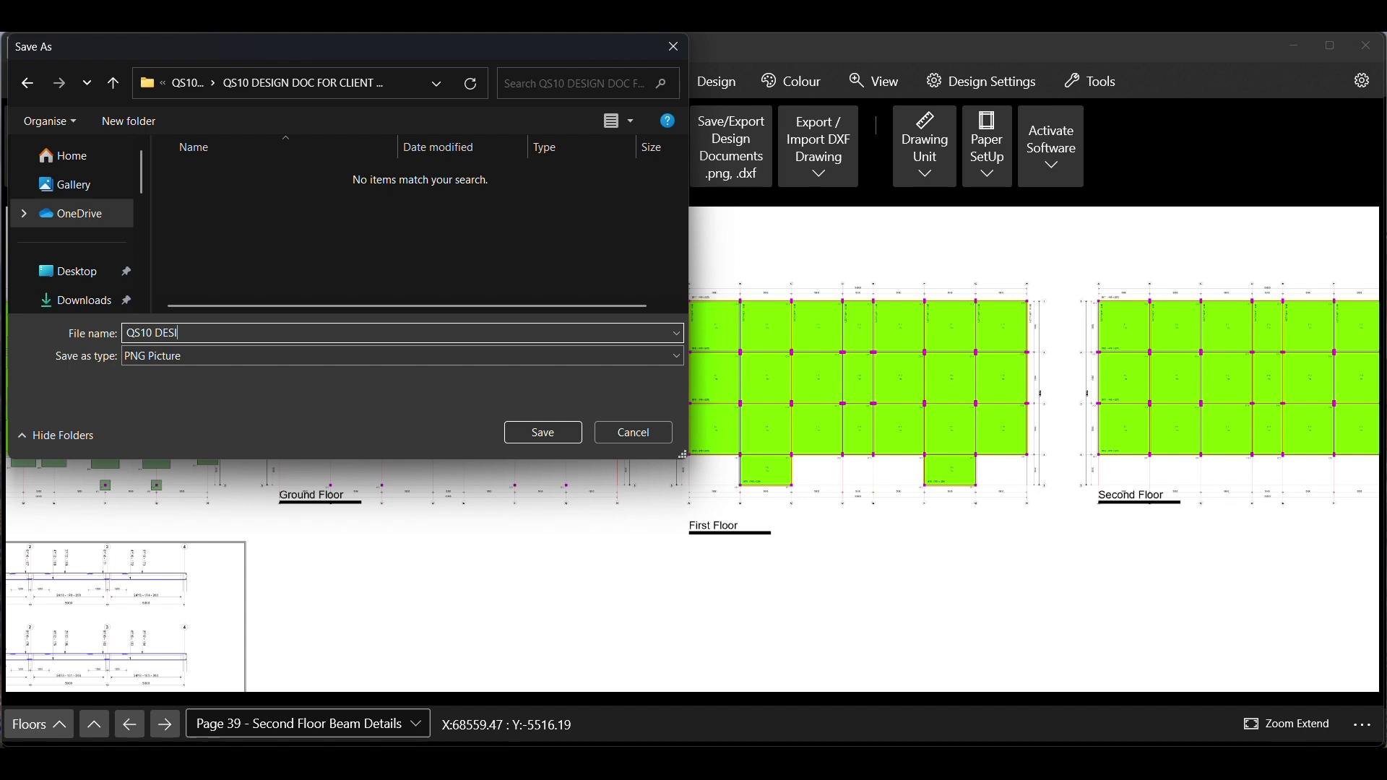
type("GN DRAWING 3")
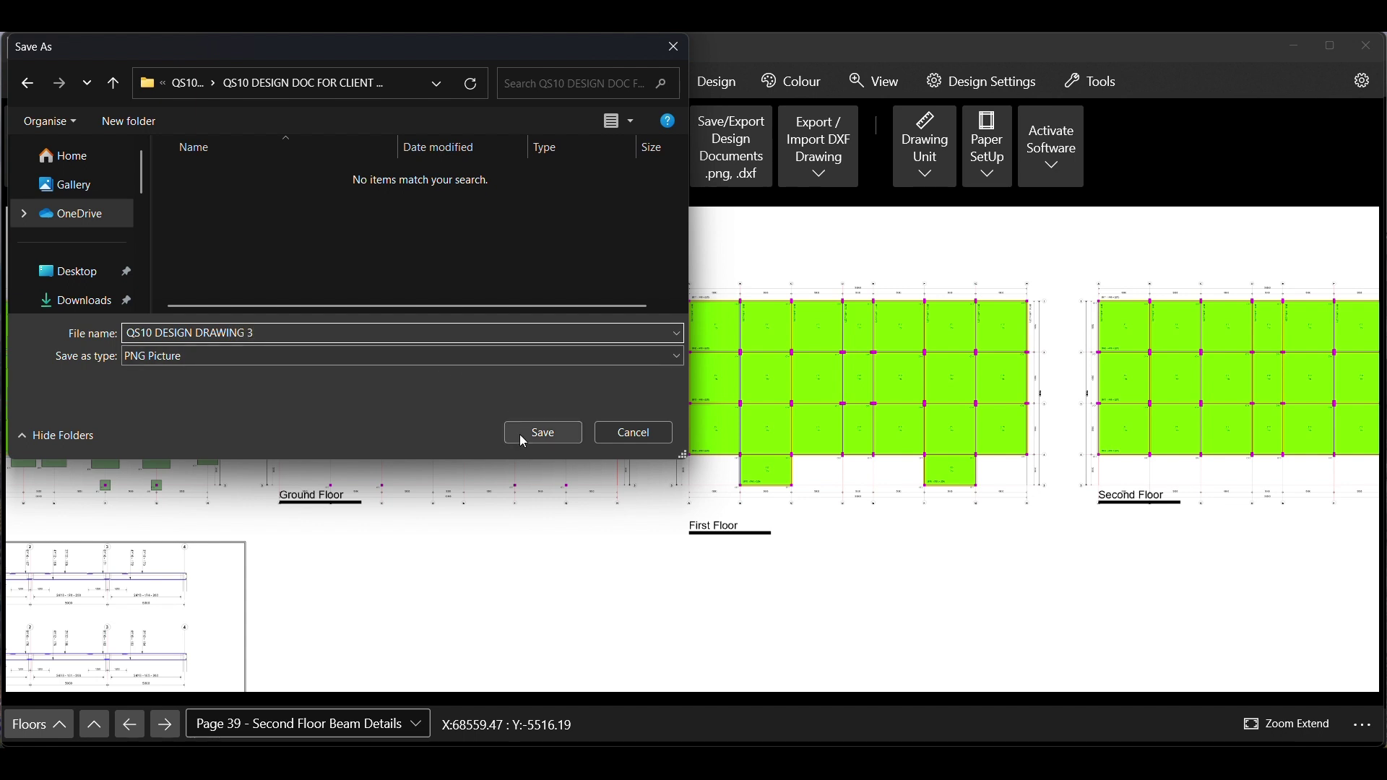
left_click(543, 432)
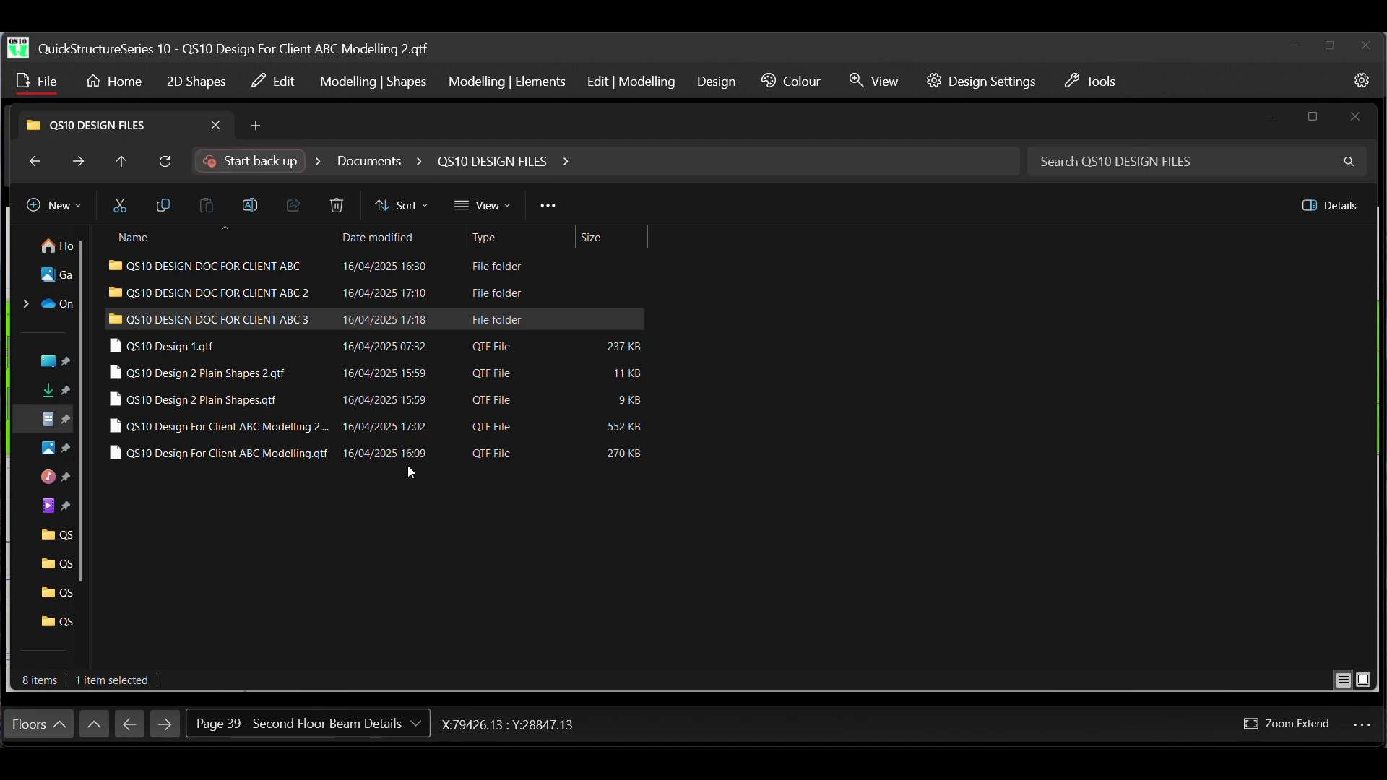
Open the QS10 DESIGN DOC FOR CLIENT ABC 3 folder in the file manager and look through the exported drawing images
double_click(247, 326)
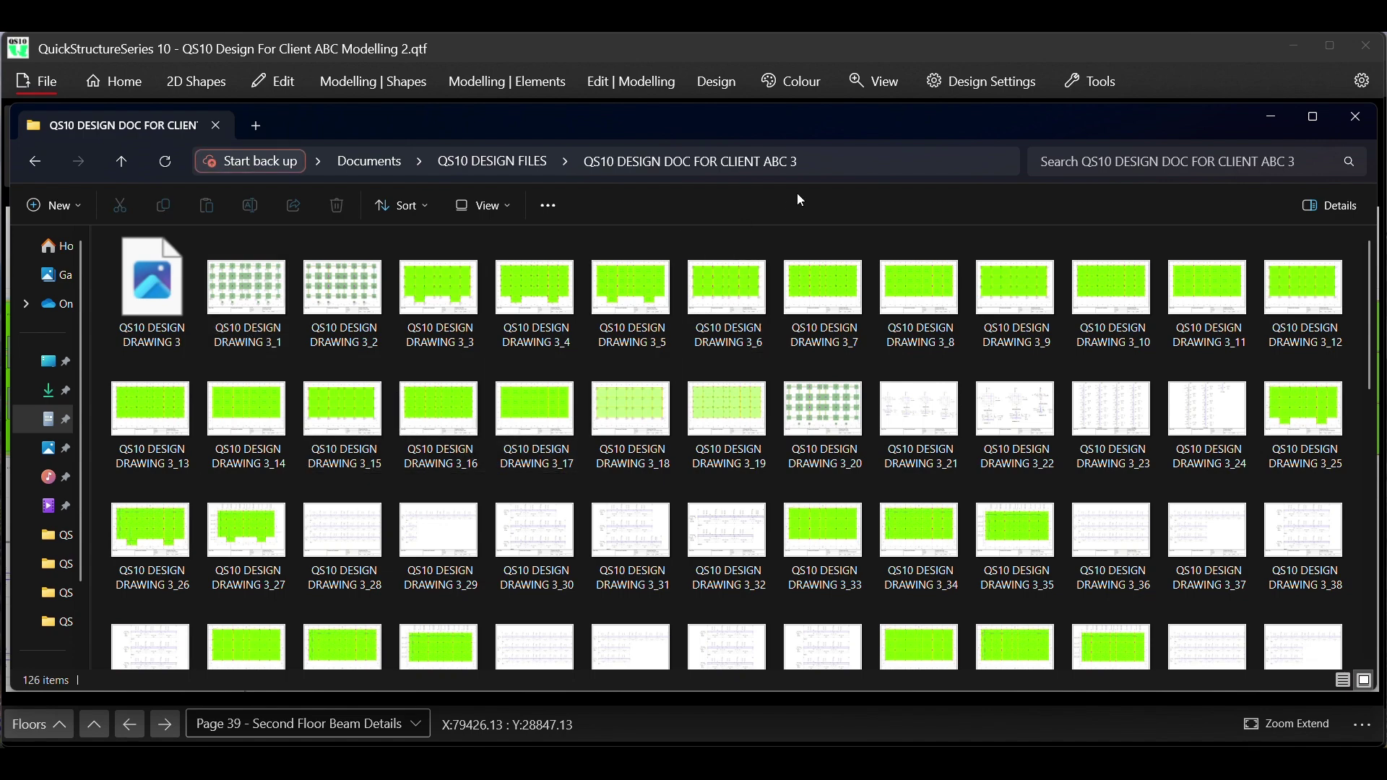
scroll(715, 419, "down", 5)
scroll(714, 419, "down", 2)
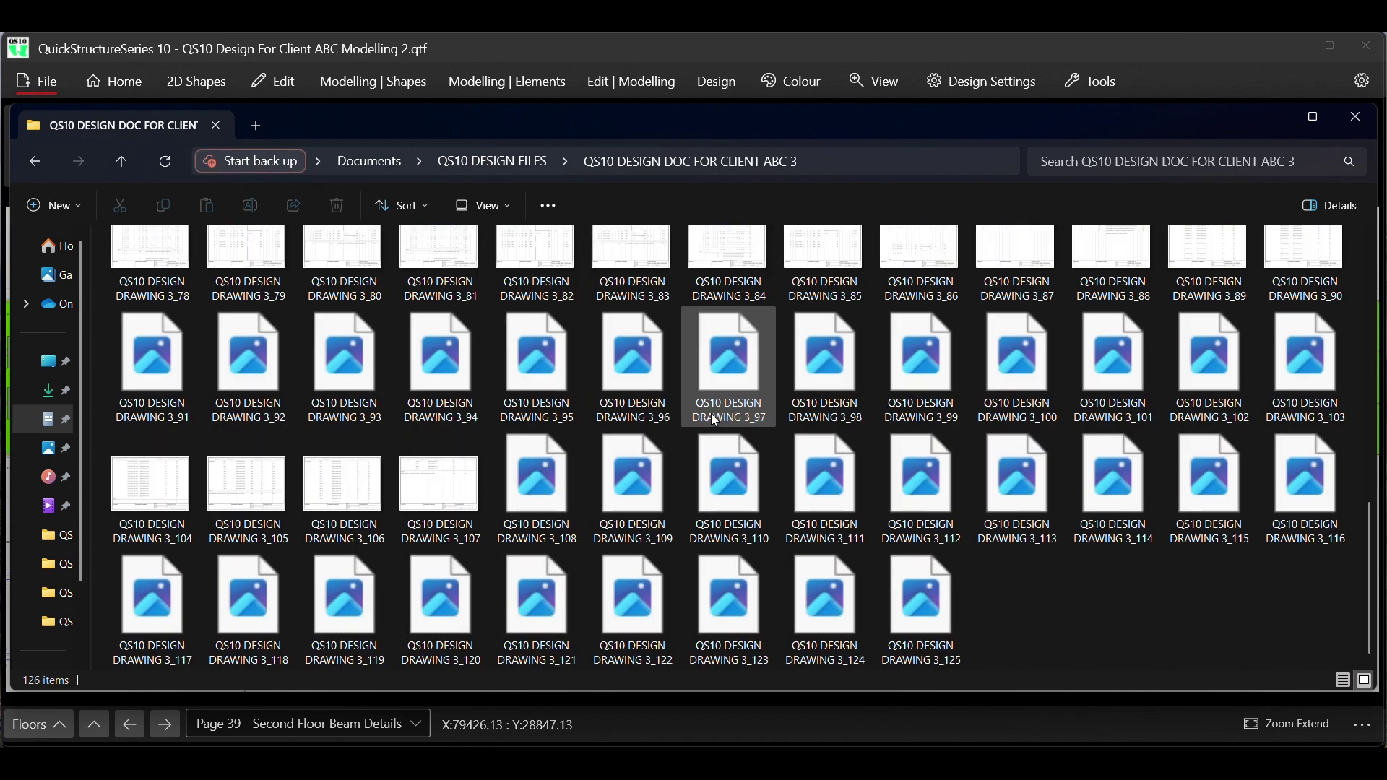
scroll(714, 419, "up", 7)
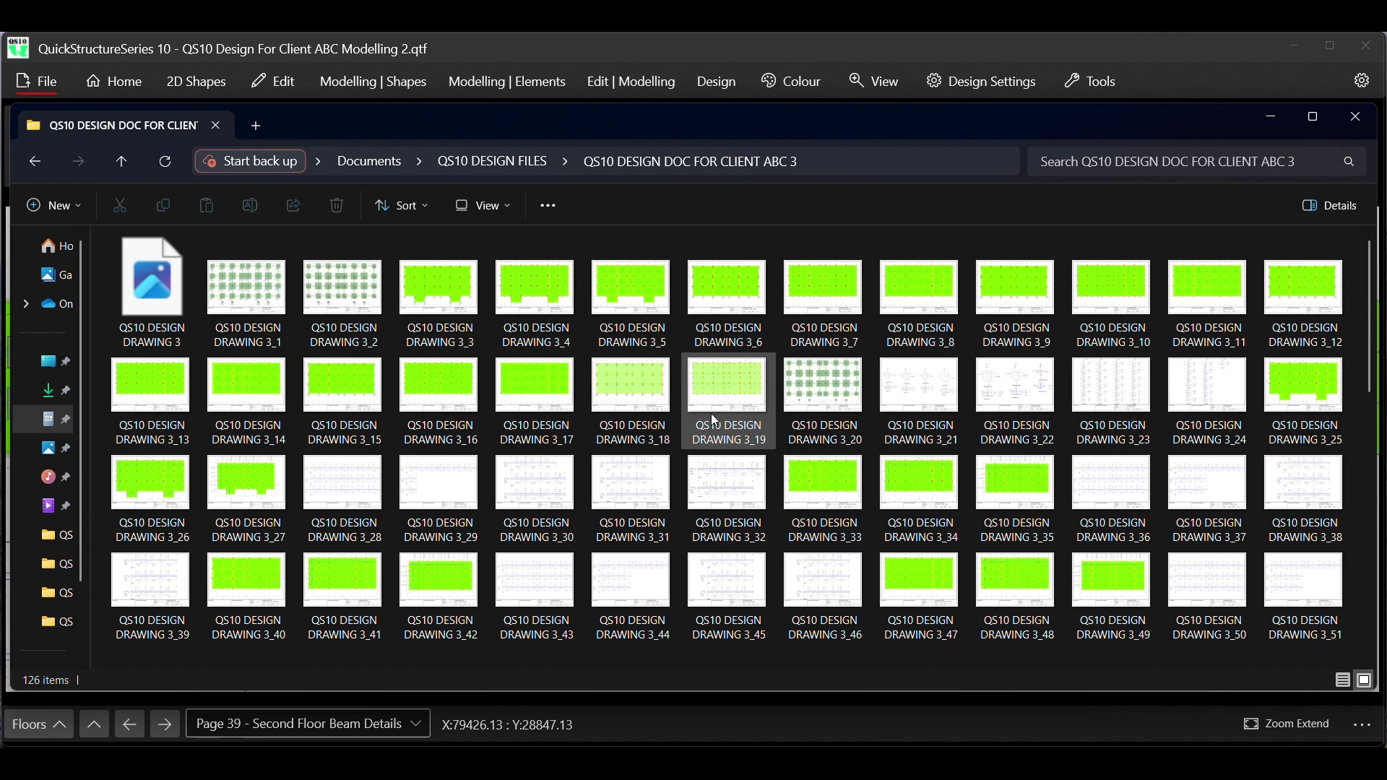
Inspect the footing labels in QS10 DESIGN DRAWING 3_1.png up close, then close the image and minimise the folder window
double_click(241, 308)
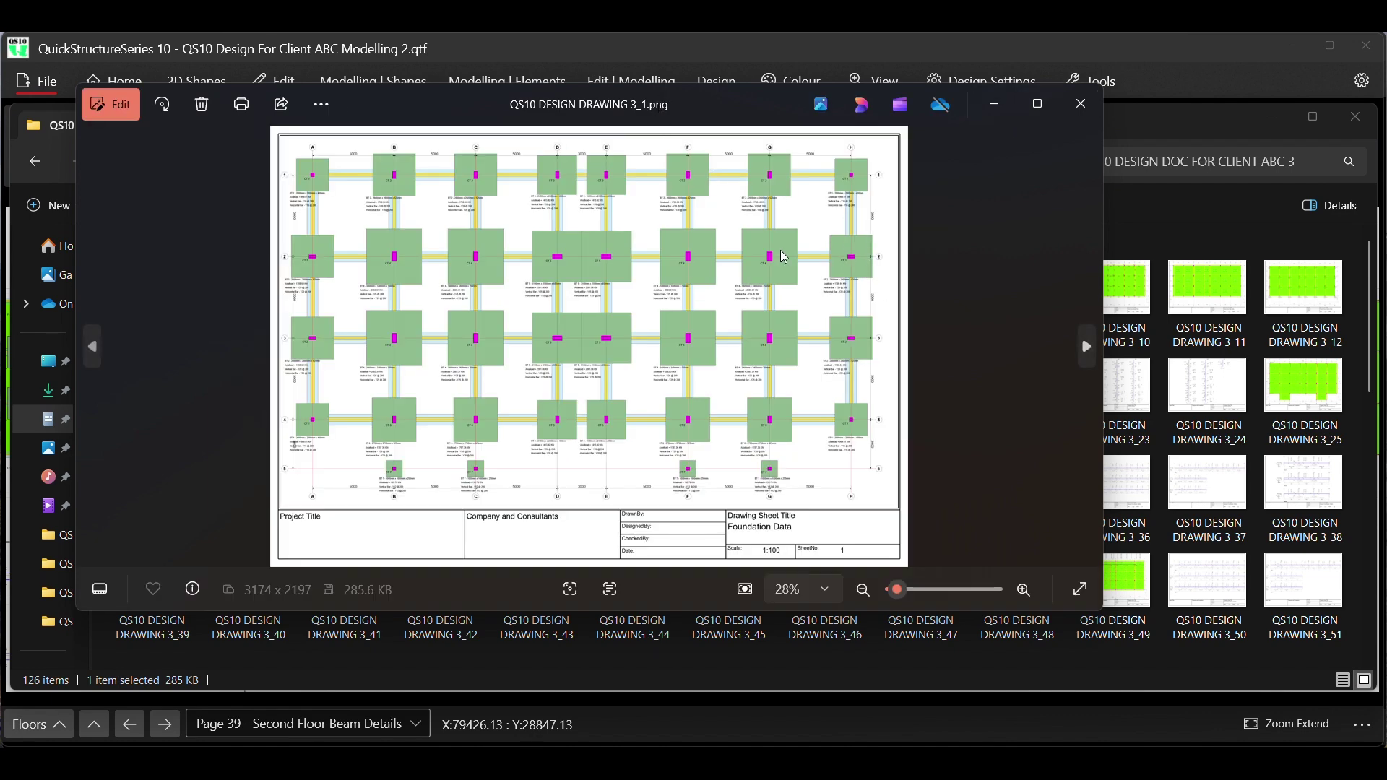
scroll(558, 226, "up", 5)
scroll(558, 226, "down", 5)
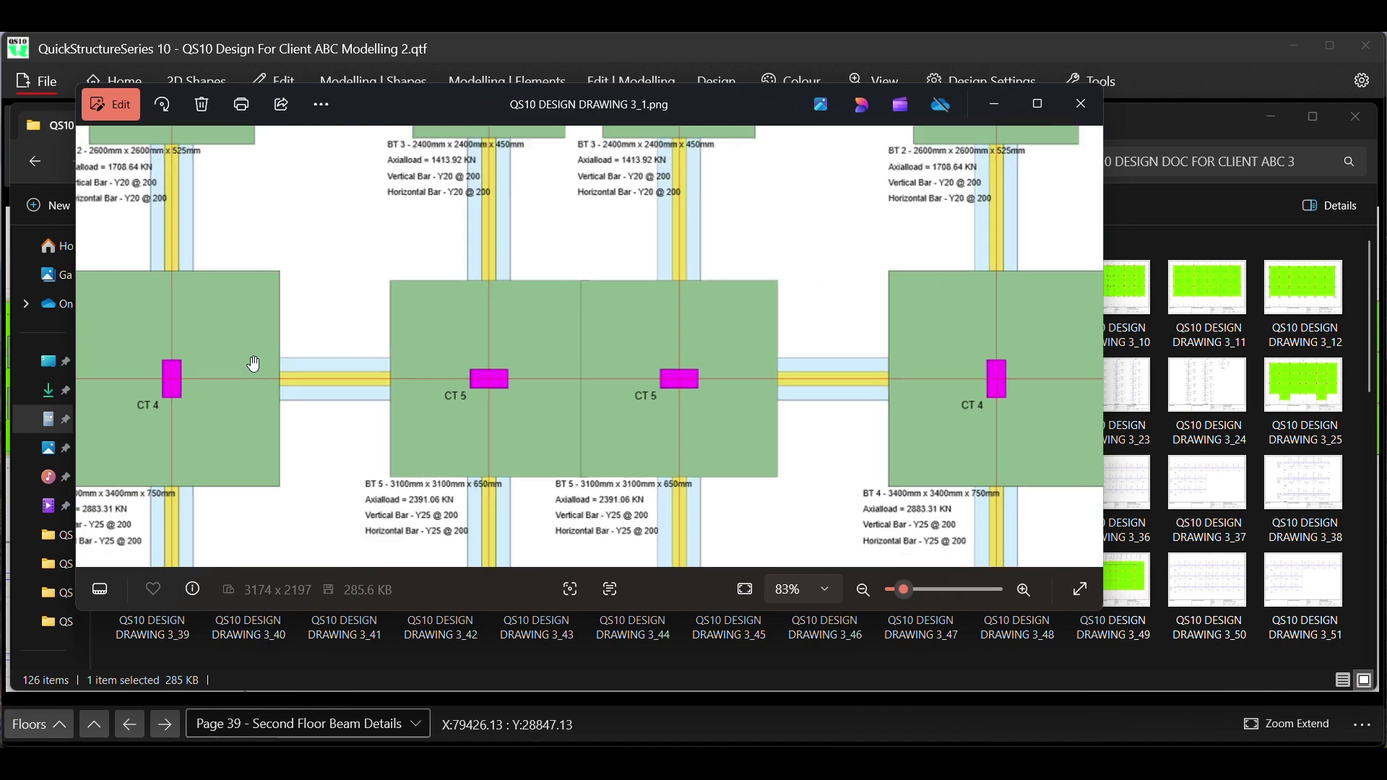
scroll(644, 294, "up", 5)
scroll(644, 294, "down", 1)
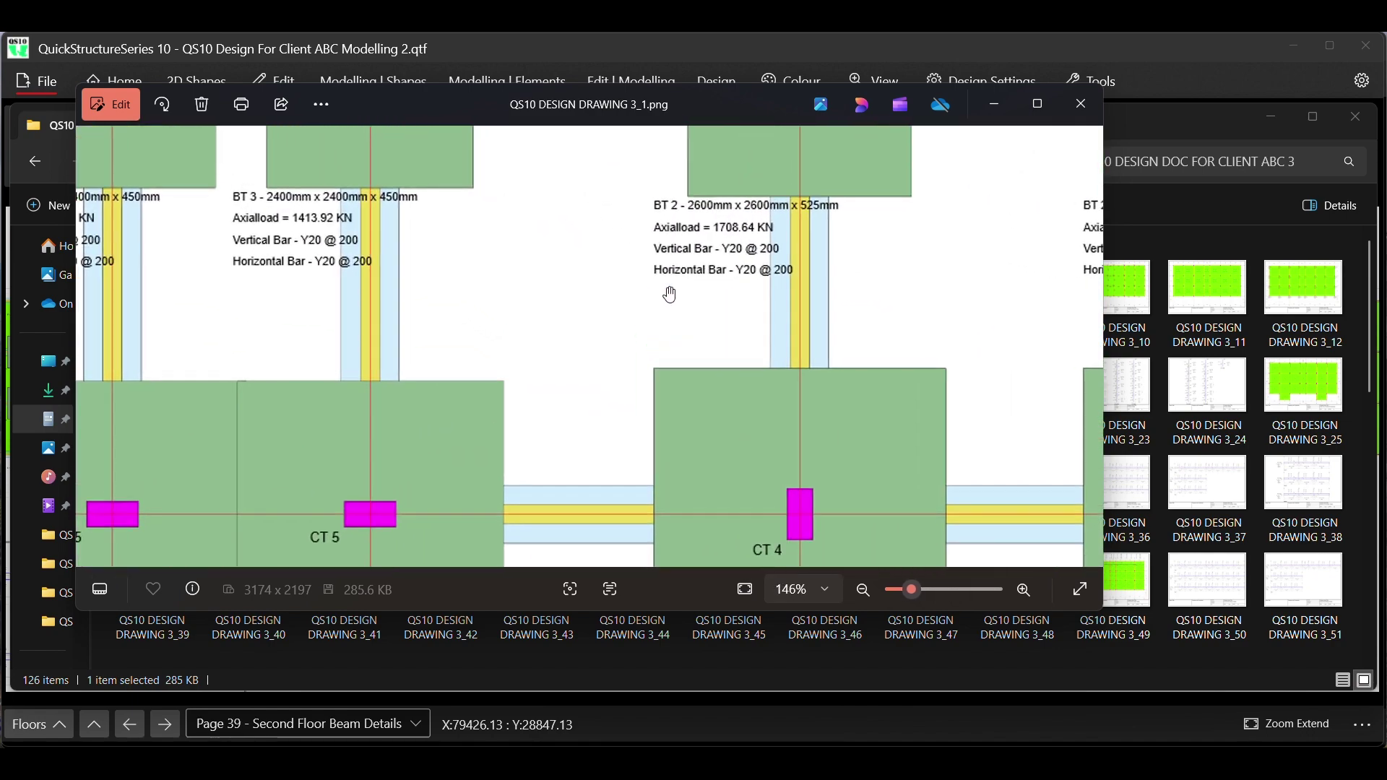
scroll(700, 331, "down", 2)
scroll(698, 332, "down", 4)
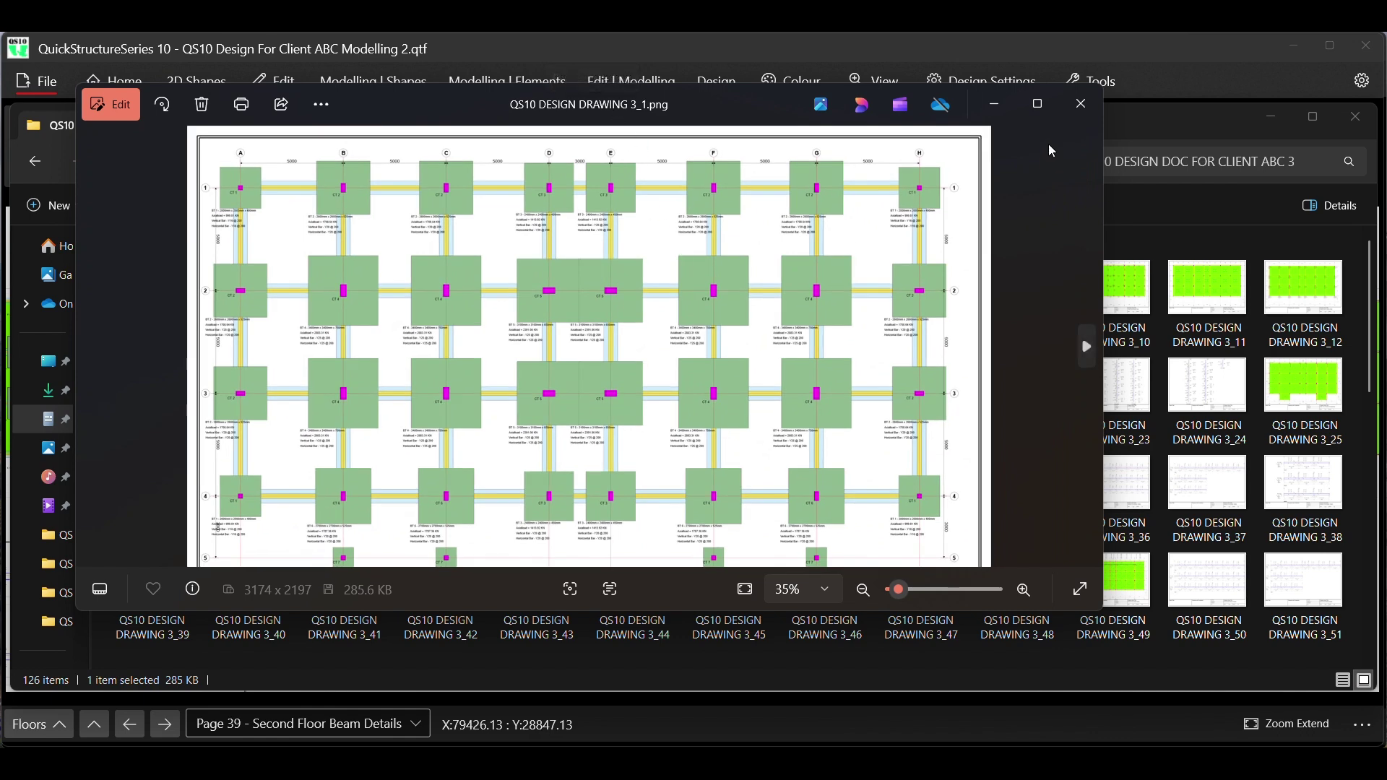
left_click(1080, 104)
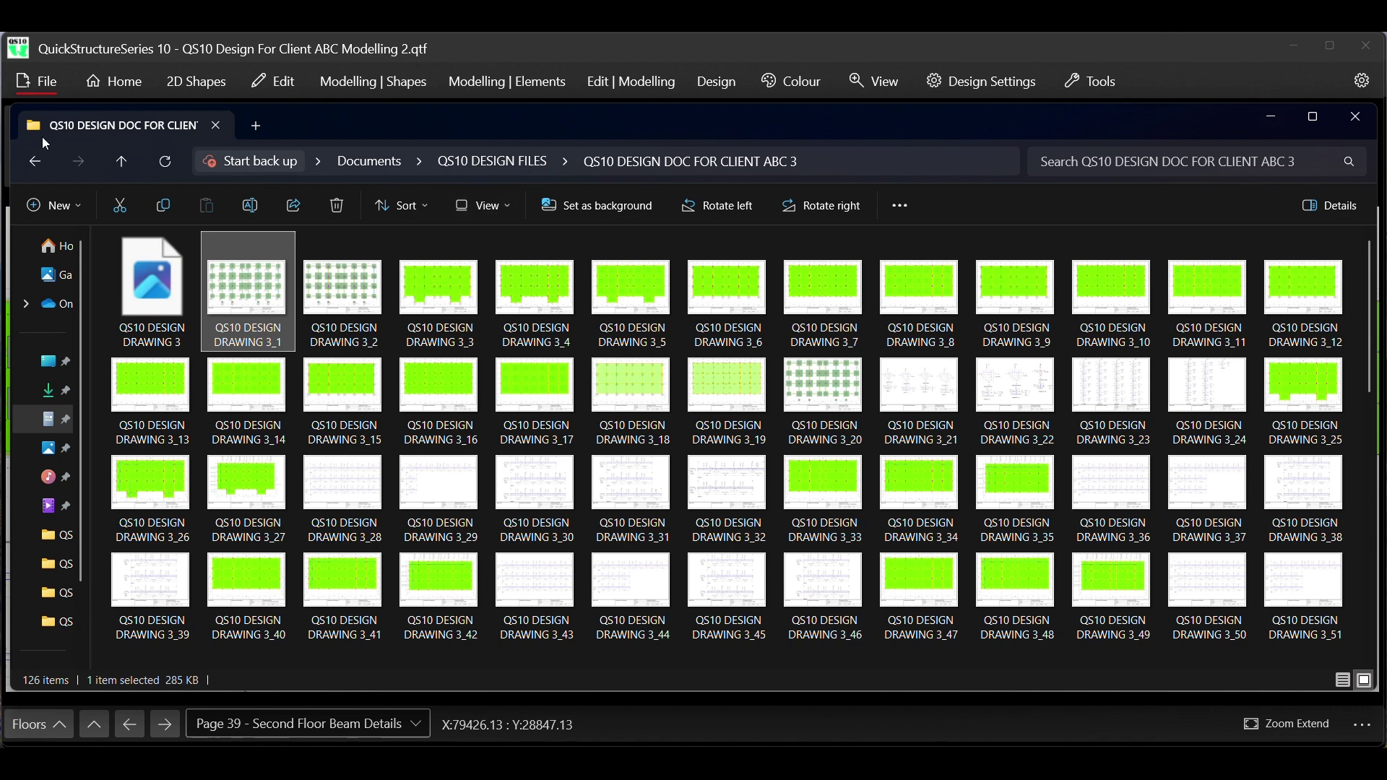
left_click(1273, 117)
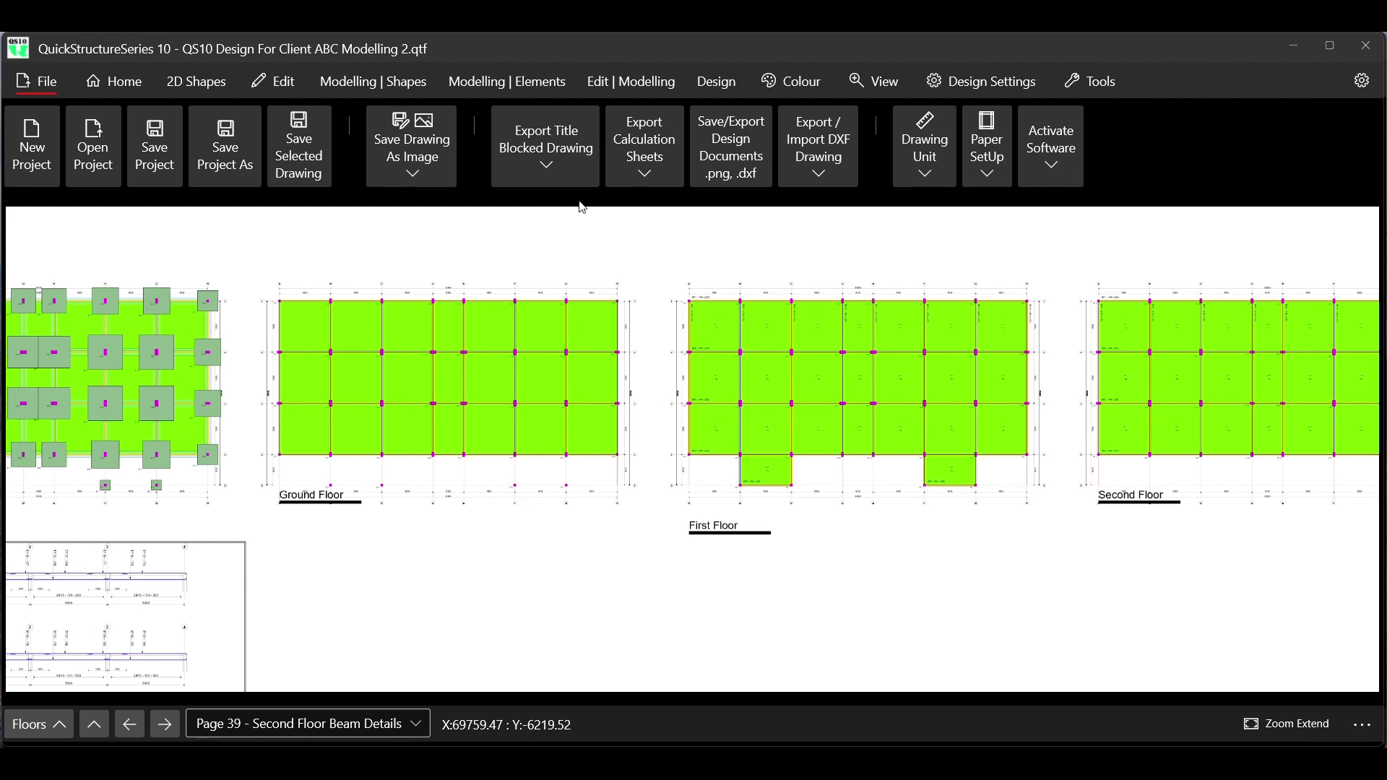
left_click(547, 167)
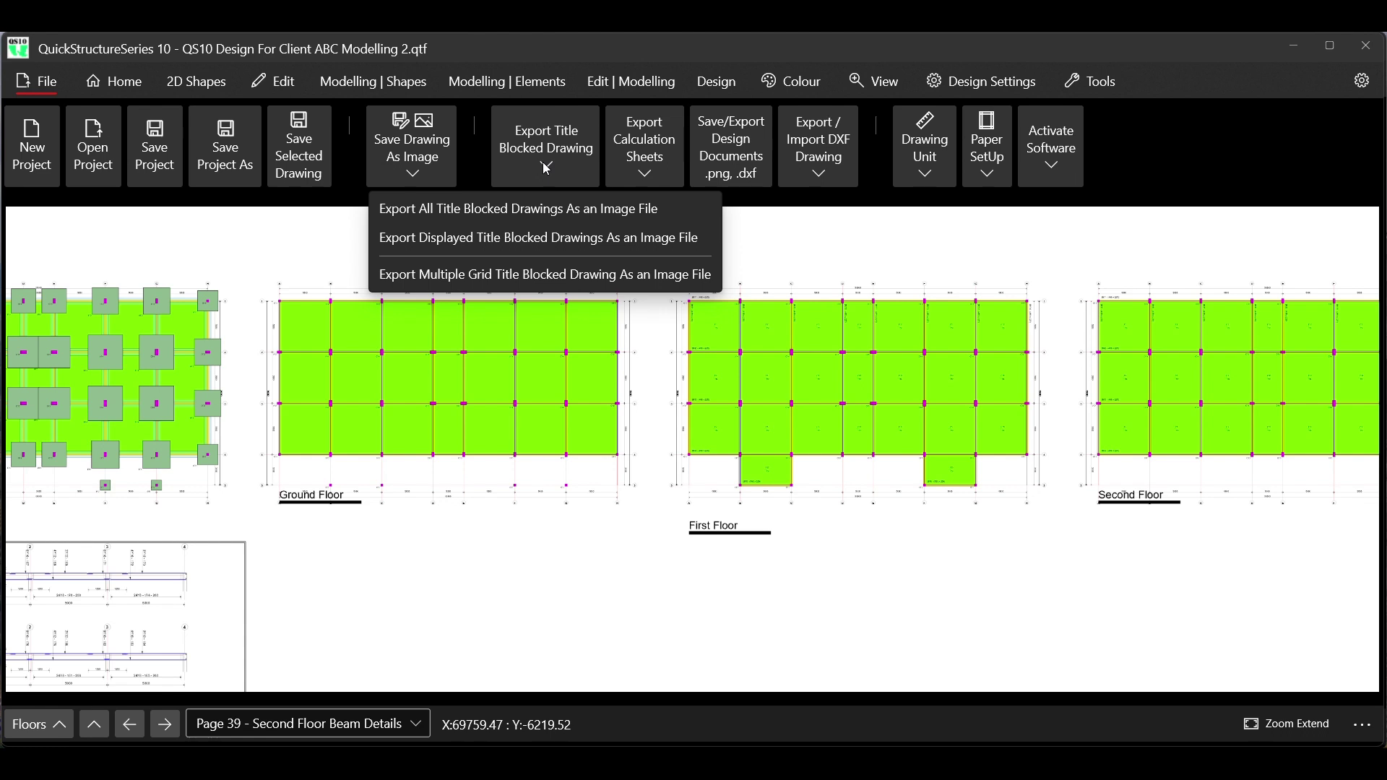
left_click(547, 168)
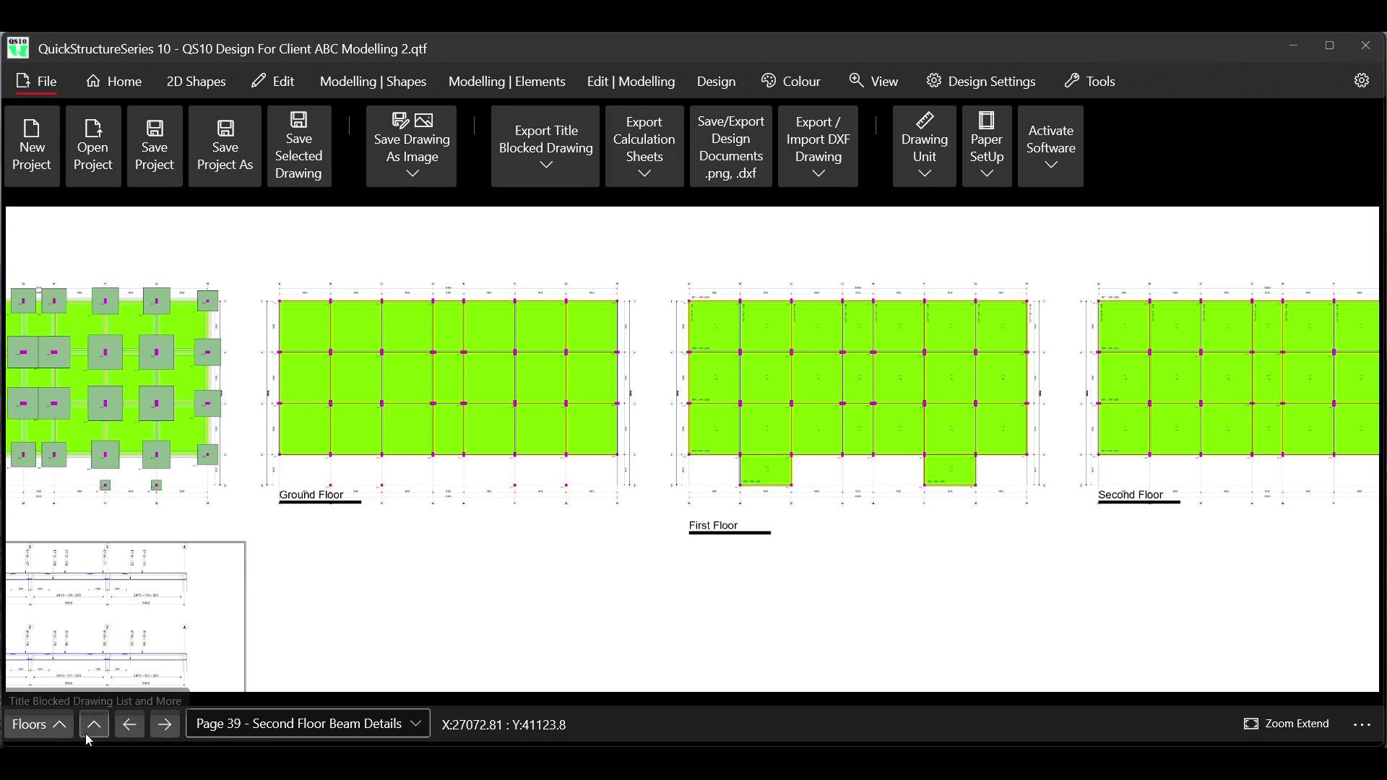
scroll(1077, 232, "down", 5)
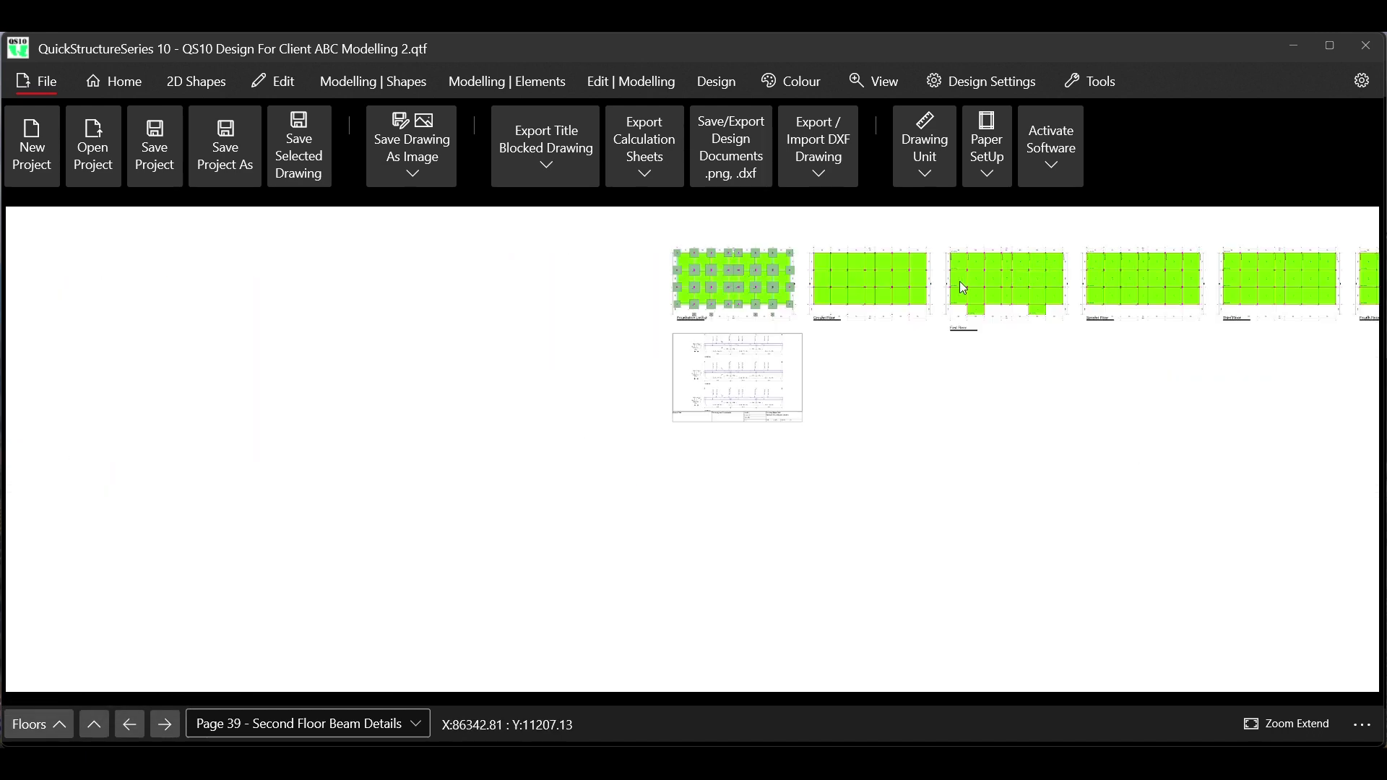
scroll(968, 289, "up", 1)
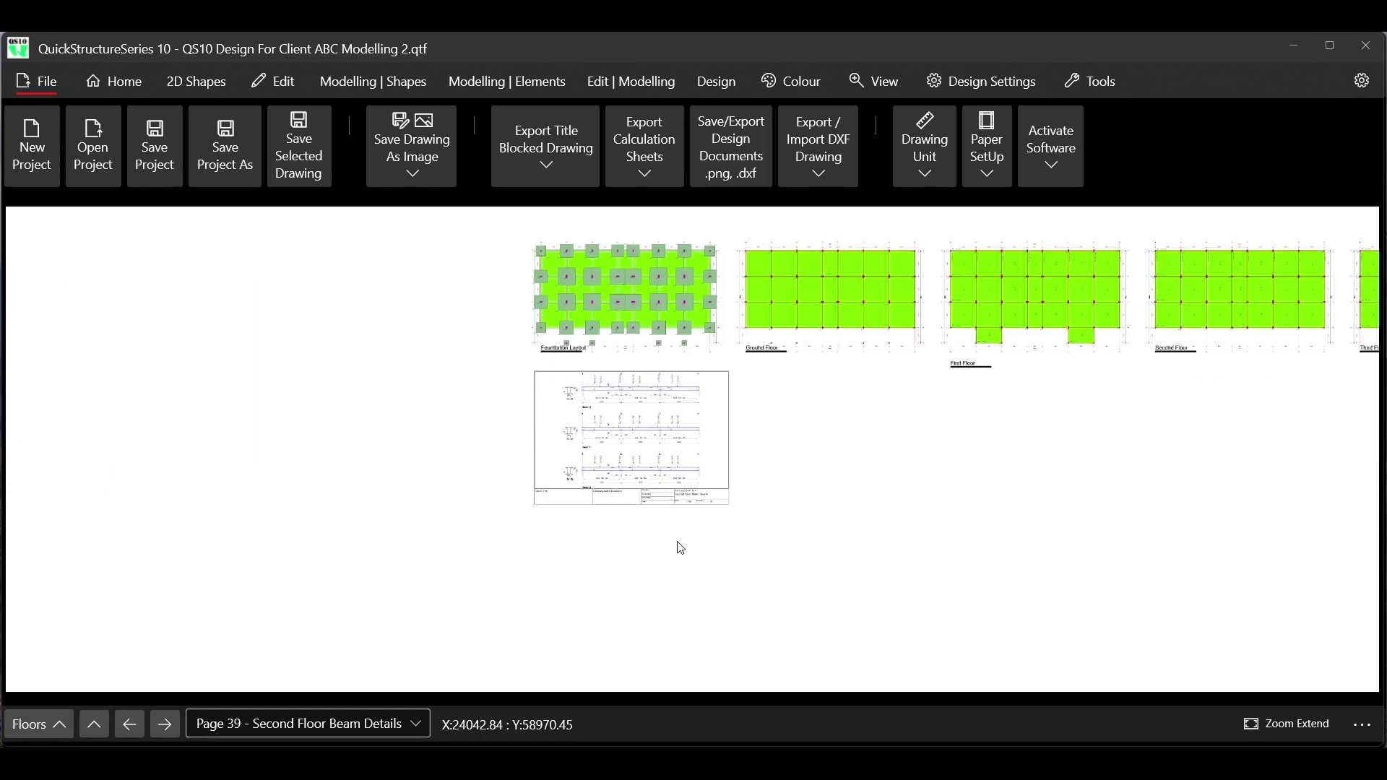
scroll(652, 544, "down", 1)
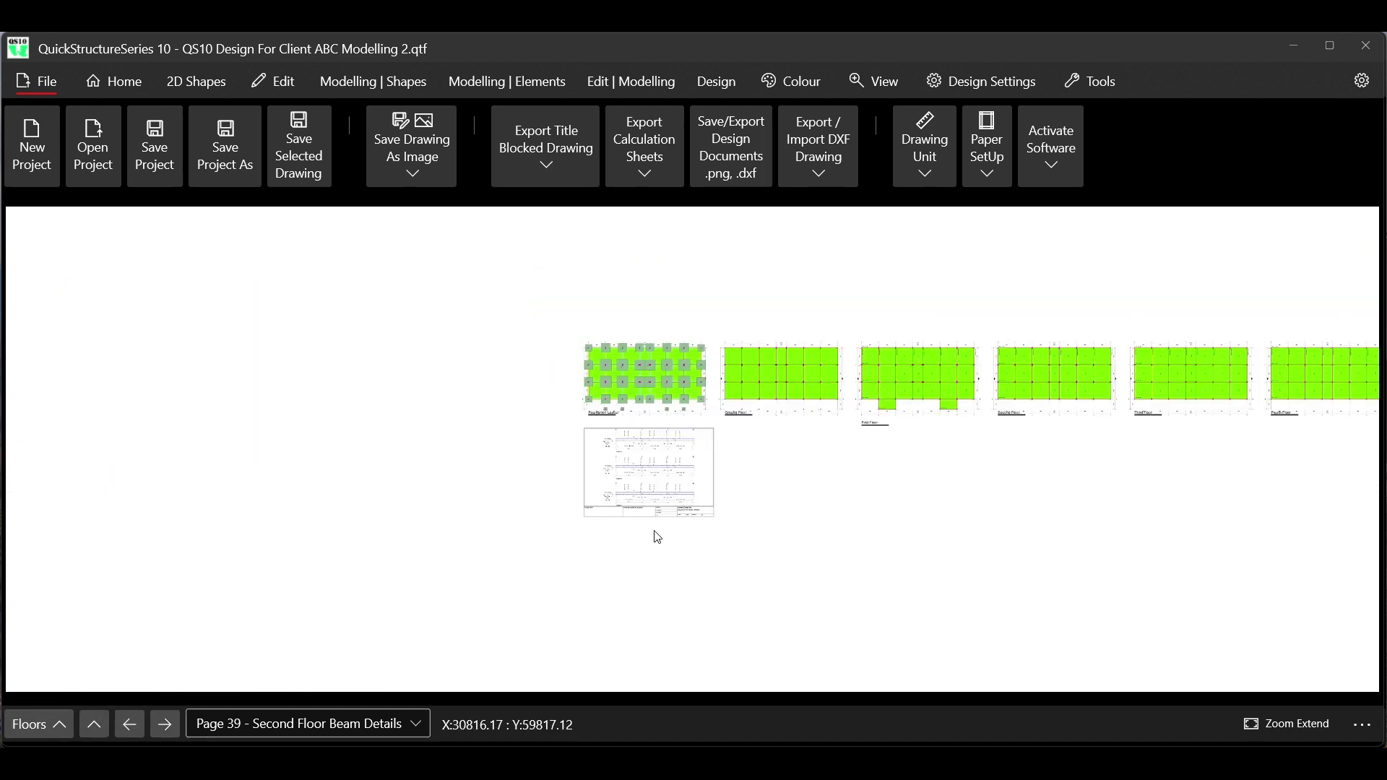
left_click(95, 725)
left_click(95, 725)
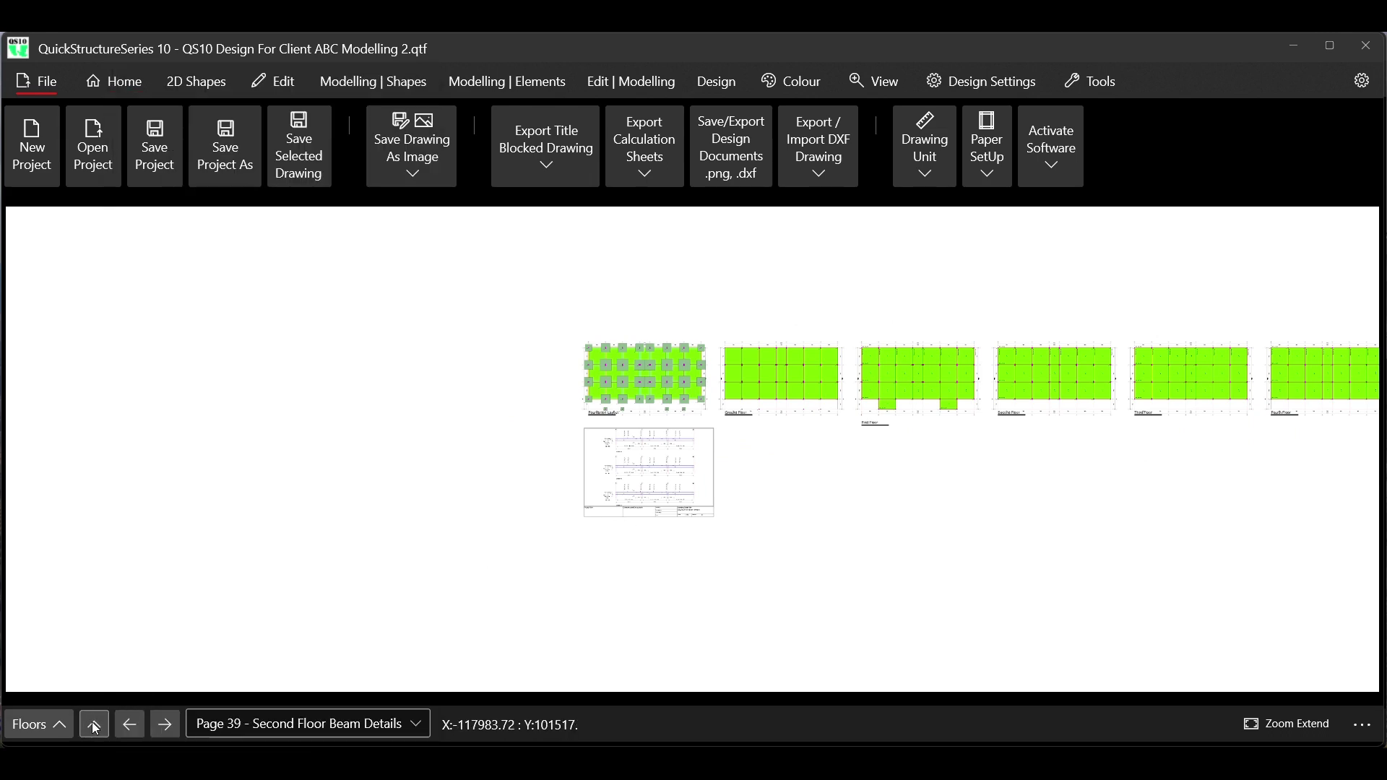
left_click(94, 724)
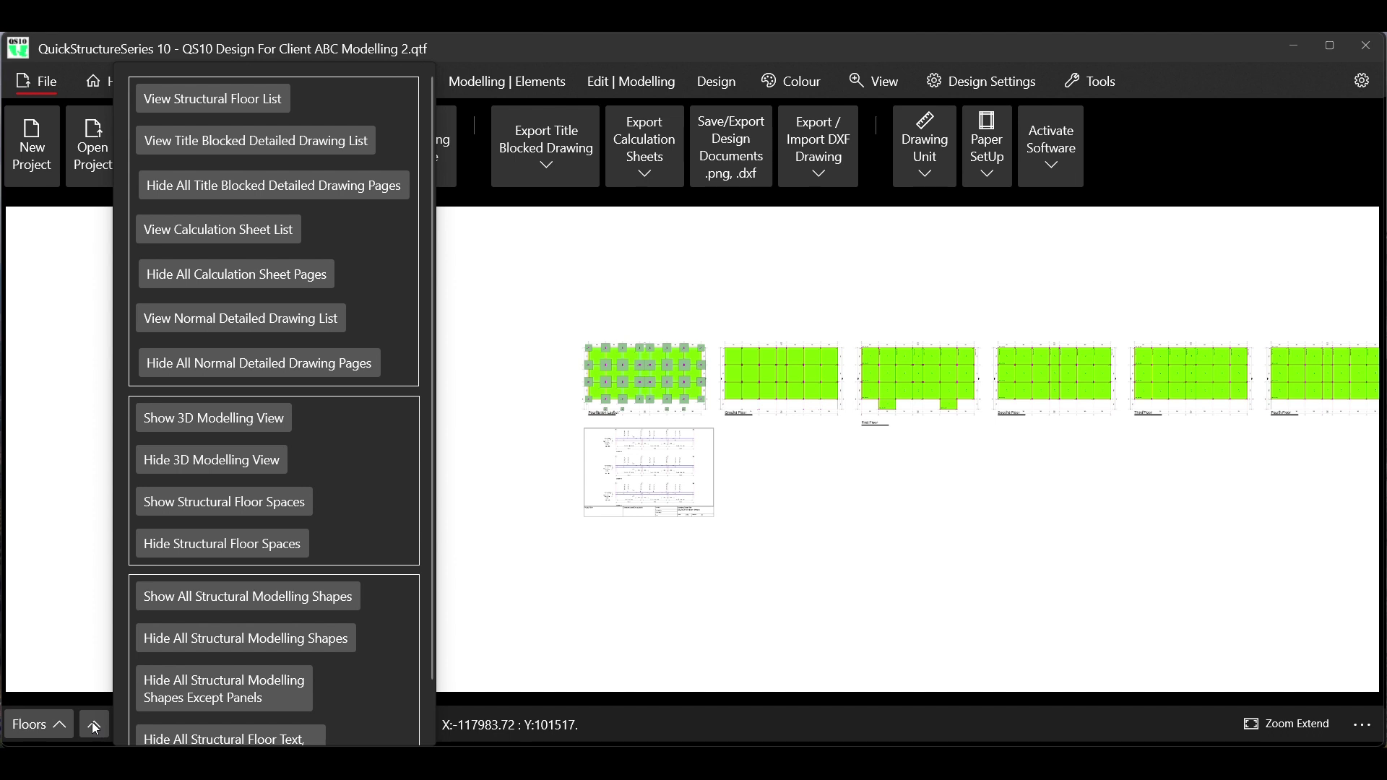
left_click(95, 724)
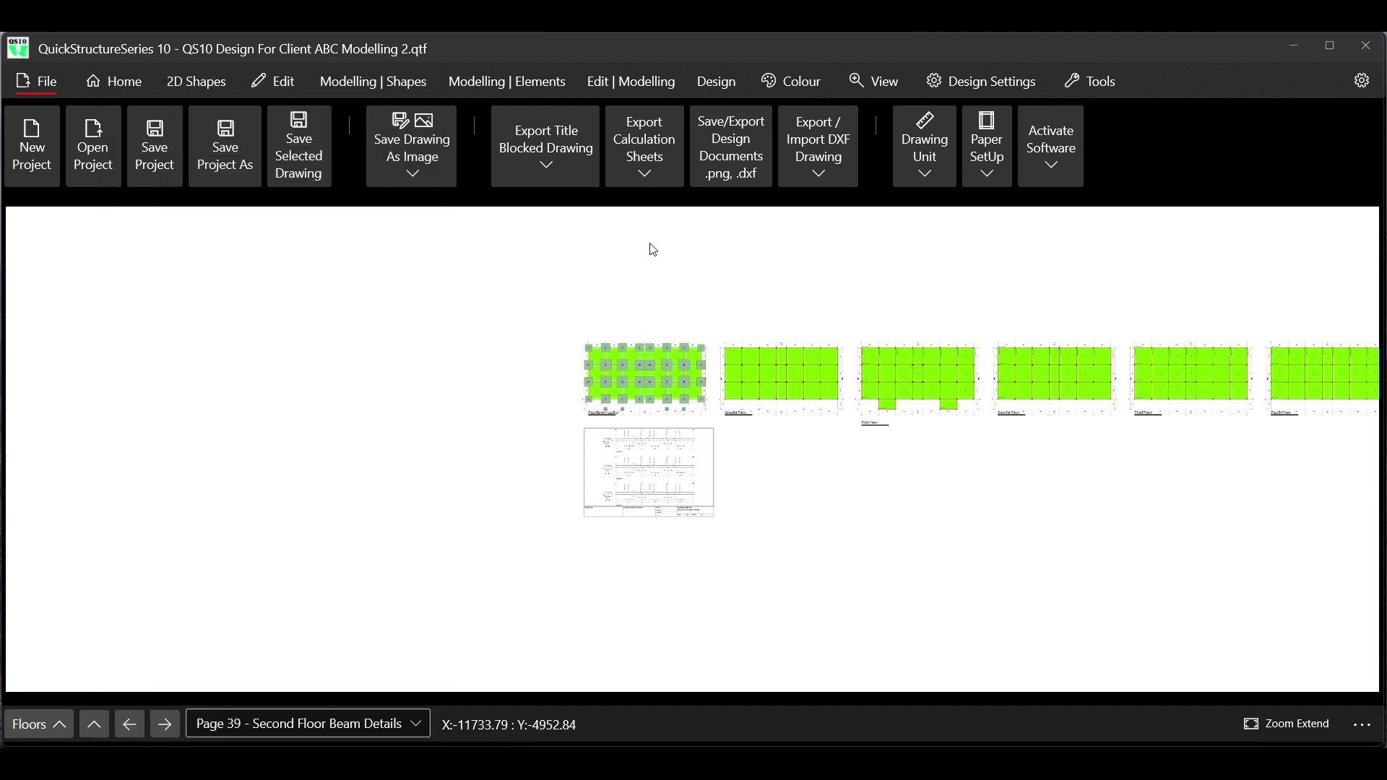
Select Page 1 - Foundation Data in the title-blocked detailed drawing list and view a few title-blocked pages starting from it
left_click(878, 82)
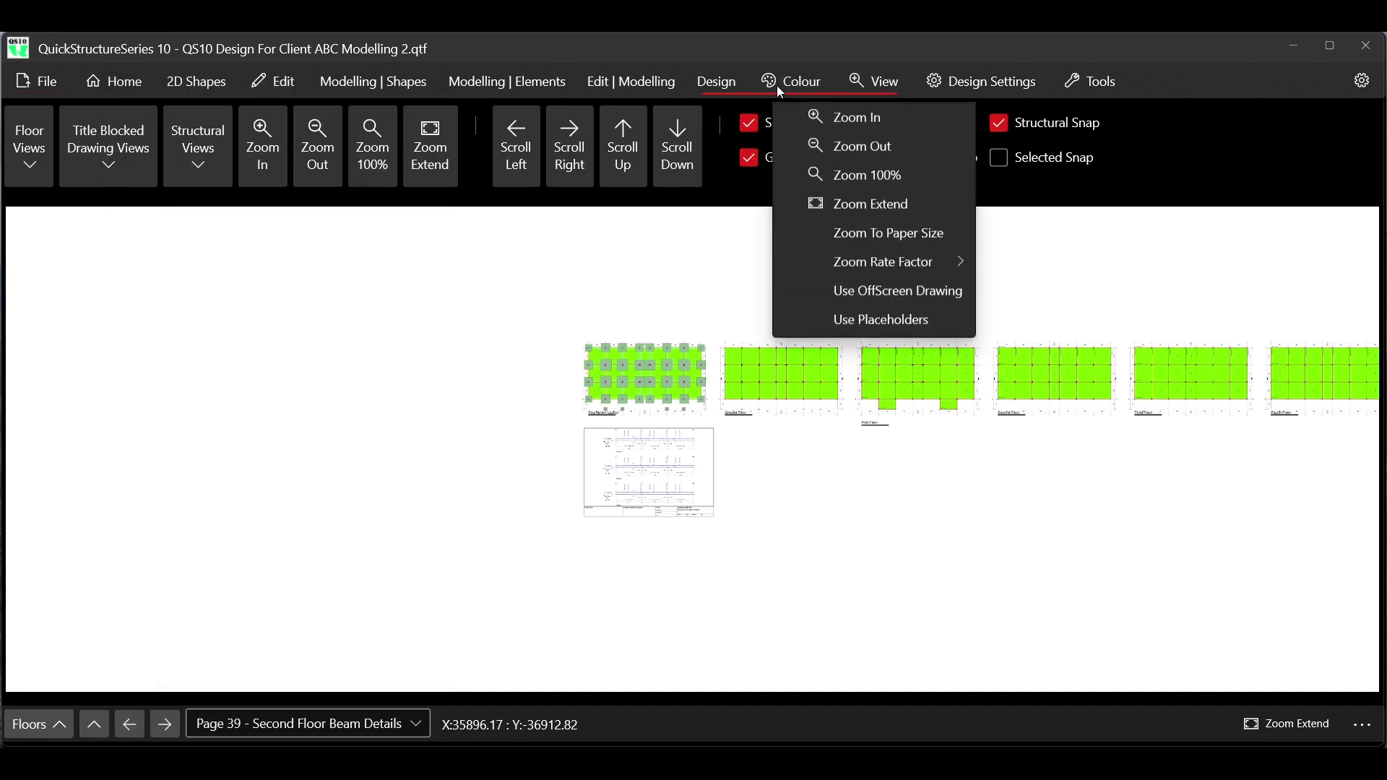
left_click(206, 163)
left_click(206, 164)
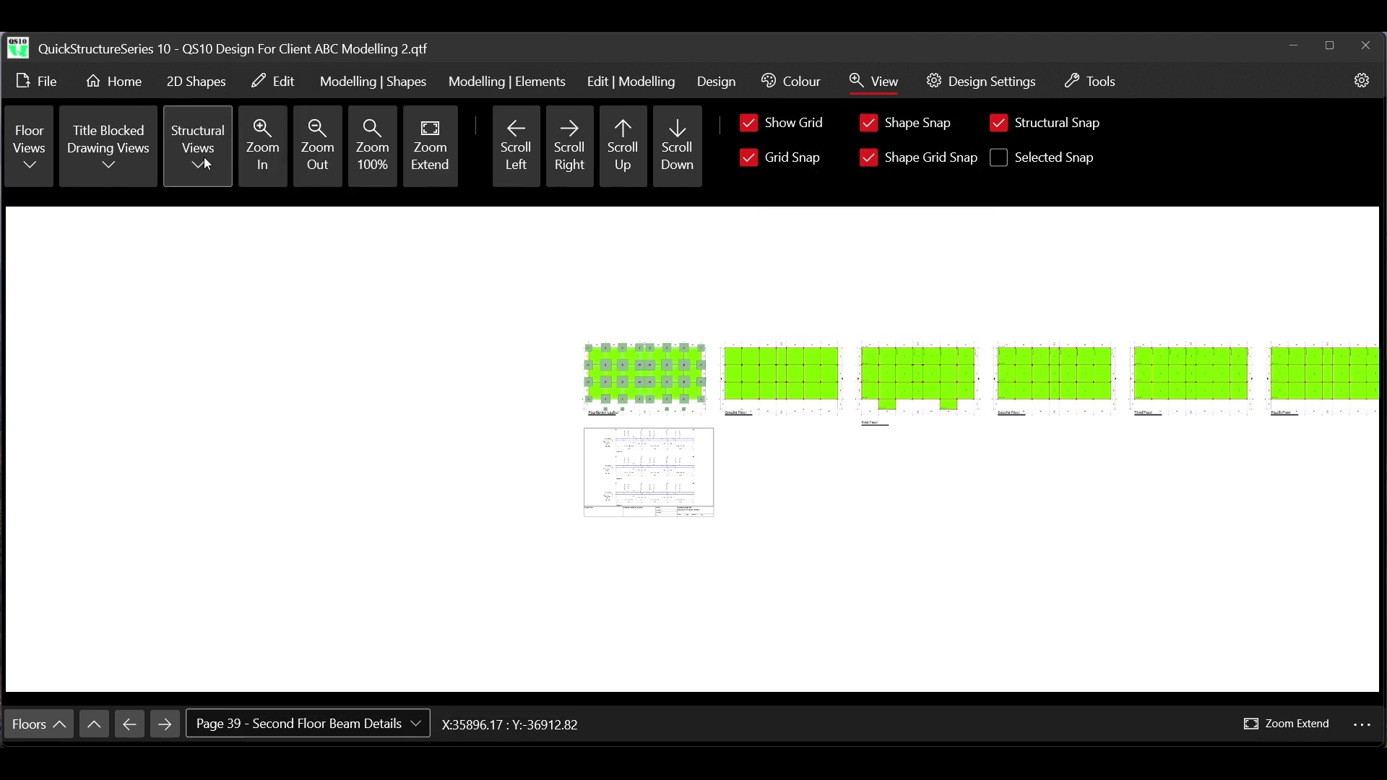
left_click(112, 166)
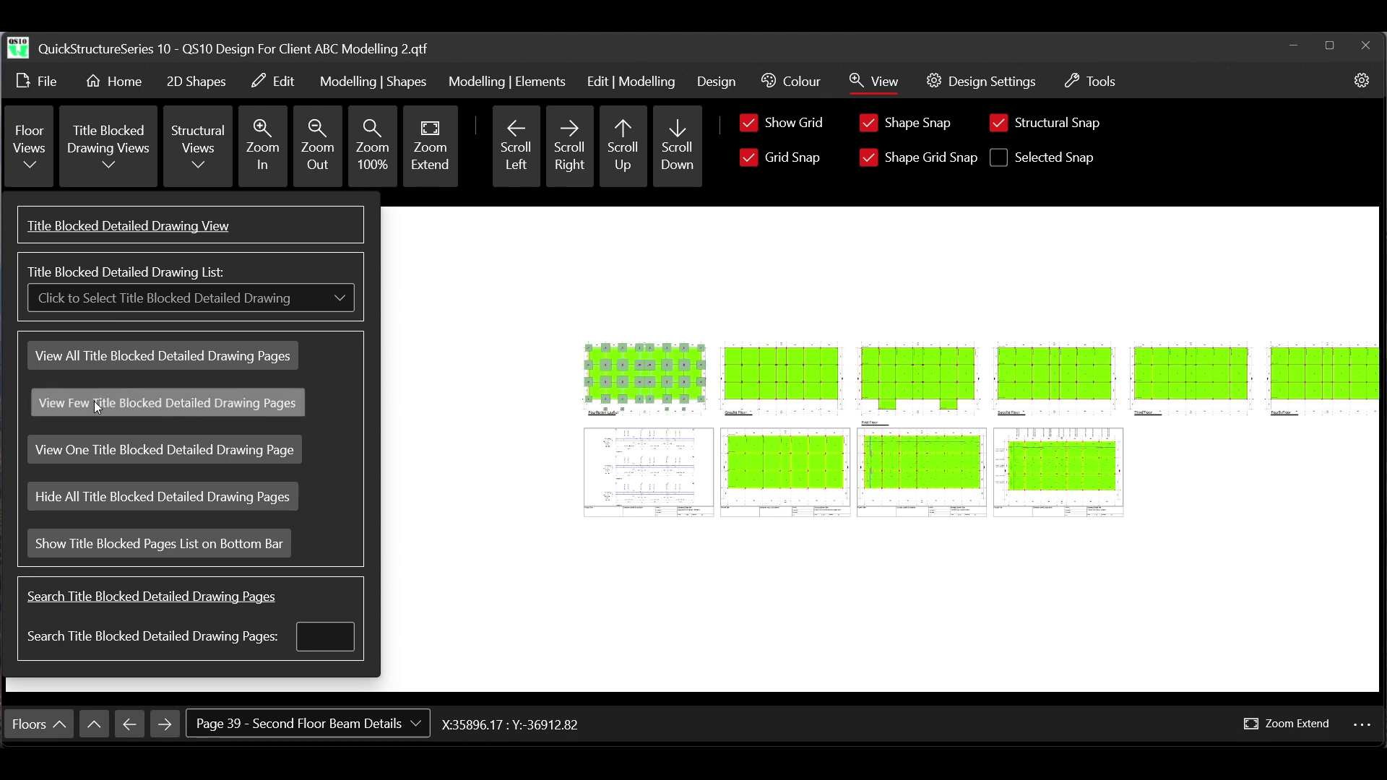
left_click(95, 401)
left_click(104, 298)
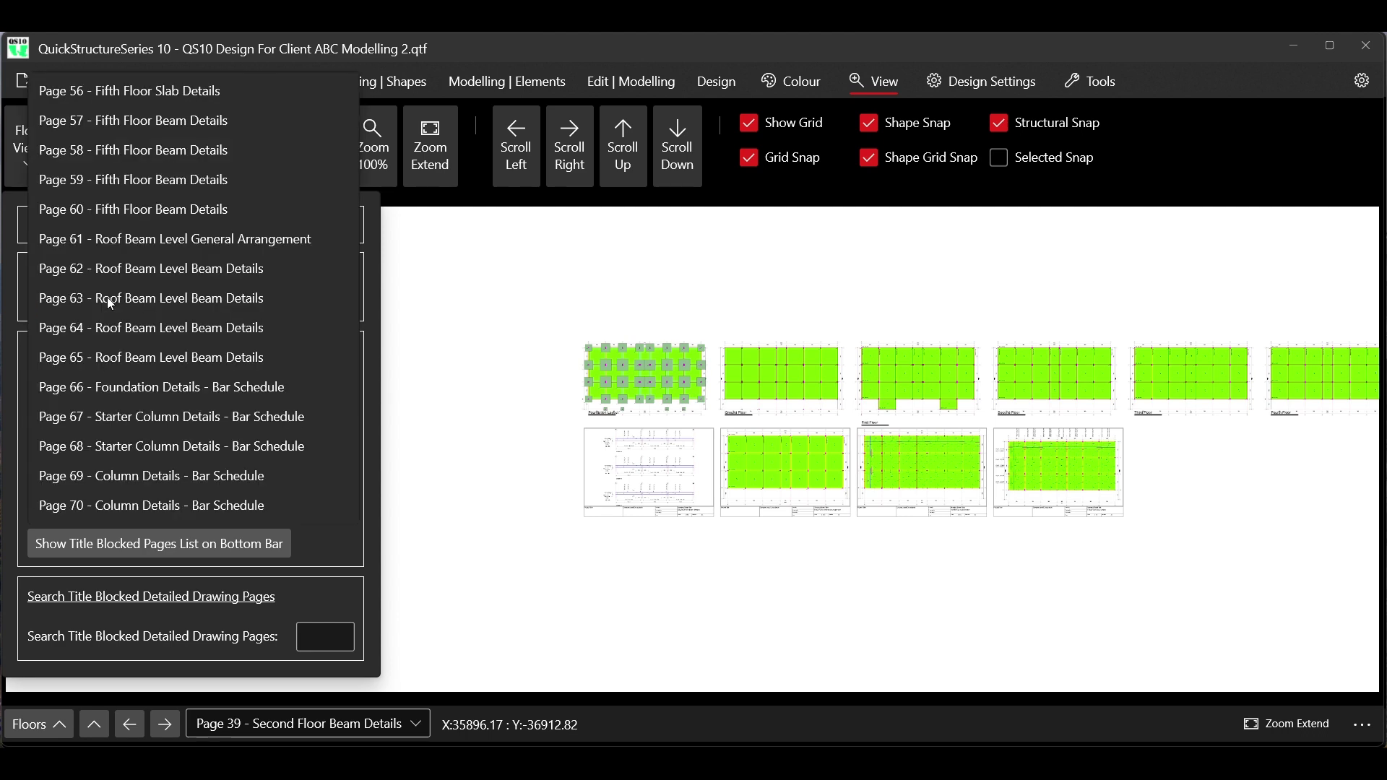
scroll(156, 195, "up", 18)
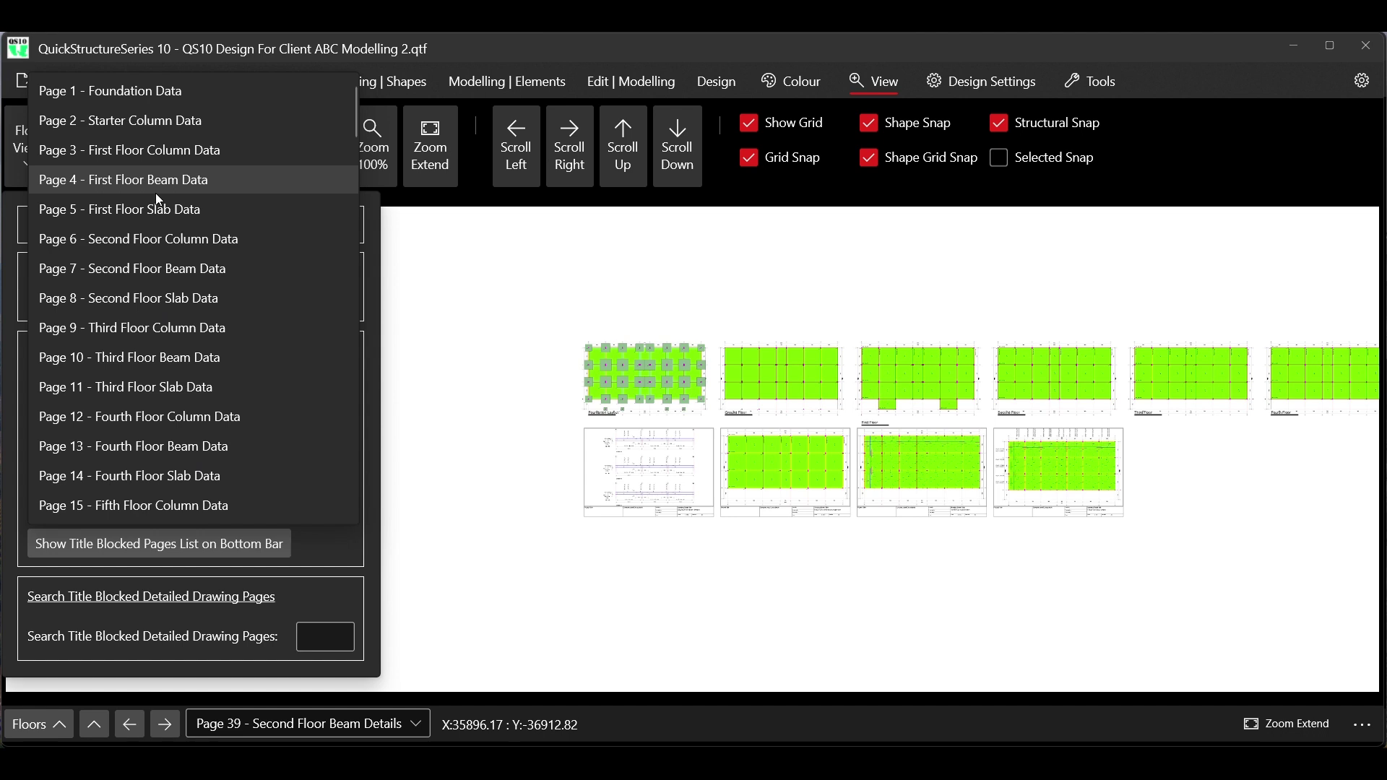
left_click(144, 92)
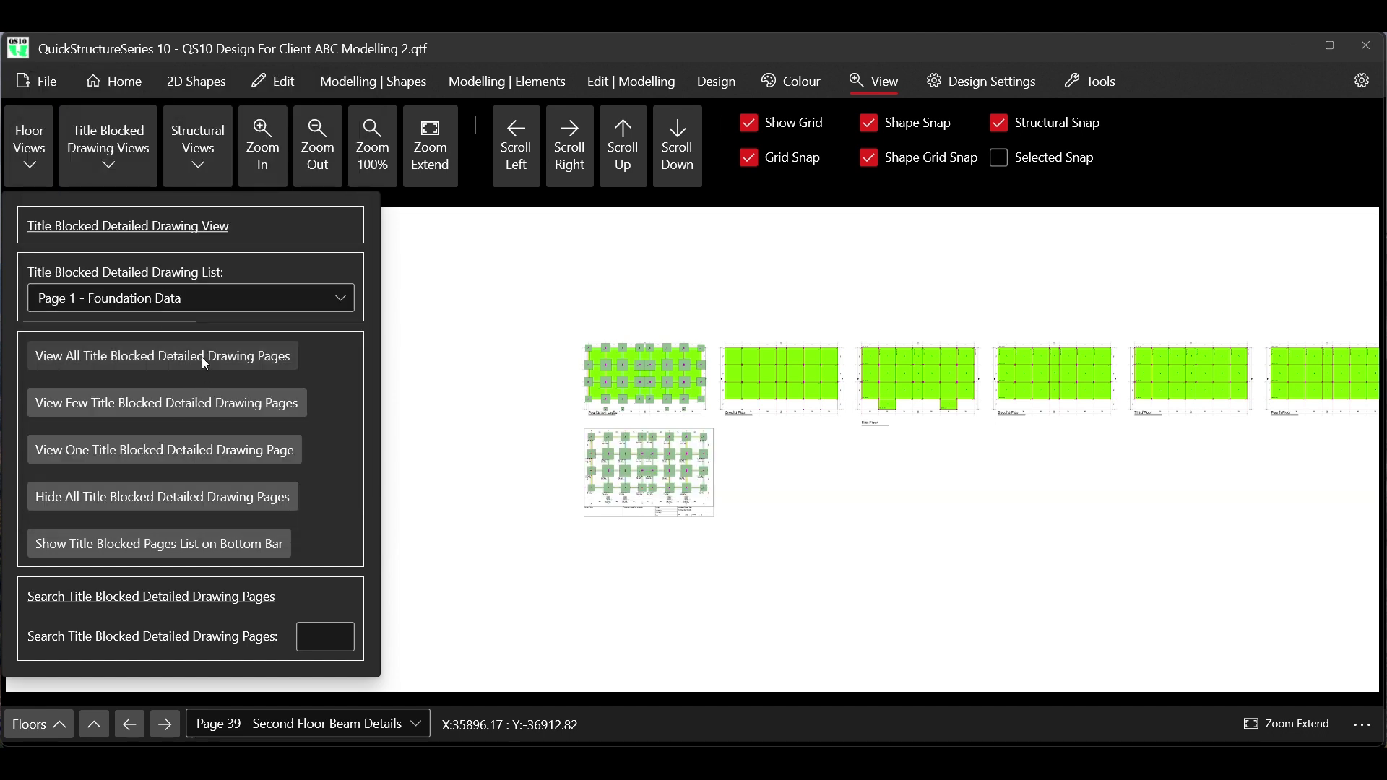
left_click(123, 409)
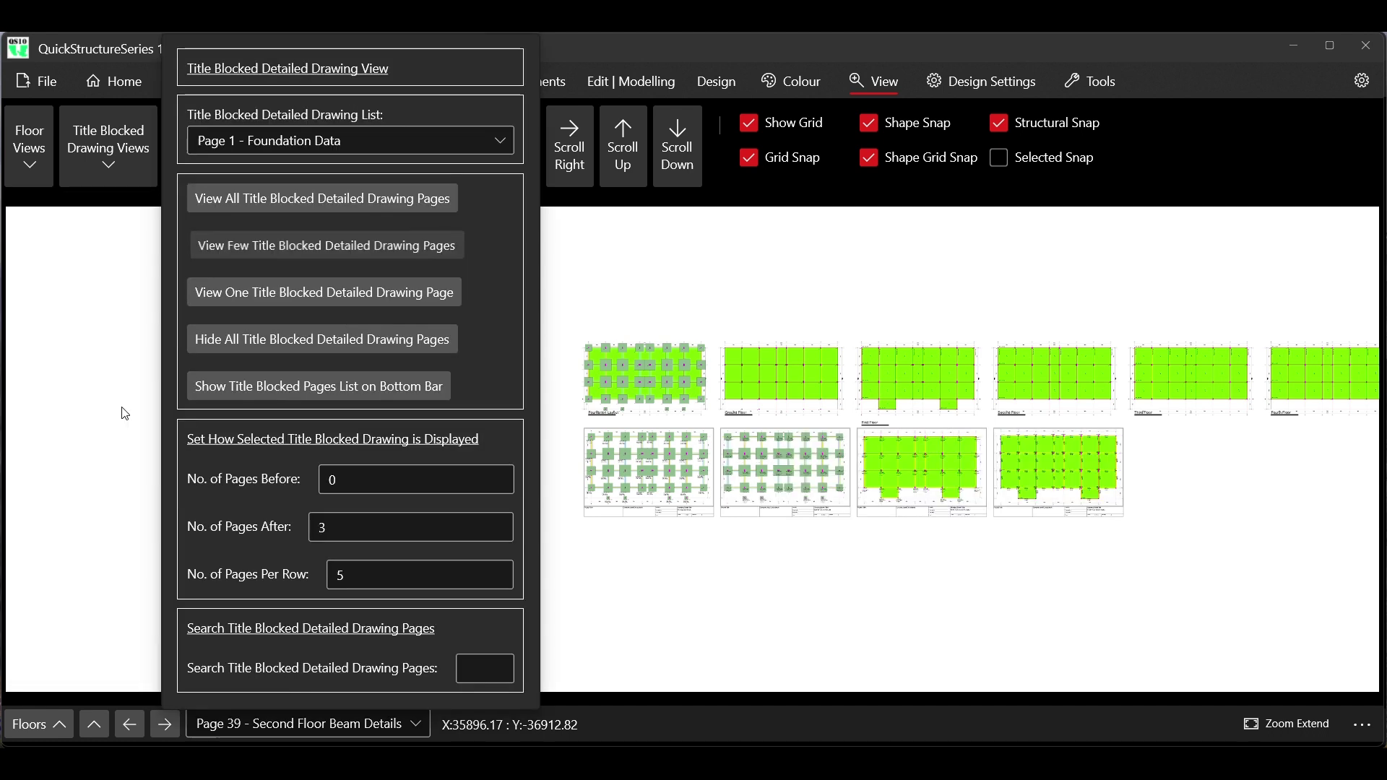
Set the number of pages after the selected title-blocked drawing to 20, redisplay the few-pages view and check the page layout
left_click(340, 530)
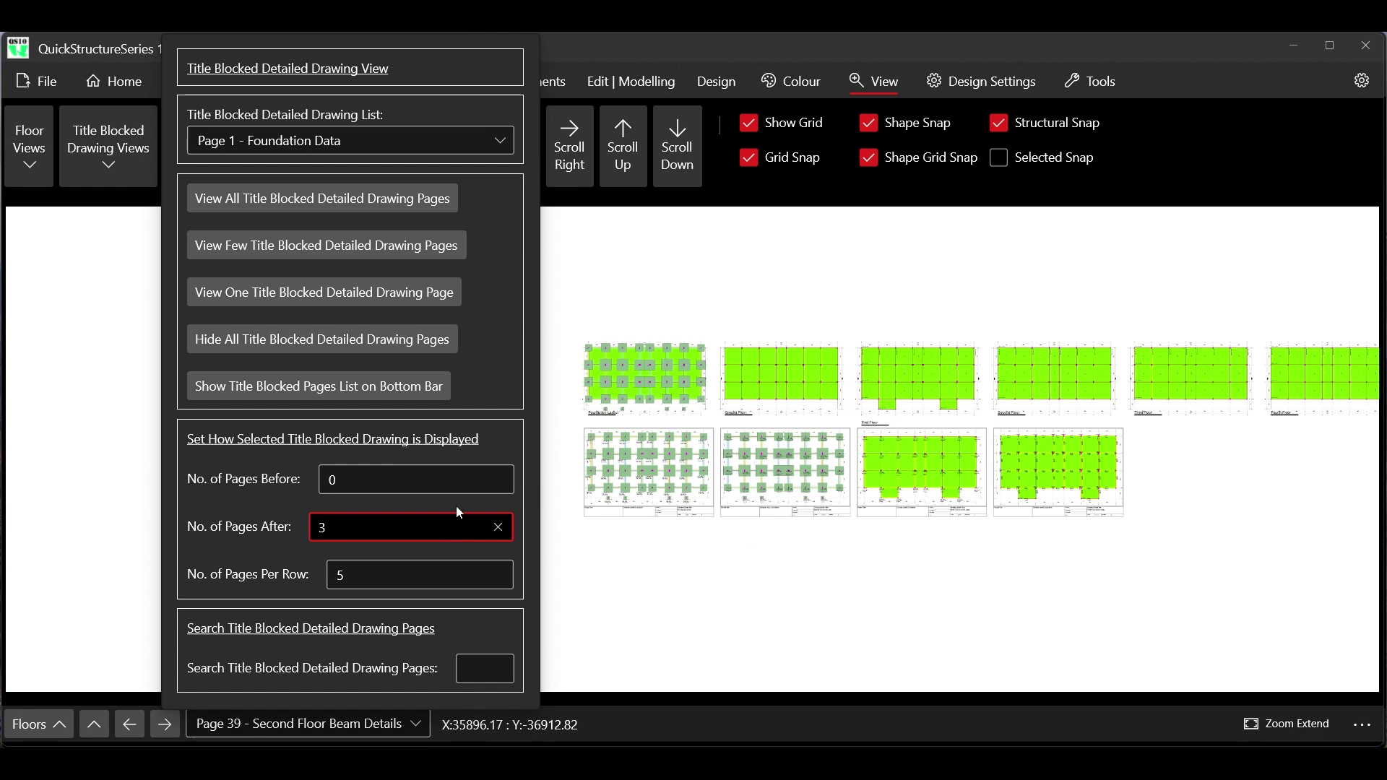
left_click_drag(354, 529, 298, 522)
type("20")
left_click(328, 245)
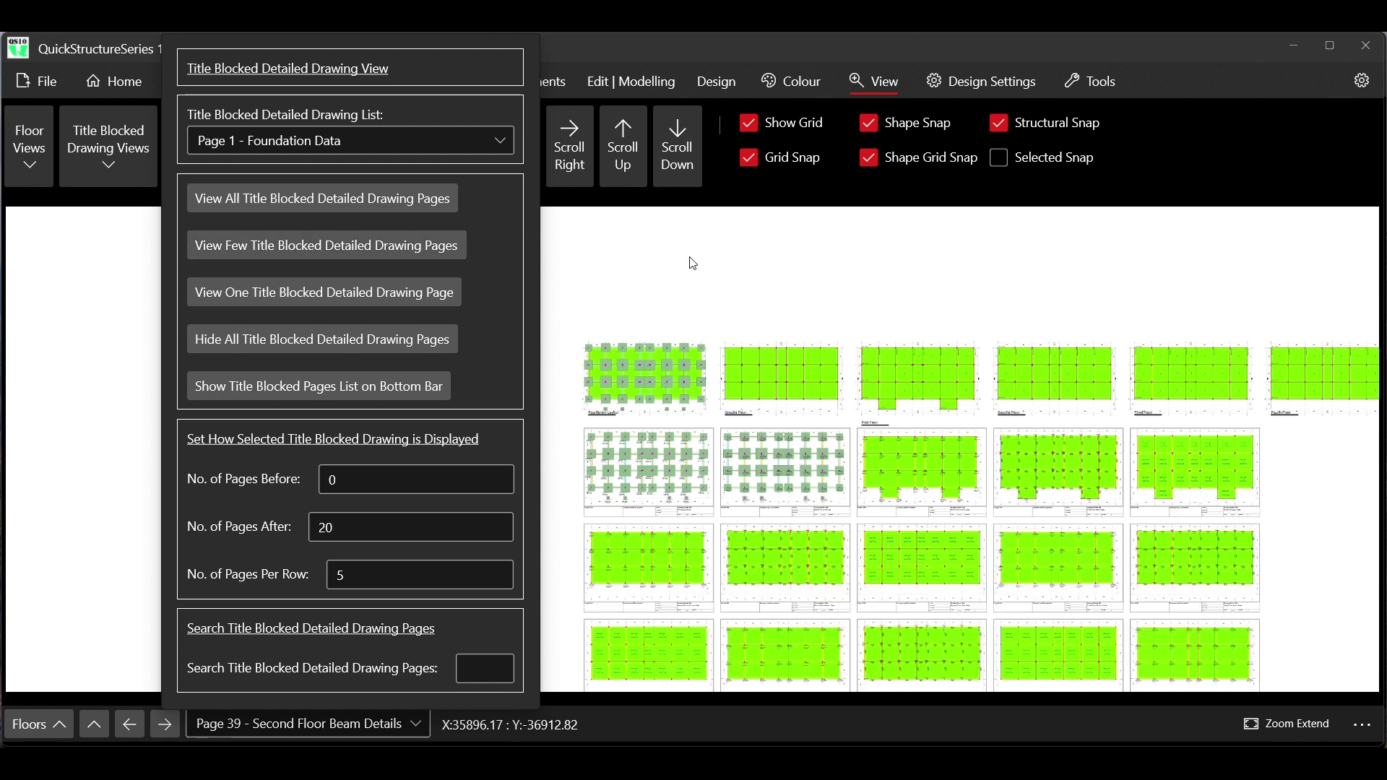
left_click(547, 314)
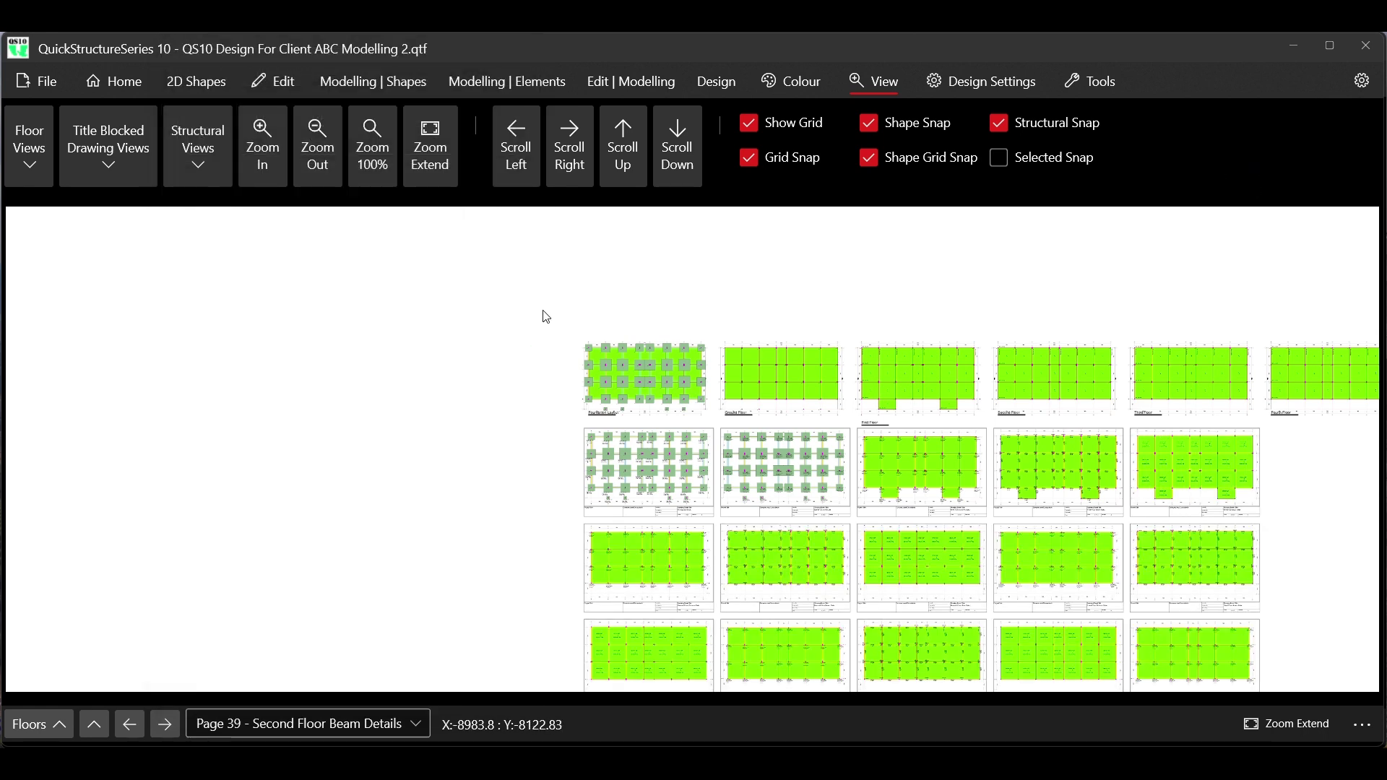
scroll(545, 313, "down", 2)
scroll(693, 533, "up", 2)
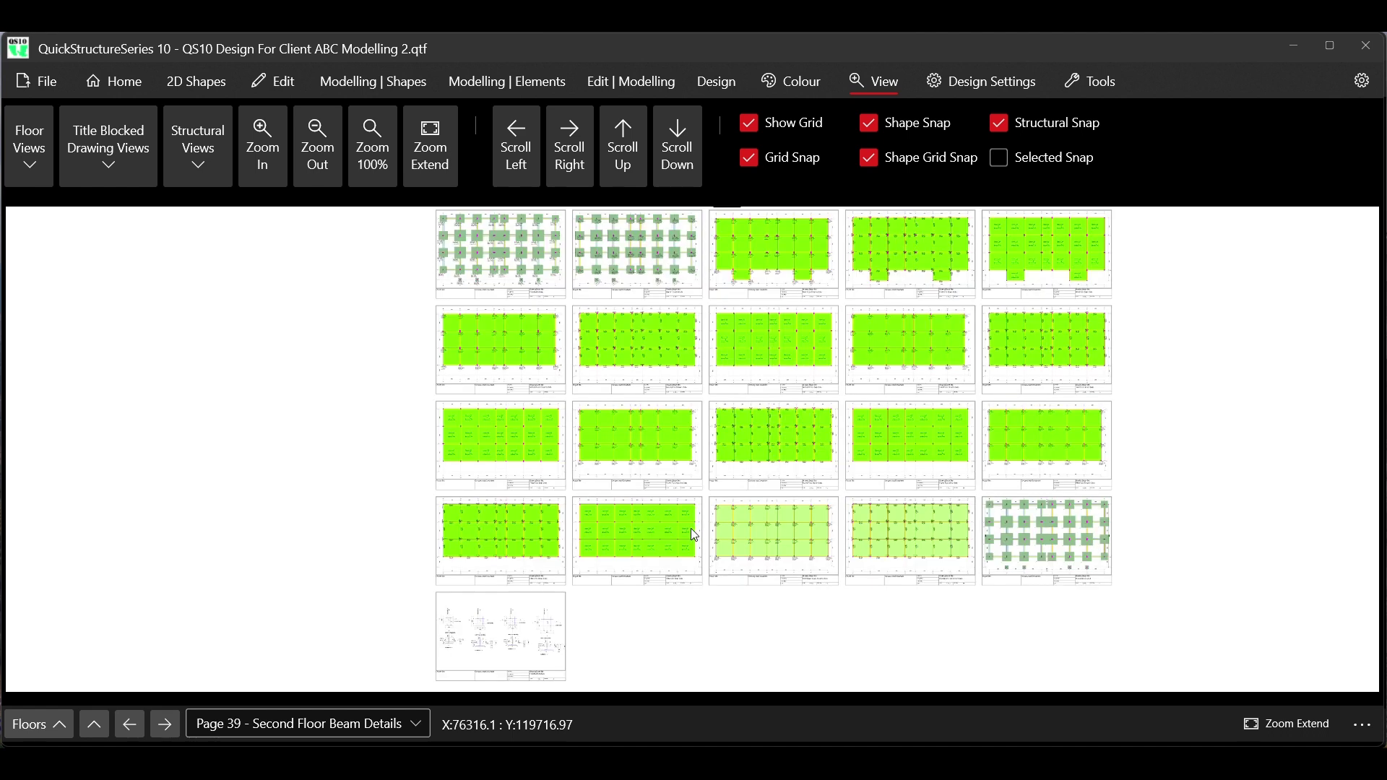
scroll(693, 535, "down", 2)
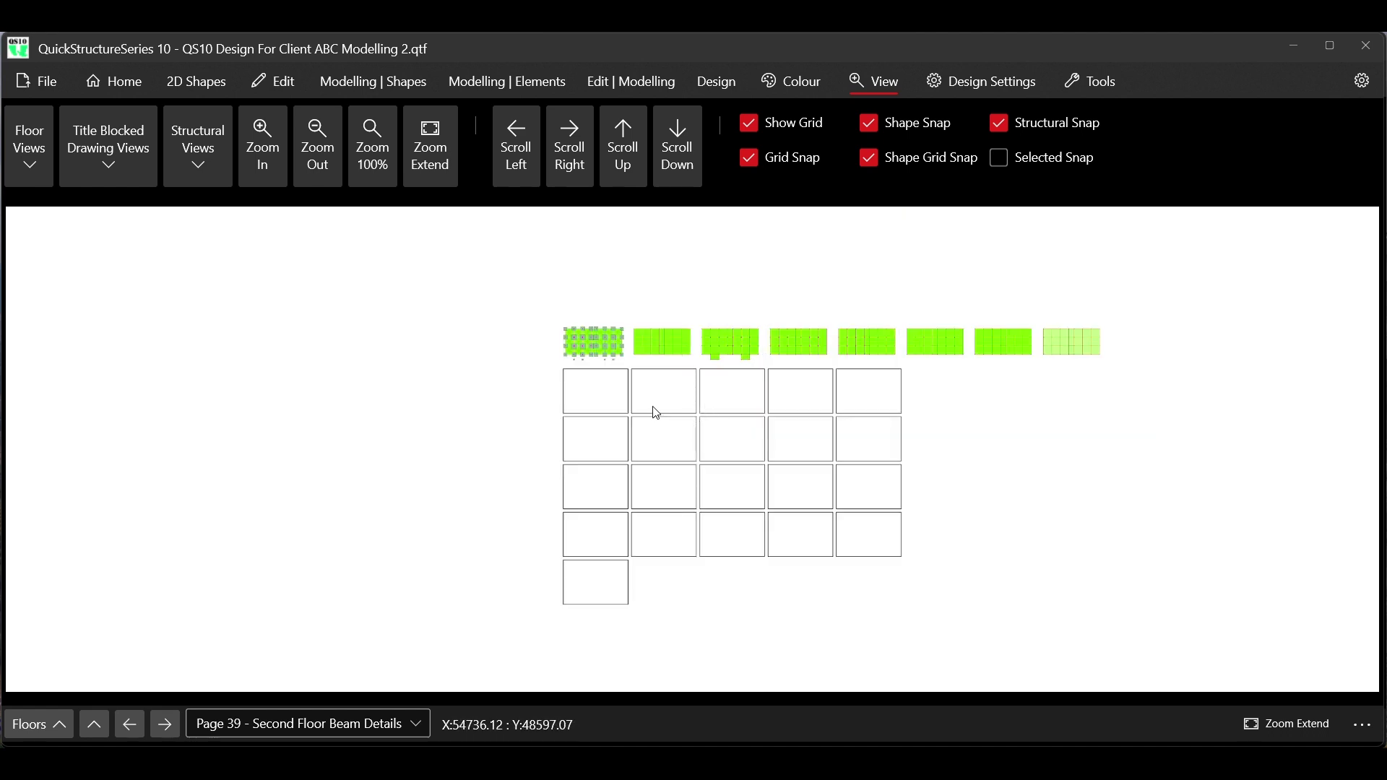
scroll(674, 393, "up", 2)
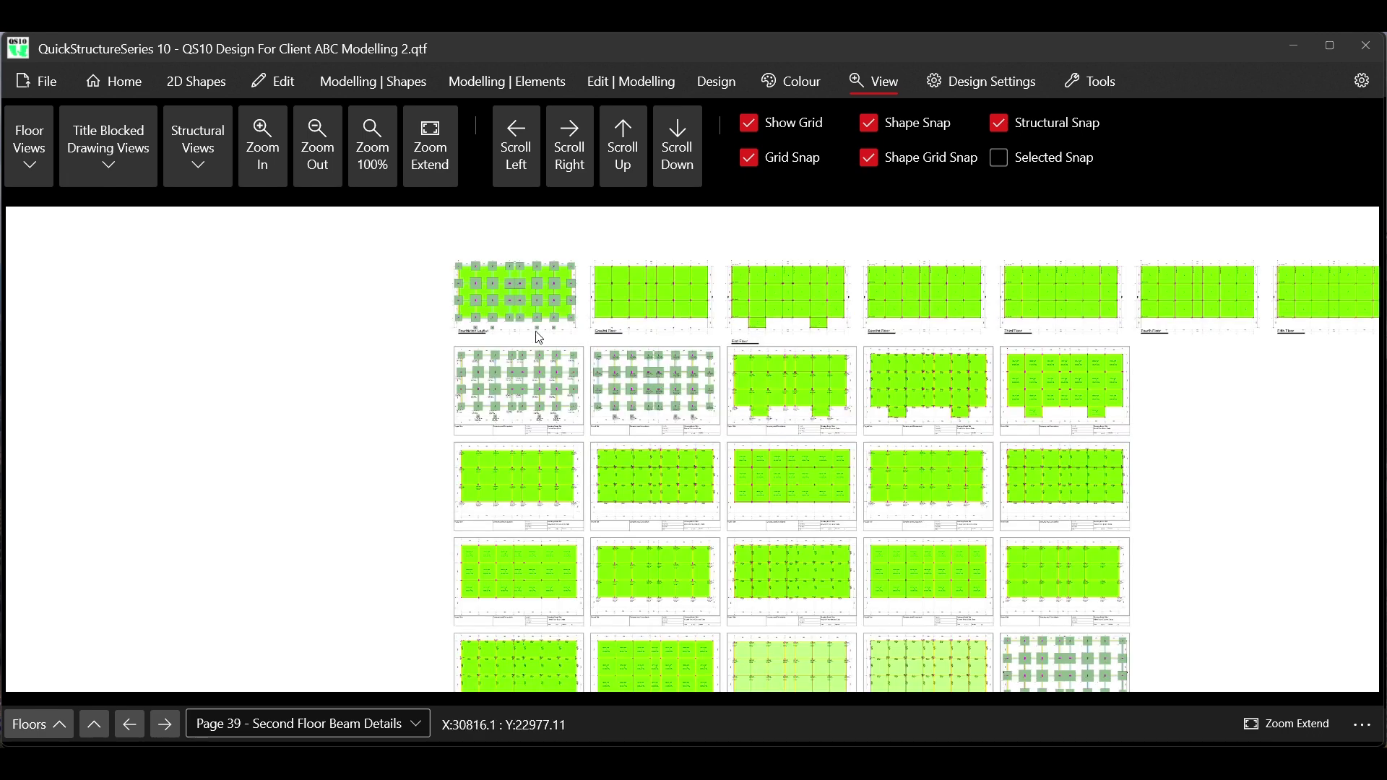
Set the number of pages after the selected title-blocked drawing to 19, view a few title-blocked pages and check the layout
left_click(92, 162)
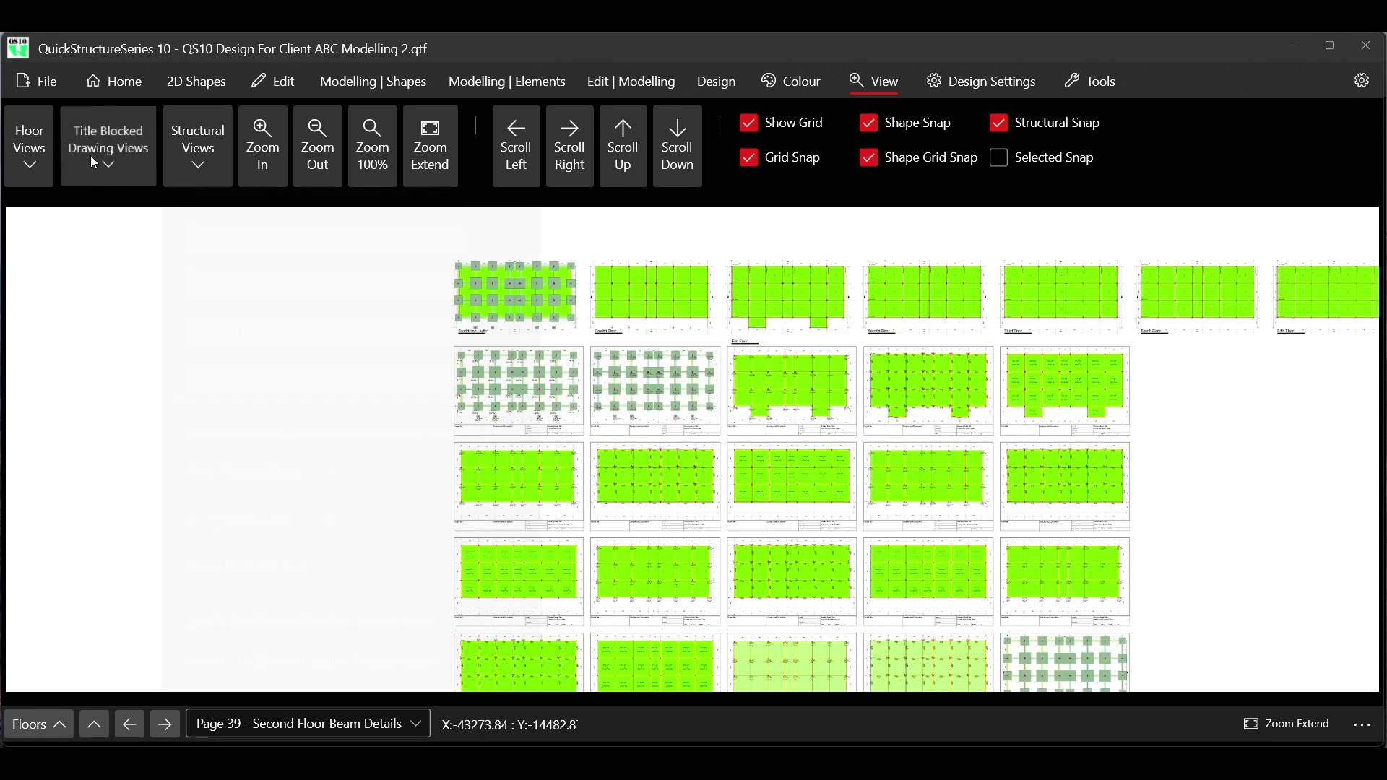
double_click(334, 528)
type("19")
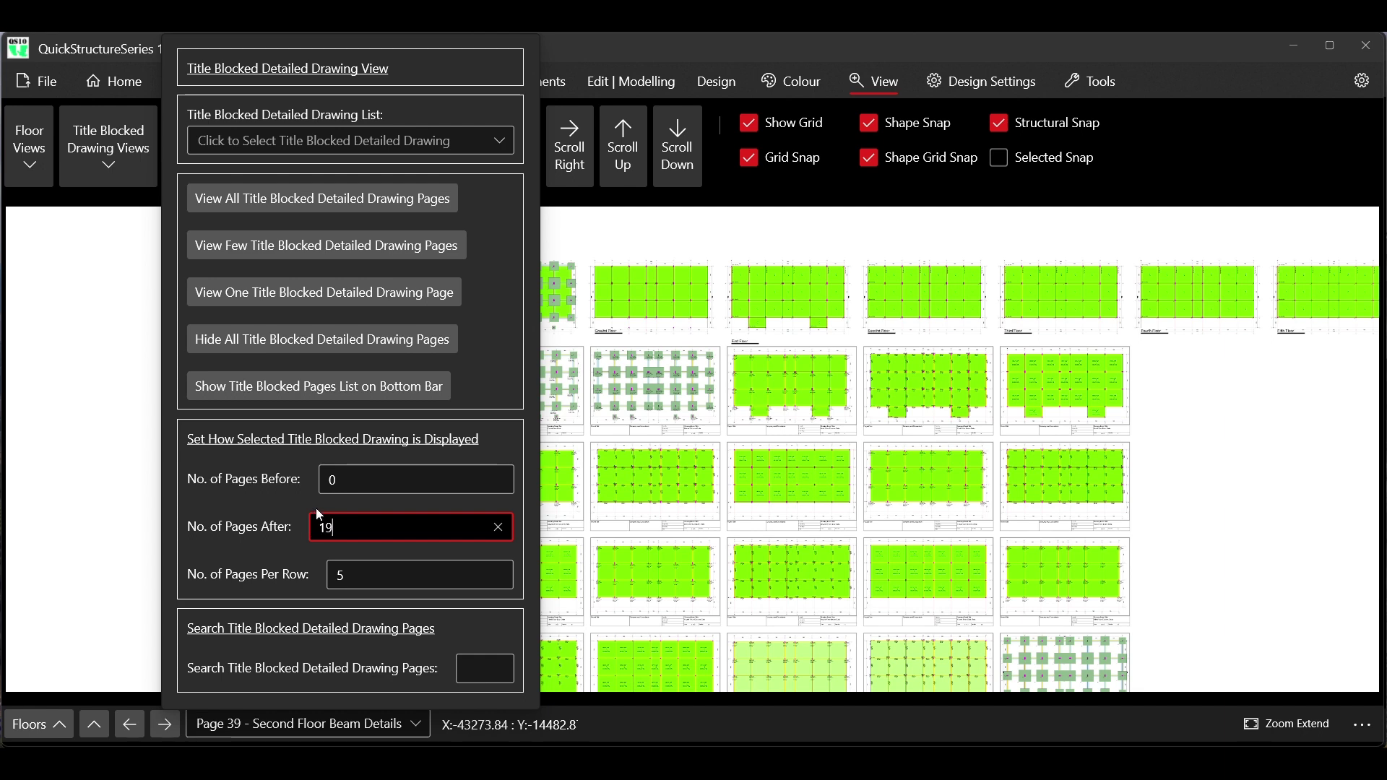
left_click(279, 246)
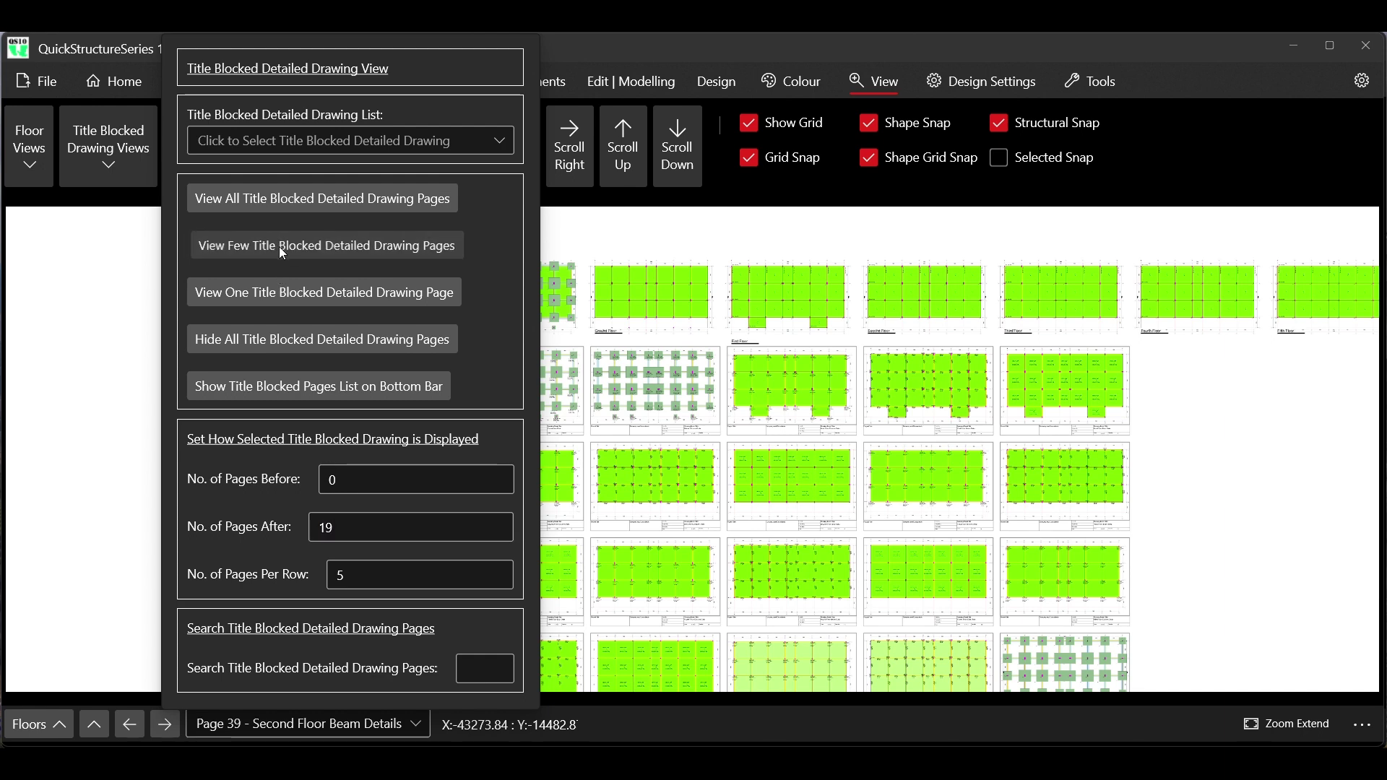
left_click(1171, 149)
scroll(819, 259, "down", 1)
scroll(826, 364, "up", 1)
scroll(826, 365, "up", 1)
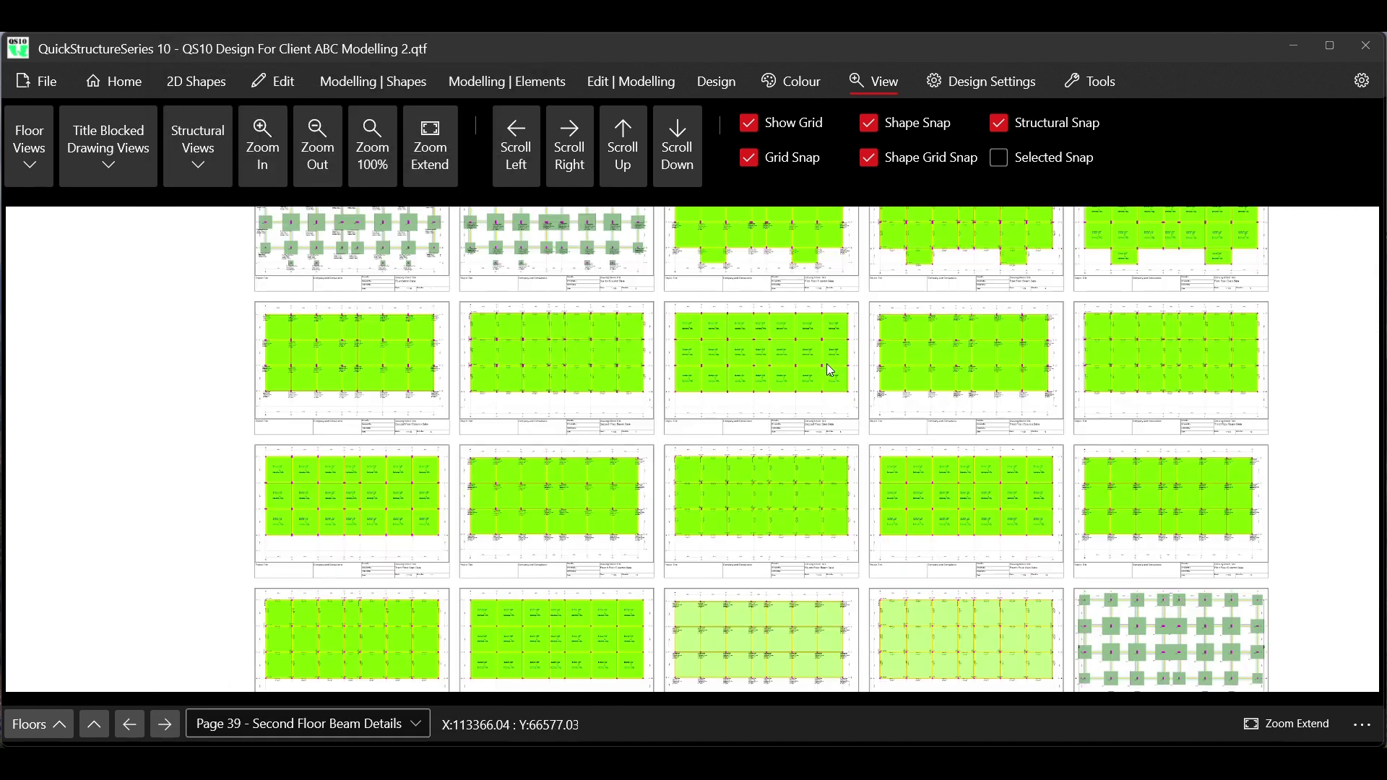
scroll(711, 498, "down", 1)
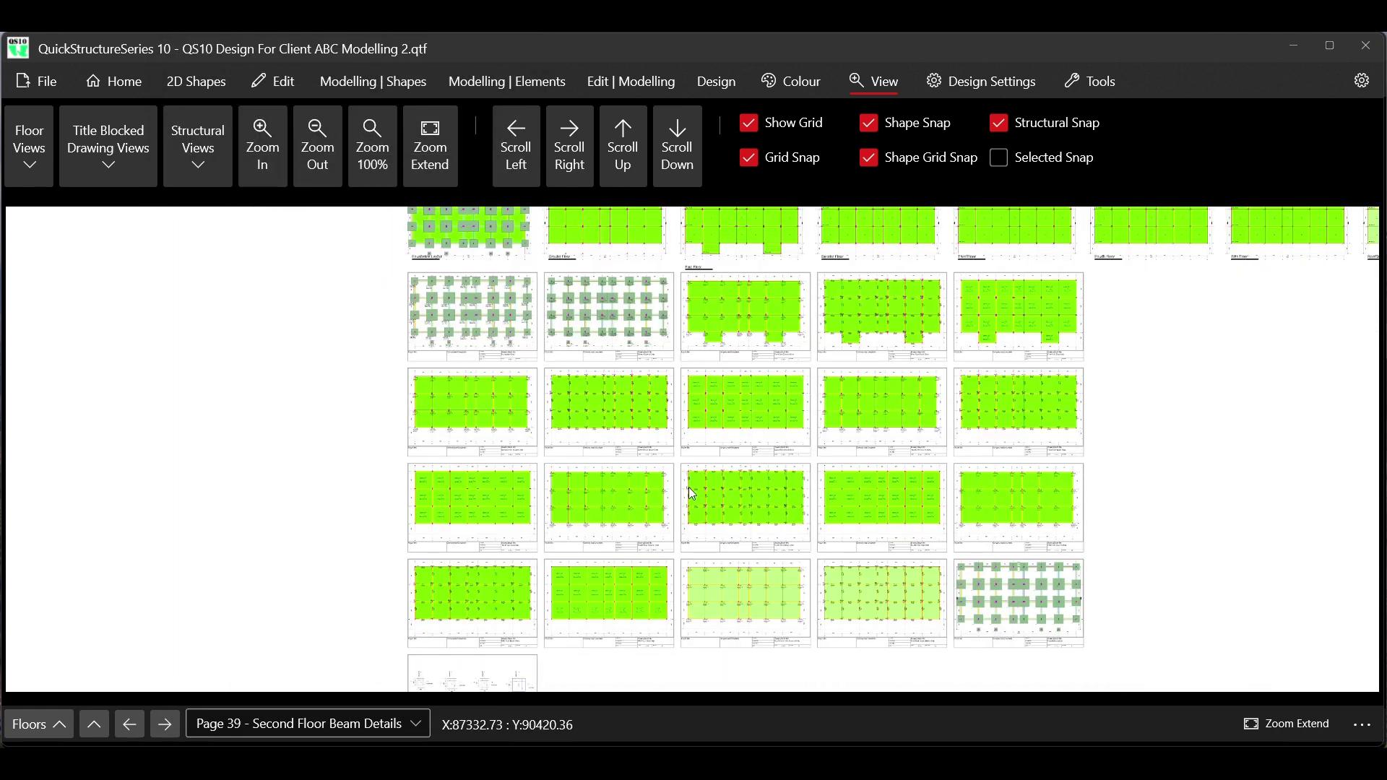
scroll(583, 467, "down", 1)
scroll(623, 401, "up", 1)
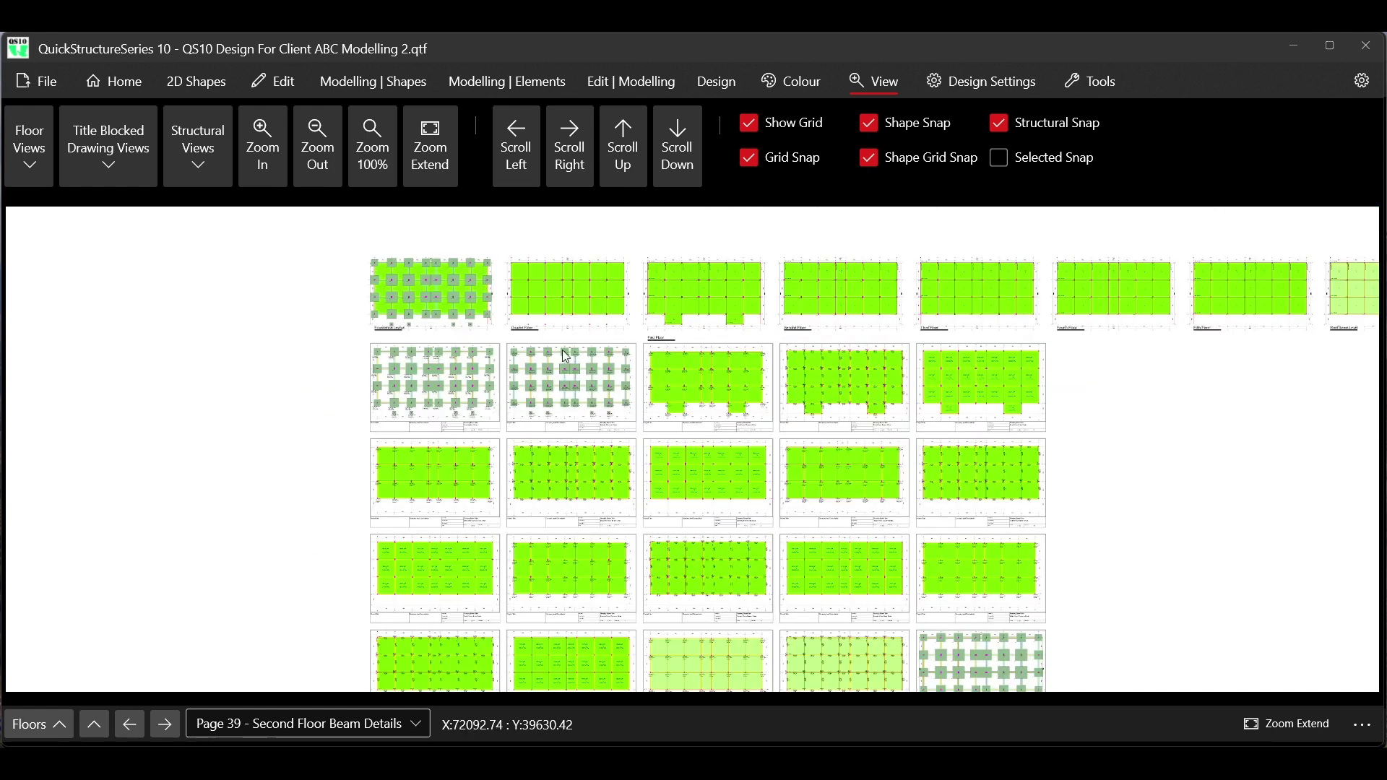
Redisplay the few title-blocked drawing pages using 19 pages after the selected drawing
left_click(142, 155)
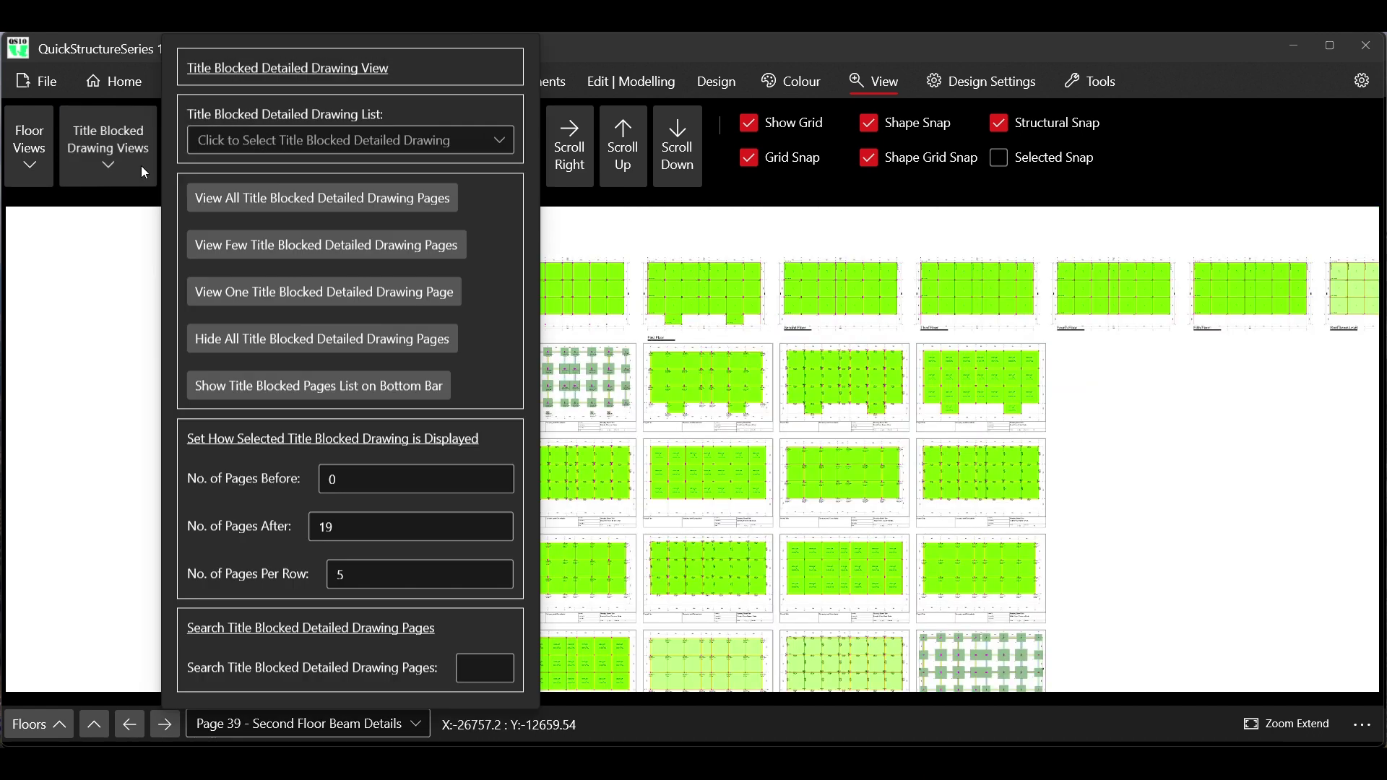
left_click(344, 528)
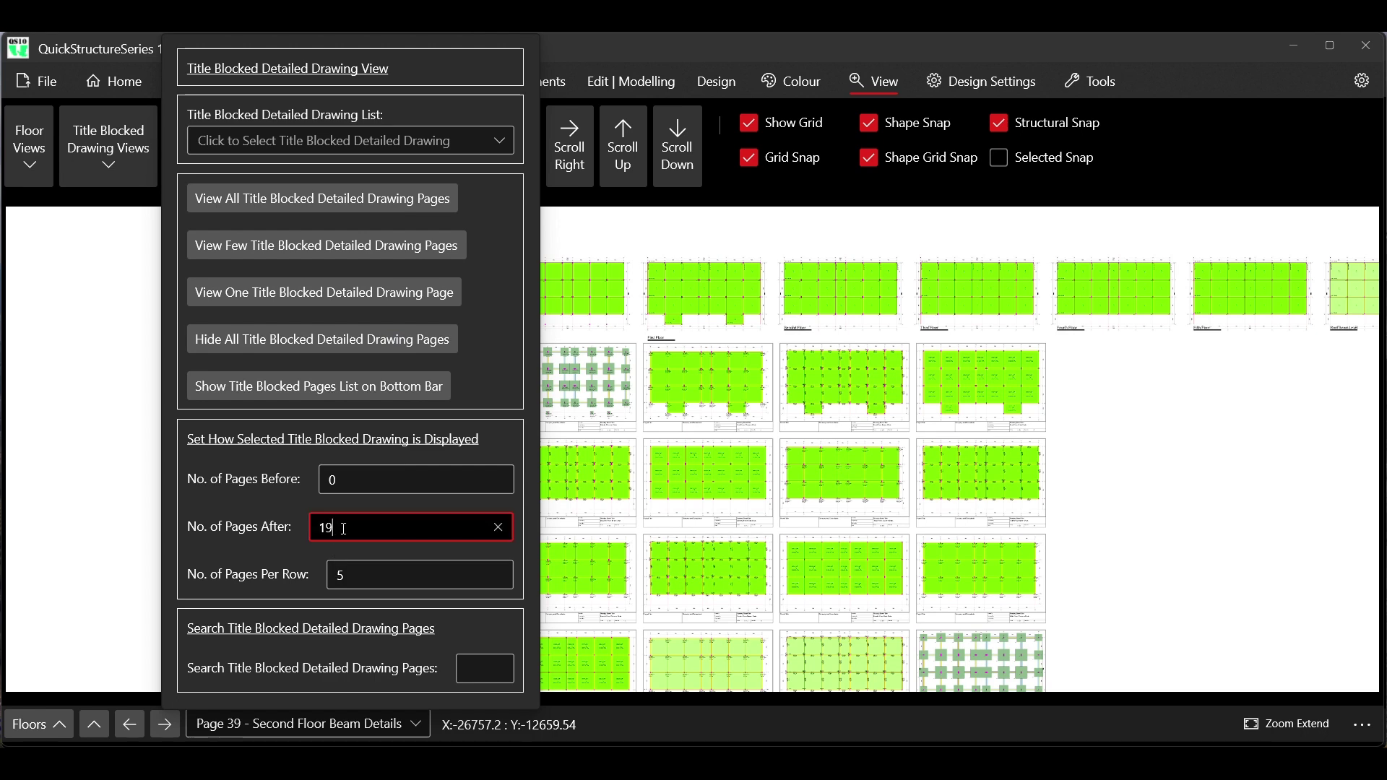
left_click(292, 246)
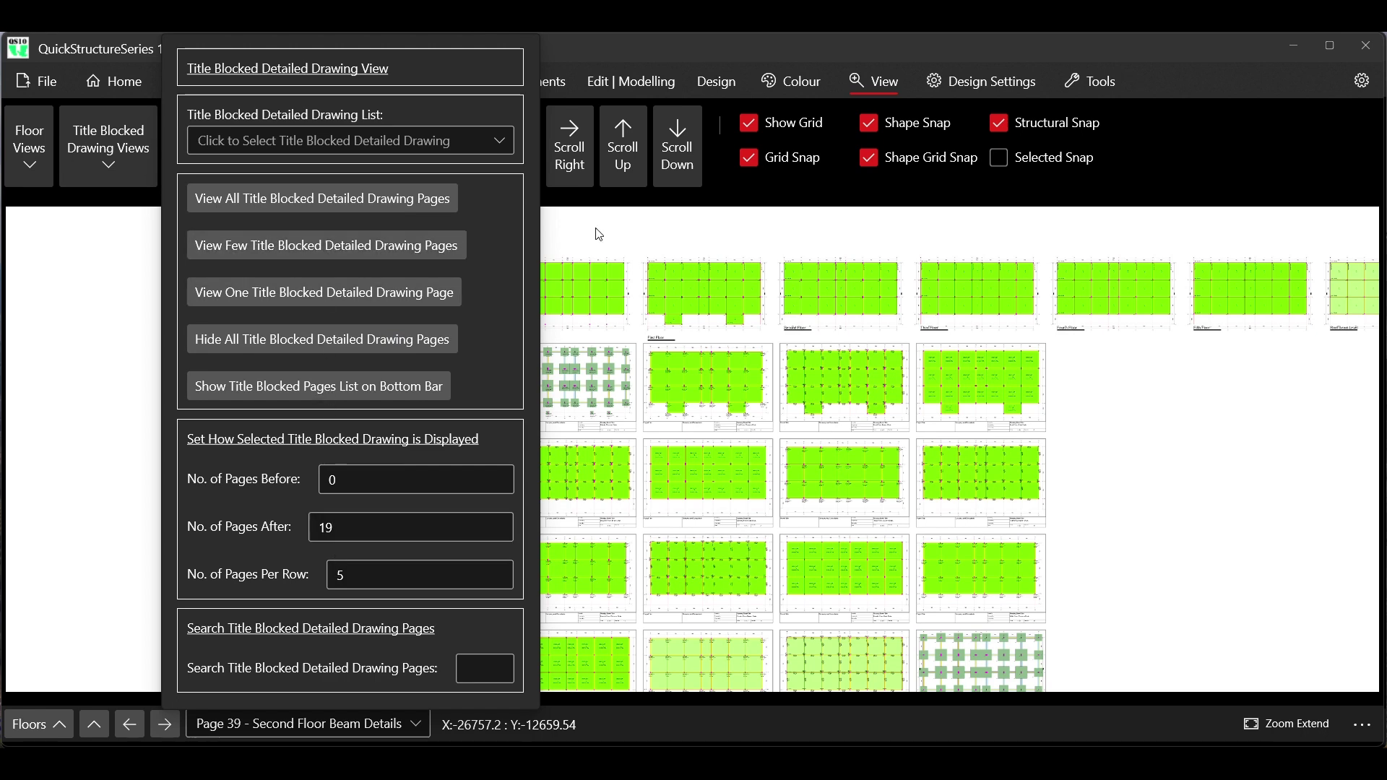
left_click(1141, 162)
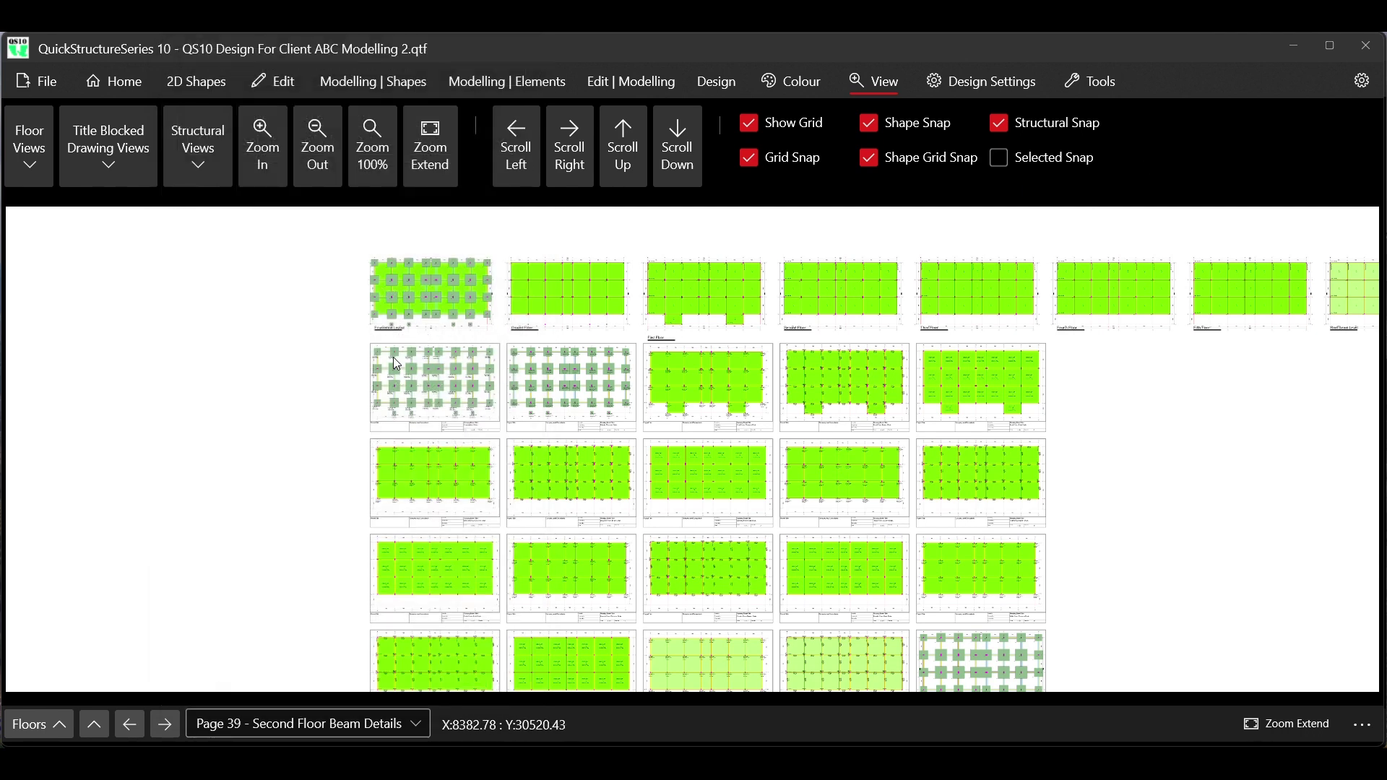
scroll(393, 357, "down", 1)
scroll(468, 390, "up", 1)
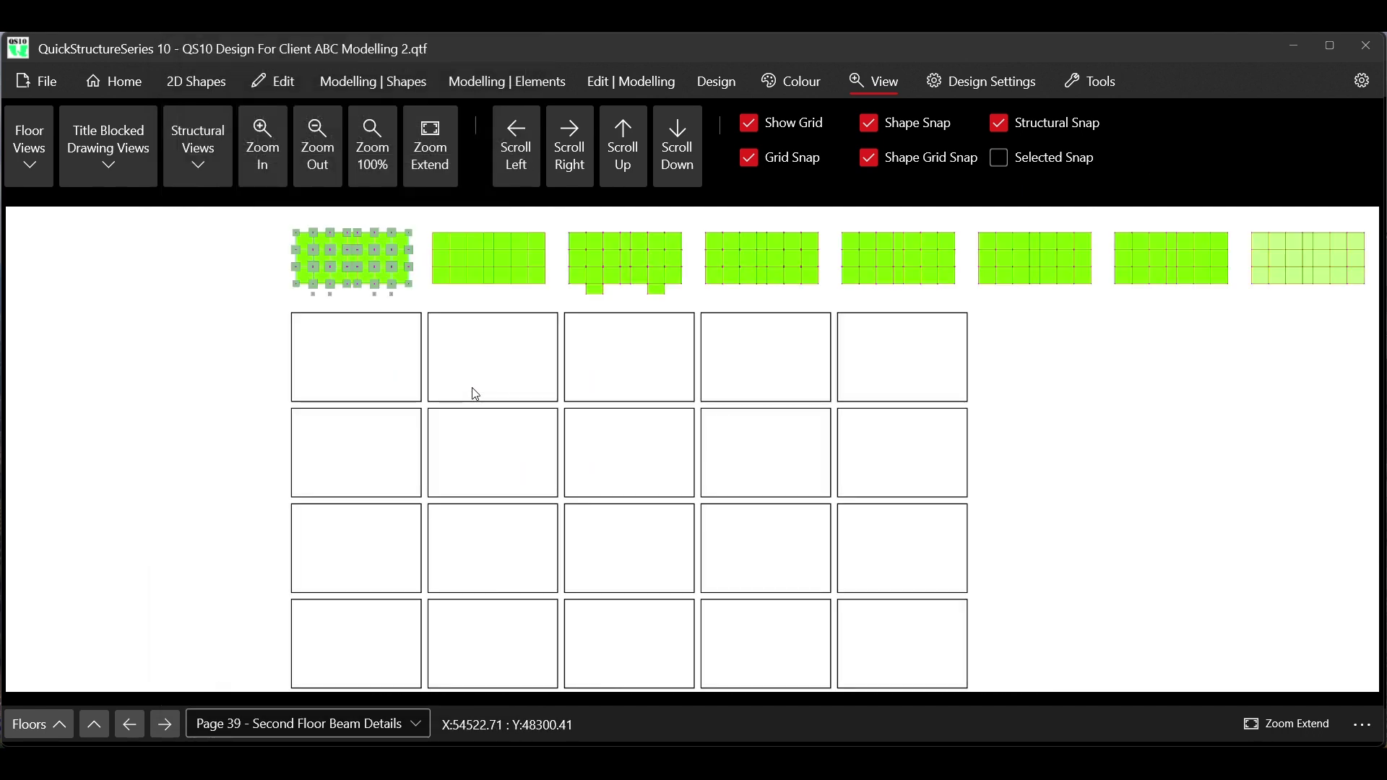
Examine the redisplayed page grid and the Foundation Data and Starter Column Data sheets at its start
scroll(471, 388, "up", 1)
scroll(350, 359, "down", 2)
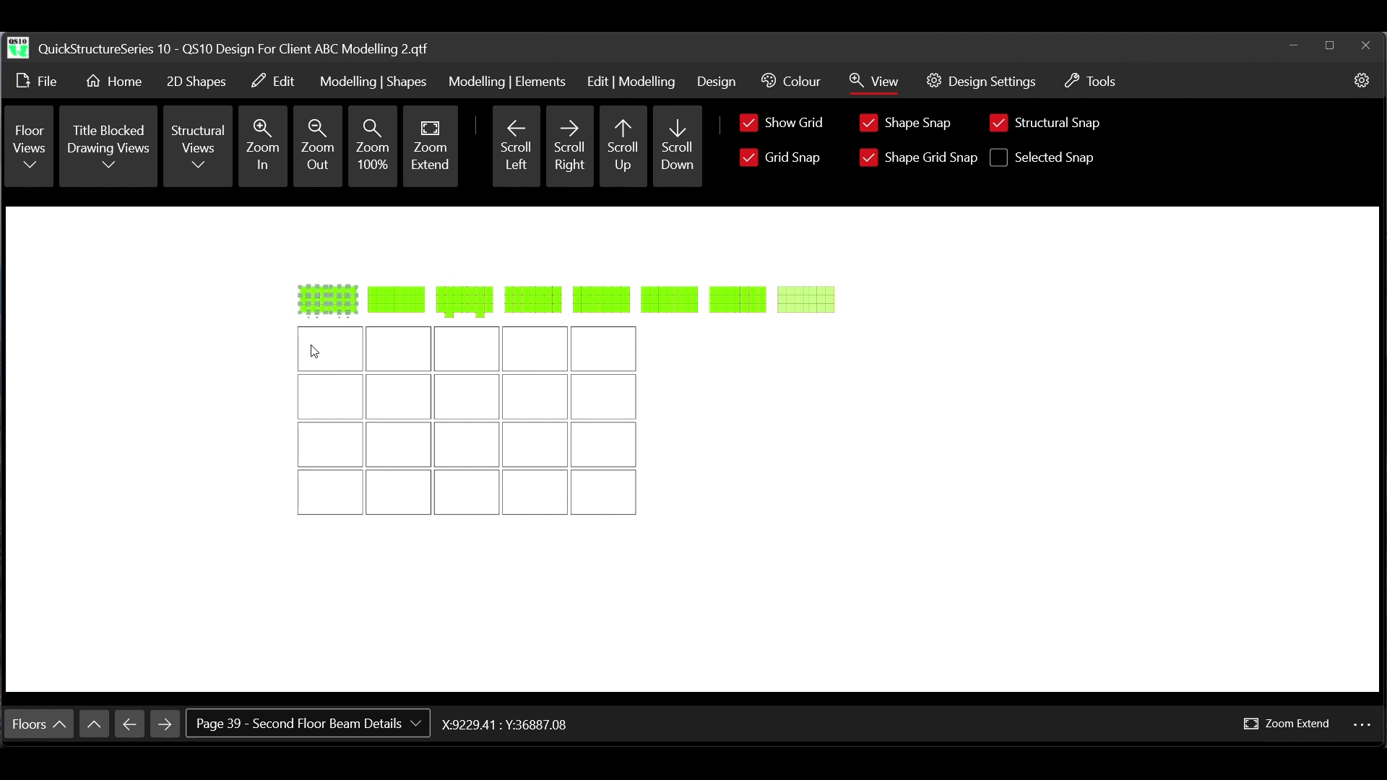
scroll(314, 352, "up", 5)
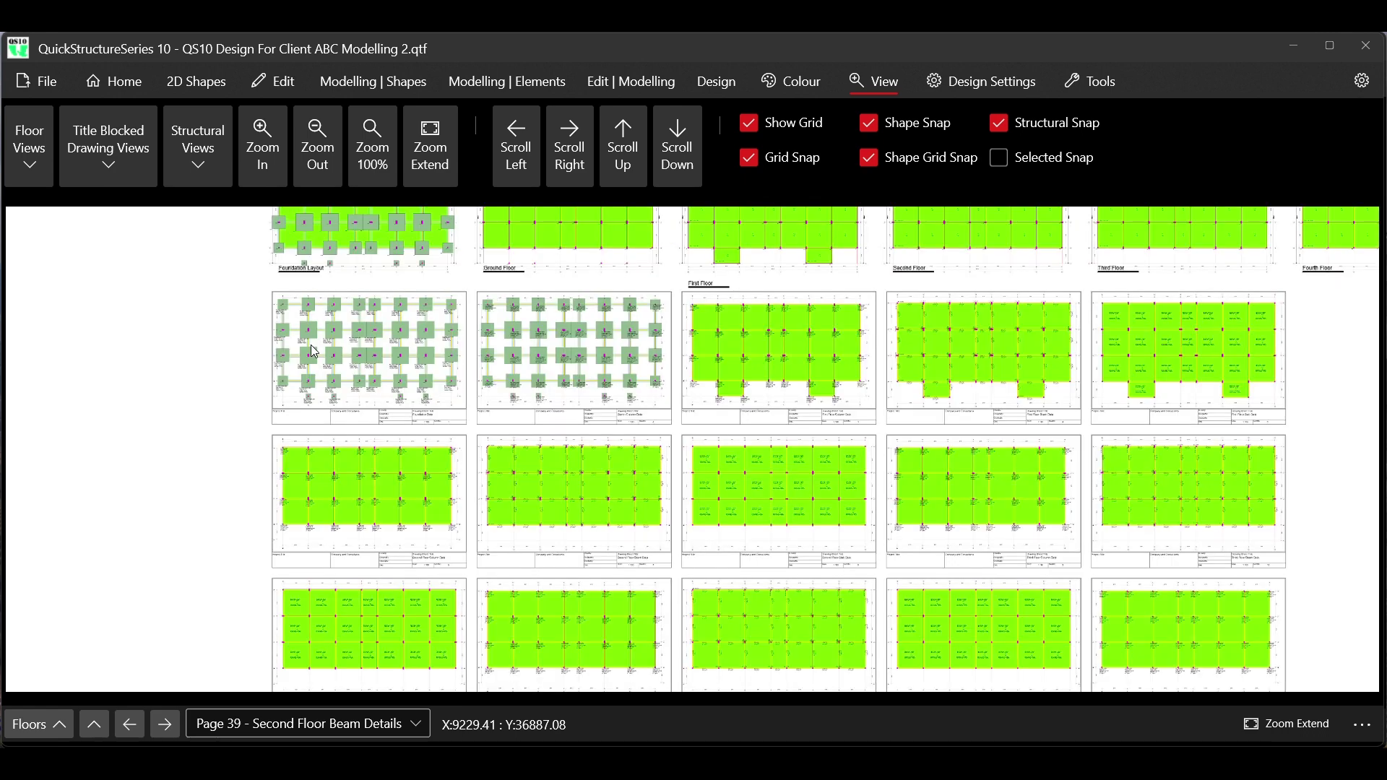
scroll(314, 351, "up", 2)
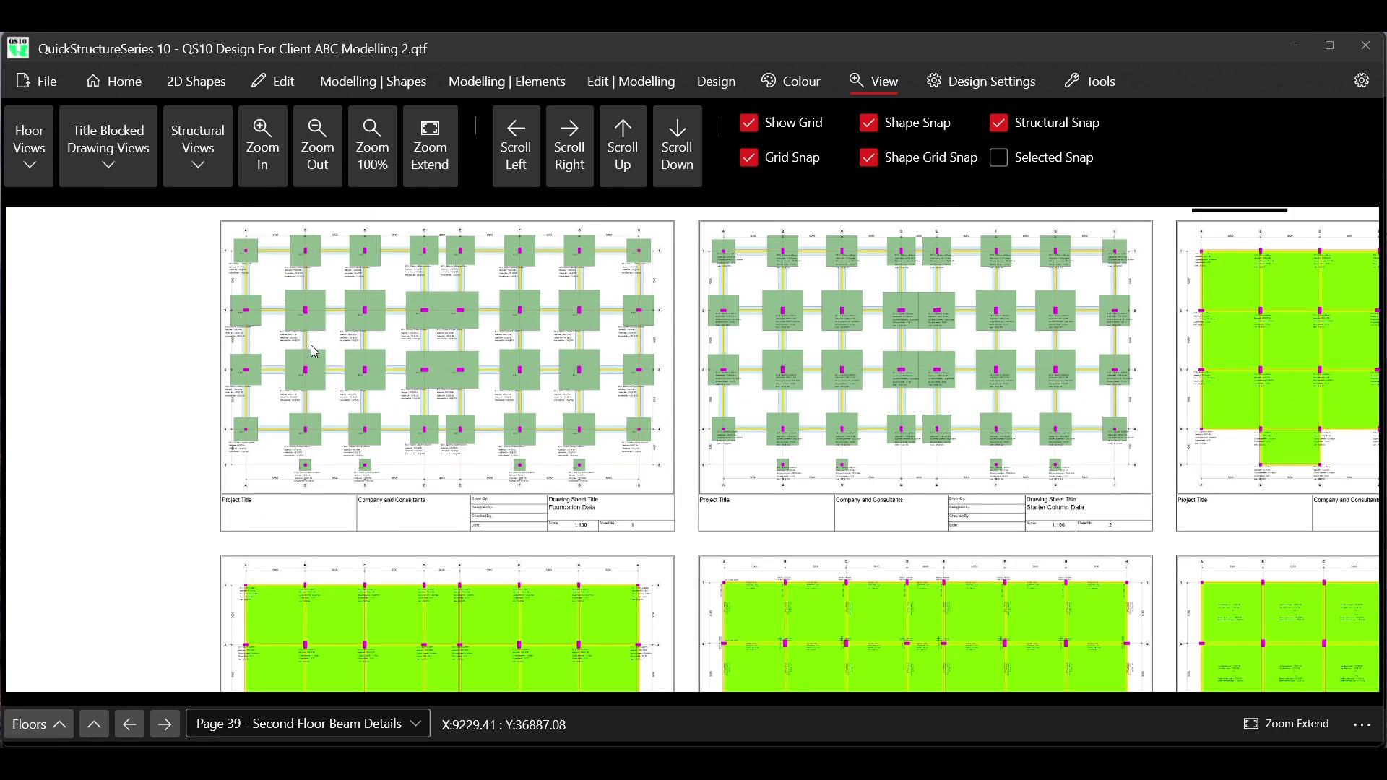
scroll(315, 352, "down", 3)
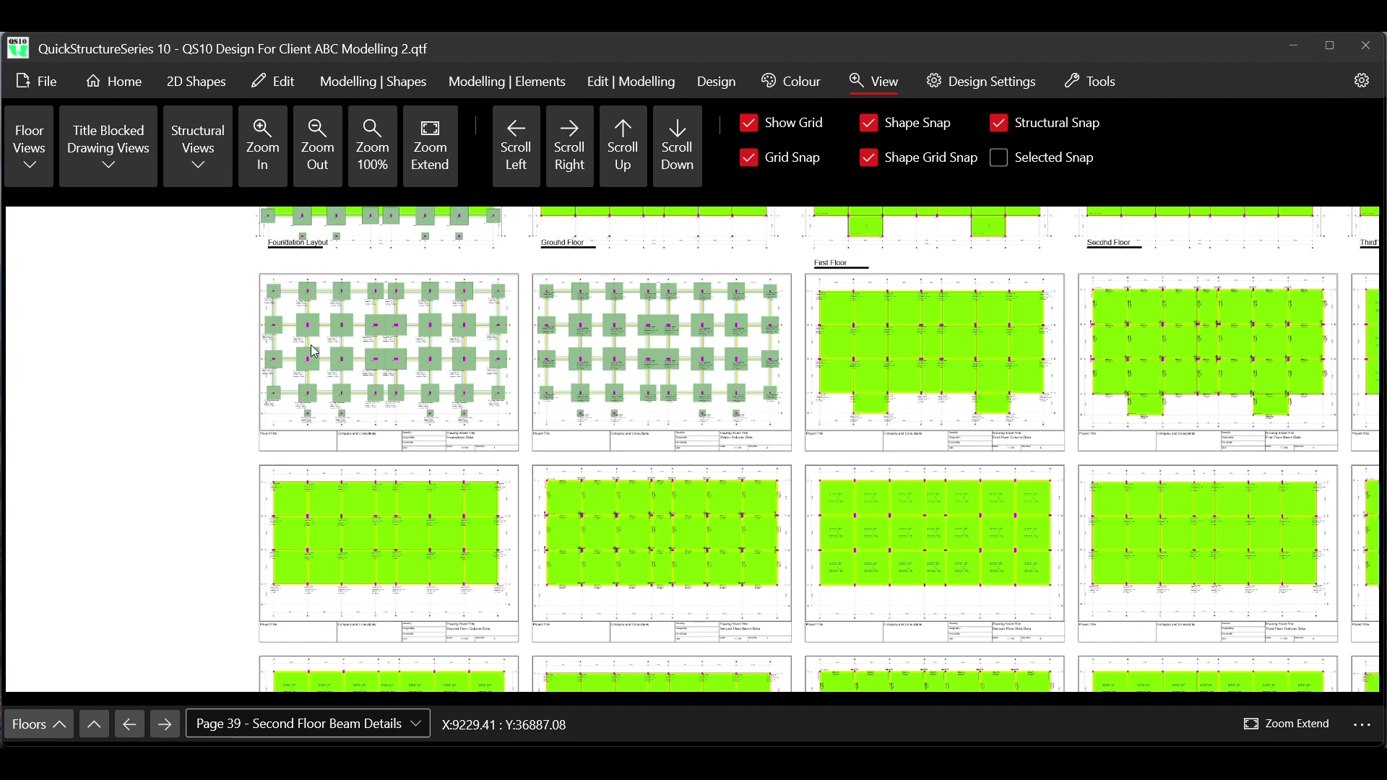
scroll(315, 352, "down", 1)
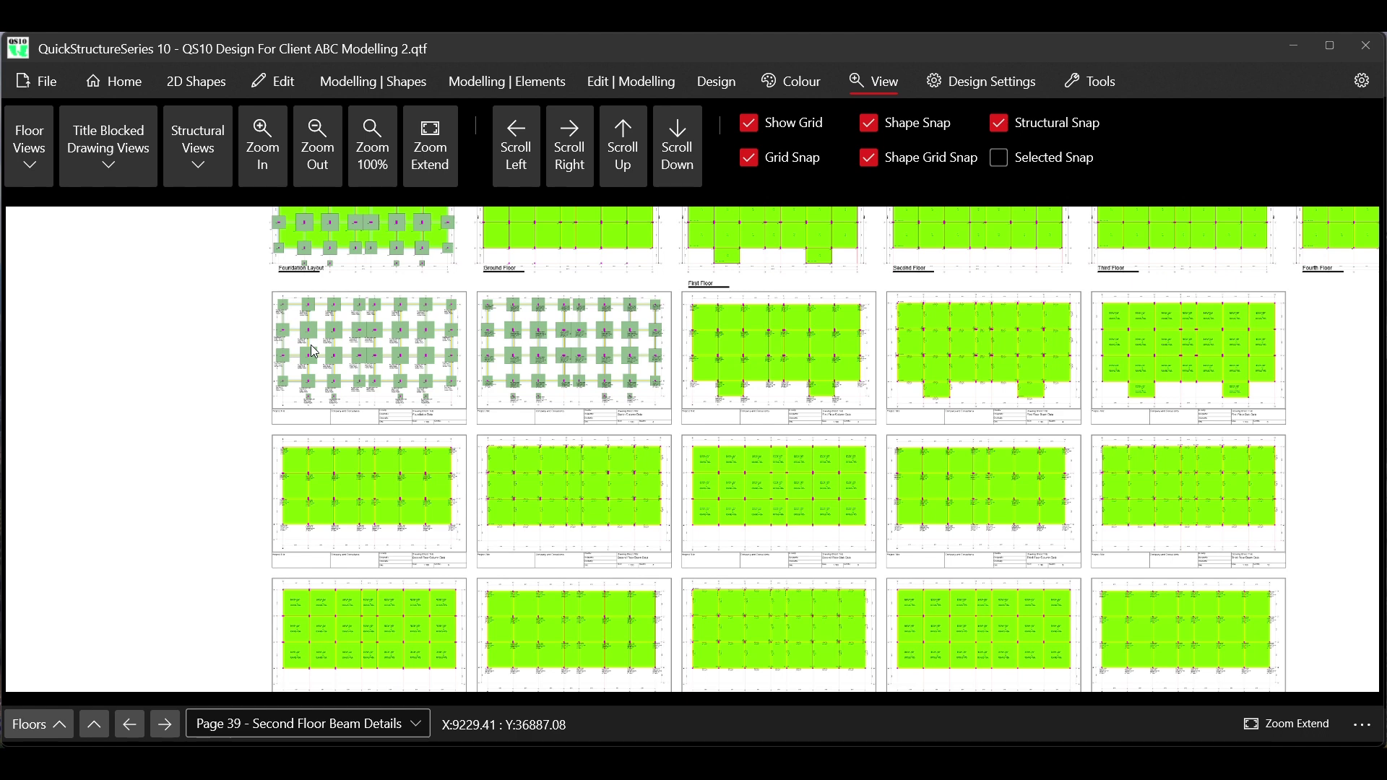
scroll(311, 348, "down", 1)
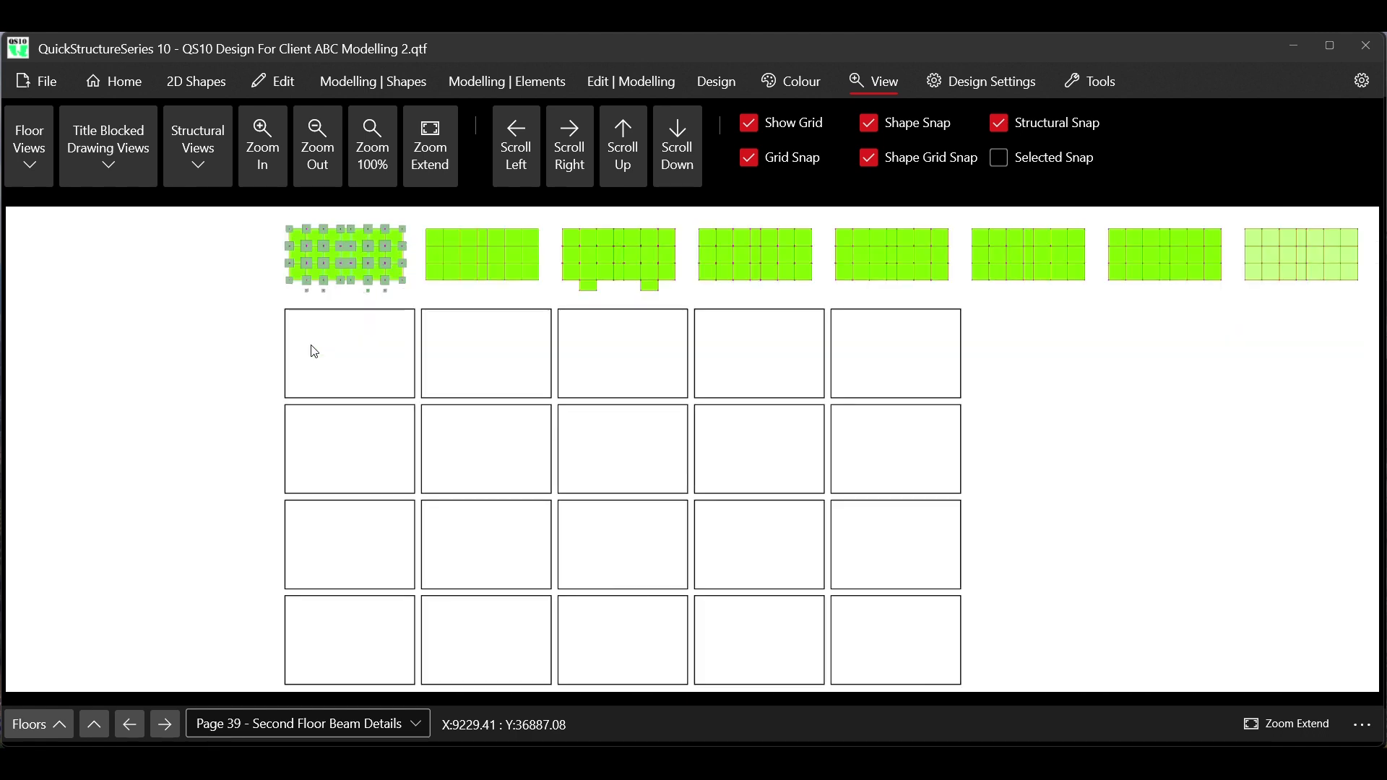
scroll(311, 348, "down", 1)
Examine the last displayed page, including its drawing sheet title and sheet number, and review the whole grid of pages
scroll(604, 495, "up", 5)
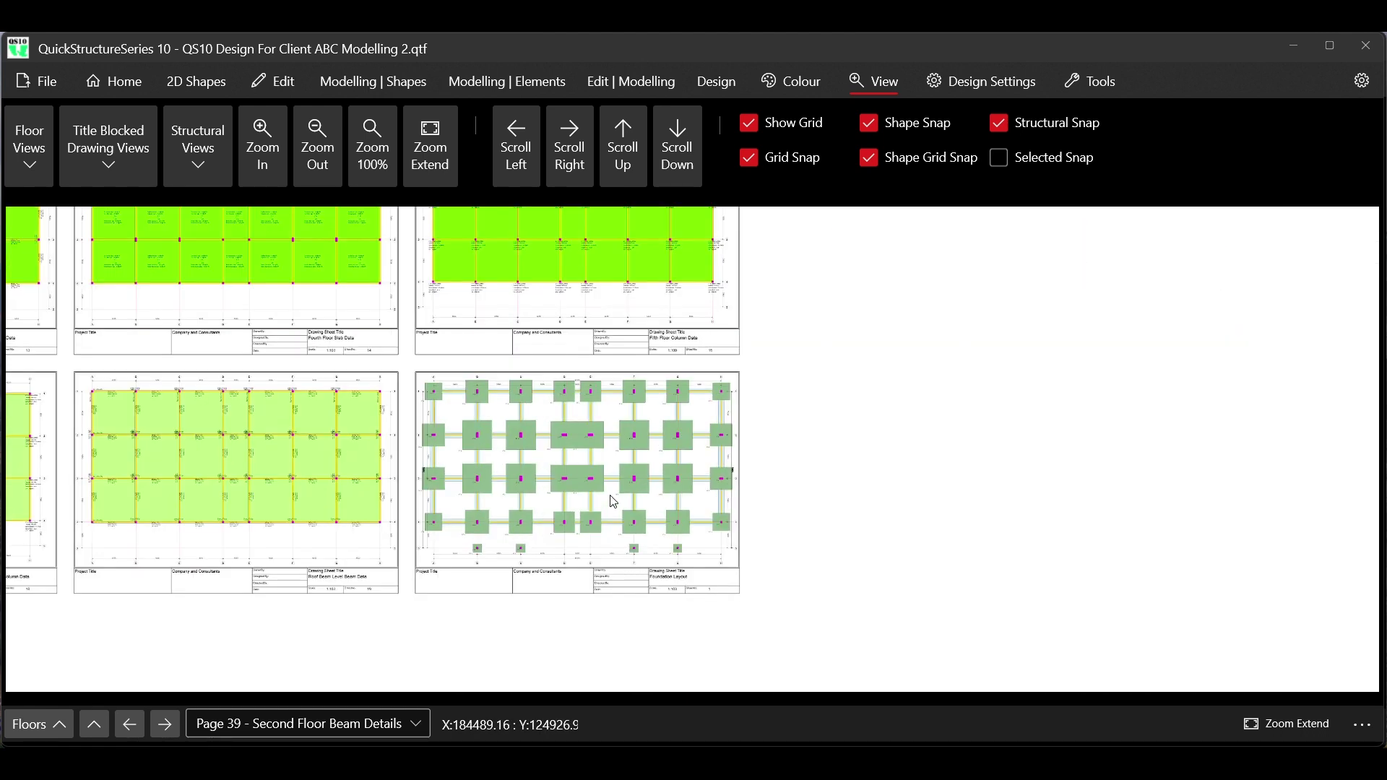
scroll(643, 563, "up", 3)
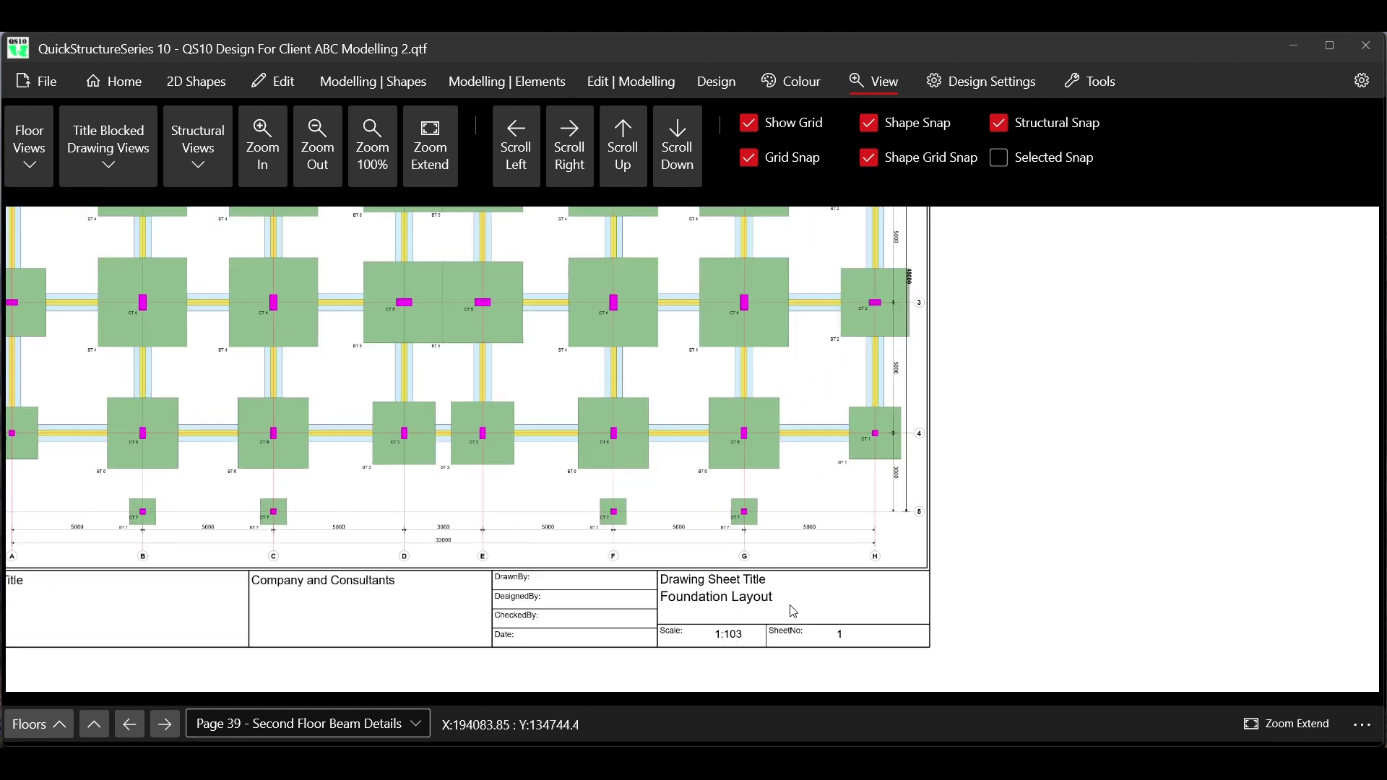
scroll(794, 609, "down", 2)
scroll(800, 612, "down", 1)
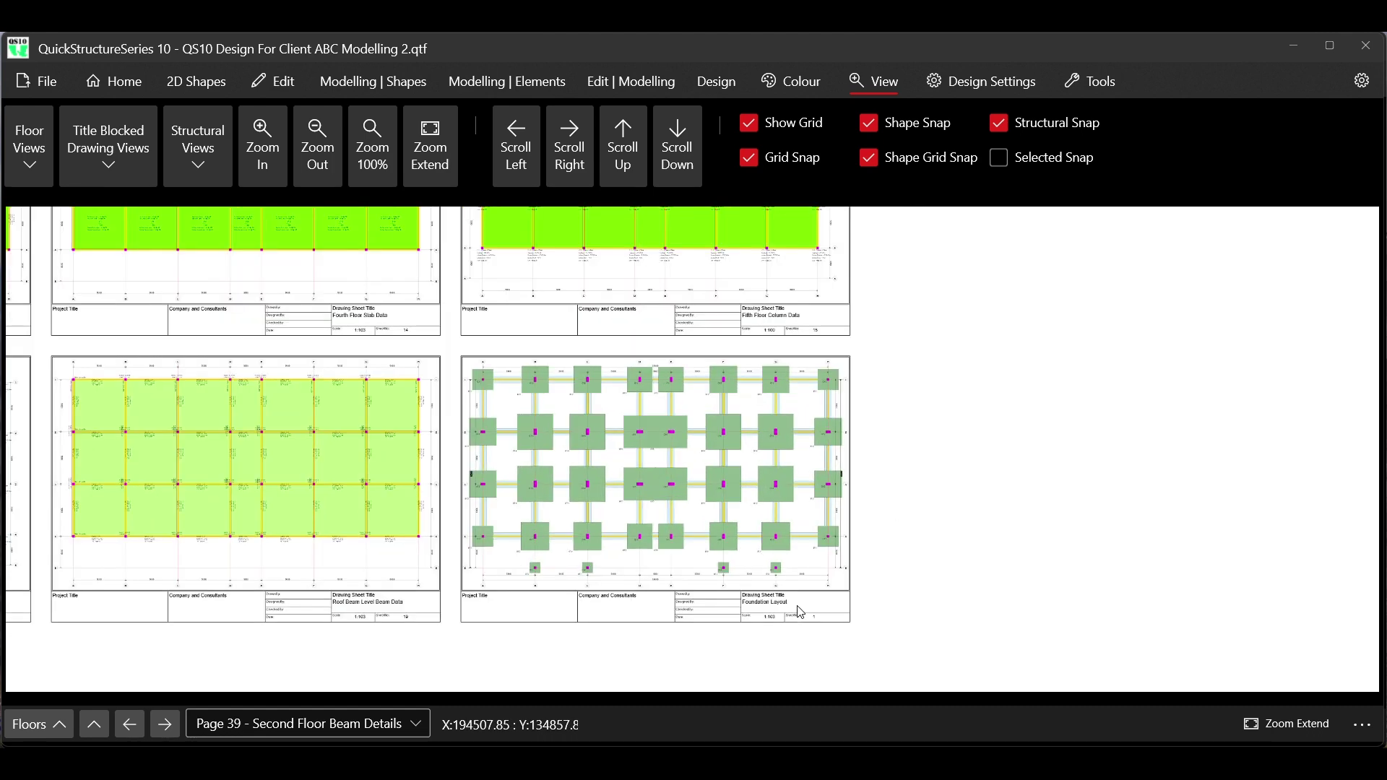
scroll(801, 611, "up", 2)
scroll(800, 612, "down", 5)
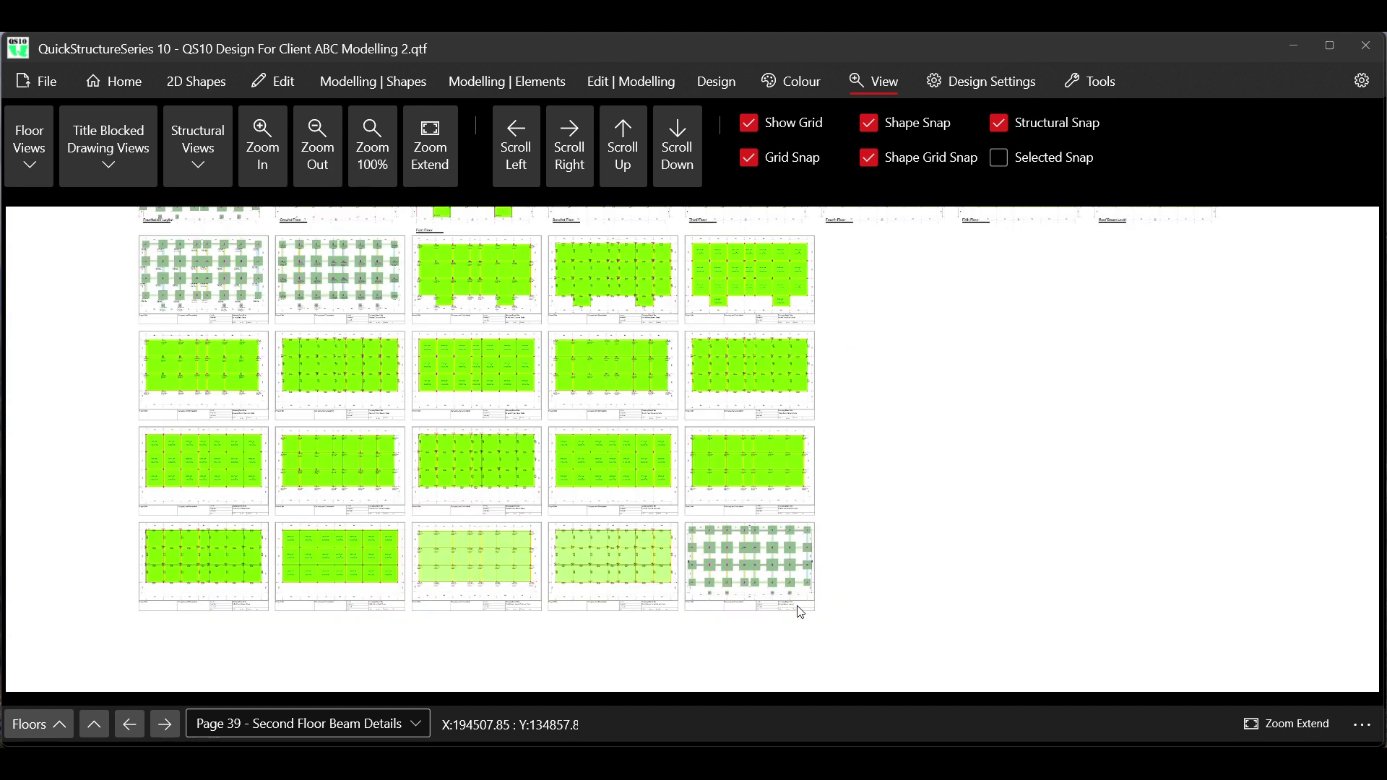
scroll(800, 612, "down", 2)
scroll(661, 561, "up", 2)
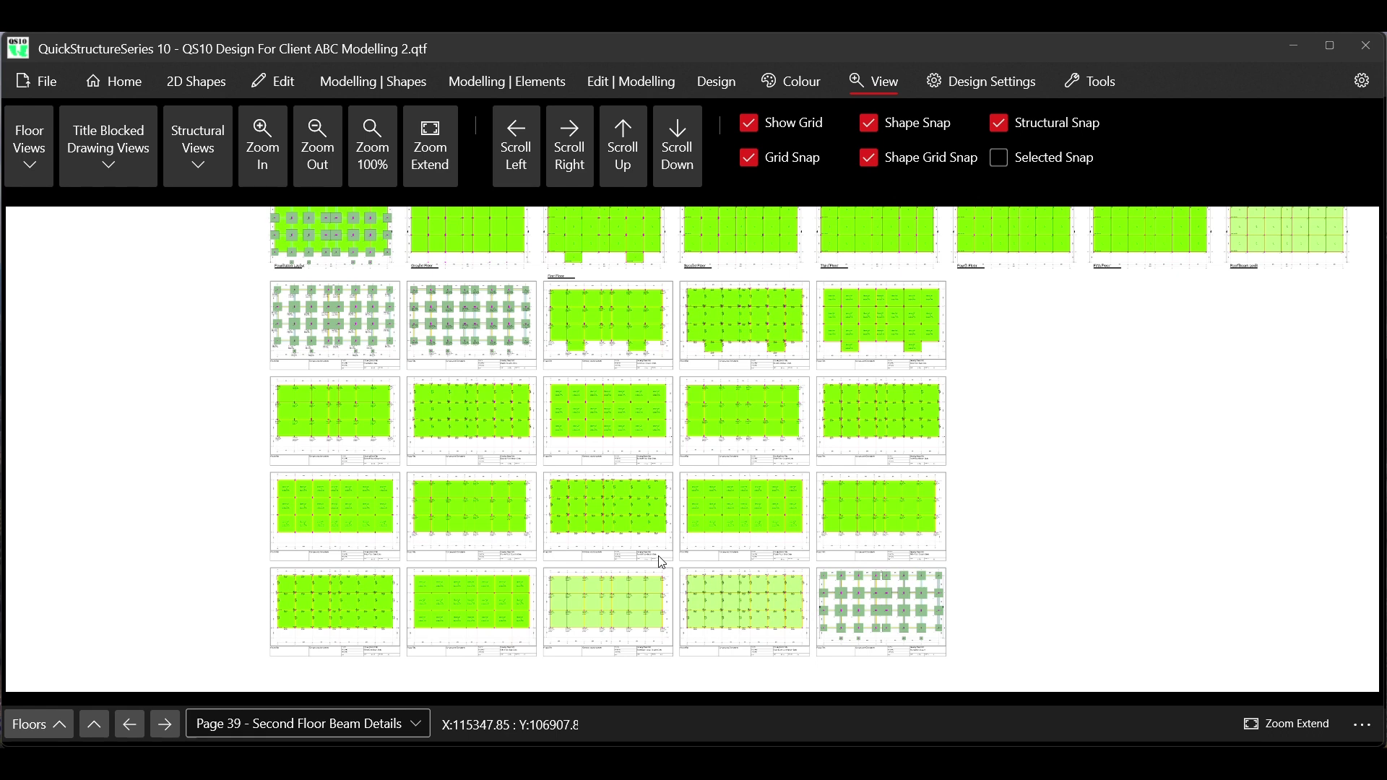
Start exporting the displayed title-blocked drawings as an image file and browse to the QS10 DESIGN FILES folder
left_click(56, 84)
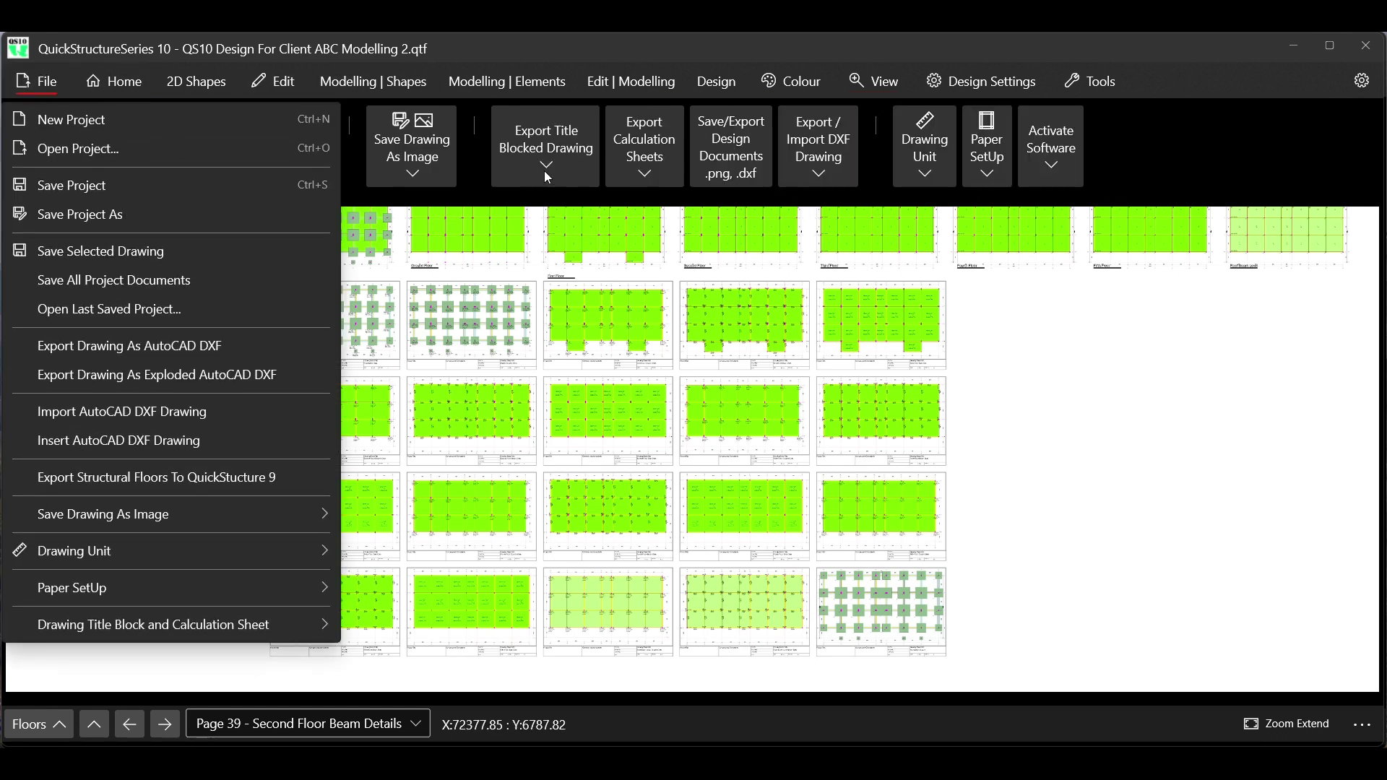
left_click(545, 169)
left_click(555, 172)
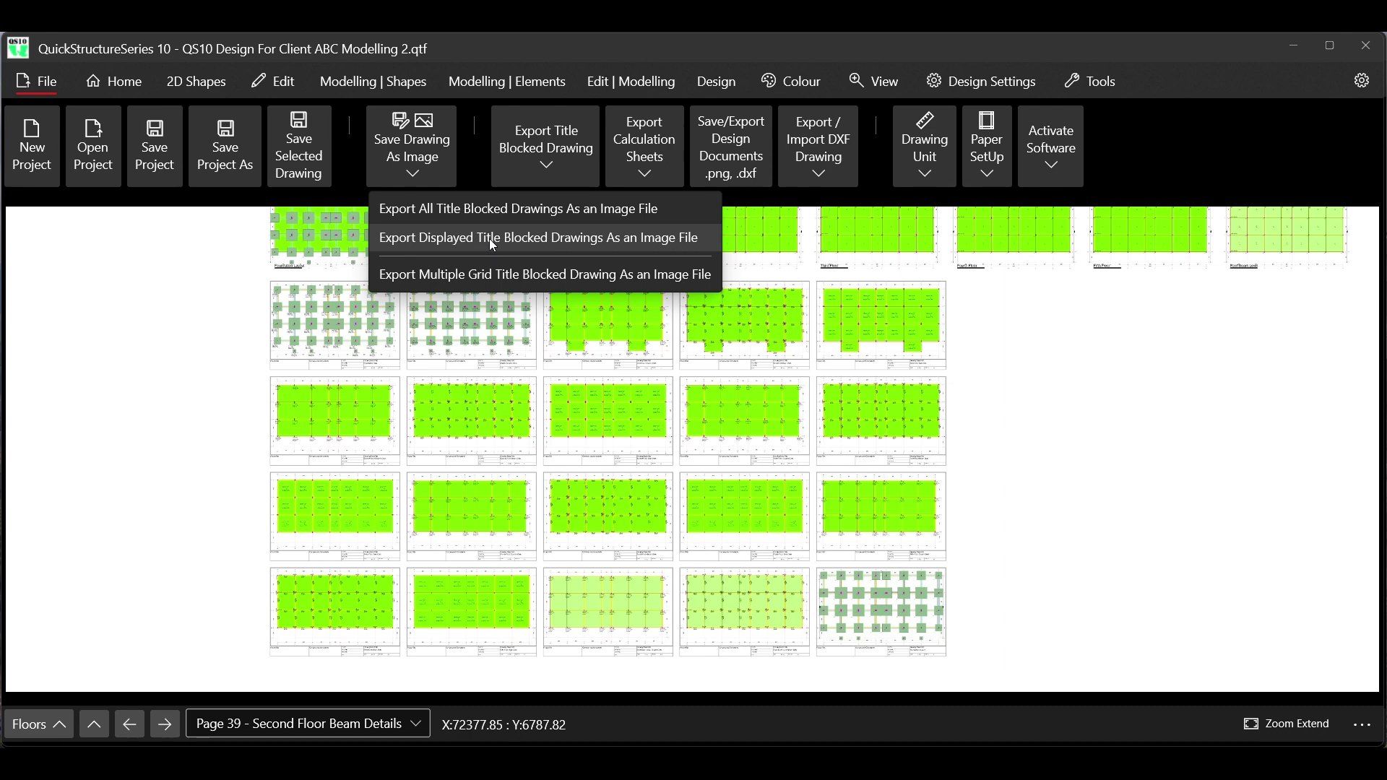
left_click(493, 244)
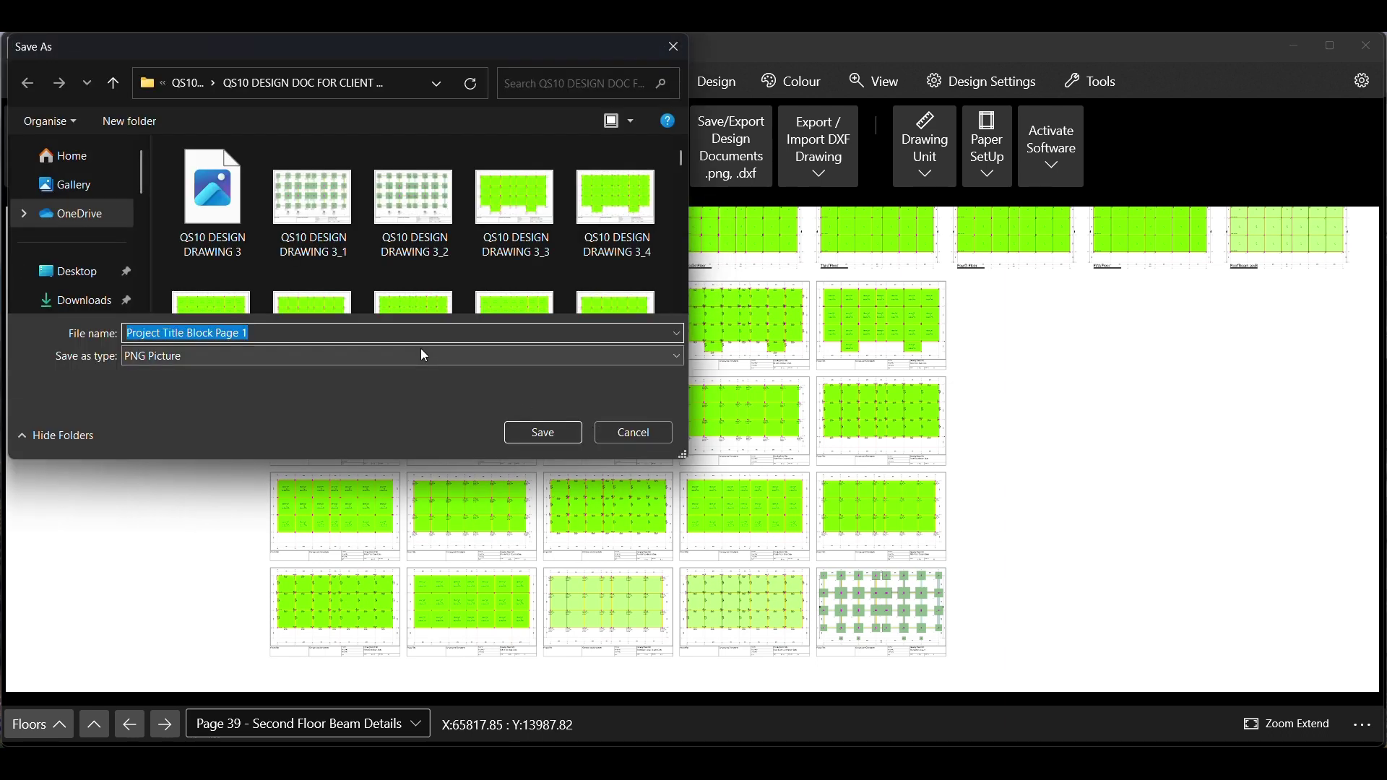
left_click(194, 86)
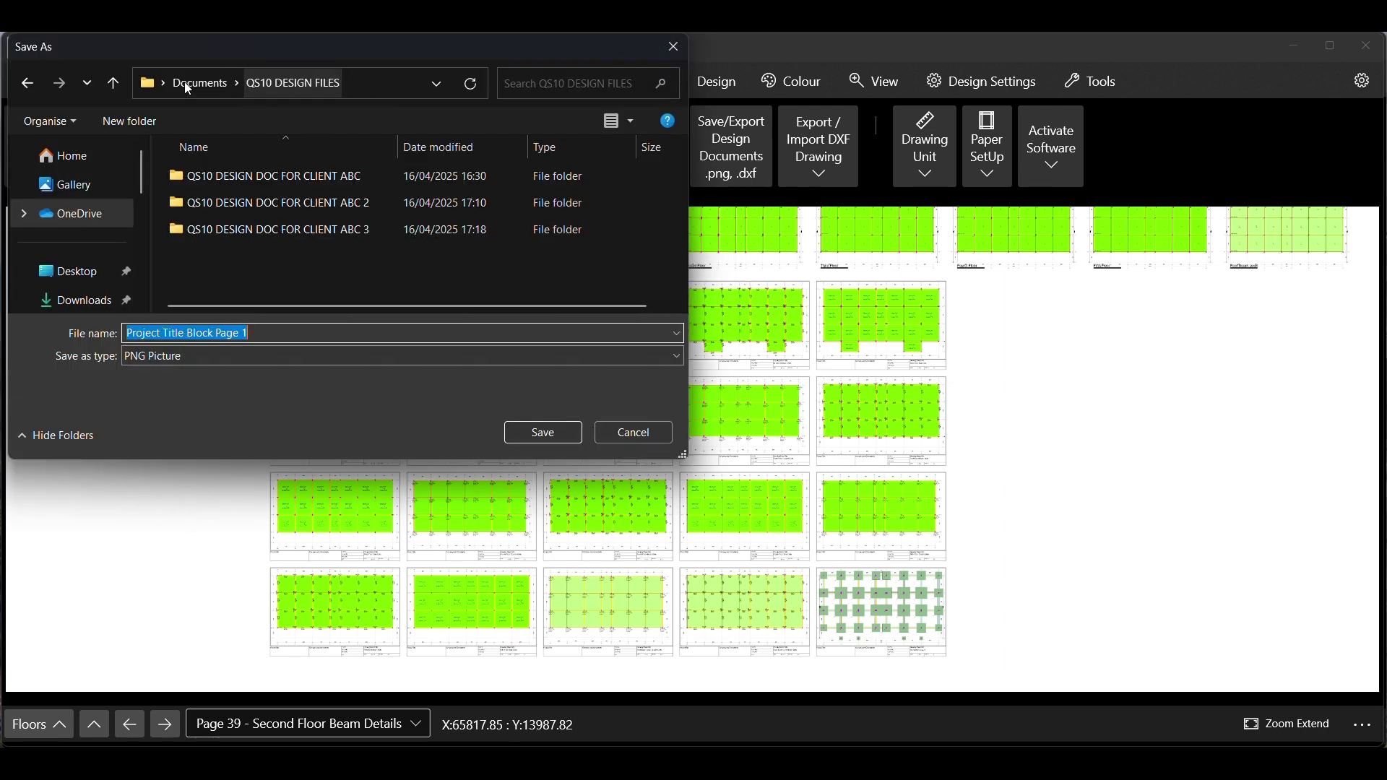
Copy the name of the QS10 DESIGN DOC FOR CLIENT ABC 3 folder
left_click(291, 231)
left_click(291, 231)
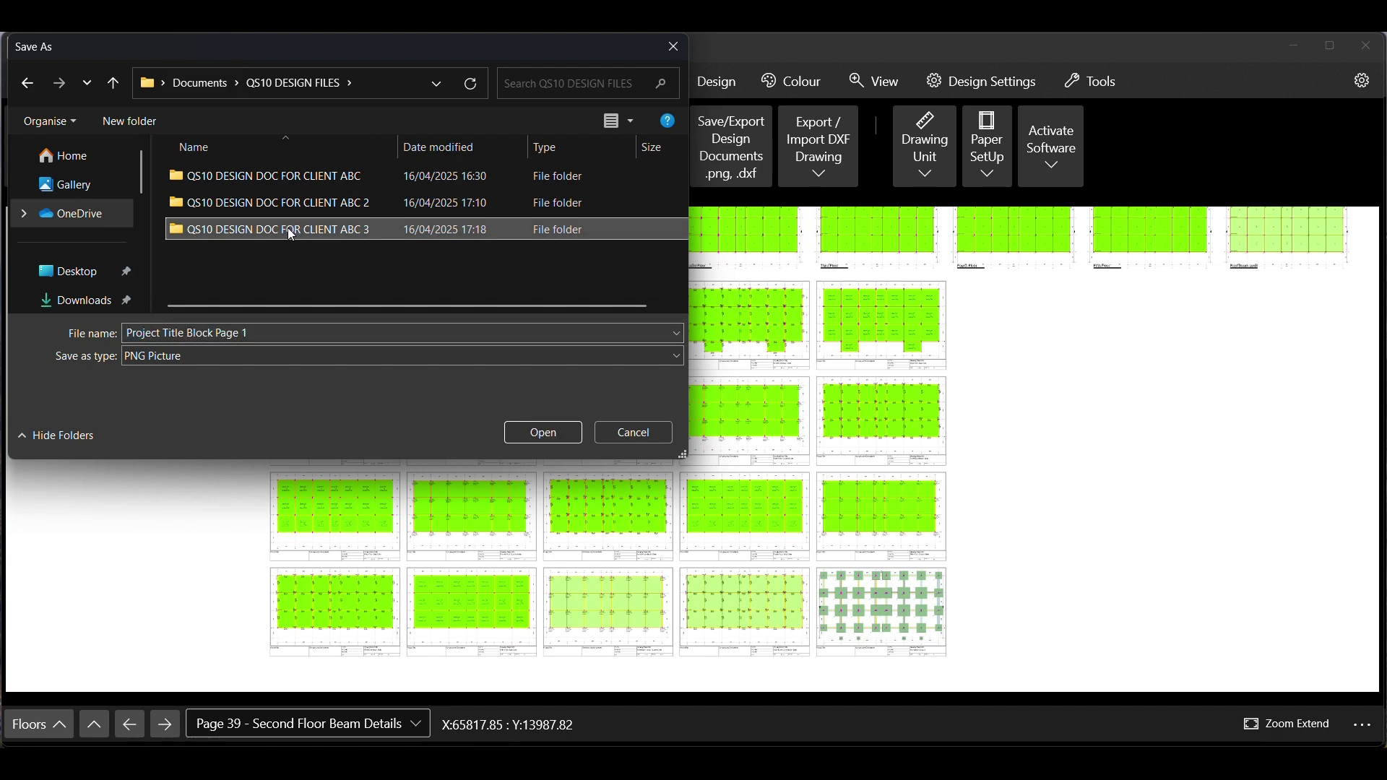
right_click(291, 231)
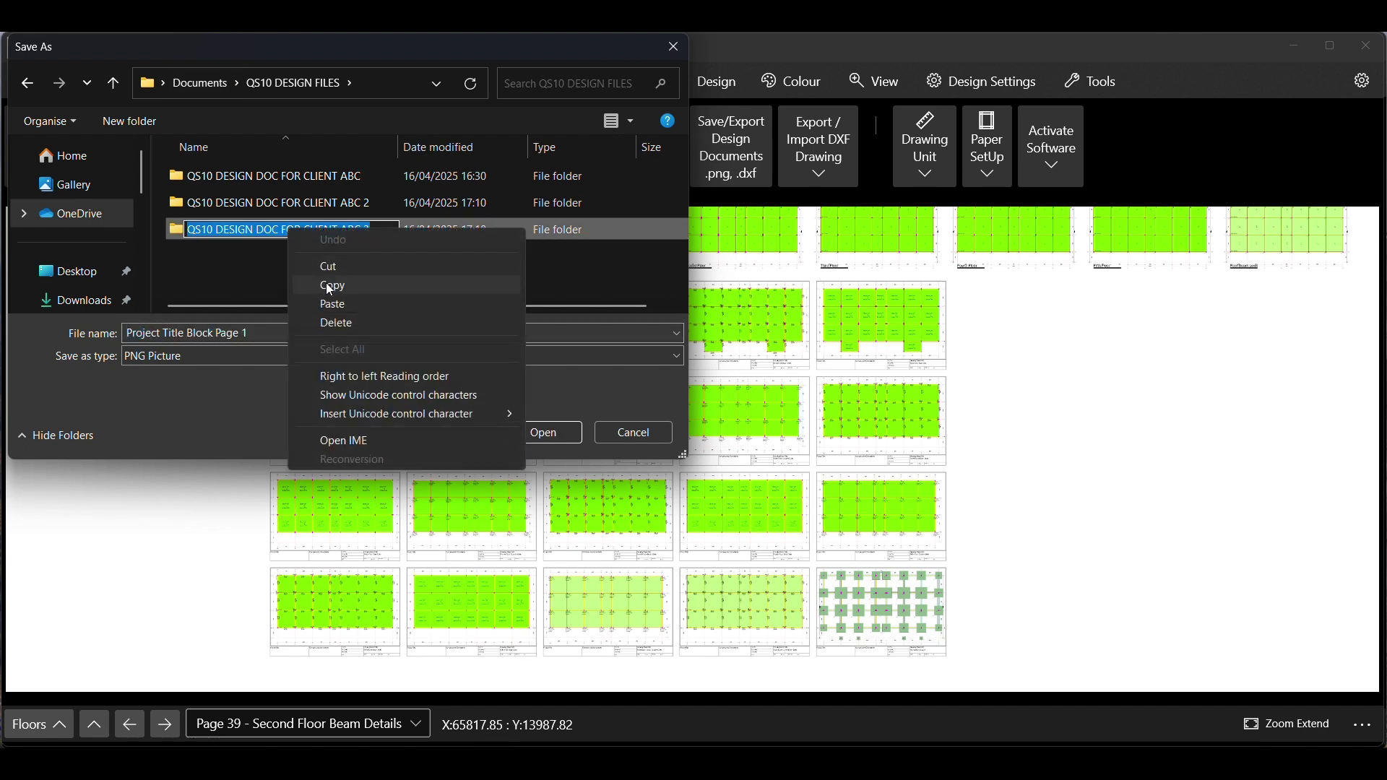
left_click(327, 284)
left_click(293, 272)
Create a folder named QS10 DESIGN DOC FOR CLIENT ABC PAGE 1_20 in QS10 DESIGN FILES, reusing the copied name
left_click(152, 122)
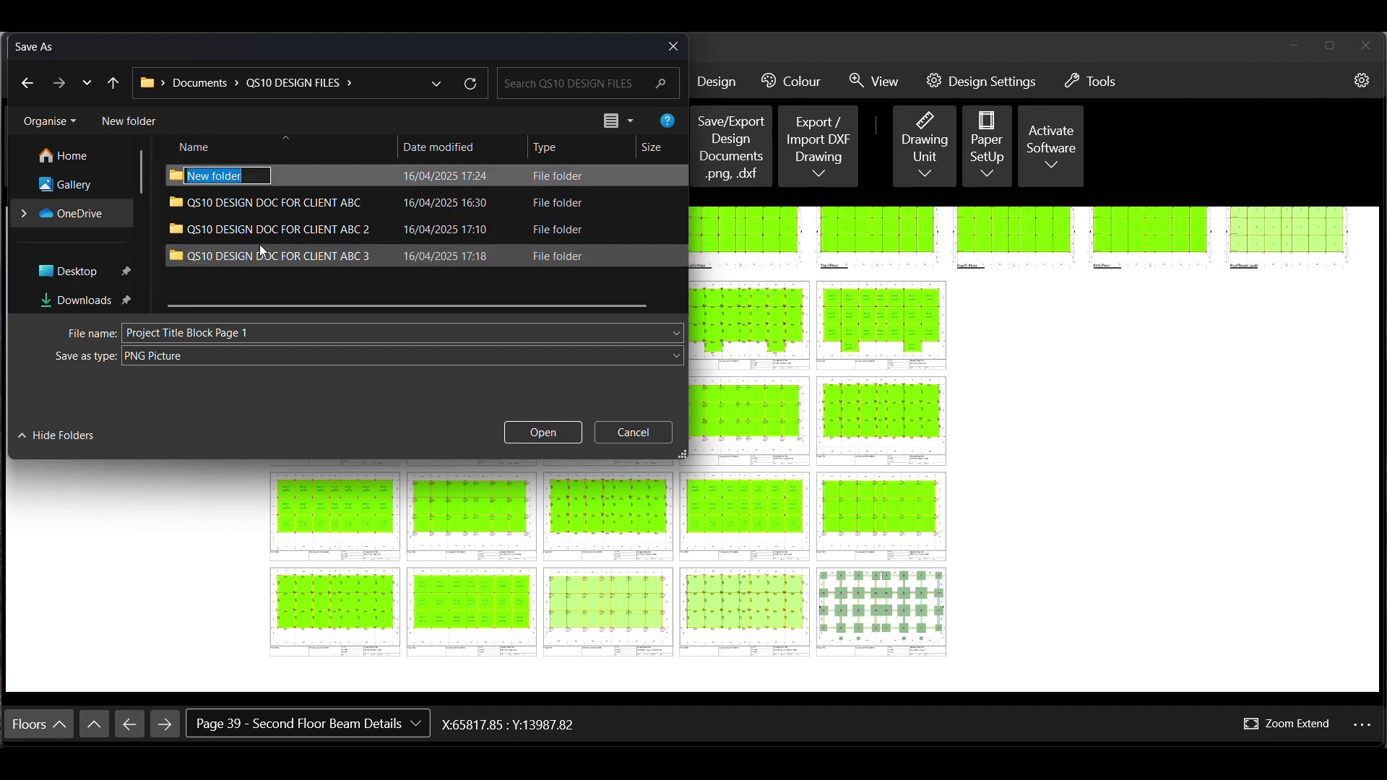
right_click(228, 177)
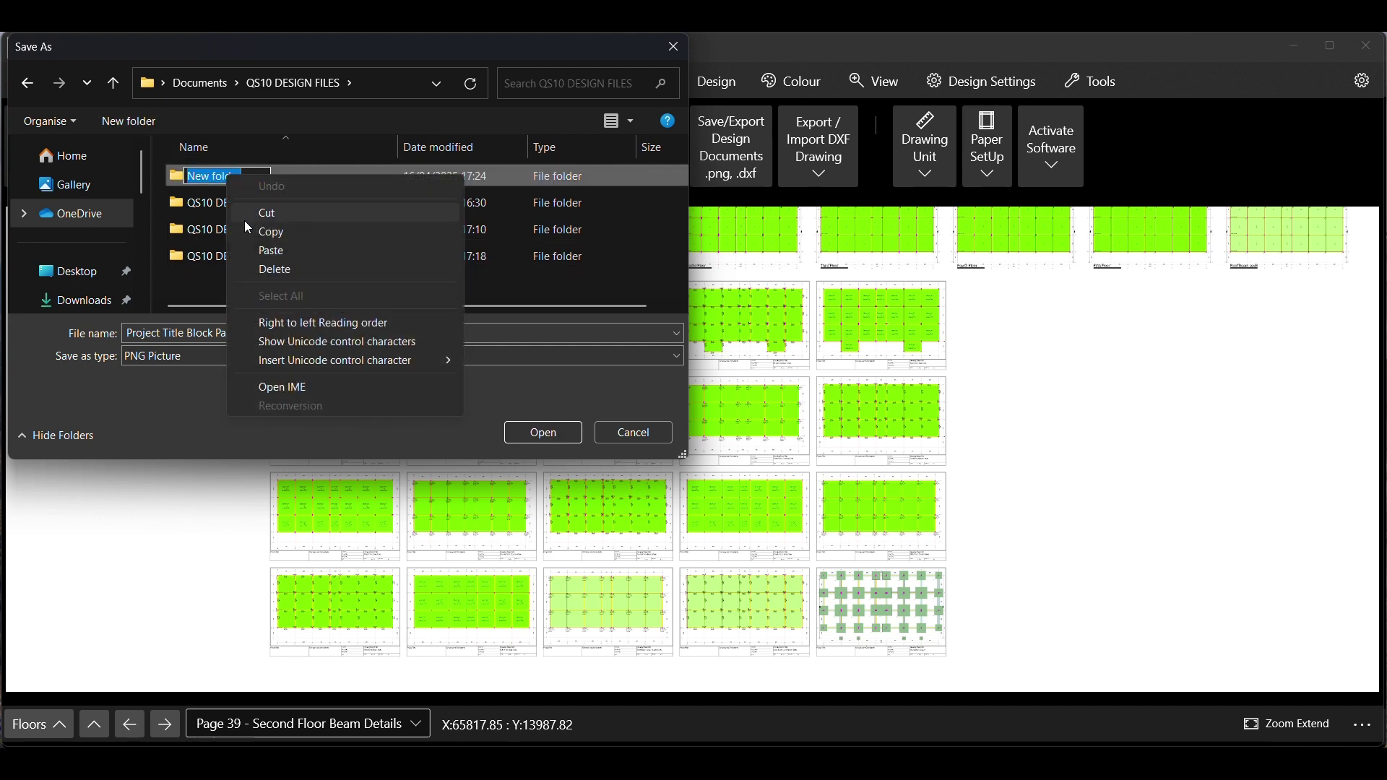
left_click(266, 253)
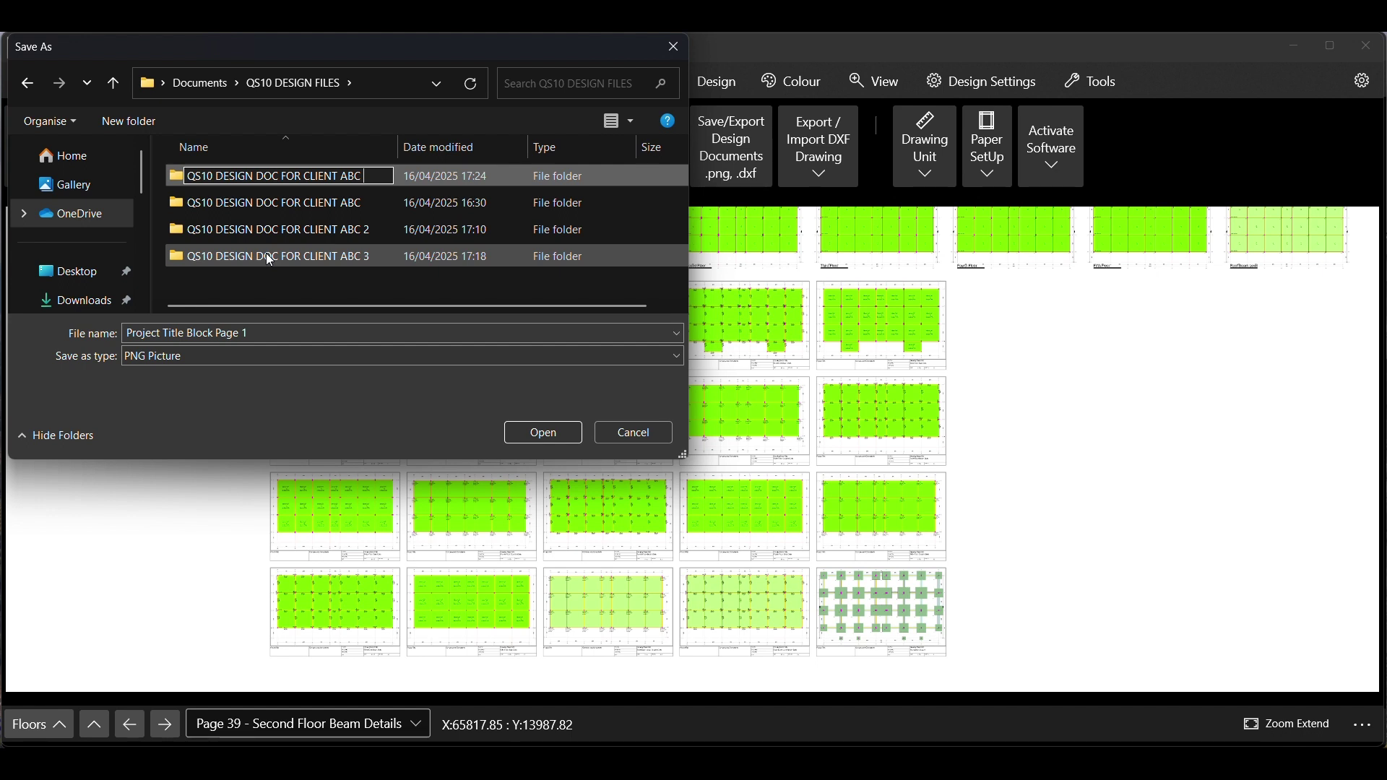
type("pAGE")
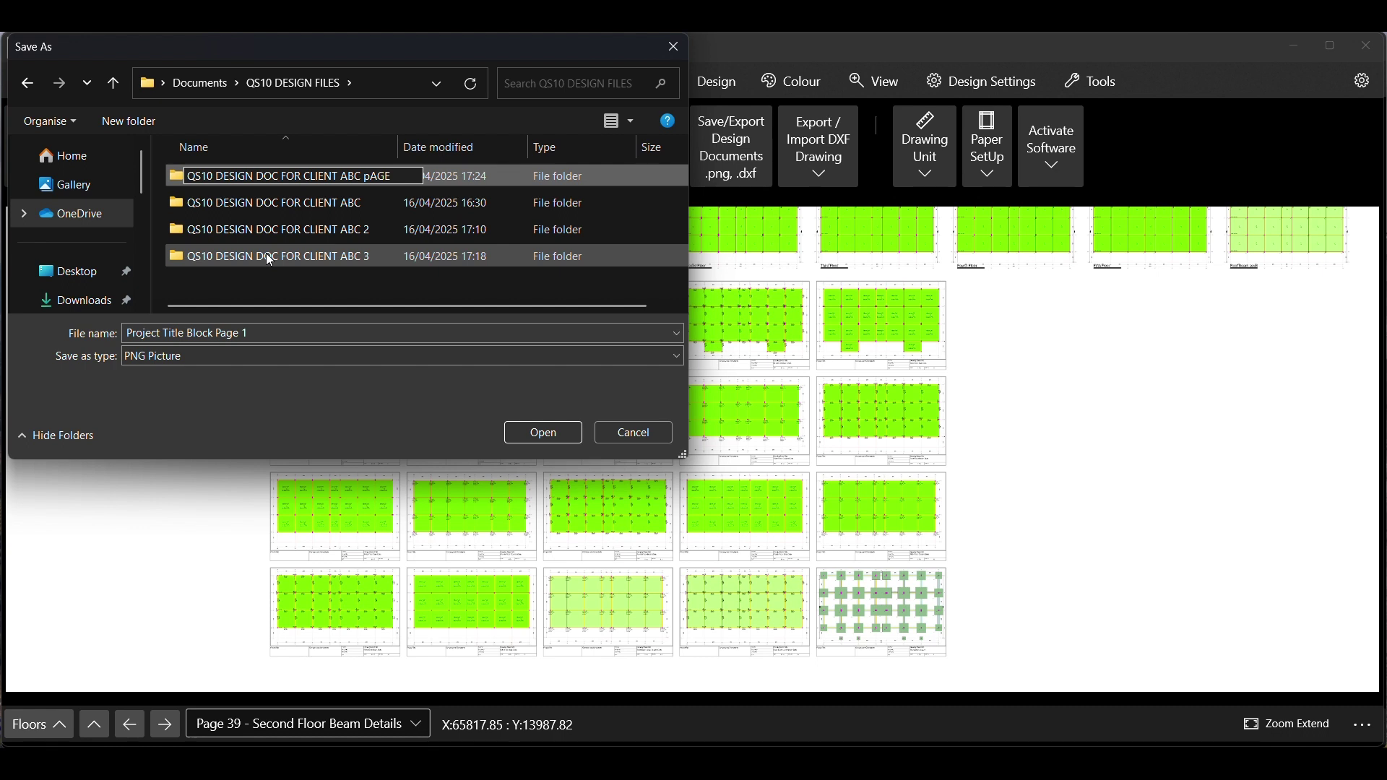
key("BackSpace")
key("BackSpace")
key("BackSpace")
key("BackSpace")
type("PAGE 1_20")
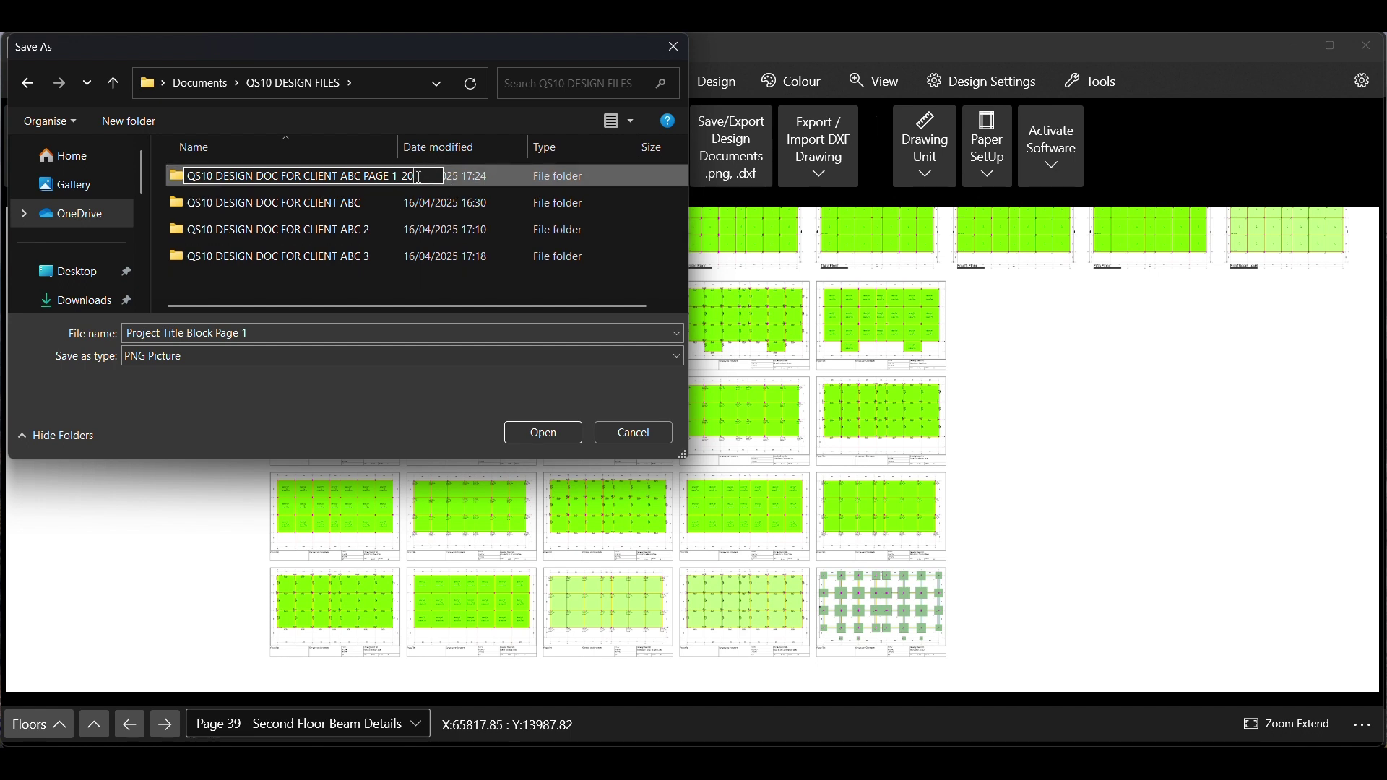
left_click(457, 179)
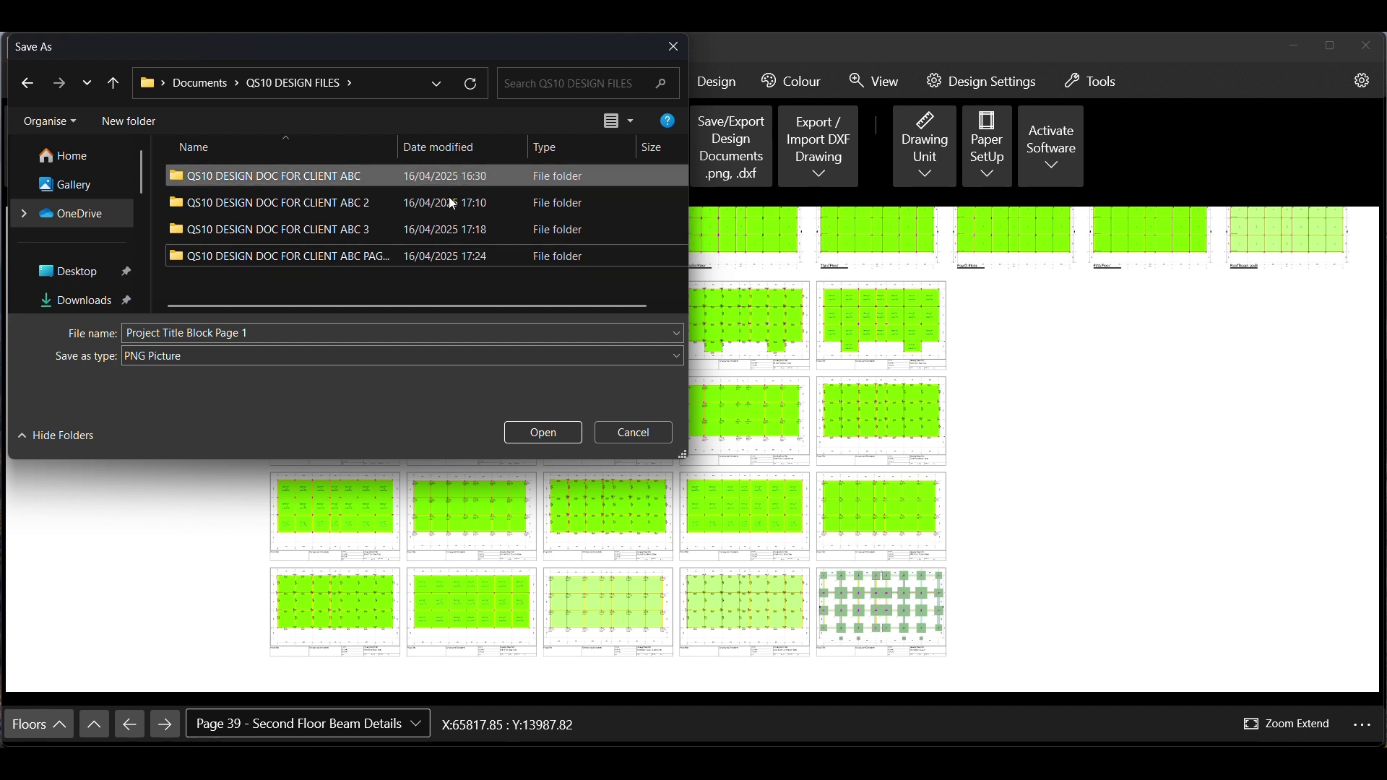
Save the displayed drawings as PNG pictures named QS10 DESIGN DRAWING P1_20 inside the QS10 DESIGN DOC FOR CLIENT ABC PAGE 1_20 folder
double_click(383, 257)
key("ctrl+a")
type("Q")
type("S10")
type(" DES")
type("IGN")
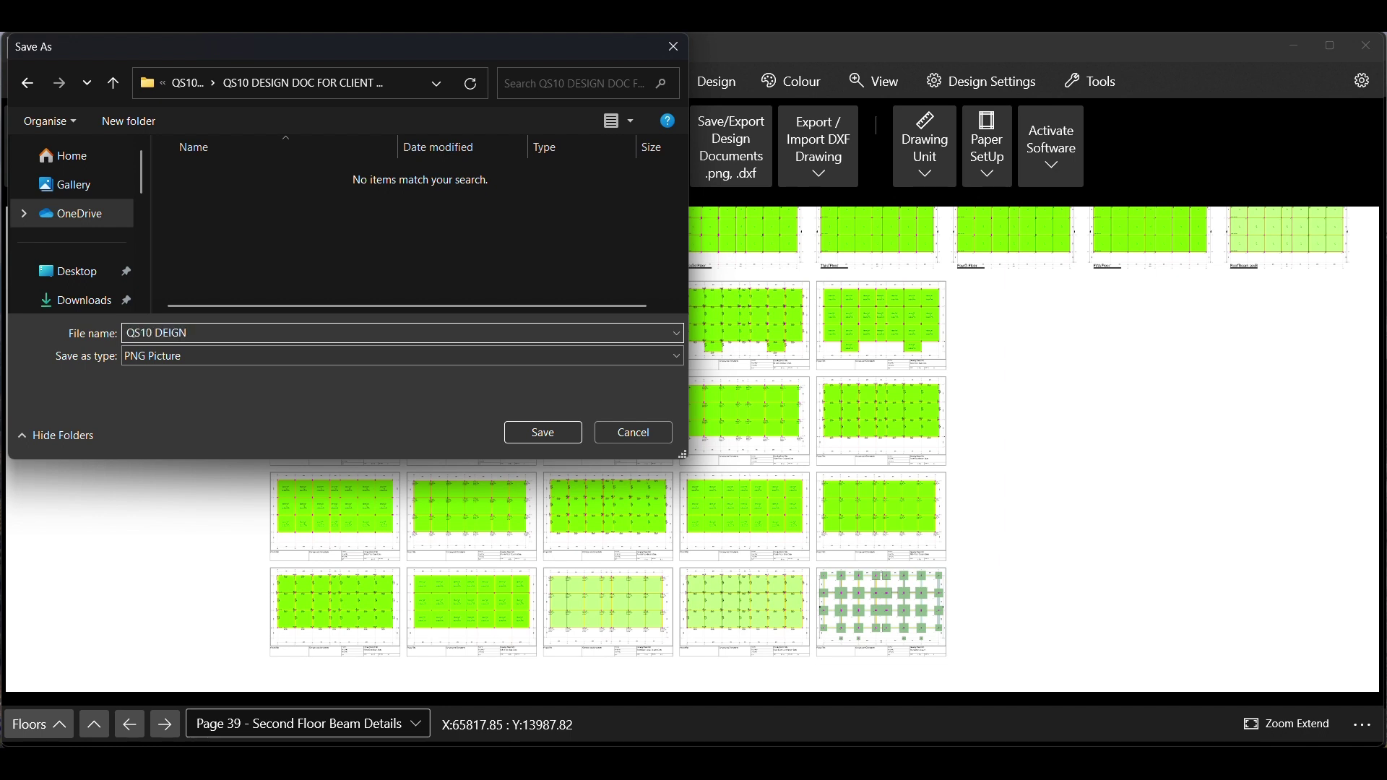
key("BackSpace")
key("BackSpace")
key("BackSpace")
key("BackSpace")
type("SIGN ")
type("DRG")
type("AW")
type("ING P")
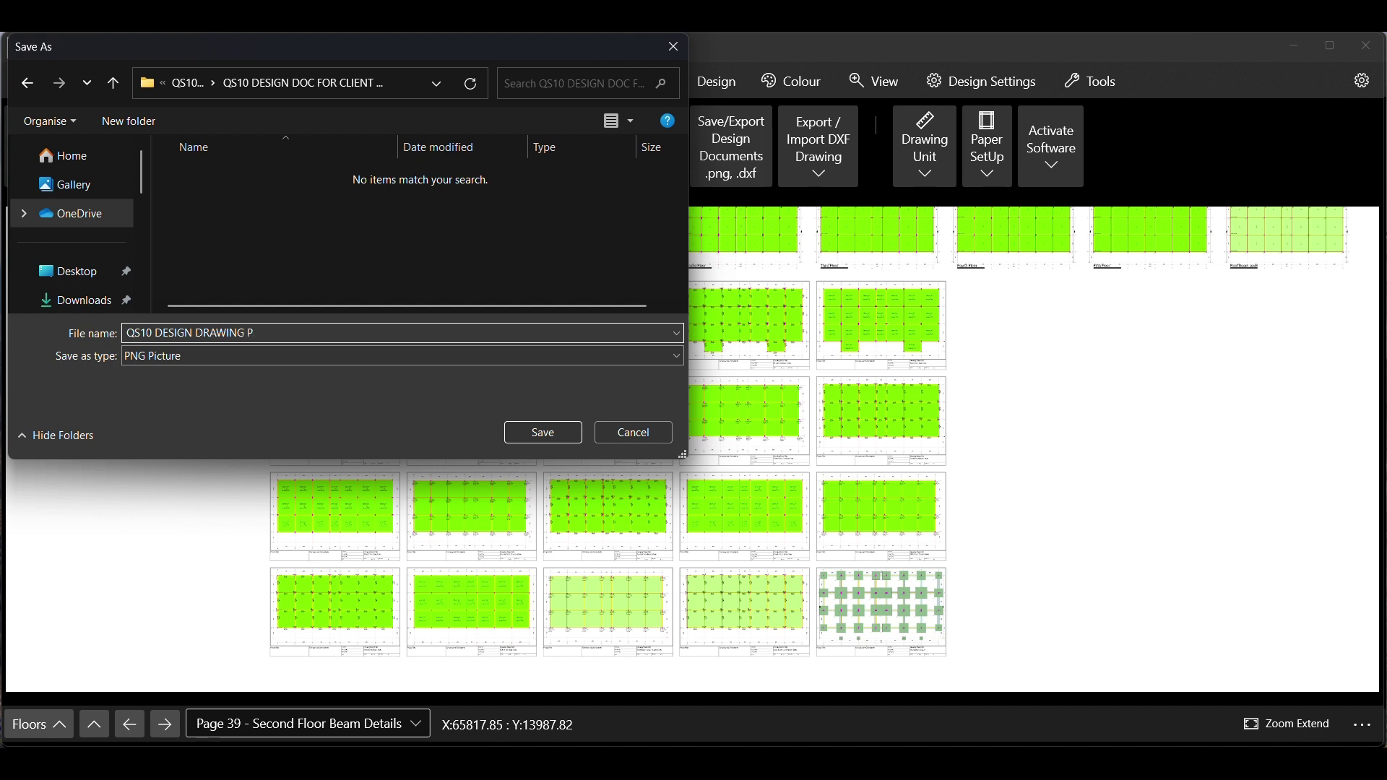
type("1_20")
left_click(531, 436)
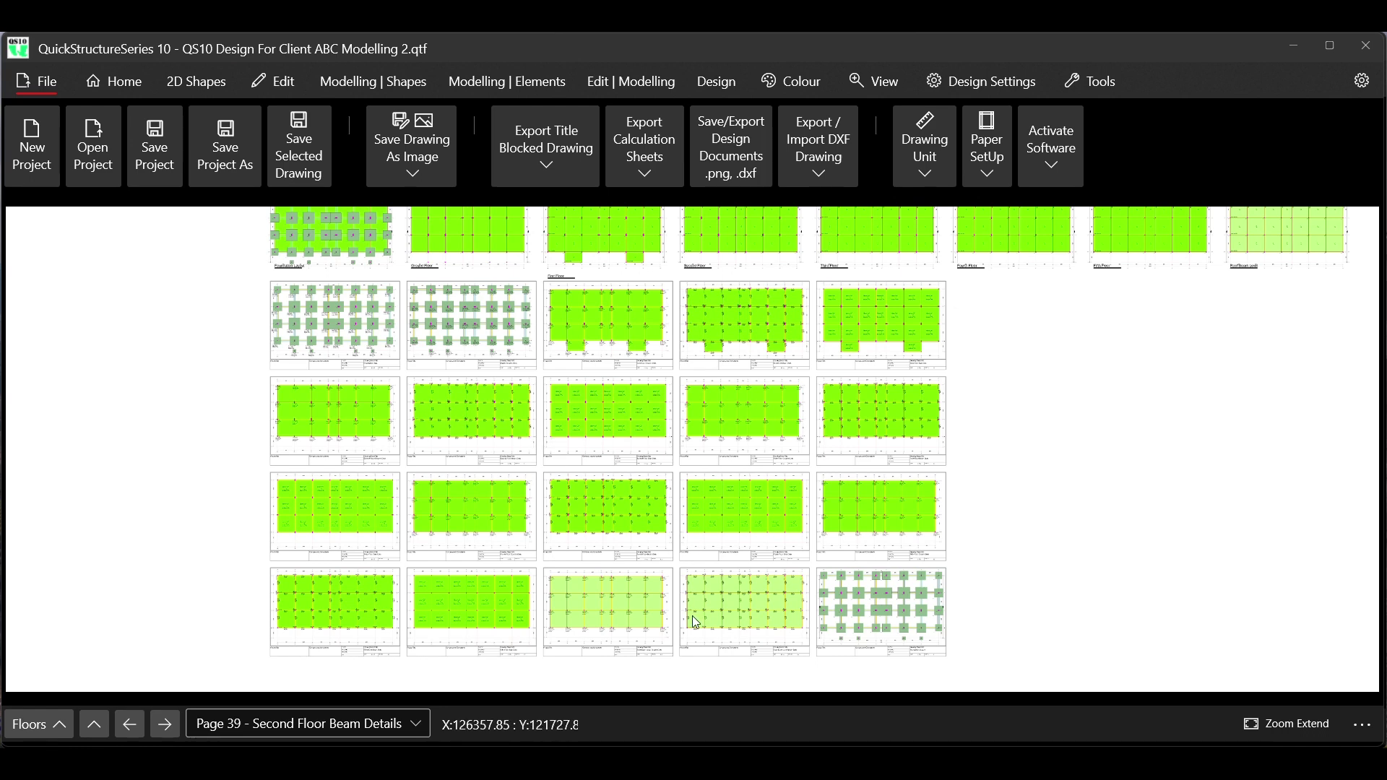
Switch to File Explorer and check the exported images in the QS10 DESIGN DOC FOR CLIENT ABC PAGE 1_20 folder
key("alt+Tab")
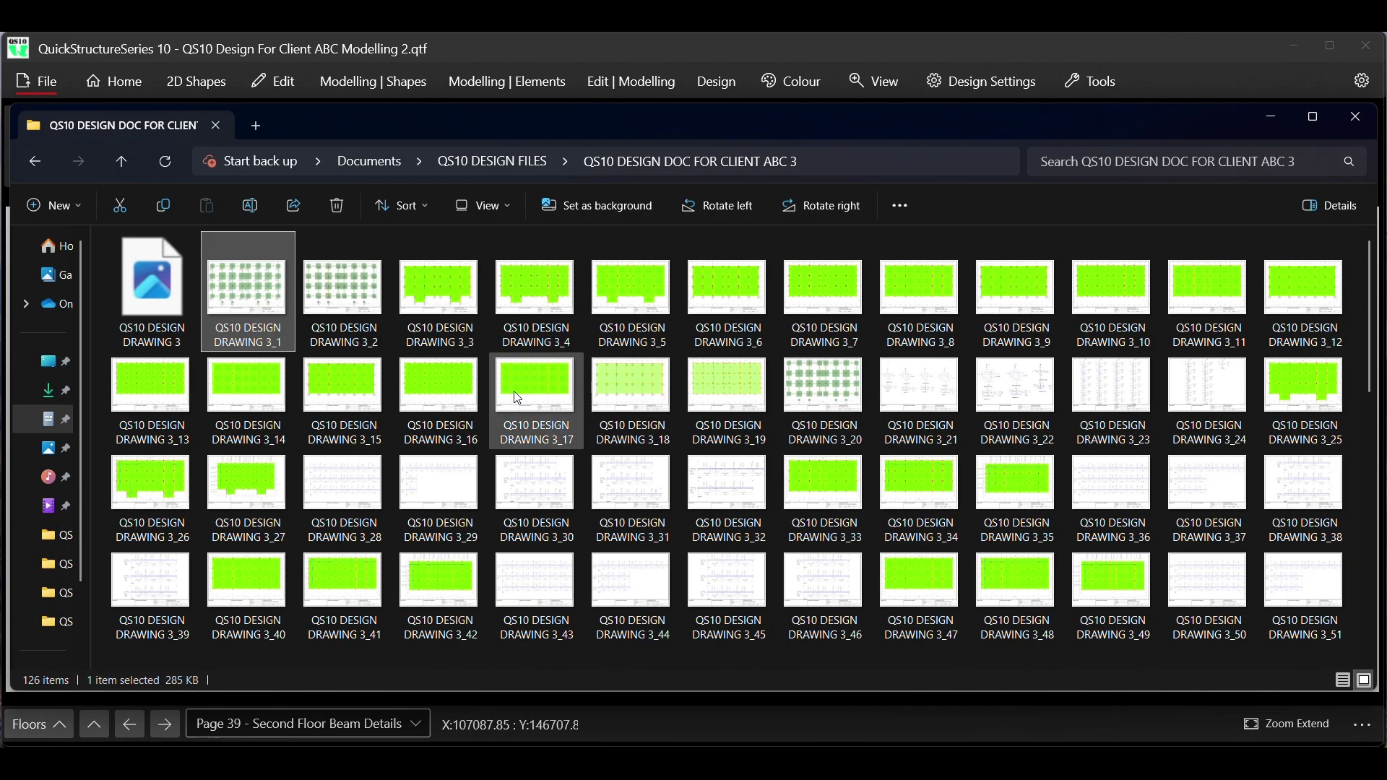
left_click(35, 162)
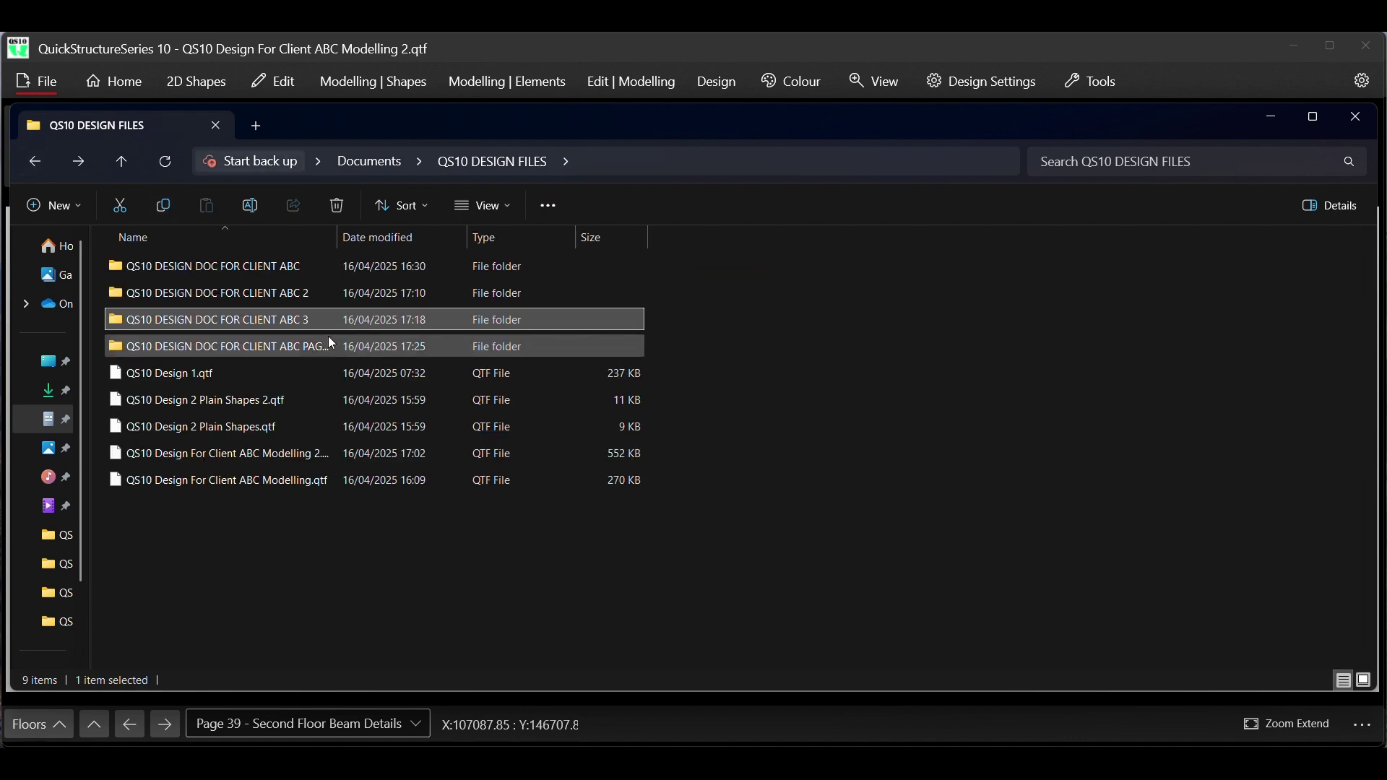
double_click(267, 352)
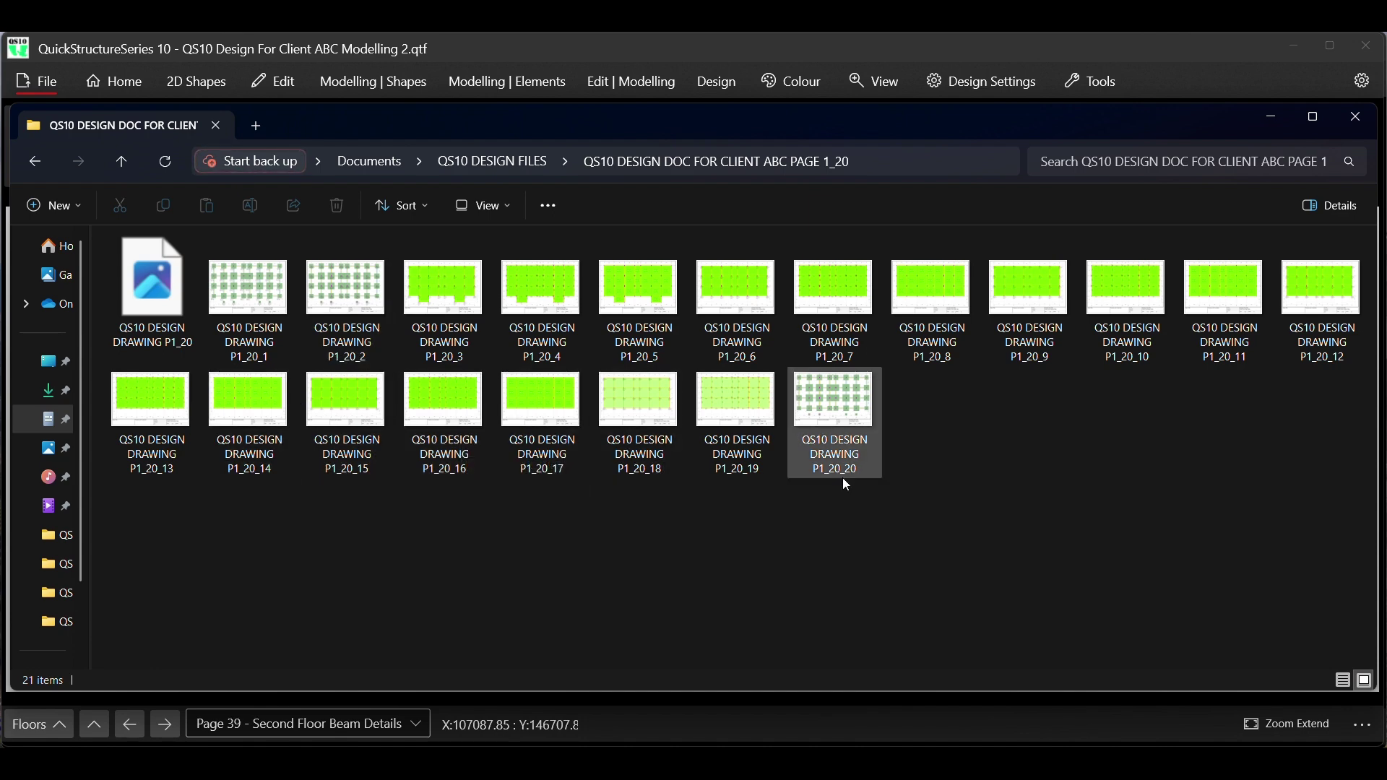
left_click(1270, 121)
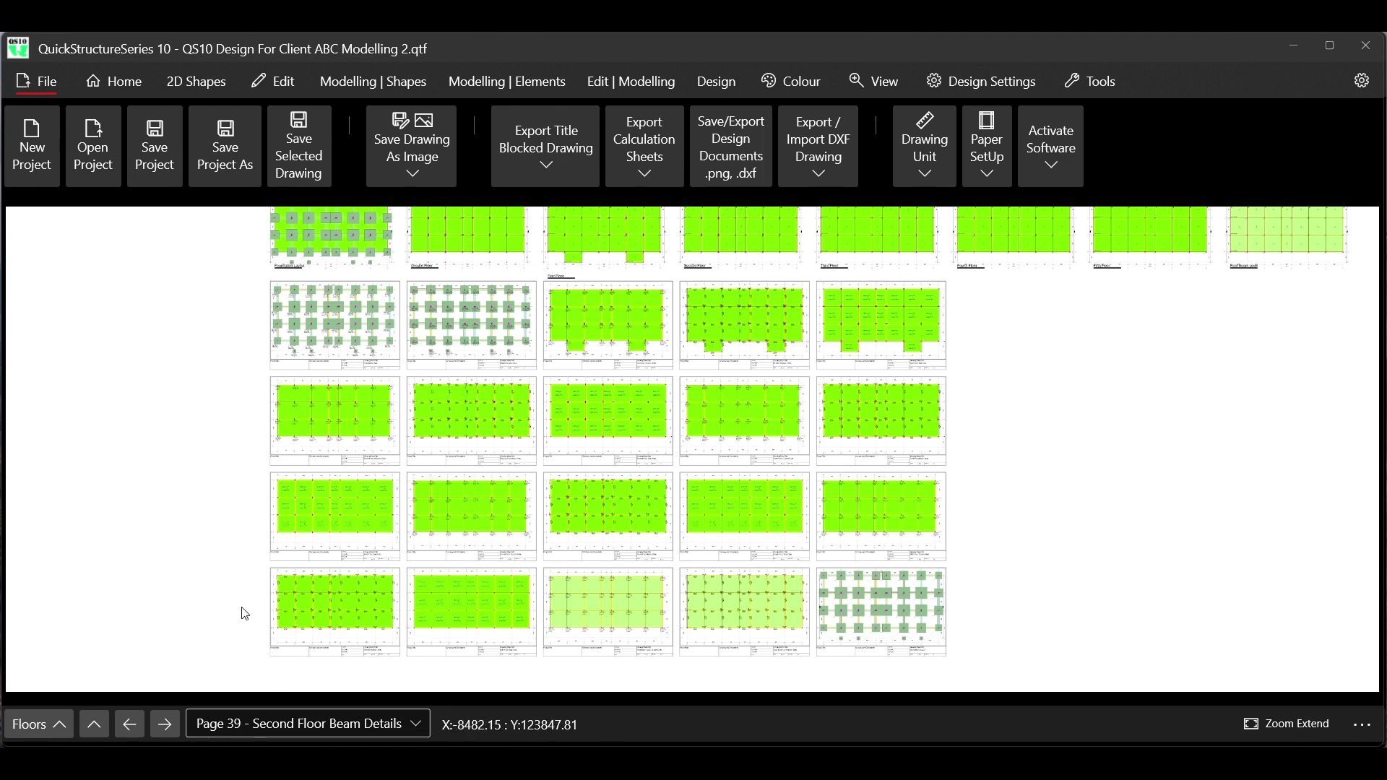
Display the title-blocked pages starting from Page 20 - Foundation Layout and check the first sheet's title block
left_click(318, 723)
scroll(332, 508, "up", 1)
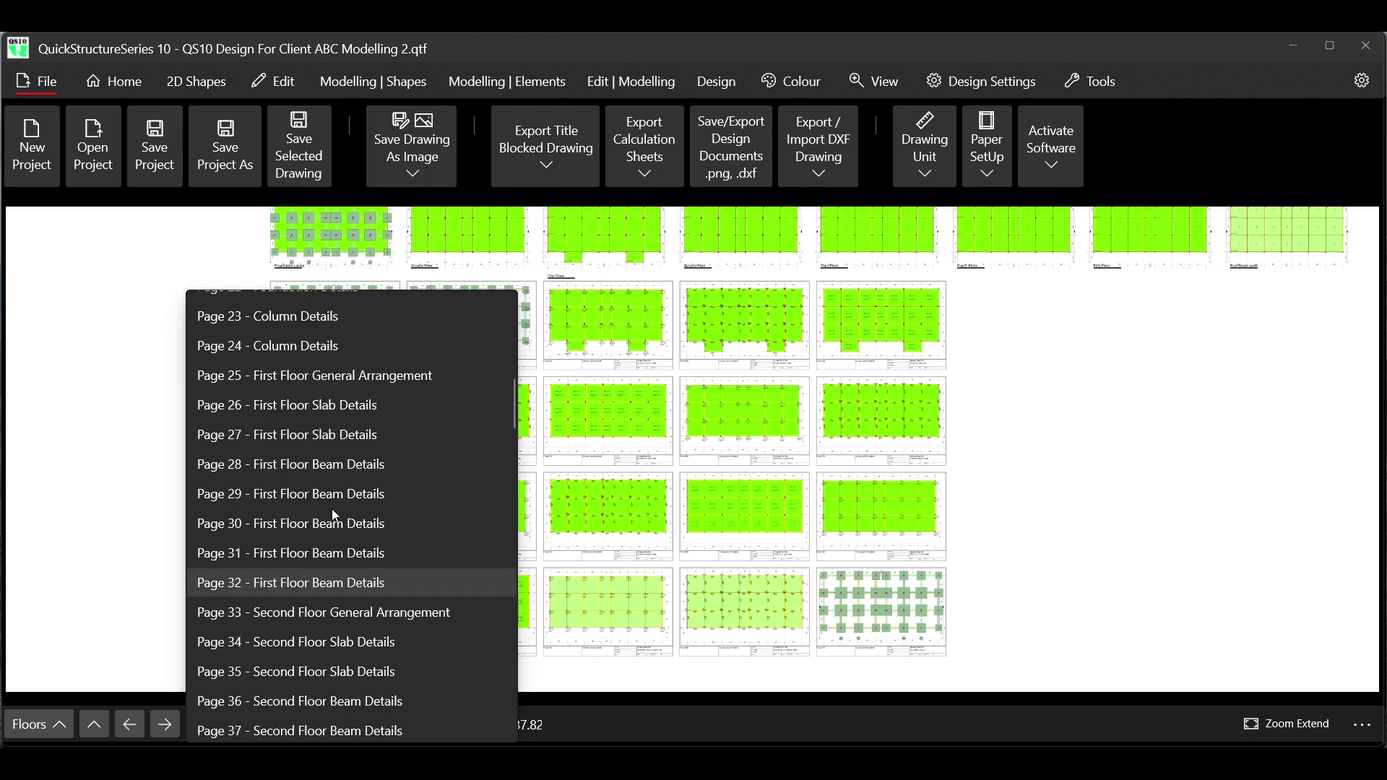
scroll(334, 514, "up", 3)
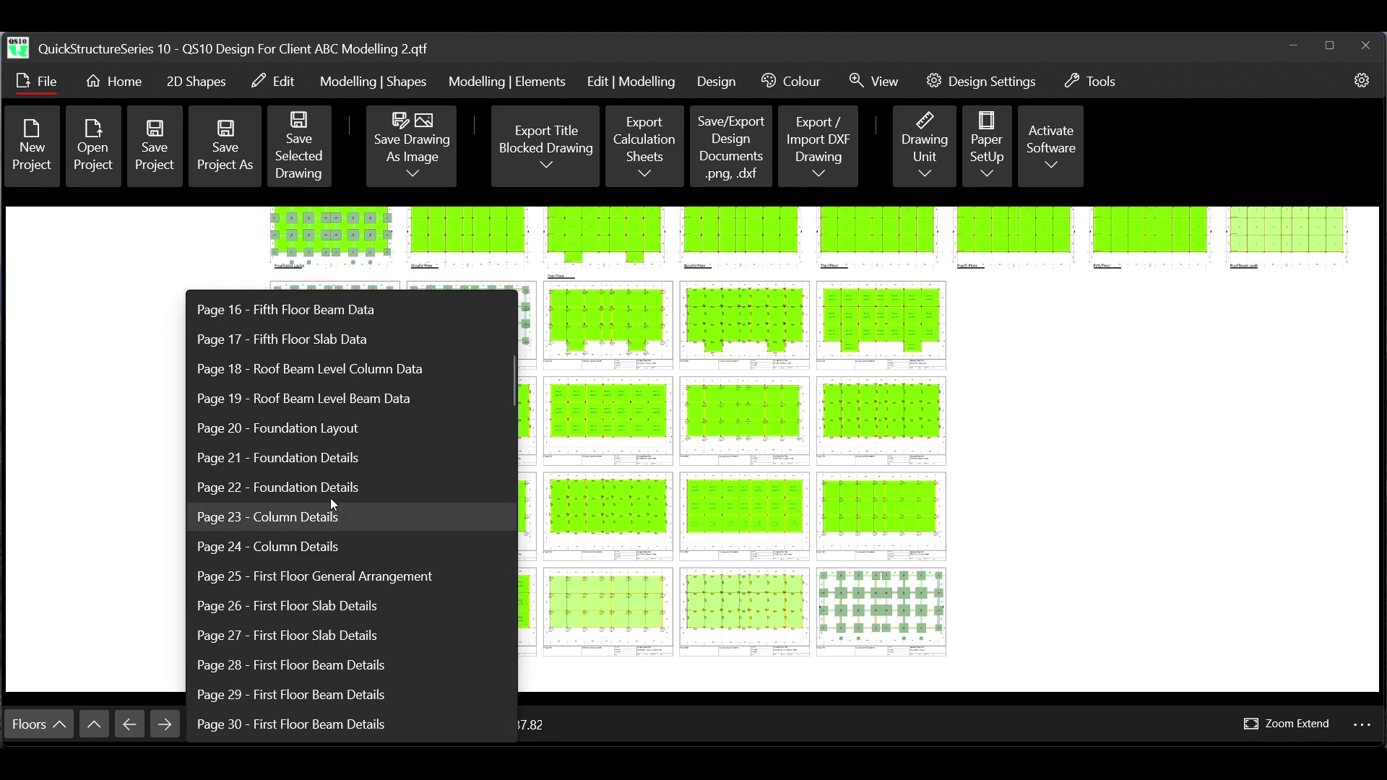
left_click(324, 424)
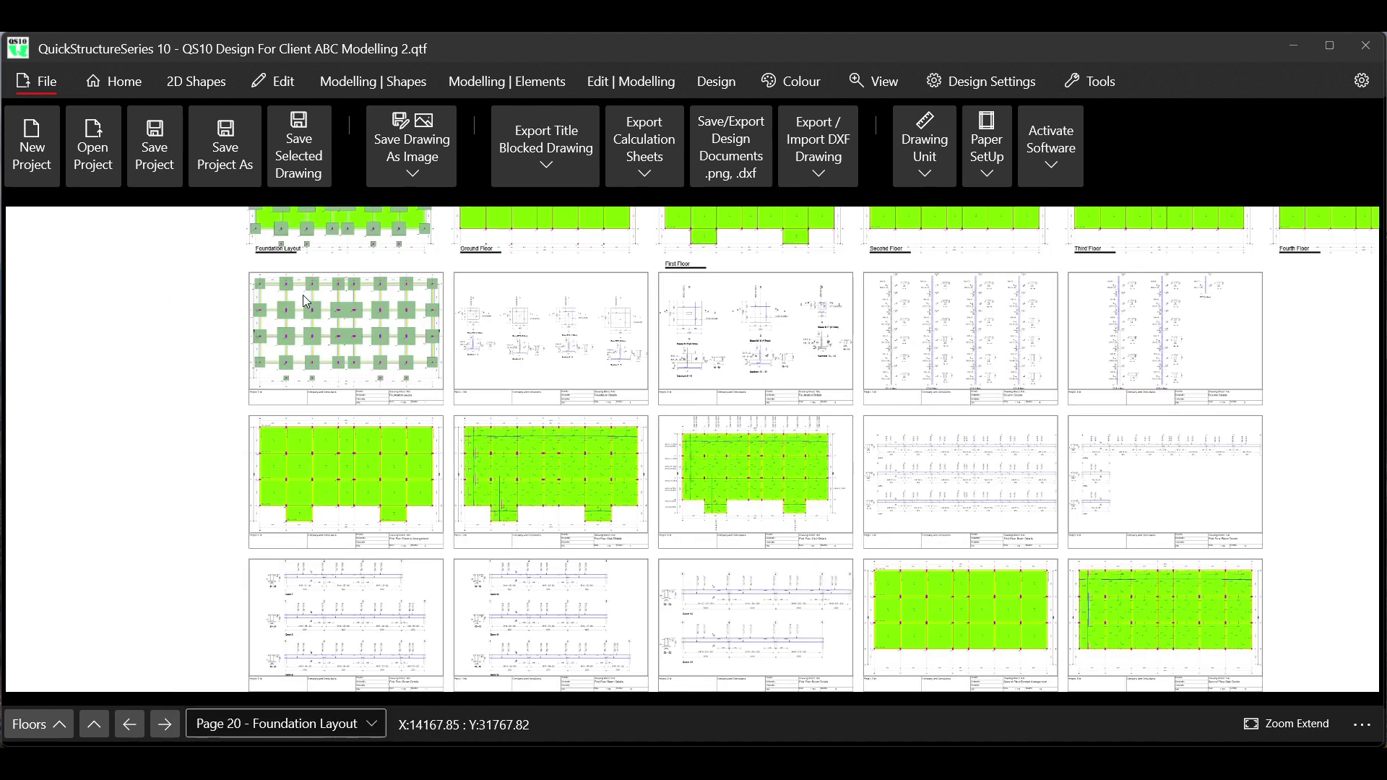
scroll(303, 296, "up", 2)
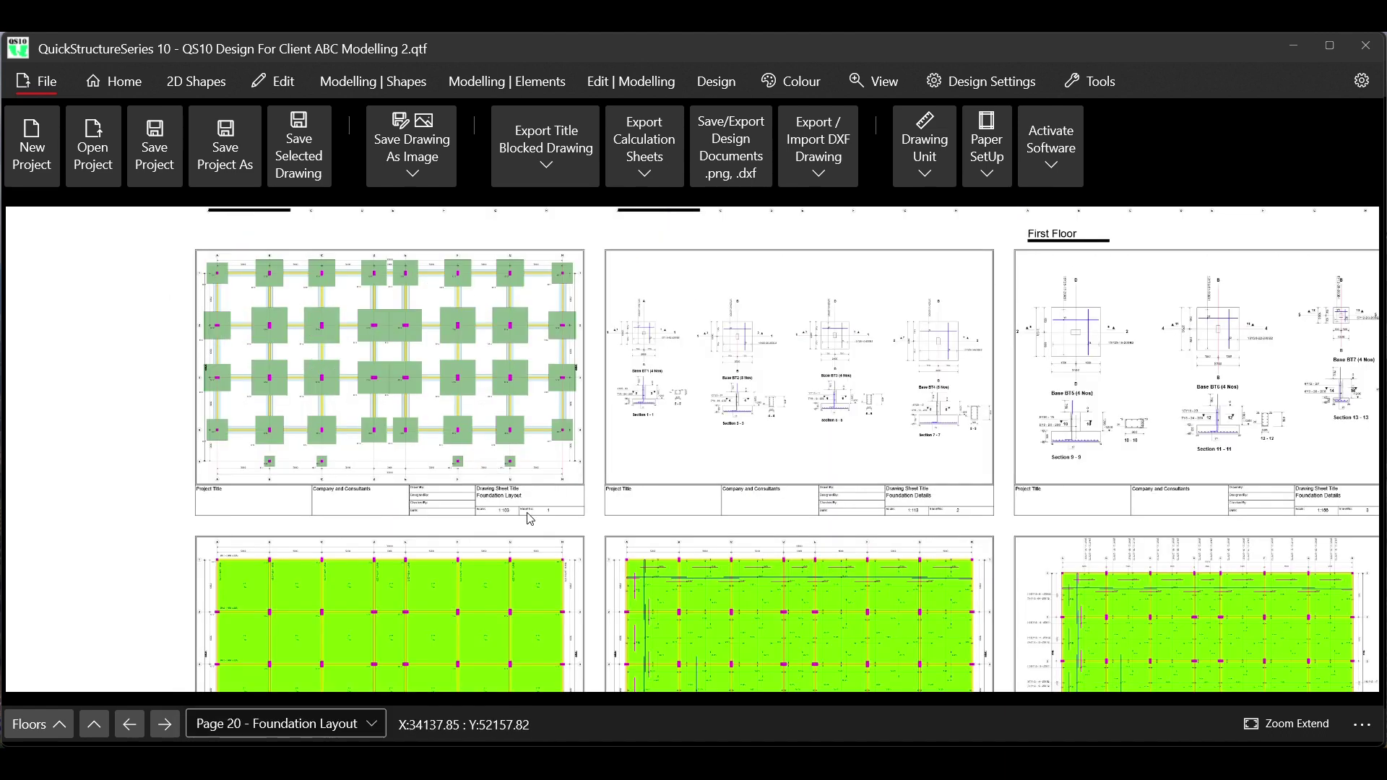
Set the displayed title-blocked pages to start from Page 21 - Foundation Details
left_click(325, 727)
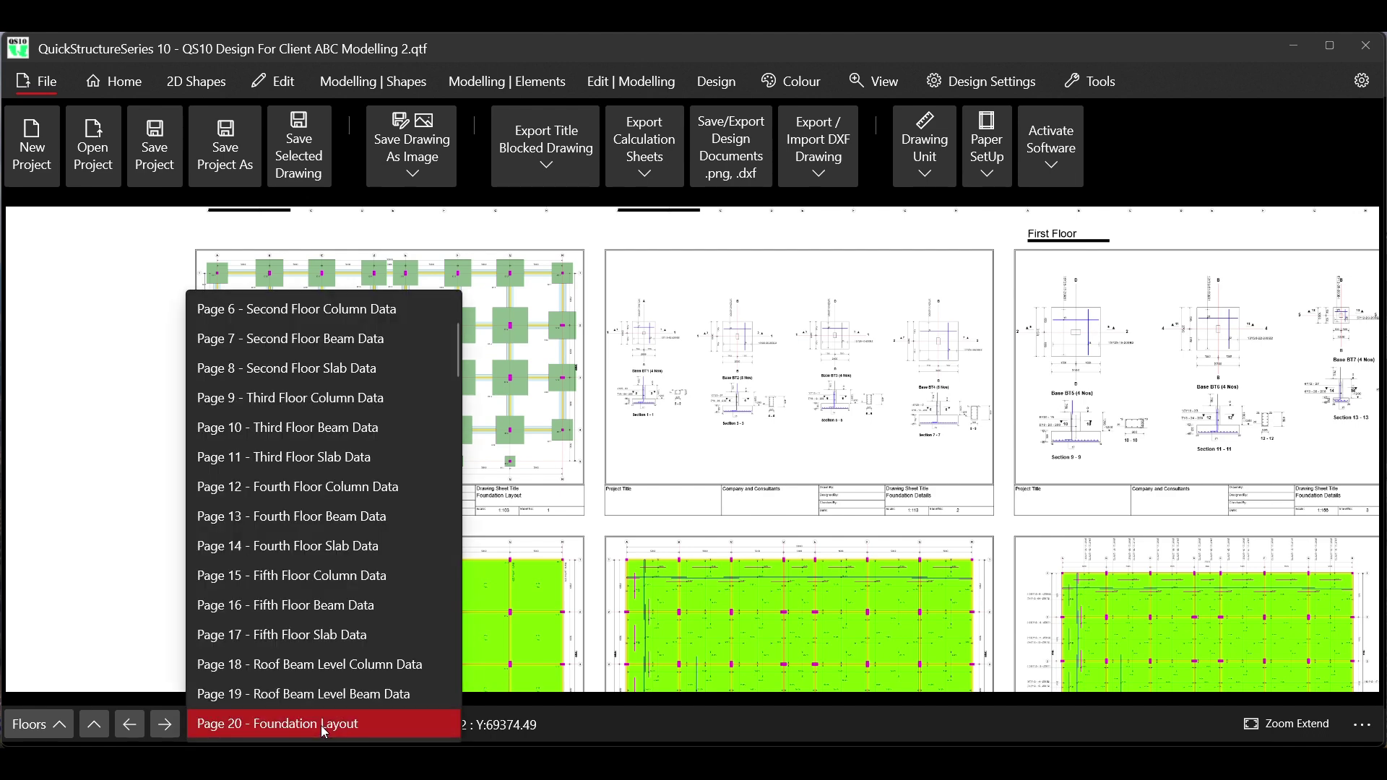
scroll(324, 541, "down", 3)
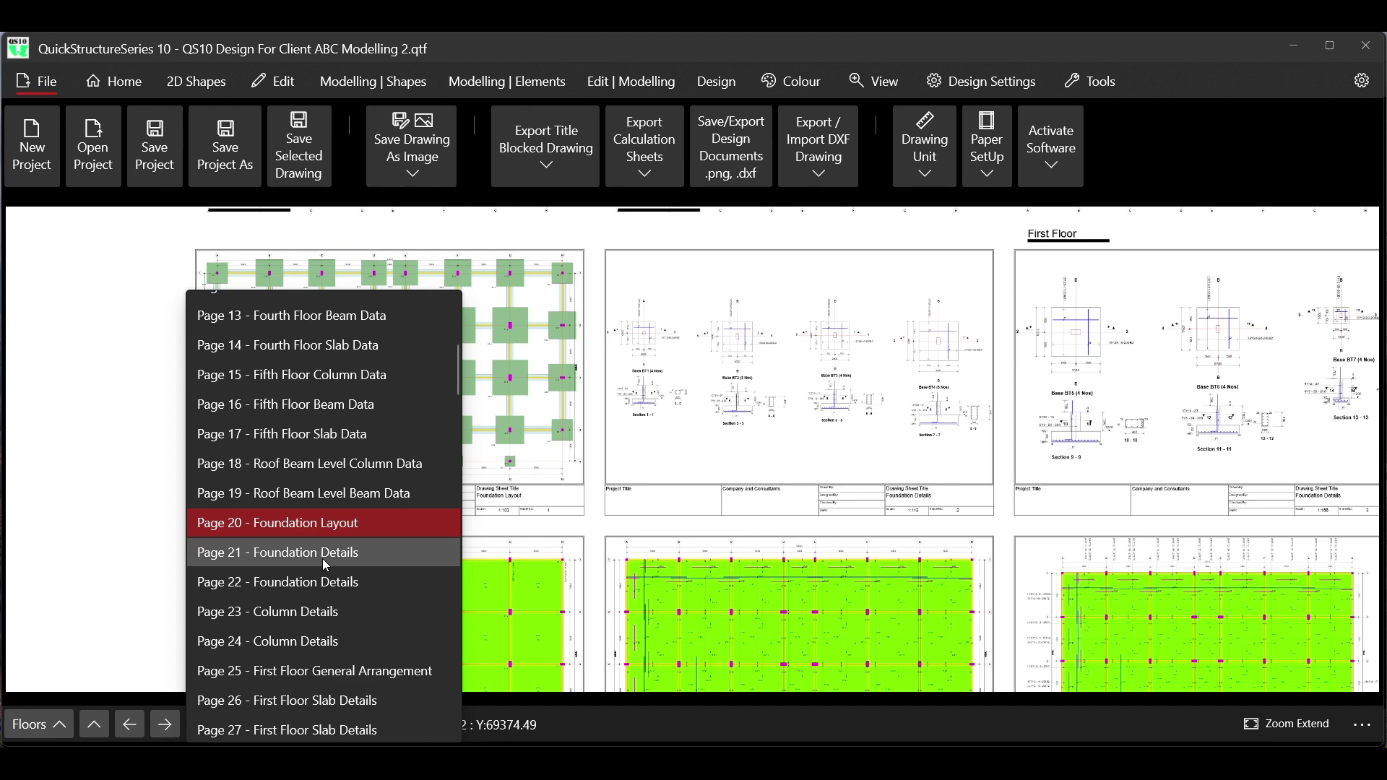
left_click(325, 558)
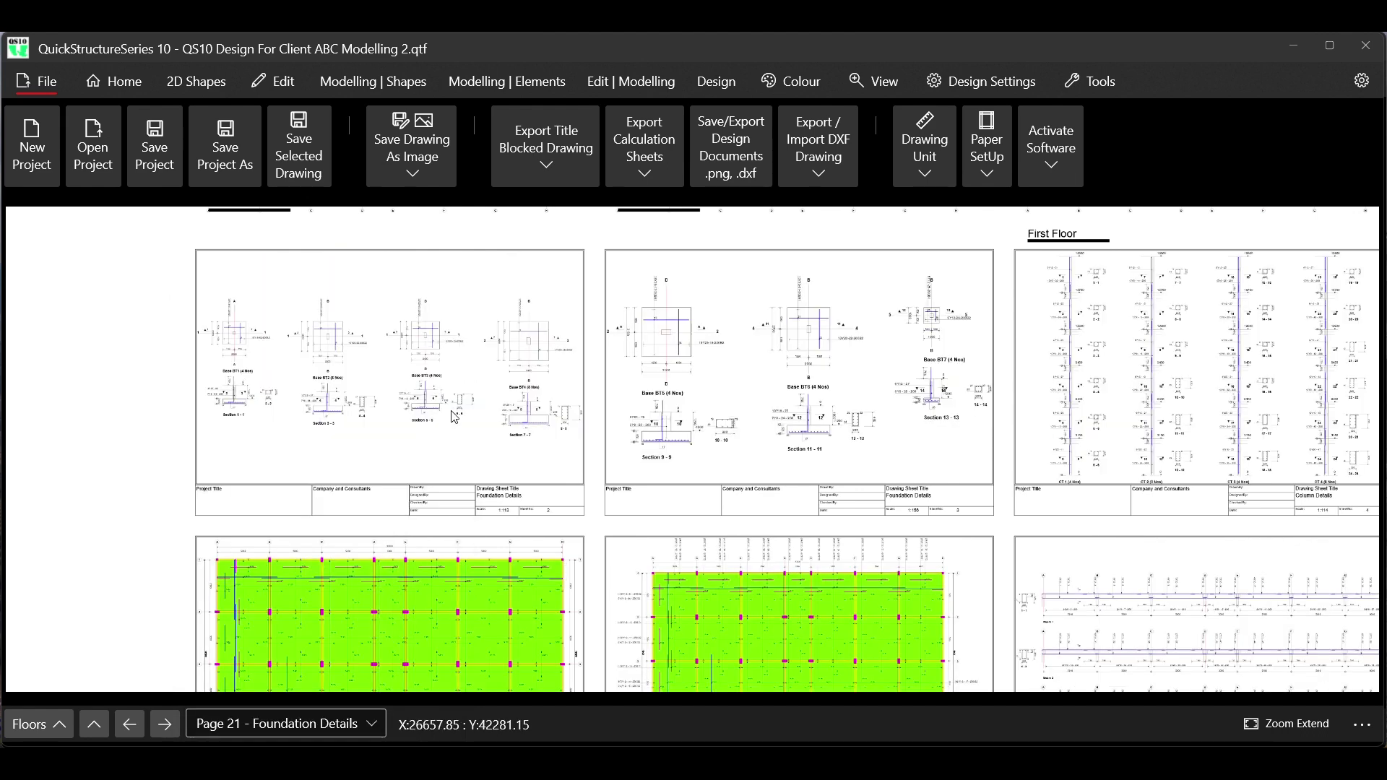
Examine the last displayed page's drawing sheet title and sheet number, and look up that sheet in the page list
scroll(387, 336, "down", 3)
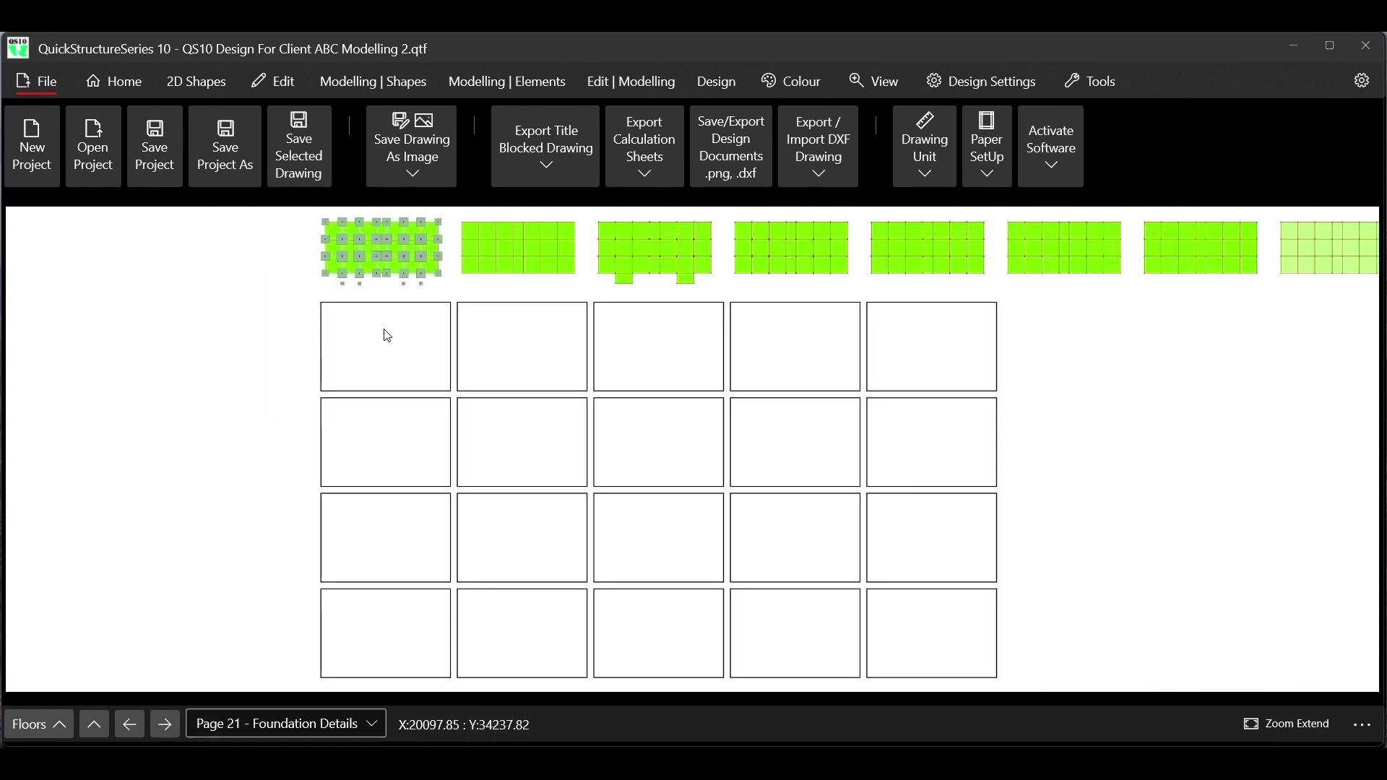
scroll(405, 347, "down", 2)
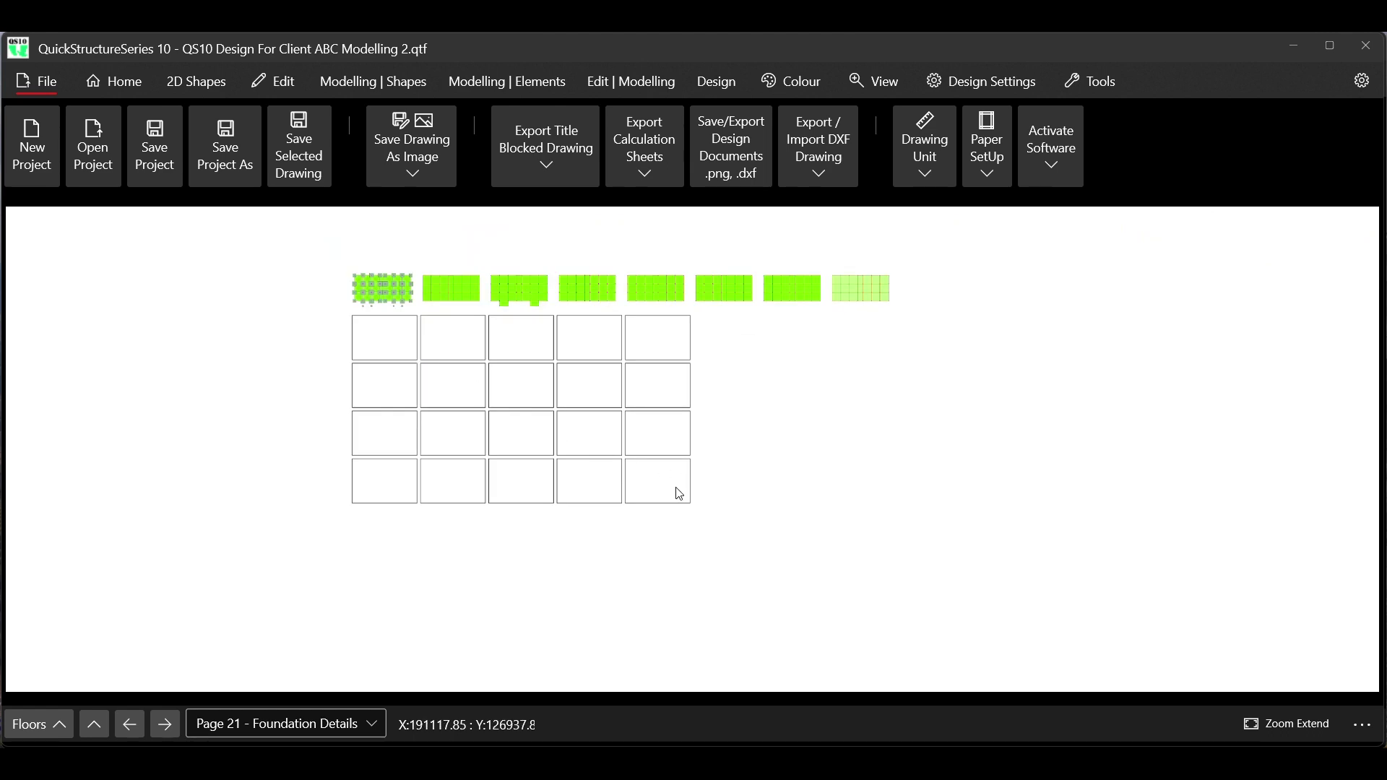
scroll(679, 495, "up", 6)
scroll(679, 494, "up", 1)
scroll(736, 622, "up", 2)
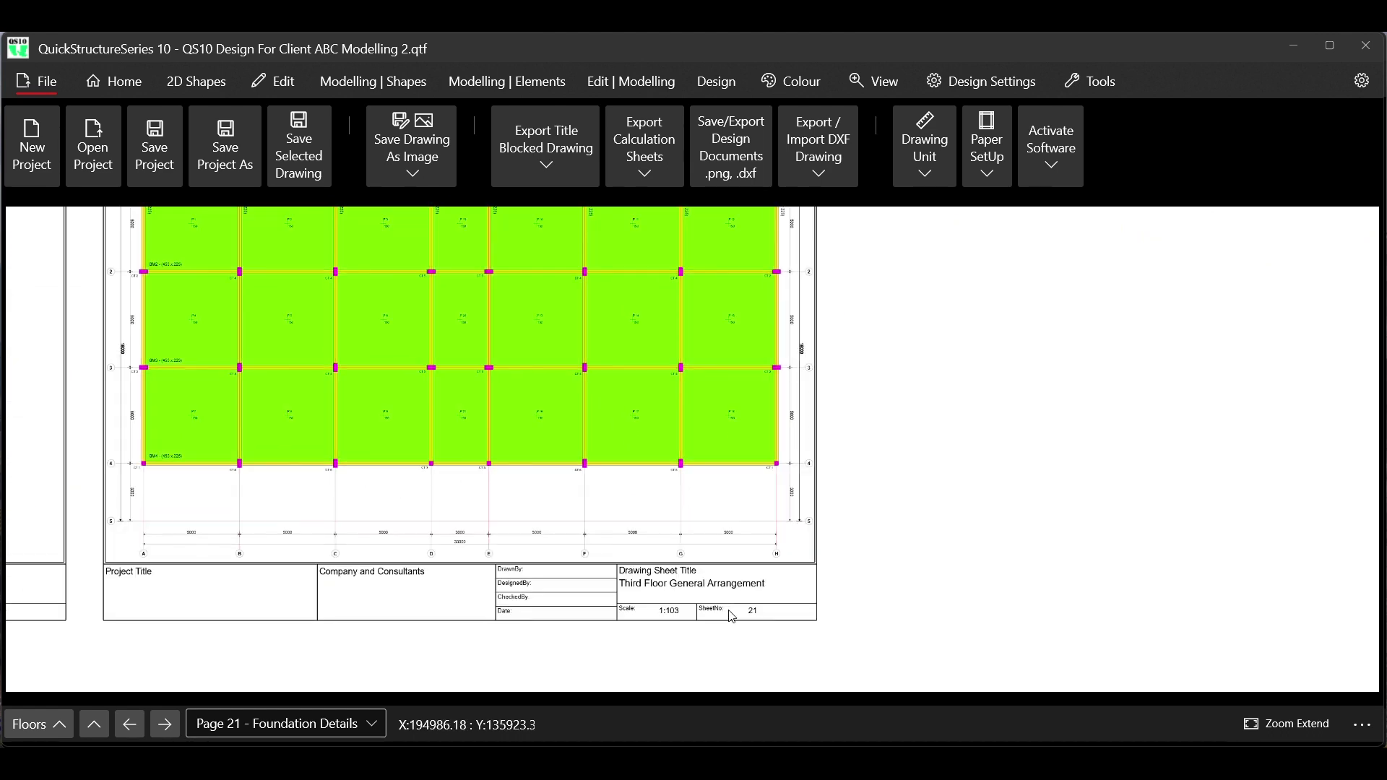
scroll(732, 616, "up", 1)
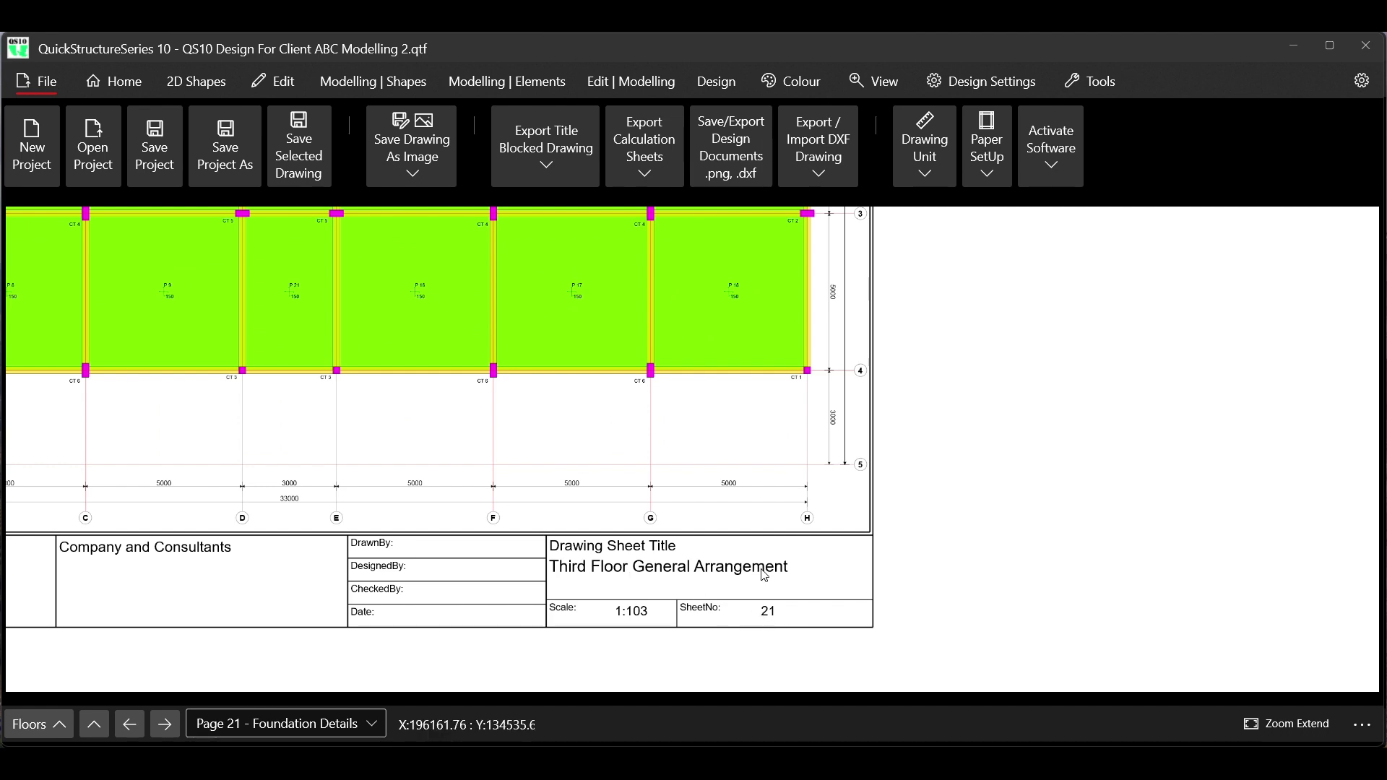
left_click(289, 723)
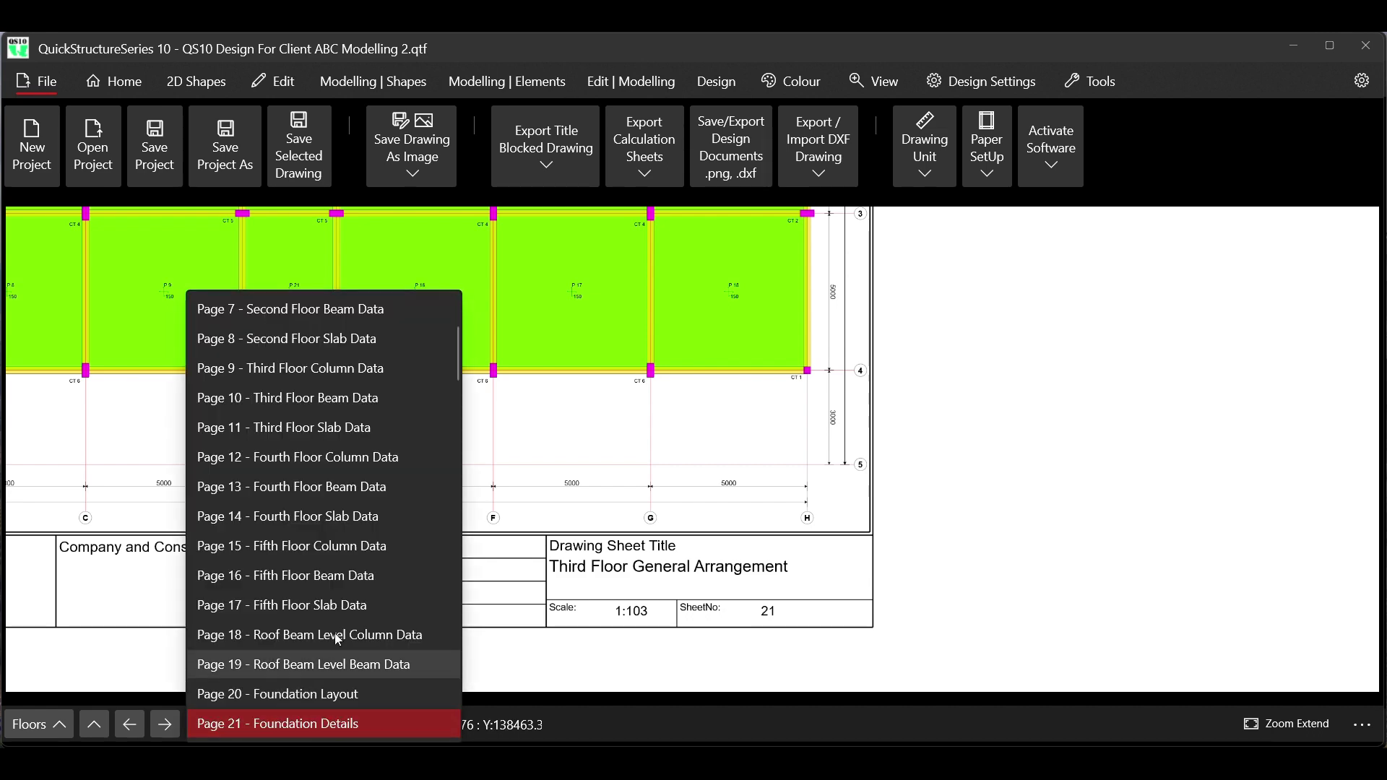
scroll(323, 578, "down", 2)
scroll(323, 556, "down", 7)
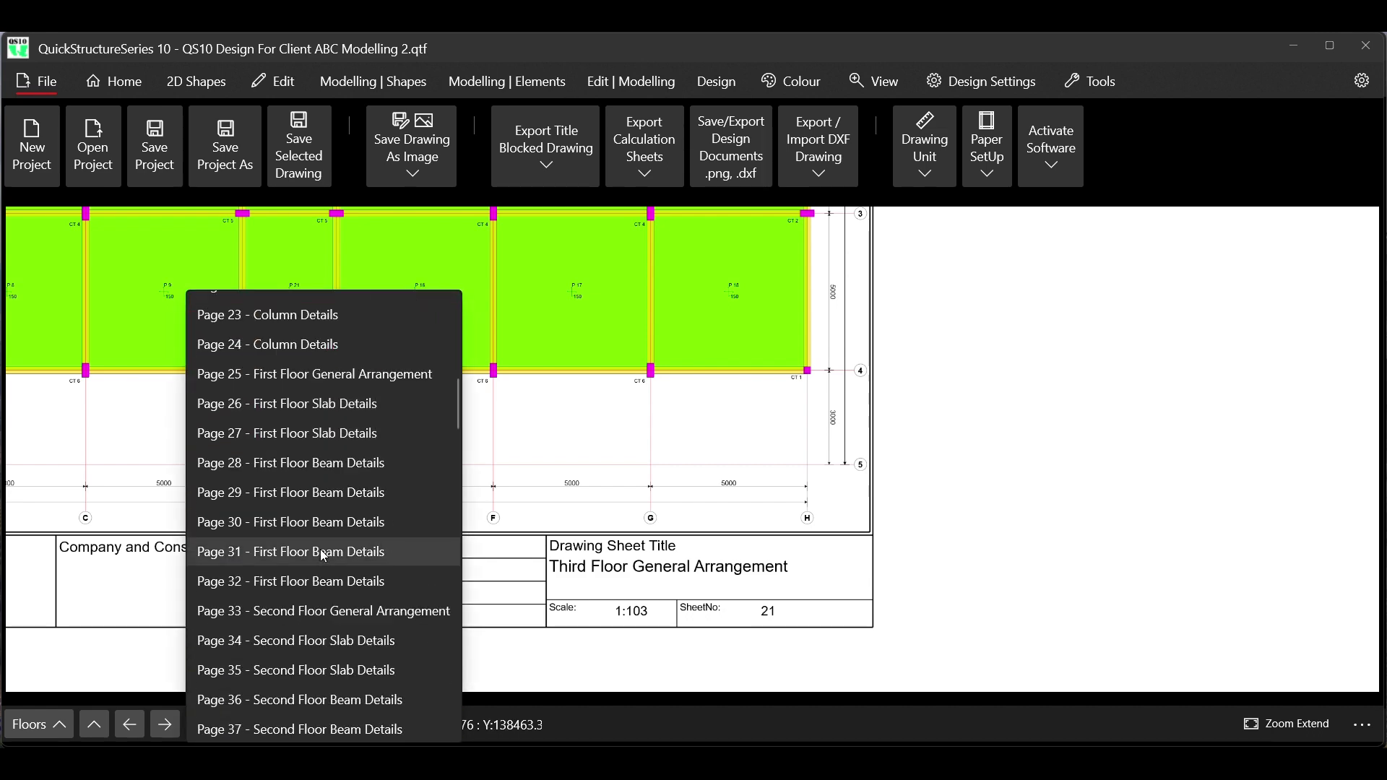
scroll(323, 556, "down", 1)
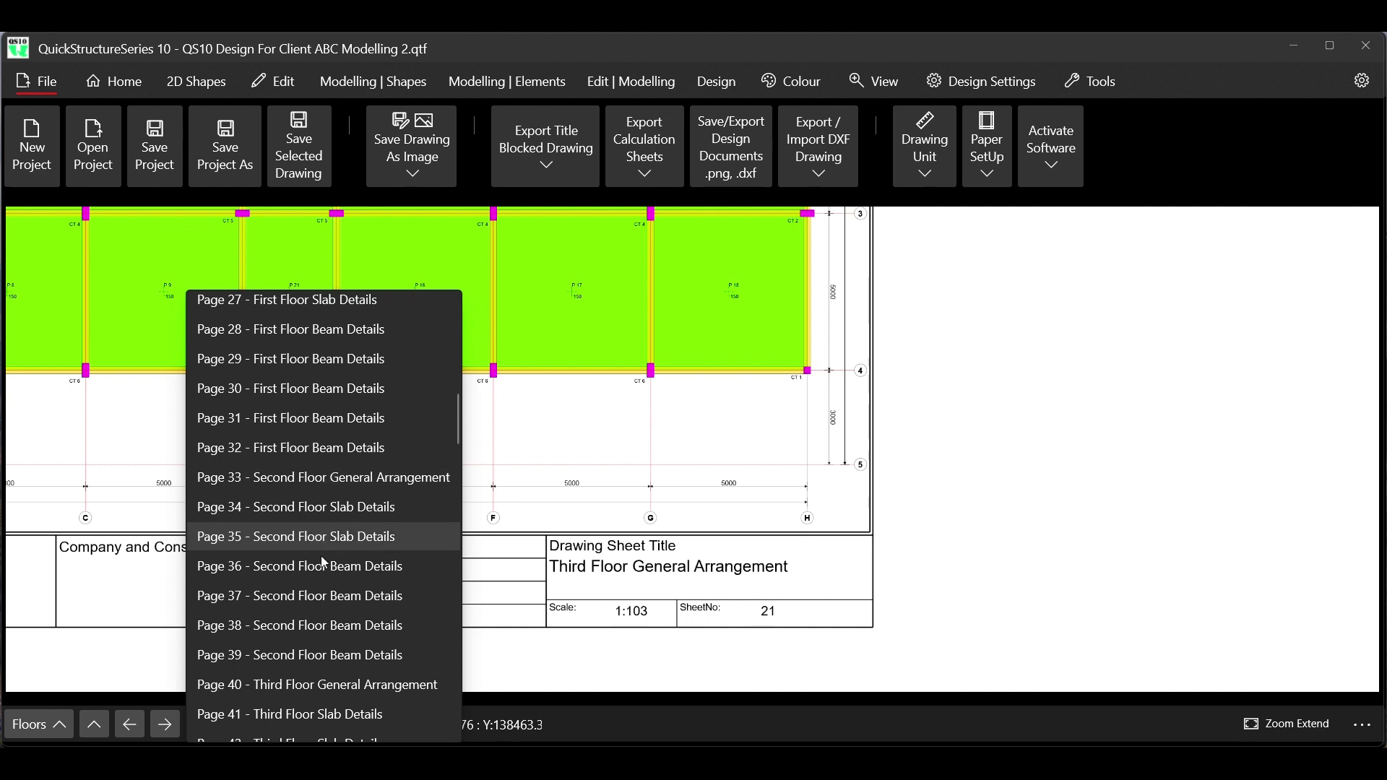
scroll(320, 545, "down", 5)
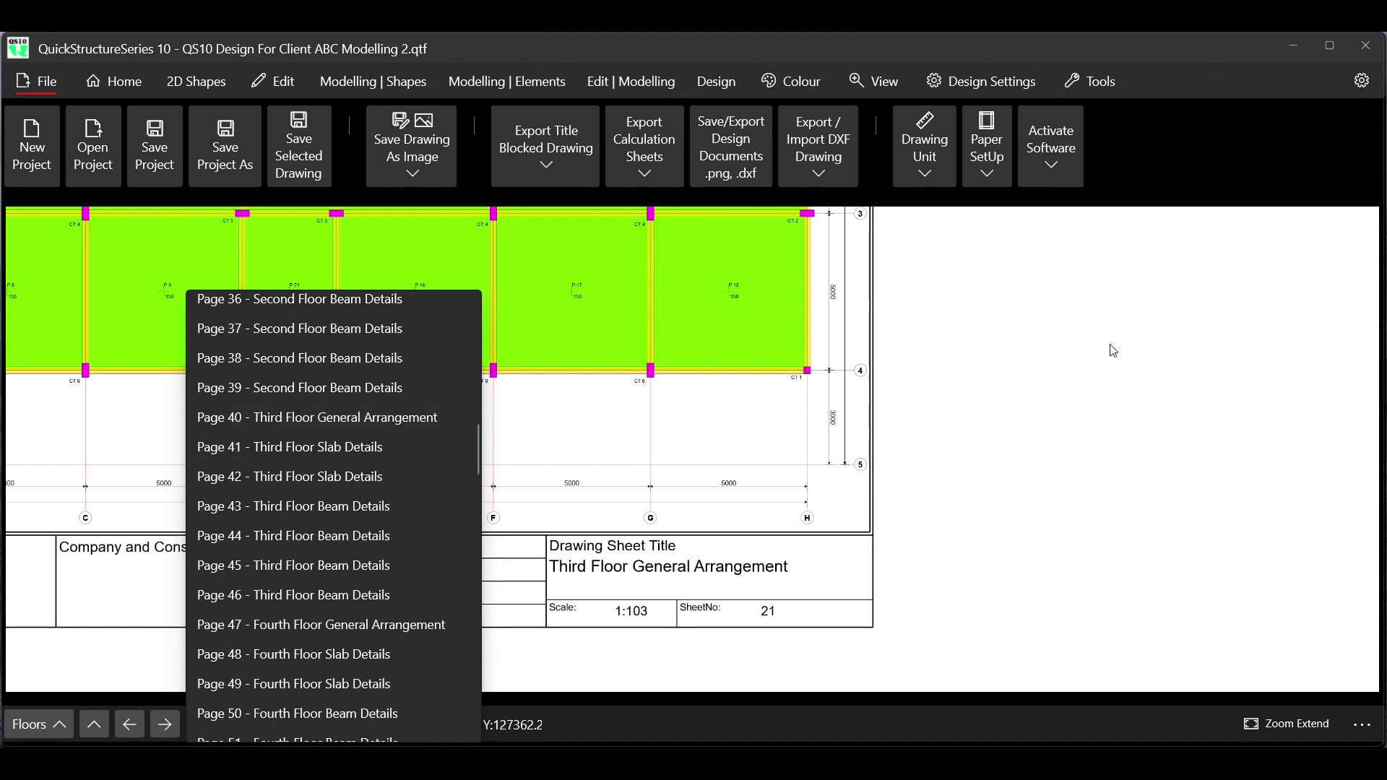
left_click(1091, 230)
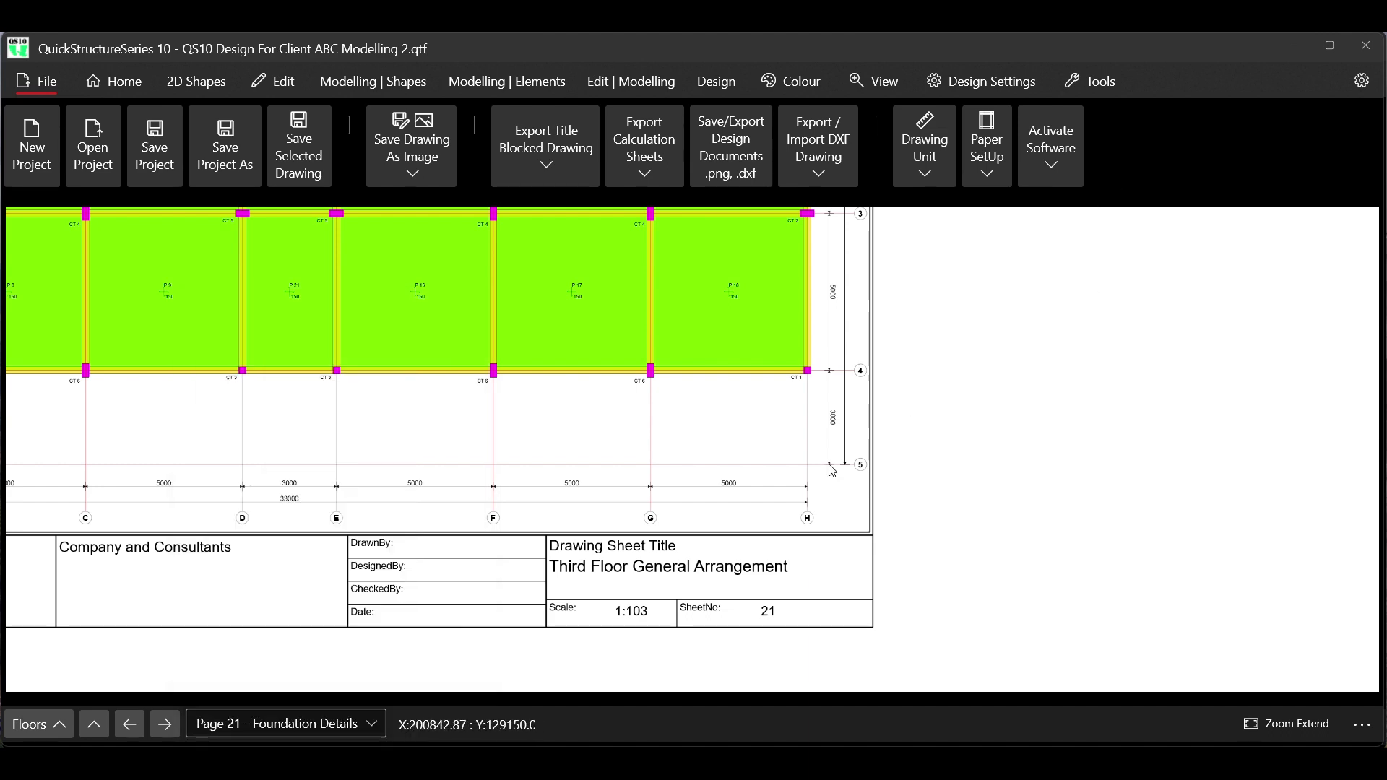
Review the displayed grid of pages from the first foundation details sheet to the last general arrangement sheet
scroll(597, 502, "down", 5)
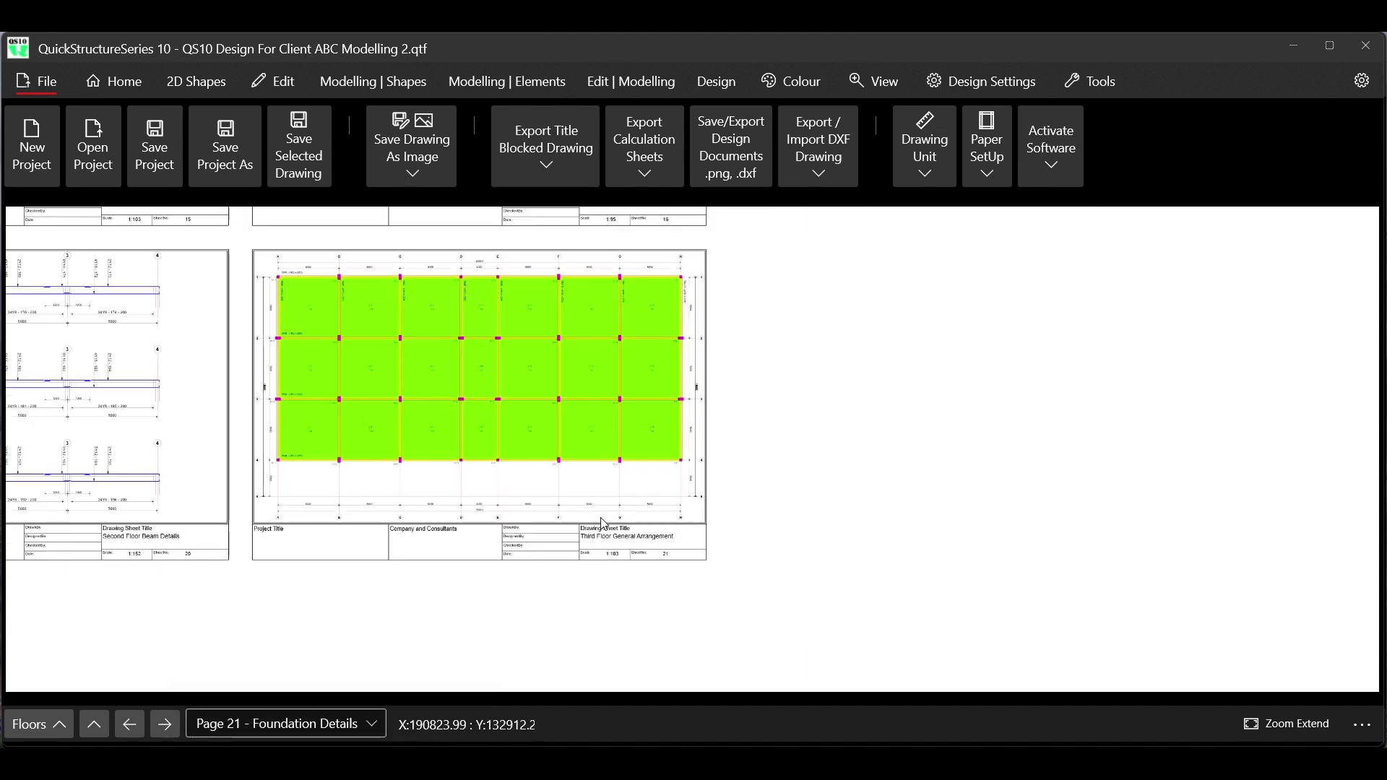
scroll(600, 517, "down", 4)
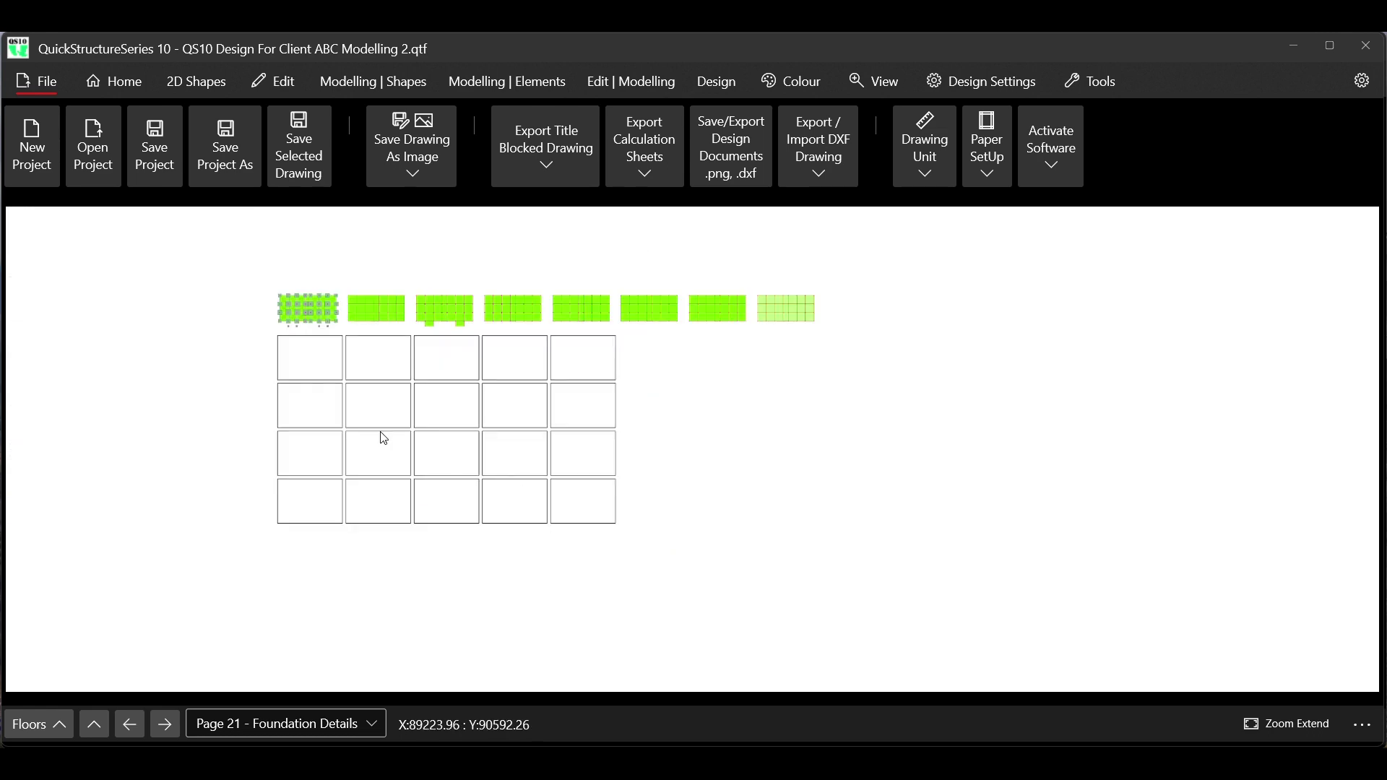
scroll(291, 363, "up", 8)
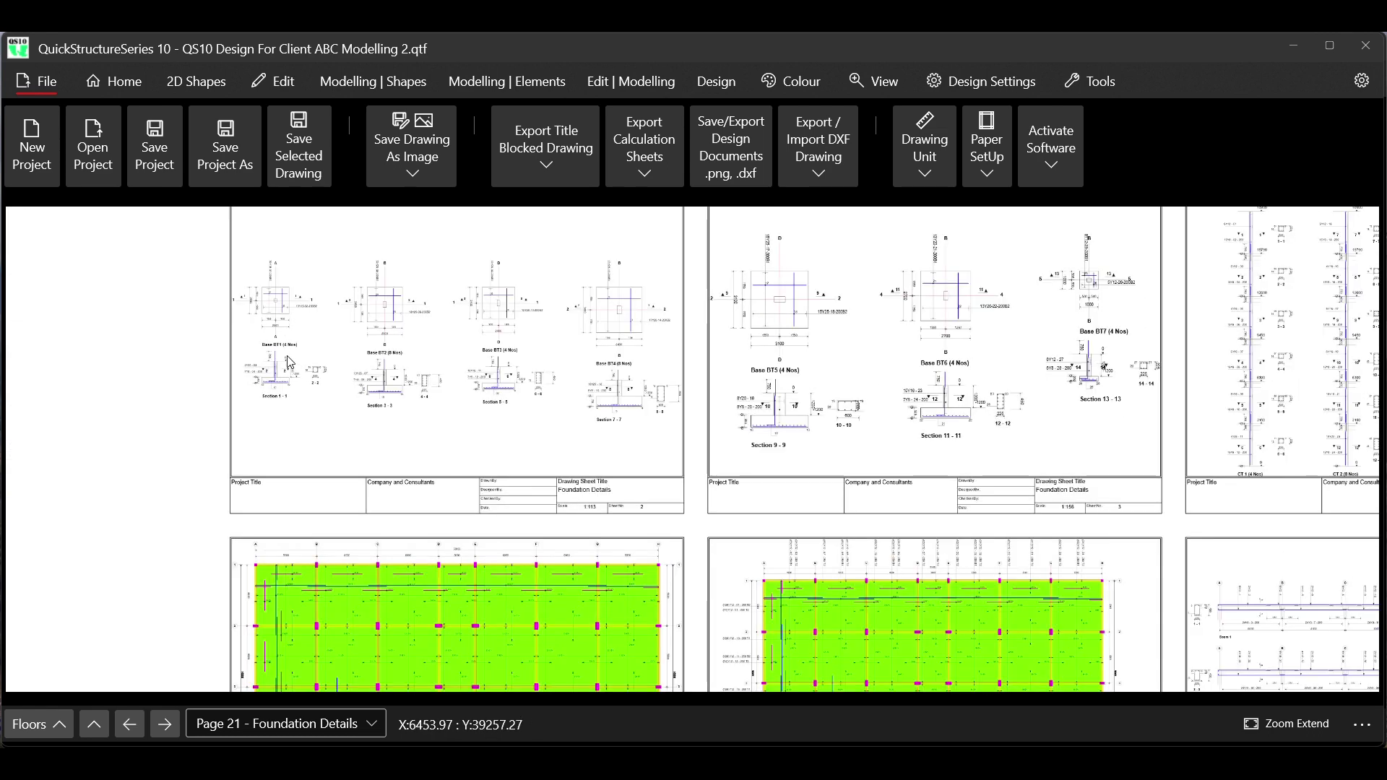
scroll(289, 362, "down", 6)
scroll(573, 512, "up", 4)
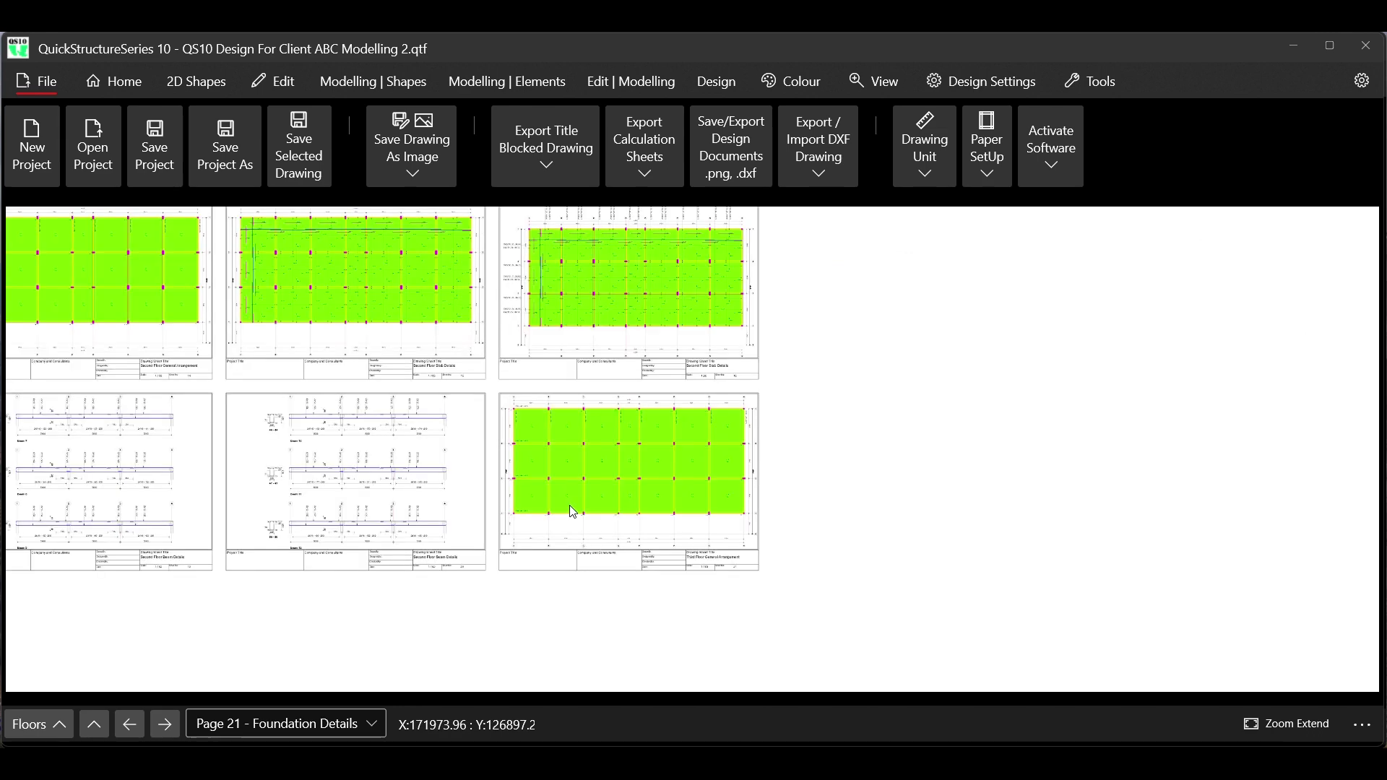
scroll(573, 512, "up", 3)
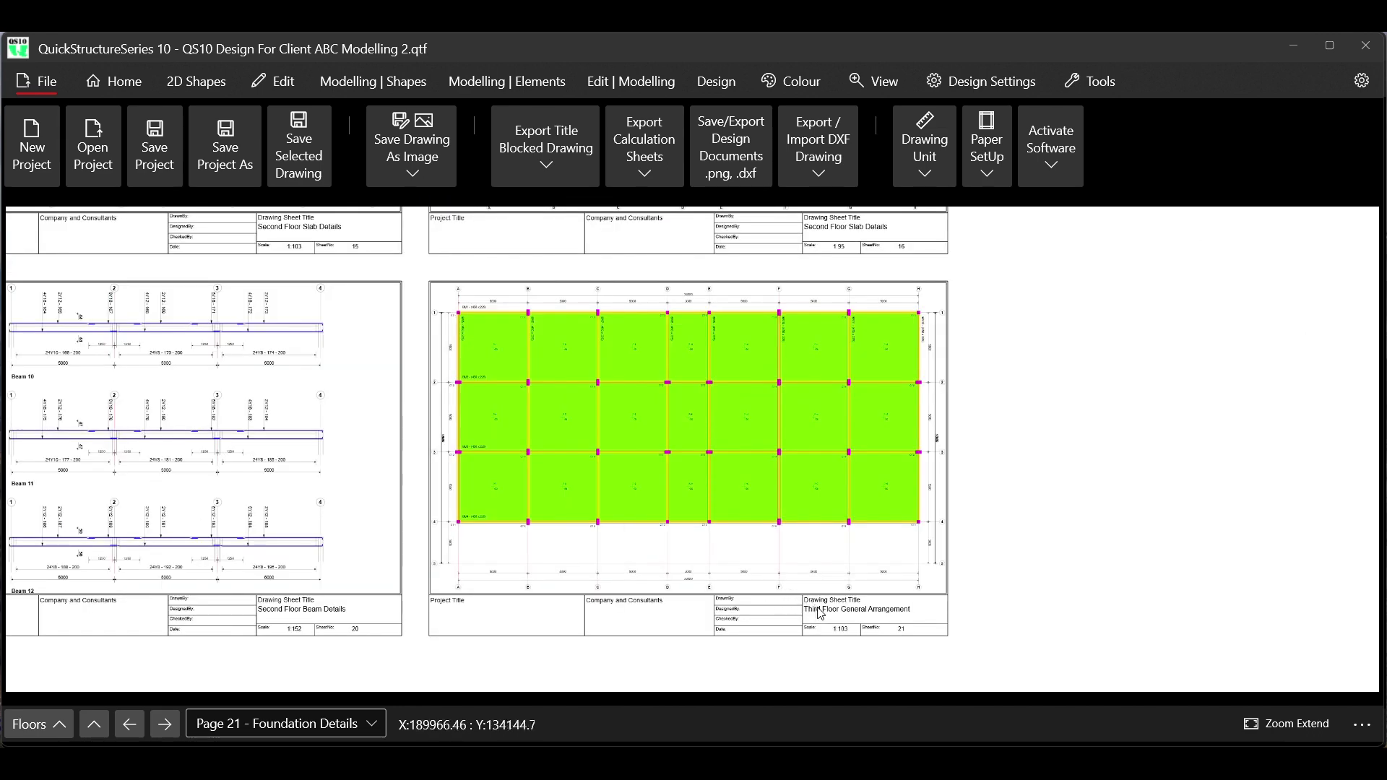
Export the displayed title-blocked drawings as PNG pictures named QS10 DESIGN DRAWING P21_40 into the PAGE 1_20 folder
left_click(530, 160)
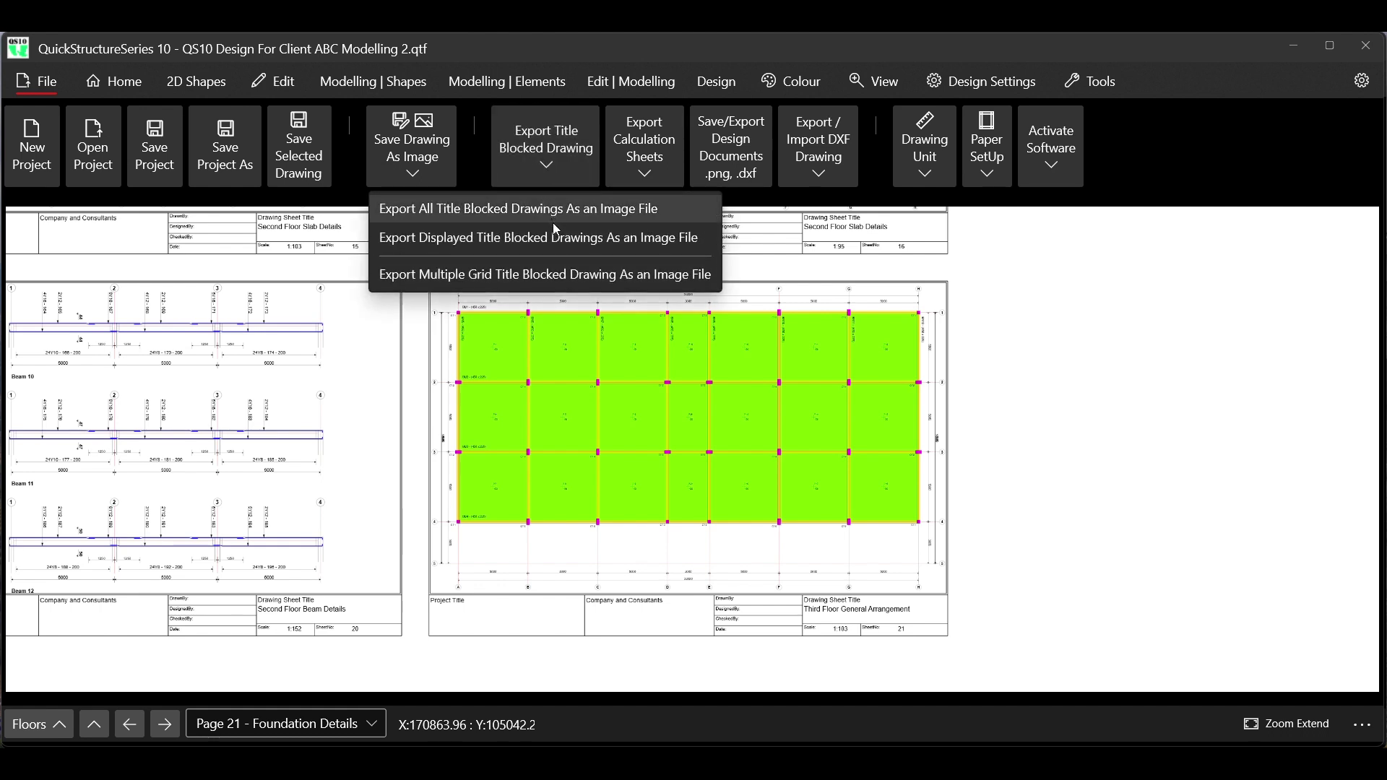
left_click(491, 238)
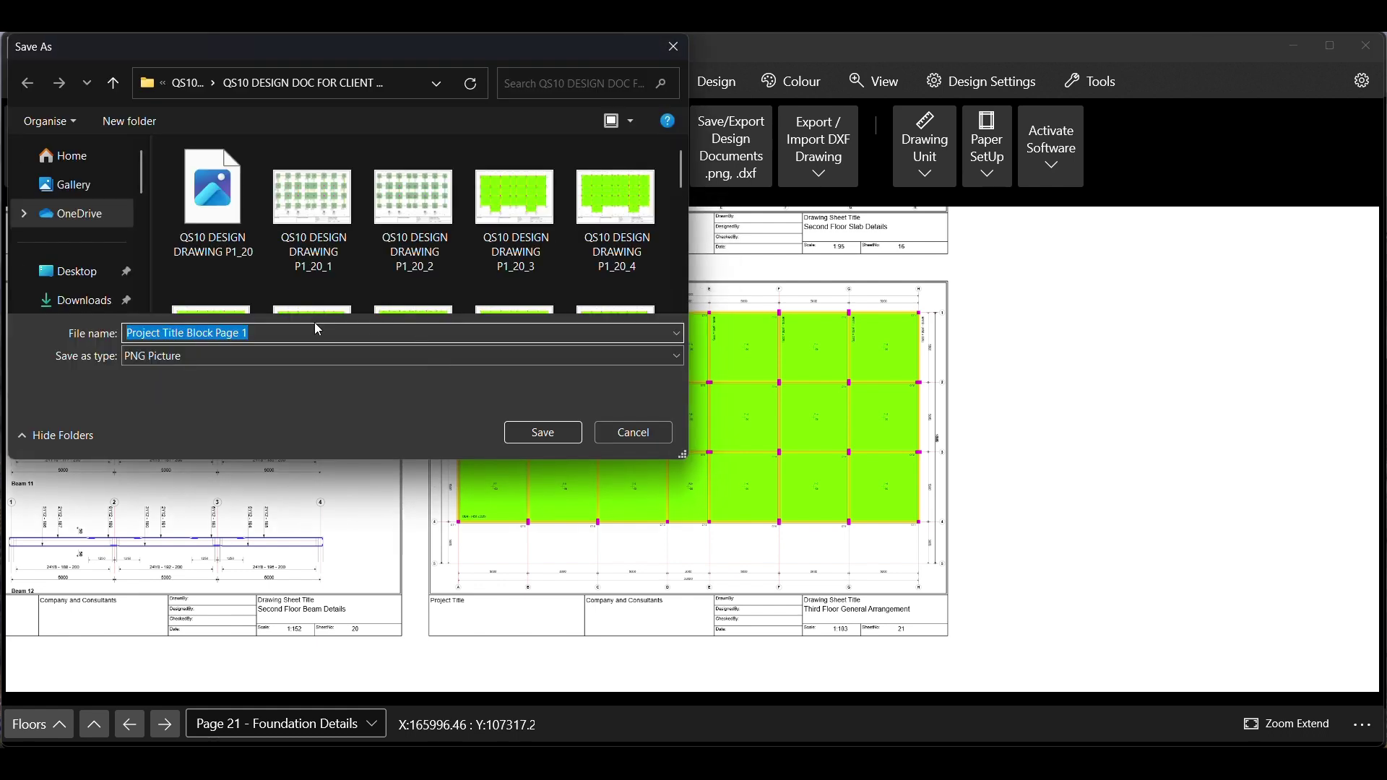
left_click(224, 255)
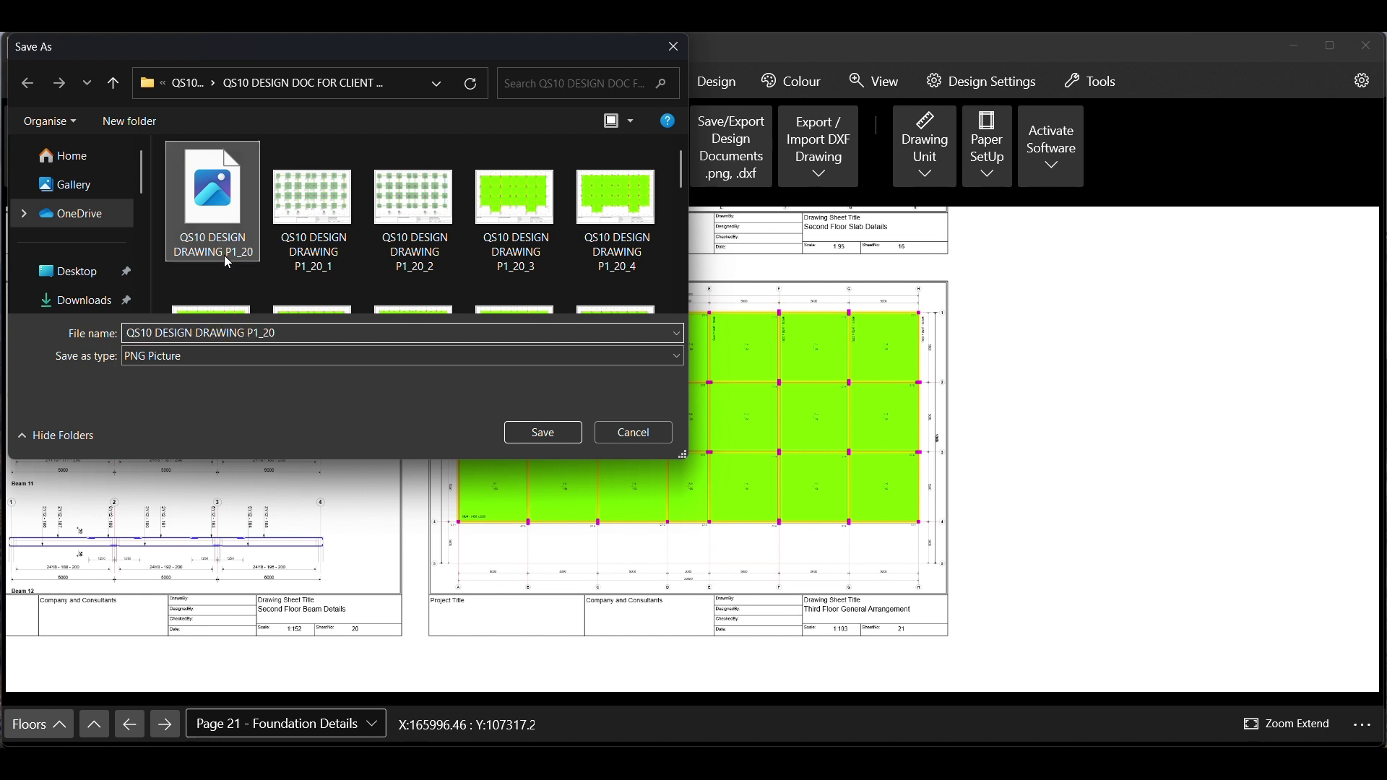
double_click(283, 334)
left_click(277, 334)
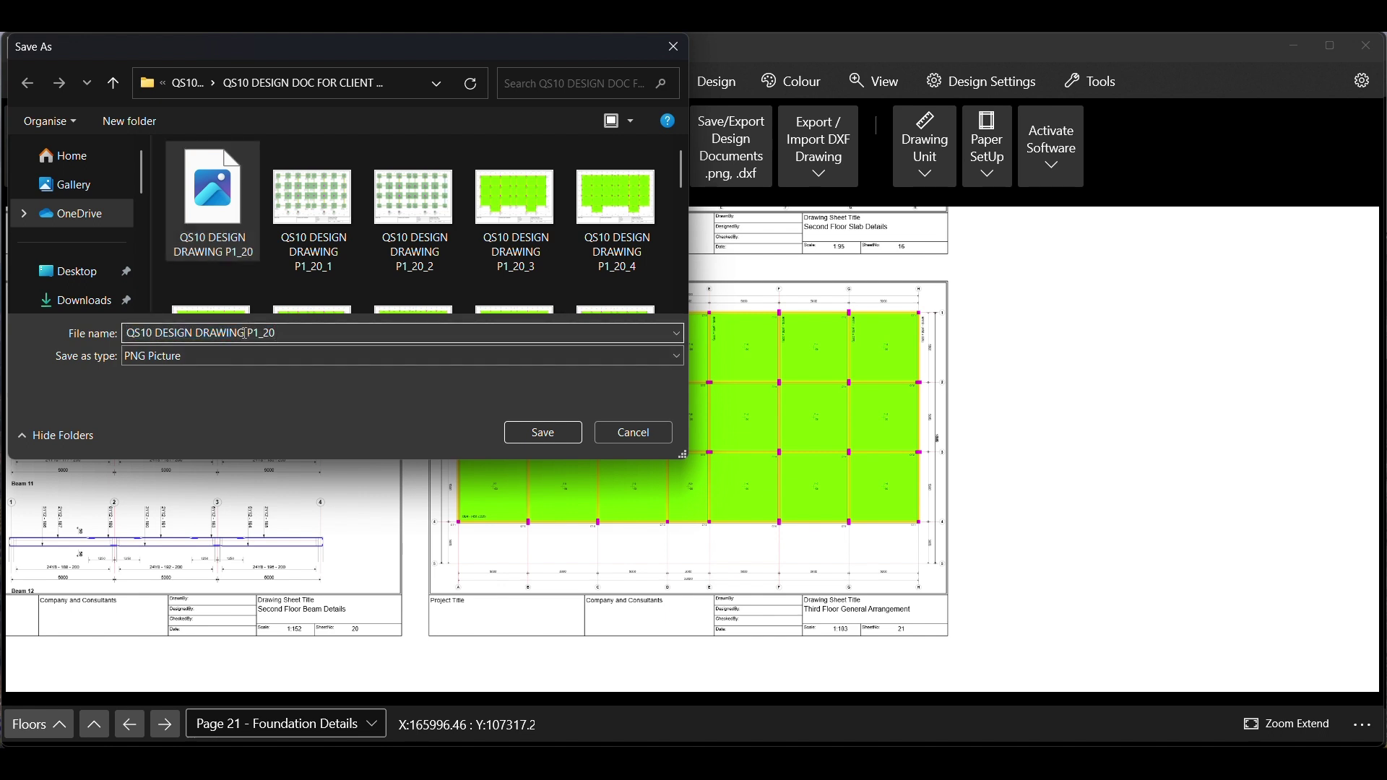
left_click_drag(257, 330, 298, 338)
type("21")
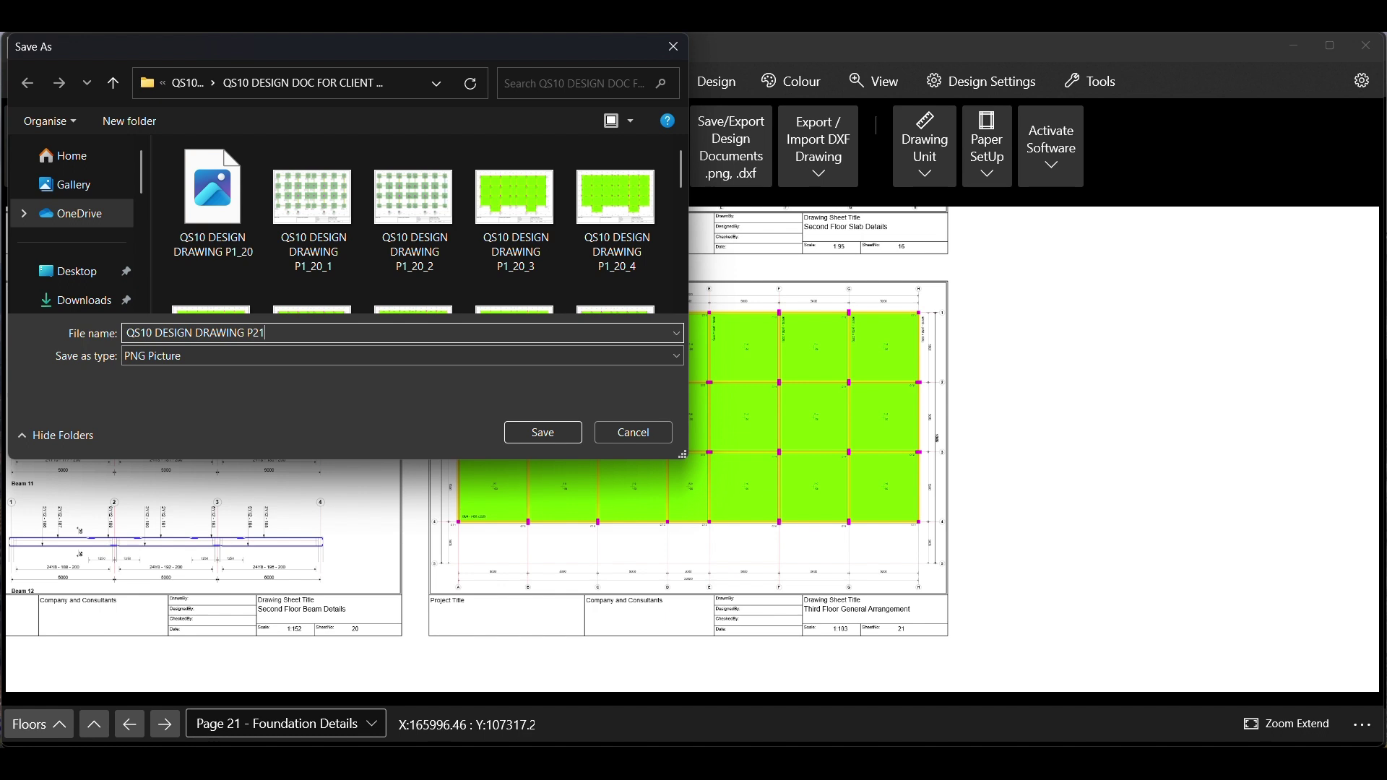
type("40")
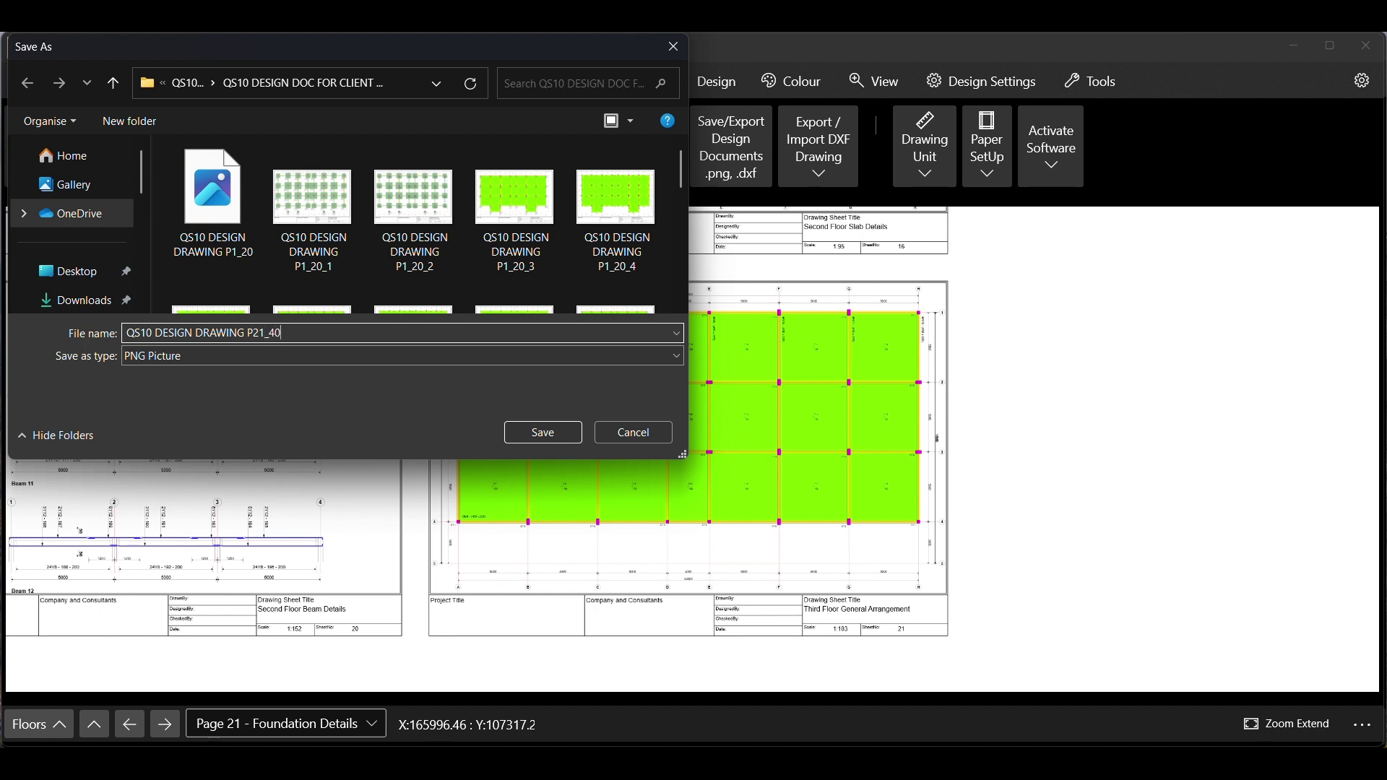
left_click(545, 433)
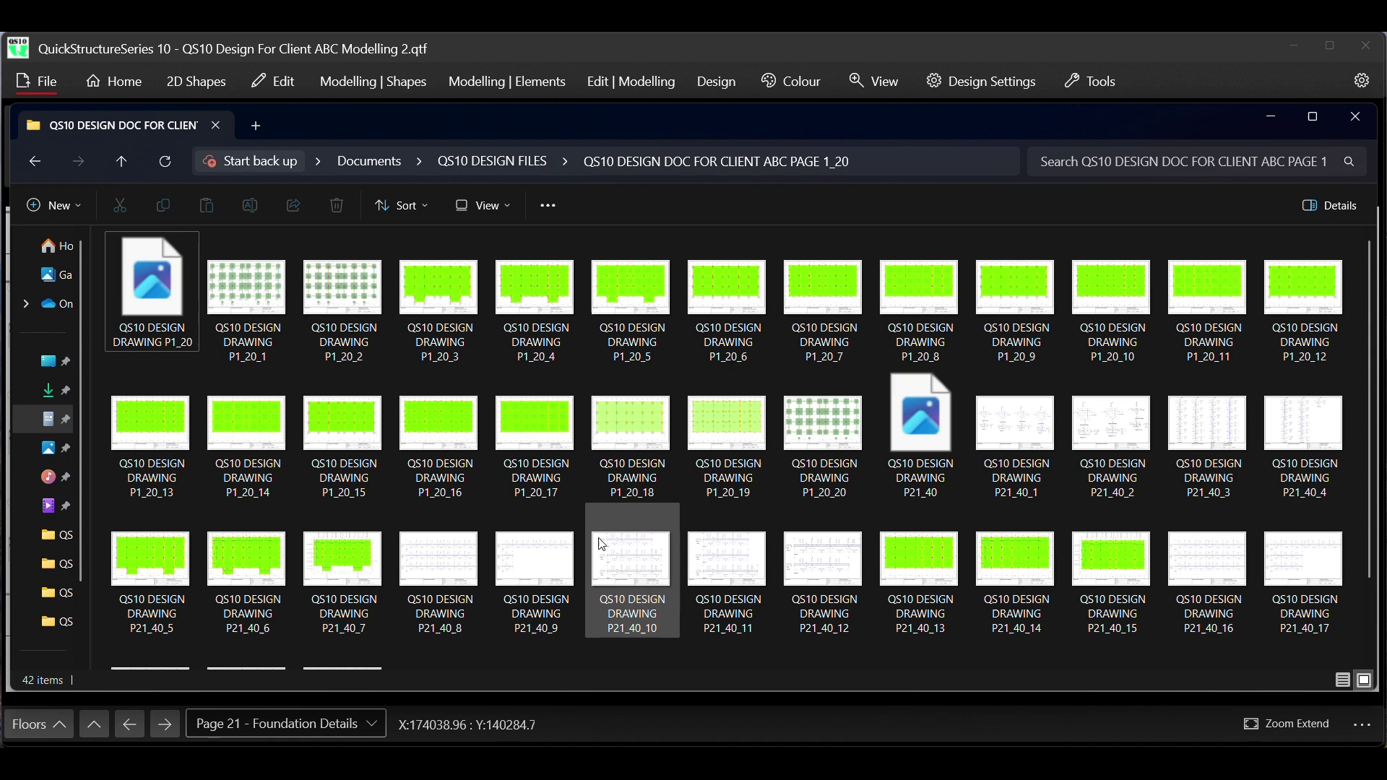
Inspect the exported QS10 DESIGN DRAWING P21_40_1 image from the PAGE 1_20 folder, and return to the project drawing
scroll(576, 493, "down", 1)
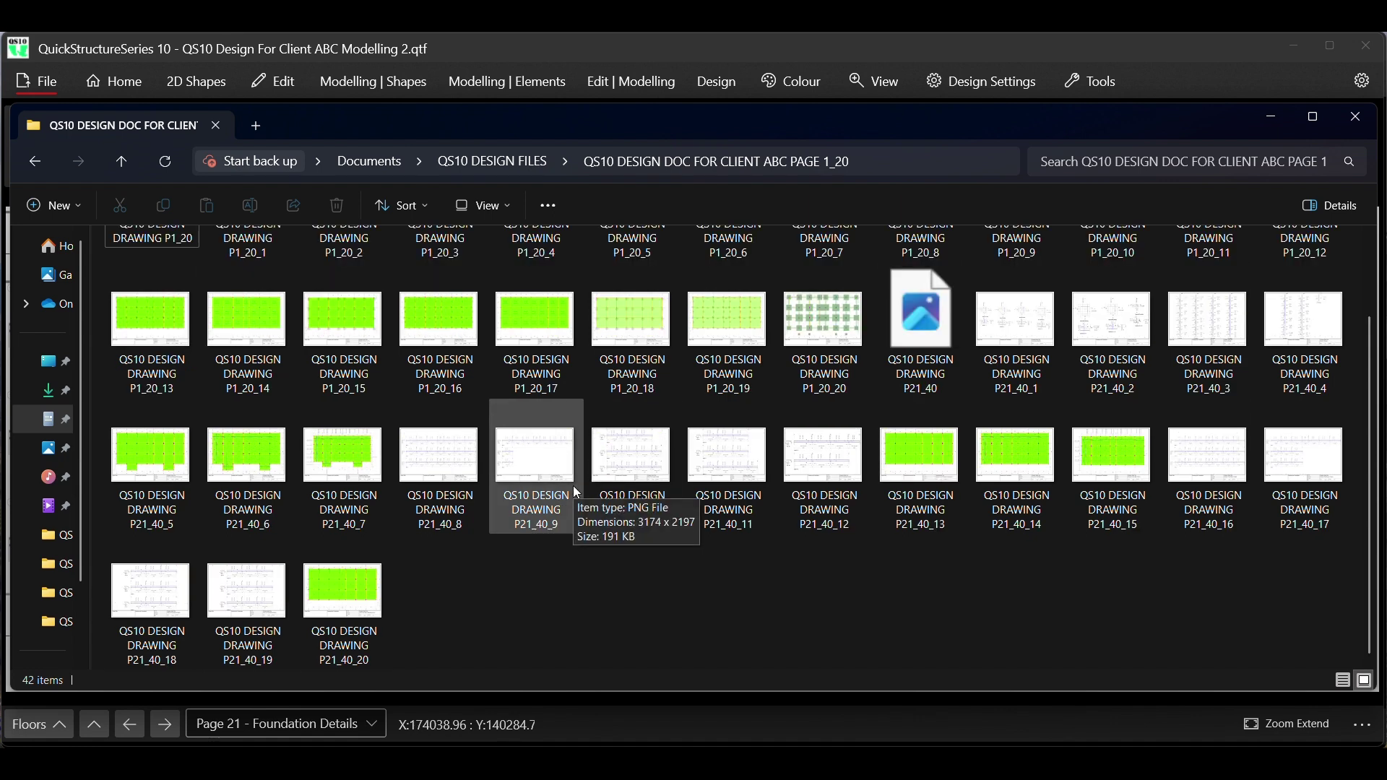
double_click(1013, 365)
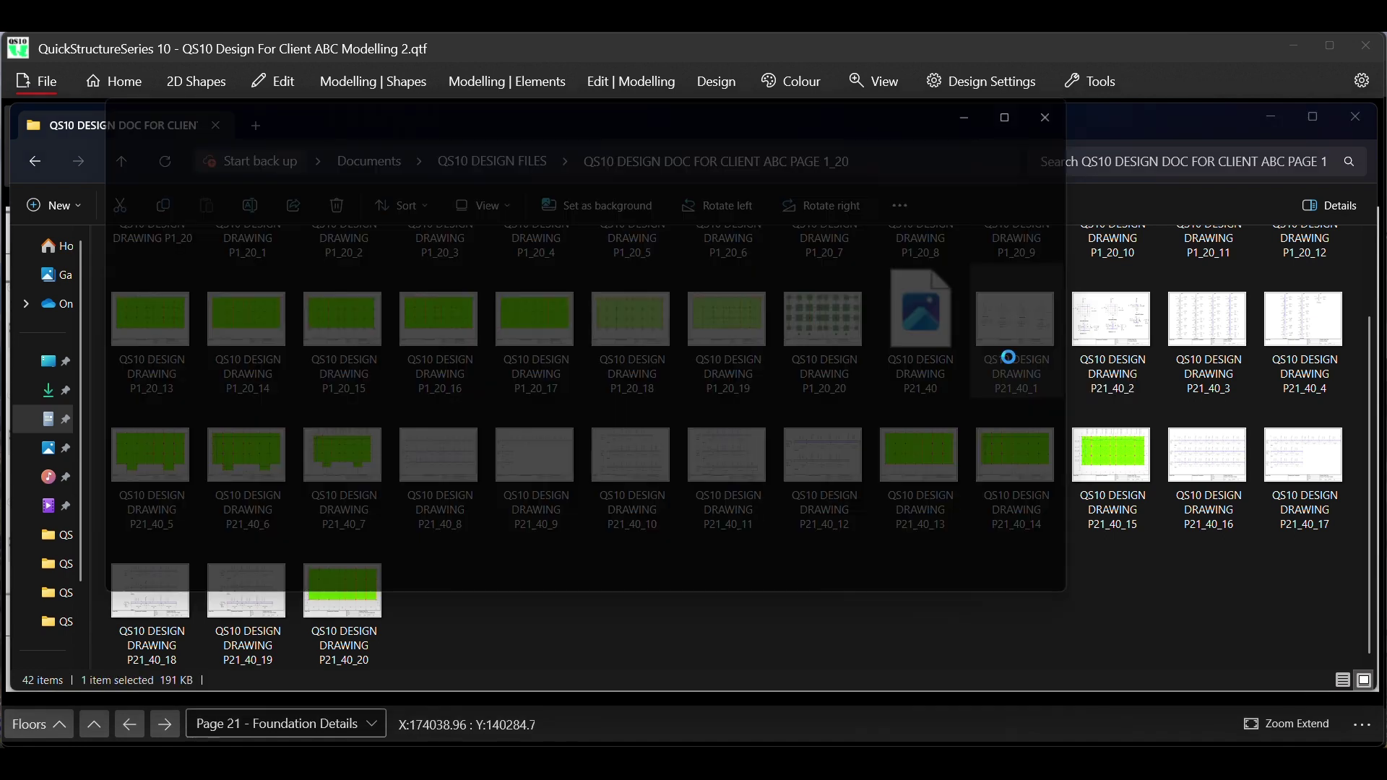
scroll(842, 531, "up", 3)
scroll(842, 531, "down", 3)
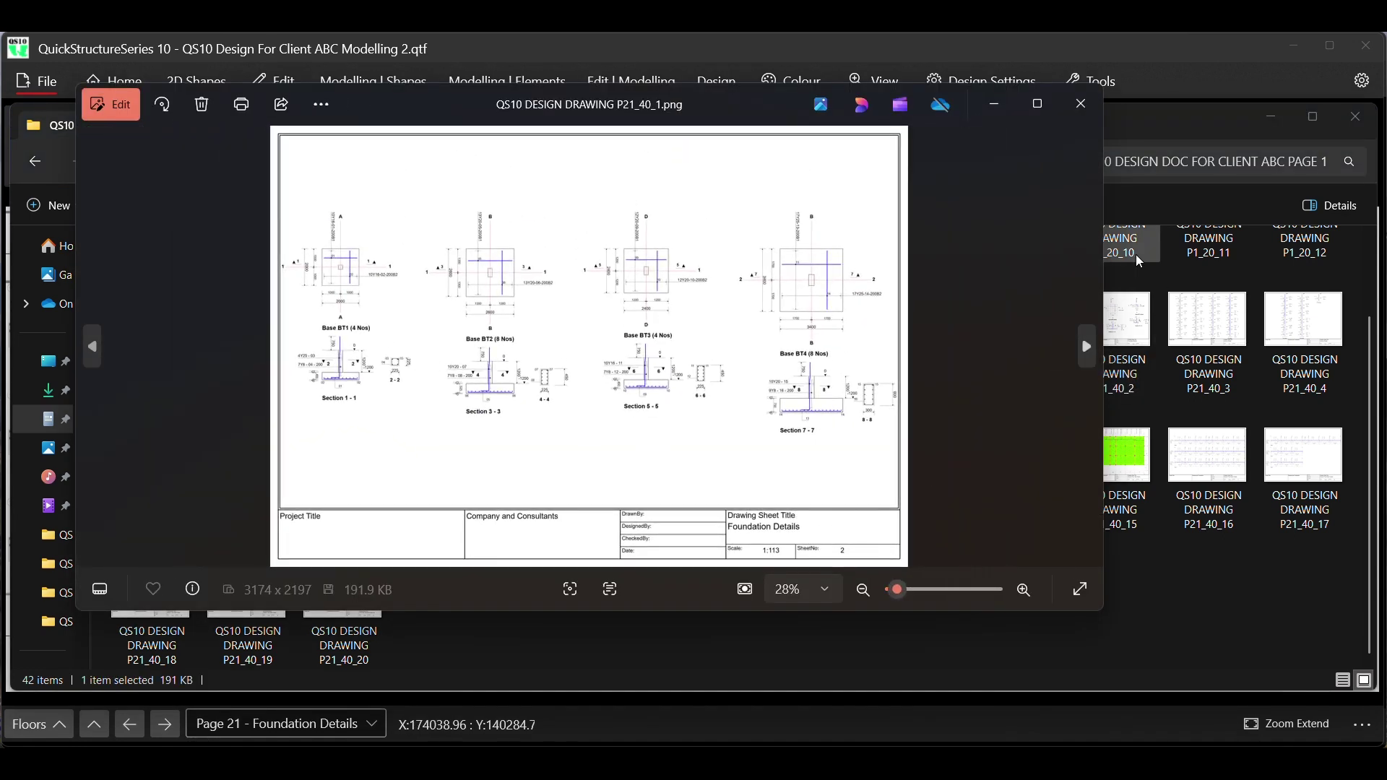
left_click(1087, 101)
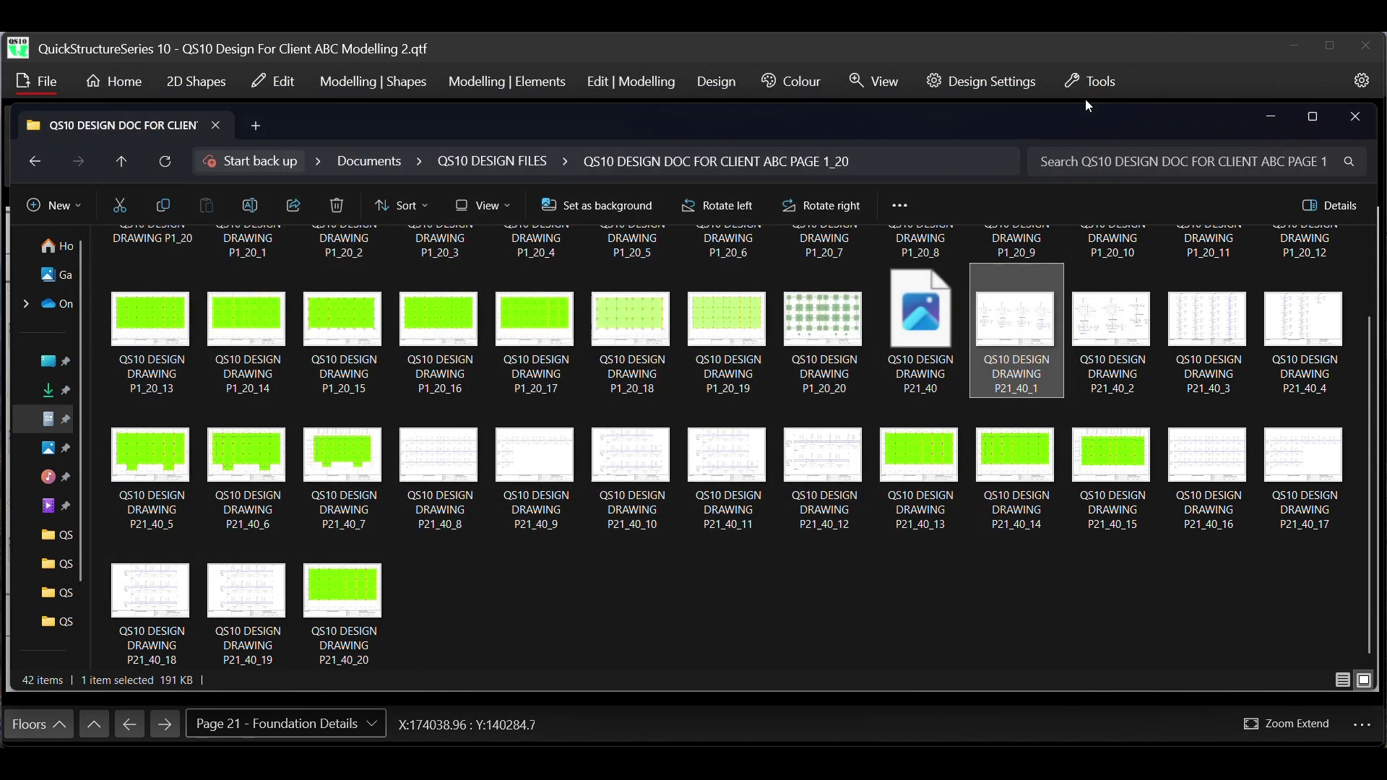
left_click(1270, 116)
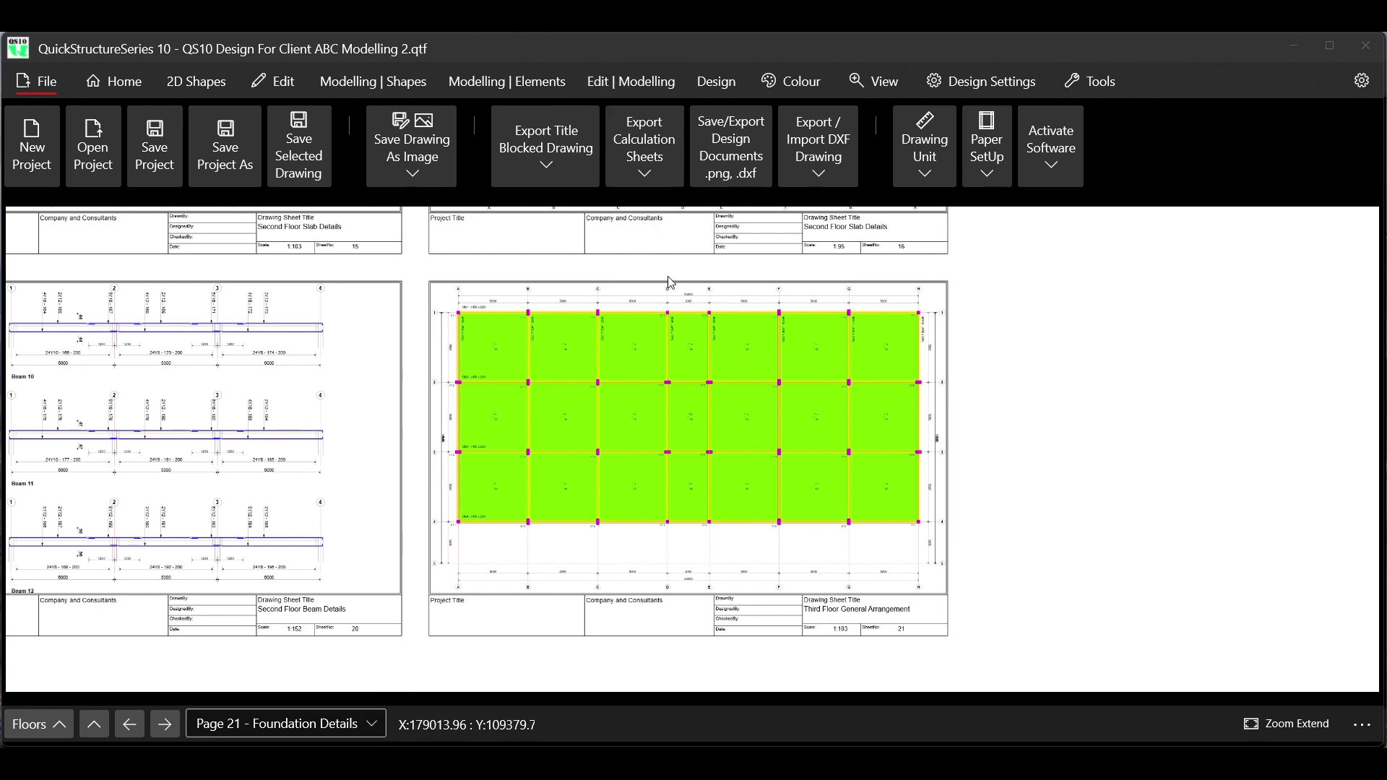
Set the displayed title-blocked pages to start from Page 40 - Third Floor General Arrangement
left_click(361, 725)
scroll(361, 490, "down", 1)
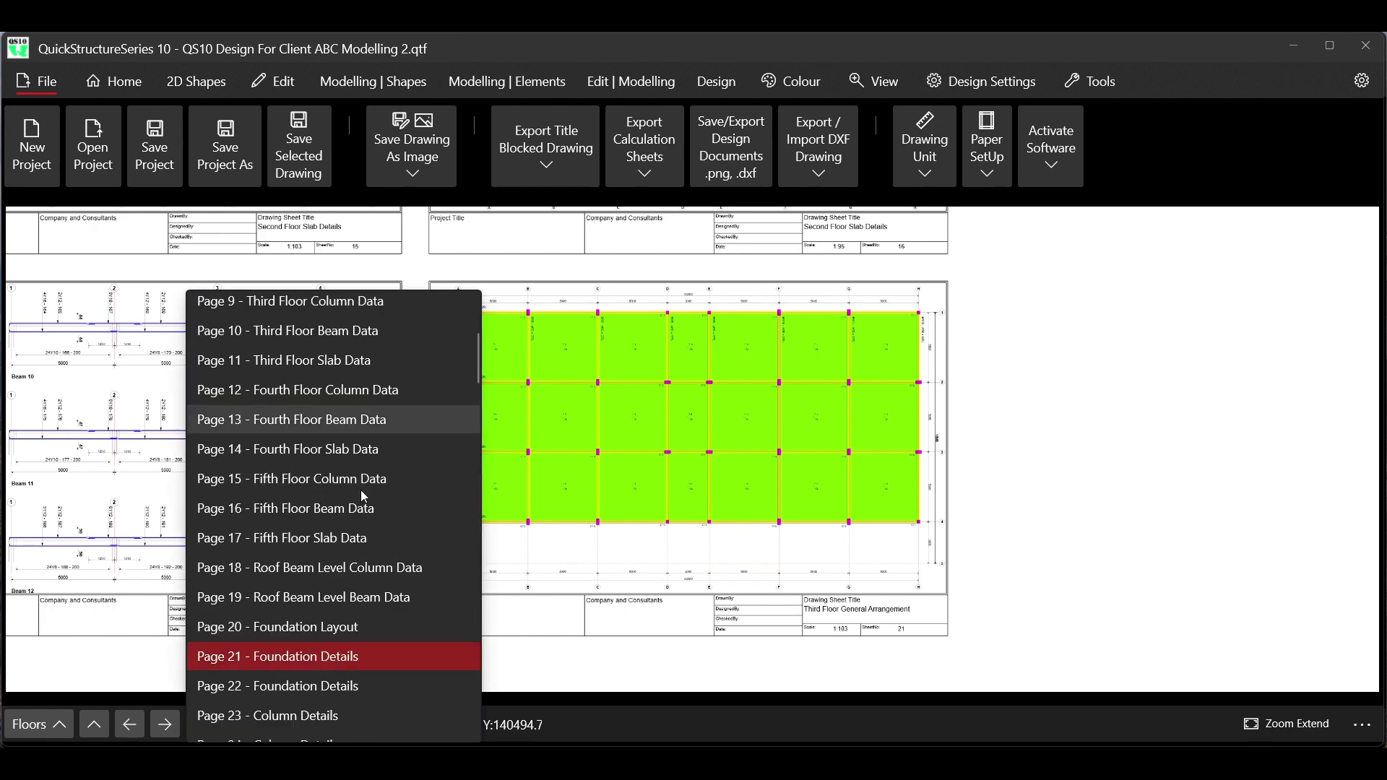
scroll(363, 496, "down", 5)
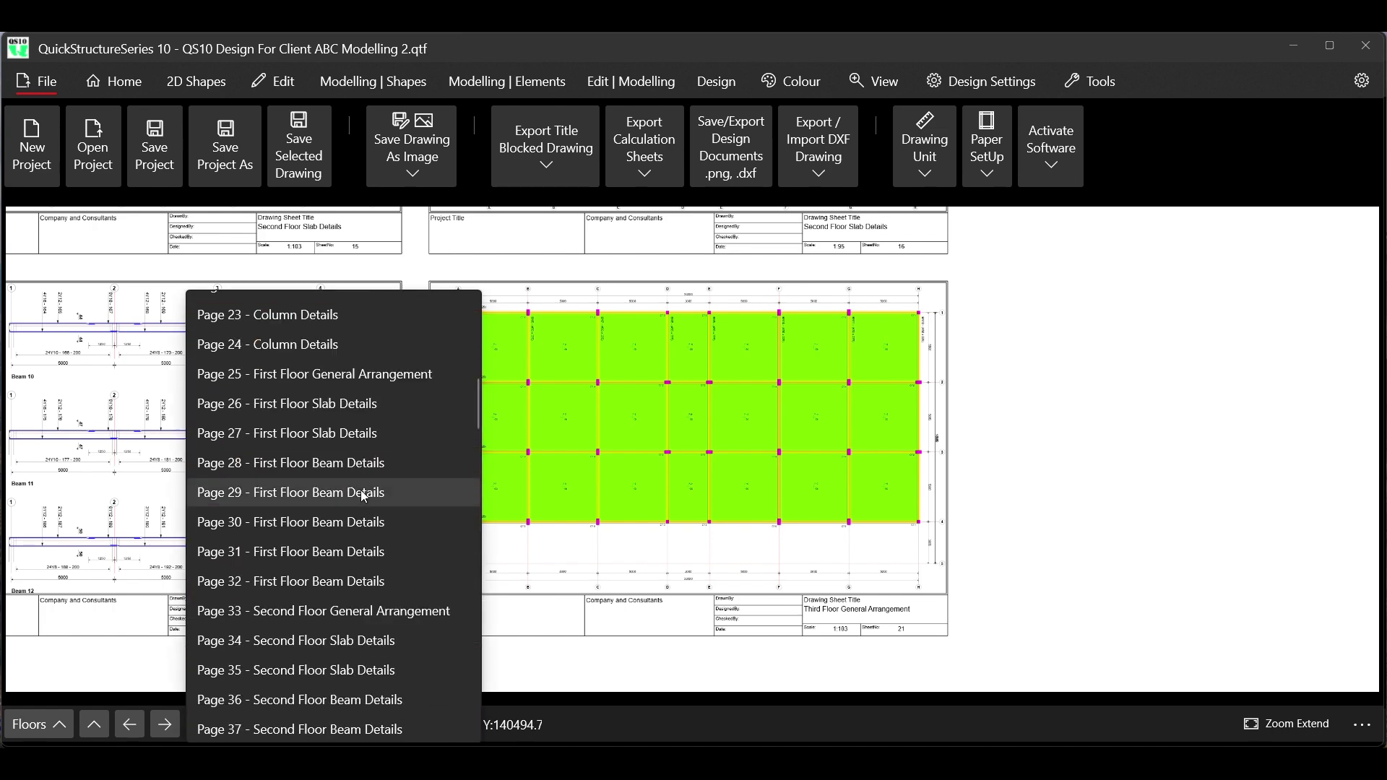
scroll(363, 496, "down", 4)
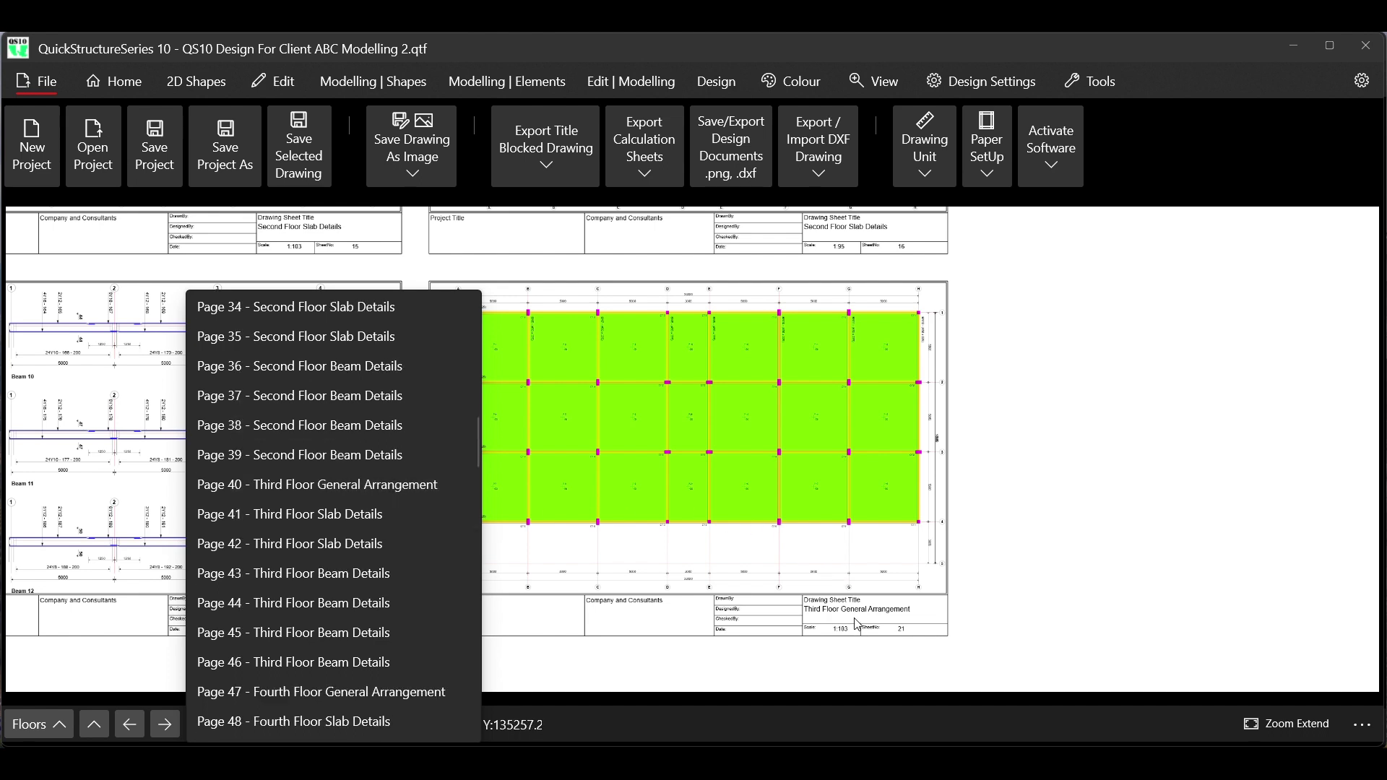
left_click(318, 485)
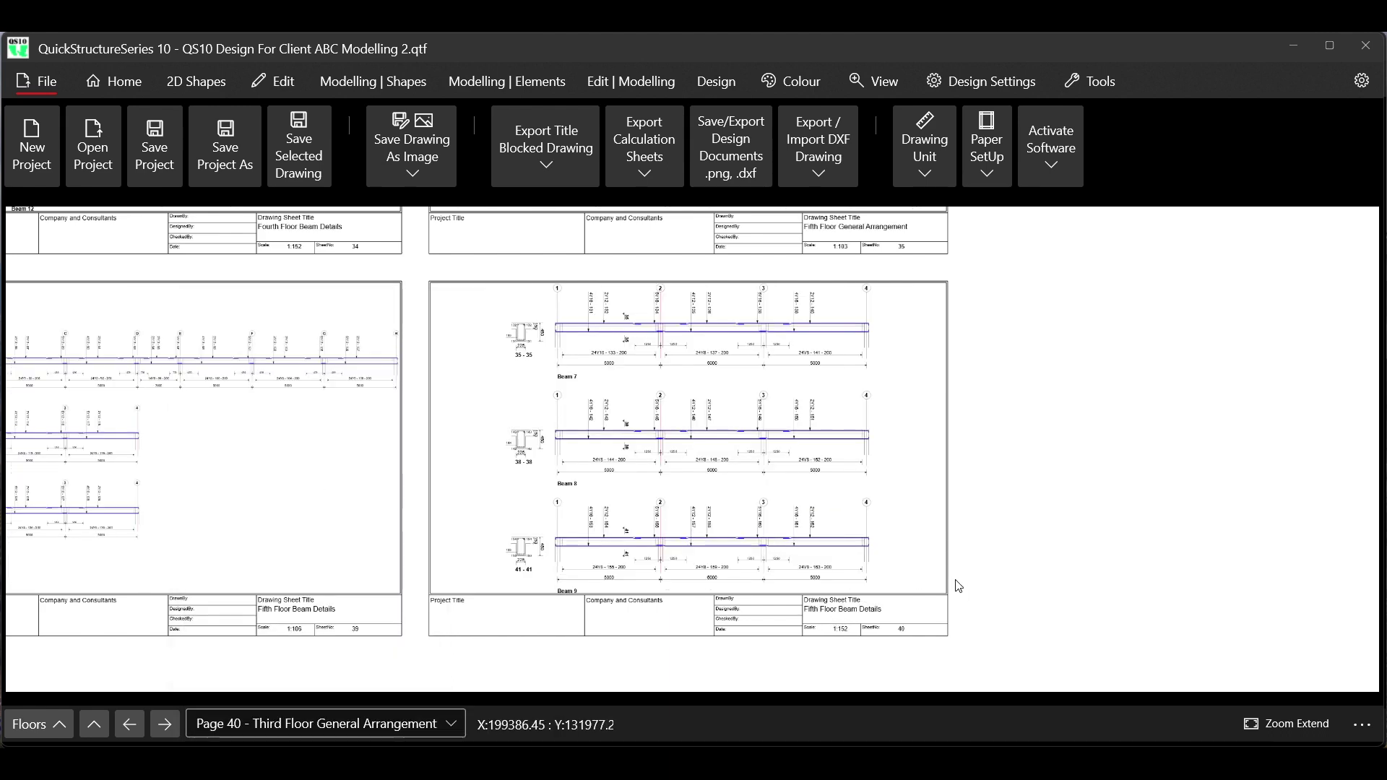
Examine the first displayed page's drawing sheet title and sheet number in its title block
scroll(946, 586, "down", 4)
scroll(957, 591, "down", 3)
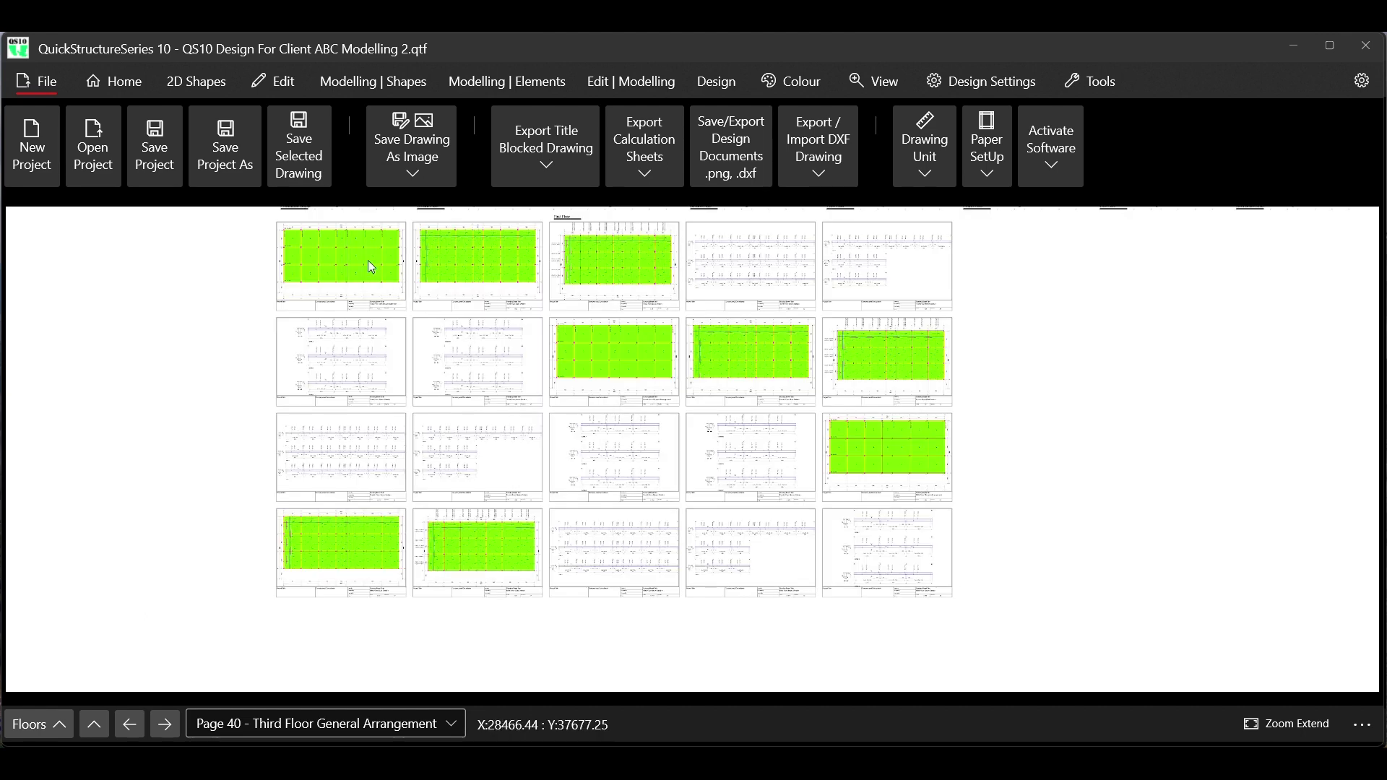
scroll(384, 300, "up", 5)
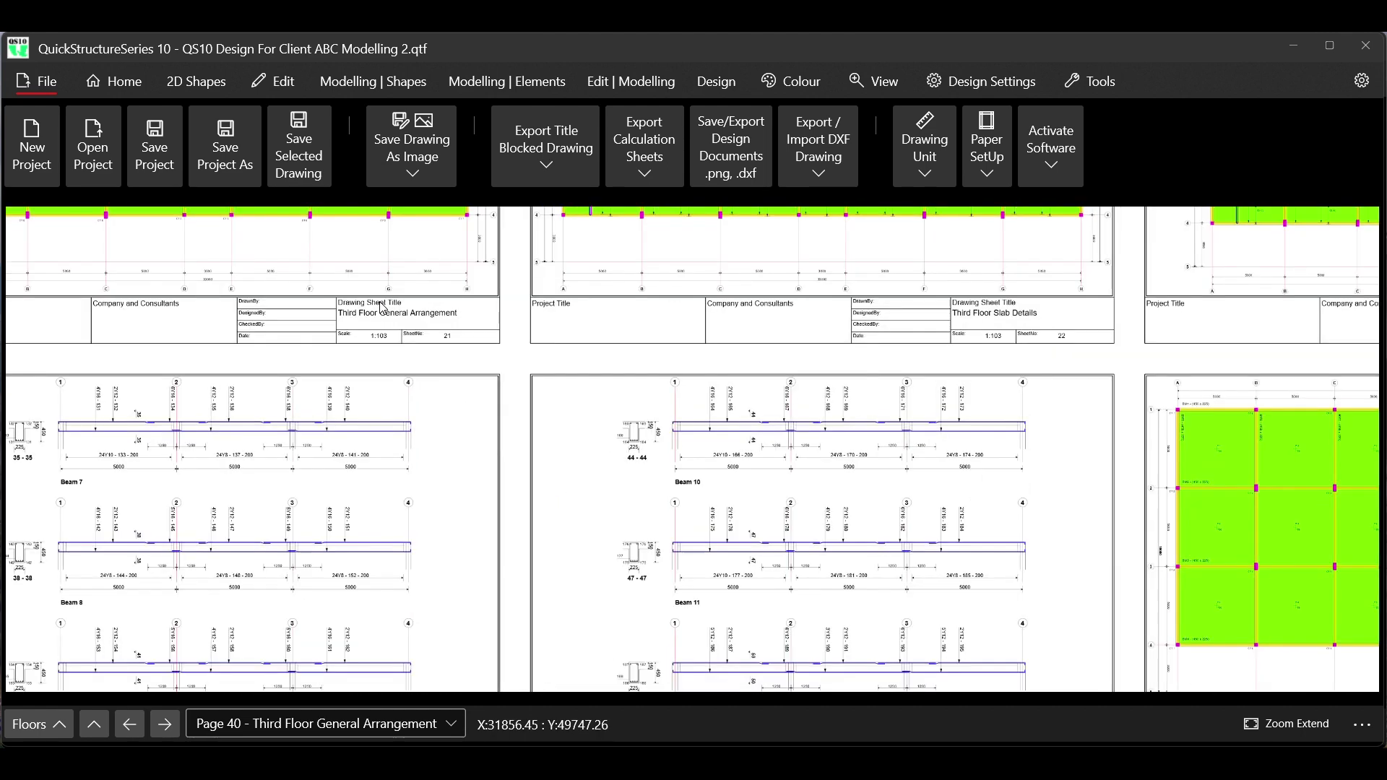
scroll(397, 315, "down", 1)
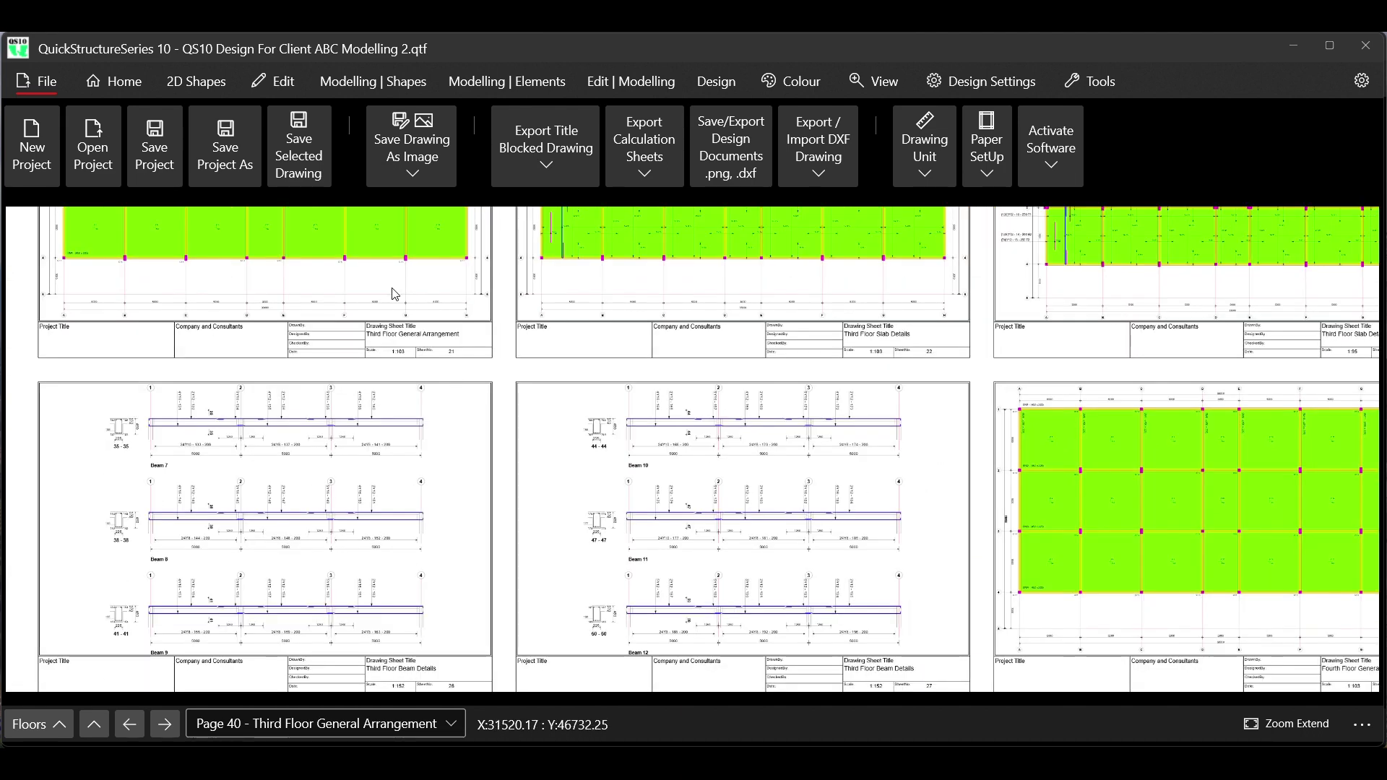
scroll(397, 315, "up", 1)
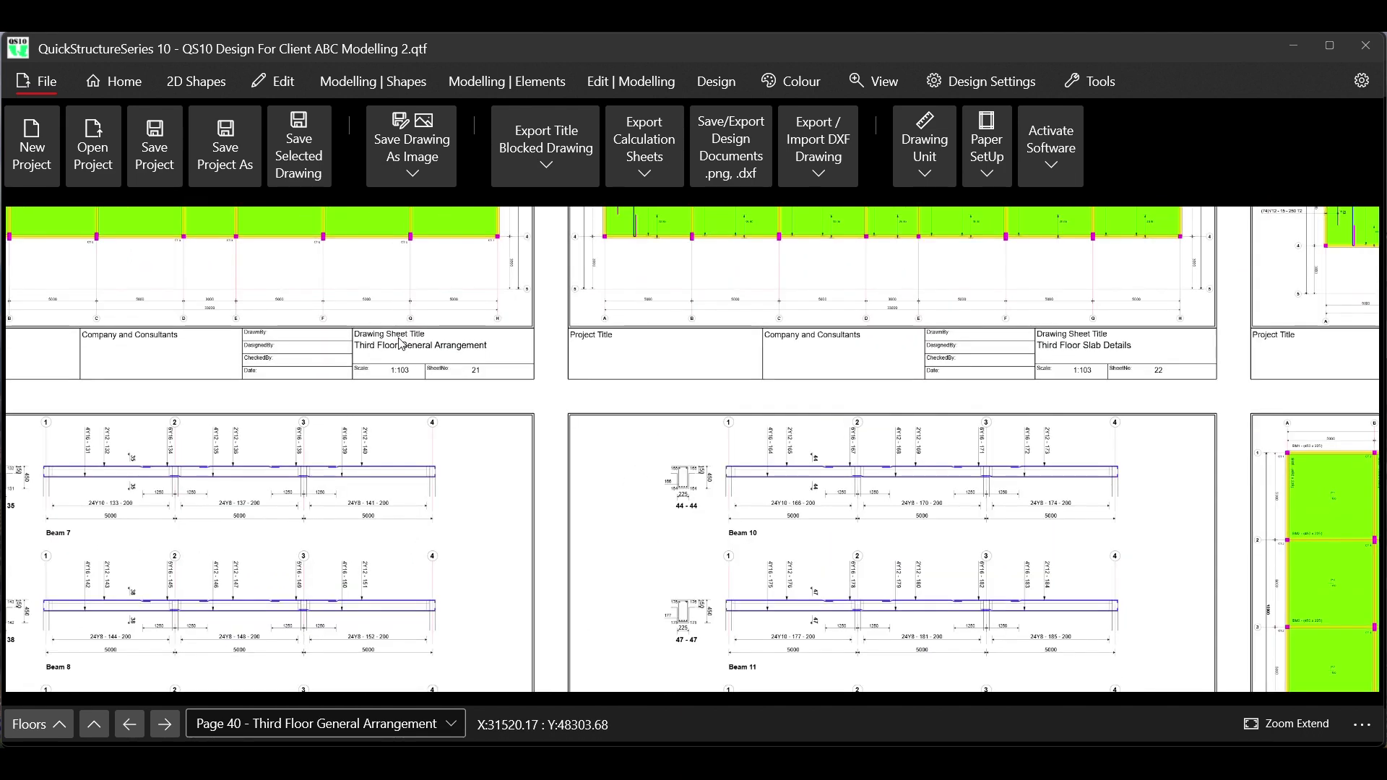
Set the displayed title-blocked pages to start from Page 41 - Third Floor Slab Details
left_click(409, 721)
scroll(386, 582, "down", 3)
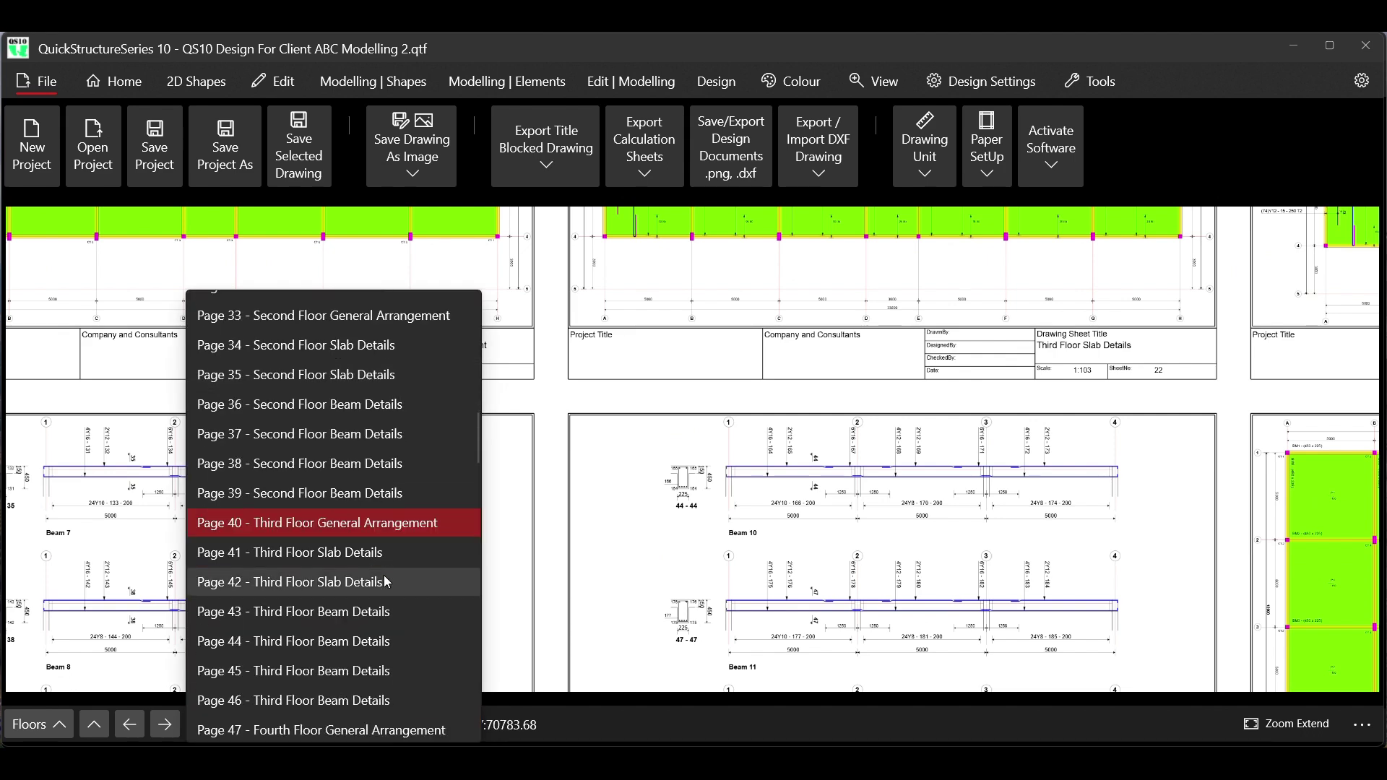
left_click(349, 553)
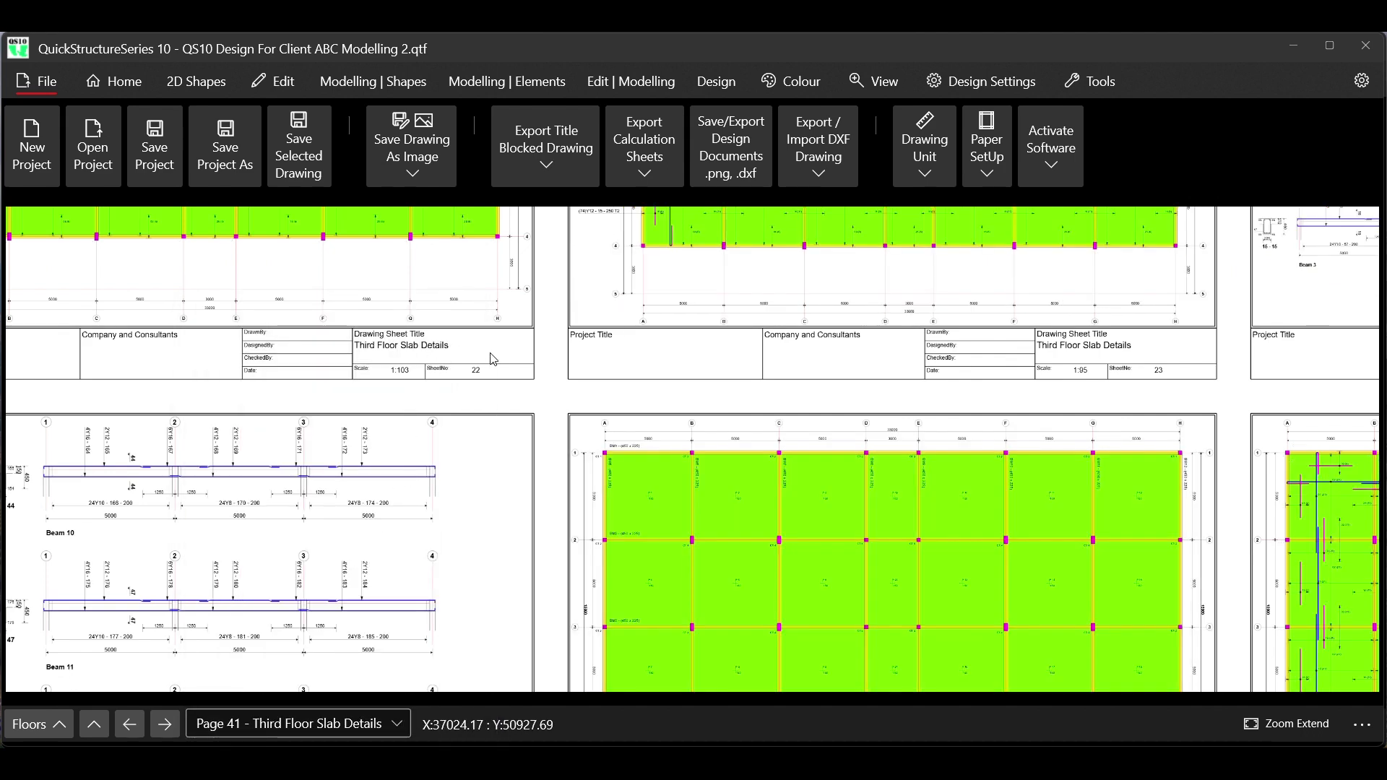
scroll(428, 361, "down", 6)
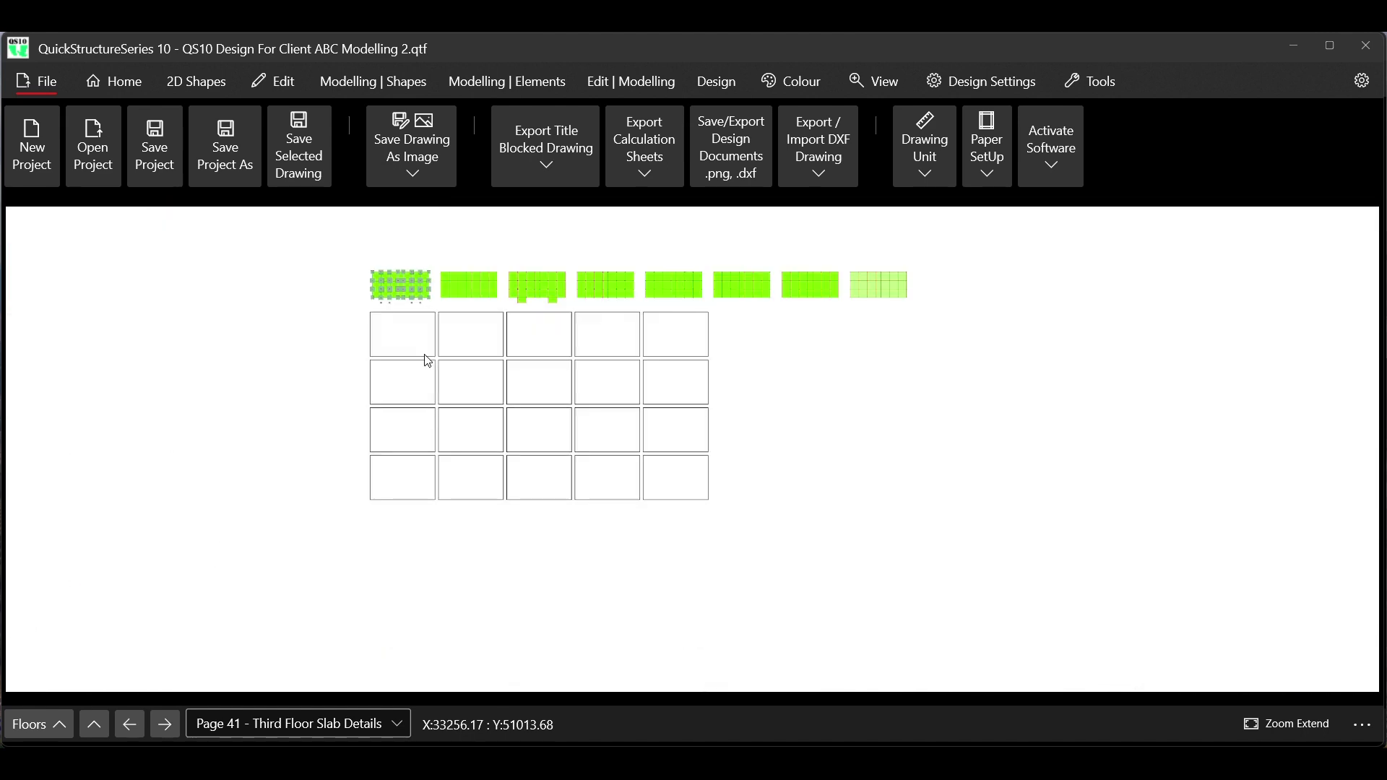
scroll(448, 351, "up", 2)
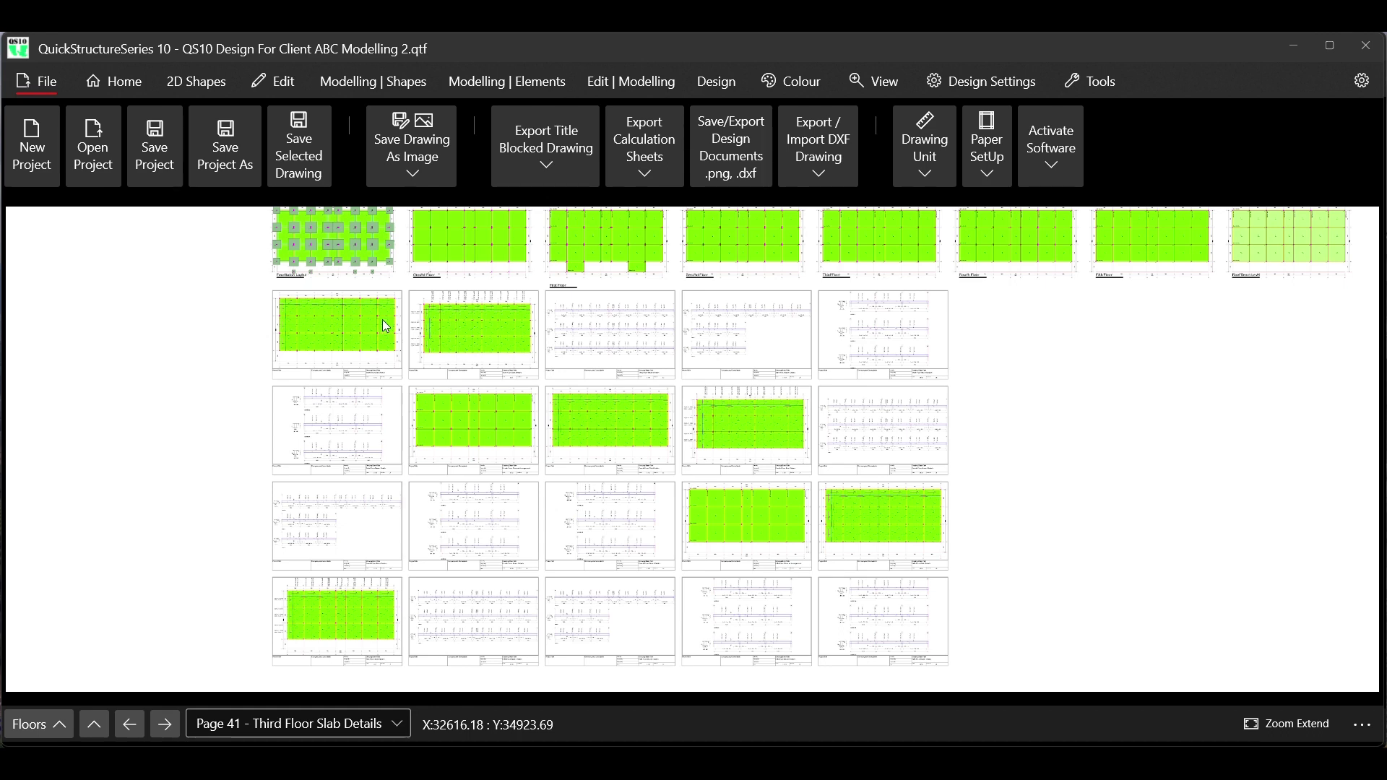
Start exporting the displayed title-blocked drawings as image files, taking the existing QS10 DESIGN DRAWING P21_40 file name as the base name
left_click(653, 170)
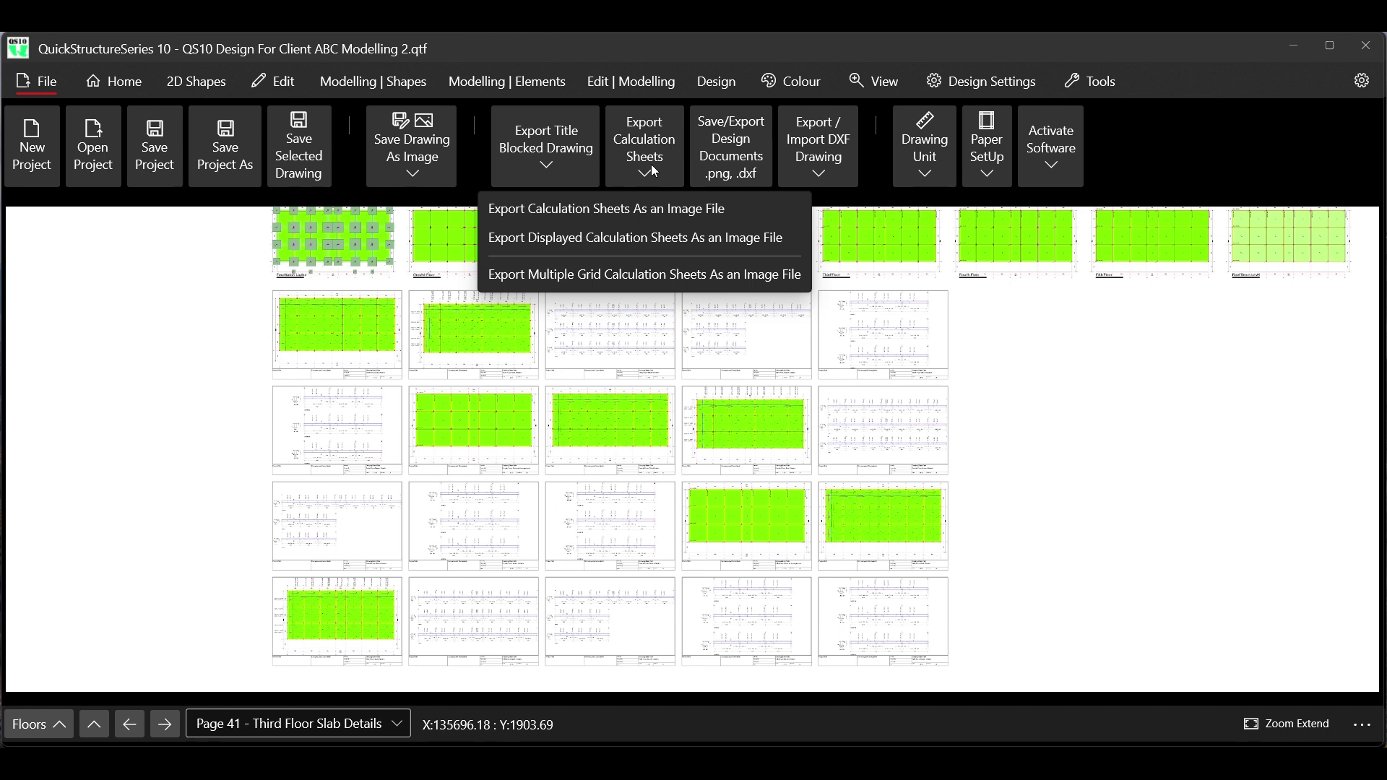
left_click(652, 170)
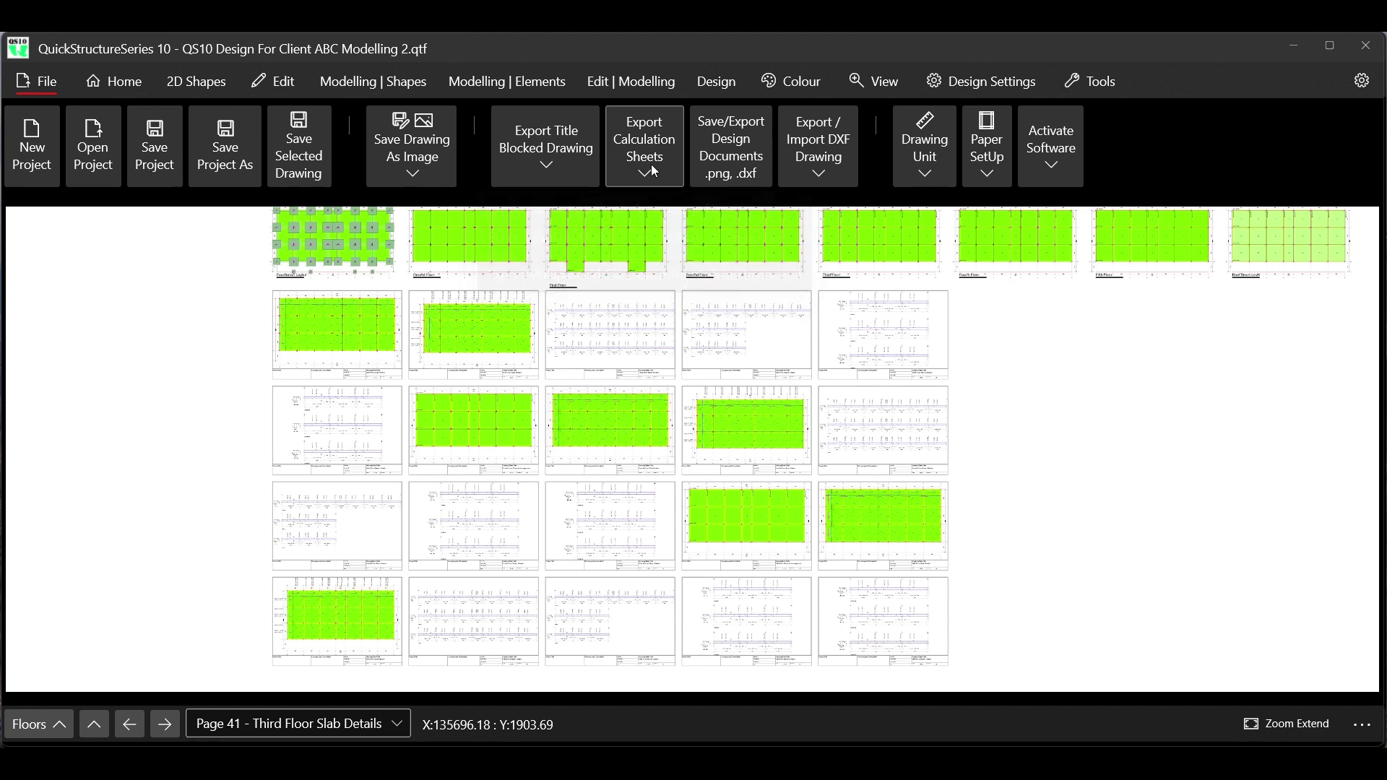
left_click(558, 162)
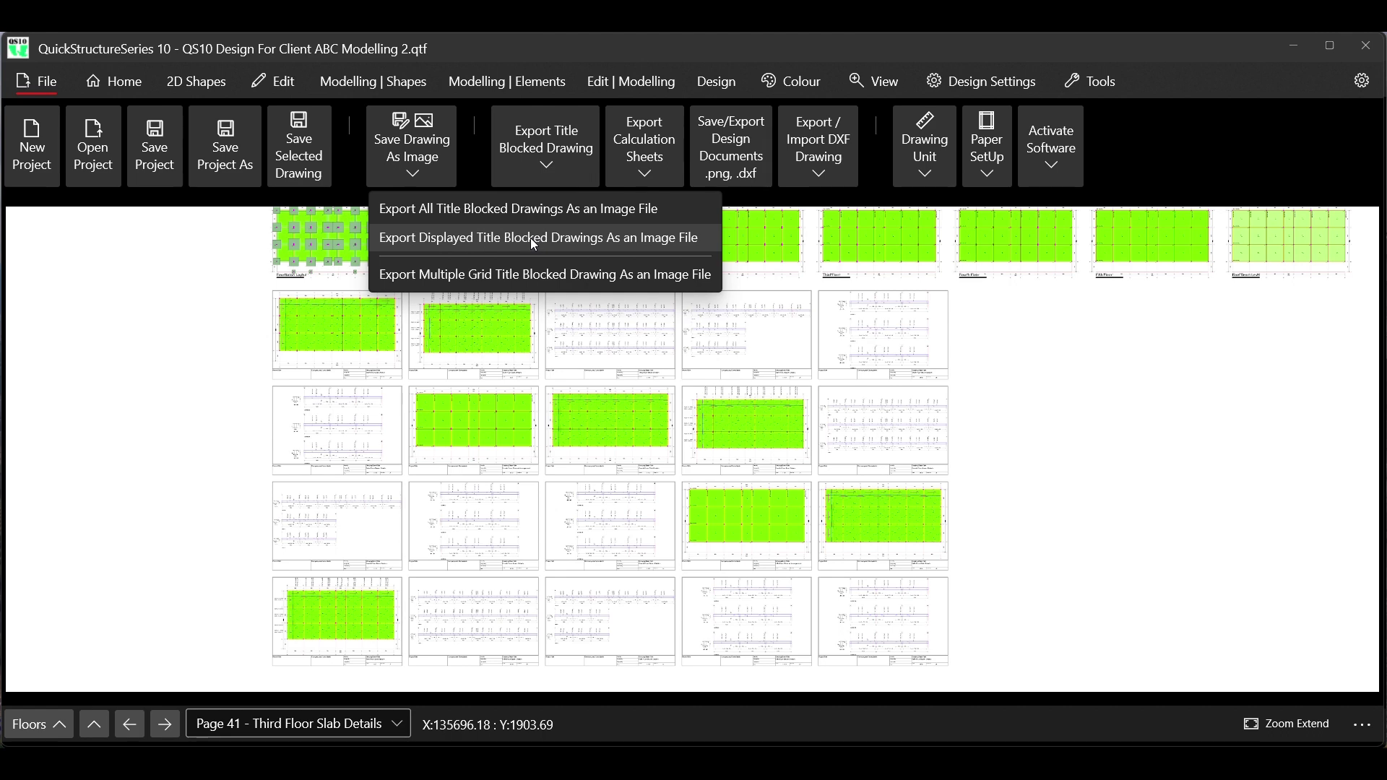
left_click(530, 238)
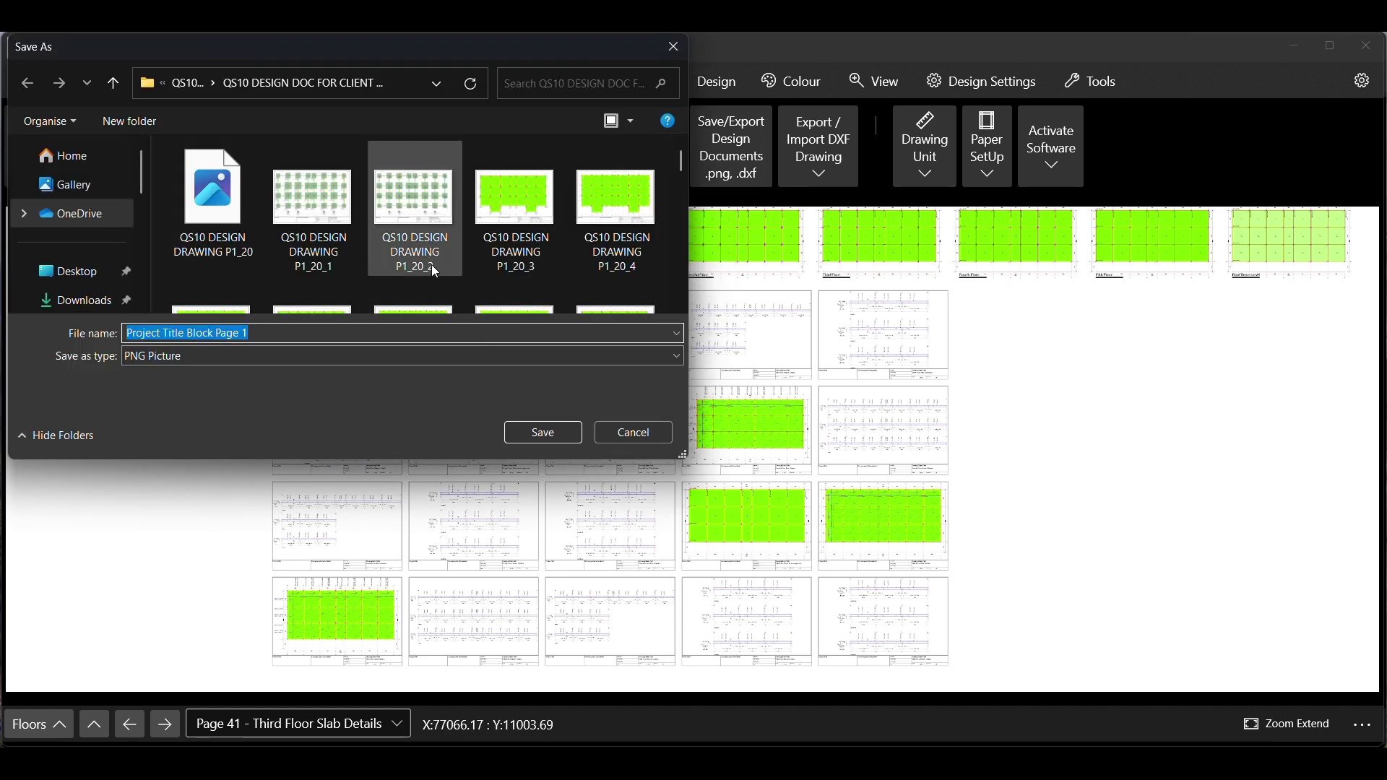
scroll(463, 245, "down", 5)
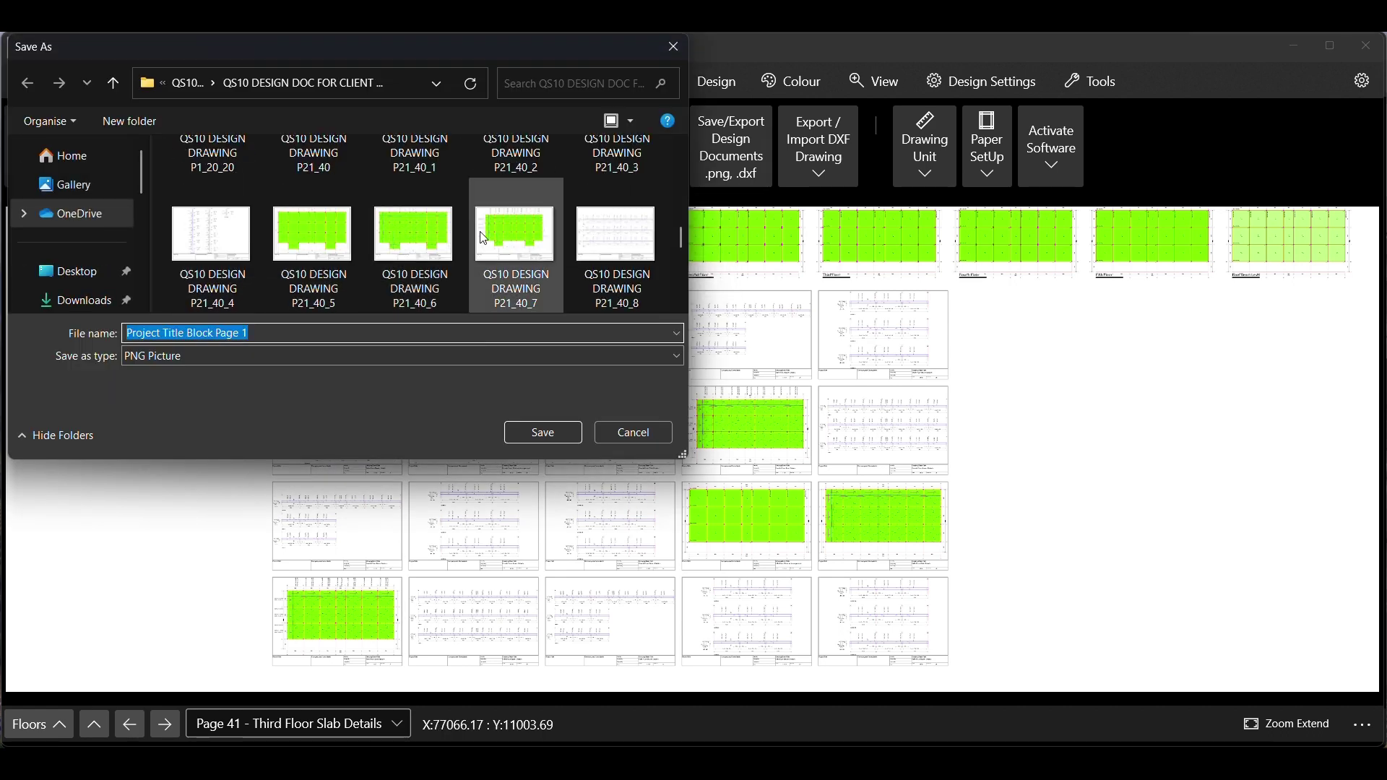
scroll(593, 280, "up", 1)
left_click(593, 279)
scroll(593, 280, "down", 4)
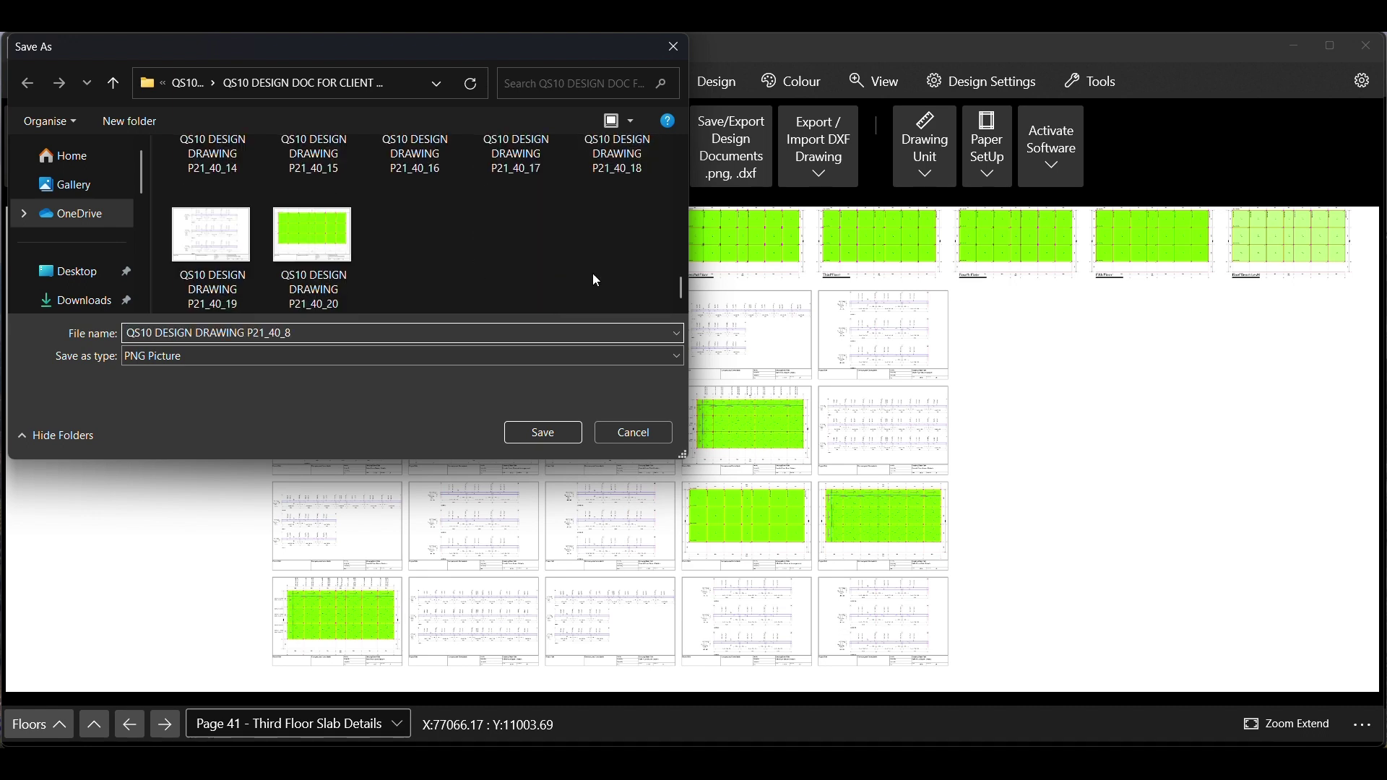
scroll(587, 252, "up", 1)
left_click_drag(683, 280, 682, 234)
left_click(322, 244)
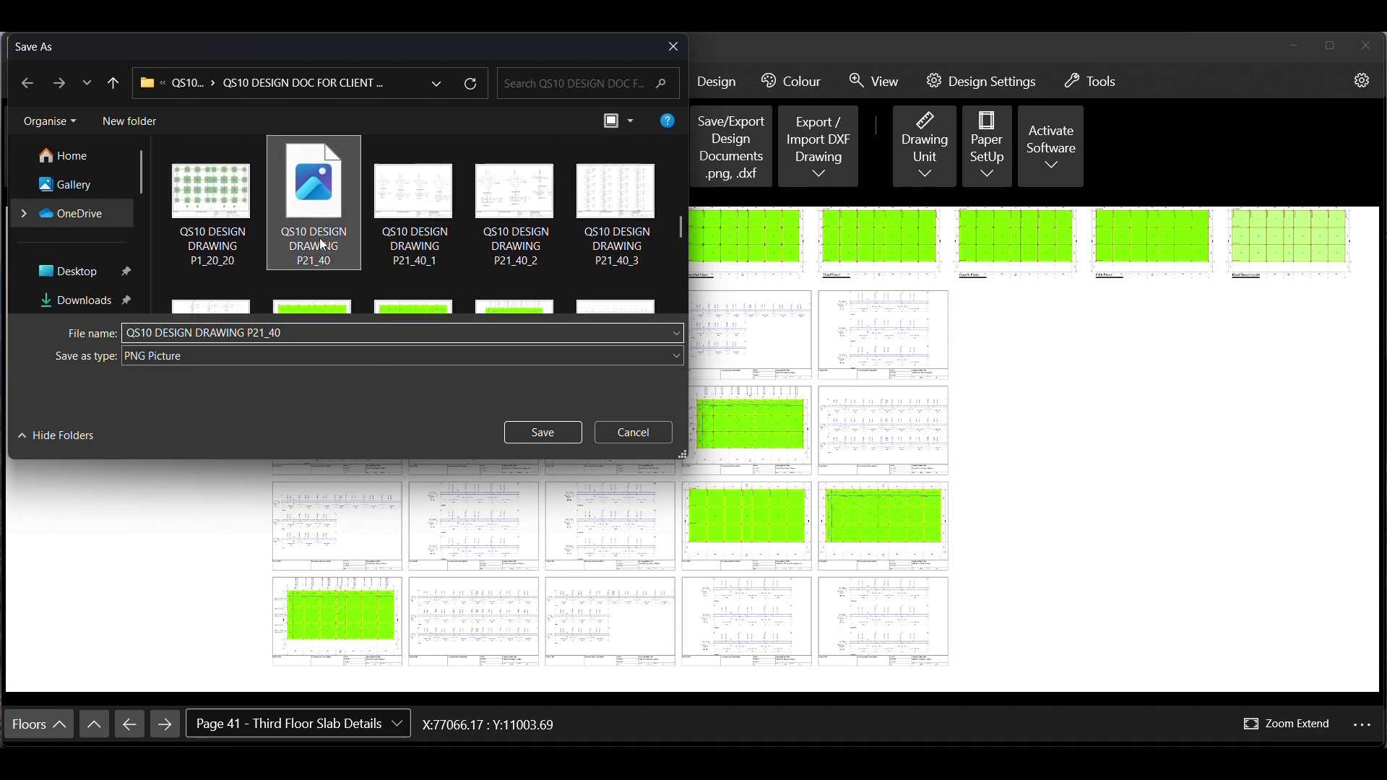
Name the PNG export QS10 DESIGN DRAWING P41_60 and save it in the PAGE 1_20 folder
double_click(268, 333)
left_click(267, 333)
double_click(267, 333)
type("P41-")
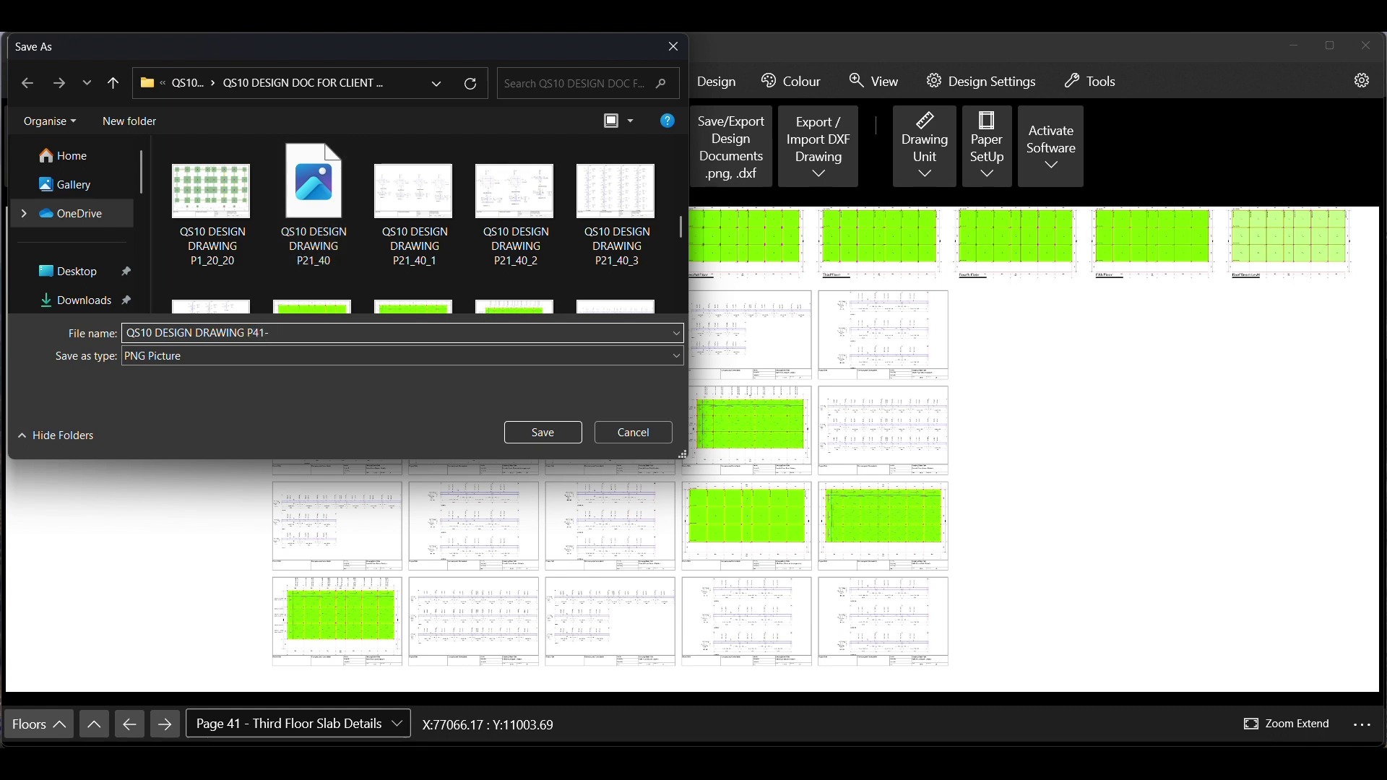
key("BackSpace")
type("_60")
left_click(554, 432)
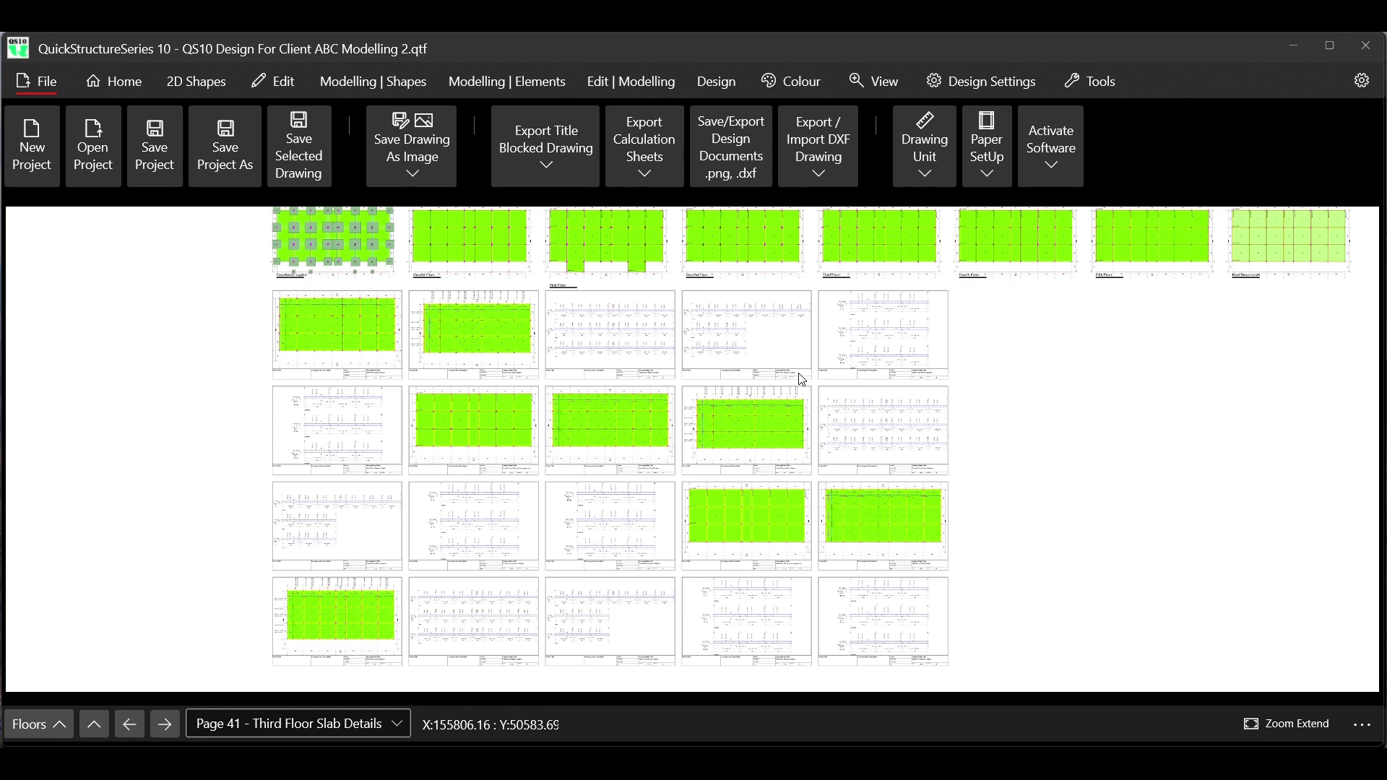
Check the exported P41_60 drawing images in the PAGE 1_20 folder, and return to the project drawing
left_click(543, 164)
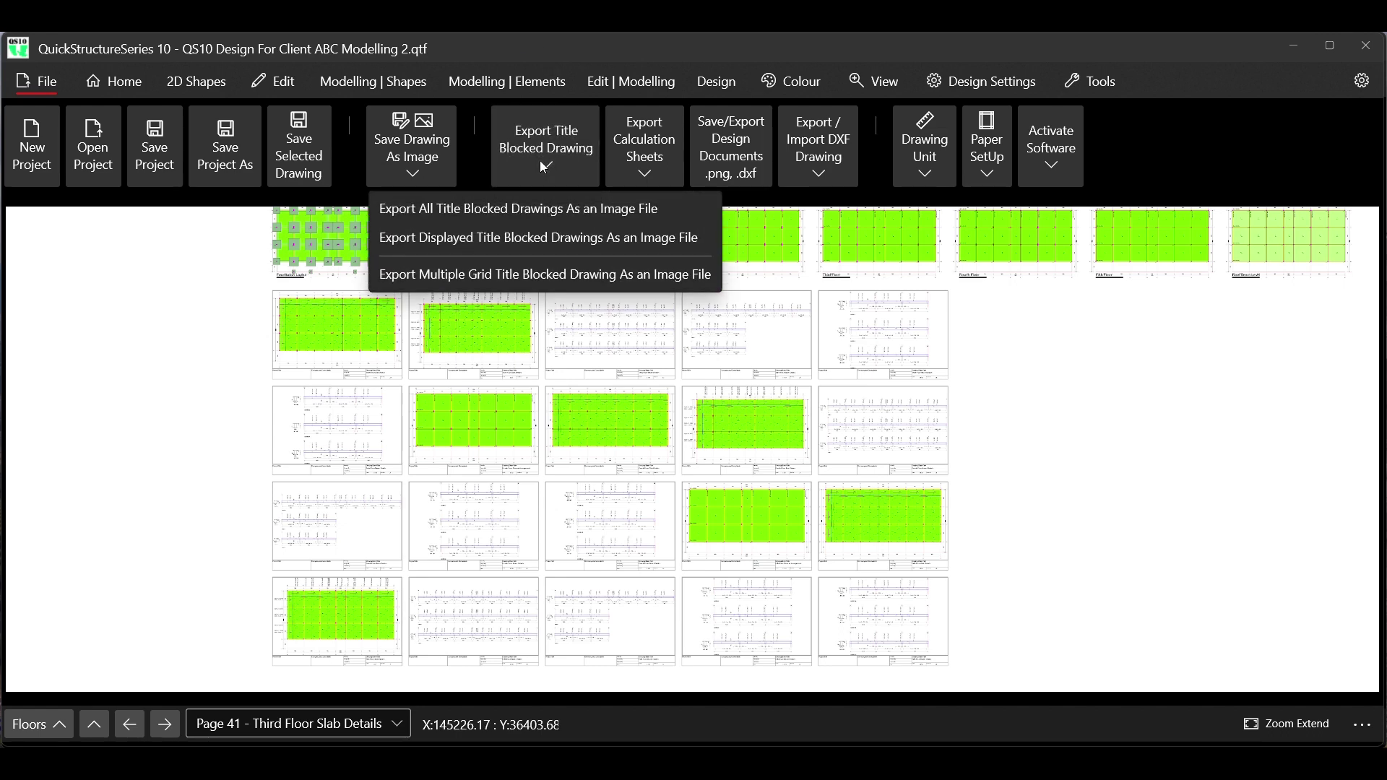
left_click(541, 162)
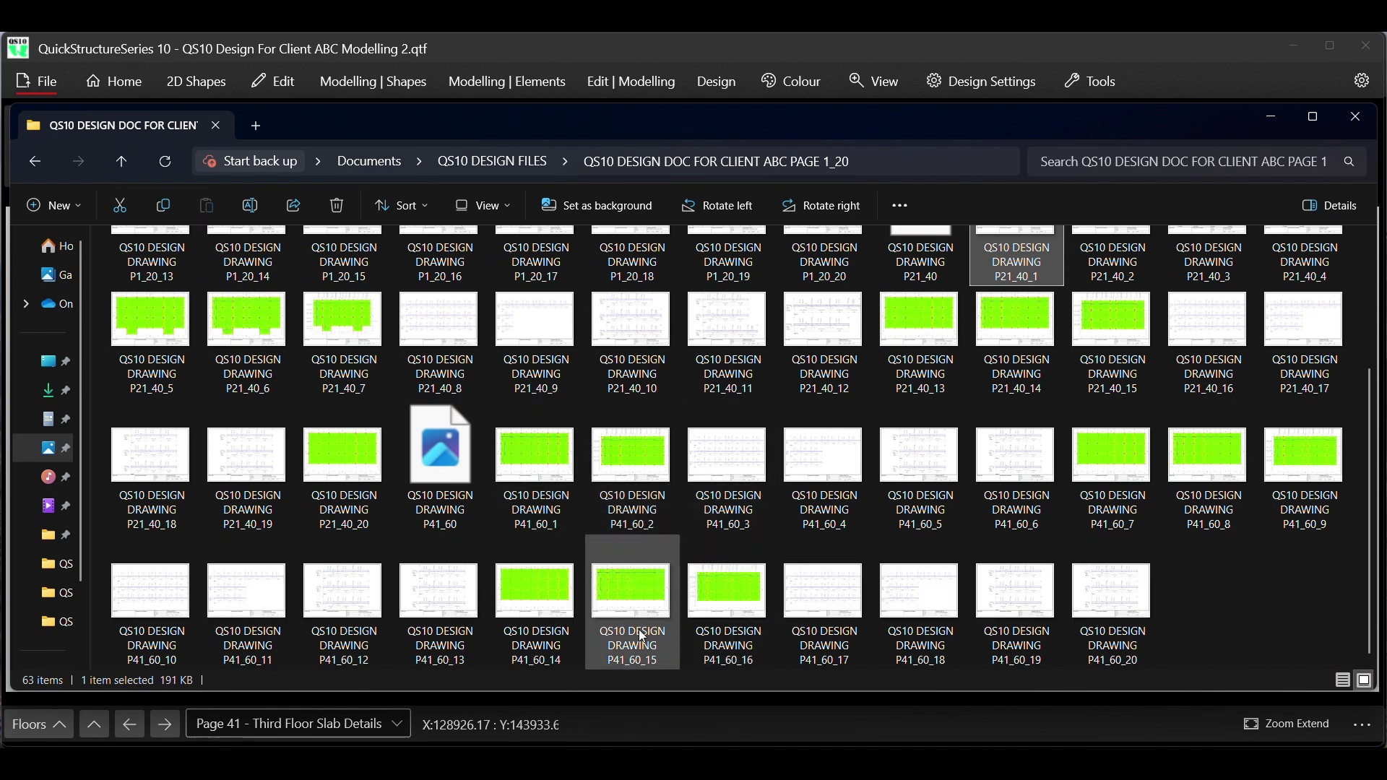
left_click(590, 747)
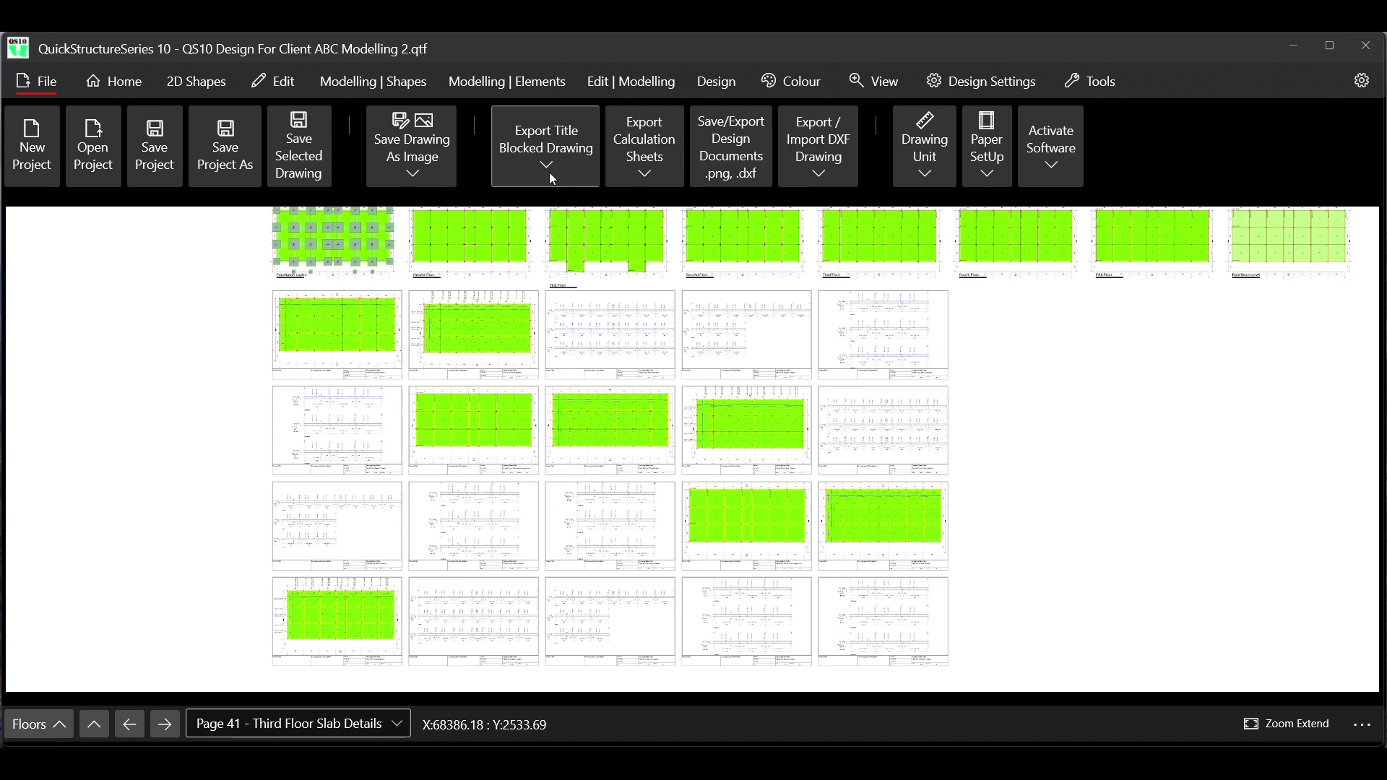
left_click(639, 160)
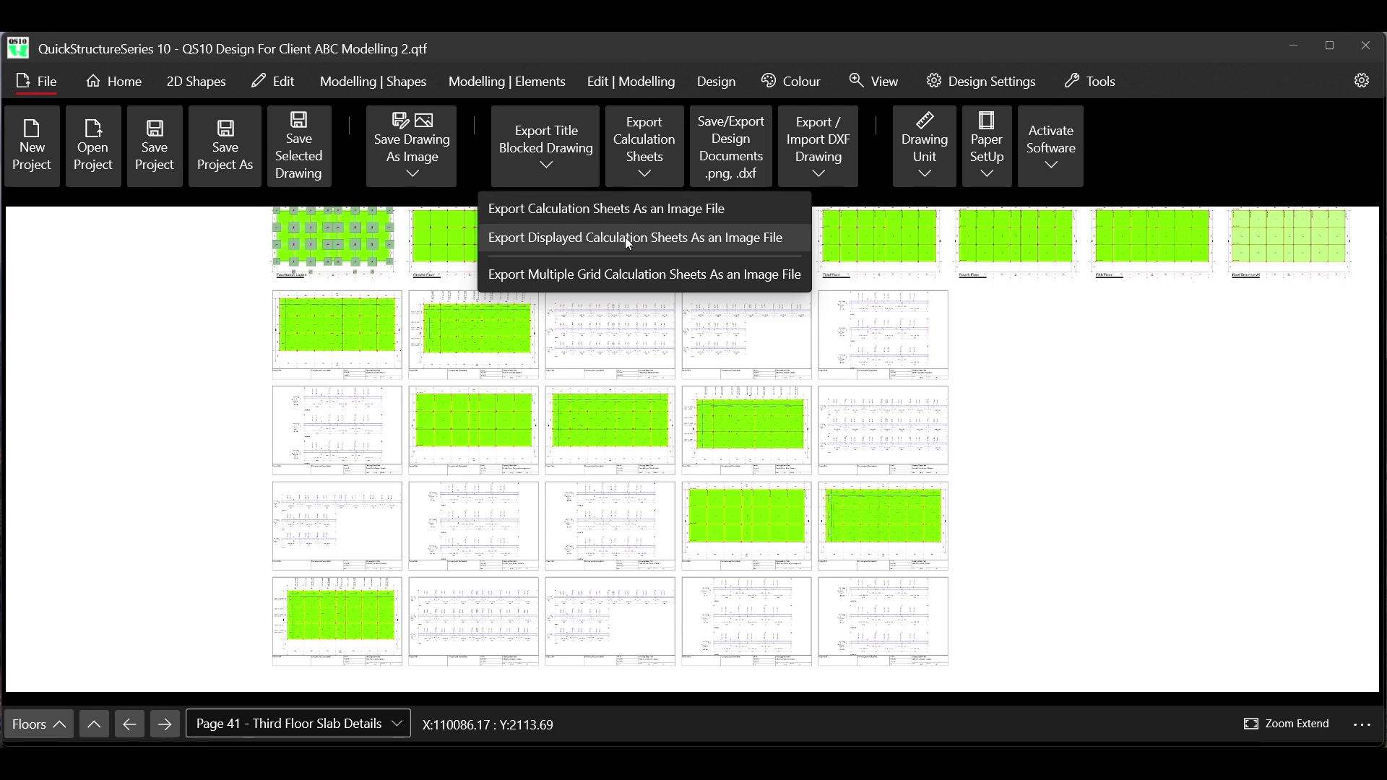
left_click(629, 179)
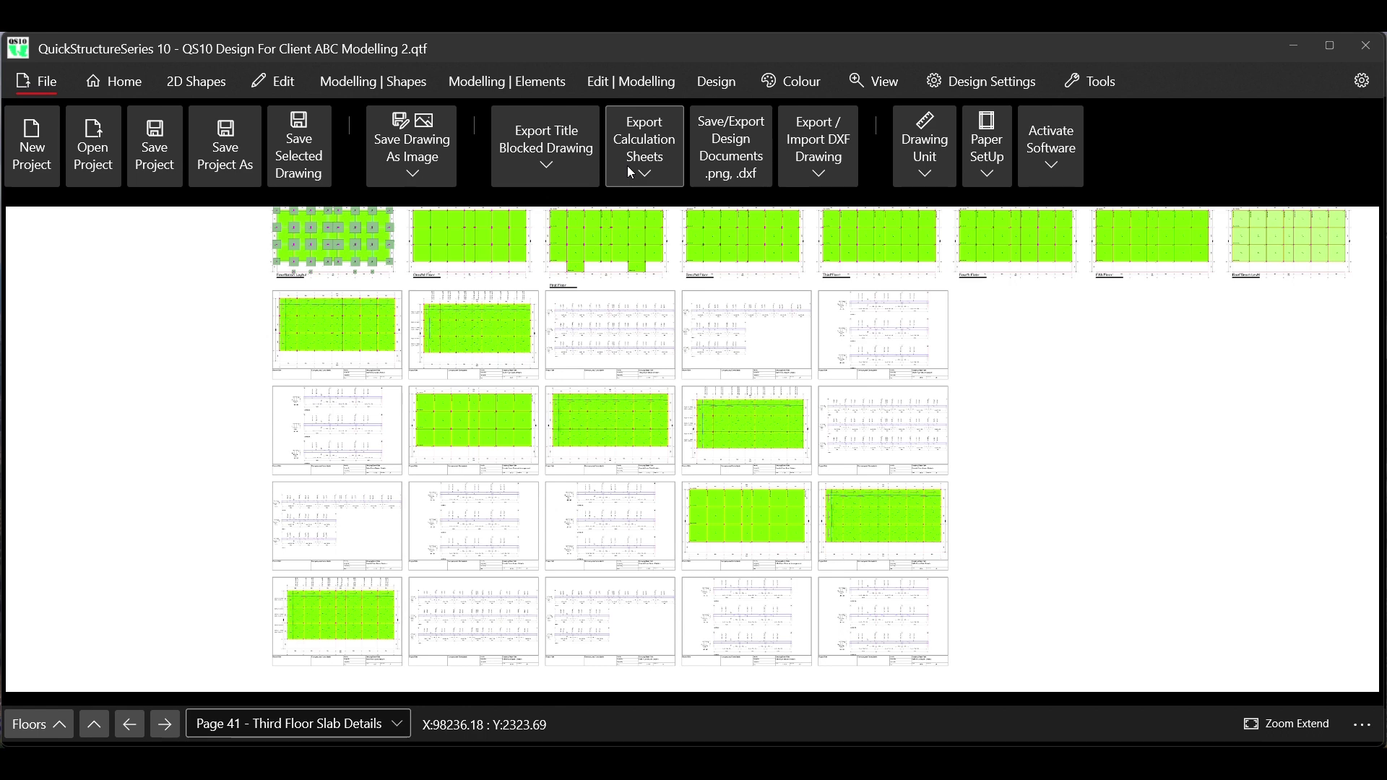
left_click(647, 167)
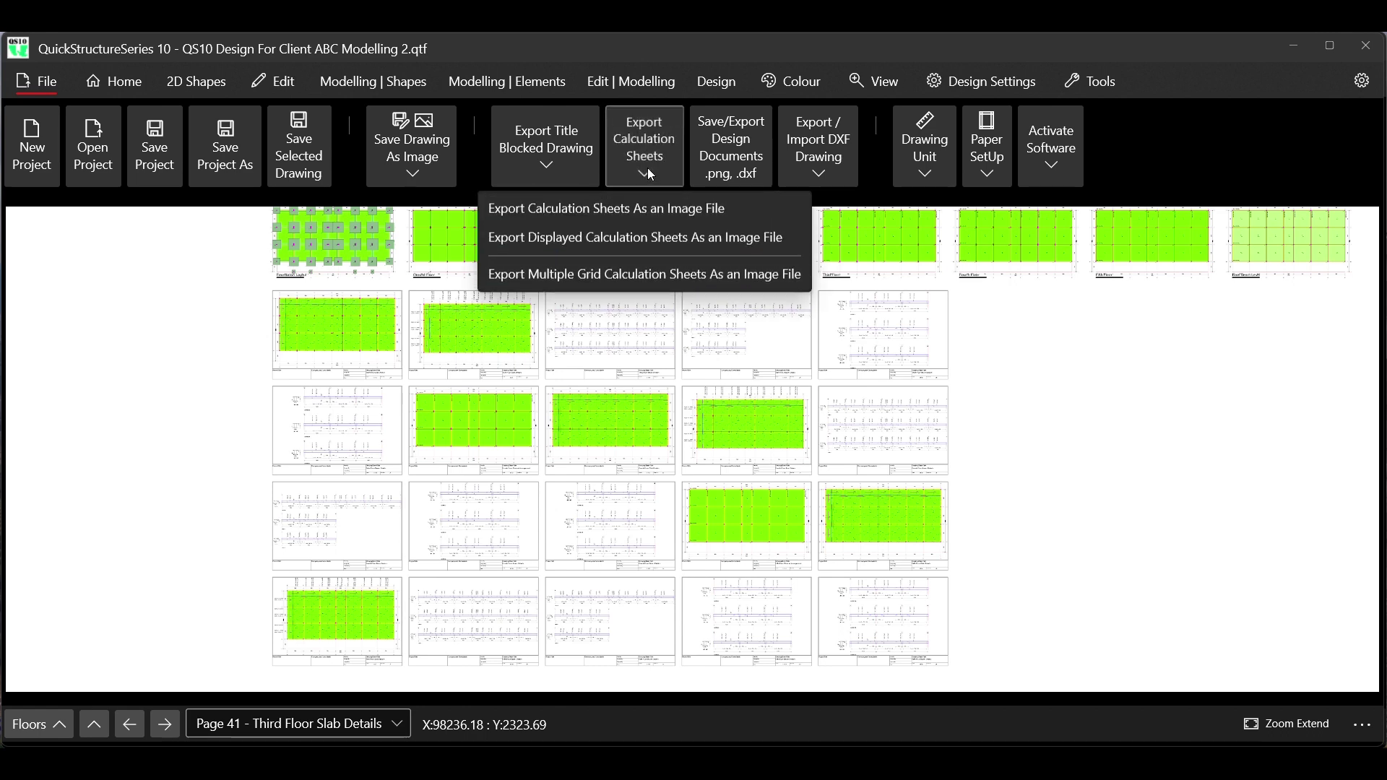
left_click(640, 209)
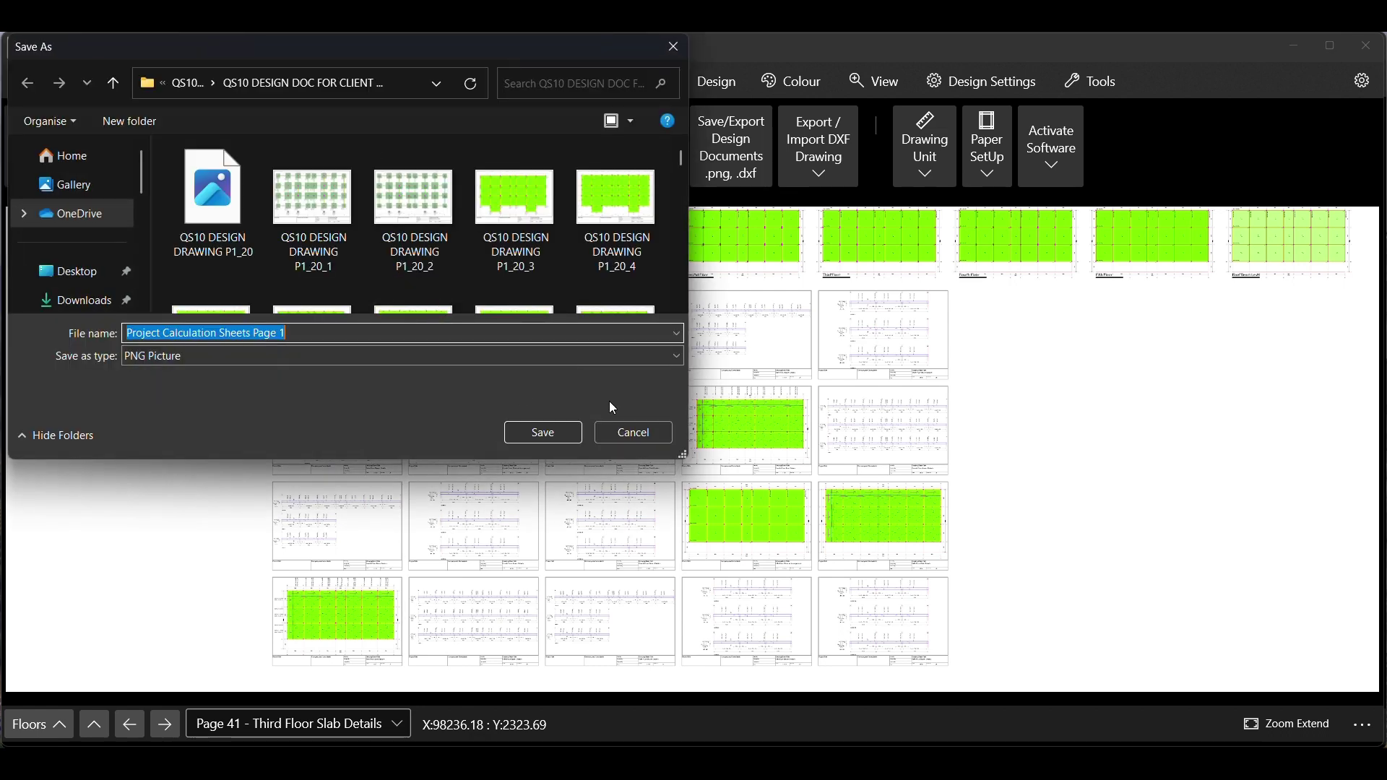
left_click(628, 432)
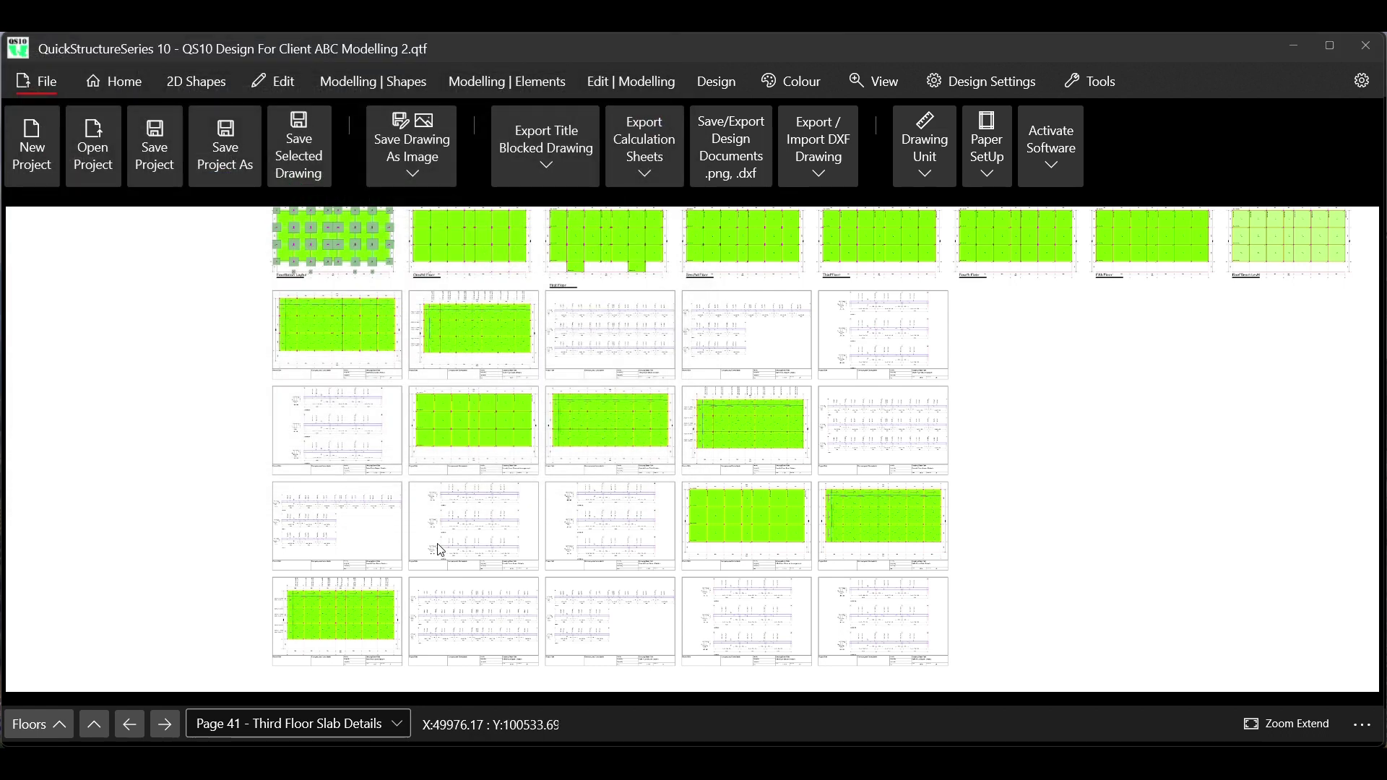
Display the project's calculation sheet list in place of the title-blocked drawing pages
left_click(95, 722)
left_click(218, 236)
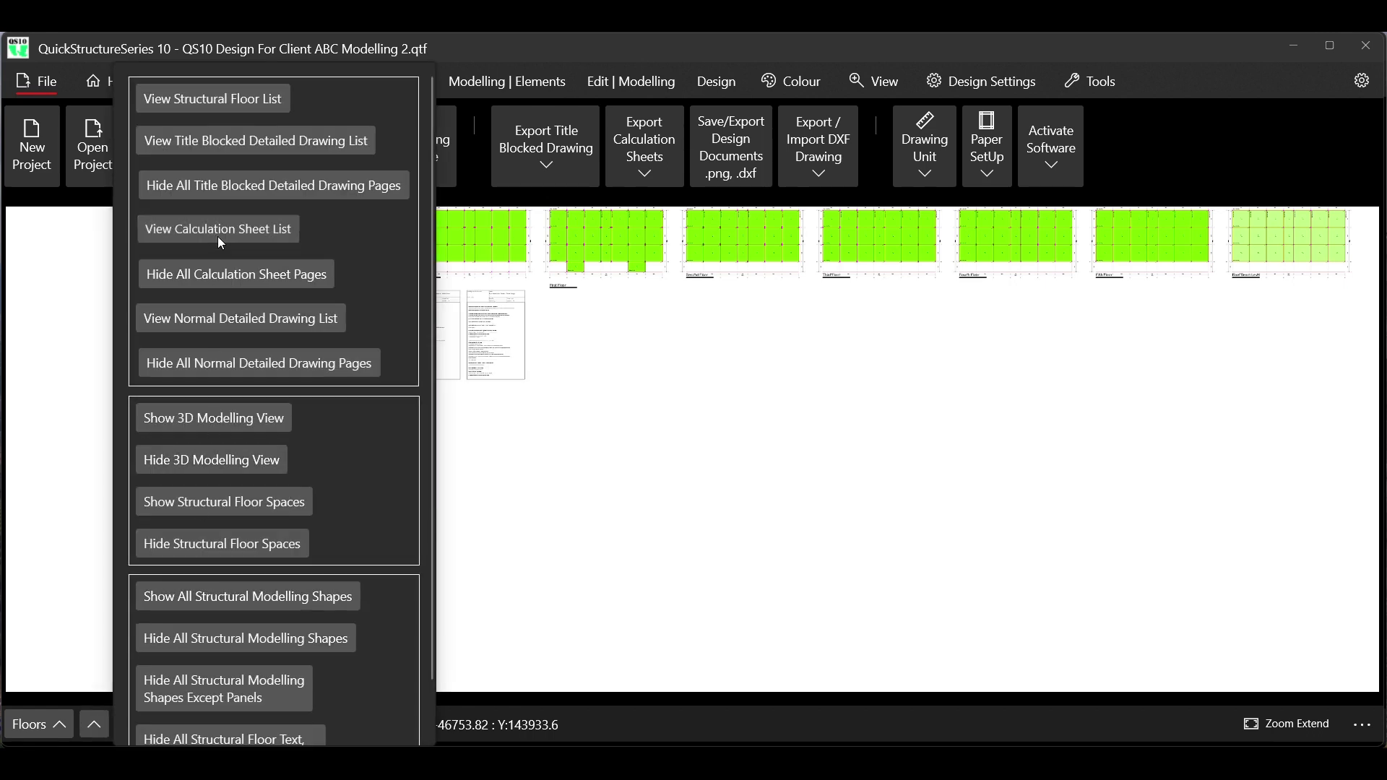
Select Page 1 - Roof Beam Level : Beam 1 - Beam Design in the calculation sheet list
left_click(649, 348)
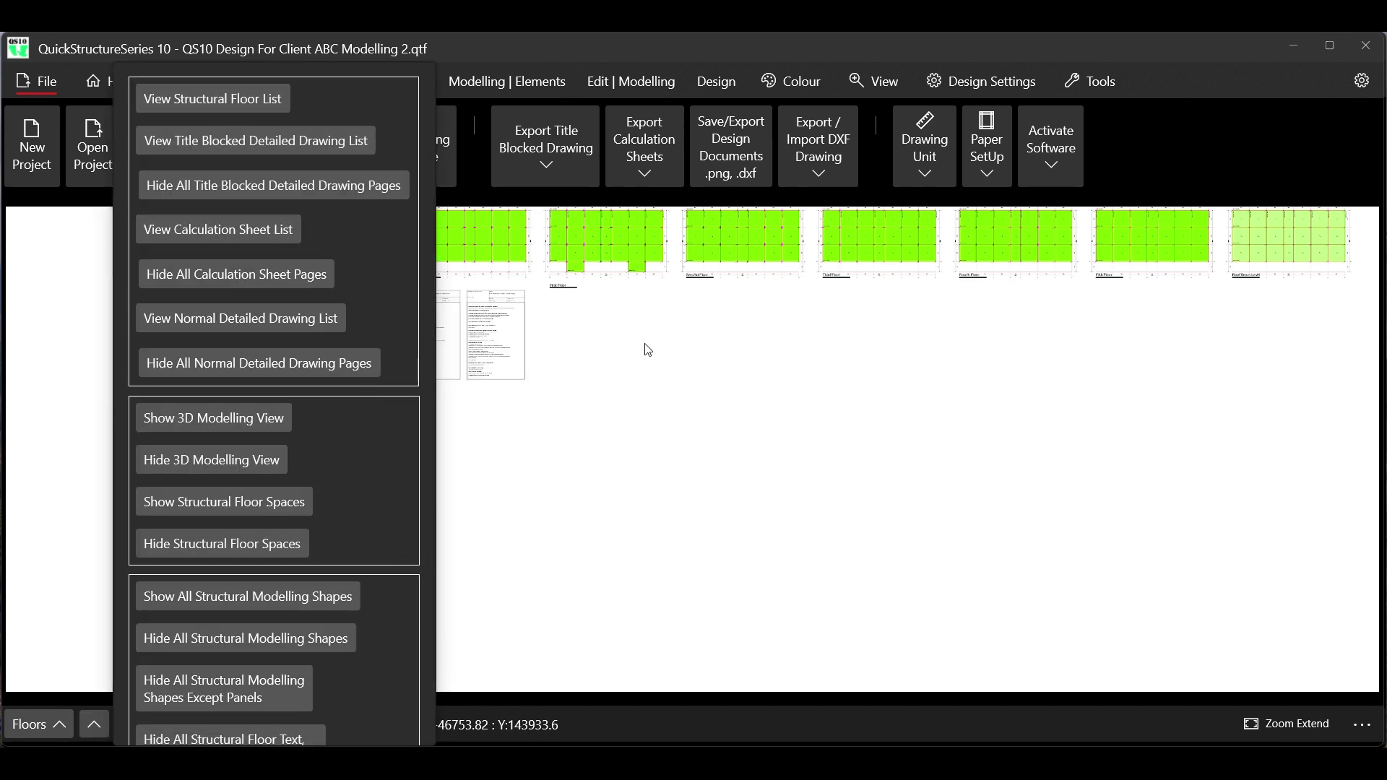
scroll(289, 315, "up", 3)
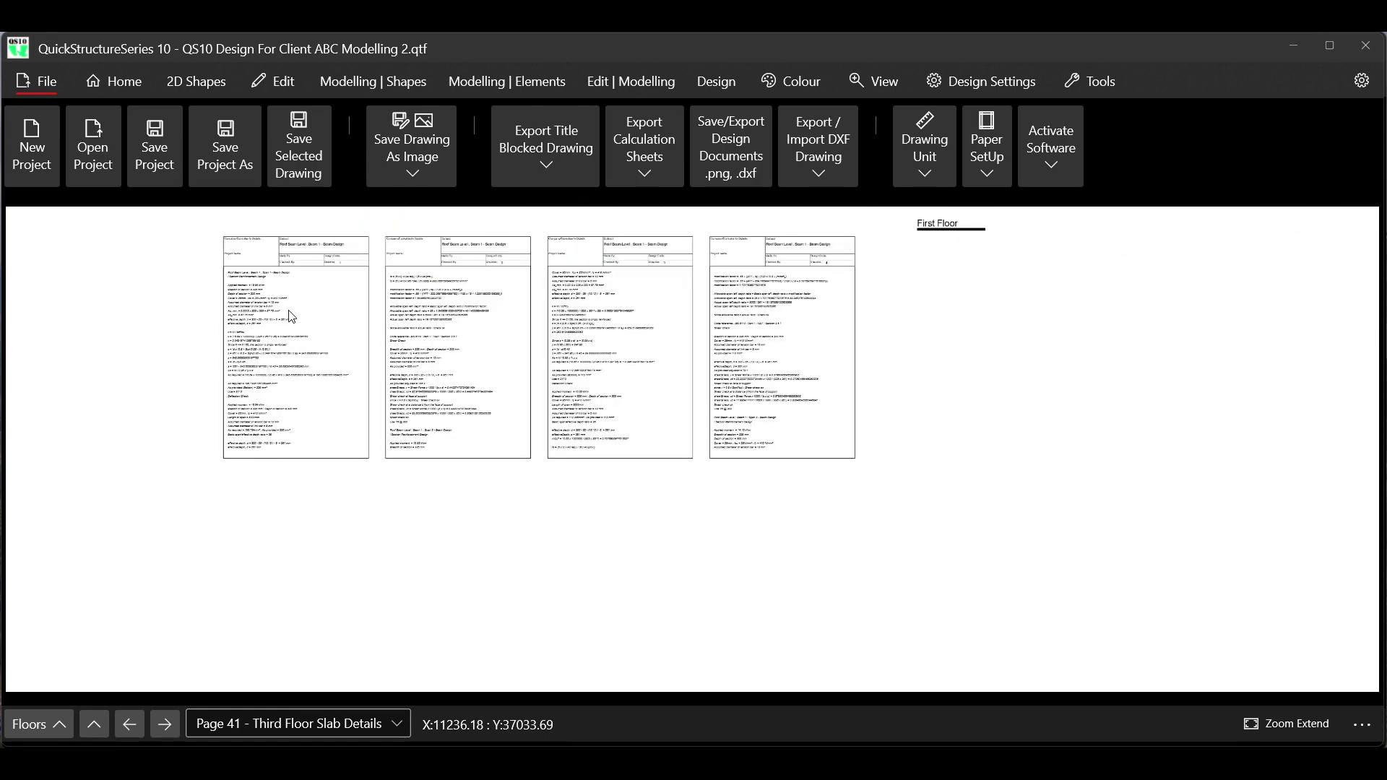
scroll(290, 316, "up", 3)
scroll(224, 259, "down", 3)
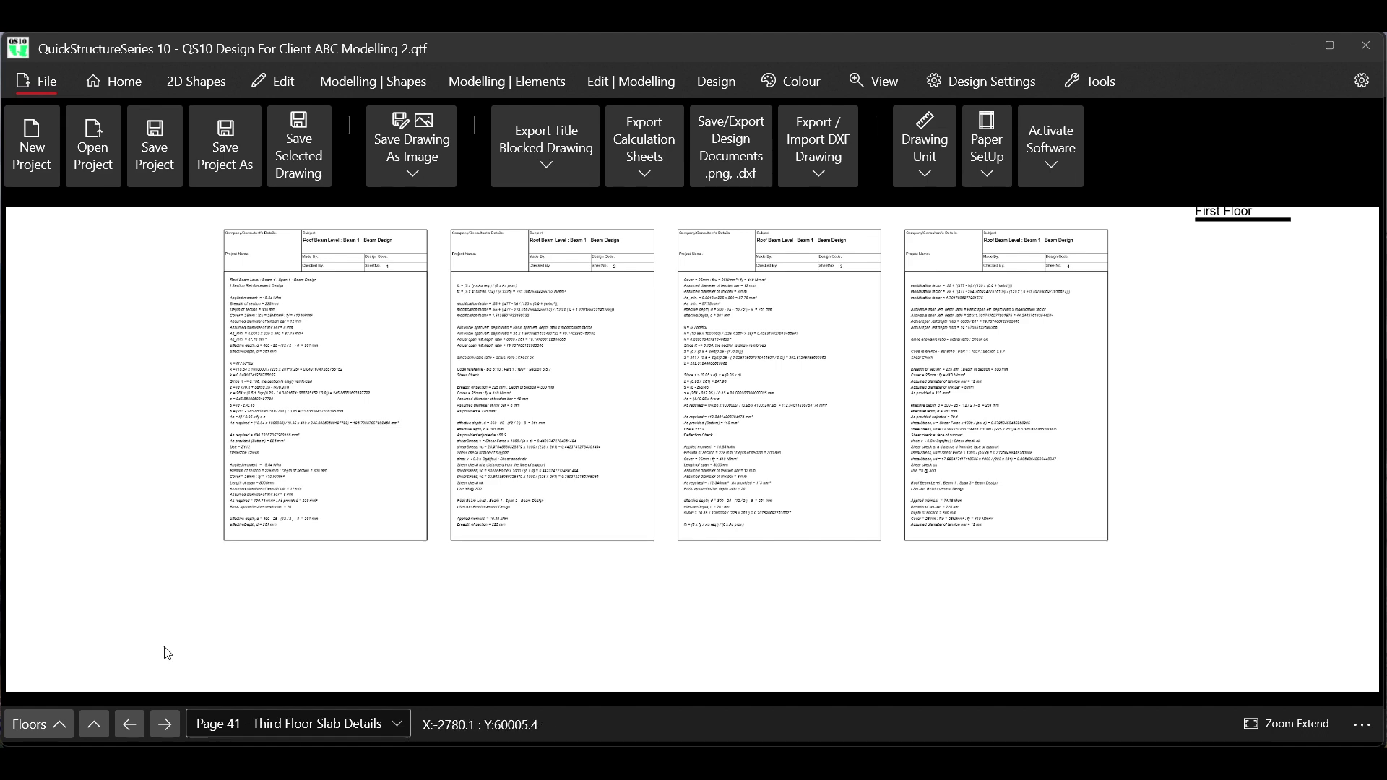
left_click(102, 726)
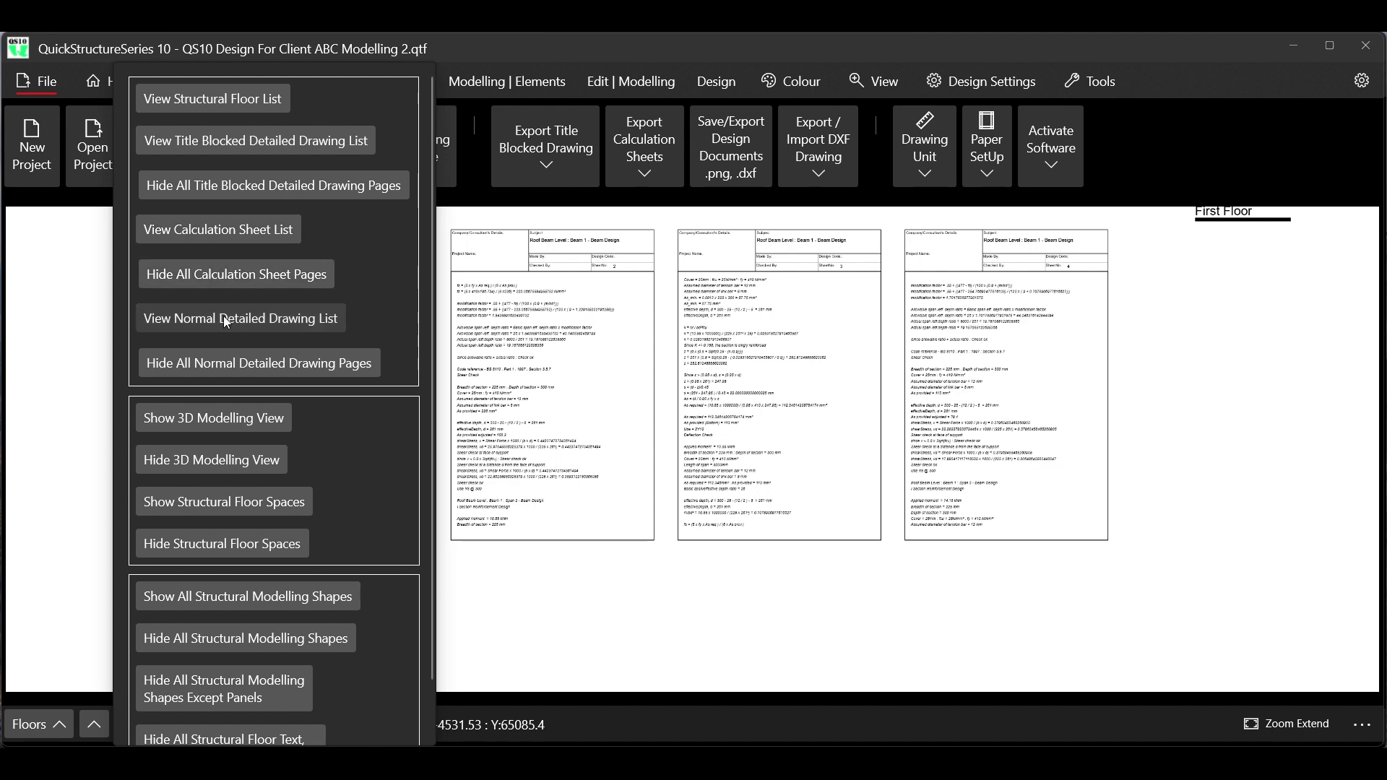
left_click(250, 229)
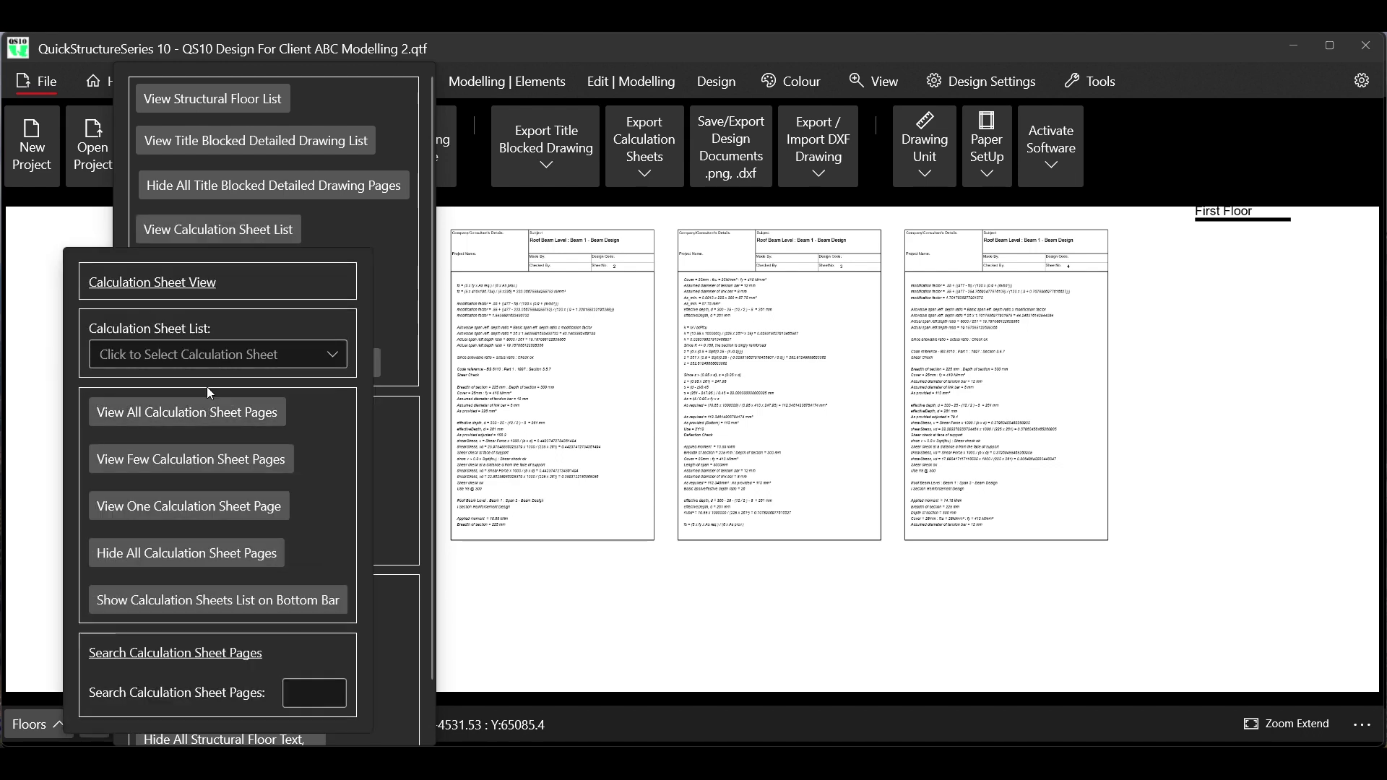
left_click(205, 356)
scroll(239, 210, "up", 20)
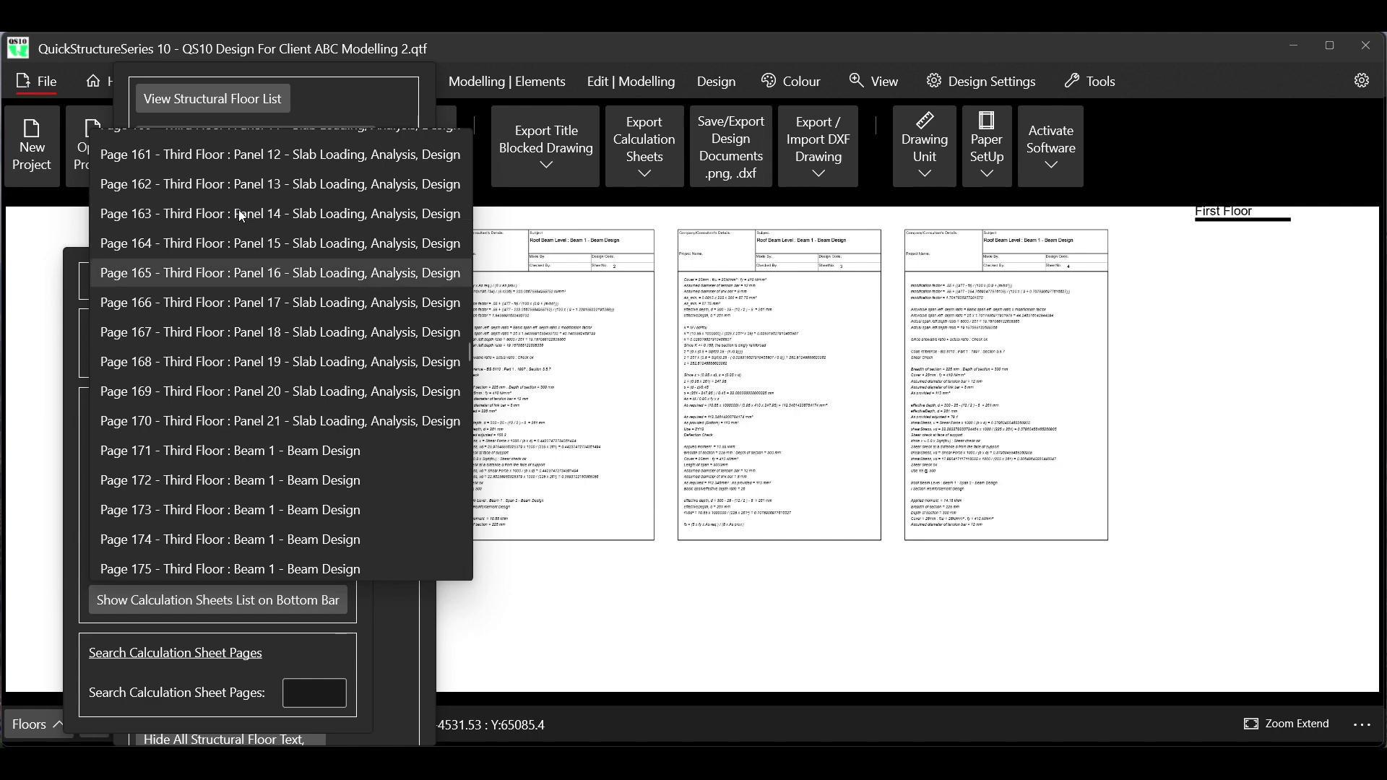
scroll(239, 212, "up", 20)
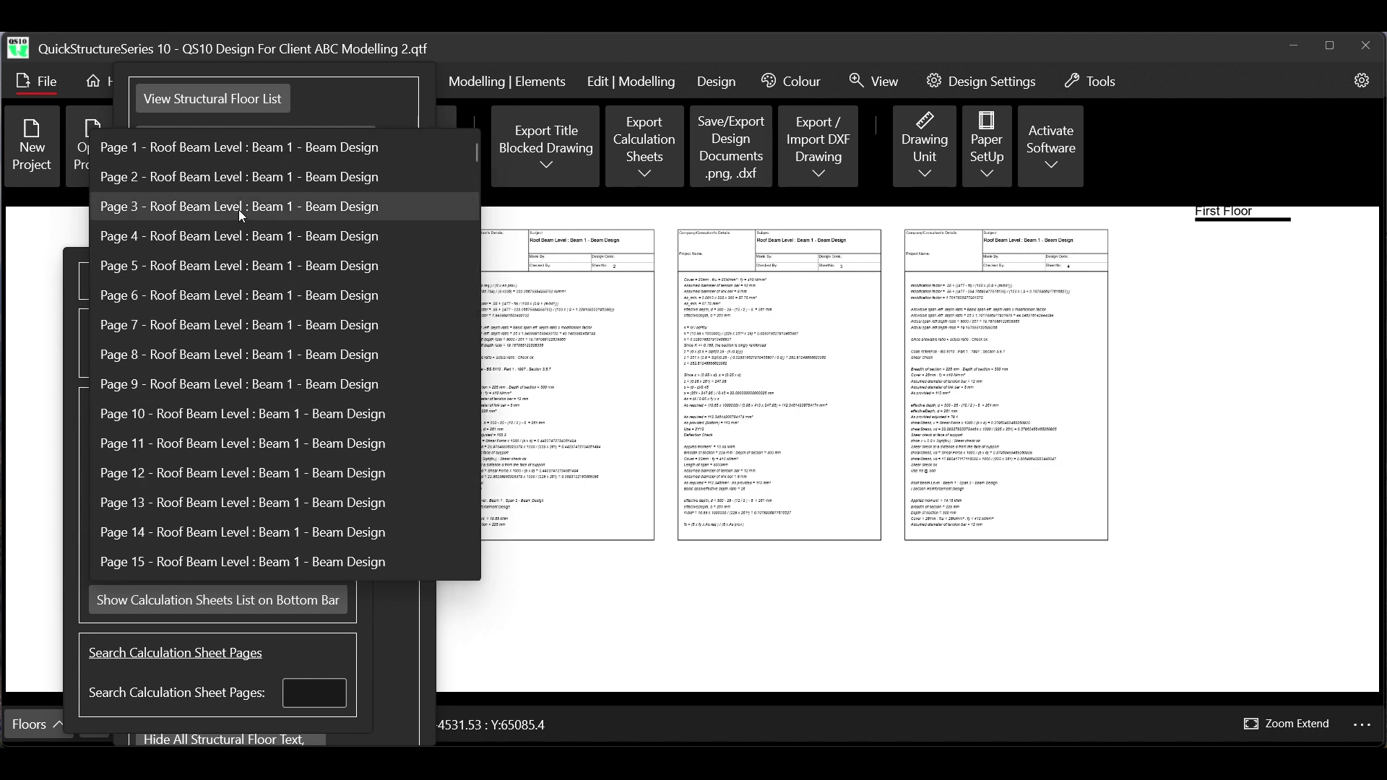
left_click(206, 146)
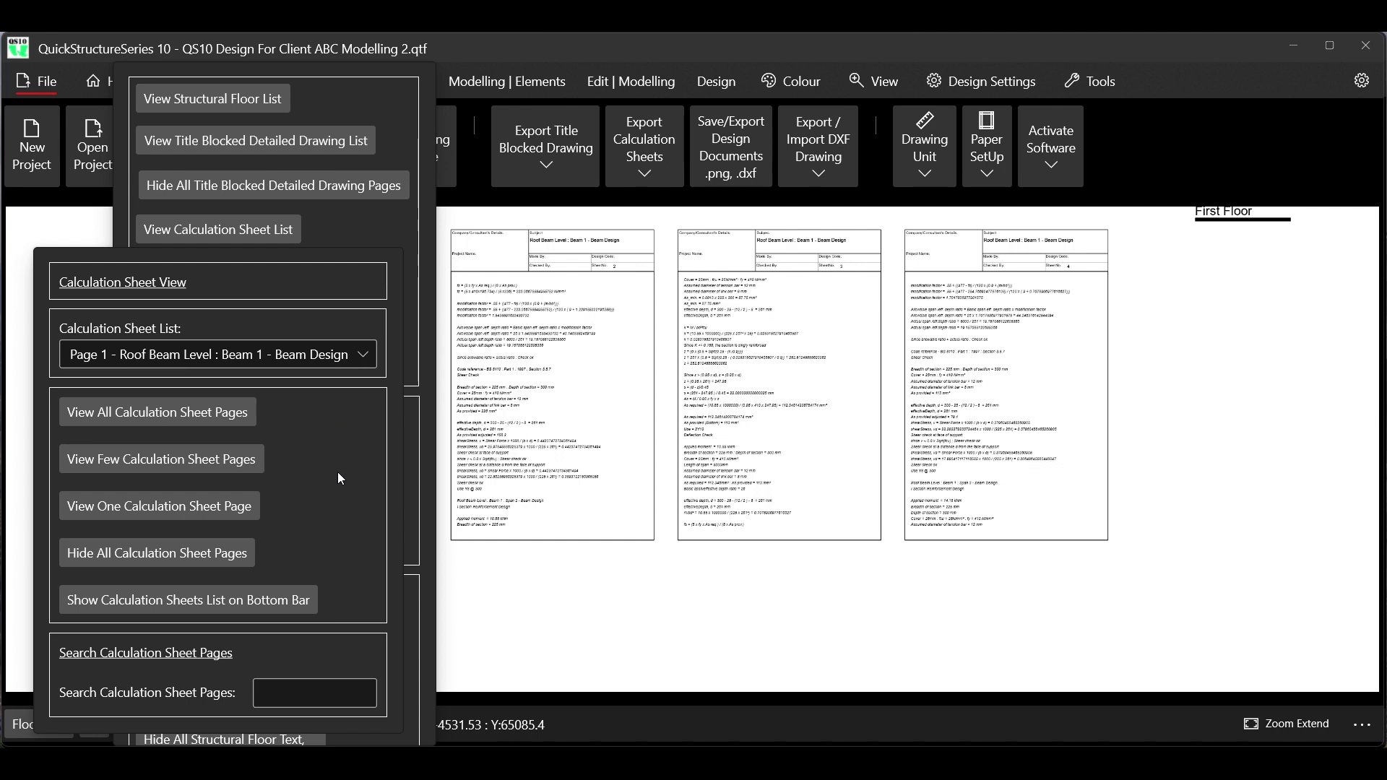
Display a few calculation sheet pages with 99 pages after the selected page, and close the view options
left_click(142, 462)
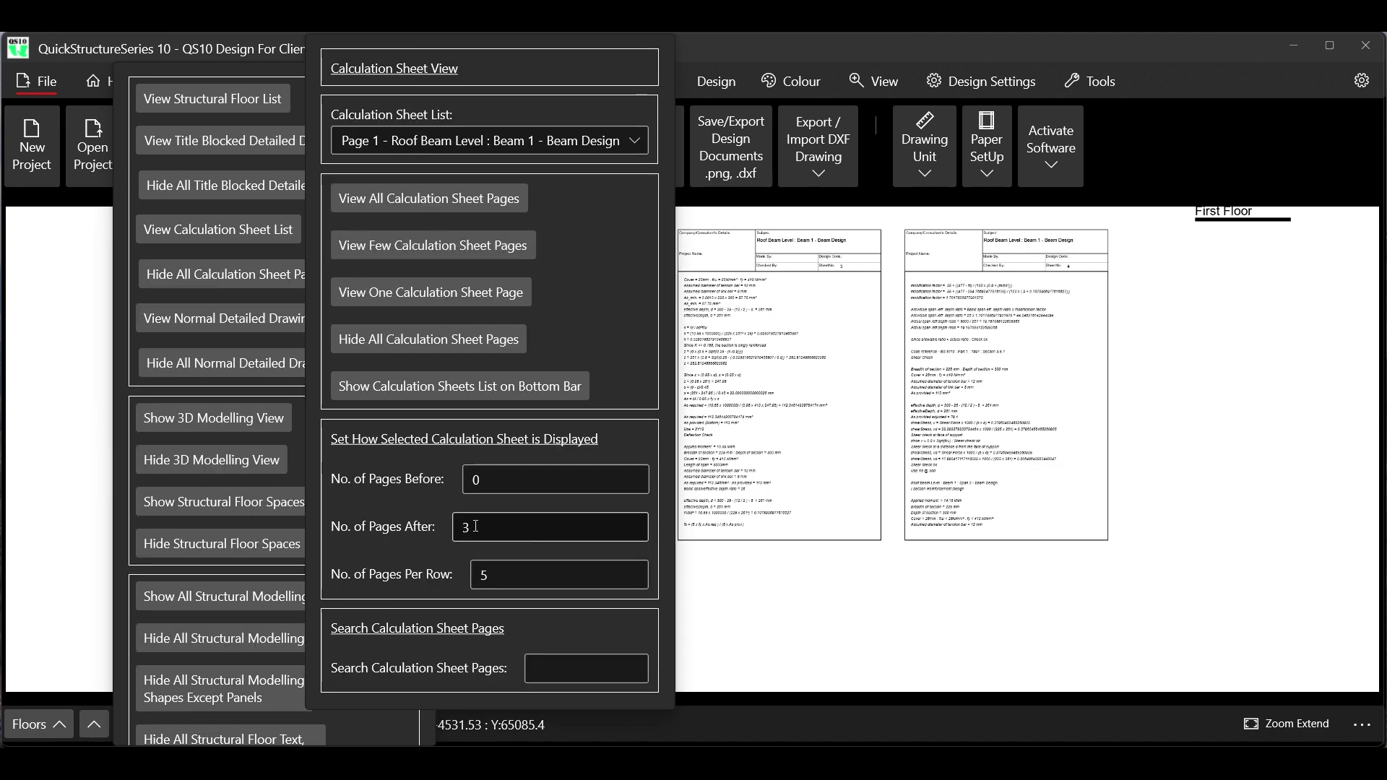
double_click(525, 535)
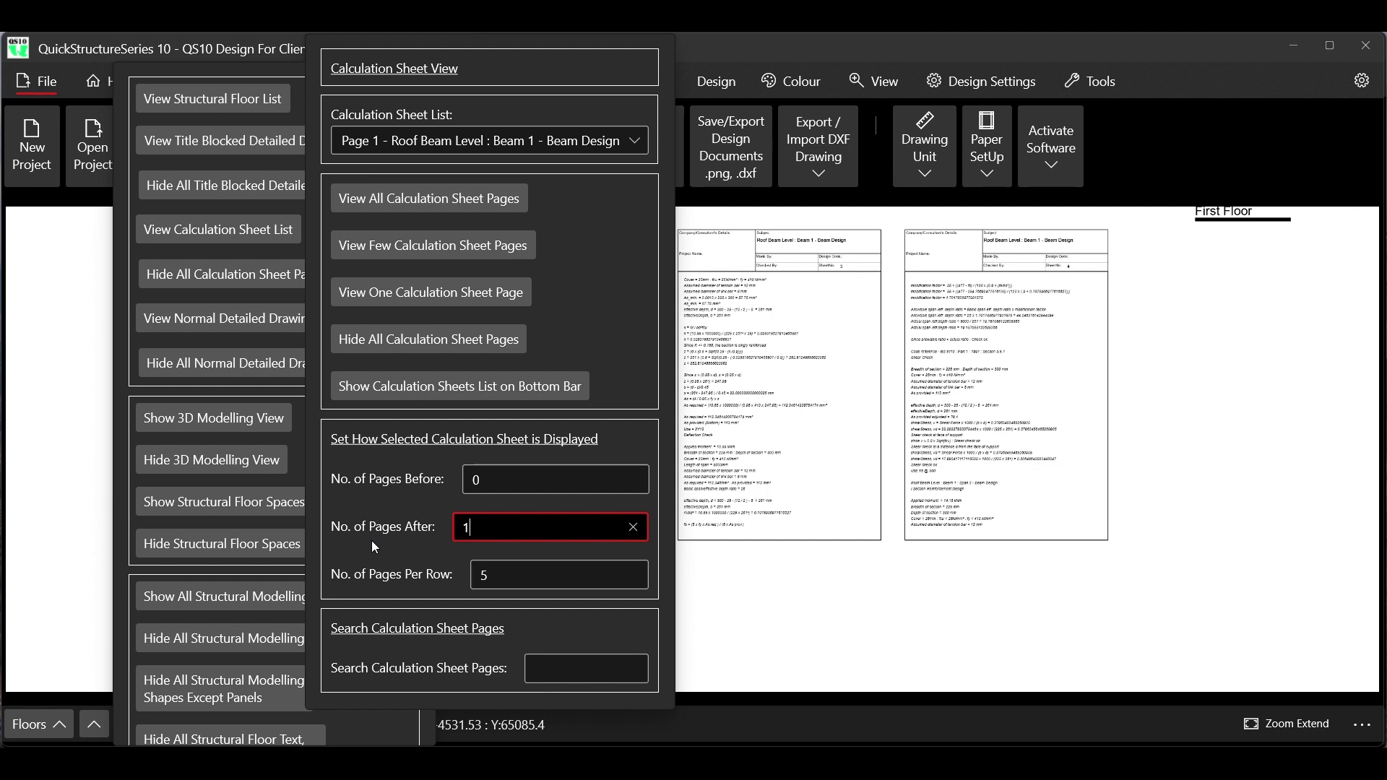
type("00")
key("ctrl+a")
type("99")
left_click(415, 247)
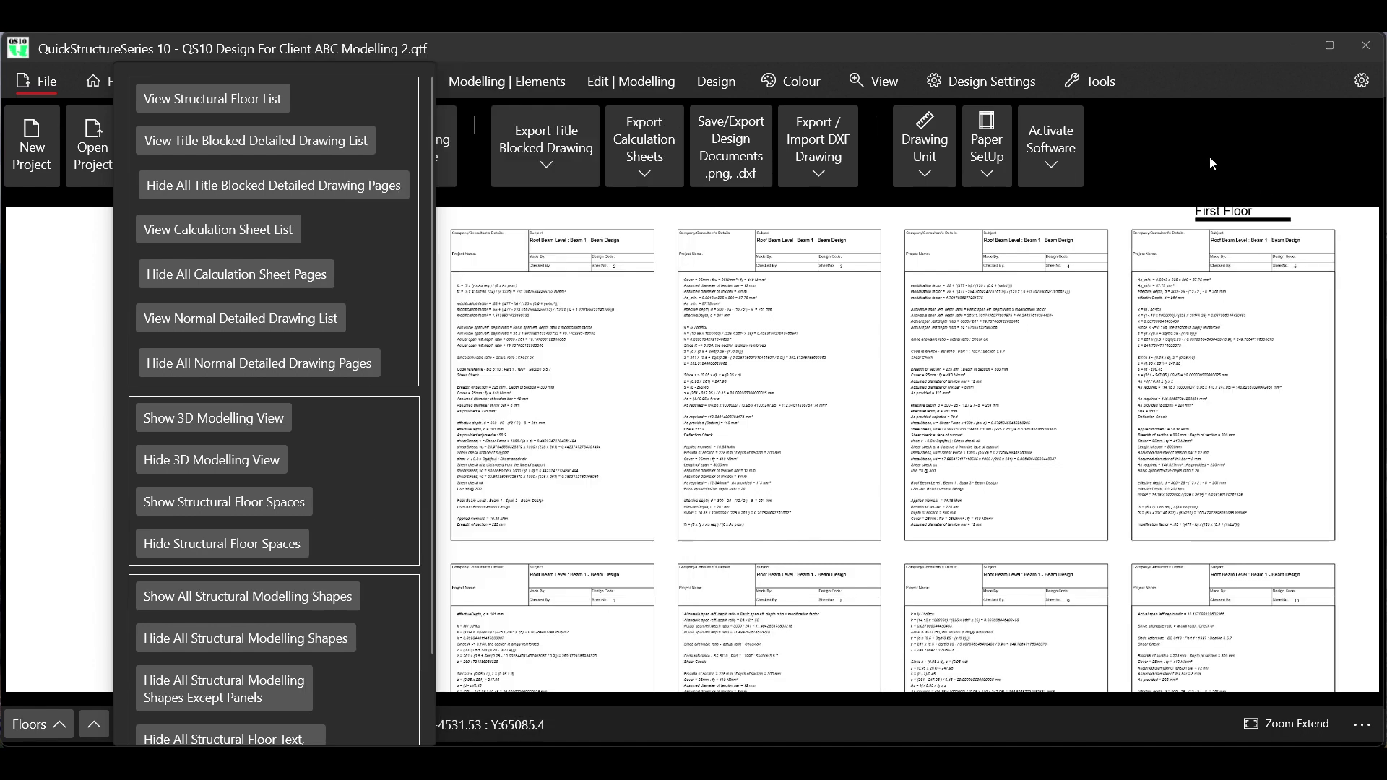
left_click(1124, 140)
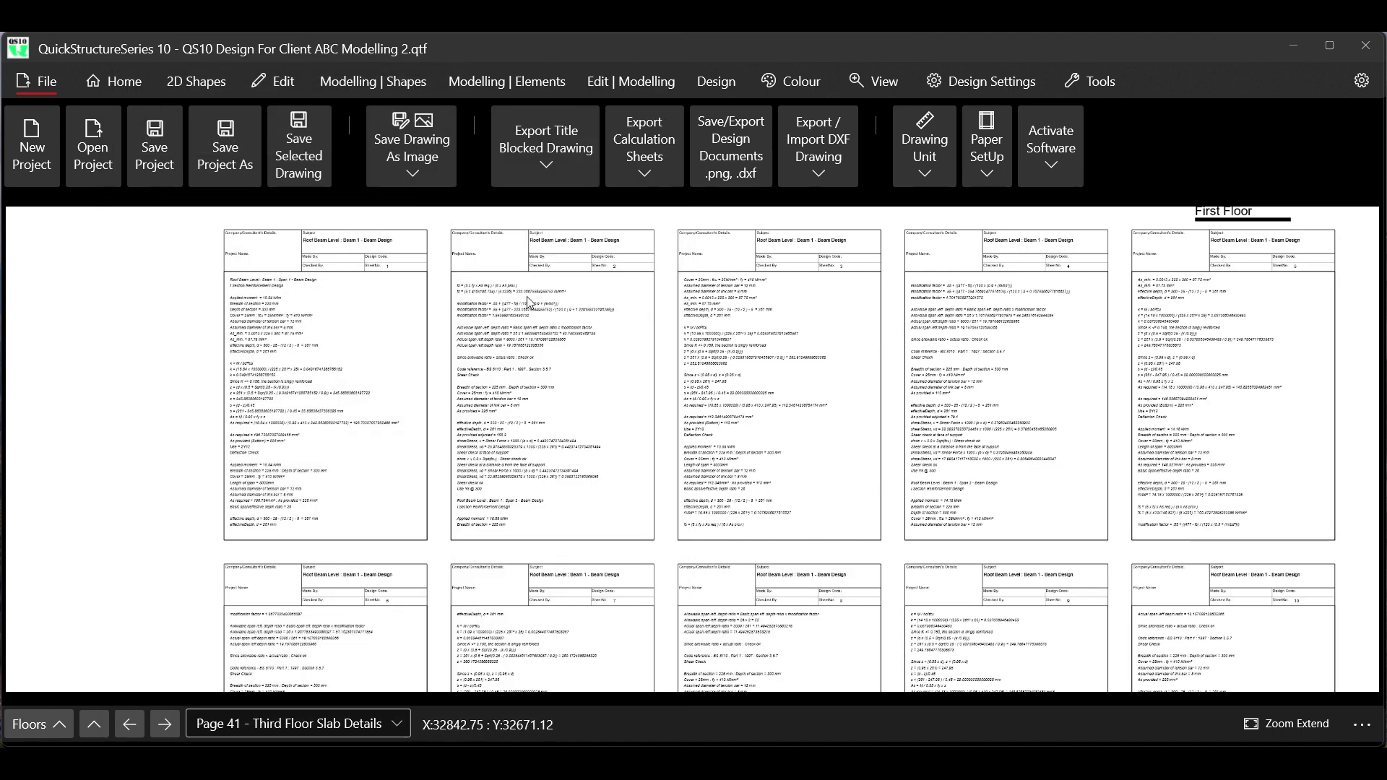
Look over the displayed calculation sheets and start exporting the project's calculation sheets as image files
scroll(445, 288, "down", 5)
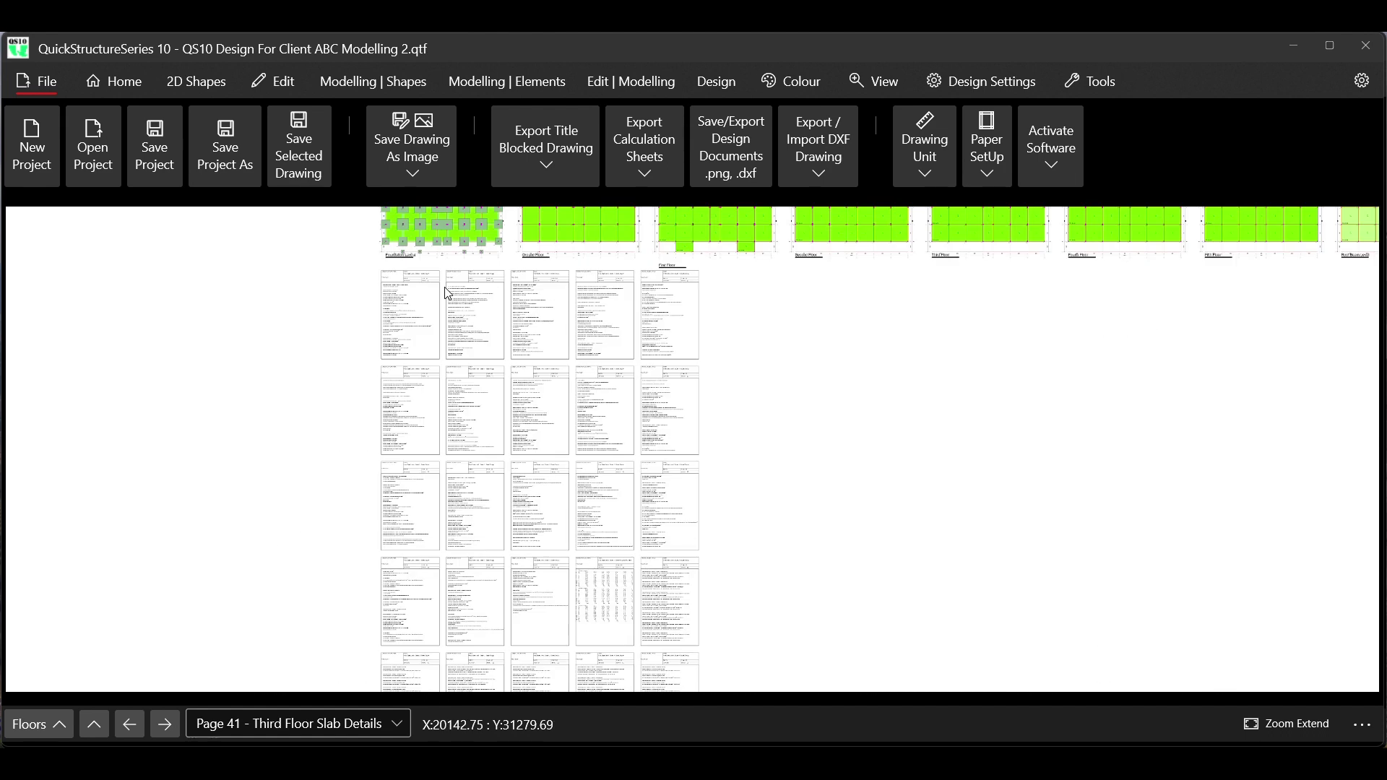
scroll(446, 293, "down", 2)
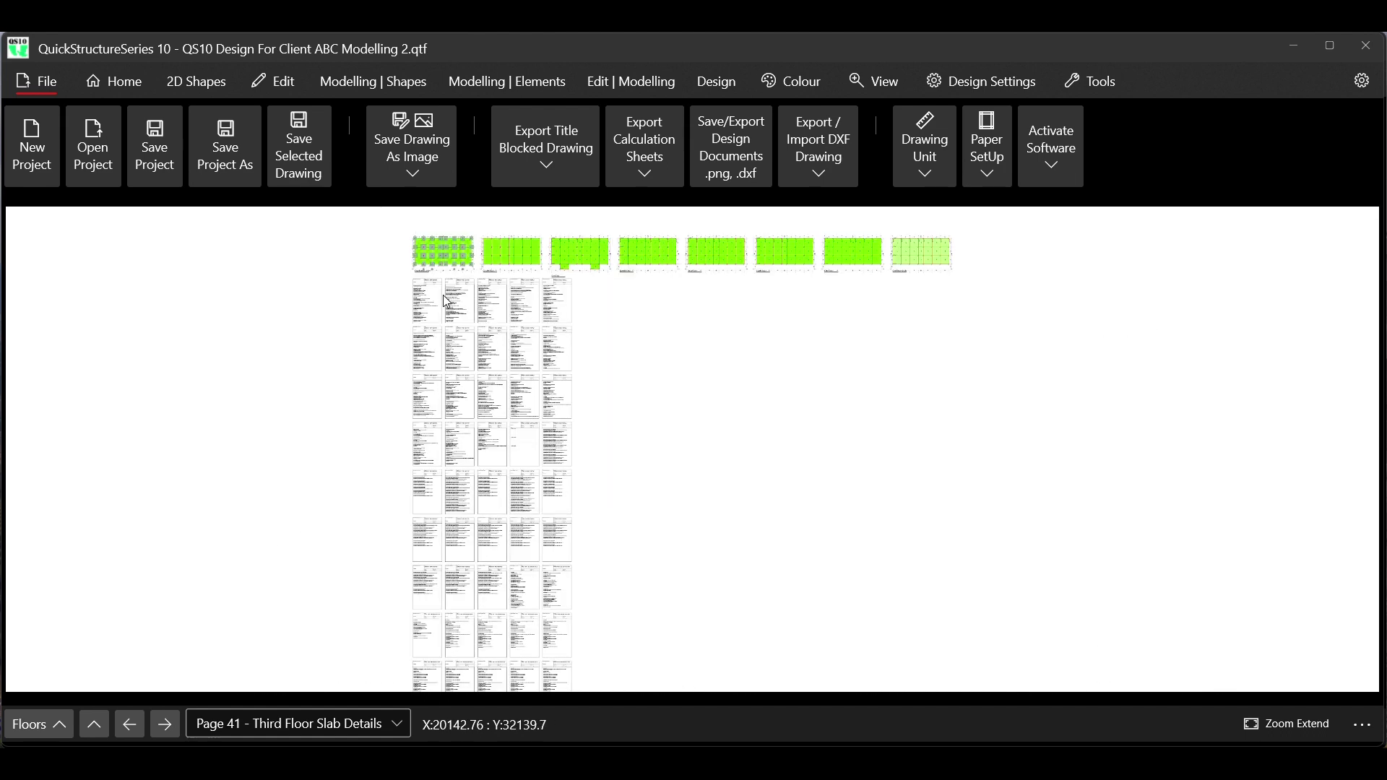
scroll(444, 295, "up", 5)
scroll(436, 426, "down", 3)
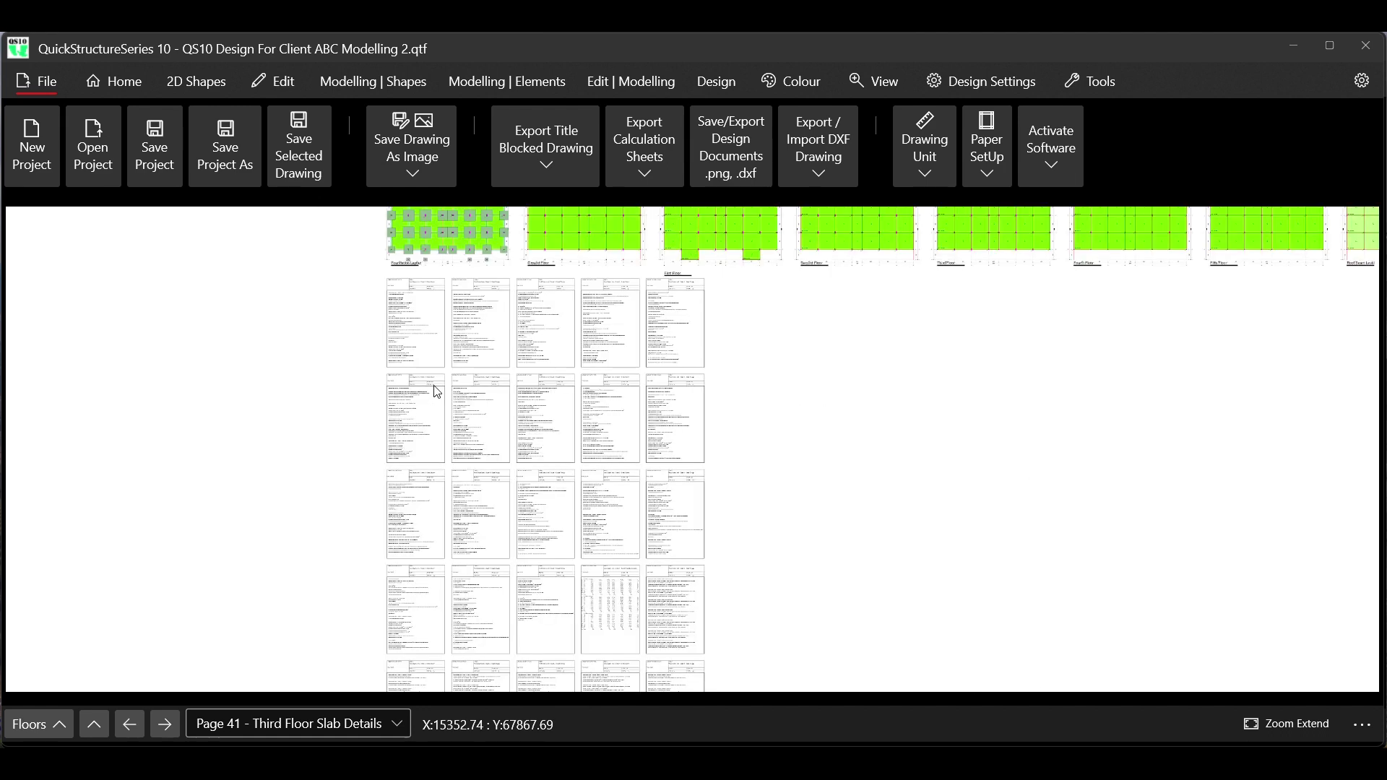
scroll(409, 291, "up", 3)
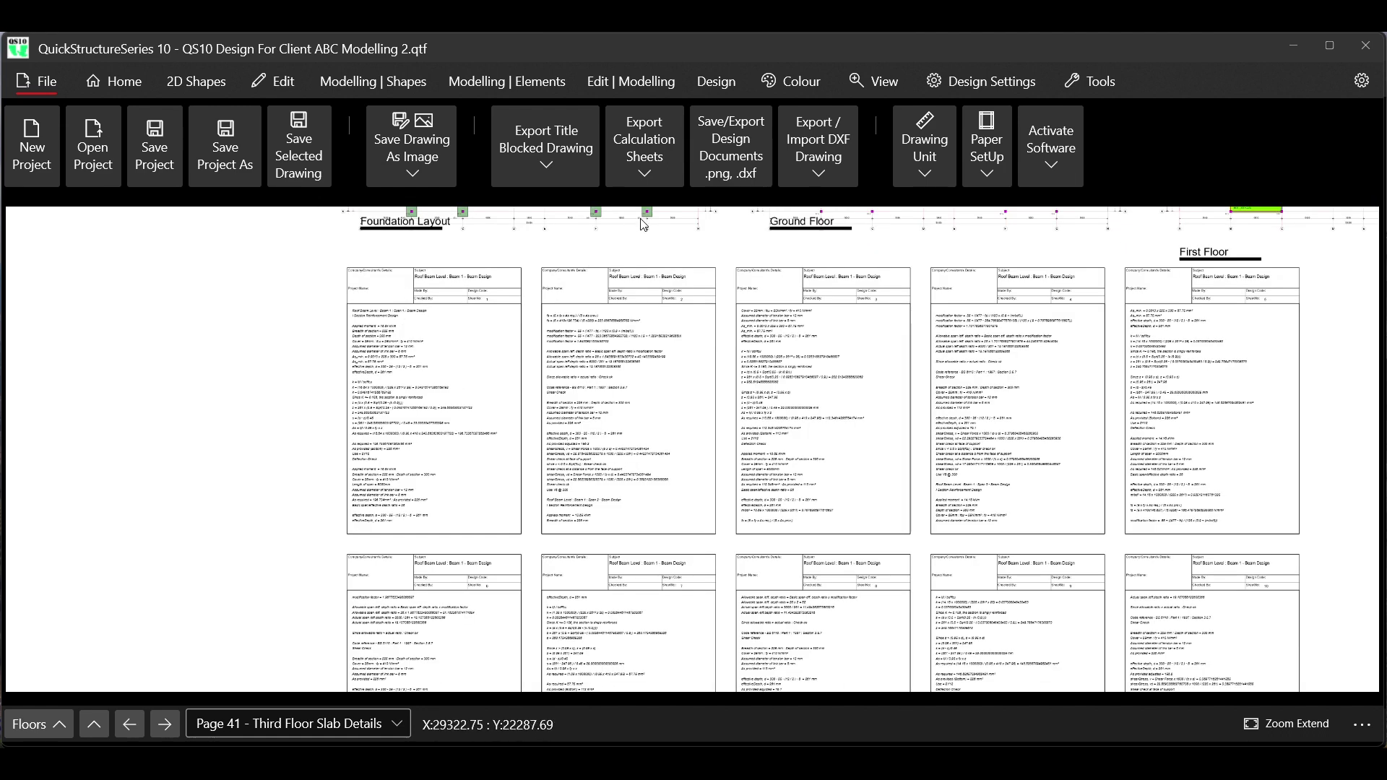
left_click(649, 173)
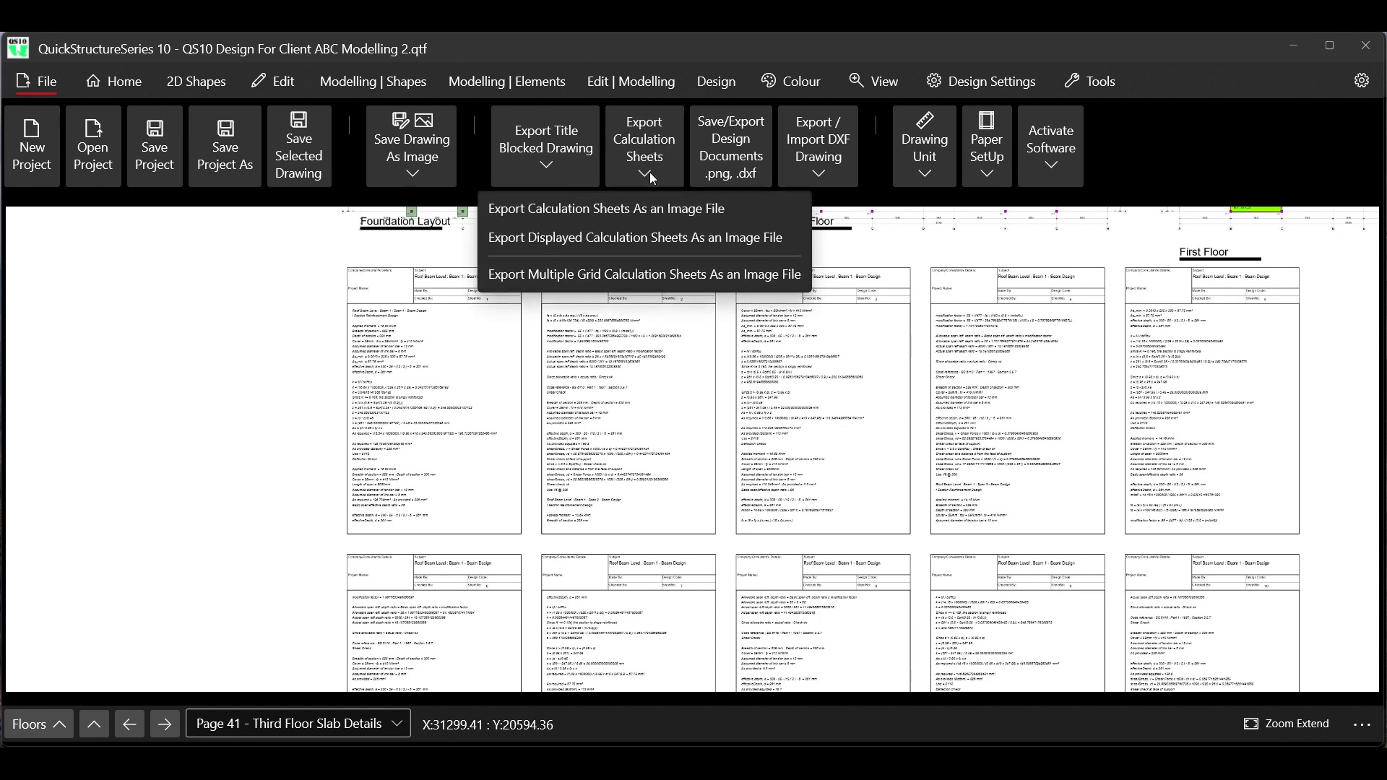
left_click(587, 213)
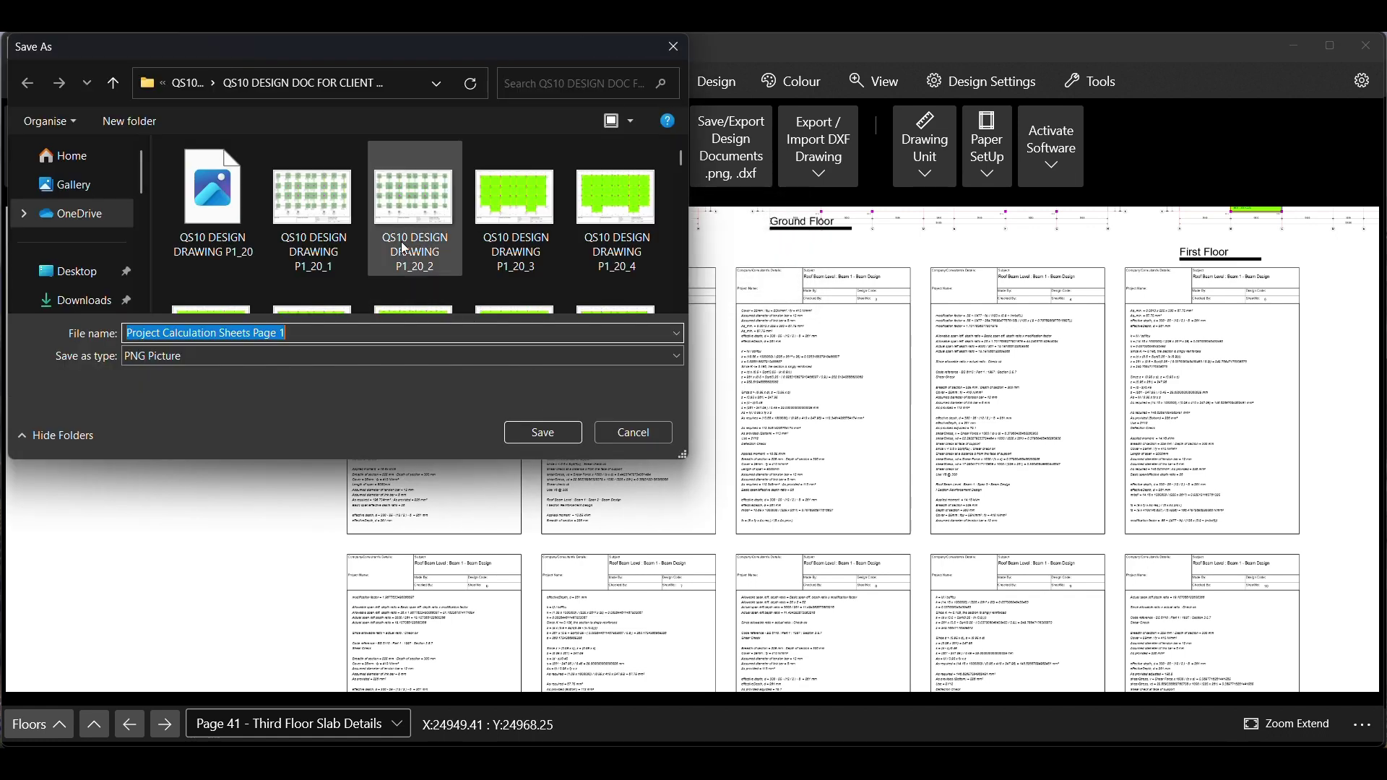
Create a folder named QS10 DESIGN CALC FOR CLIENT ABC 1 in QS10 DESIGN FILES and open it as the export location
left_click(192, 82)
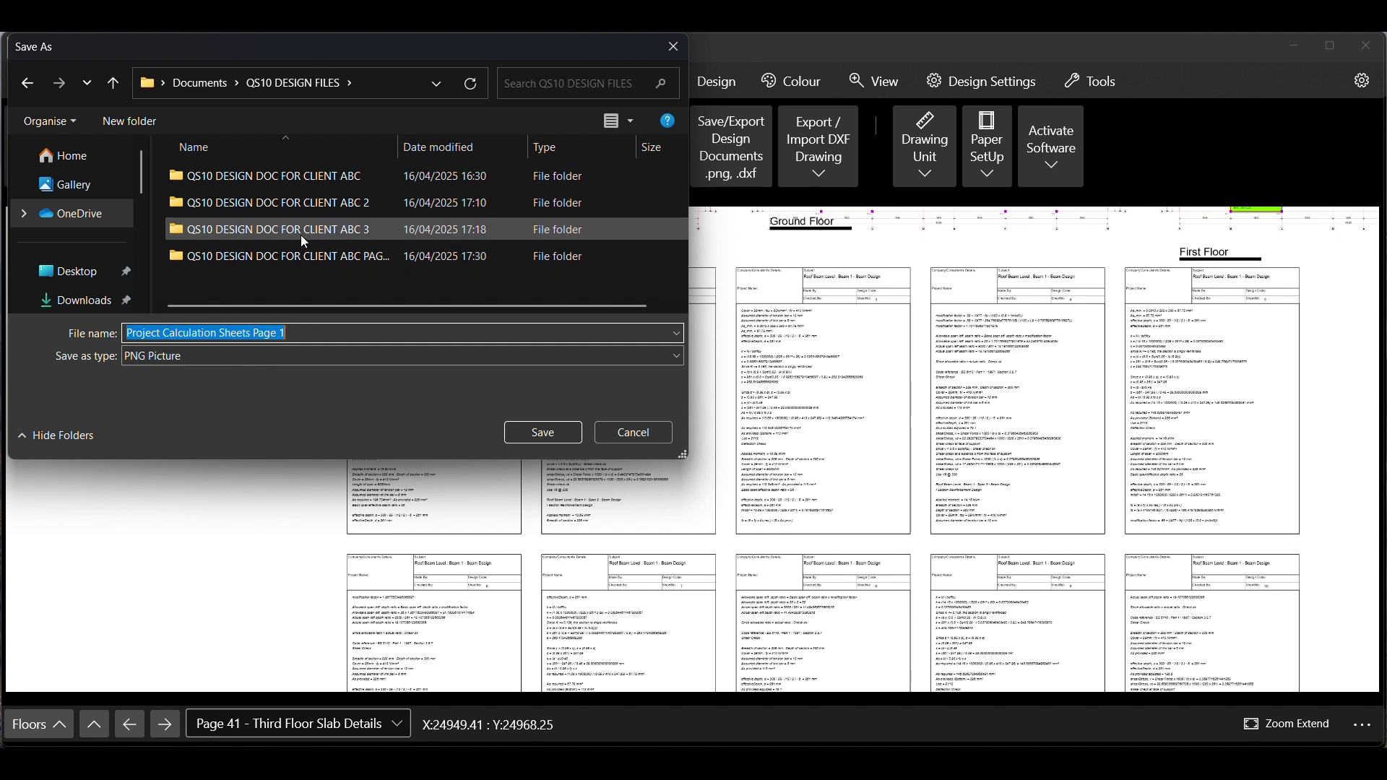
left_click(144, 124)
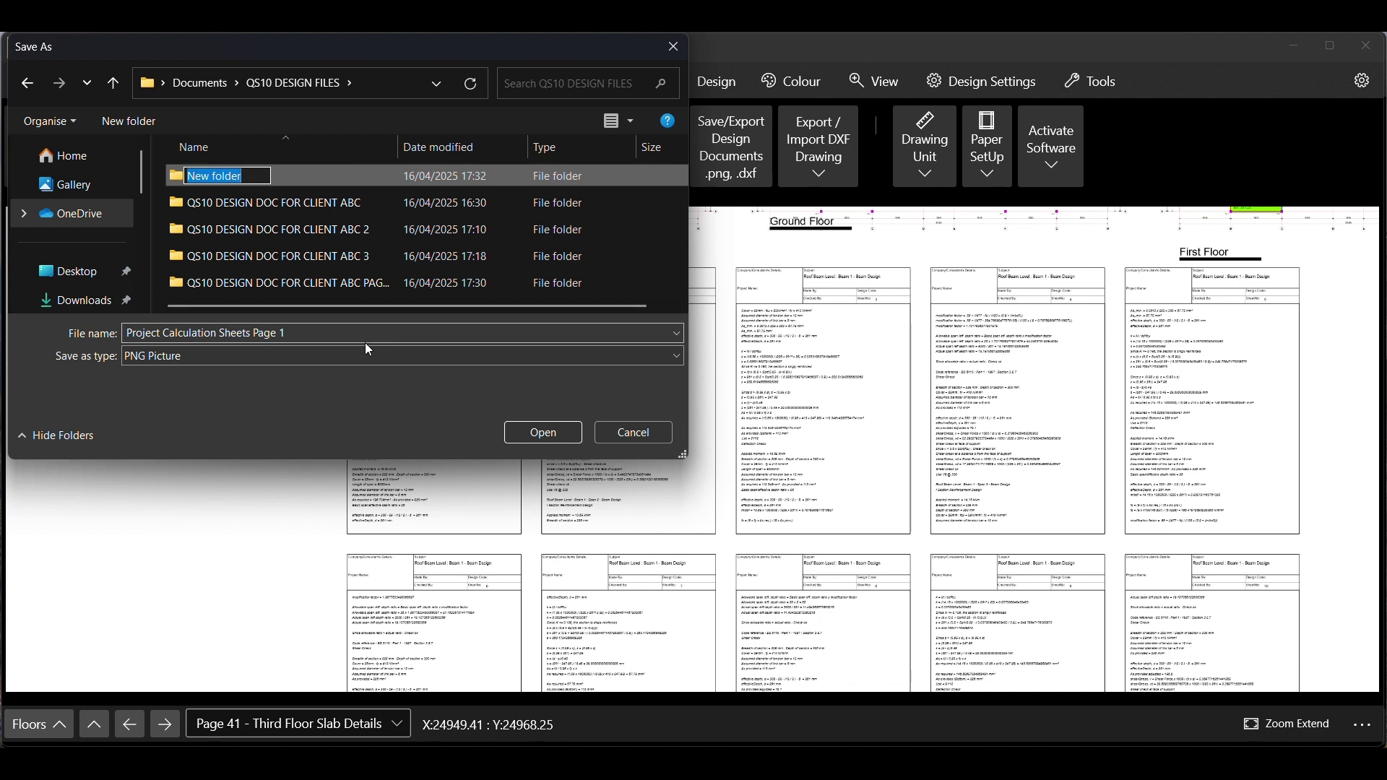
type("QS")
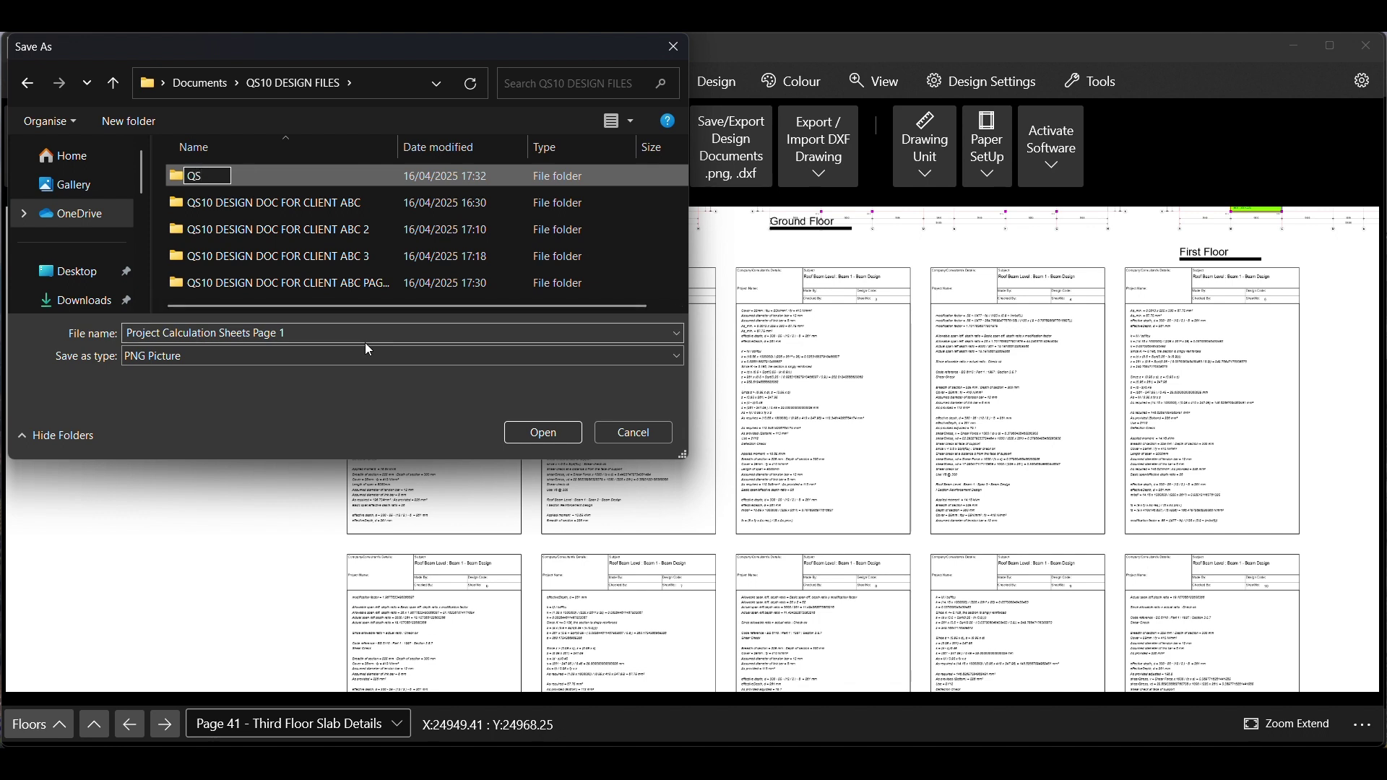
type("10 DESIGN CALC")
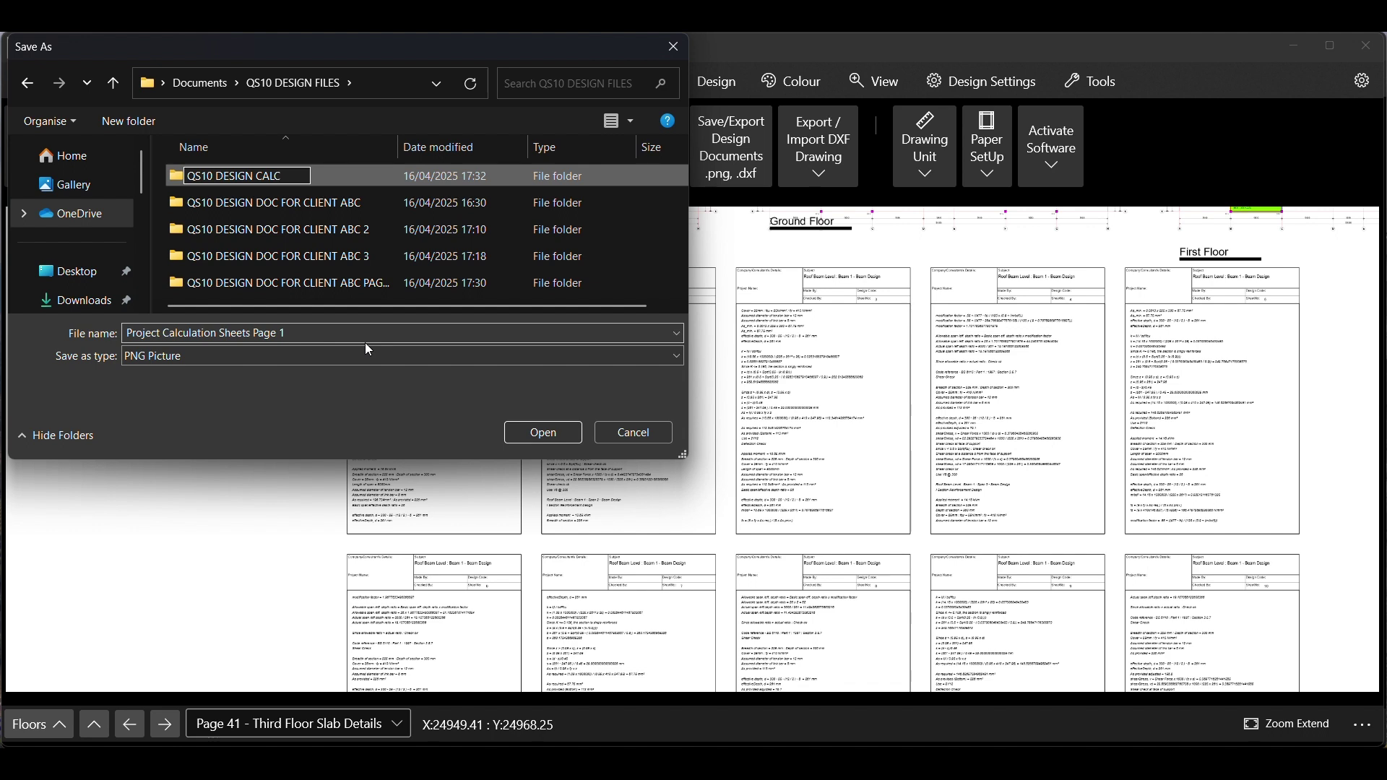
type(" FOR CLIENT AB")
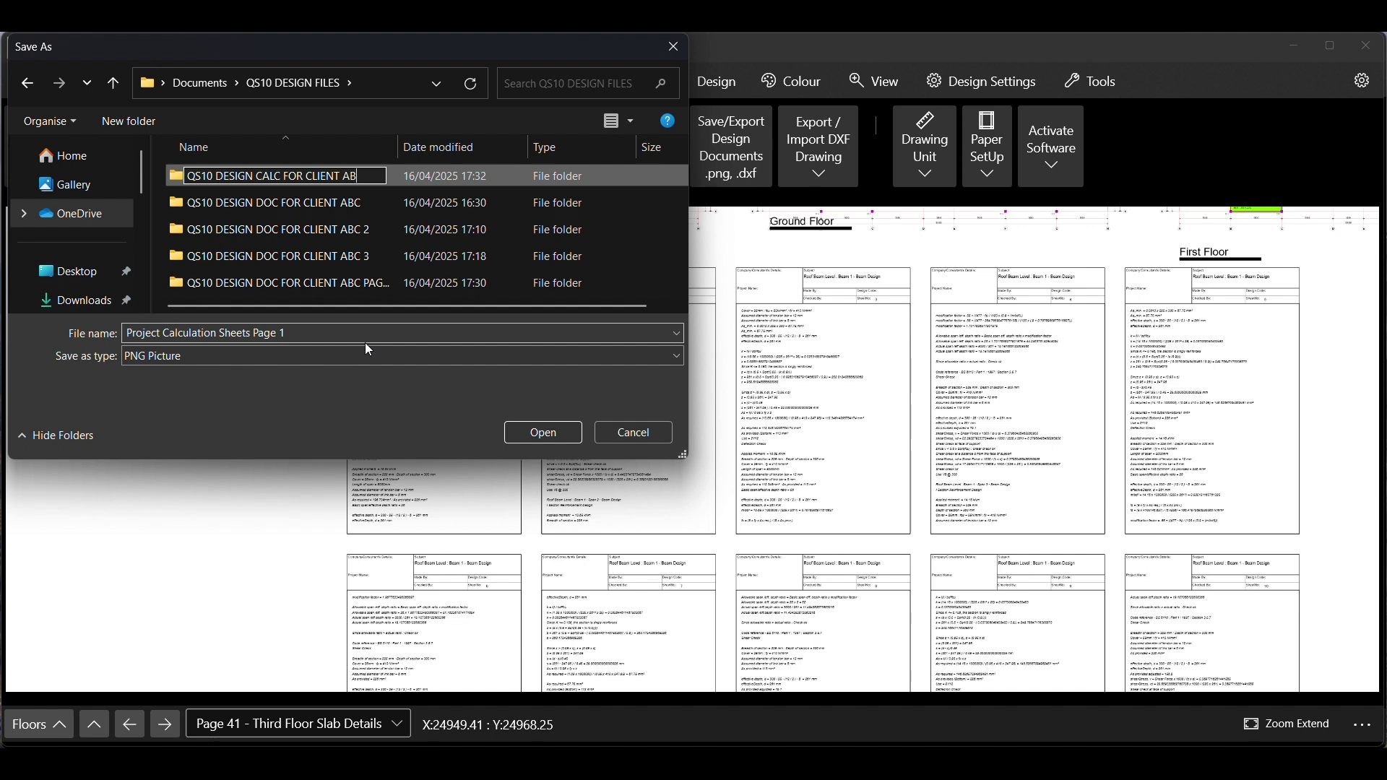
type("C 1")
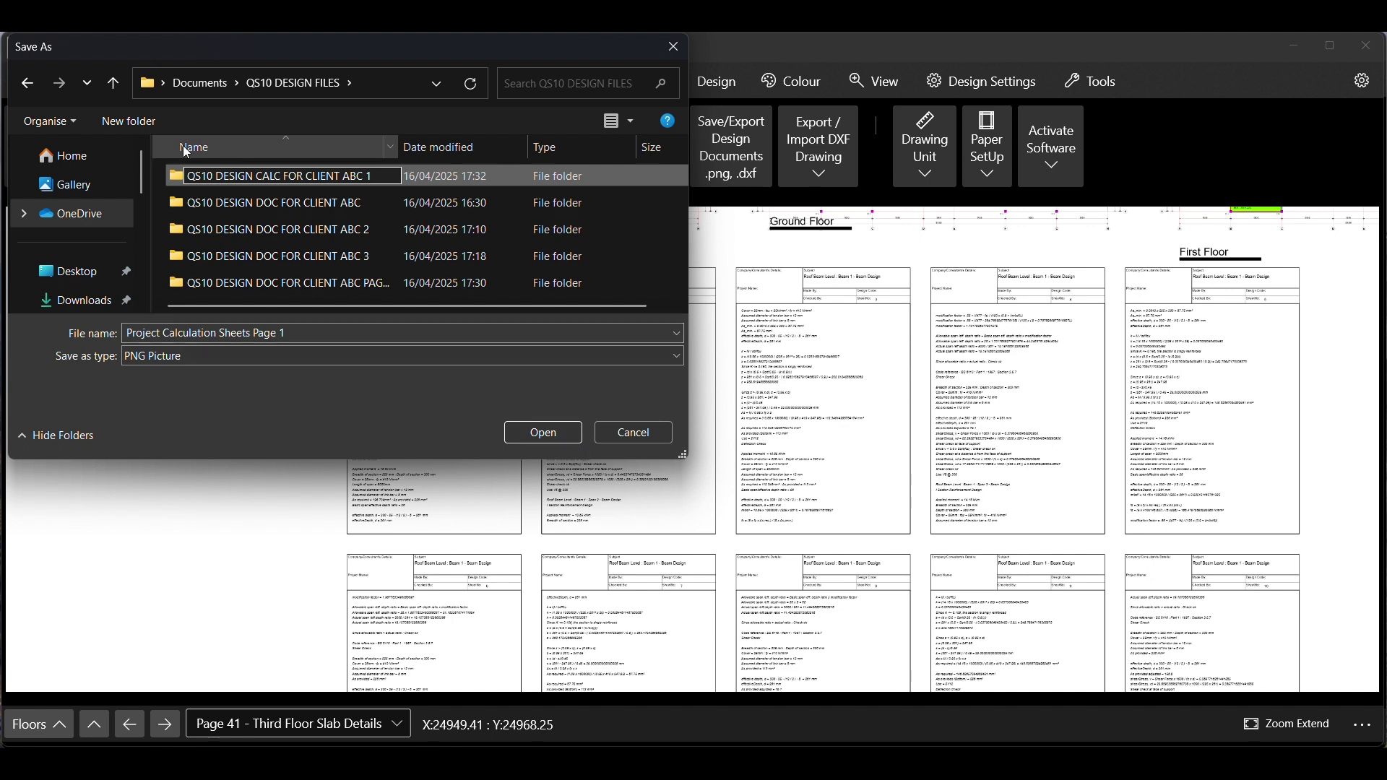
left_click(182, 183)
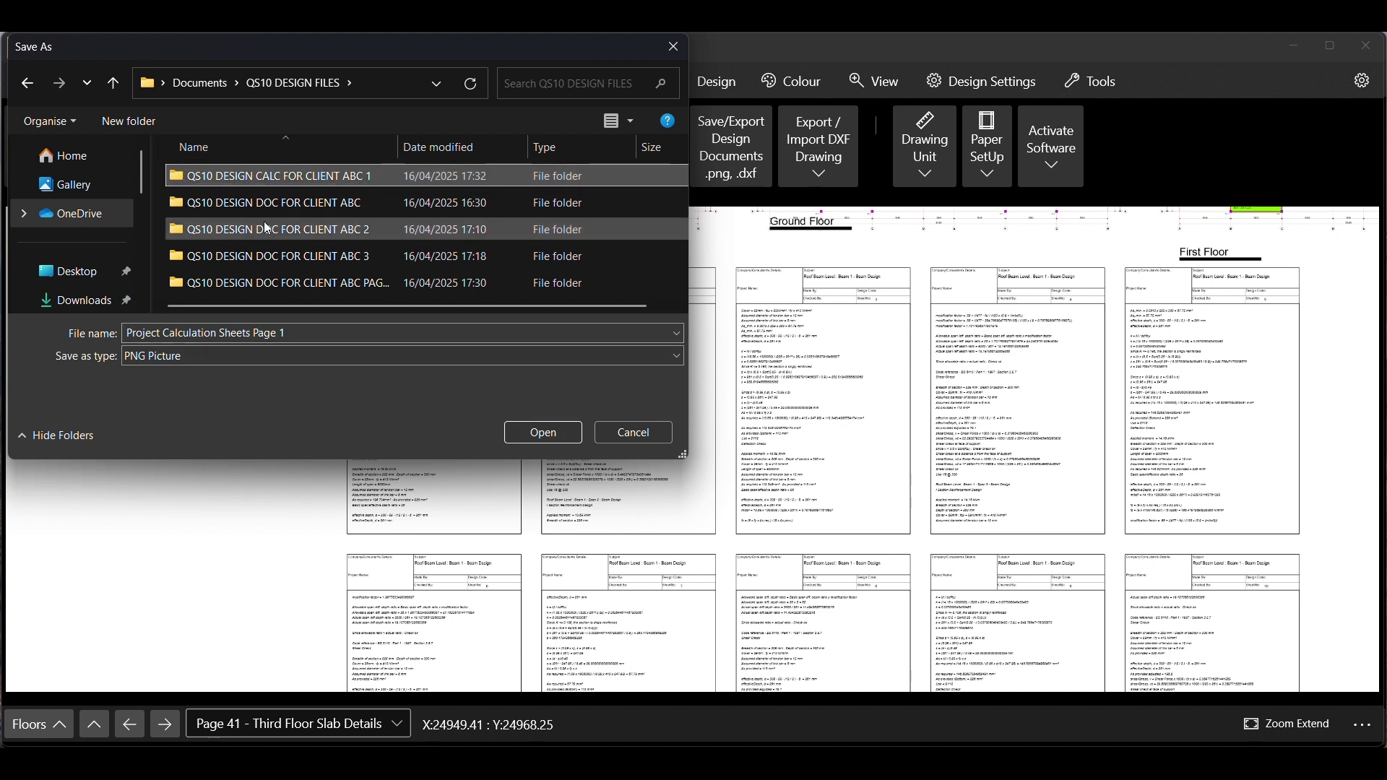
double_click(240, 178)
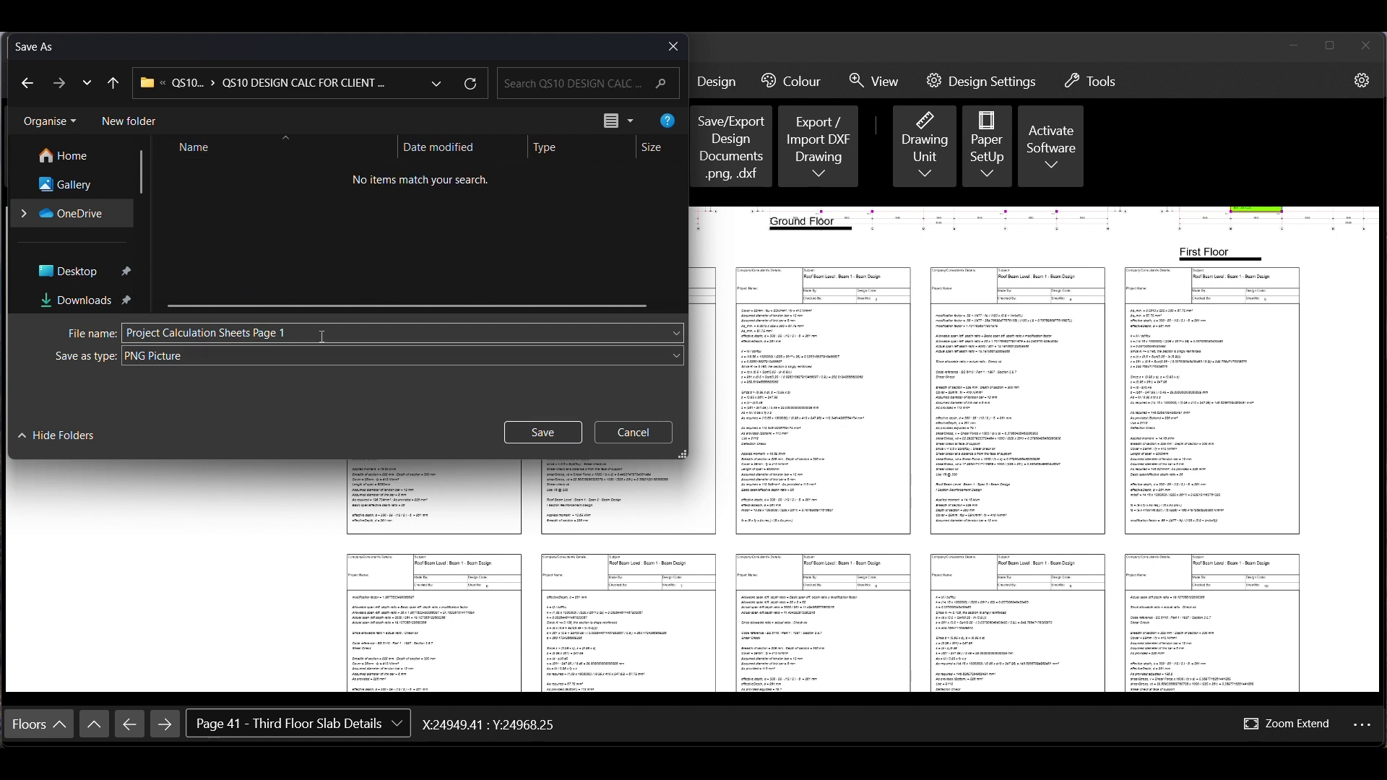
Name the PNG export QS10 DESIGN CALC 1 and save the calculation sheets in the new folder
key("ctrl+a")
type("QS10 DE")
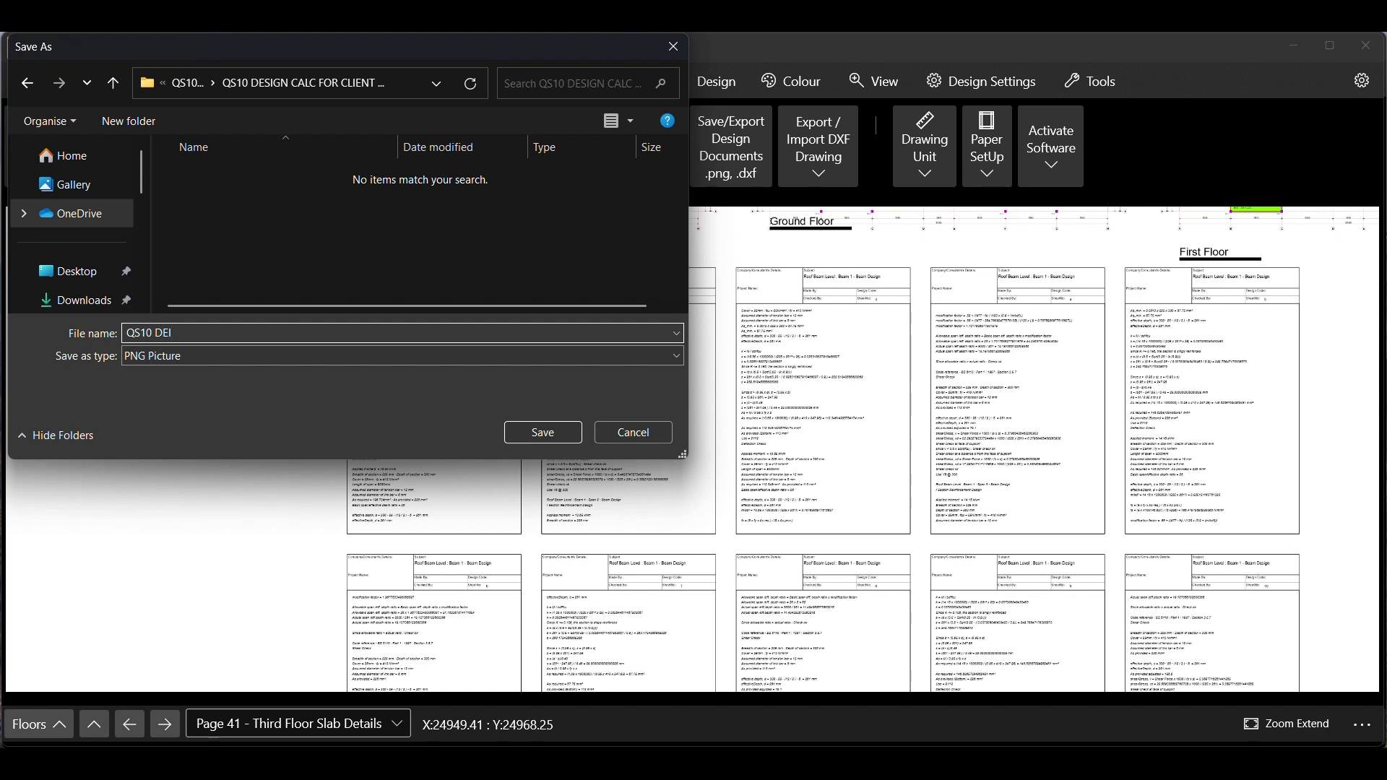
key("BackSpace")
type("IGN CALC 1")
left_click(538, 433)
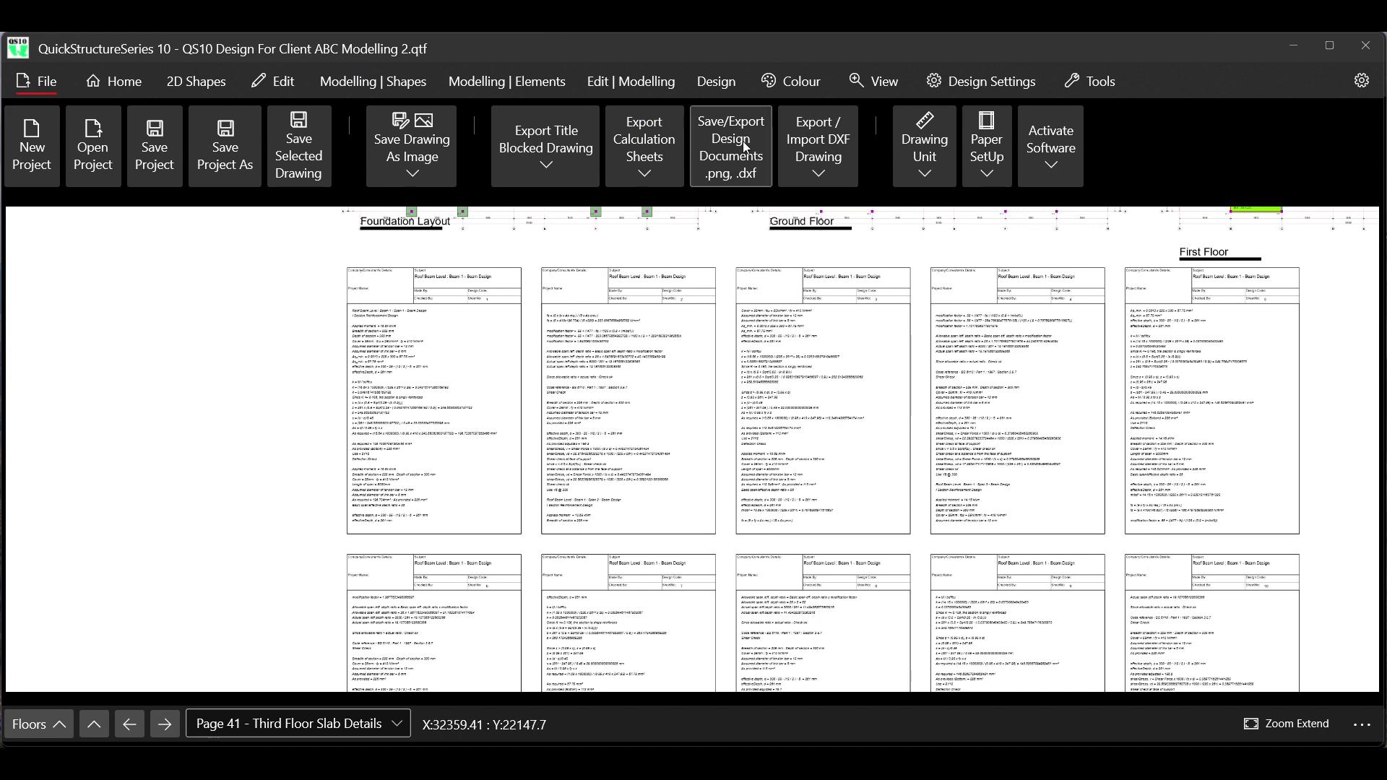
left_click(655, 180)
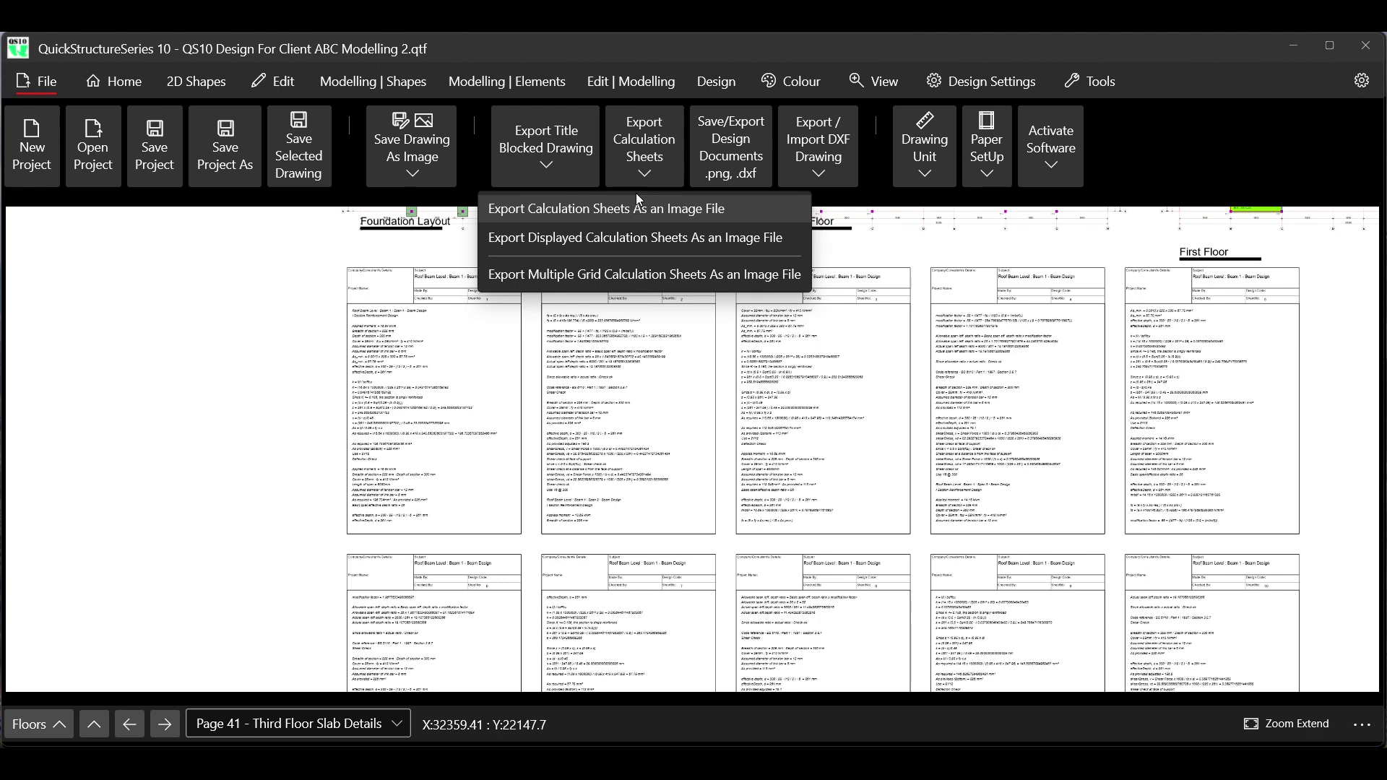
left_click(643, 164)
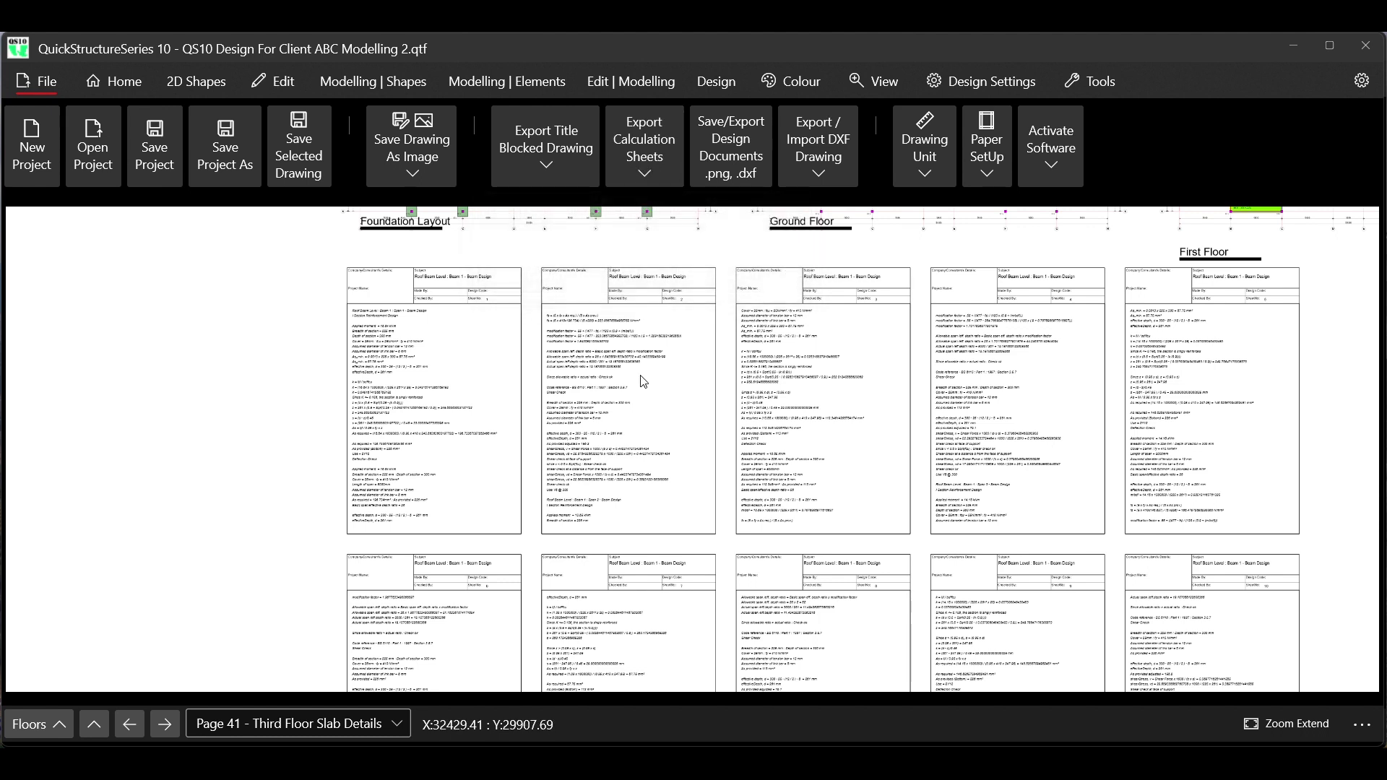
Switch to File Explorer and check the exported calculation sheet images in the QS10 DESIGN CALC FOR CLIENT ABC 1 folder
mouse_move(609, 762)
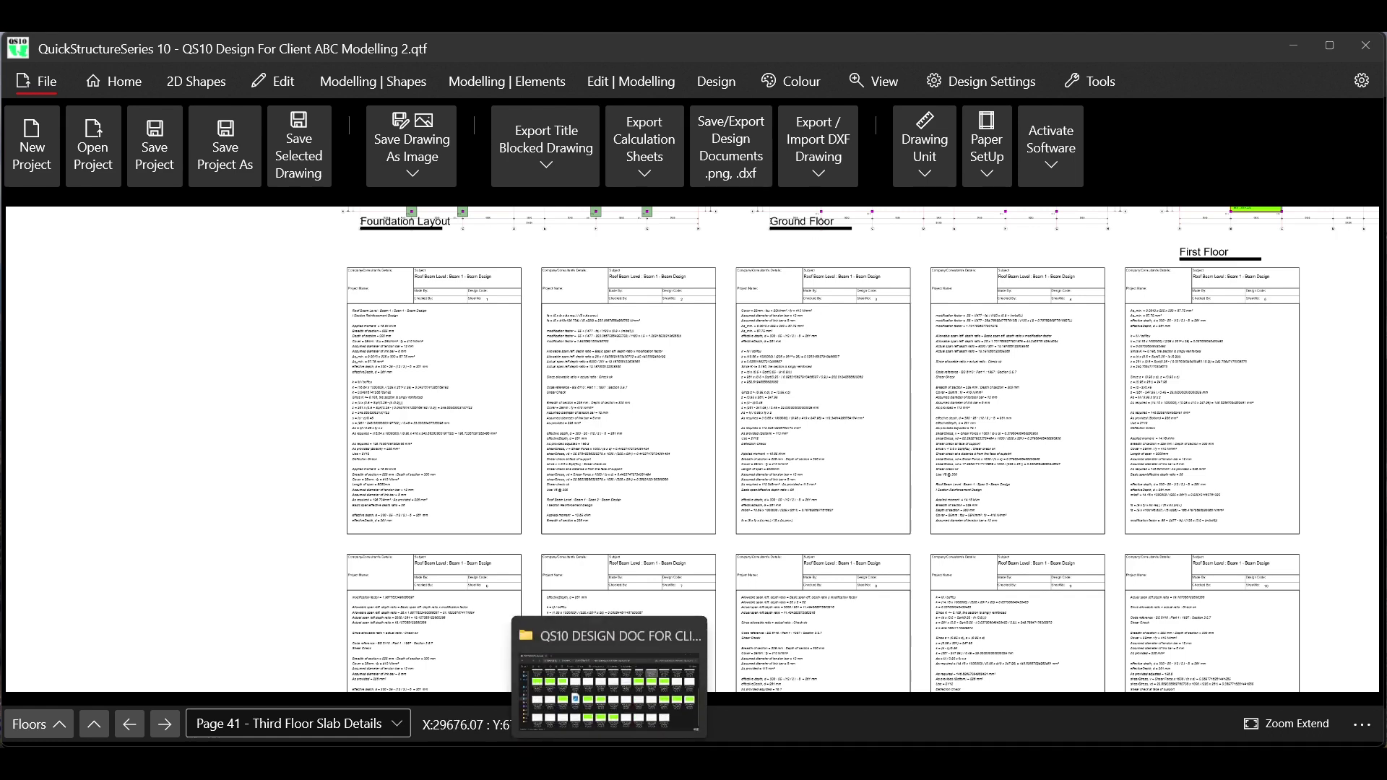
left_click(604, 682)
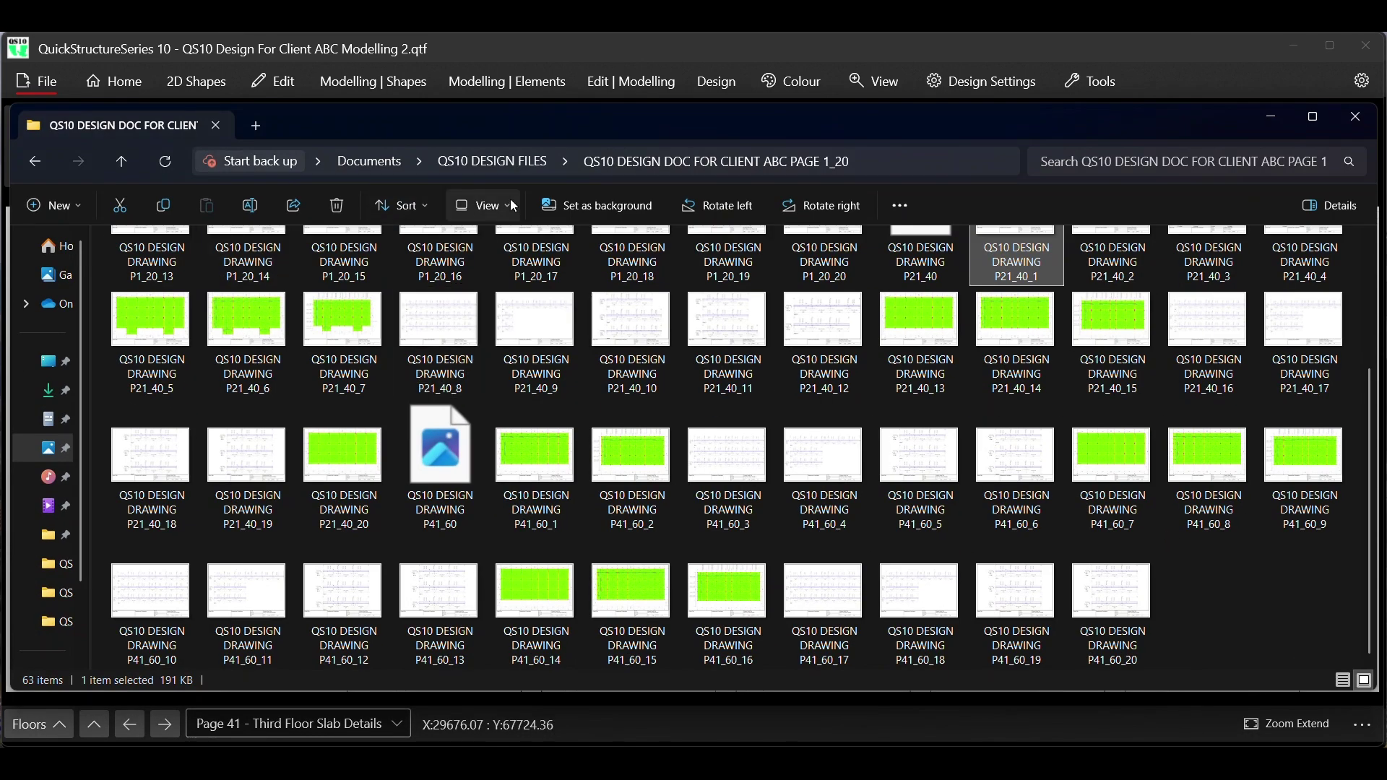
left_click(493, 161)
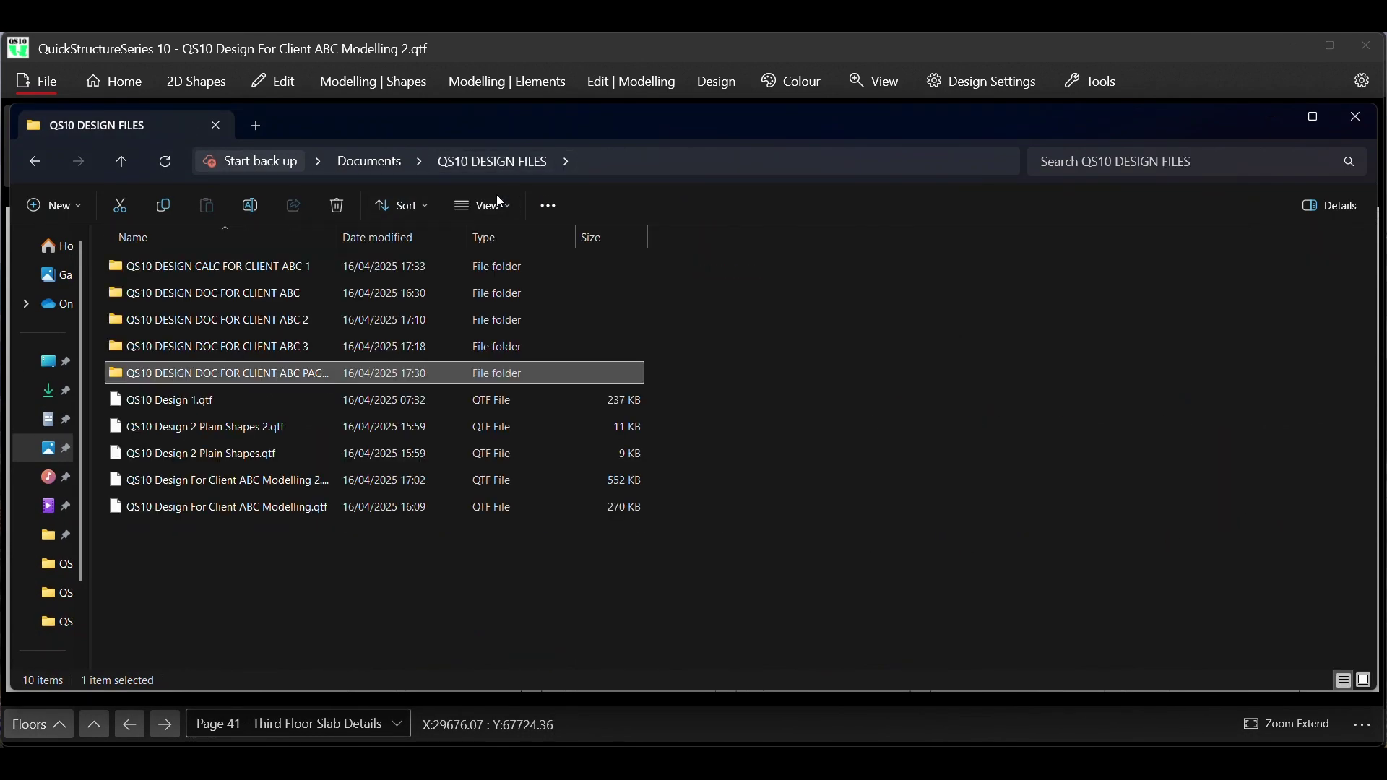
double_click(223, 268)
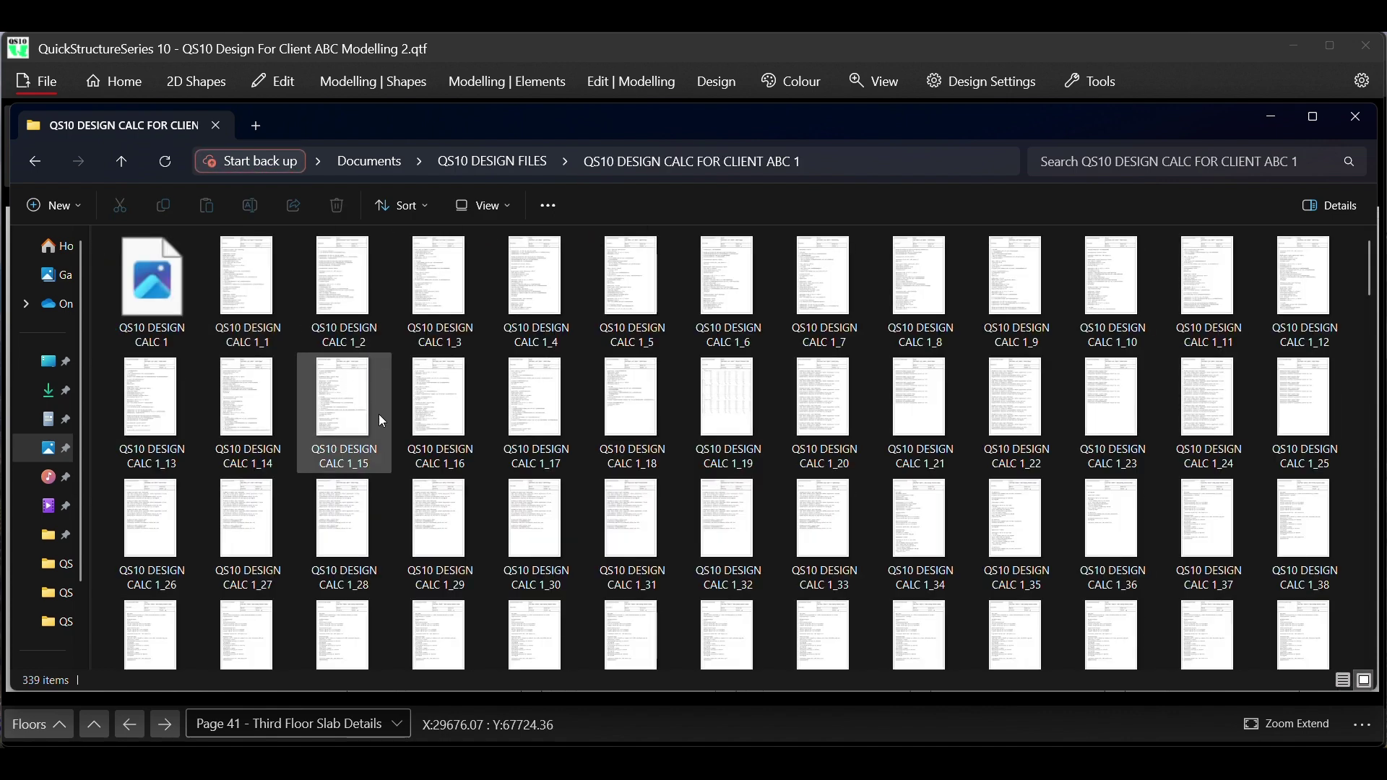
scroll(518, 419, "down", 8)
scroll(517, 419, "down", 20)
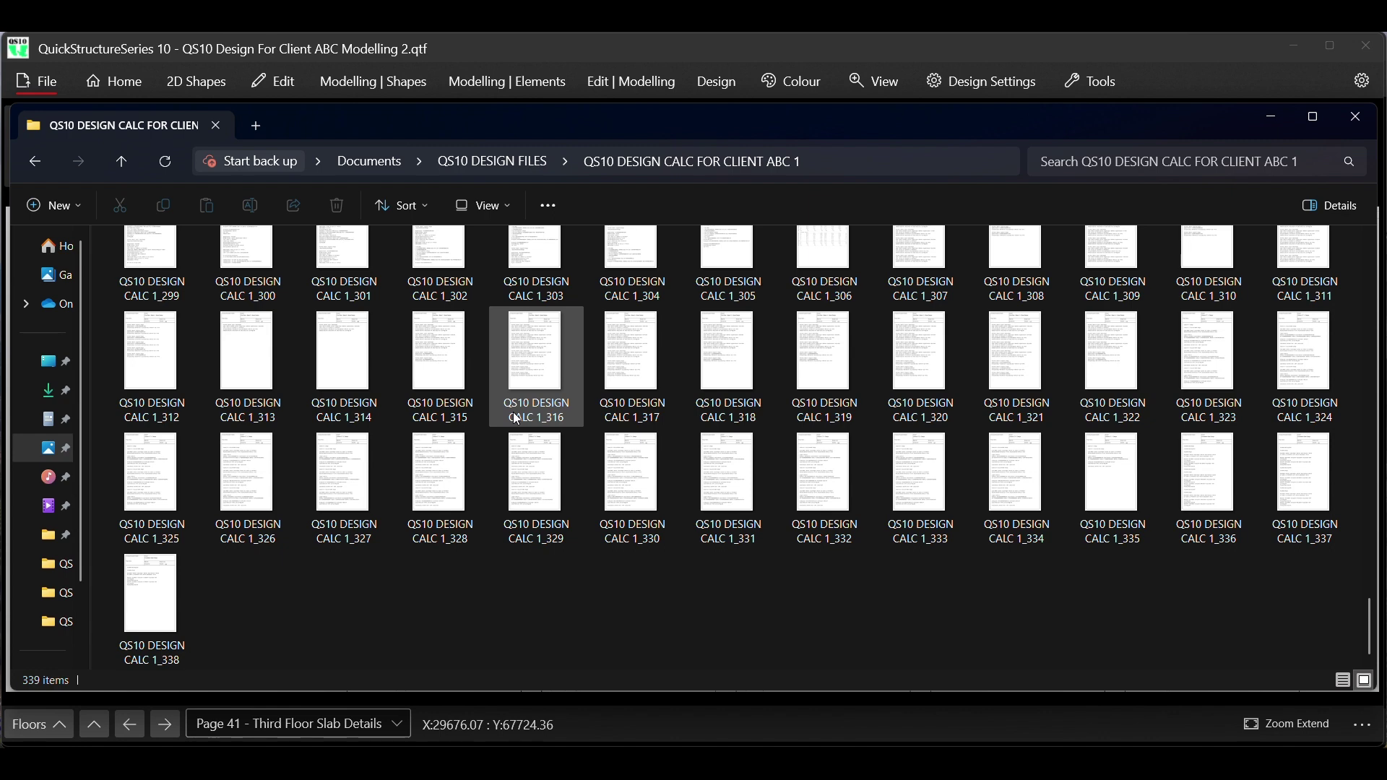
Look through the exported calculation sheet images in the QS10 DESIGN CALC FOR CLIENT ABC 1 folder from the last to the first, and return to QuickStructureSeries 10
scroll(517, 419, "up", 2)
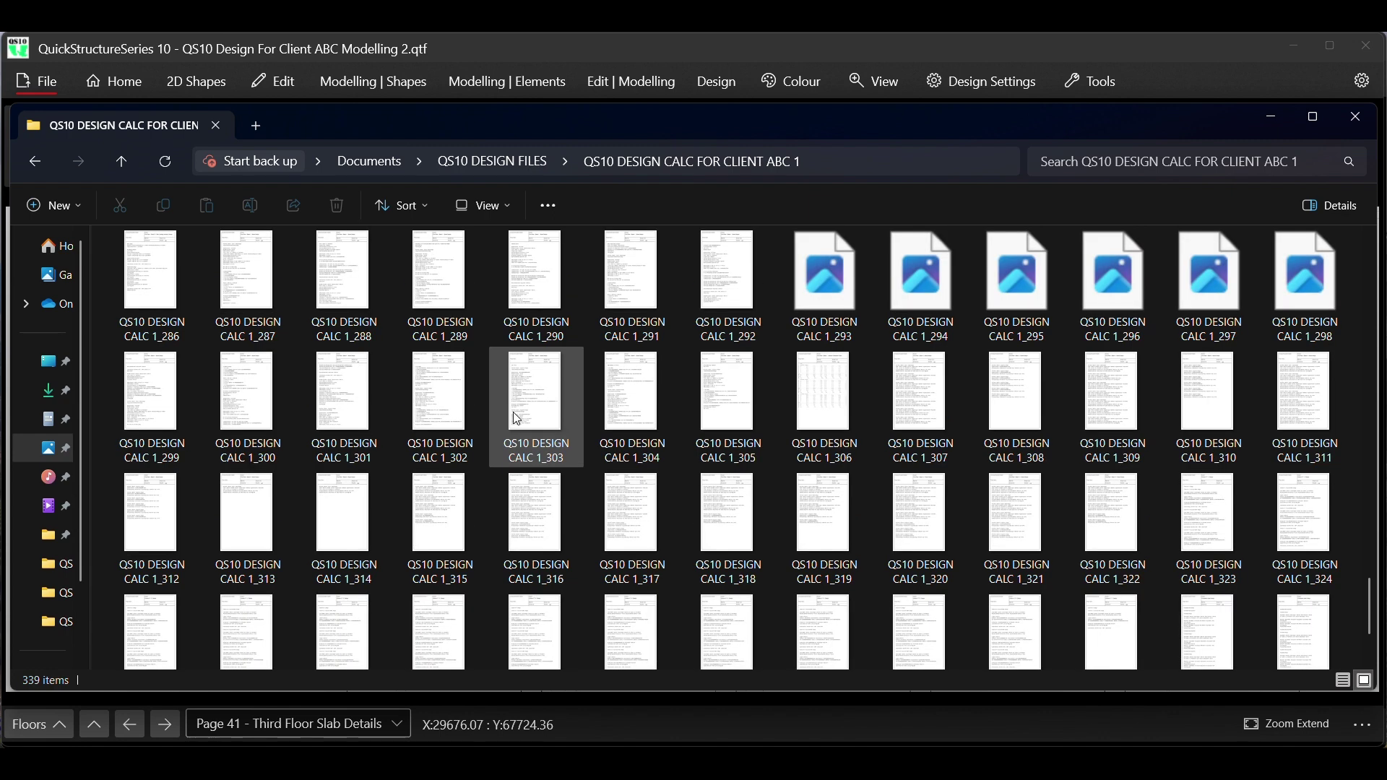
scroll(517, 419, "up", 20)
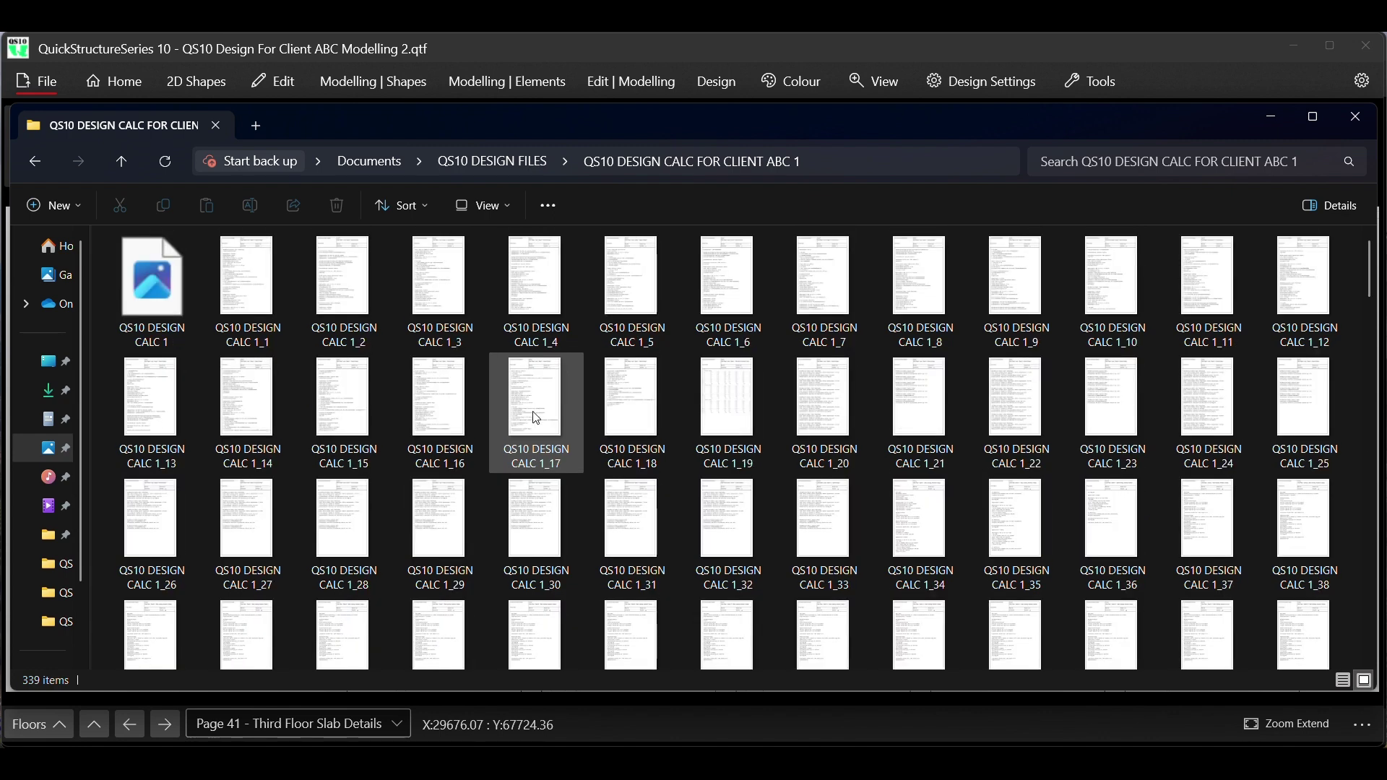
left_click(1269, 117)
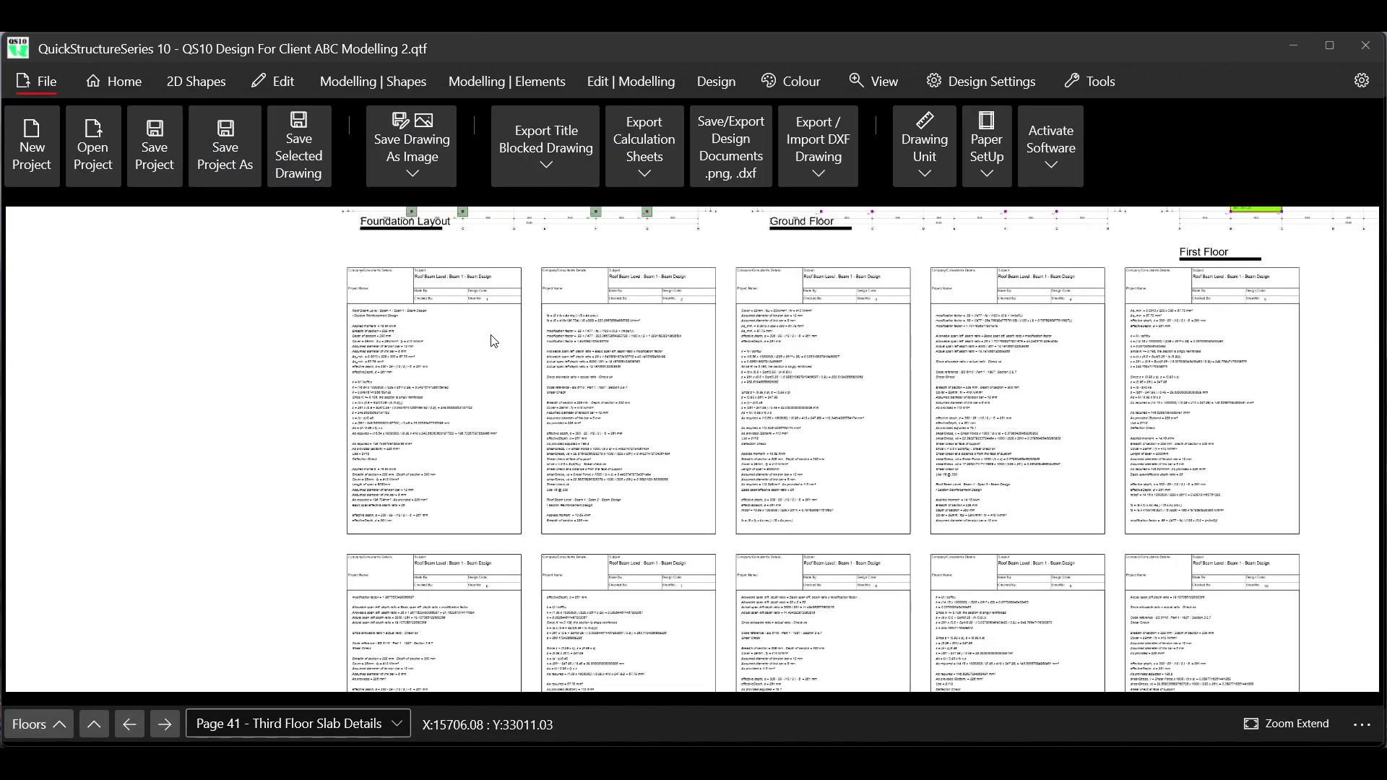
left_click(613, 765)
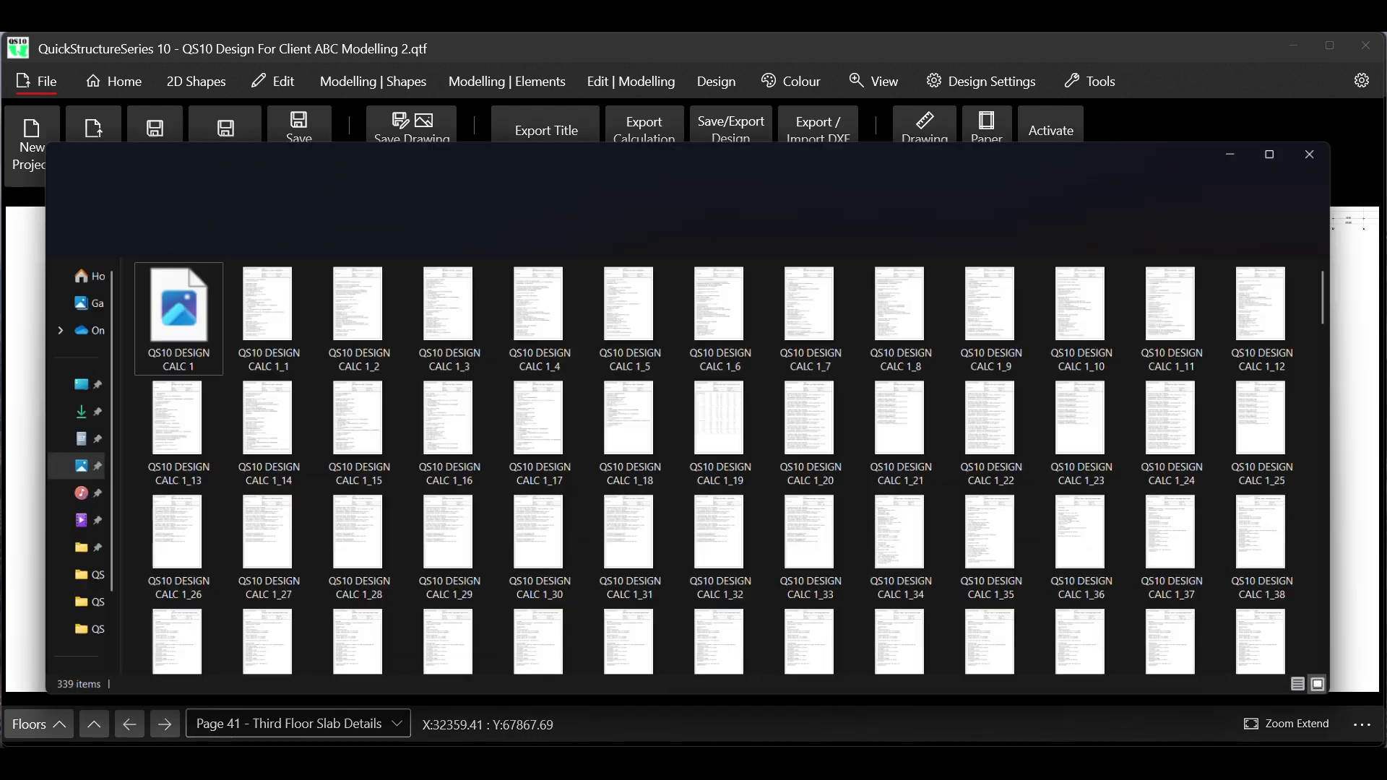
scroll(744, 530, "down", 20)
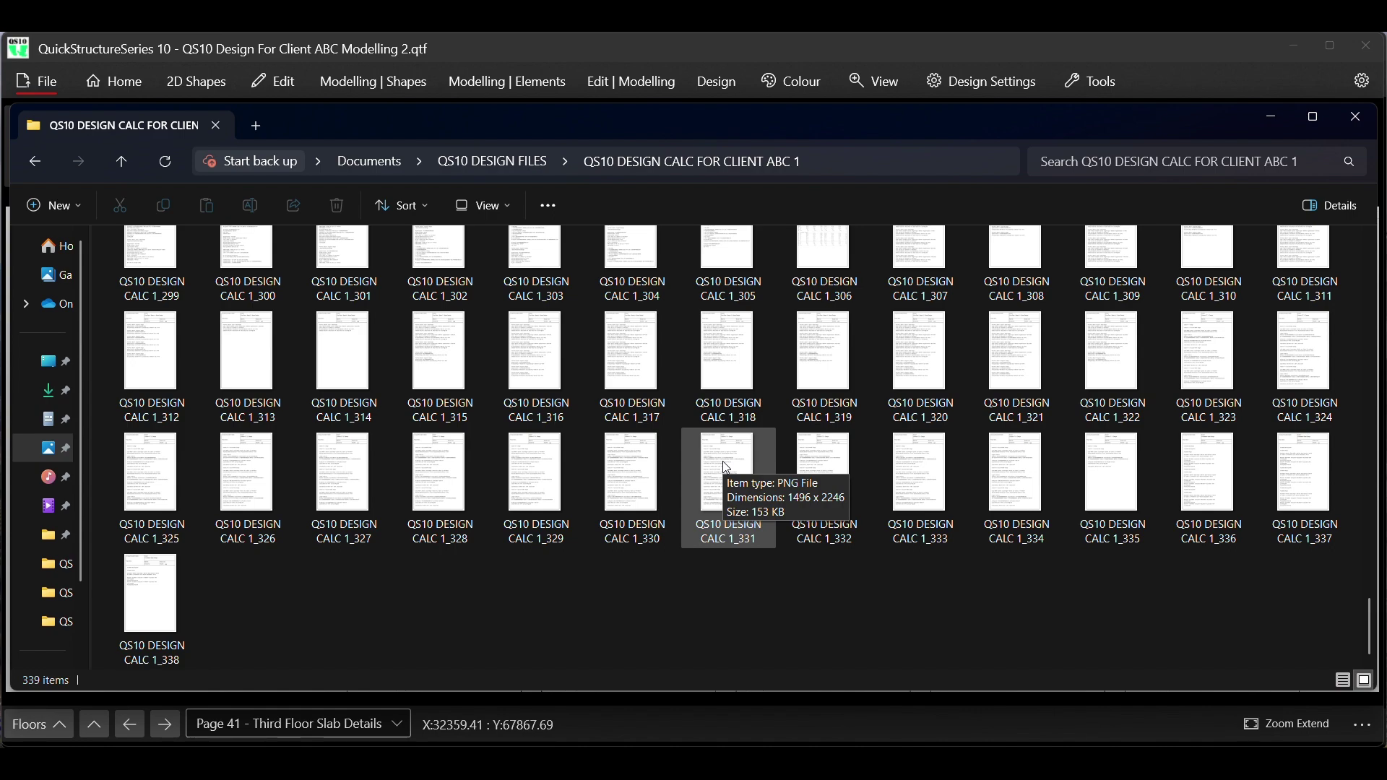
scroll(708, 414, "up", 20)
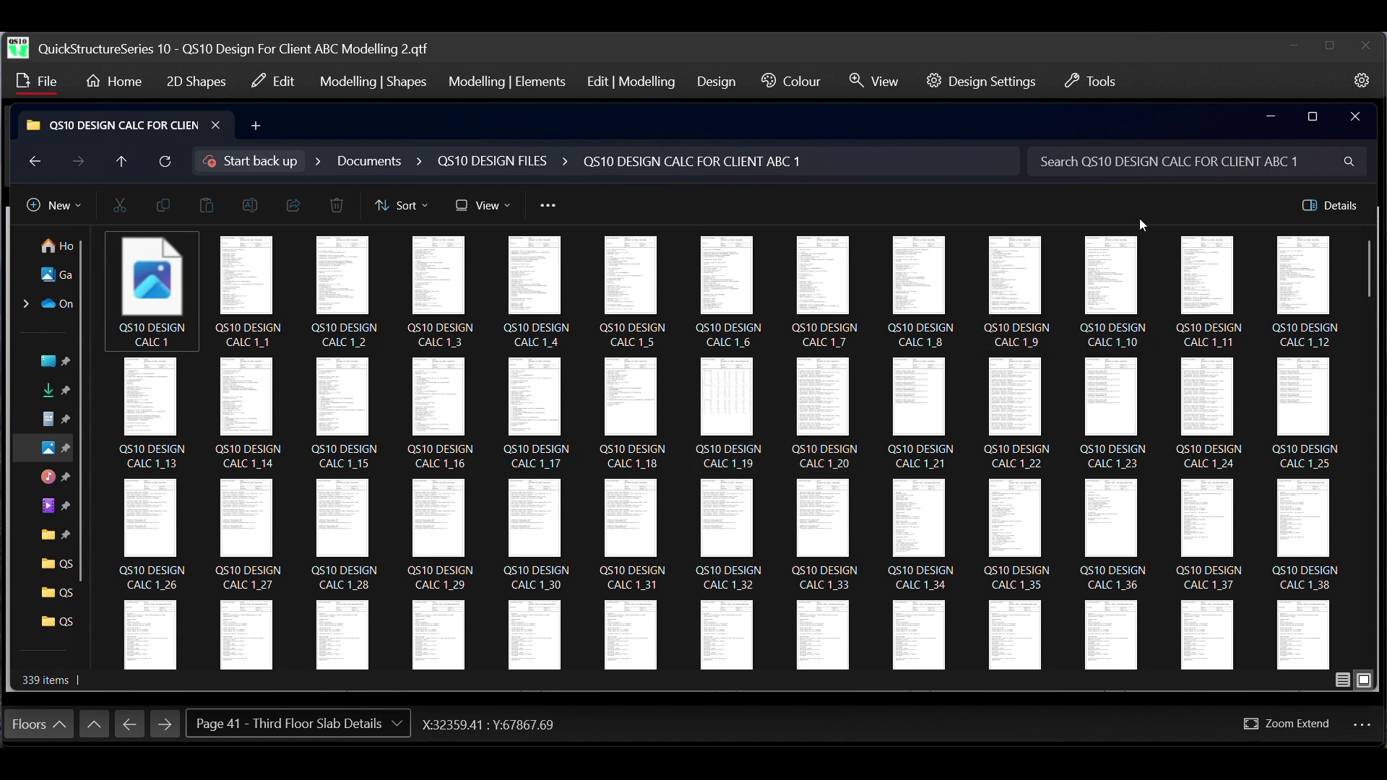
left_click(1278, 119)
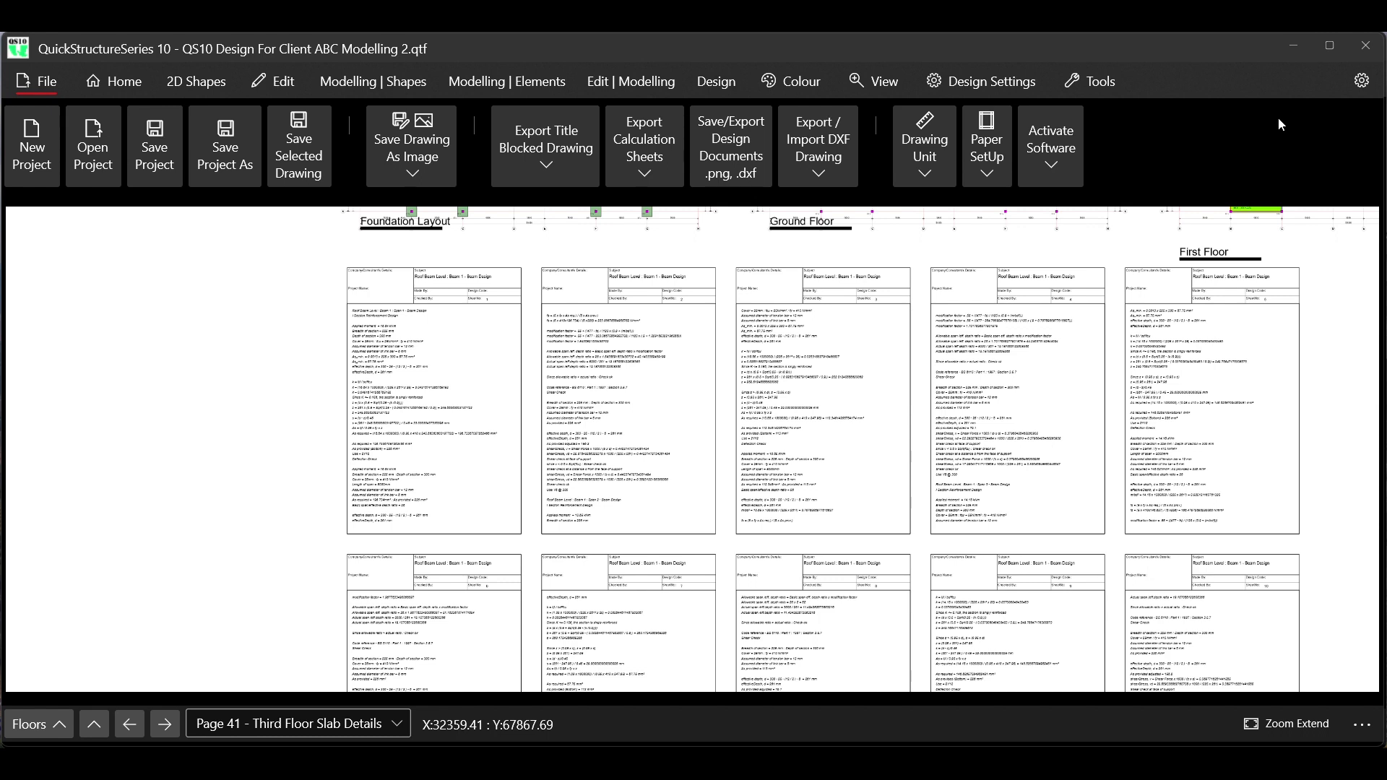
Apply the predefined paper setting Drawing PreSet 21: A3 Portrait, Margin 192, DPI 3 White in the paper setup
left_click(984, 185)
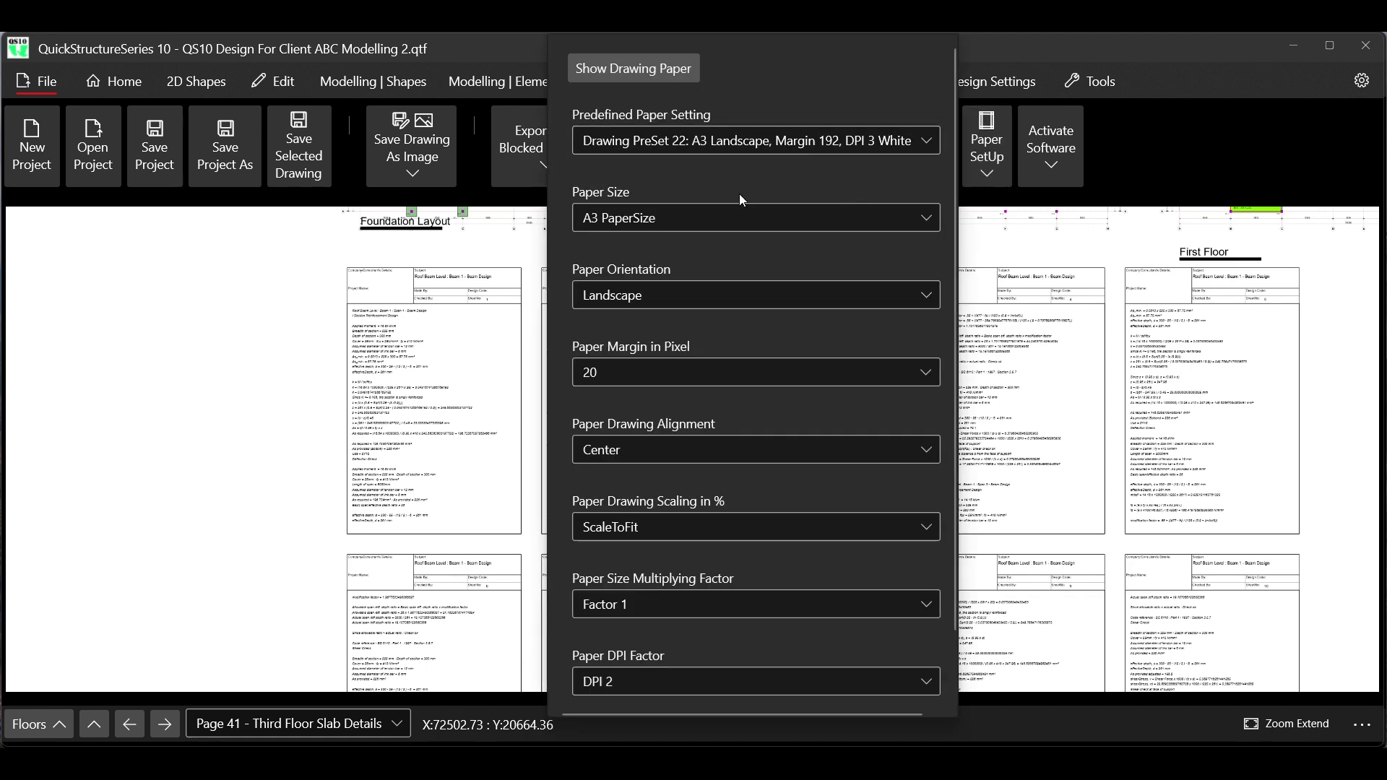
left_click(721, 219)
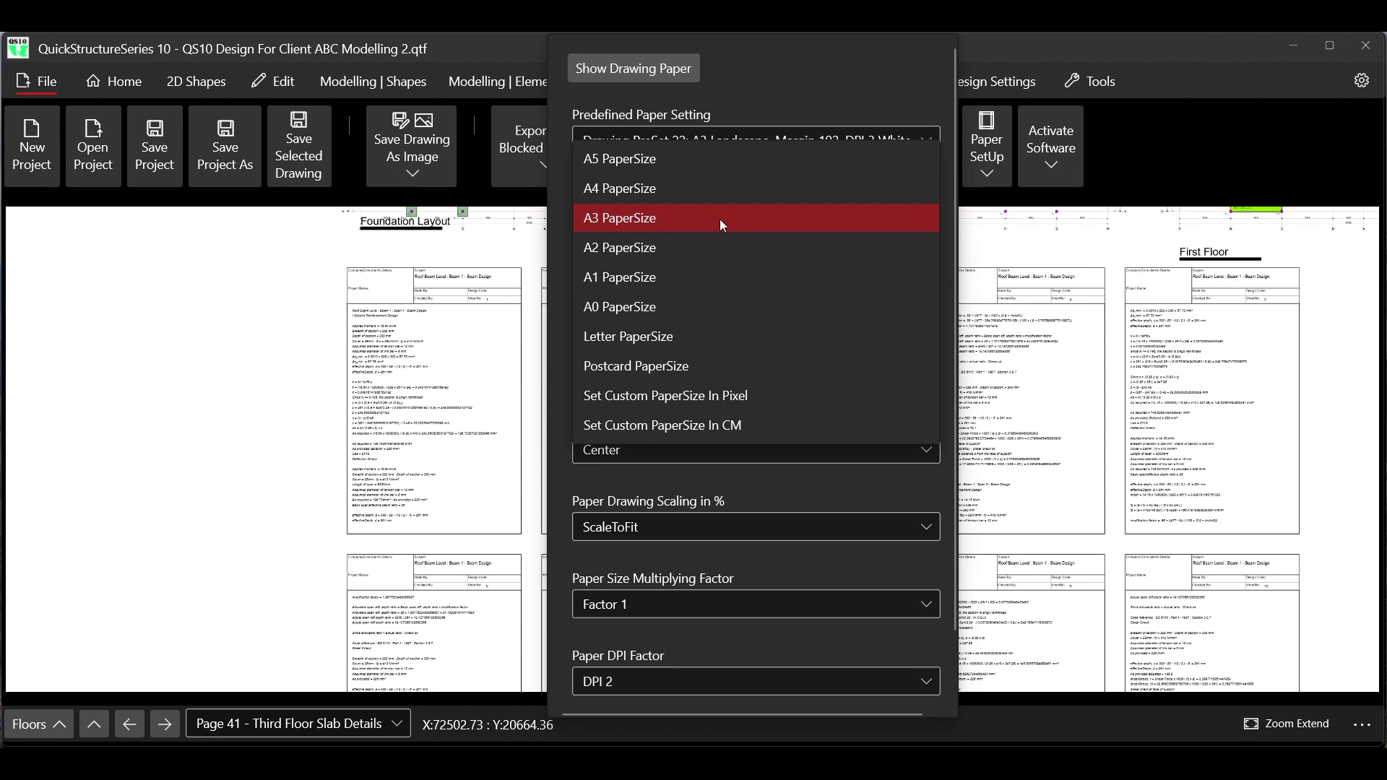
left_click(615, 189)
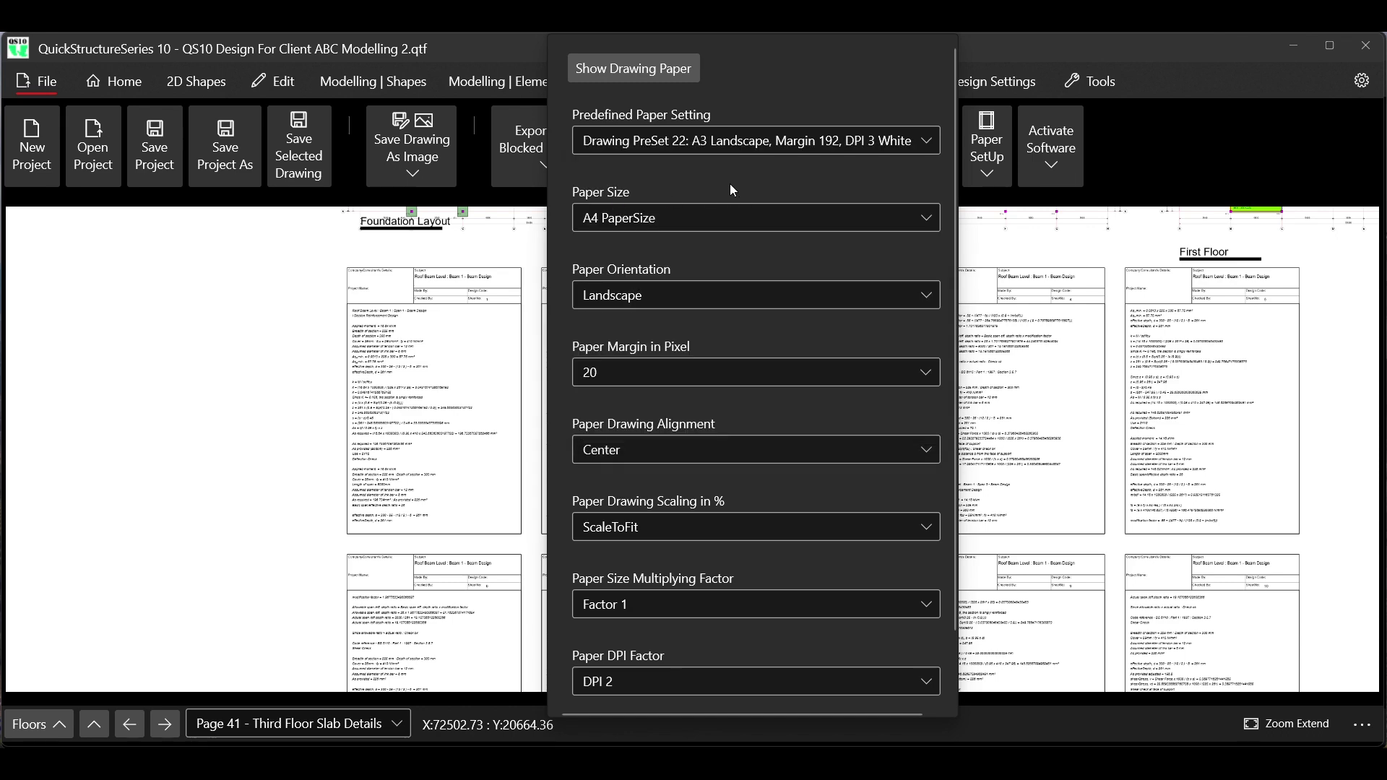
left_click(662, 144)
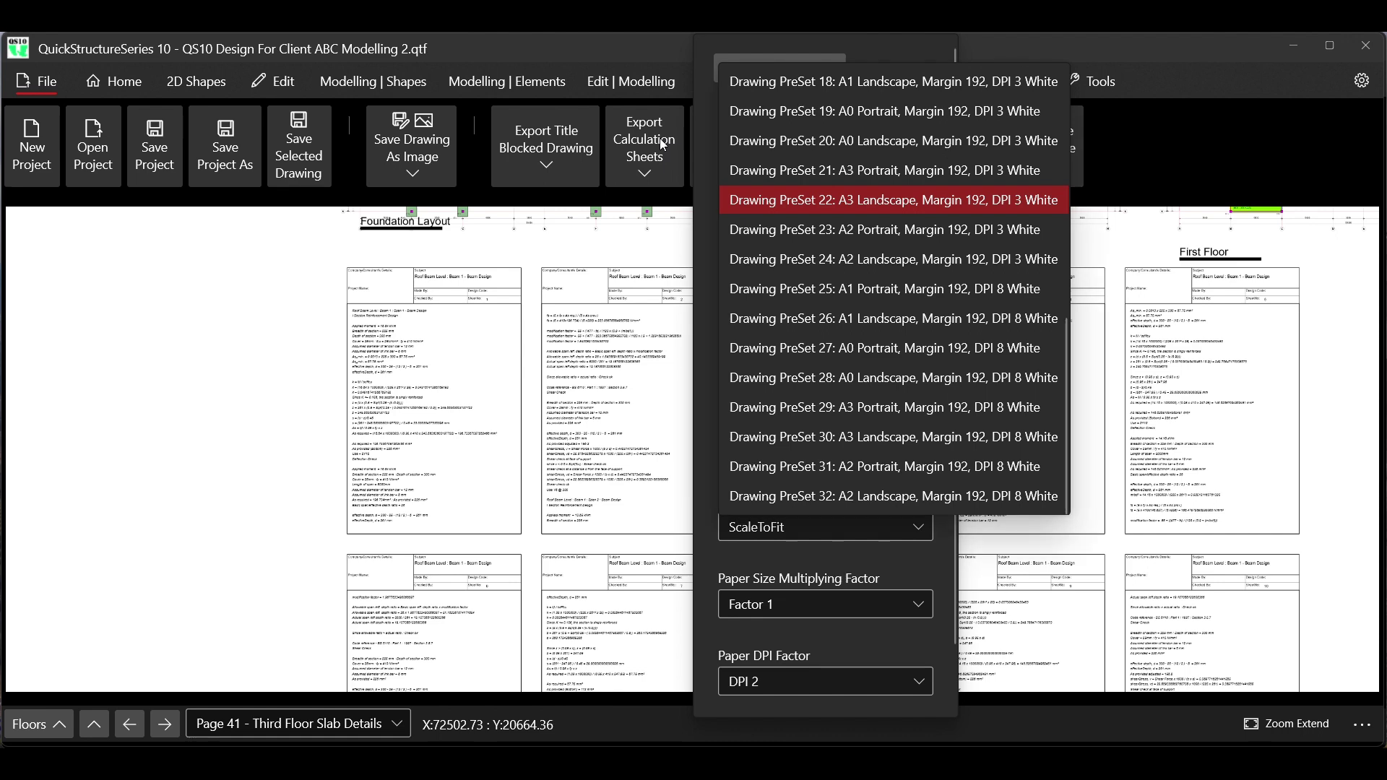
scroll(815, 323, "up", 2)
scroll(814, 319, "up", 5)
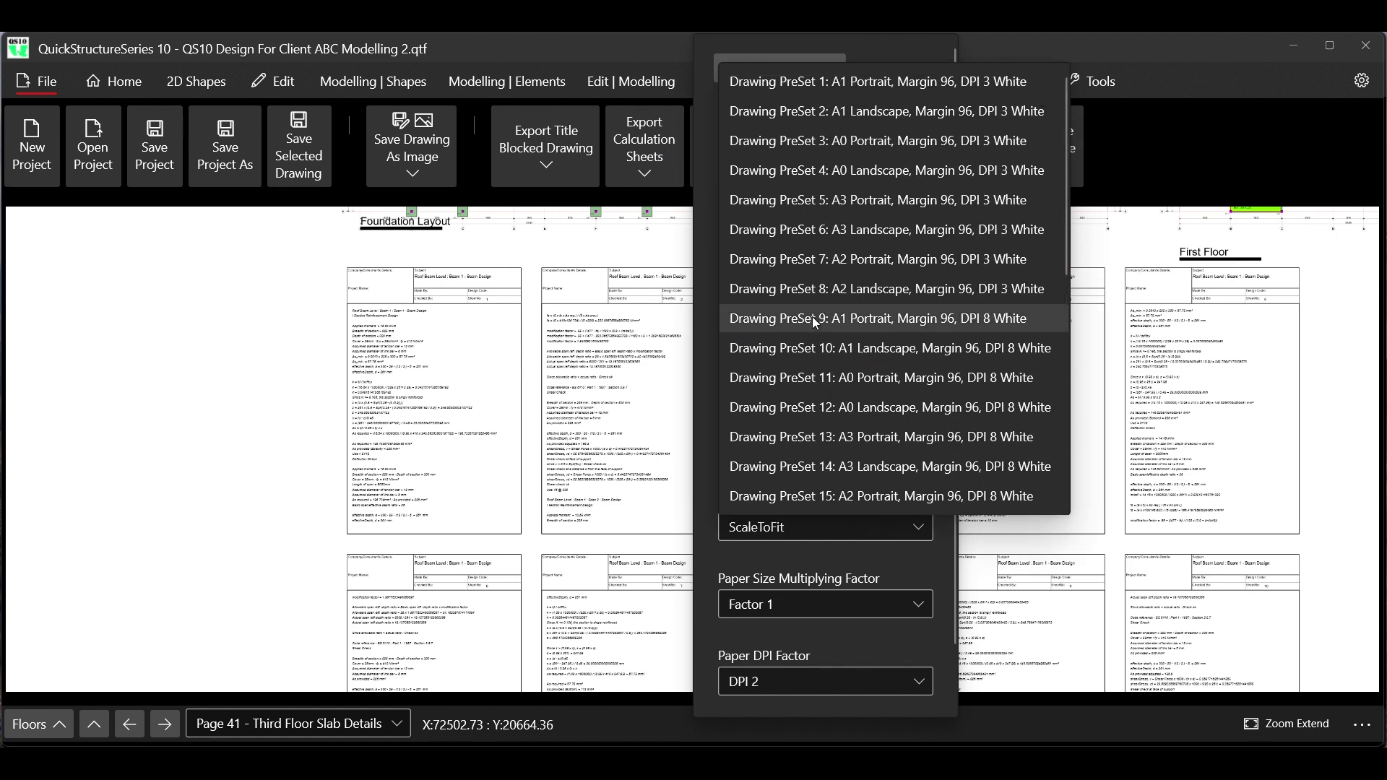
scroll(813, 319, "down", 4)
scroll(812, 317, "down", 2)
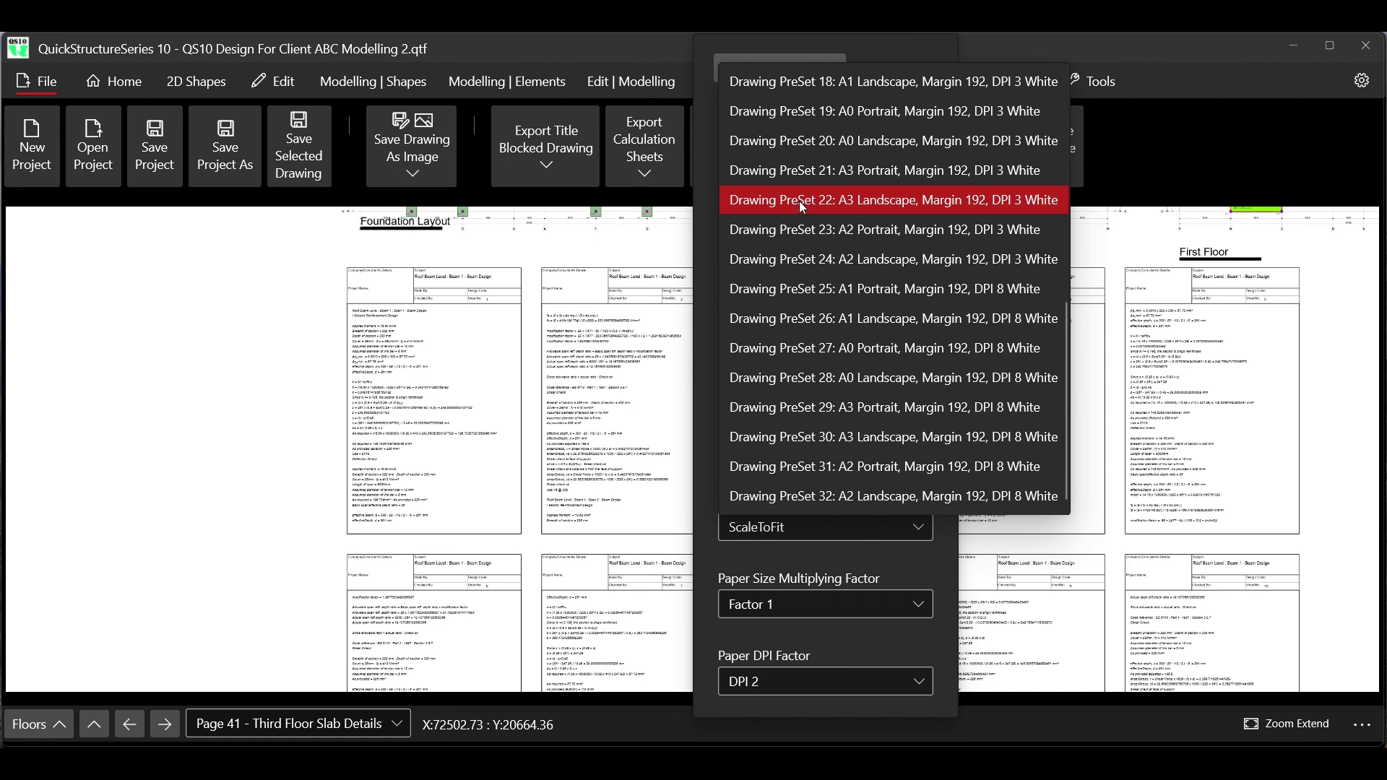
left_click(829, 170)
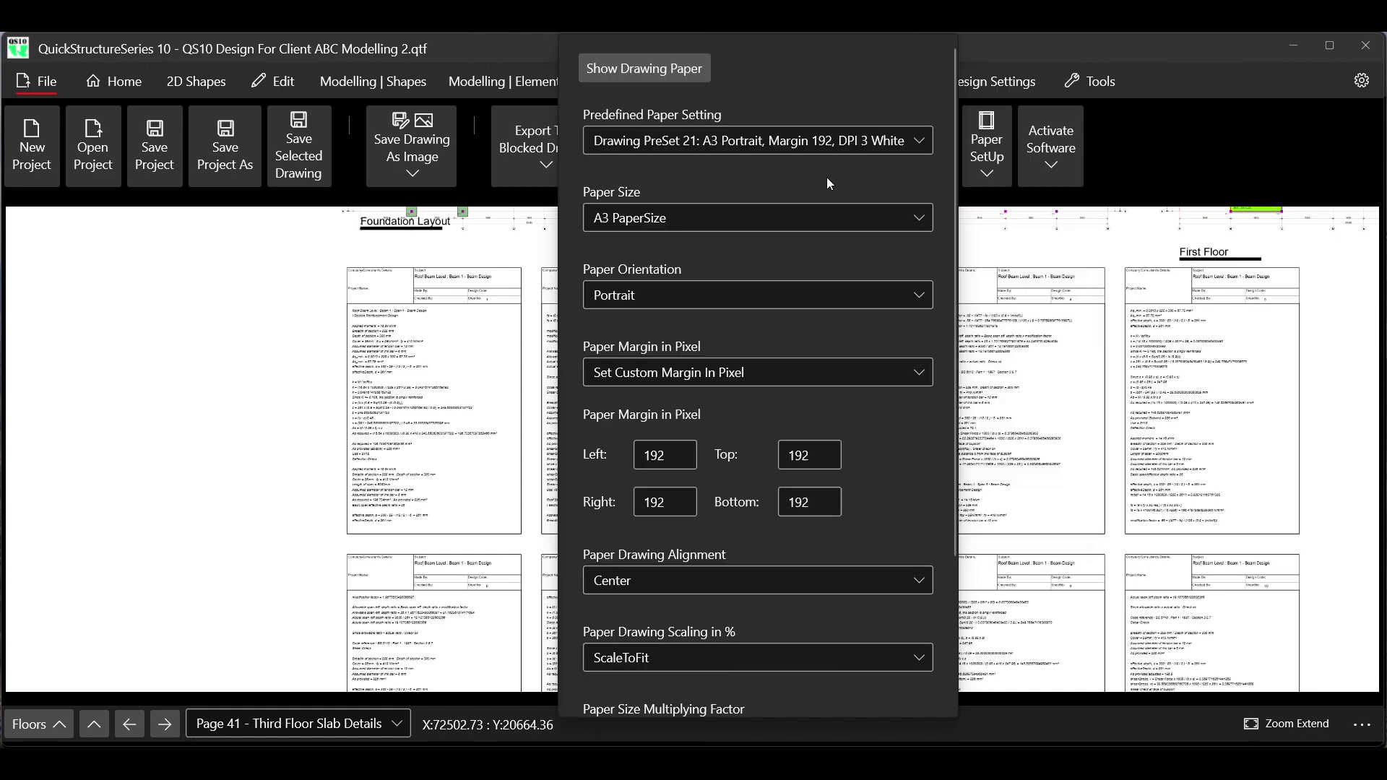
Set the paper size to A4 and the paper margin to 20 pixels in the paper setup
left_click(731, 211)
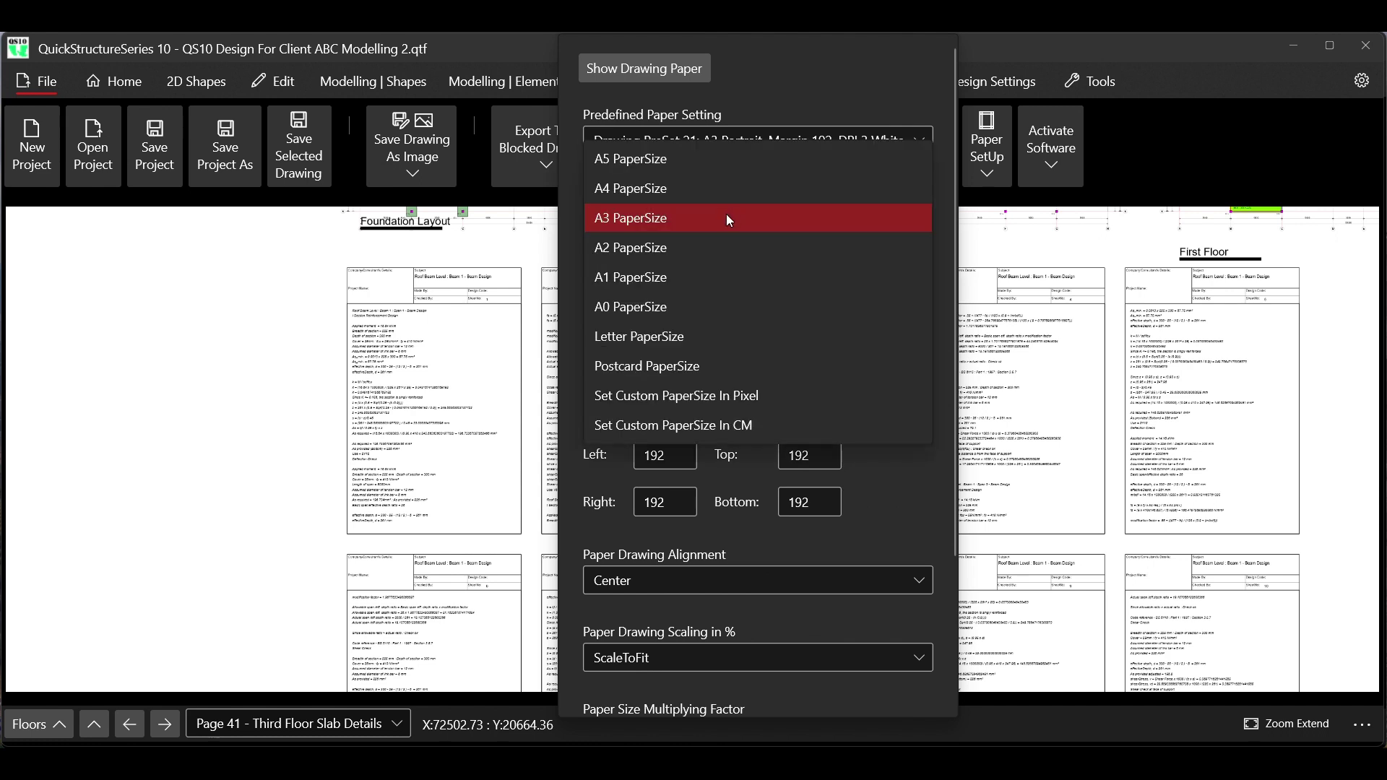
left_click(640, 189)
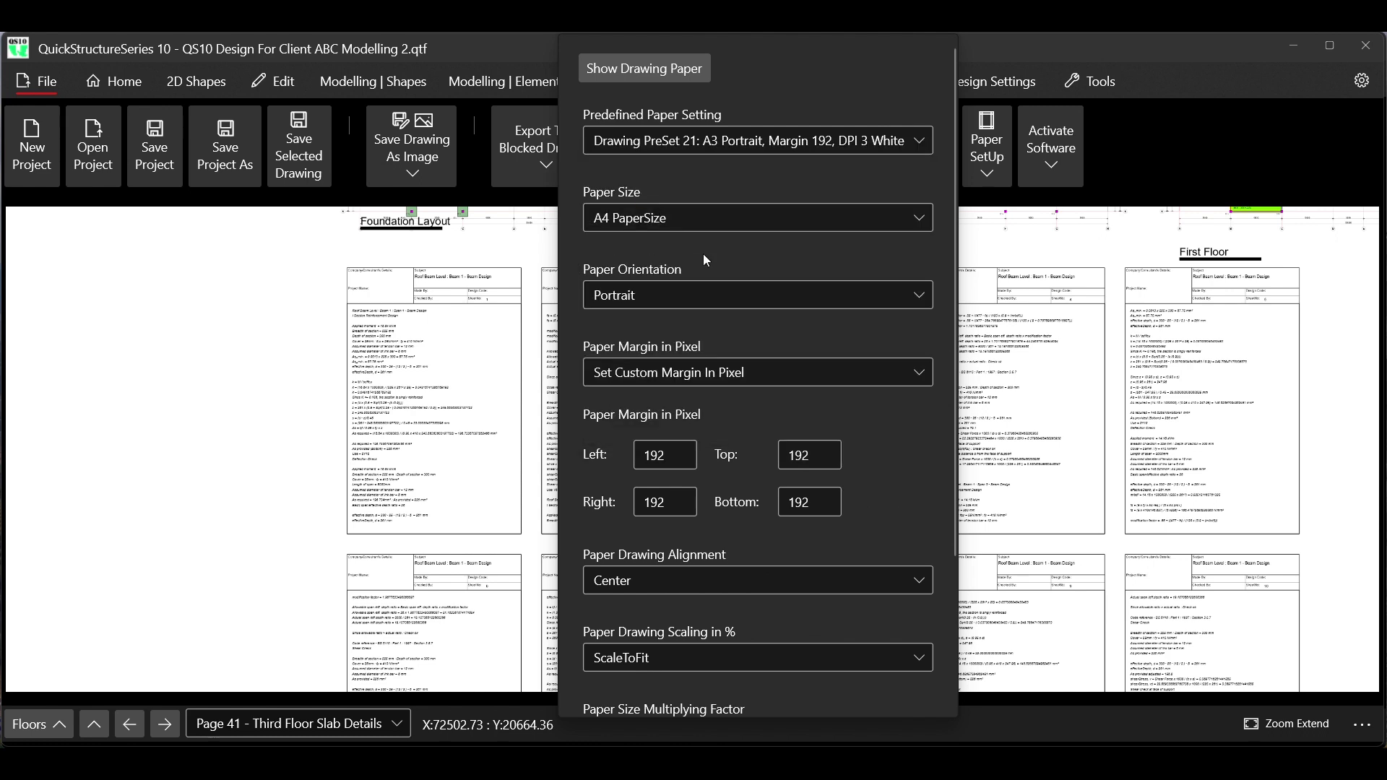
left_click(733, 374)
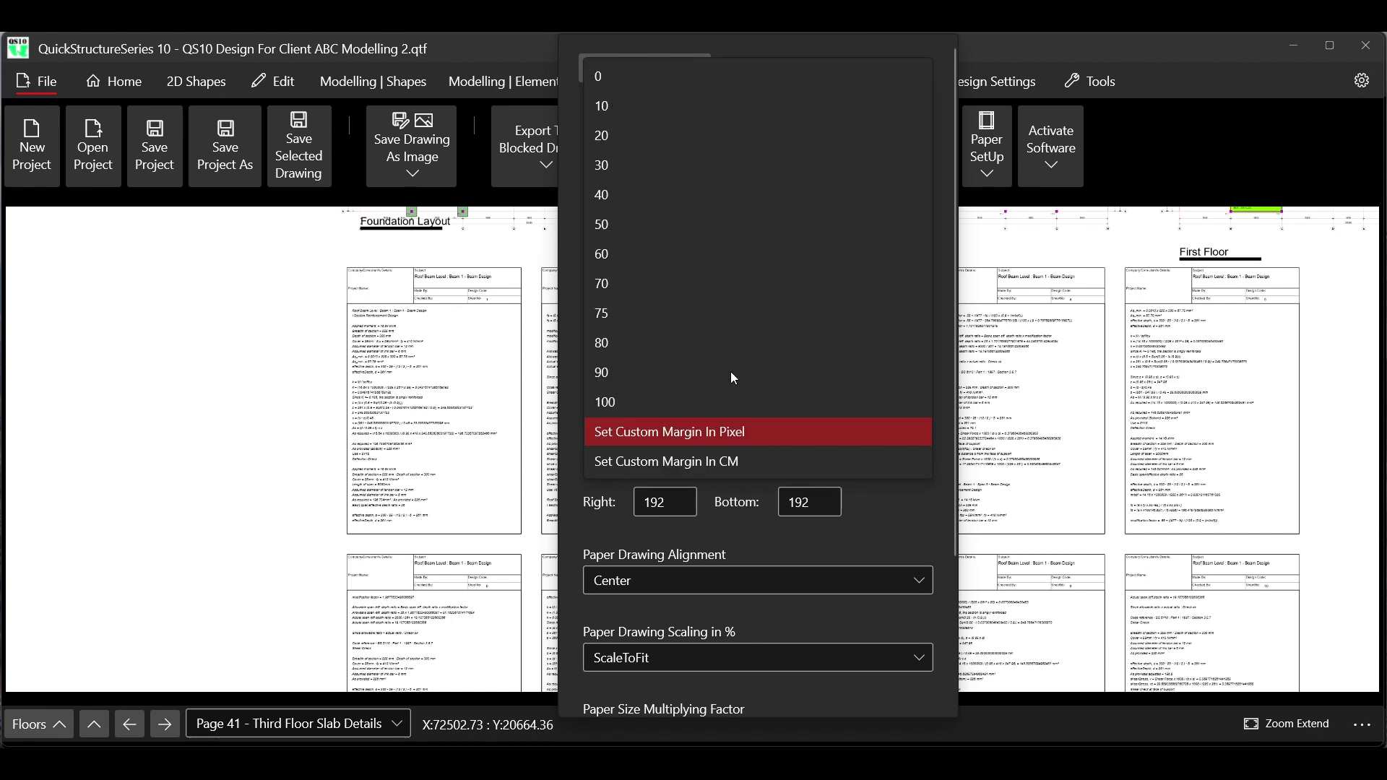
left_click(605, 133)
Set the paper DPI factor to DPI 1 in the paper setup
scroll(657, 355, "down", 1)
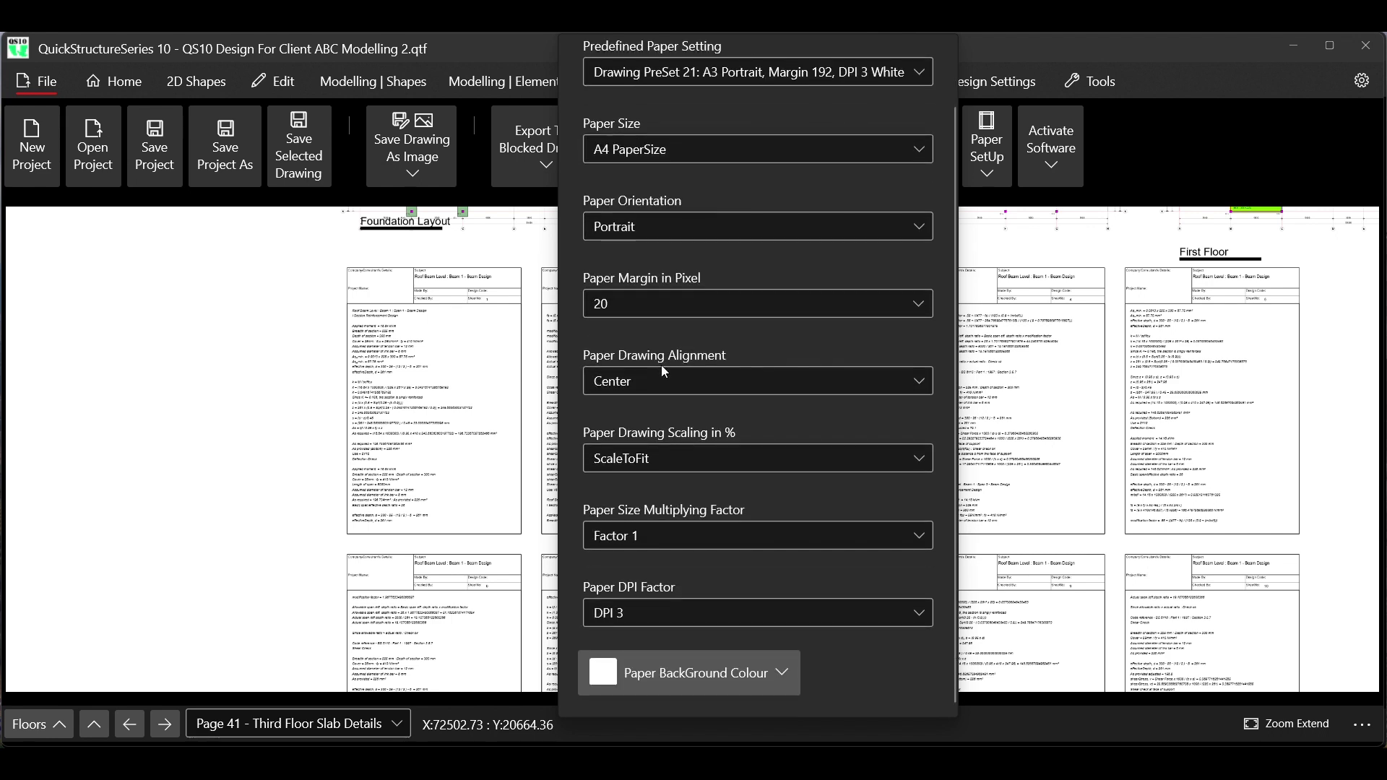
left_click(699, 618)
left_click(635, 318)
left_click(696, 619)
left_click(641, 287)
Switch to File Explorer, open QS10 DESIGN CALC 1_1.png to check the legibility of its text, and return to QuickStructureSeries 10
left_click(672, 764)
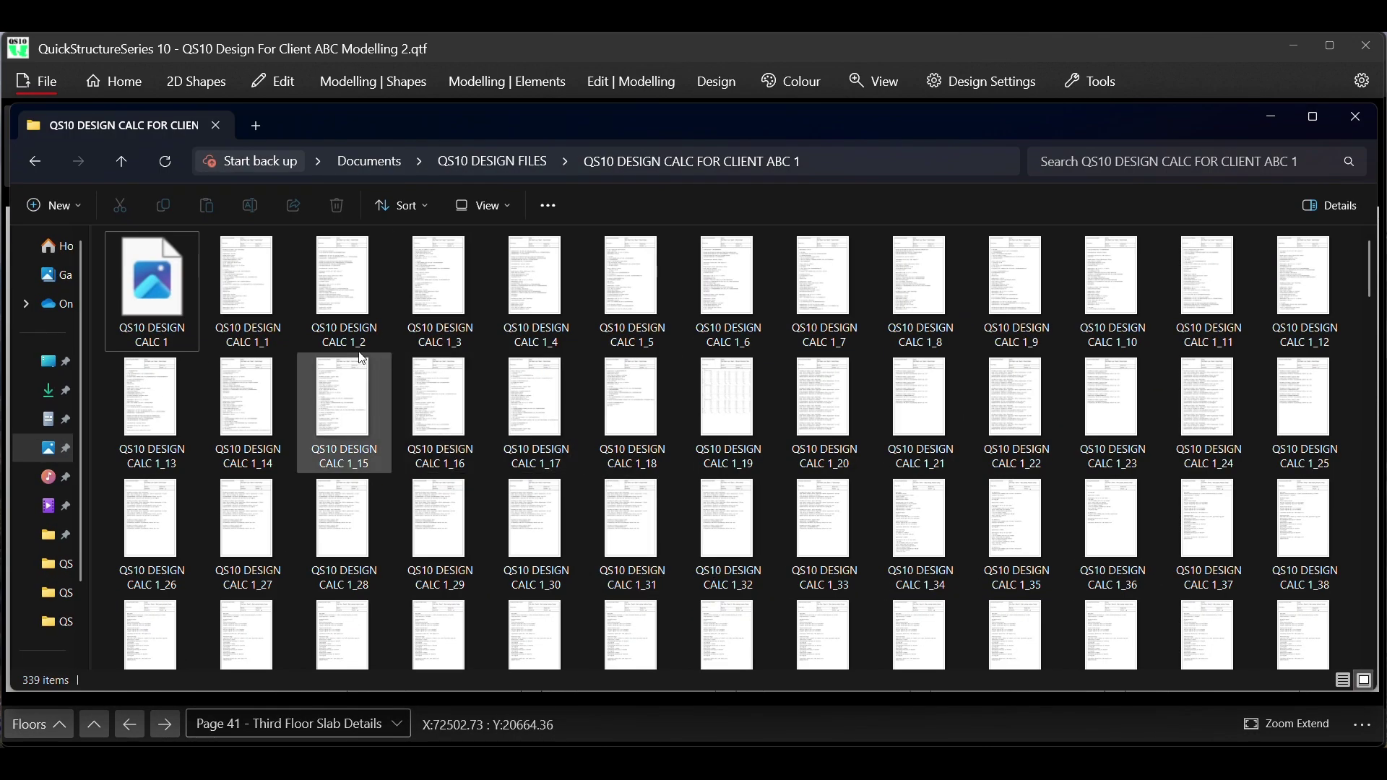
mouse_move(252, 284)
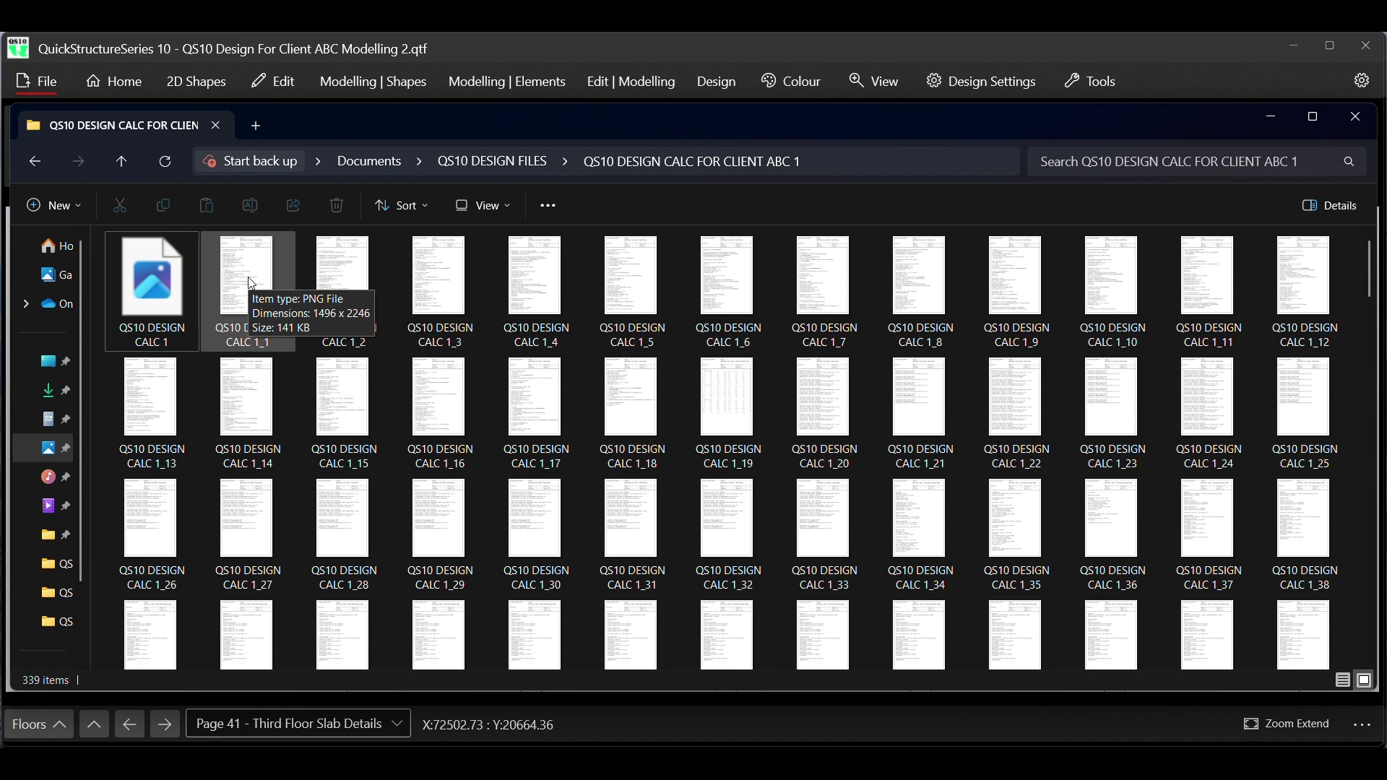
double_click(252, 284)
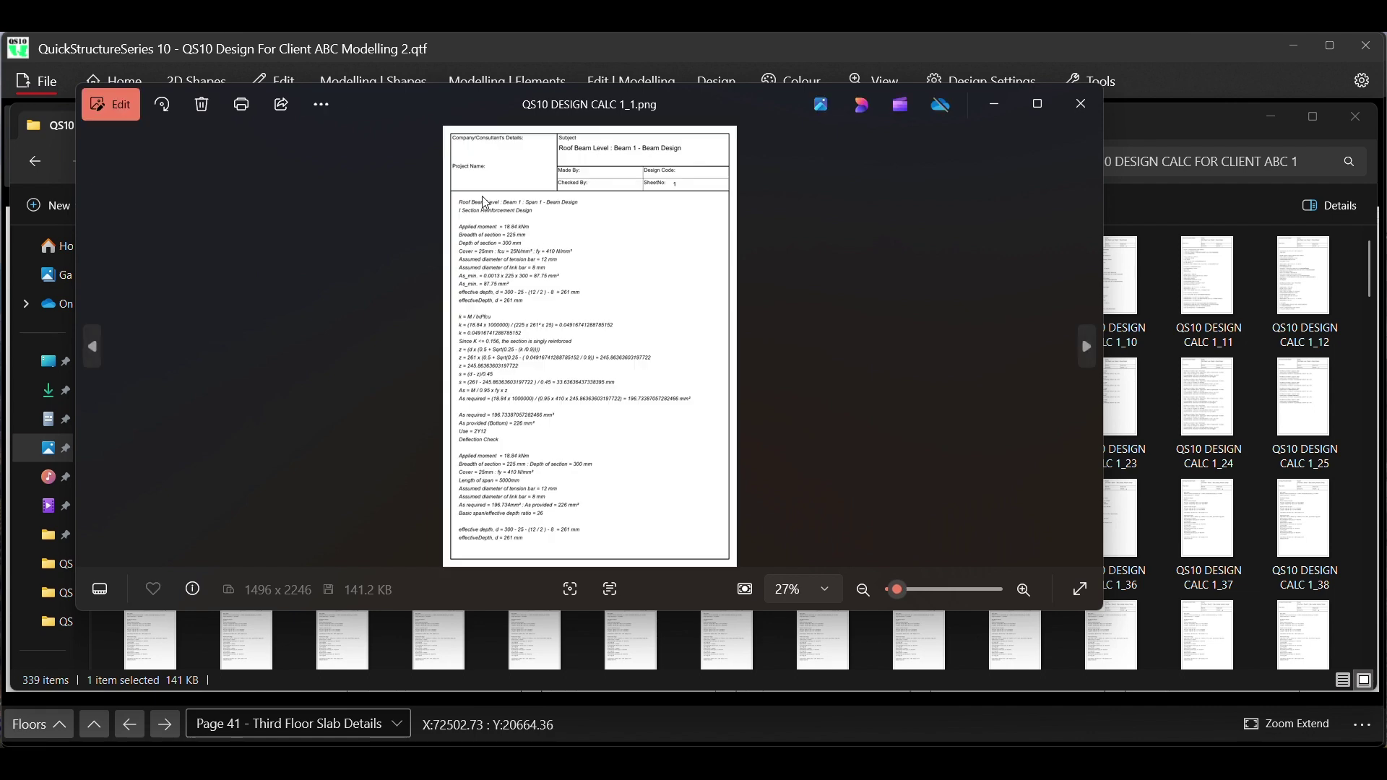
scroll(483, 196, "up", 5)
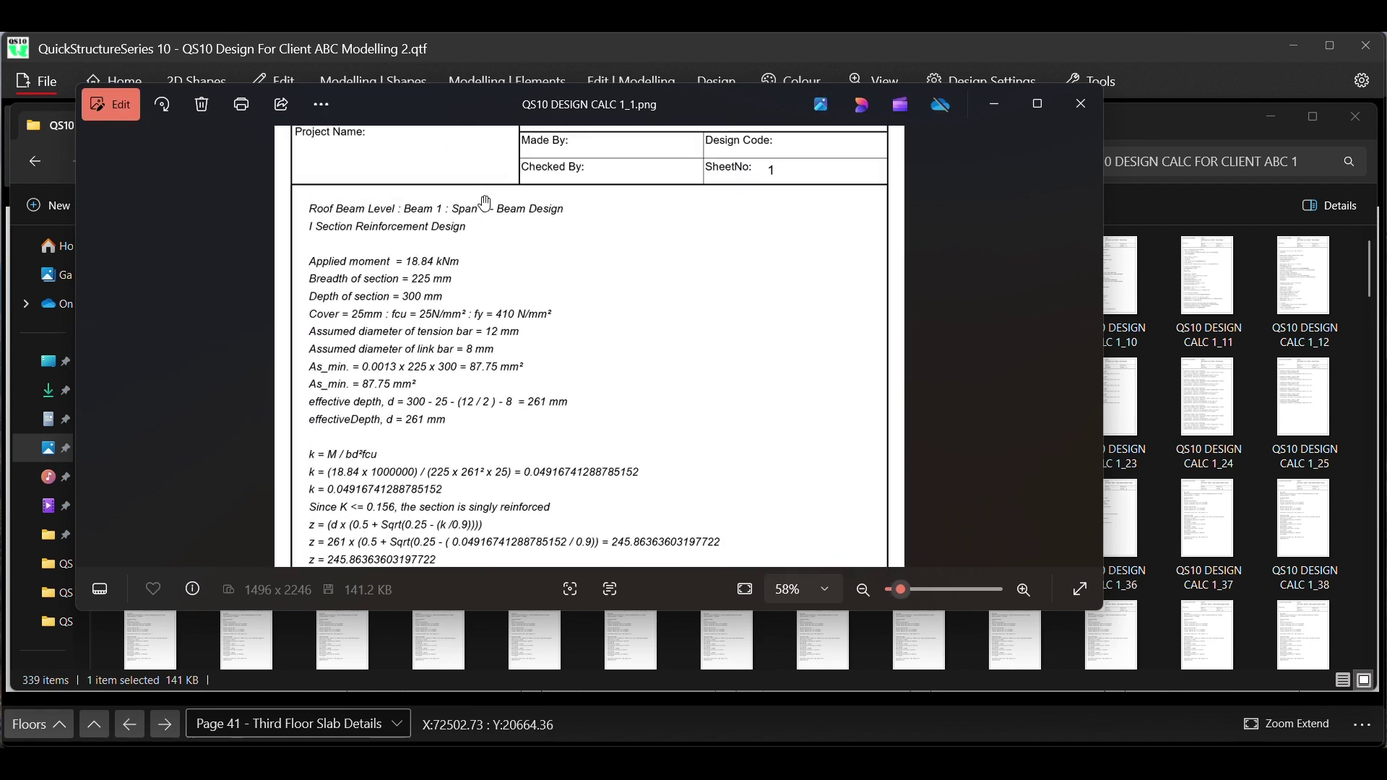
scroll(486, 203, "up", 3)
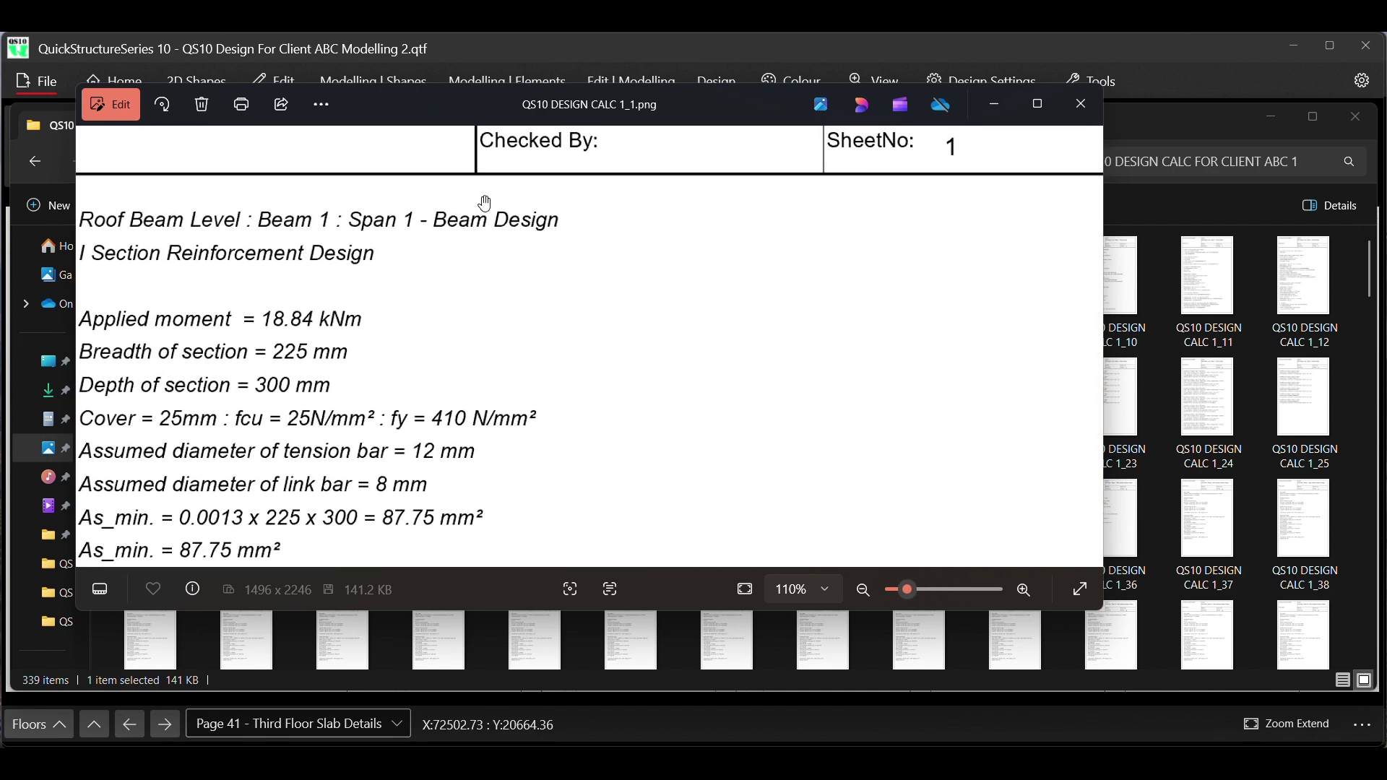
scroll(553, 253, "down", 4)
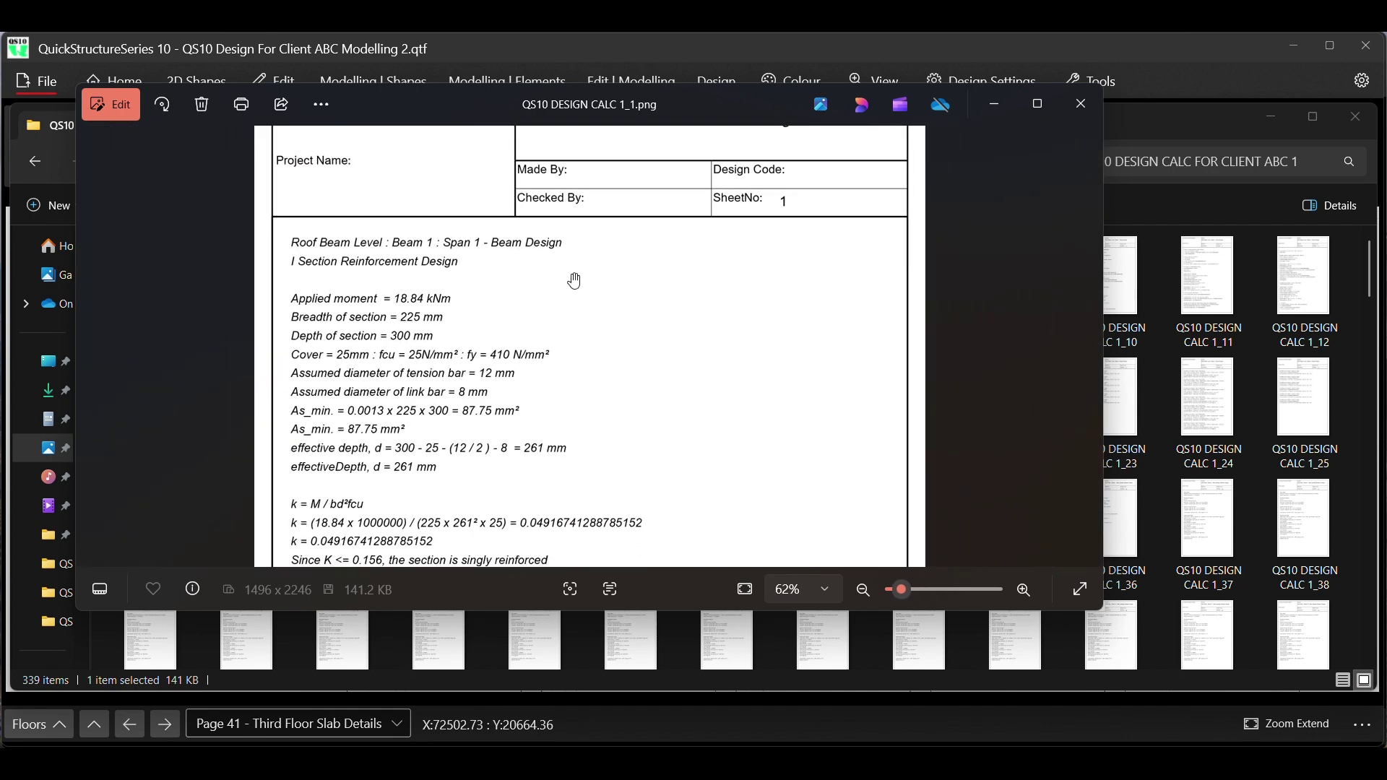
left_click(995, 110)
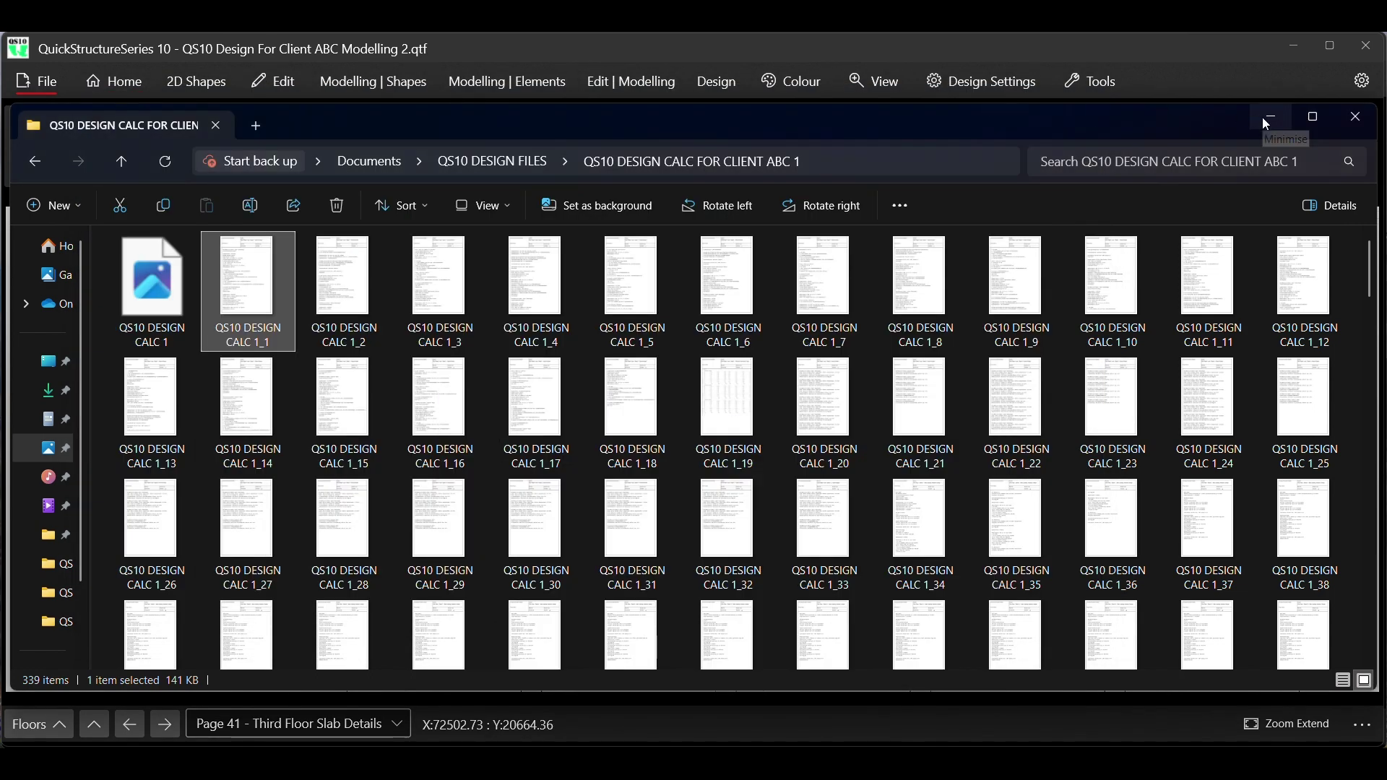
left_click(1265, 121)
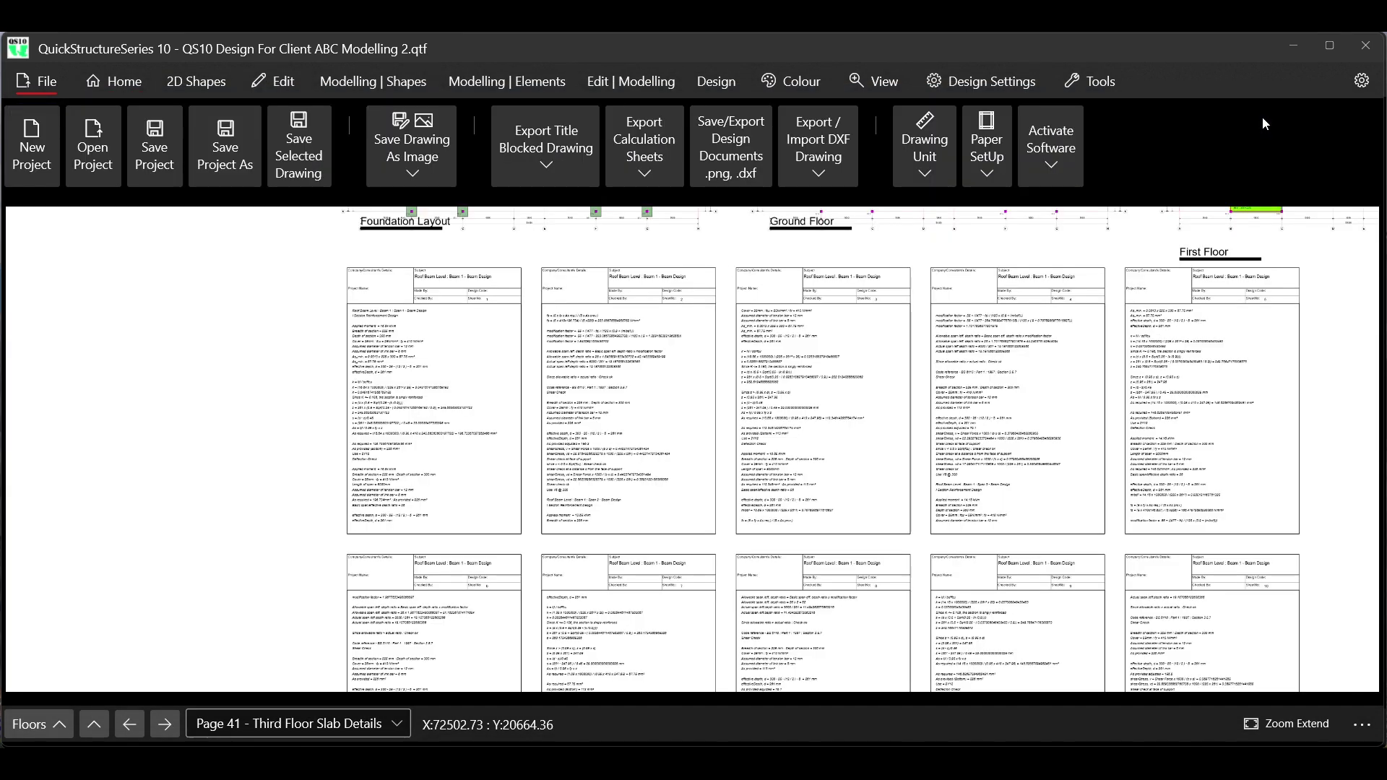
Review the paper size, orientation, margin, scaling and DPI settings in the paper setup
left_click(991, 167)
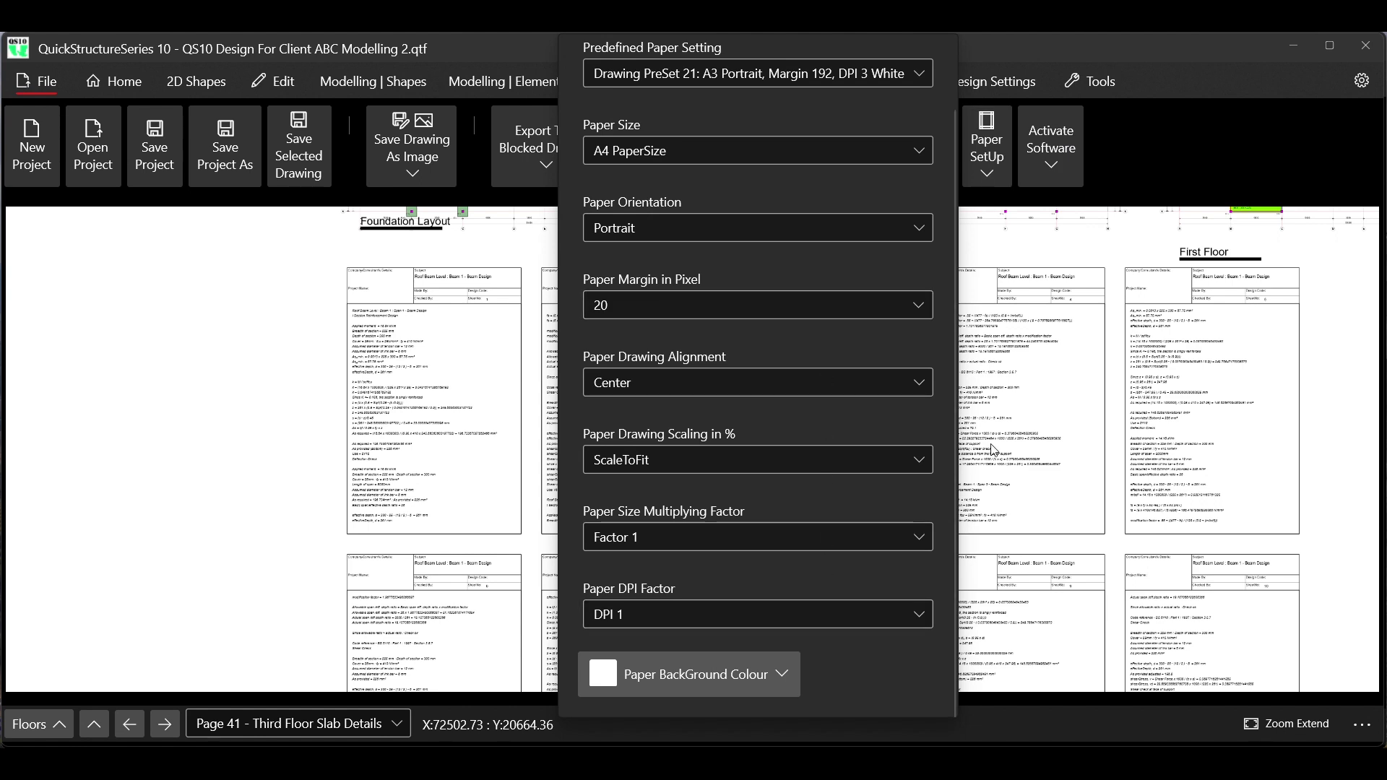
left_click(1140, 137)
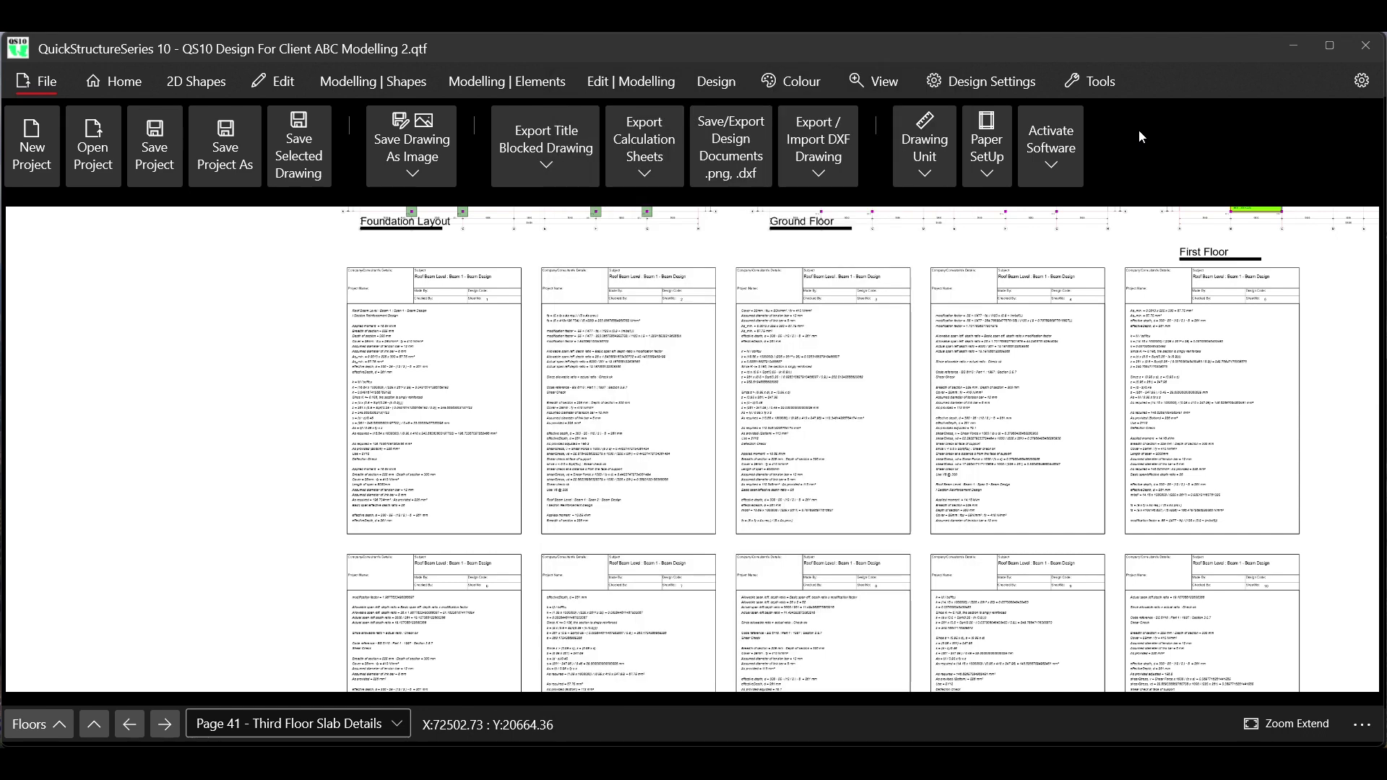
left_click(990, 170)
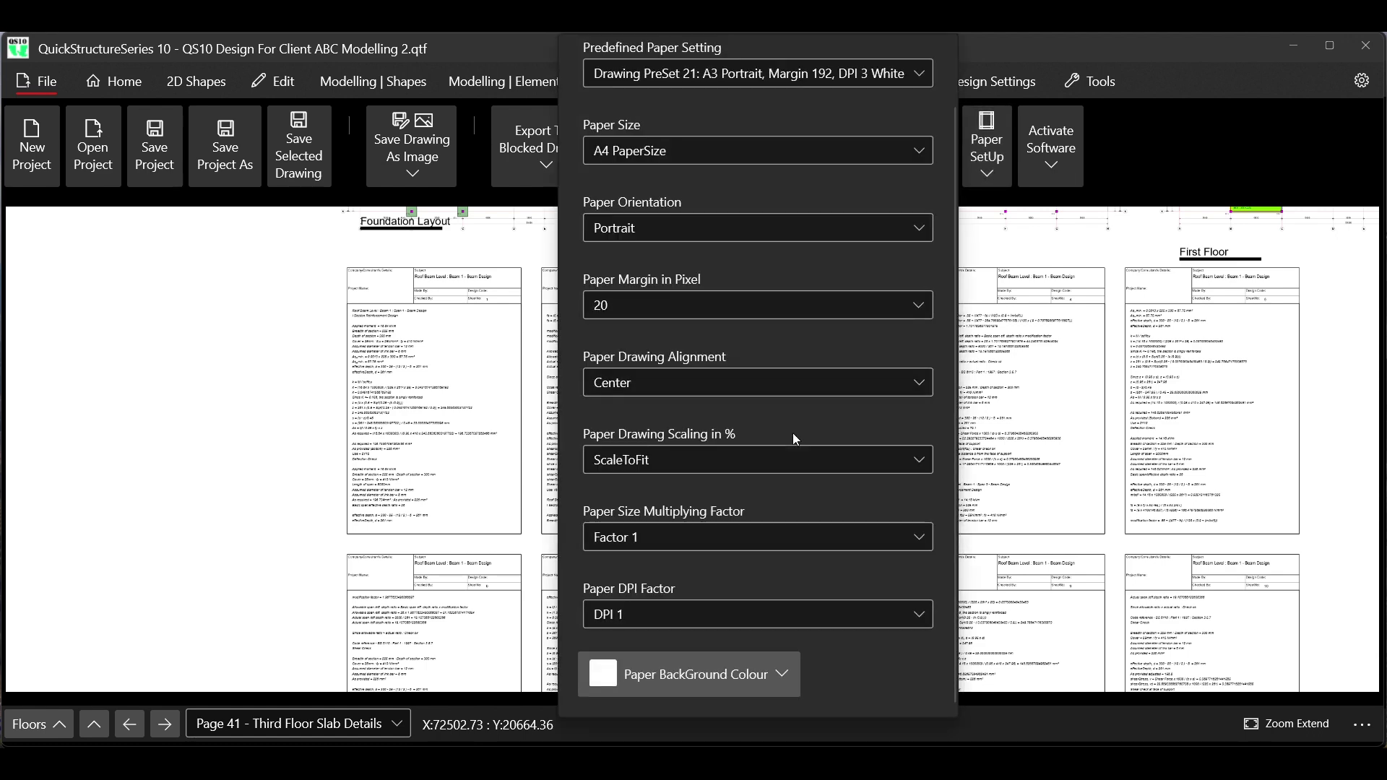
left_click(1133, 112)
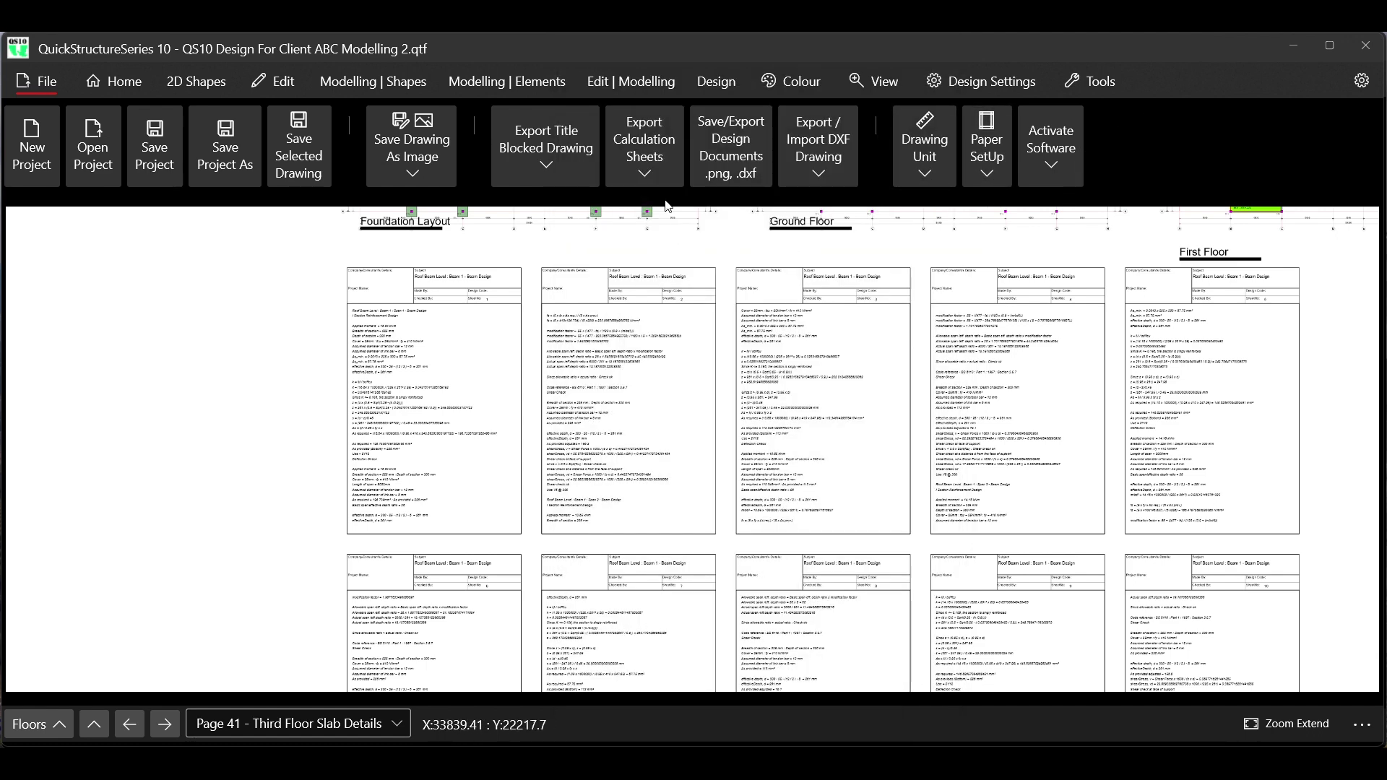
Start exporting the displayed calculation sheets as an image file and go to the QS10 DESIGN FILES folder
left_click(647, 169)
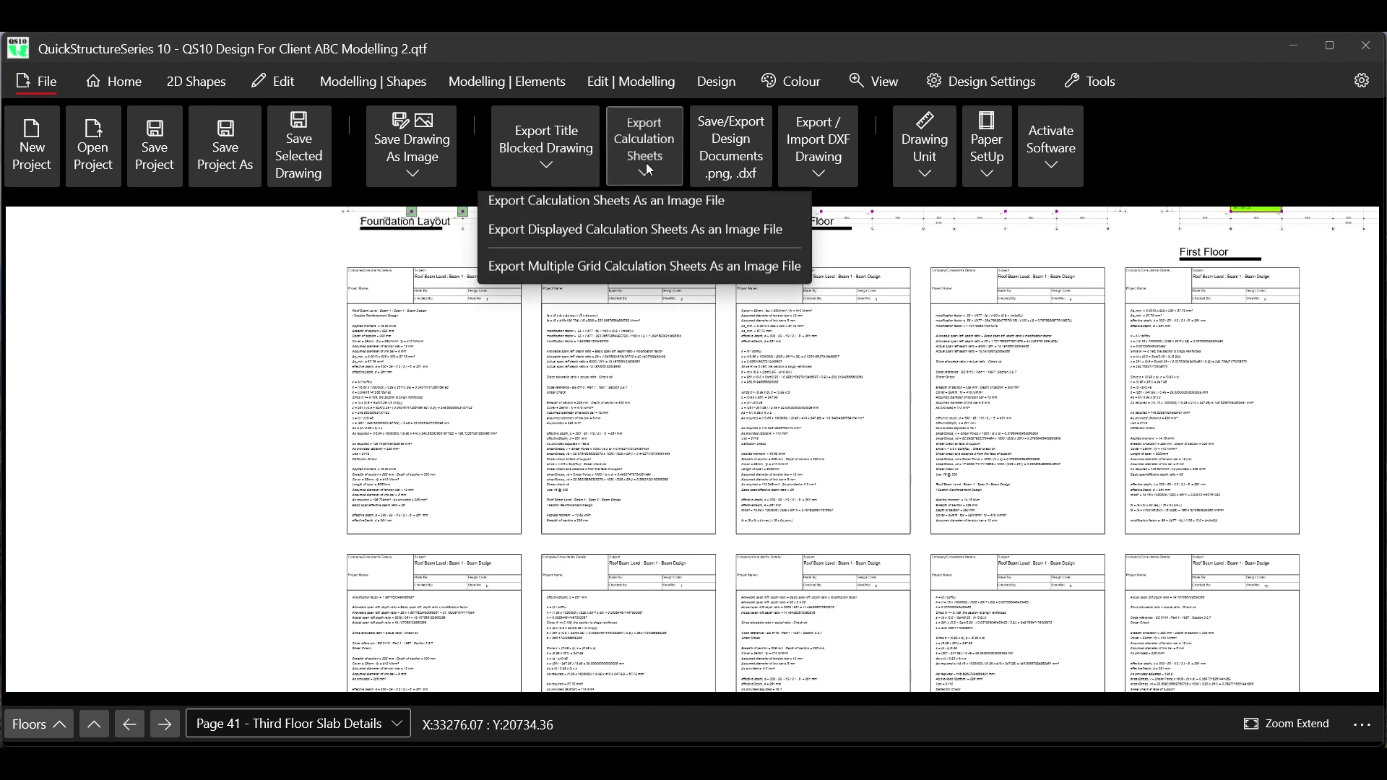
left_click(609, 237)
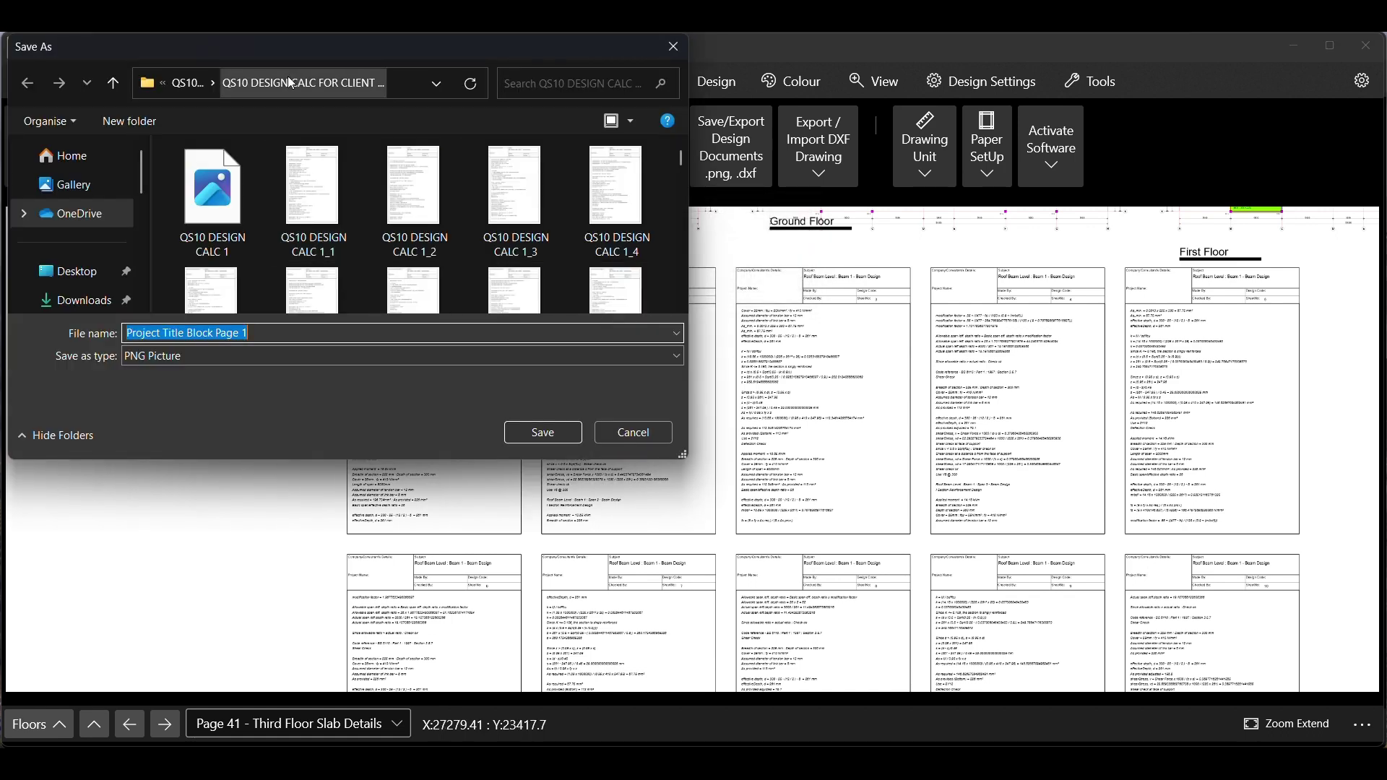
left_click(184, 83)
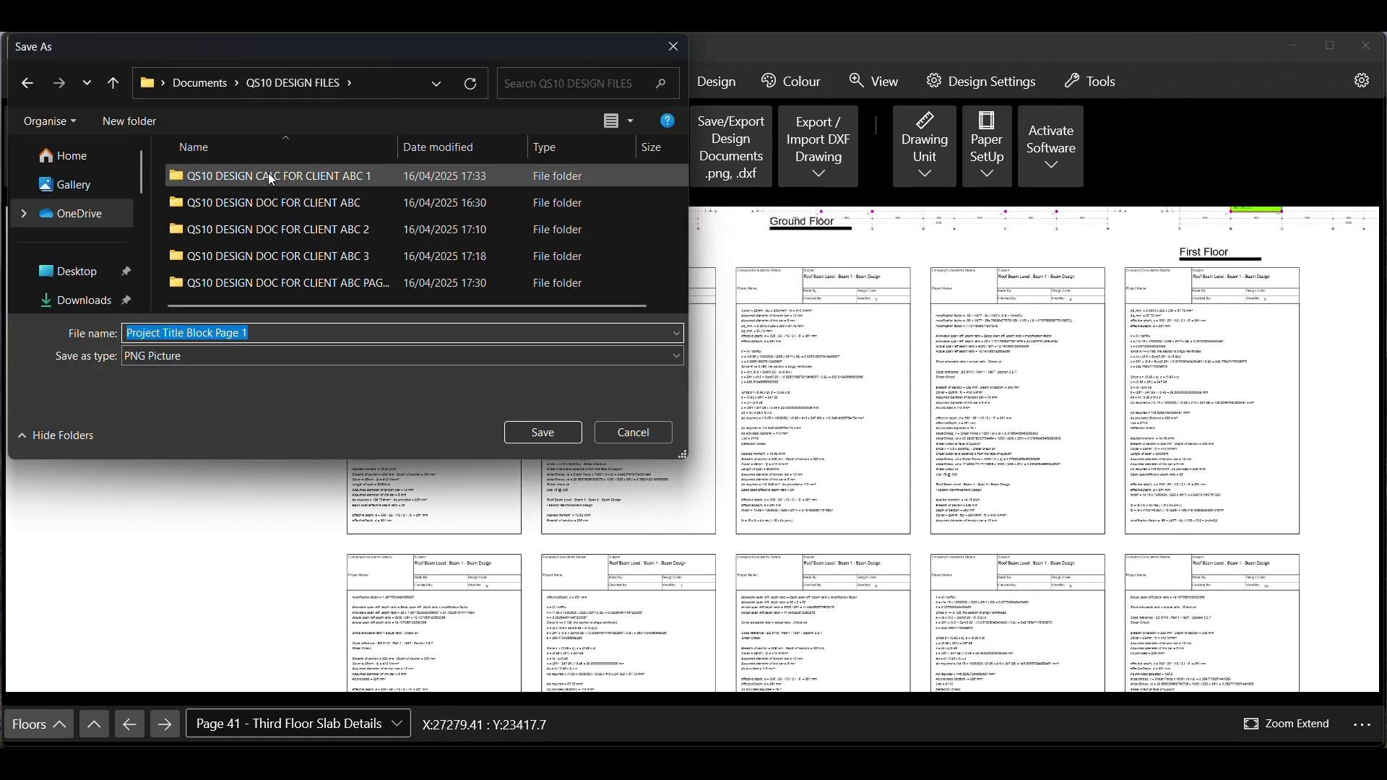
Create a folder named QS10 DESIGN CALC FOR CLIENT ABC 2 in the QS10 DESIGN FILES folder
left_click(267, 172)
left_click(269, 175)
right_click(287, 179)
left_click(314, 231)
left_click(406, 176)
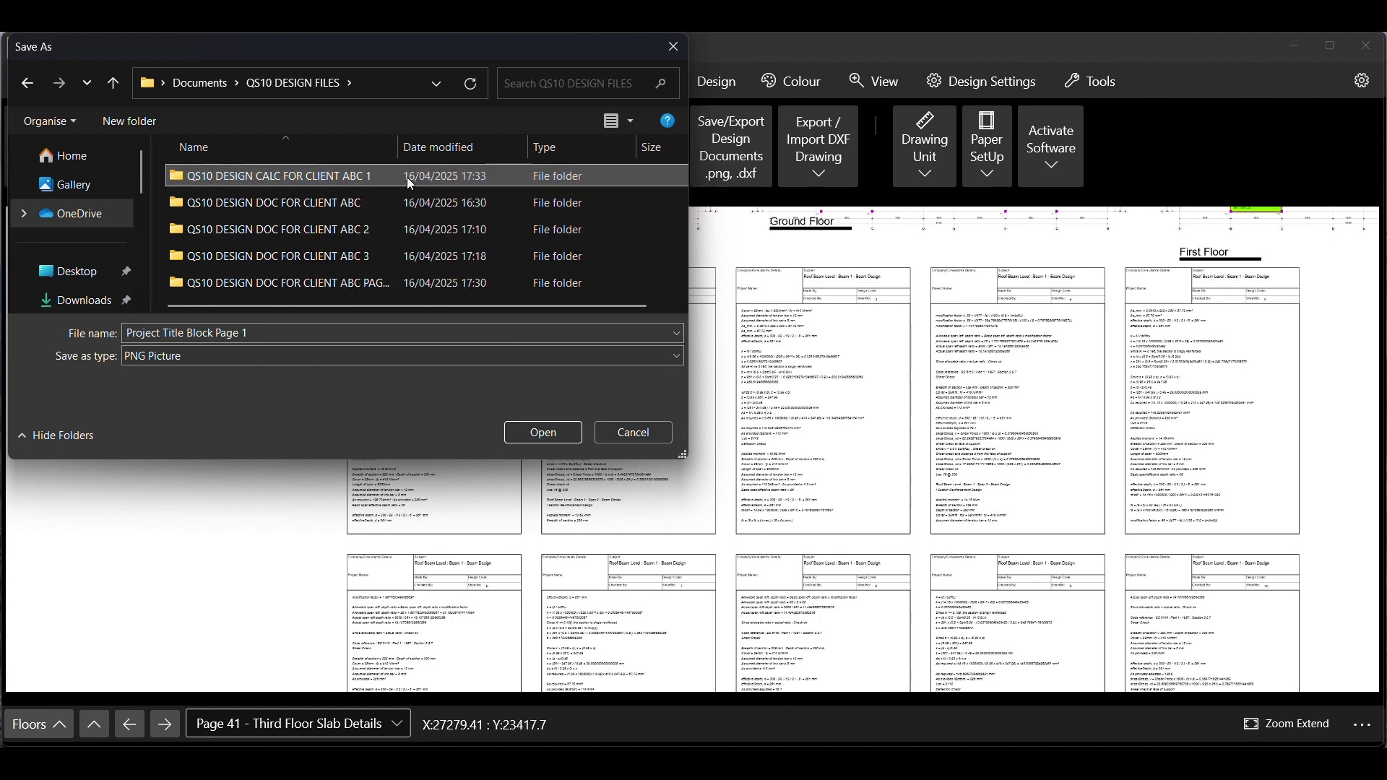
left_click(130, 120)
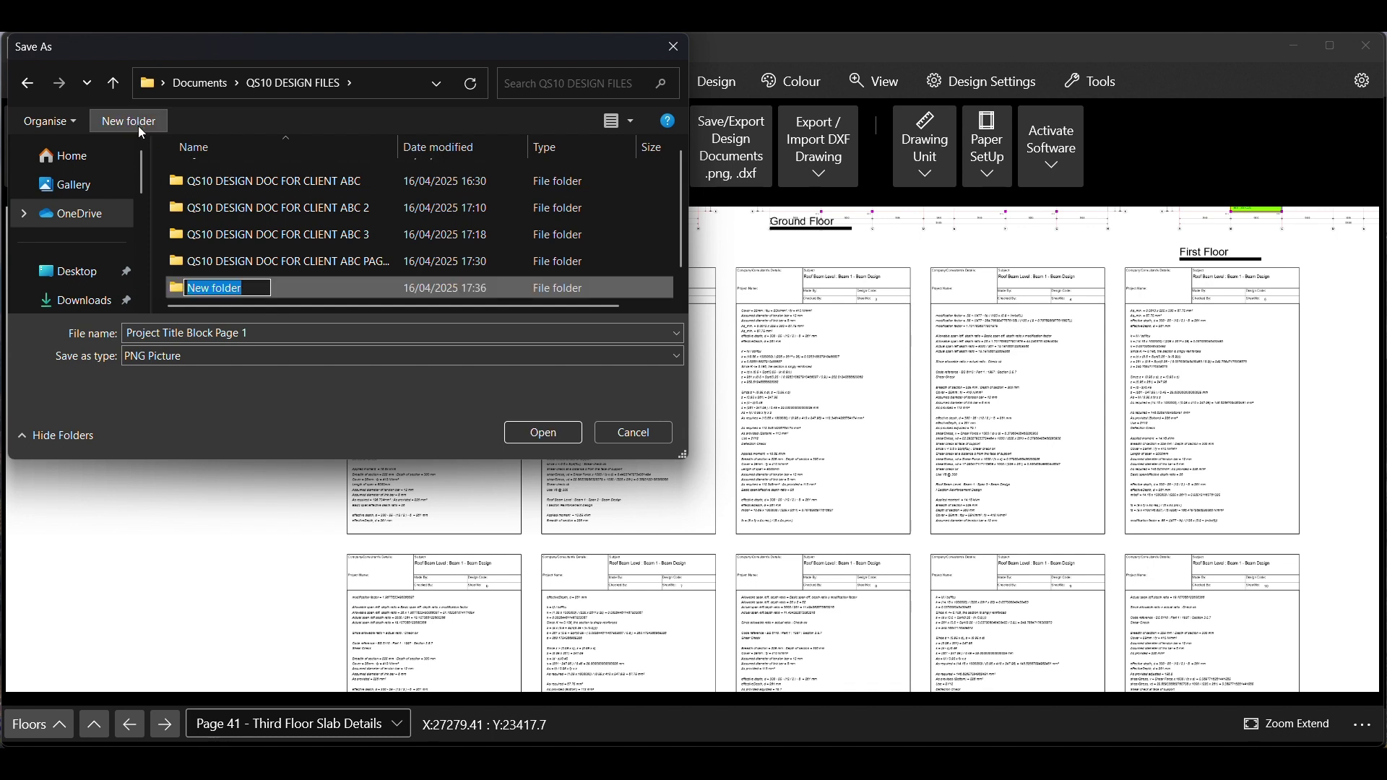
right_click(210, 180)
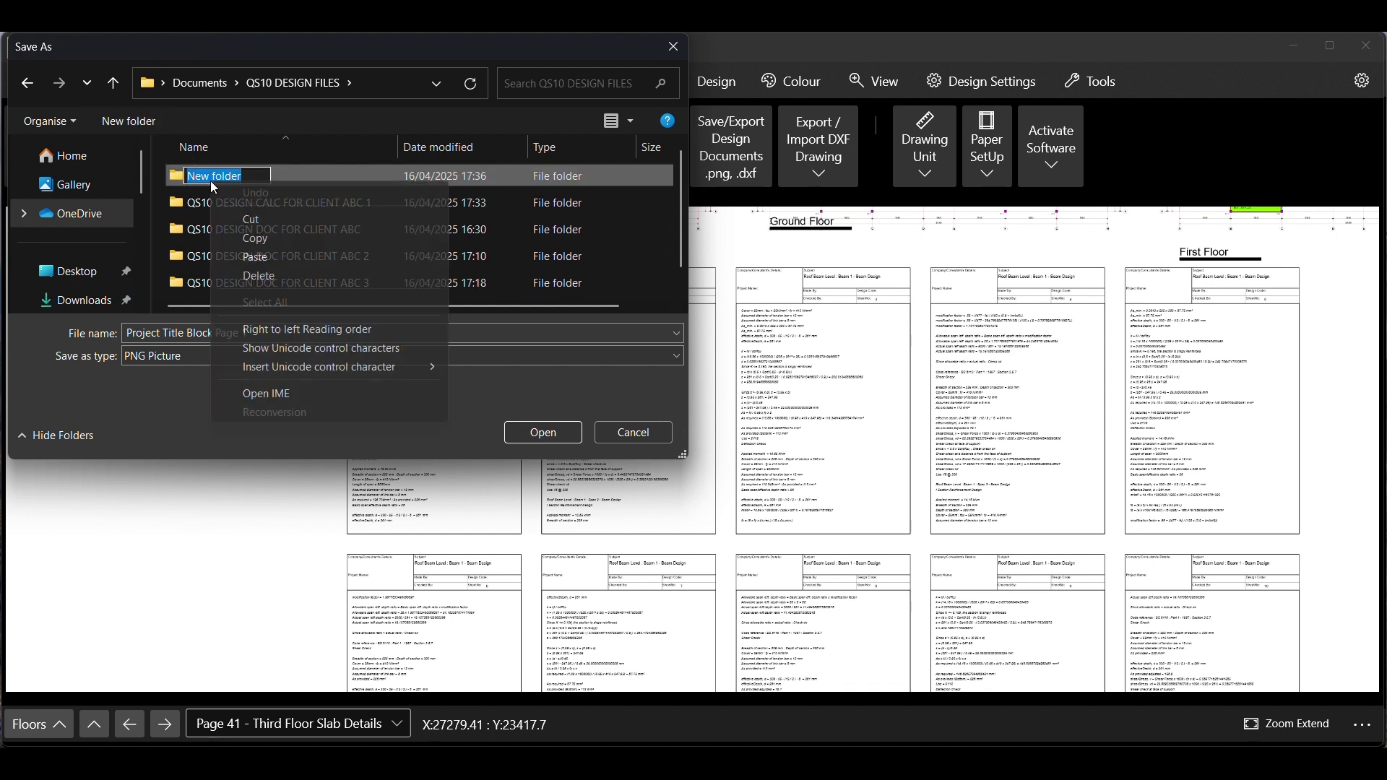
left_click(264, 260)
key("BackSpace")
type("2")
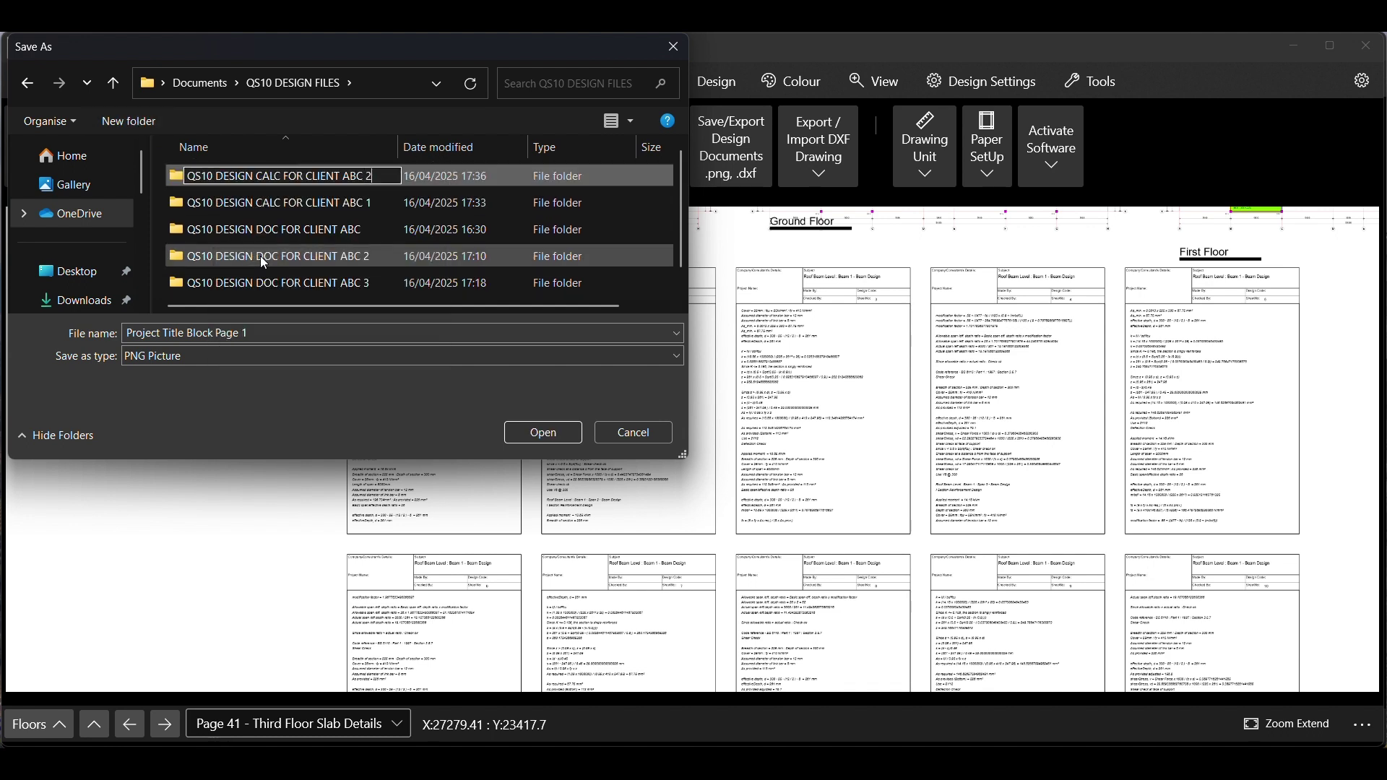
key("Return")
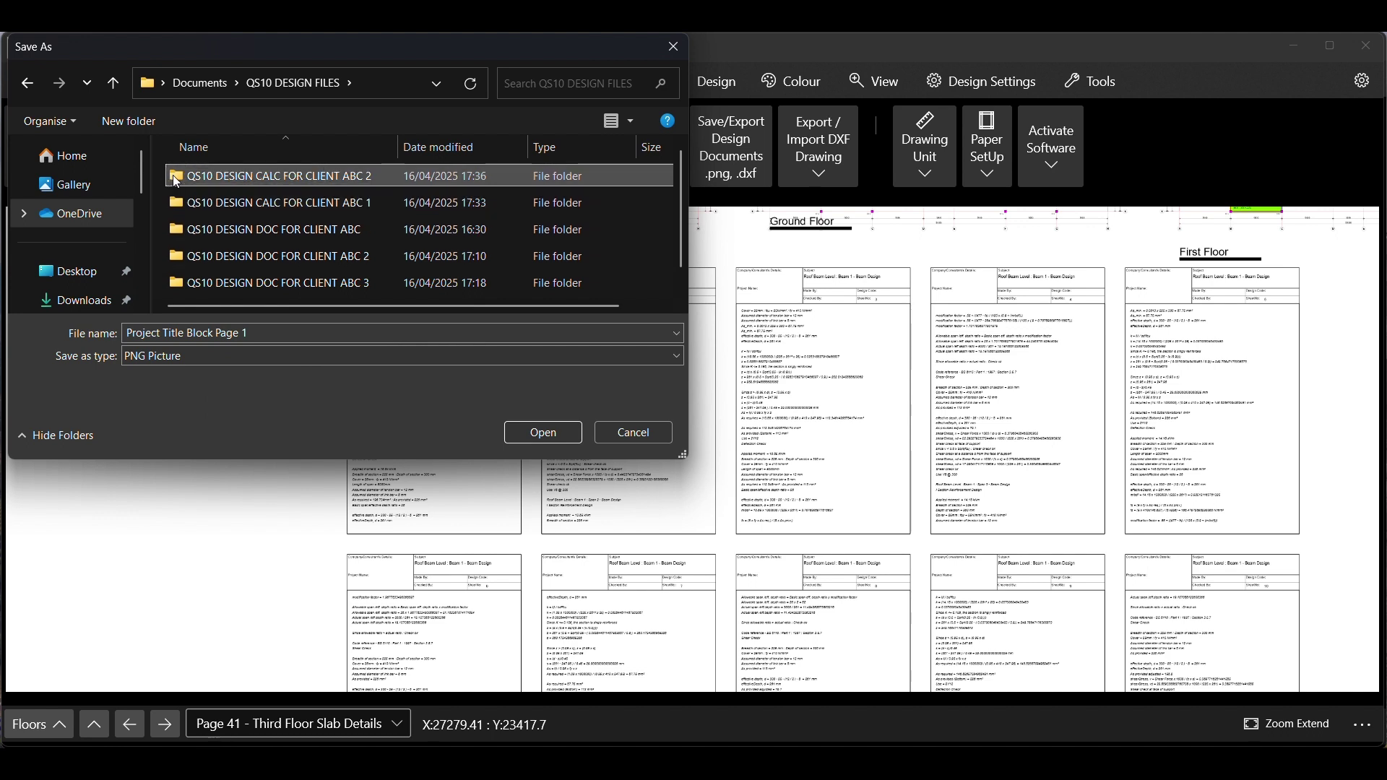
Save the calculation sheets as PNG images named QS10 DESIGN CALC 2 P1_100 in the QS10 DESIGN CALC FOR CLIENT ABC 2 folder
double_click(209, 202)
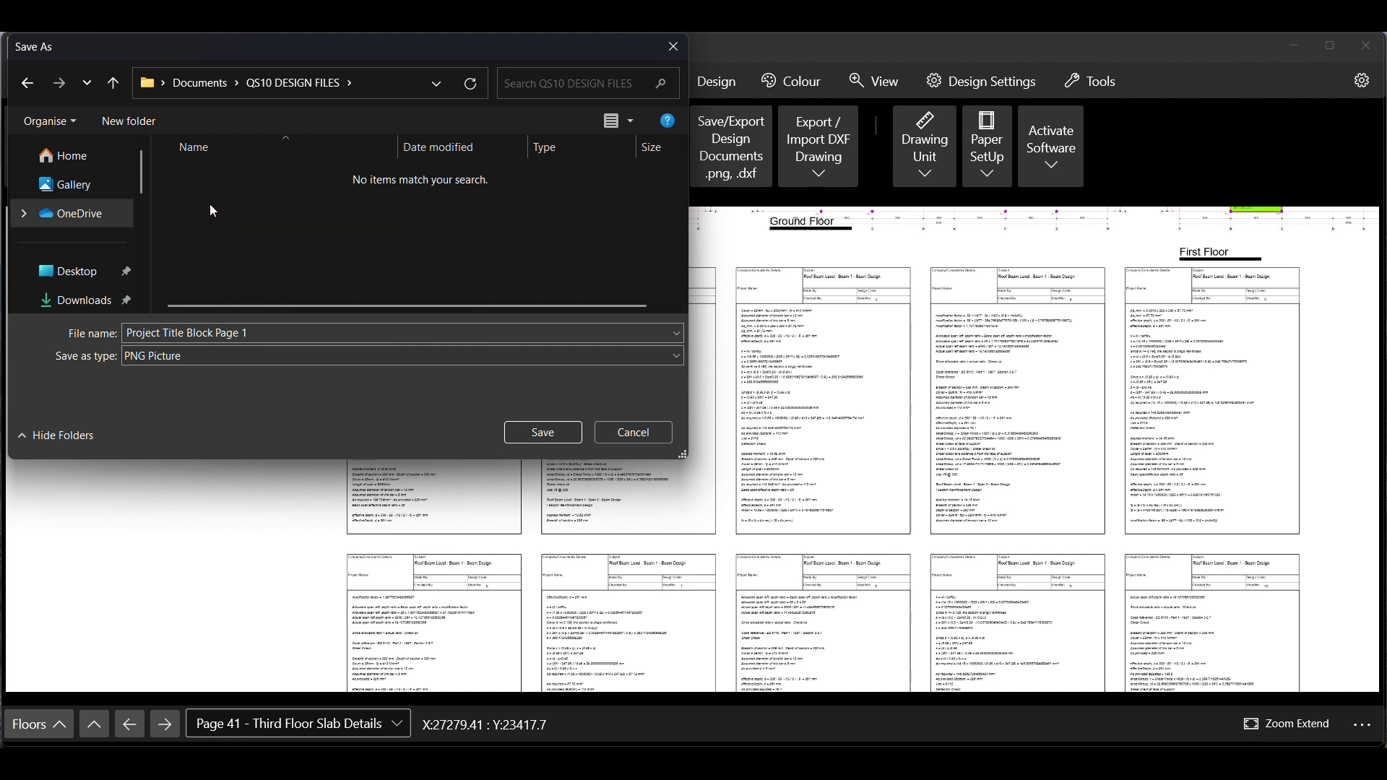
left_click(235, 333)
type("QS10")
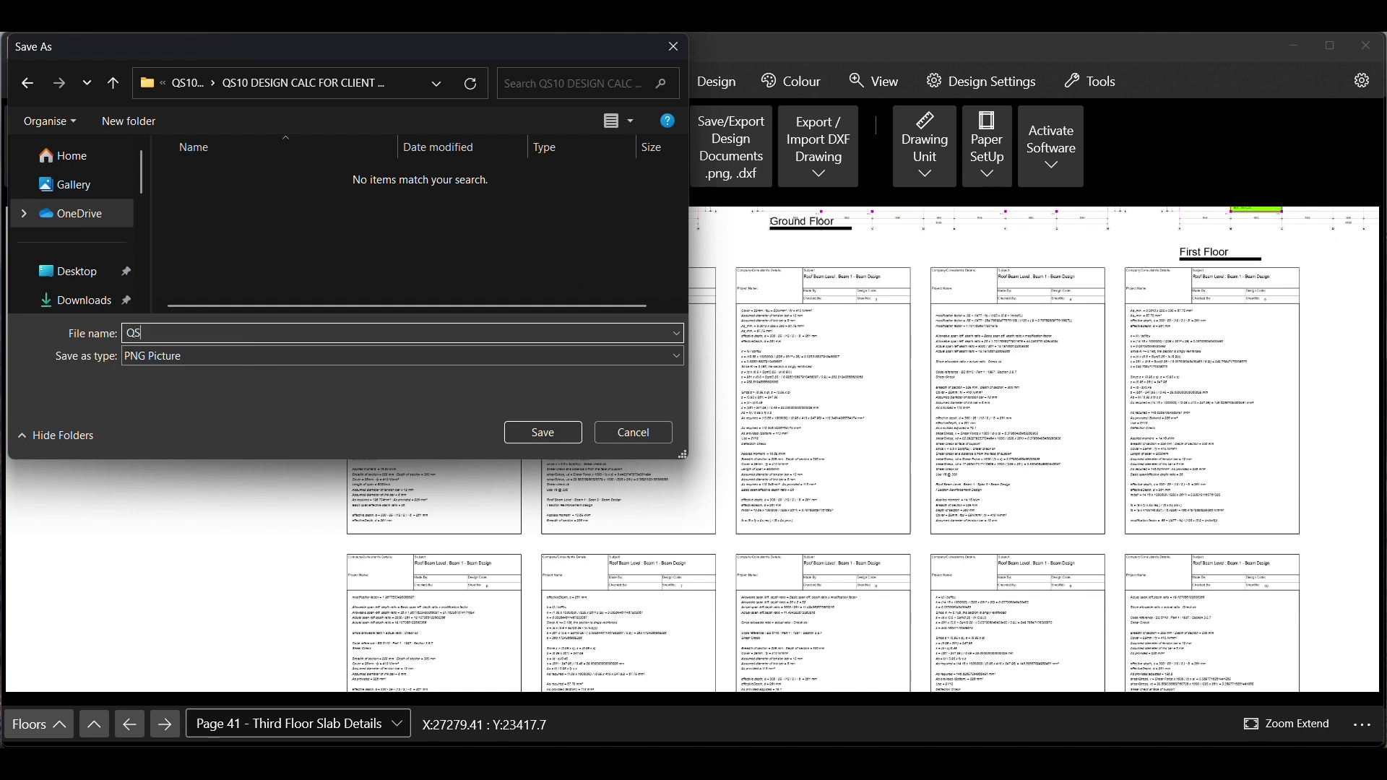
type(" DESIGN CALC 2 P1_100")
left_click(531, 431)
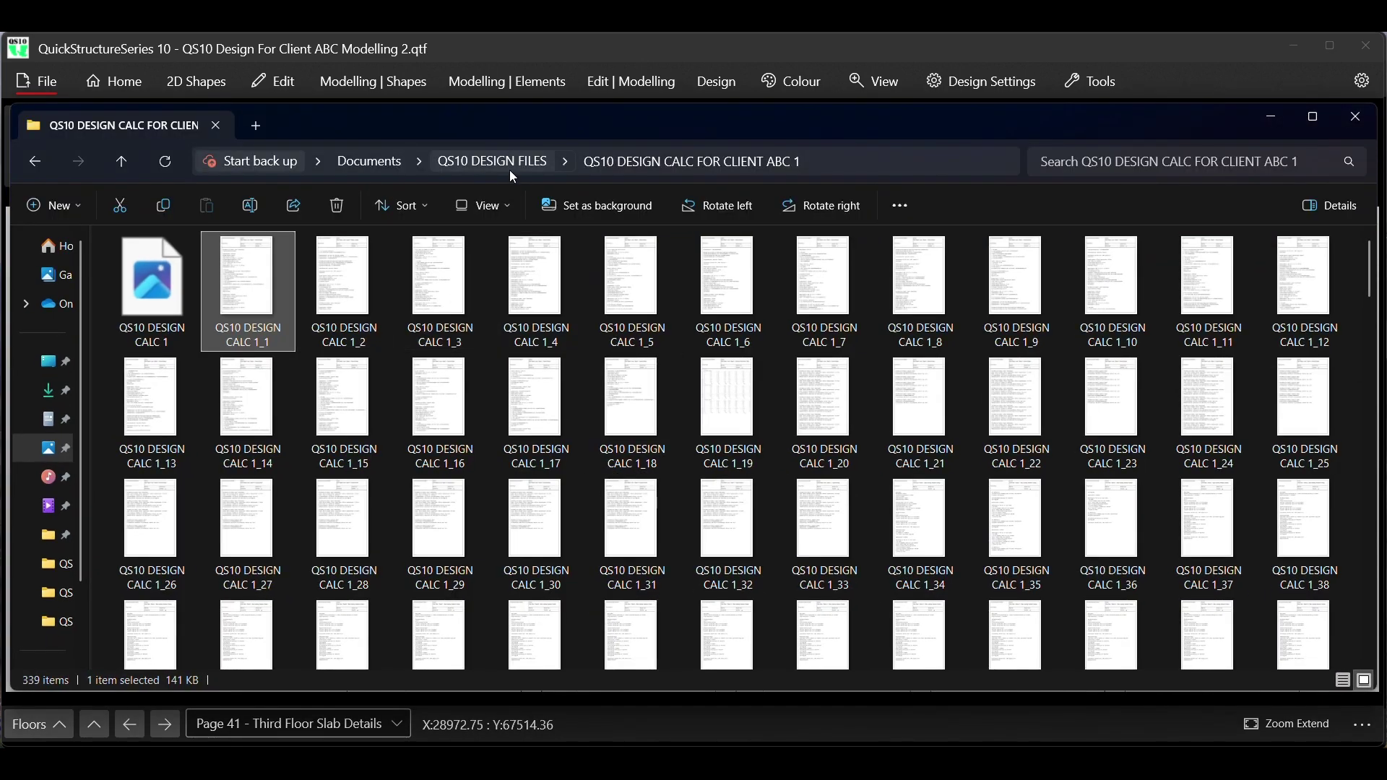
In File Explorer, go to the QS10 DESIGN CALC FOR CLIENT ABC 2 folder and open QS10 DESIGN CALC 2 P1_100_1.png
left_click(515, 169)
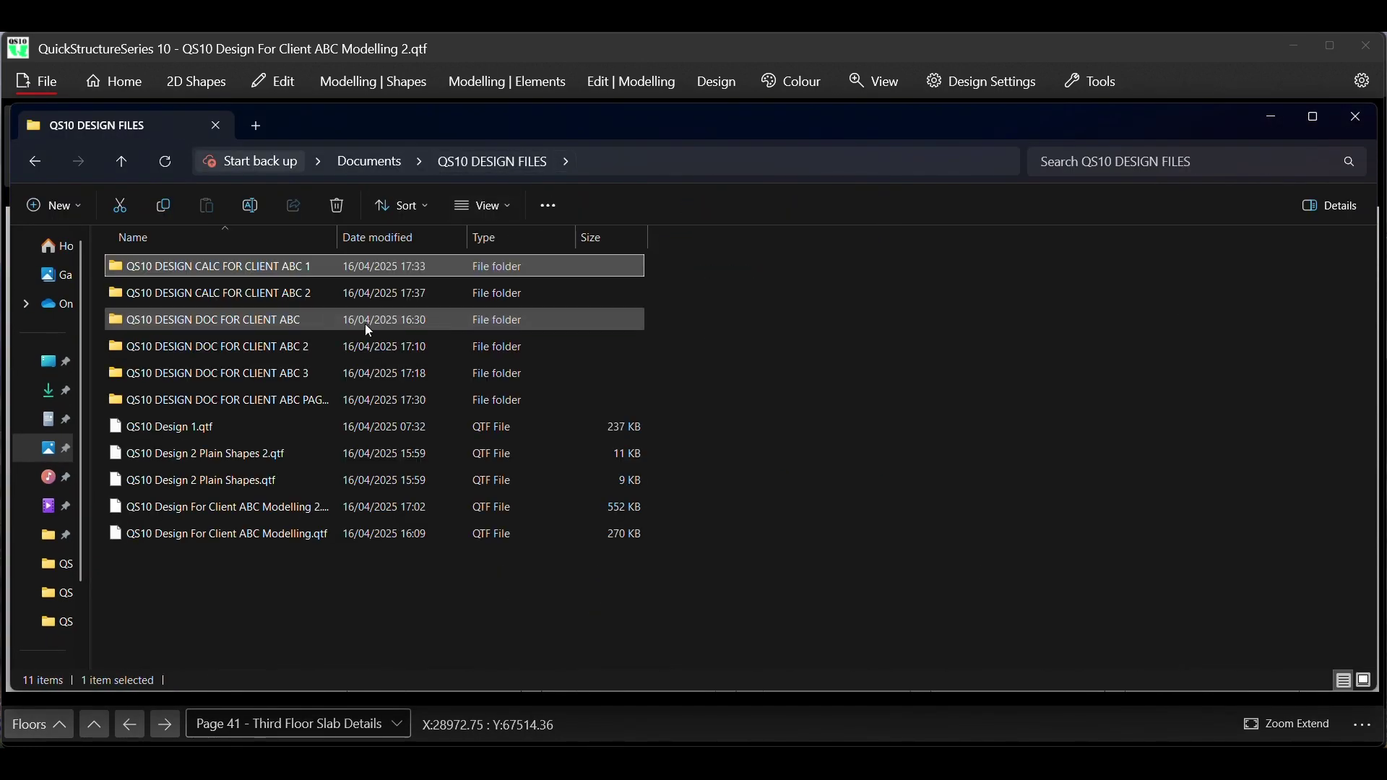
double_click(241, 294)
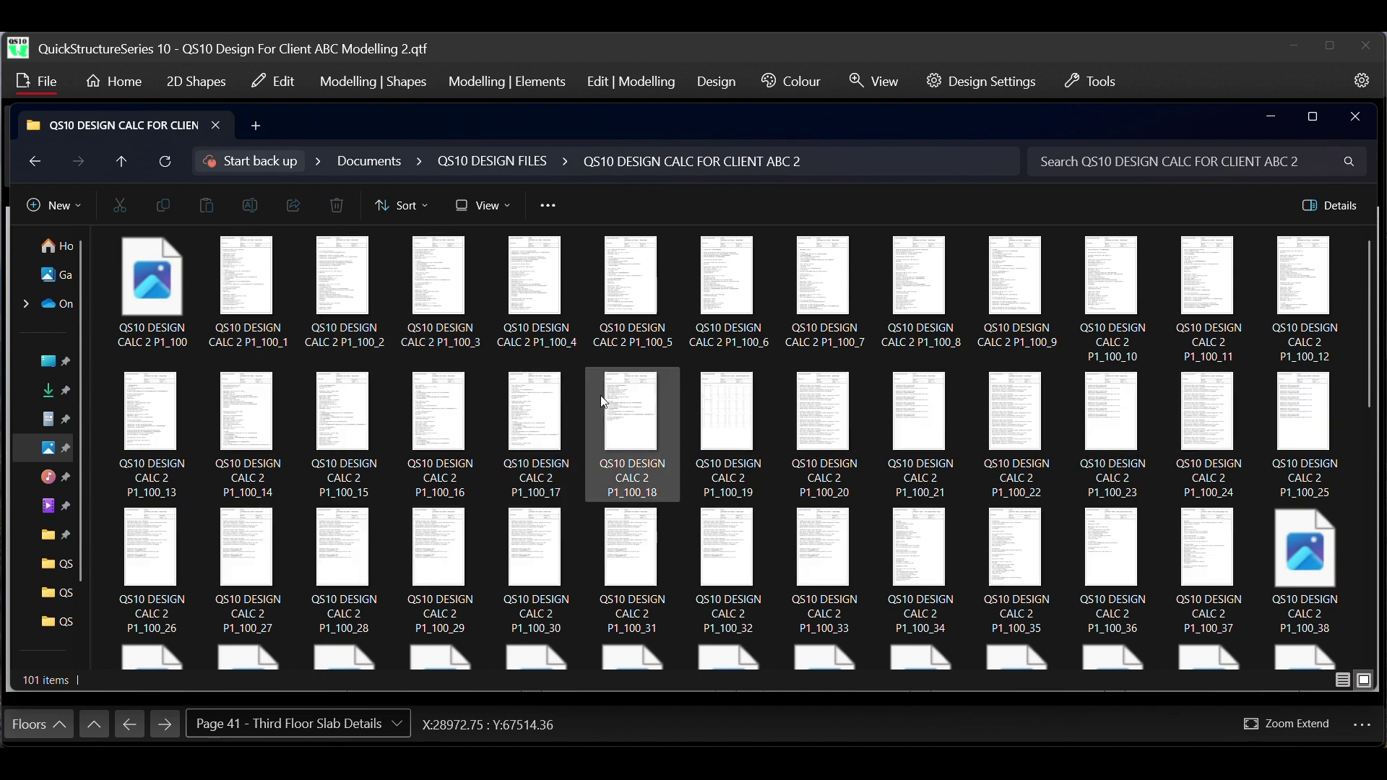
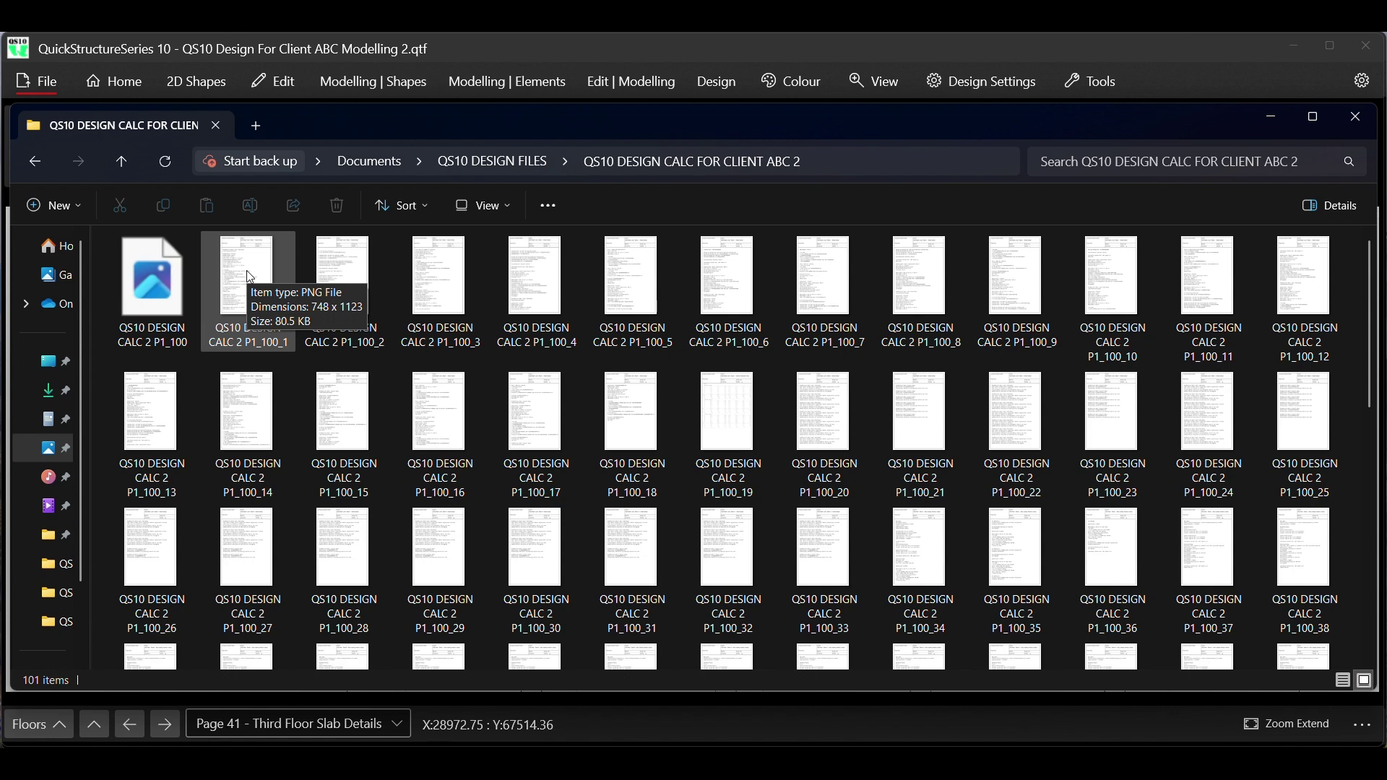
left_click(250, 276)
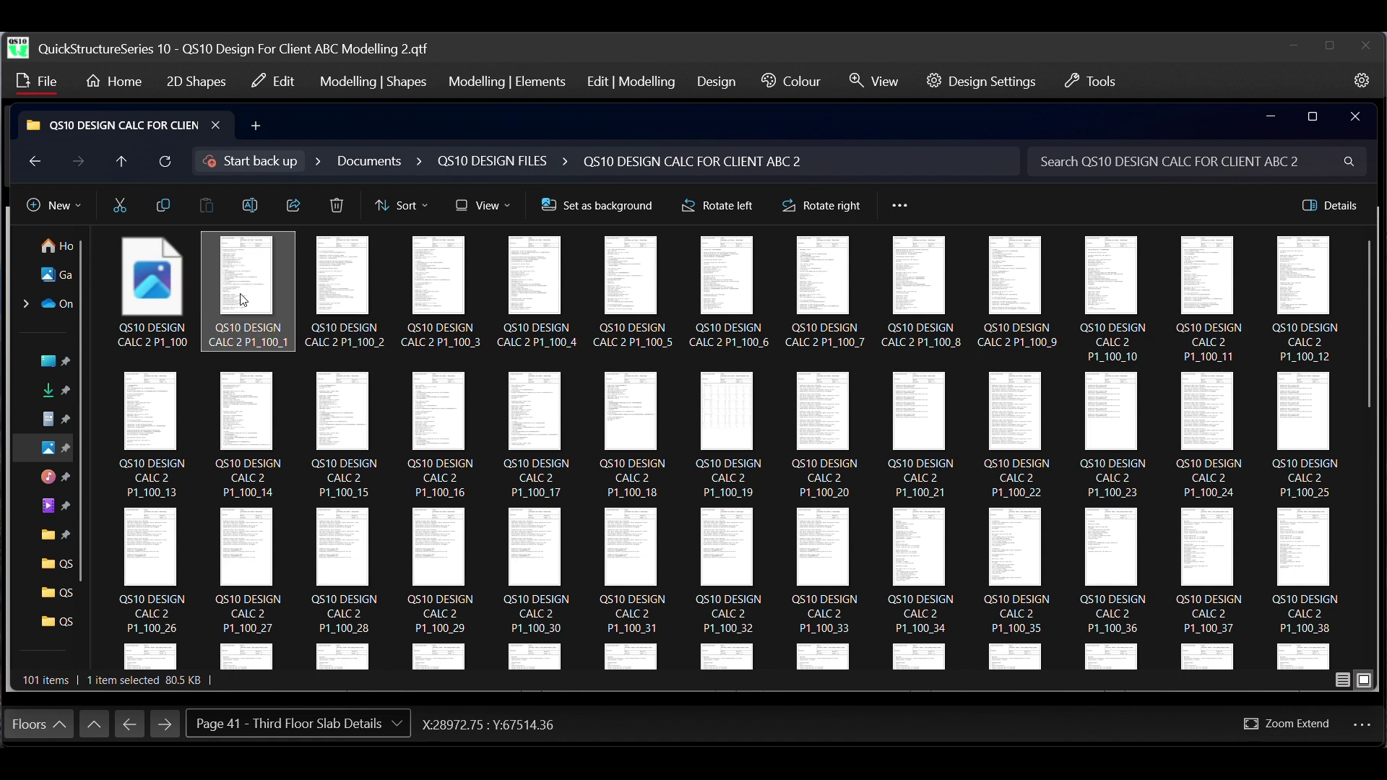
double_click(245, 300)
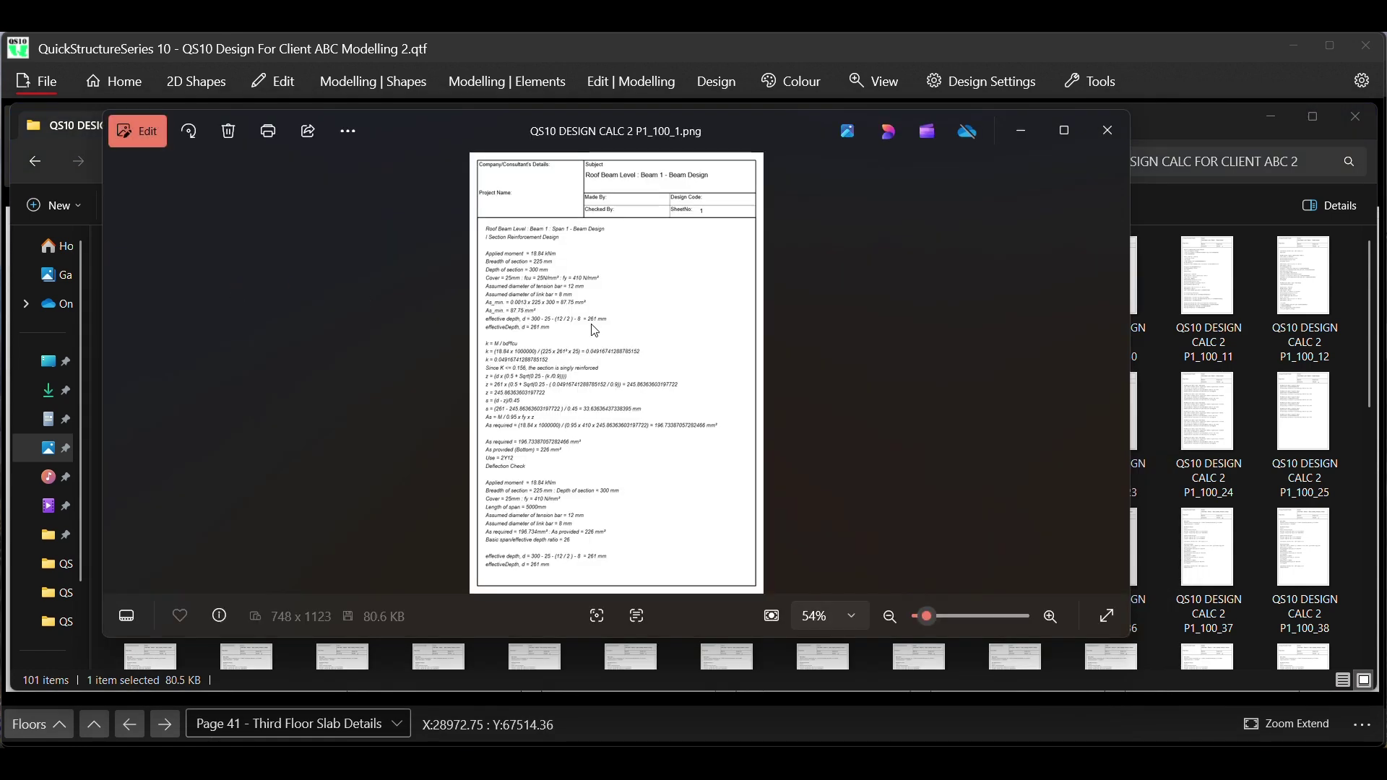
Examine the legibility of the beam design text on the opened calculation sheet image, and close the image
scroll(517, 240, "up", 5)
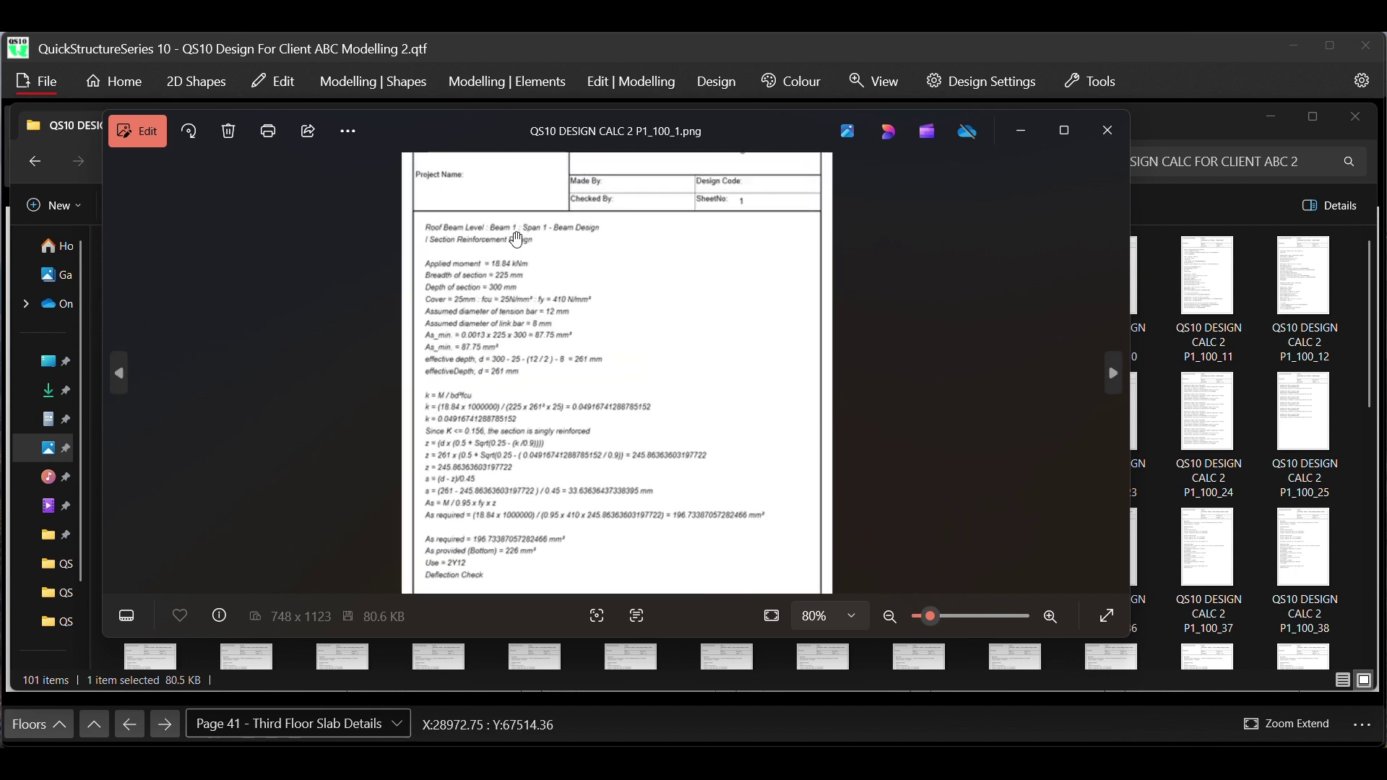
scroll(517, 240, "up", 6)
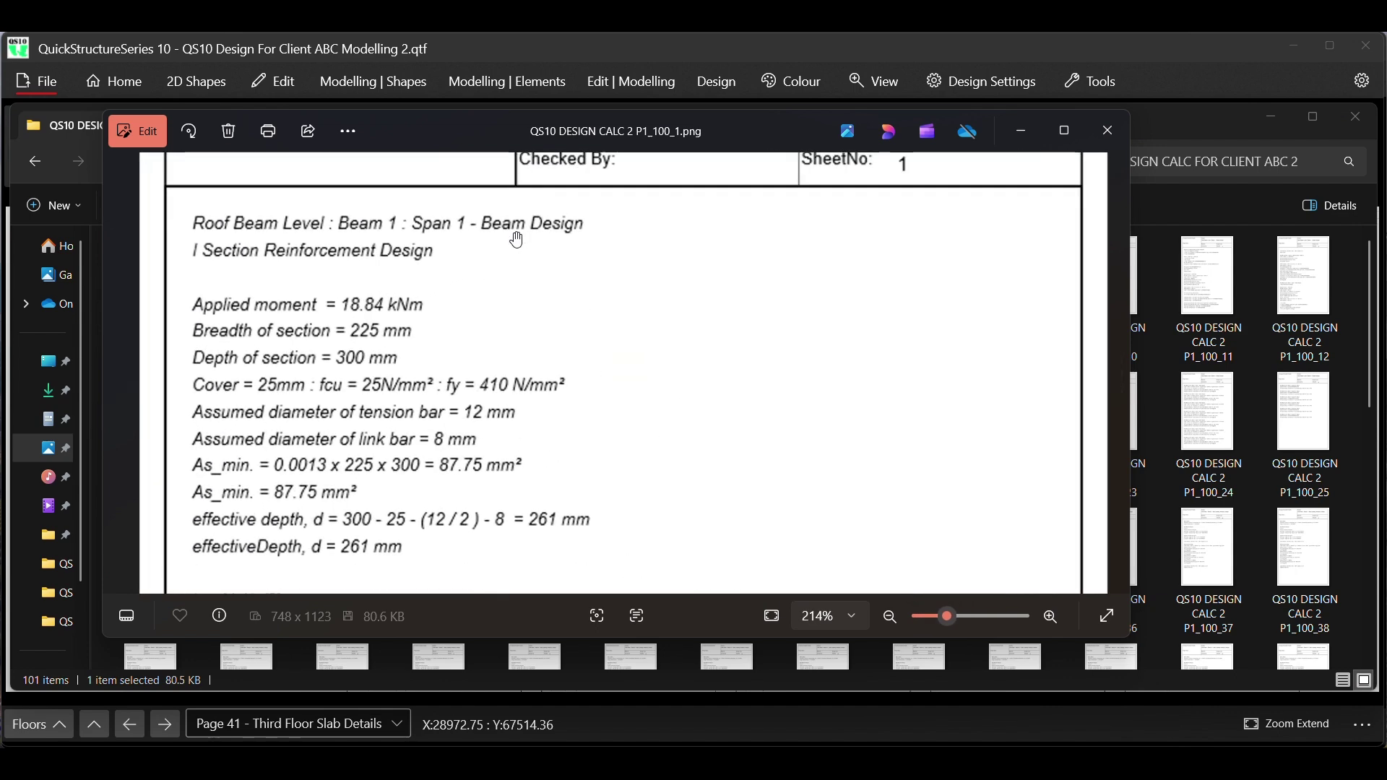
scroll(517, 240, "up", 2)
scroll(518, 240, "down", 7)
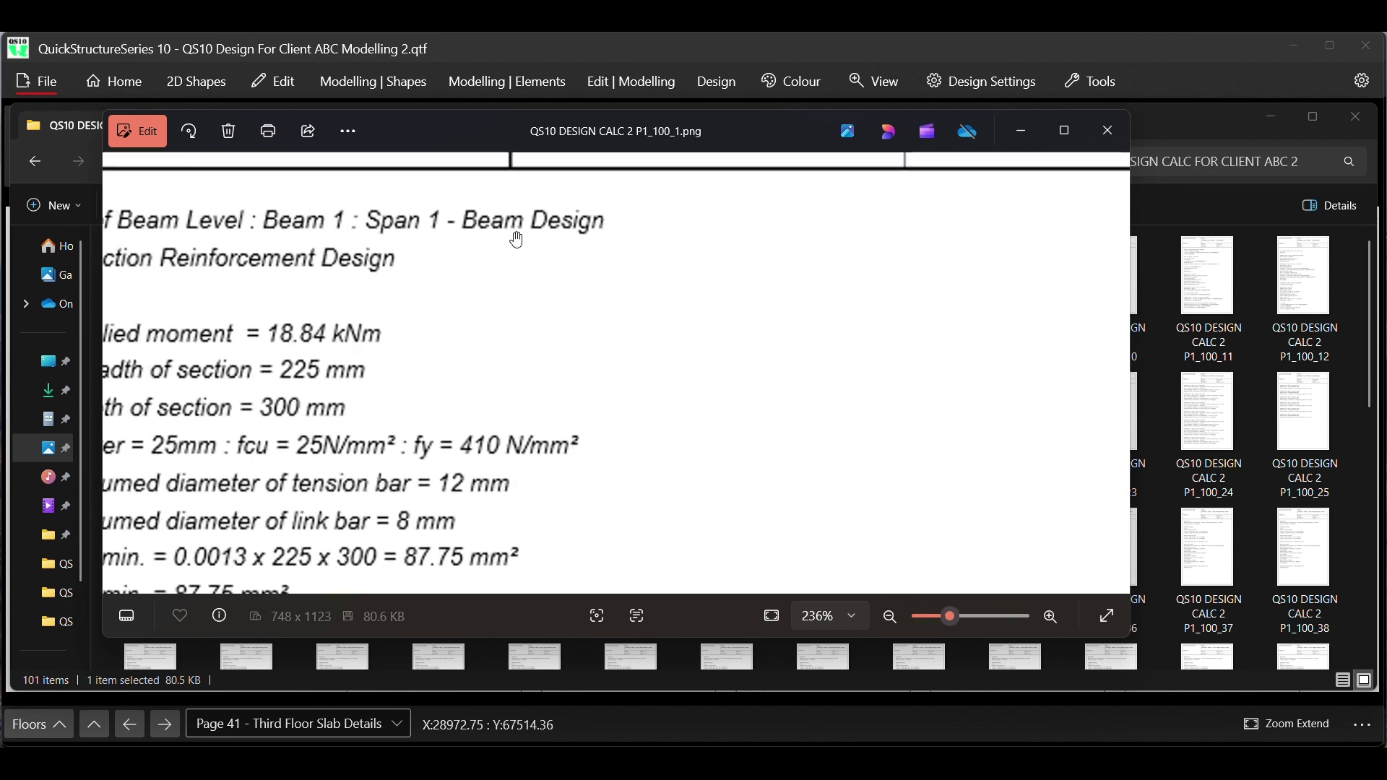
scroll(518, 239, "down", 2)
scroll(517, 240, "down", 3)
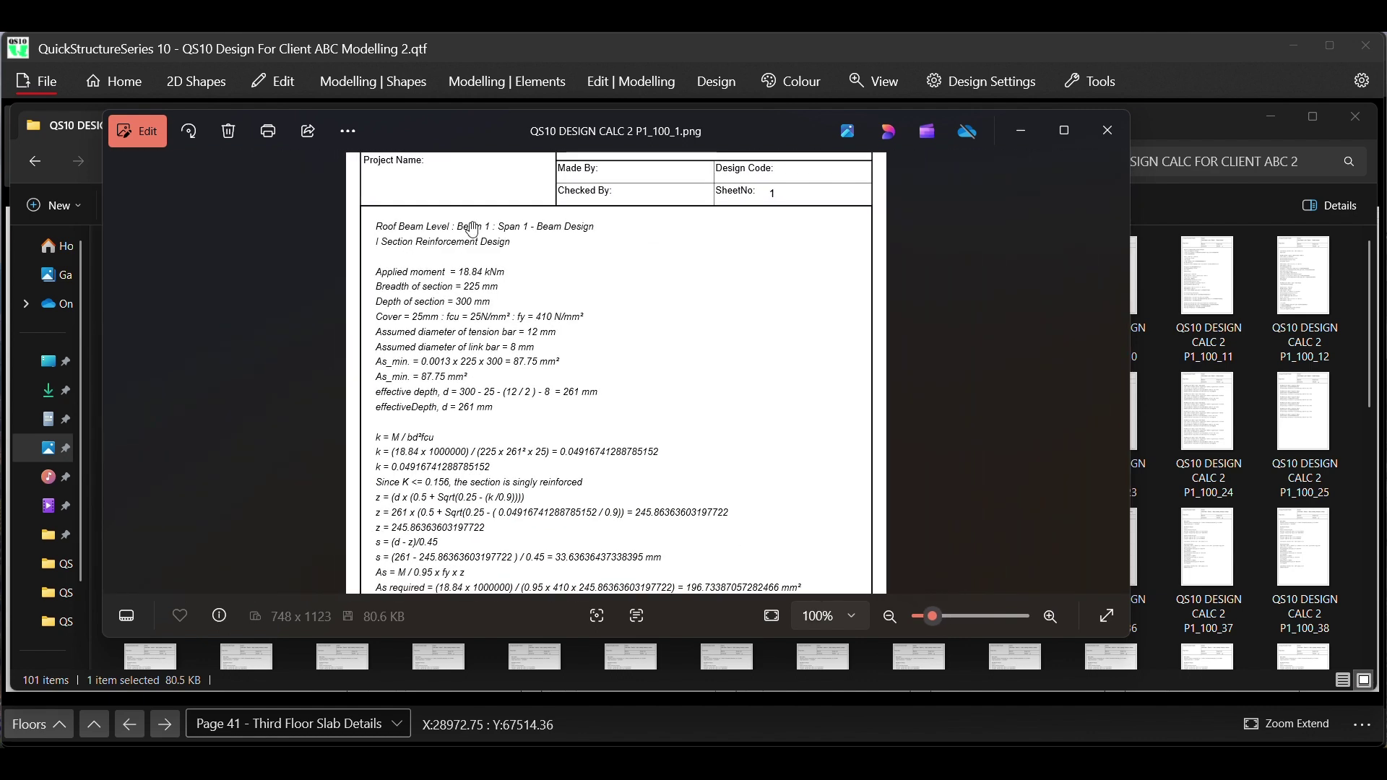
scroll(471, 230, "up", 2)
scroll(413, 252, "down", 4)
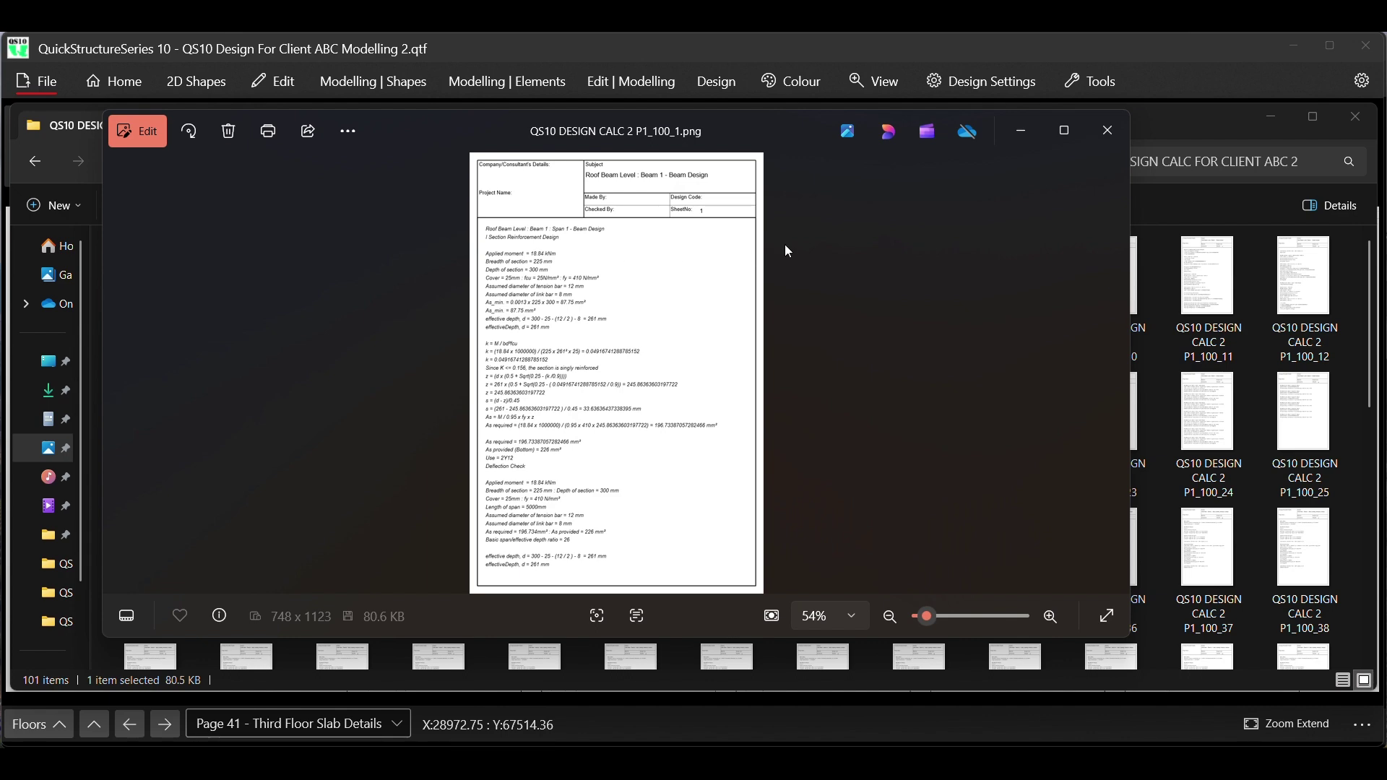
left_click(1107, 146)
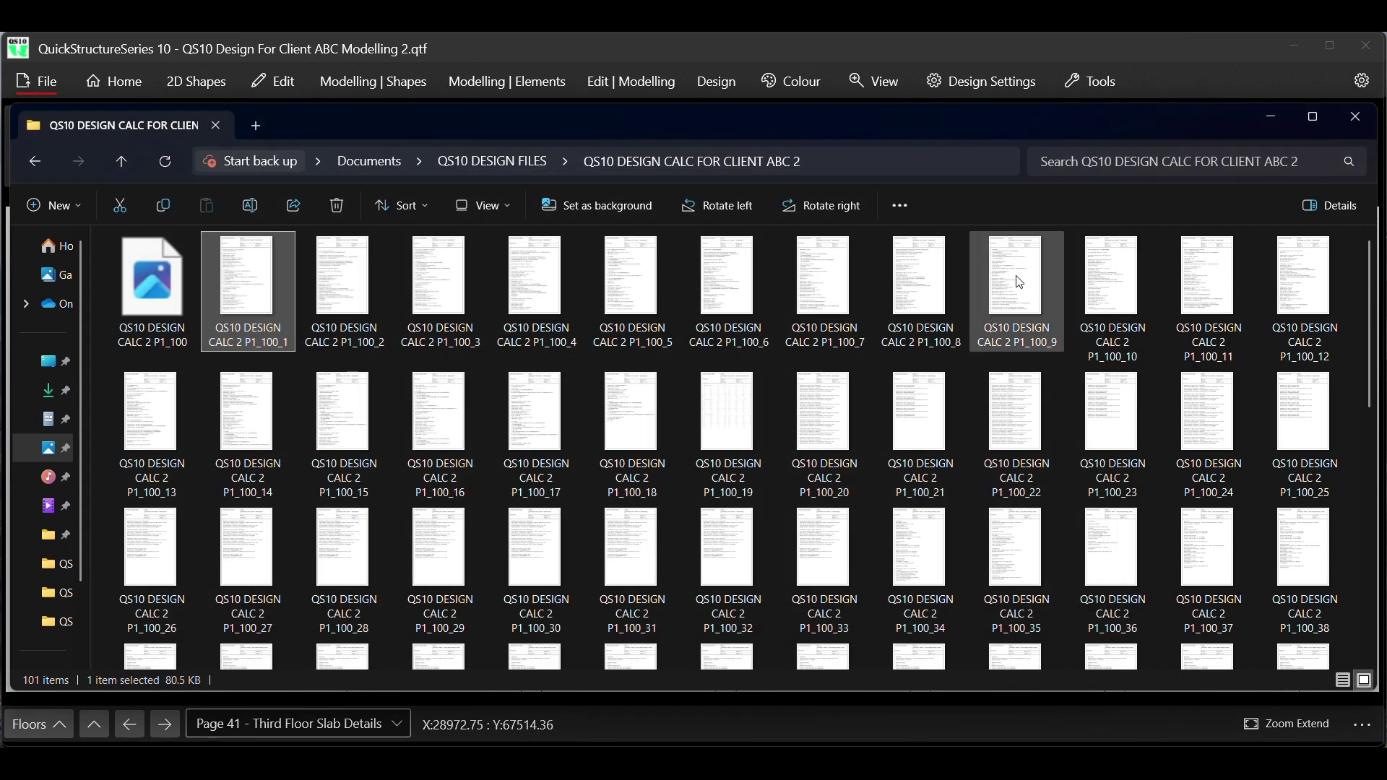
Check the exported sheet images through to the last file in the folder and return to QuickStructureSeries 10
scroll(882, 358, "down", 3)
scroll(882, 358, "down", 3)
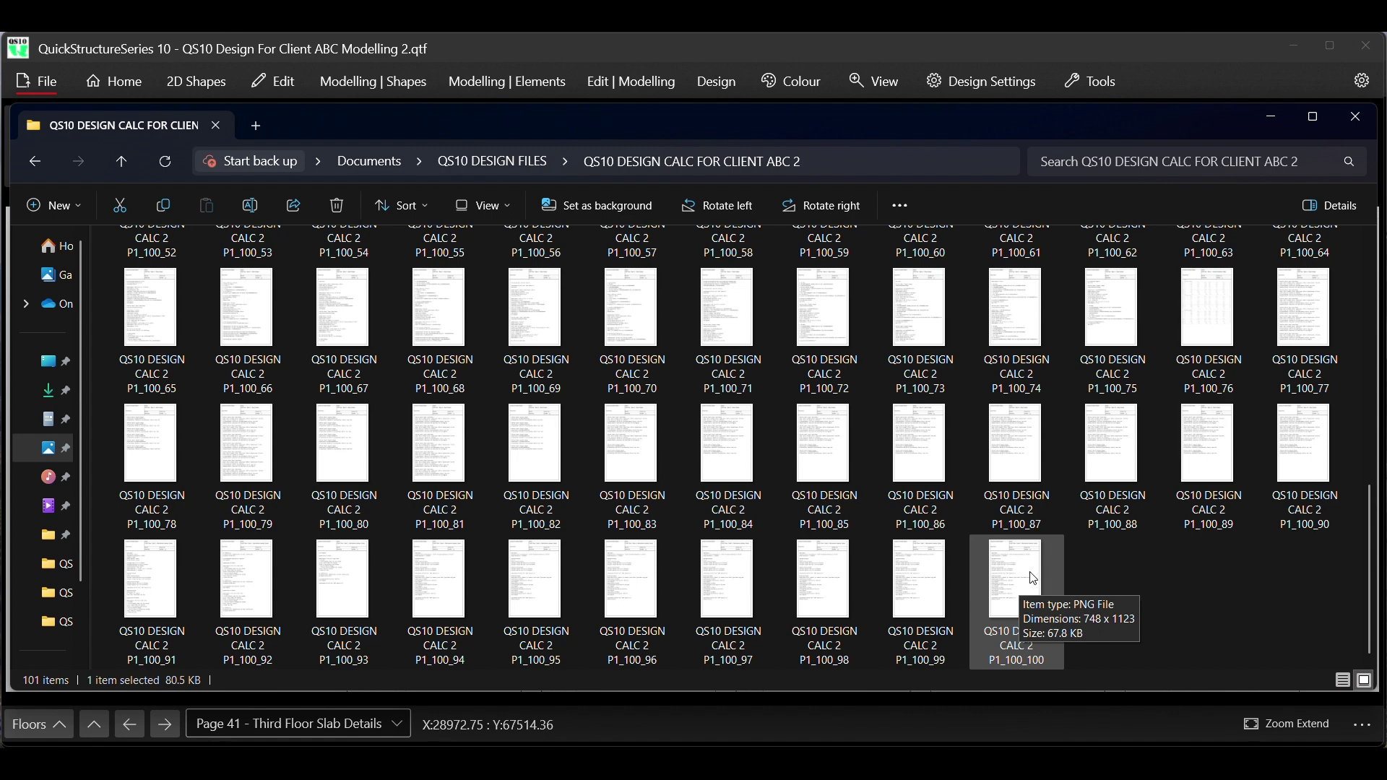
left_click(1267, 120)
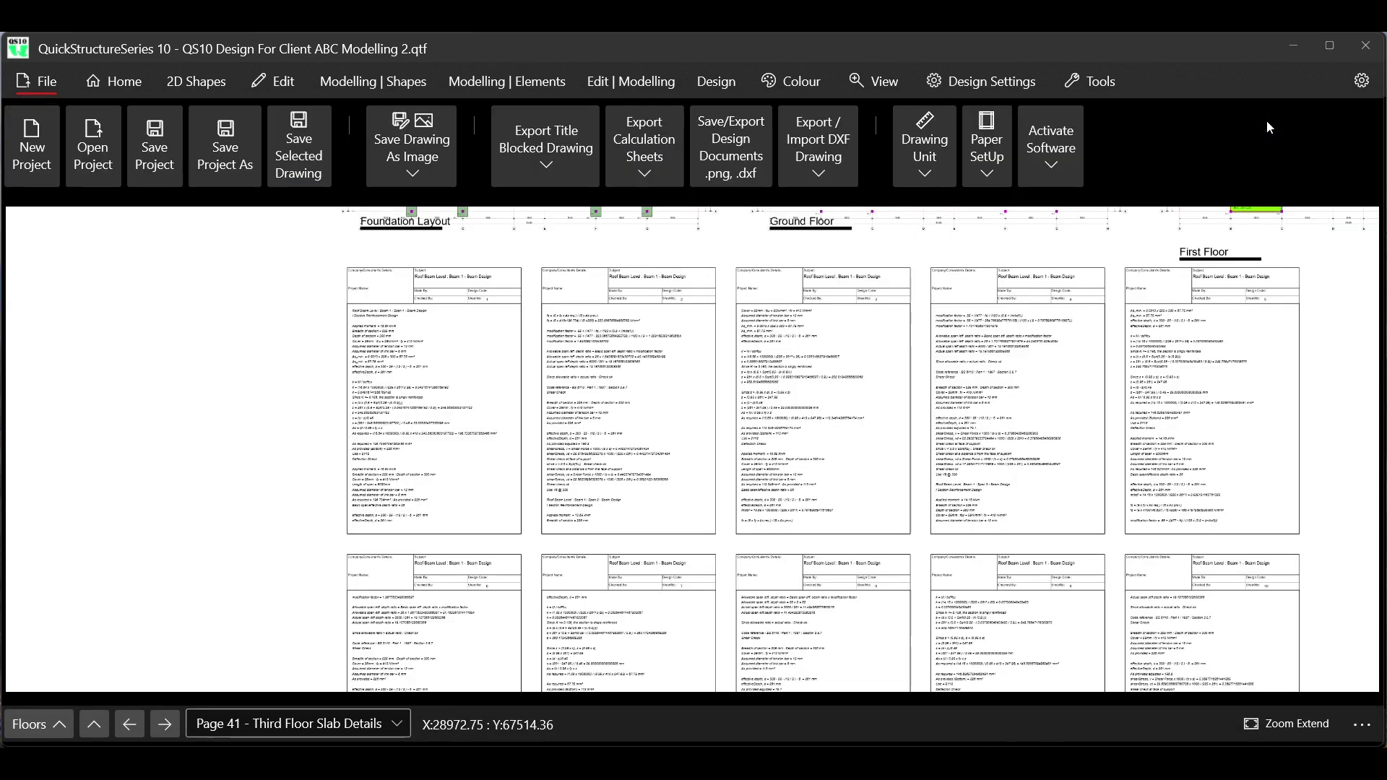
Review the export options for title-blocked drawings and calculation sheets, and the DXF export and import options
left_click(560, 173)
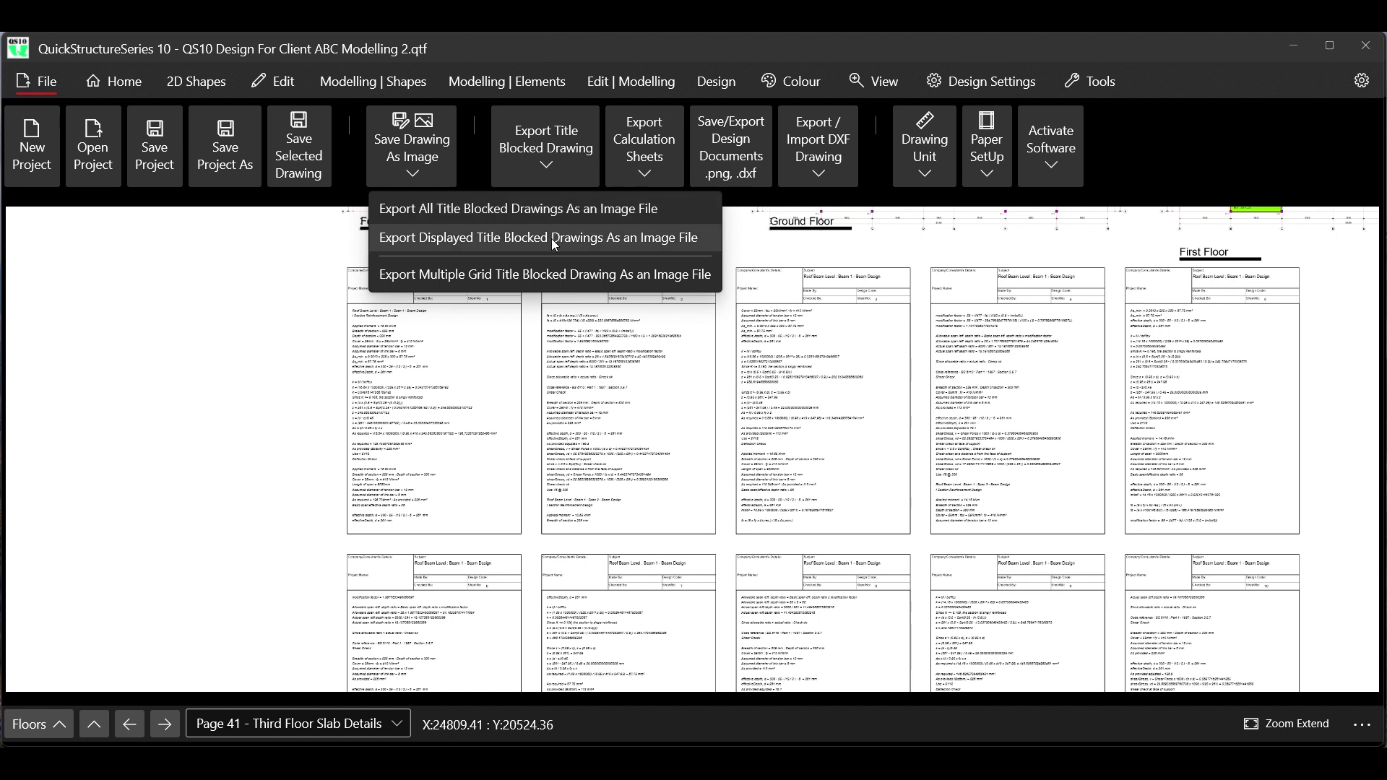
left_click(657, 169)
left_click(658, 168)
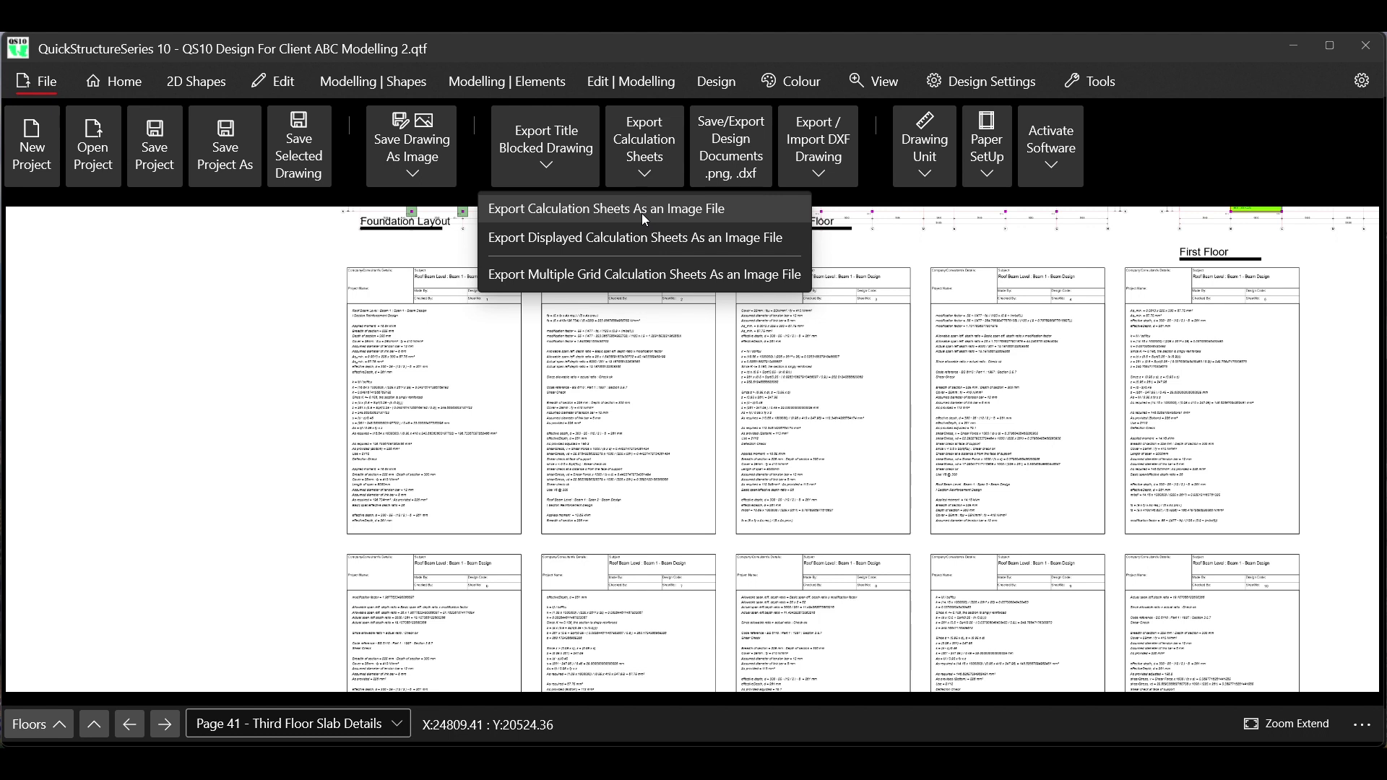
left_click(557, 169)
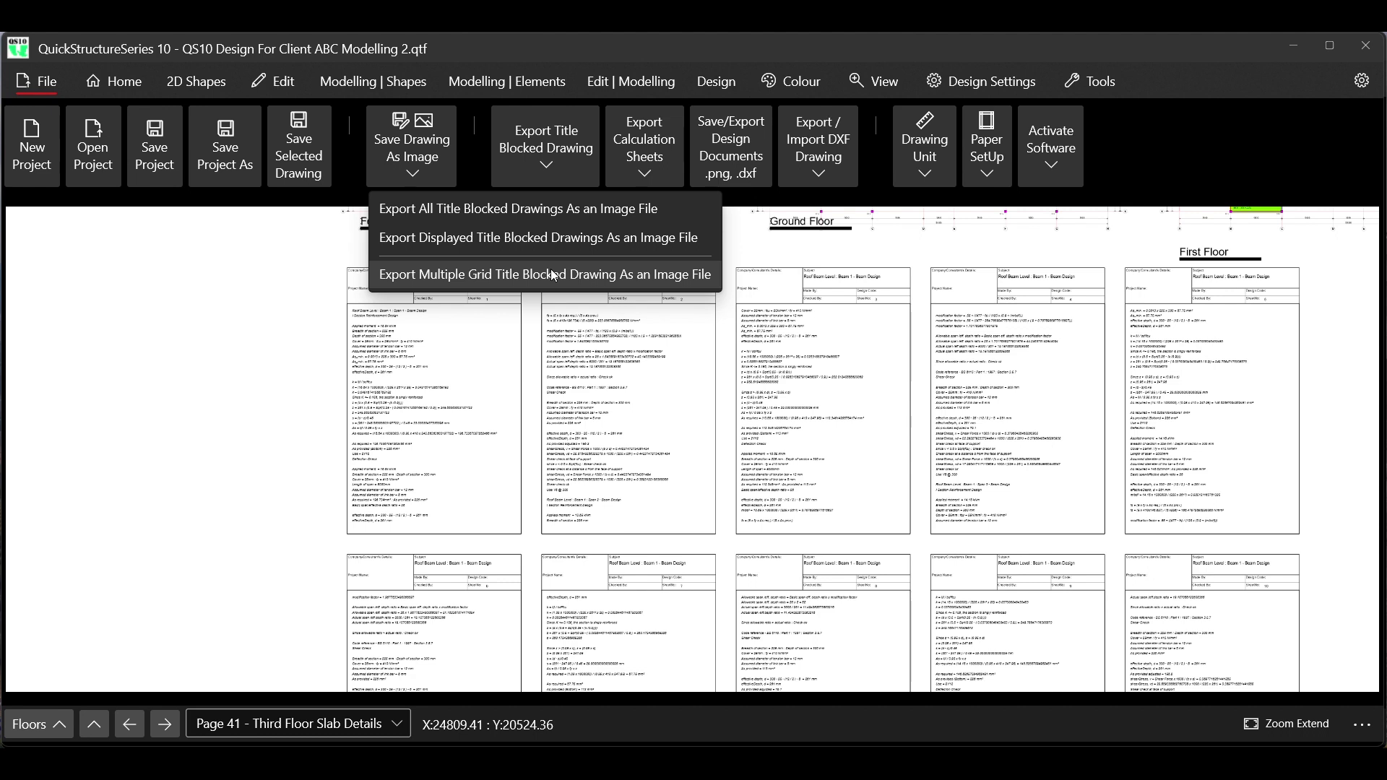
left_click(814, 163)
left_click(814, 163)
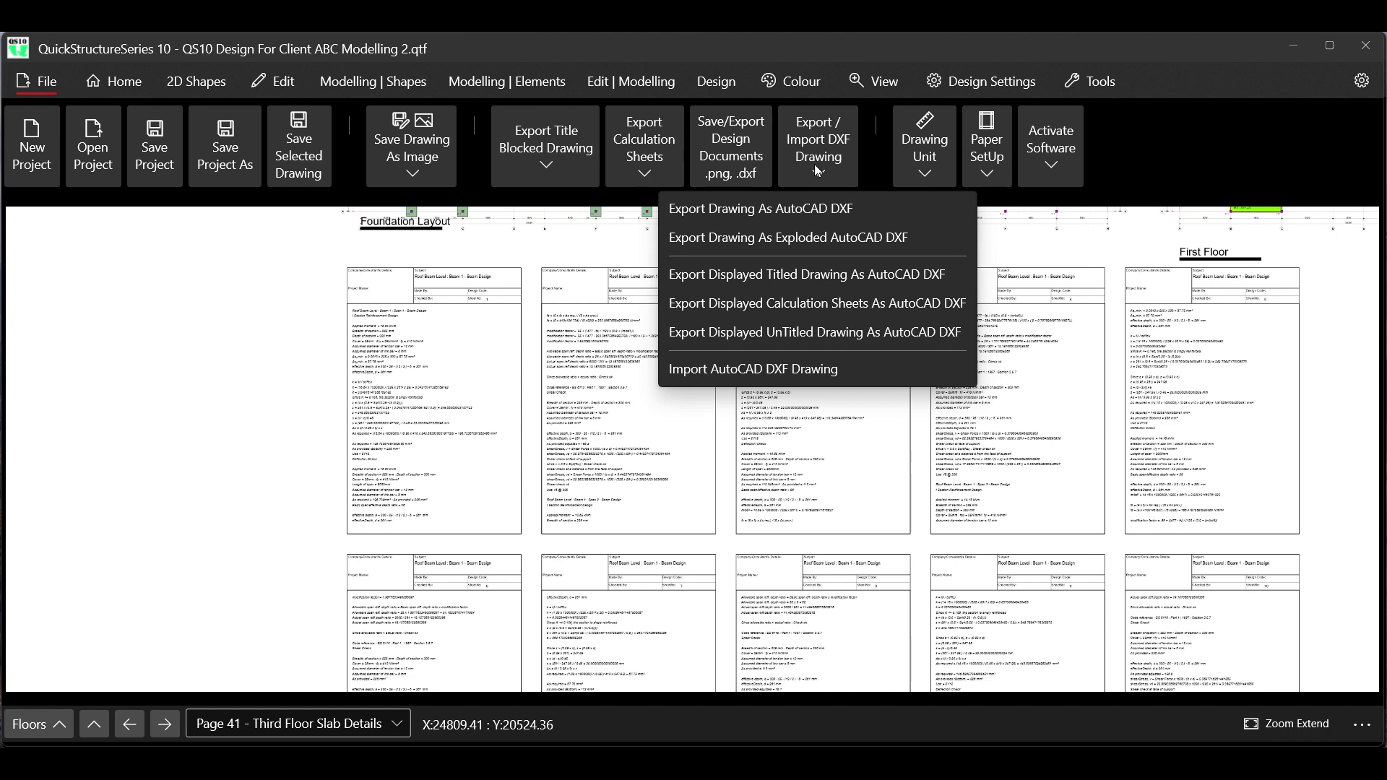
left_click(814, 164)
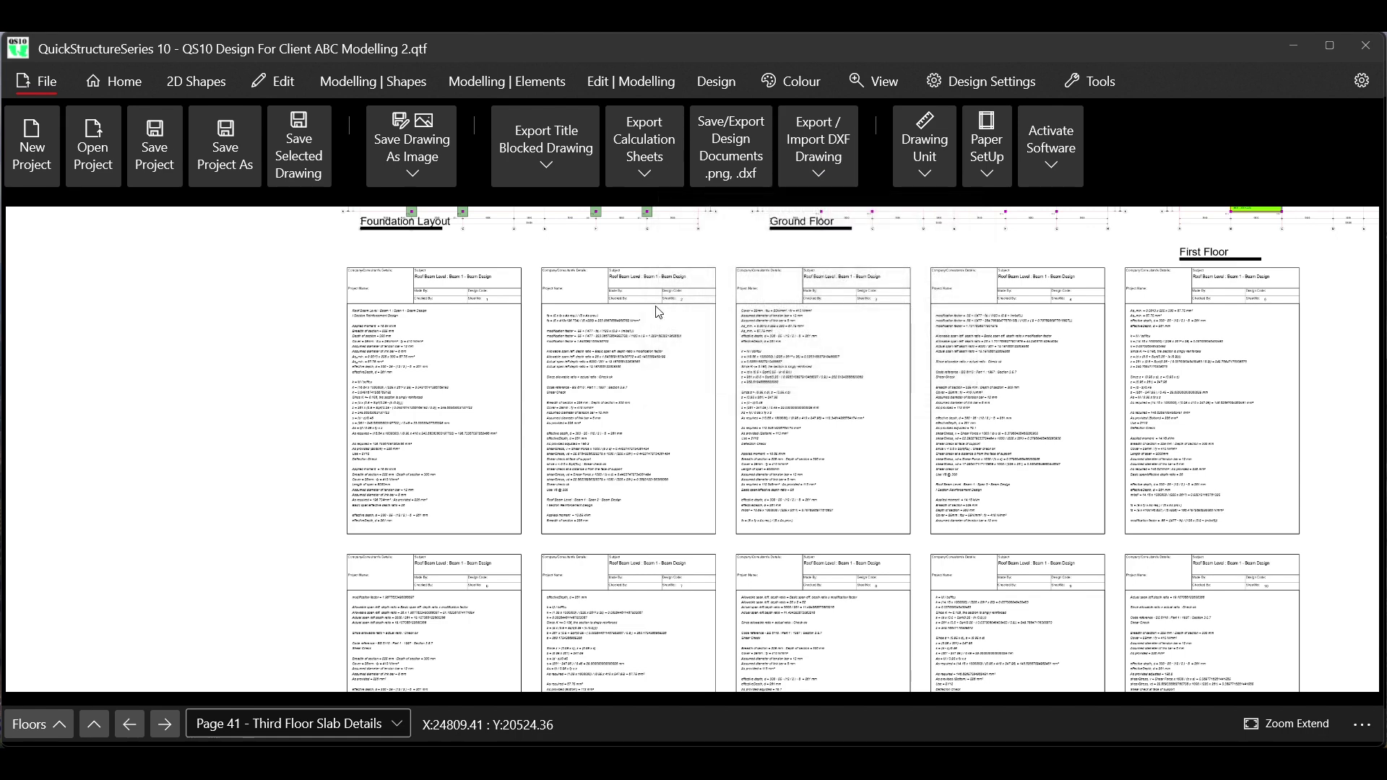
Display the title-blocked detailed drawing pages in place of the calculation sheets
left_click(103, 728)
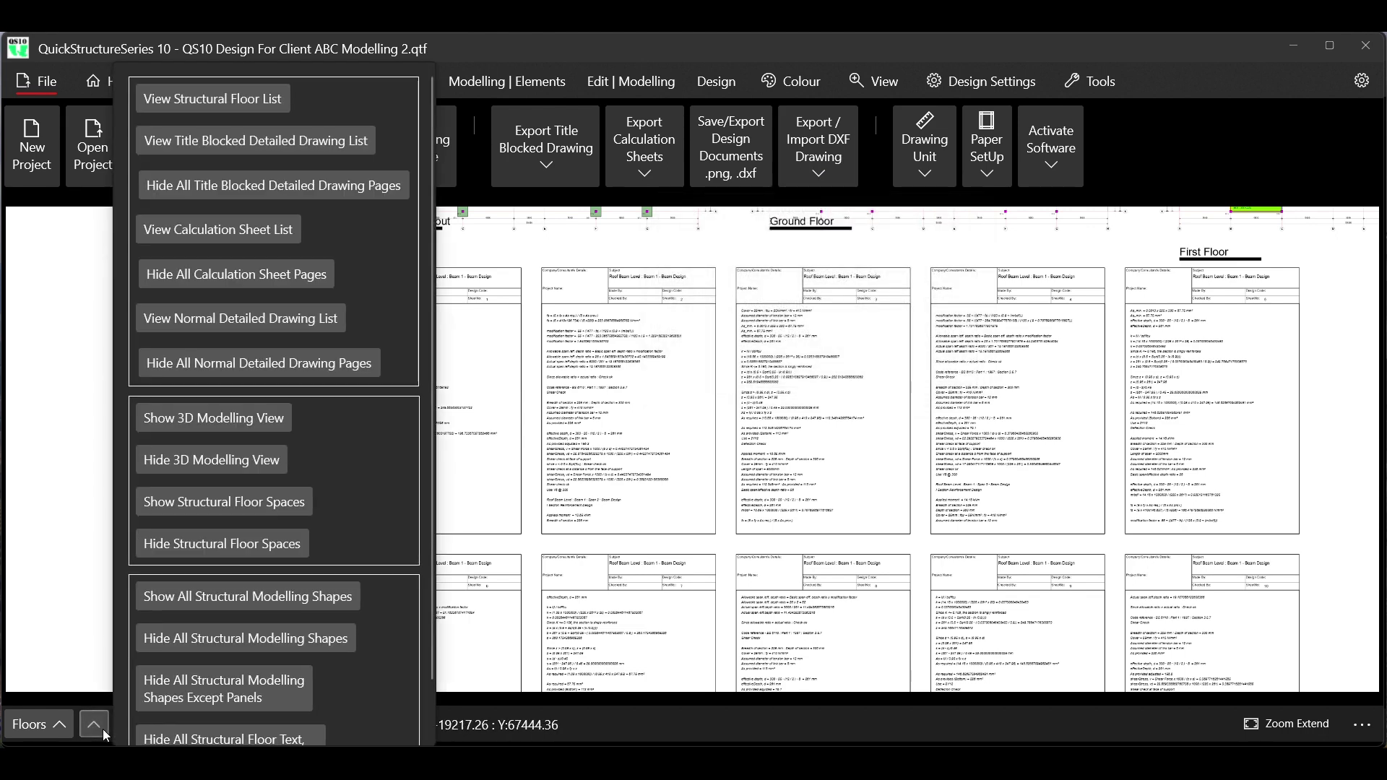
left_click(216, 148)
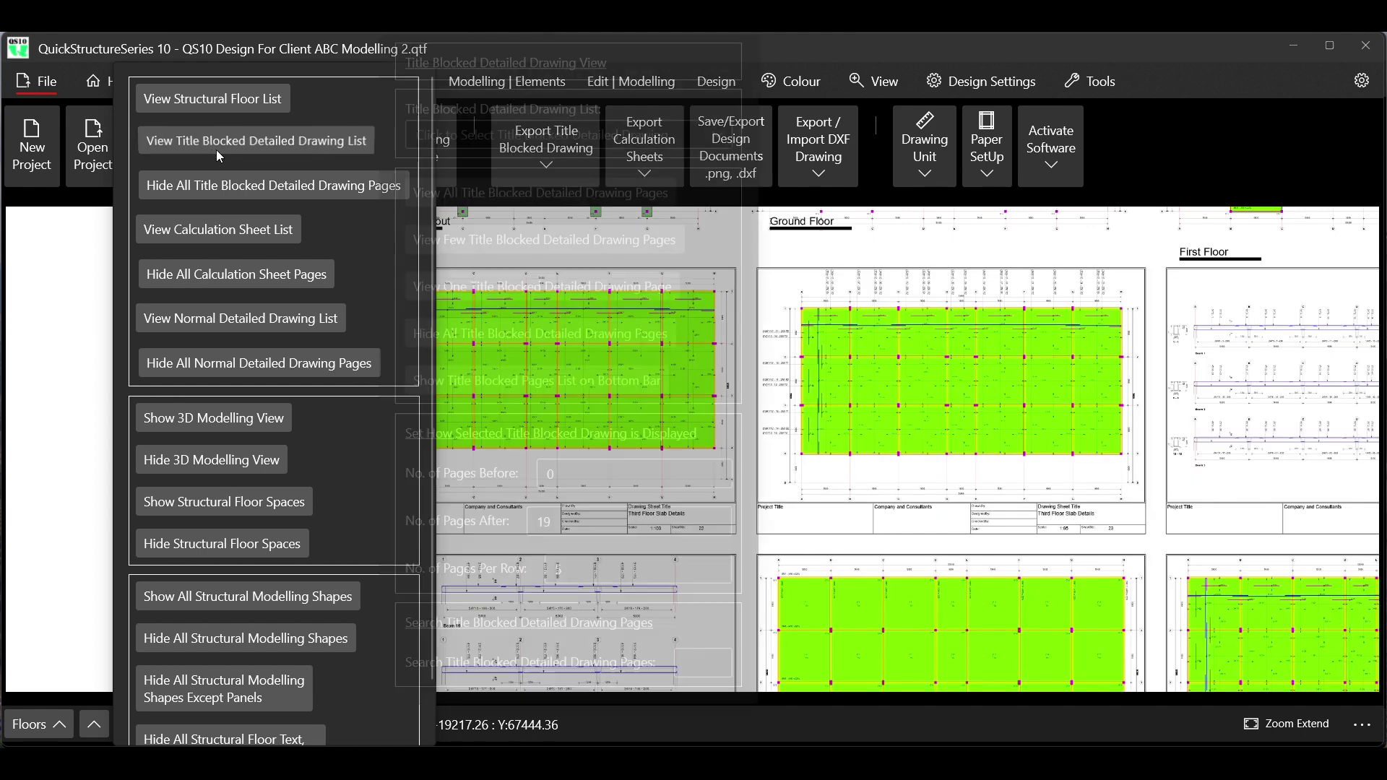
left_click(1151, 169)
left_click(624, 346)
scroll(439, 405, "down", 1)
scroll(439, 410, "down", 3)
scroll(502, 409, "up", 2)
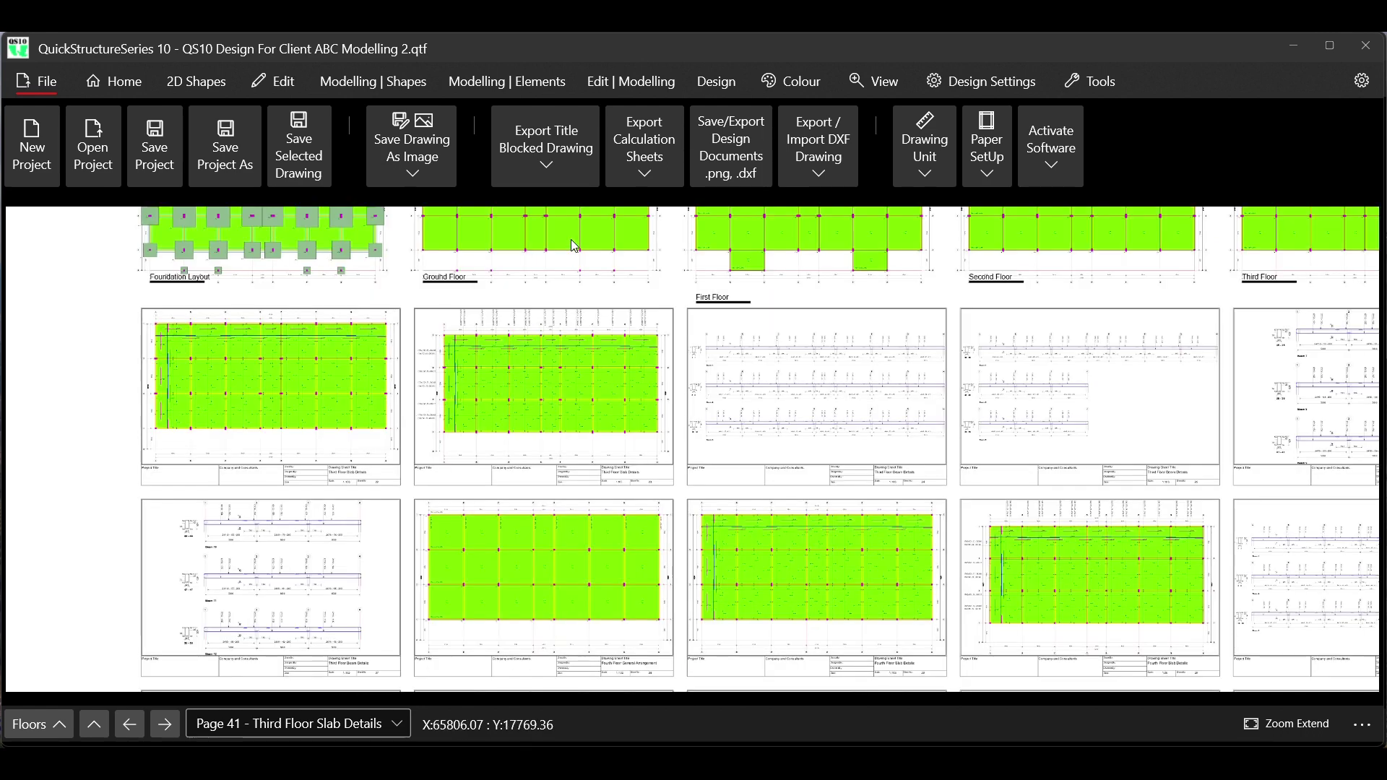
Run the automatic building design with the existing automatic design settings
left_click(713, 82)
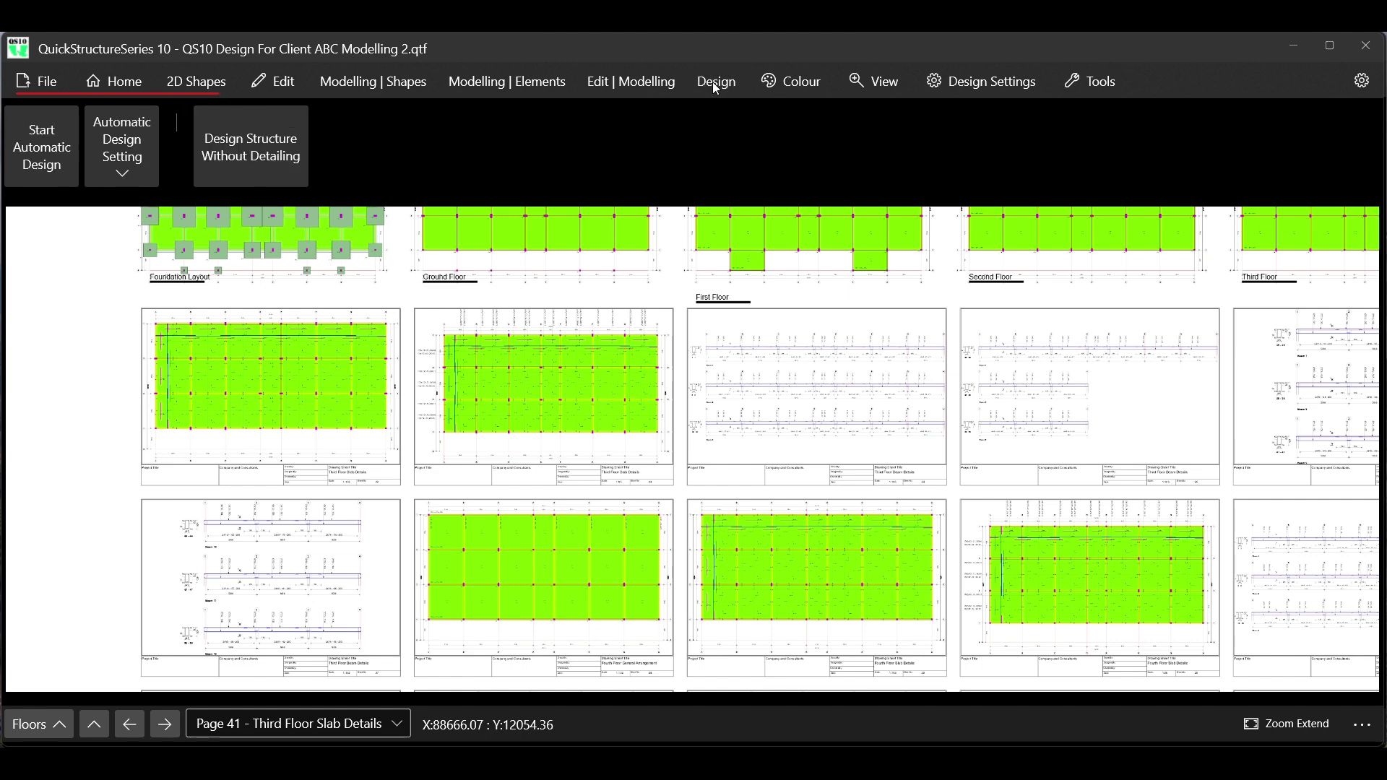
left_click(124, 159)
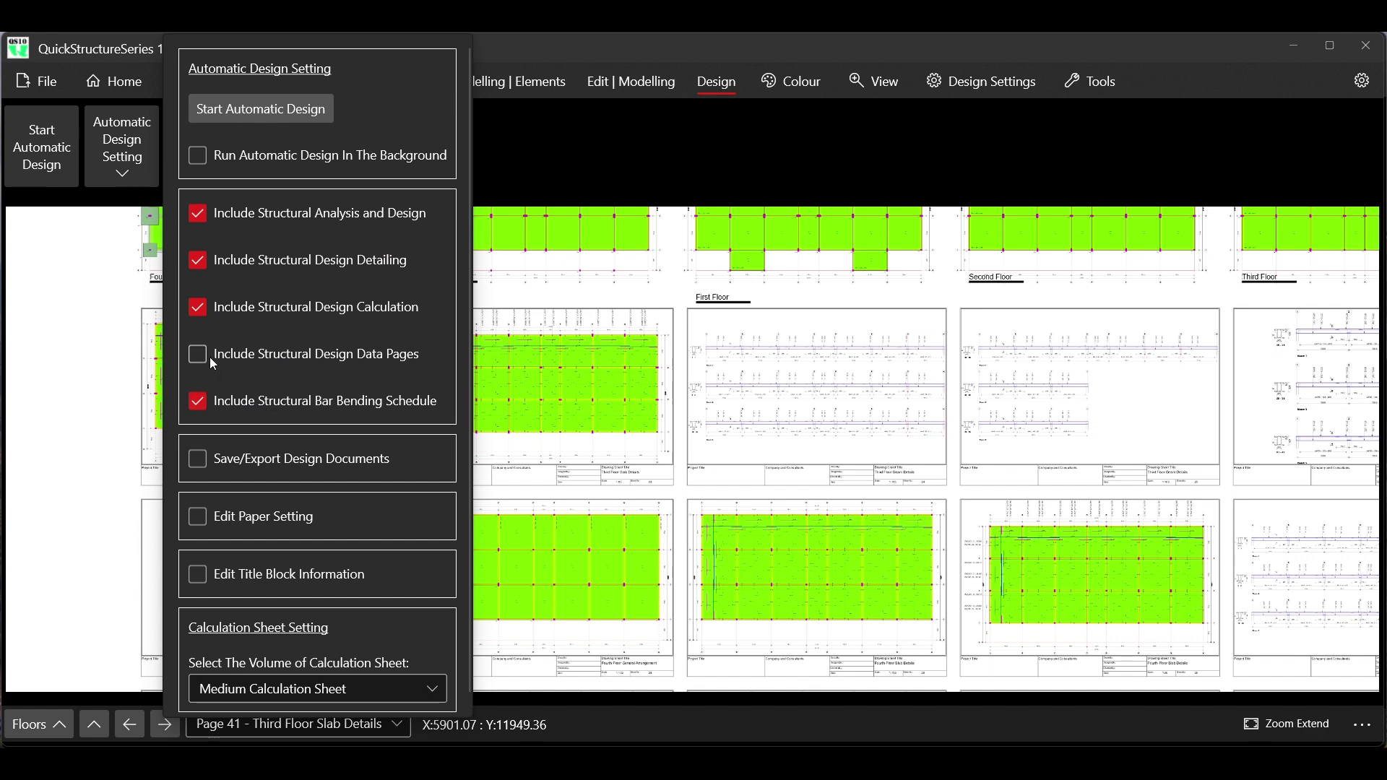
left_click(234, 108)
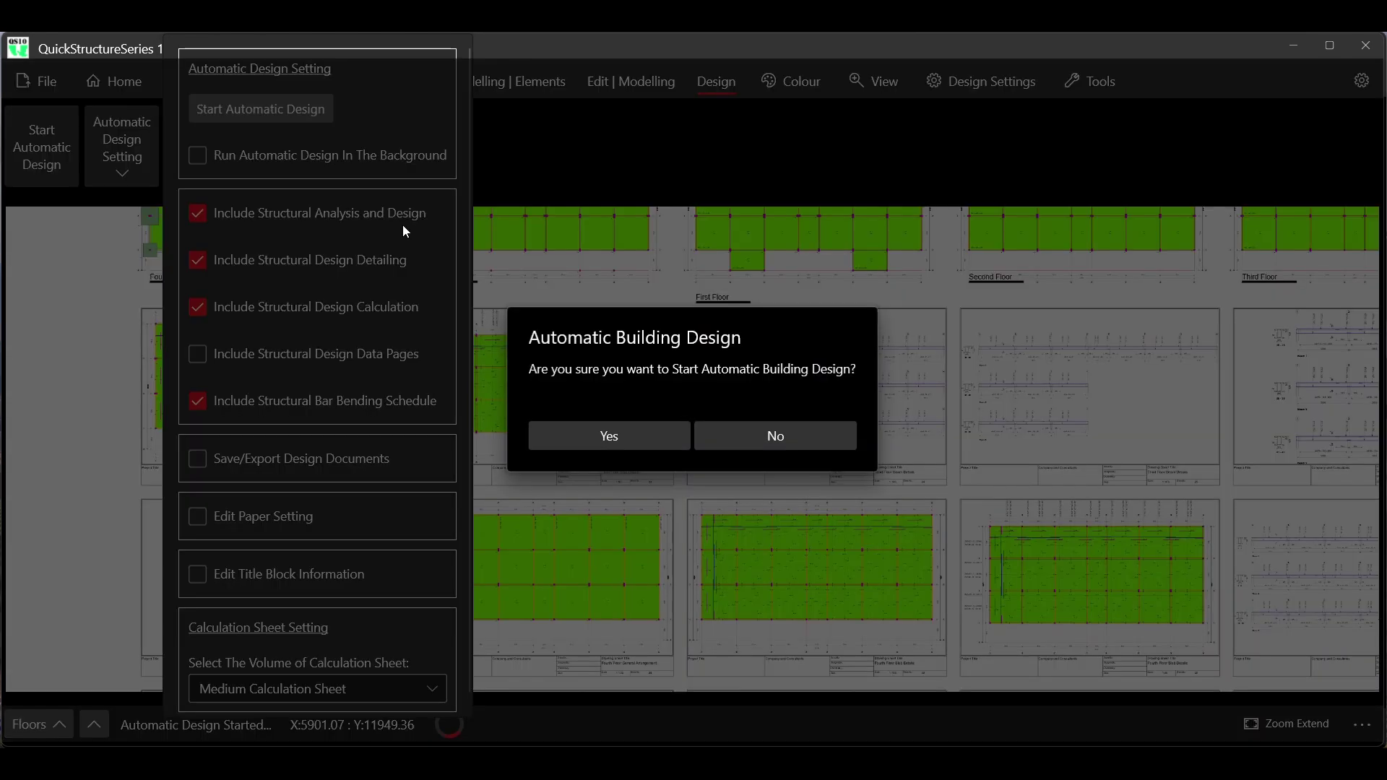
left_click(605, 435)
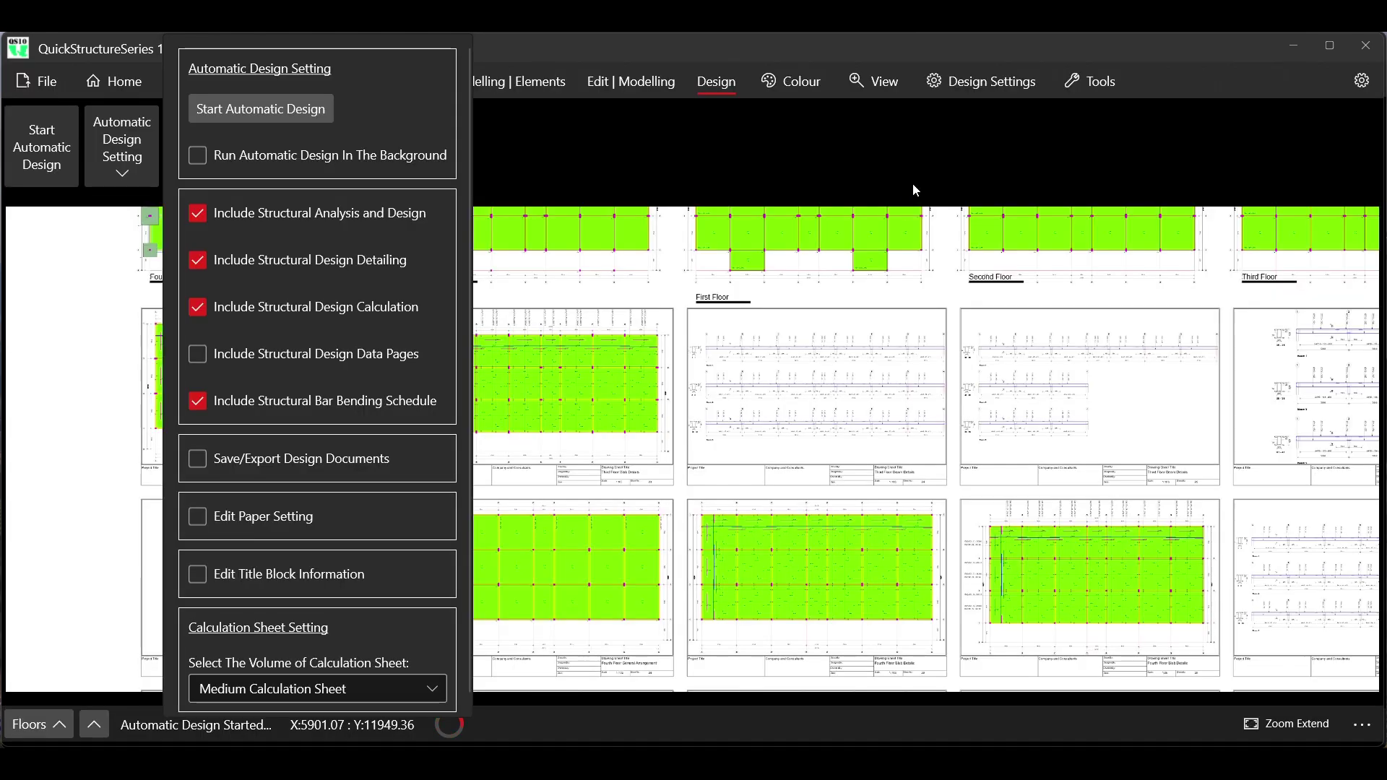
left_click(857, 172)
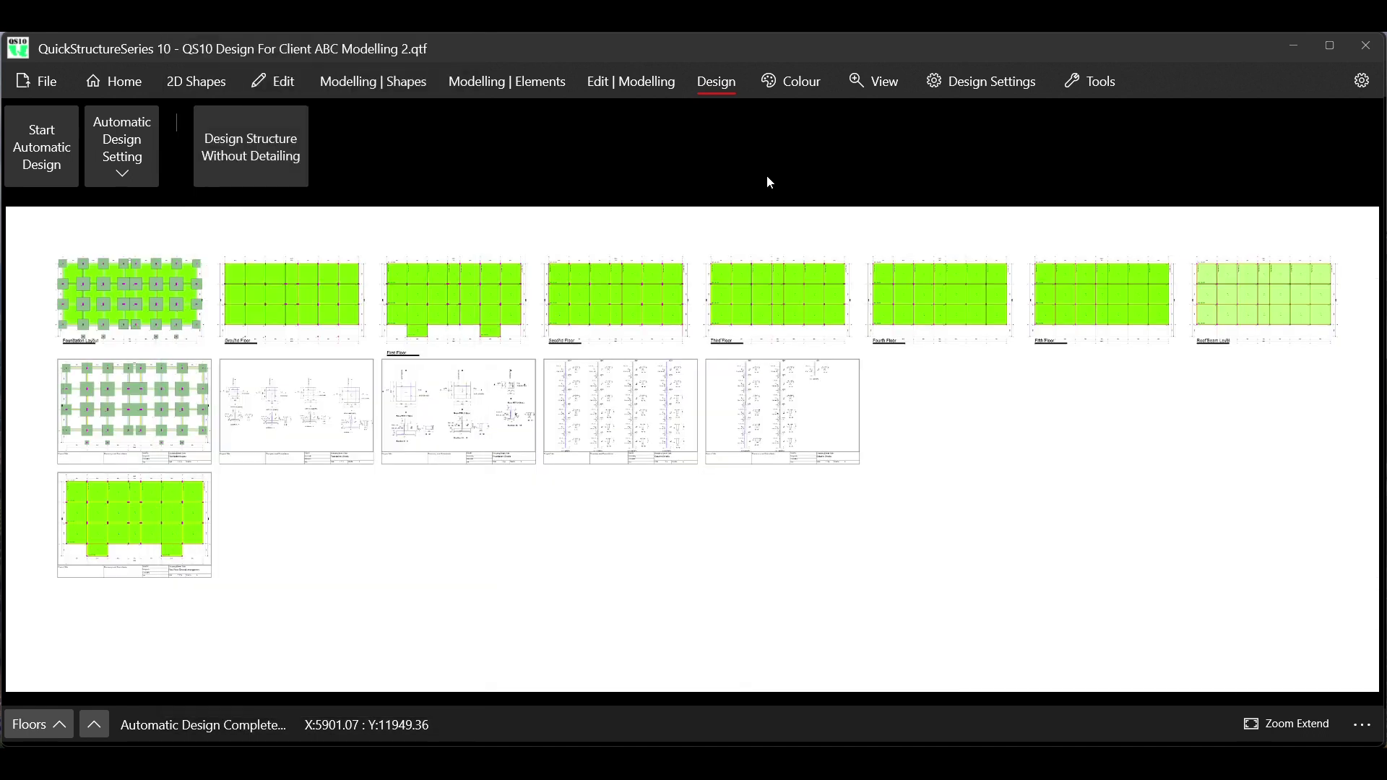
Examine the title-blocked foundation layout and foundation detail sheets produced by the automatic design
scroll(110, 433, "up", 3)
scroll(110, 431, "up", 7)
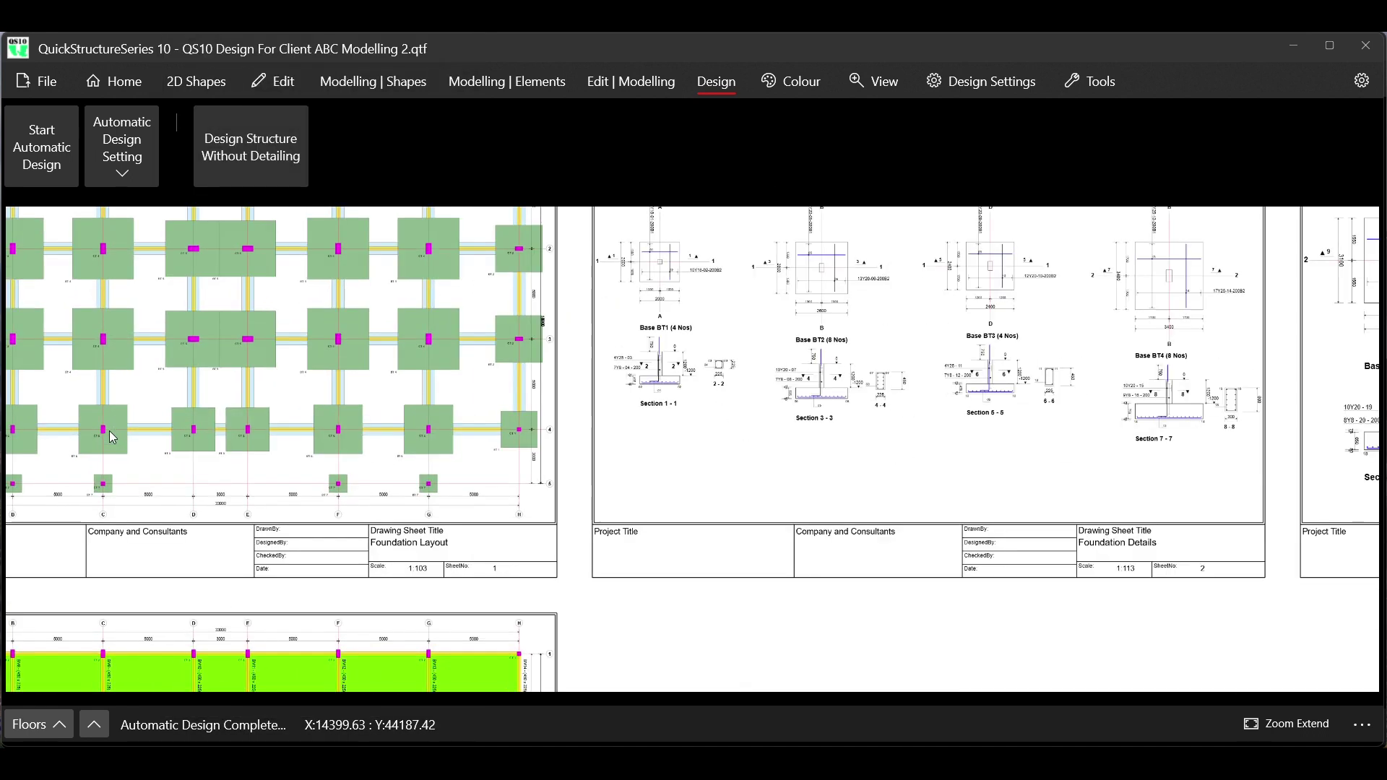
scroll(552, 499, "down", 4)
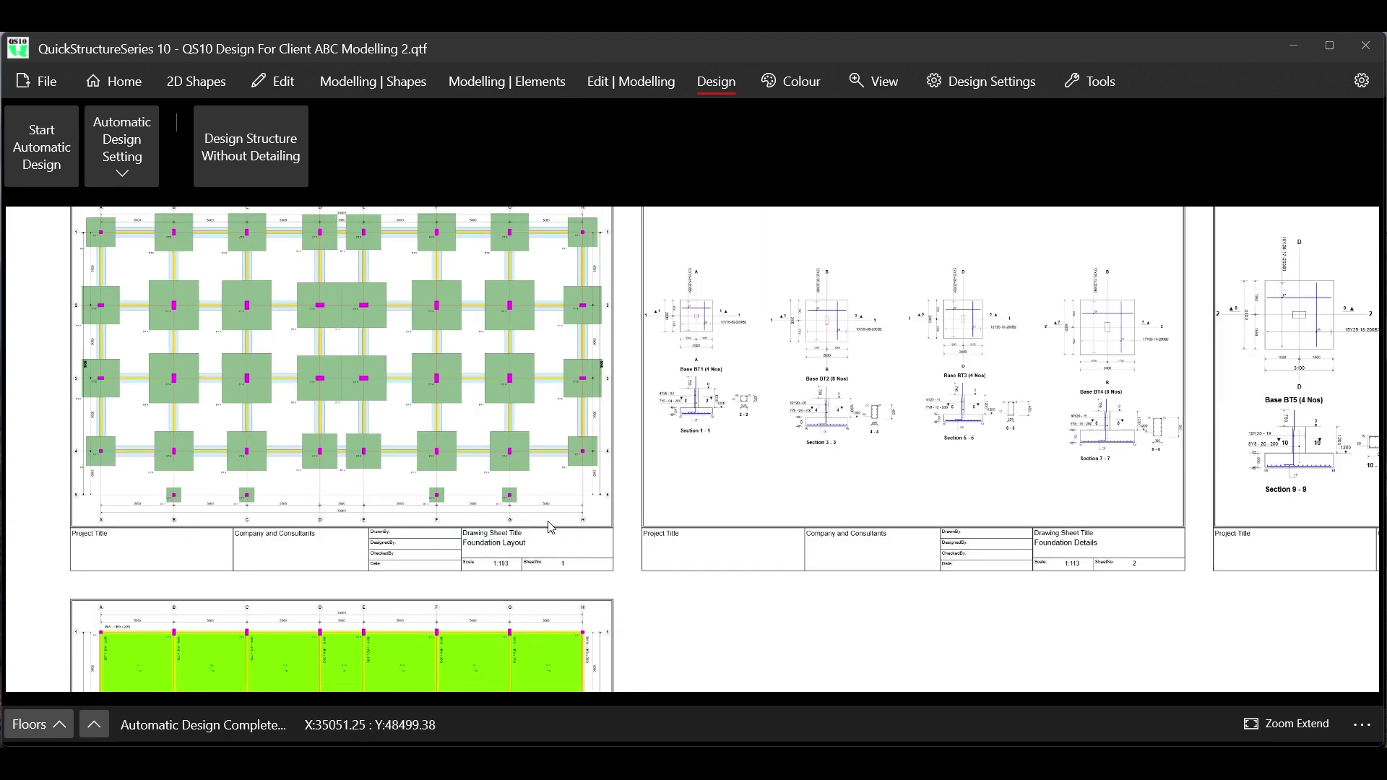
scroll(383, 452, "down", 2)
scroll(341, 377, "down", 2)
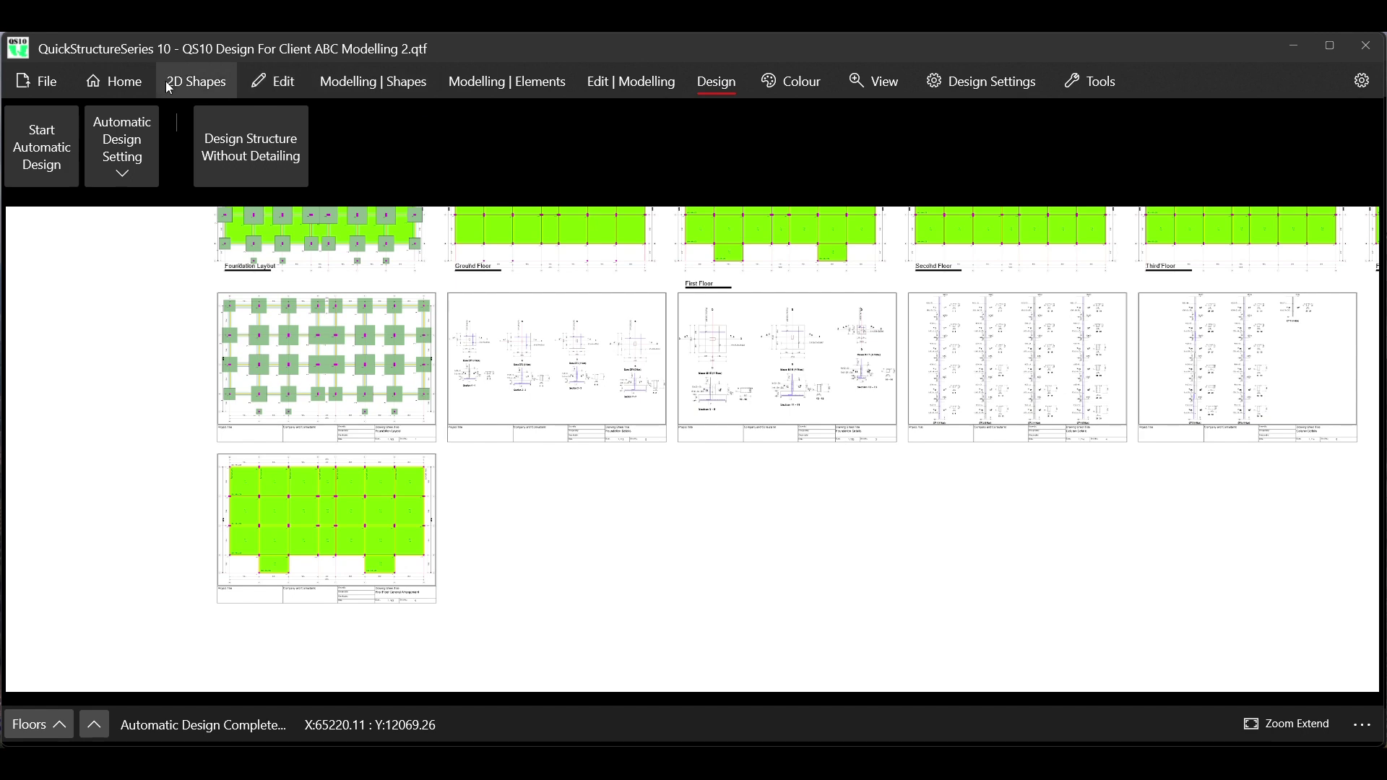
Start exporting the drawing as an AutoCAD DXF and browse to the QS10 DESIGN FILES folder
left_click(37, 81)
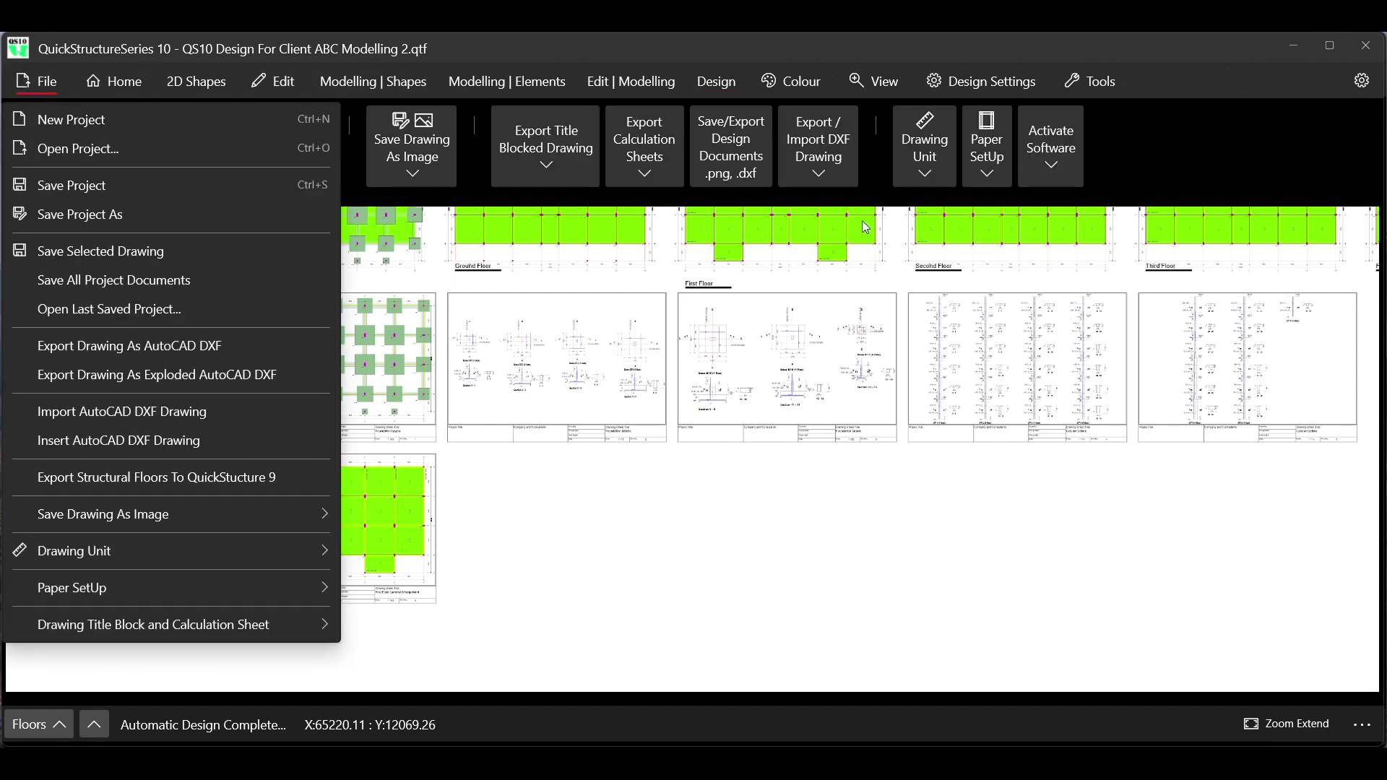
left_click(817, 162)
left_click(817, 162)
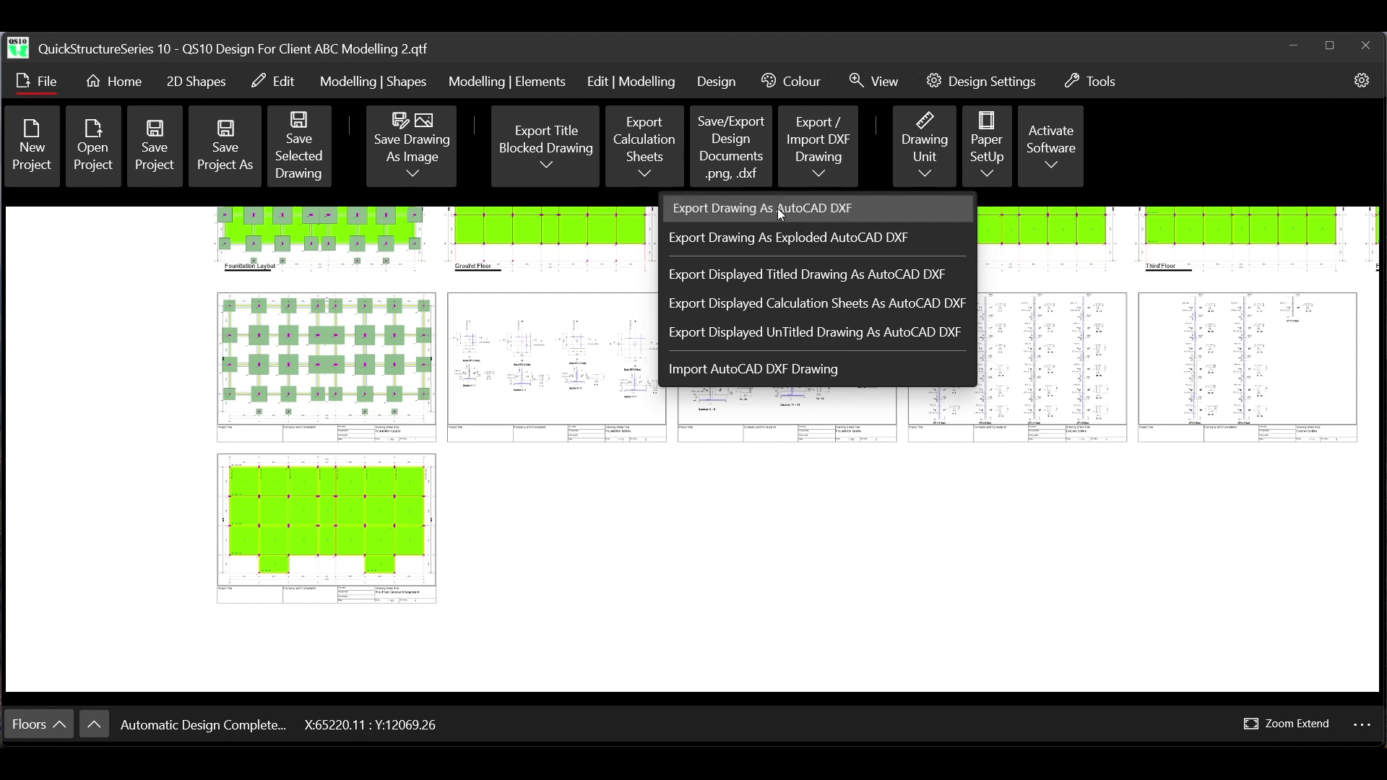
left_click(781, 214)
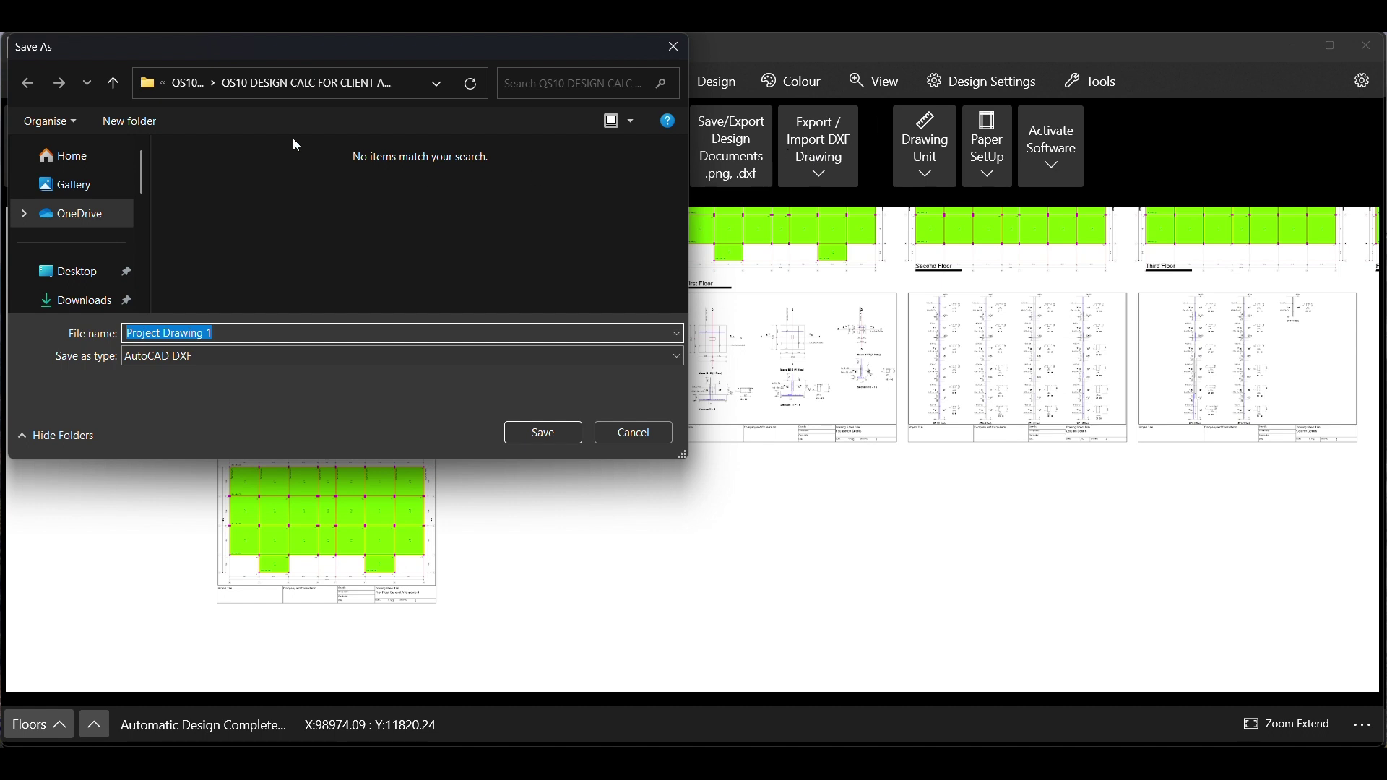
left_click(193, 85)
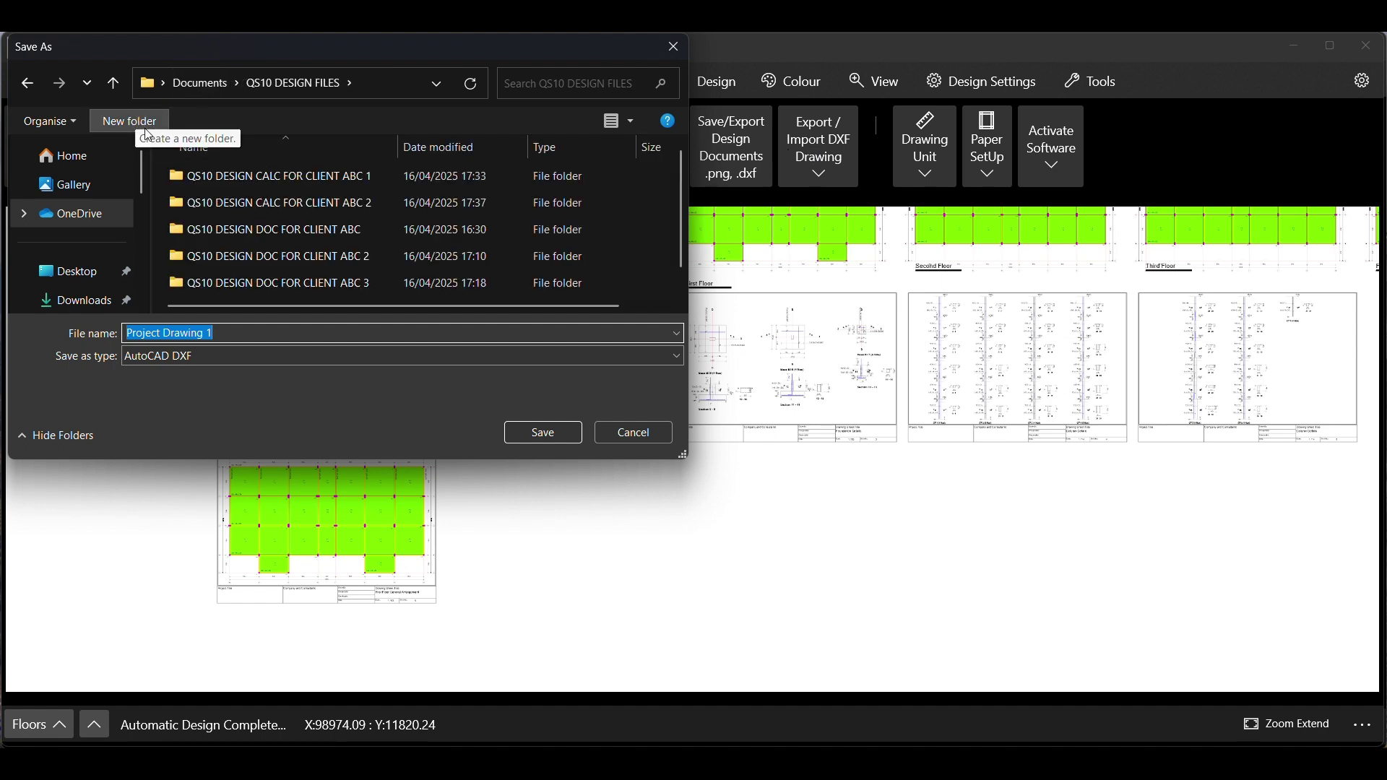
scroll(284, 244, "down", 1)
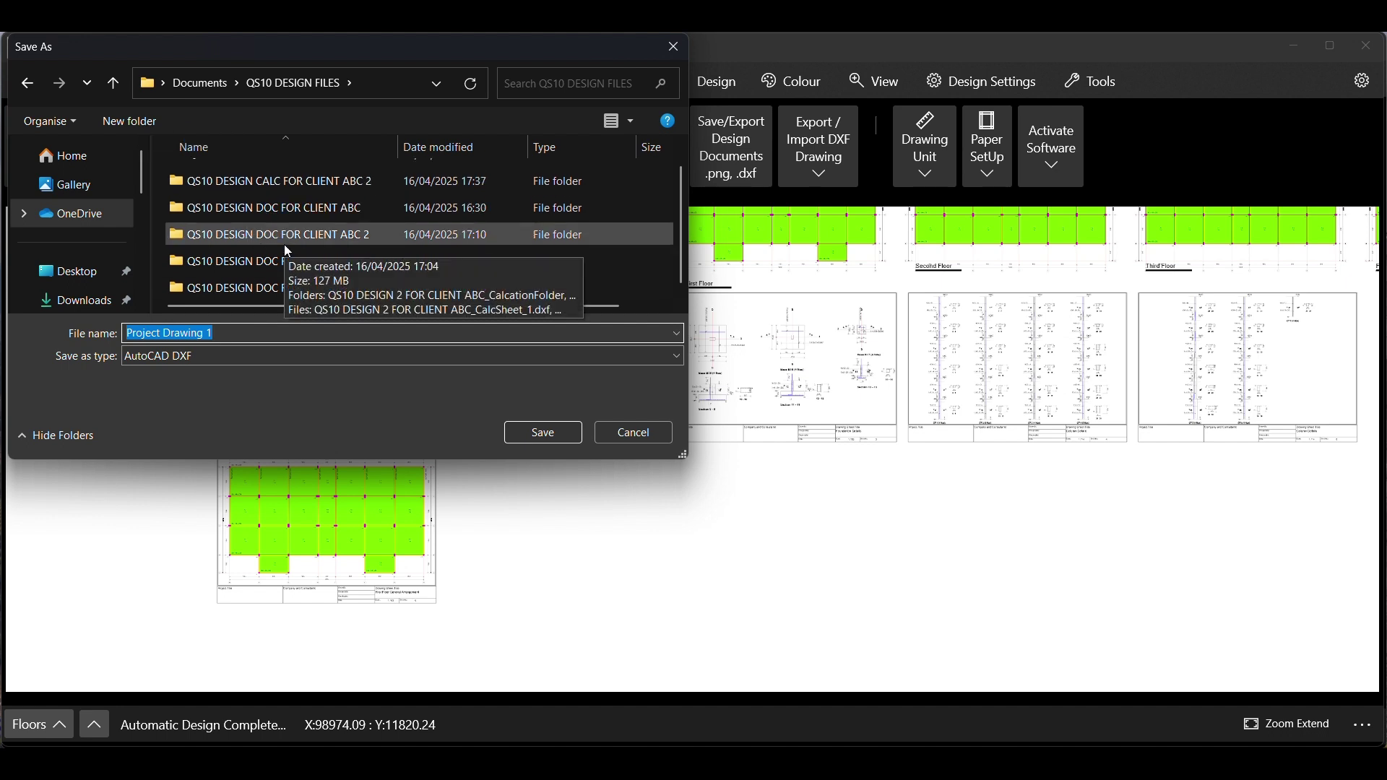
left_click(239, 212)
double_click(237, 211)
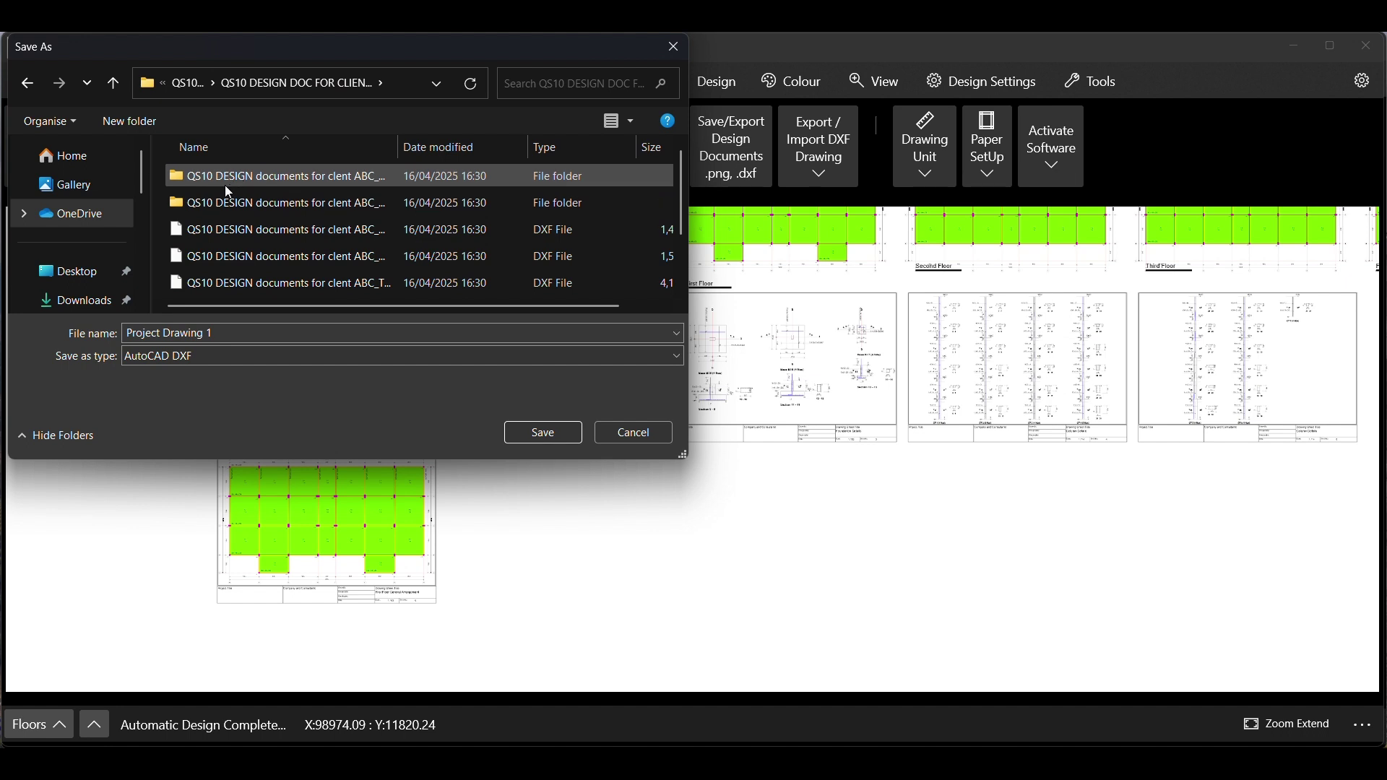
left_click(27, 83)
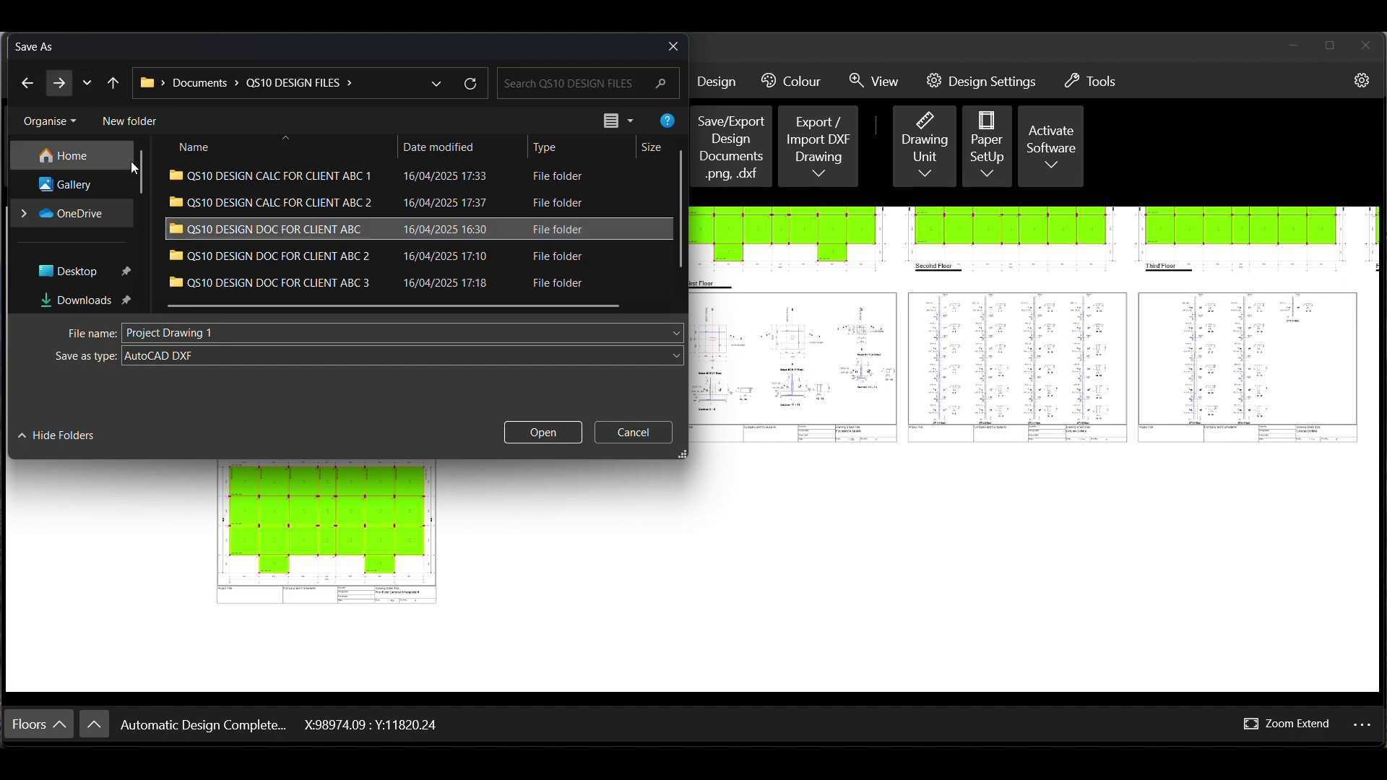
Create a new folder in QS10 DESIGN FILES, reusing the copied name of the QS10 DESIGN DOC FOR CLIENT ABC folder
left_click(217, 206)
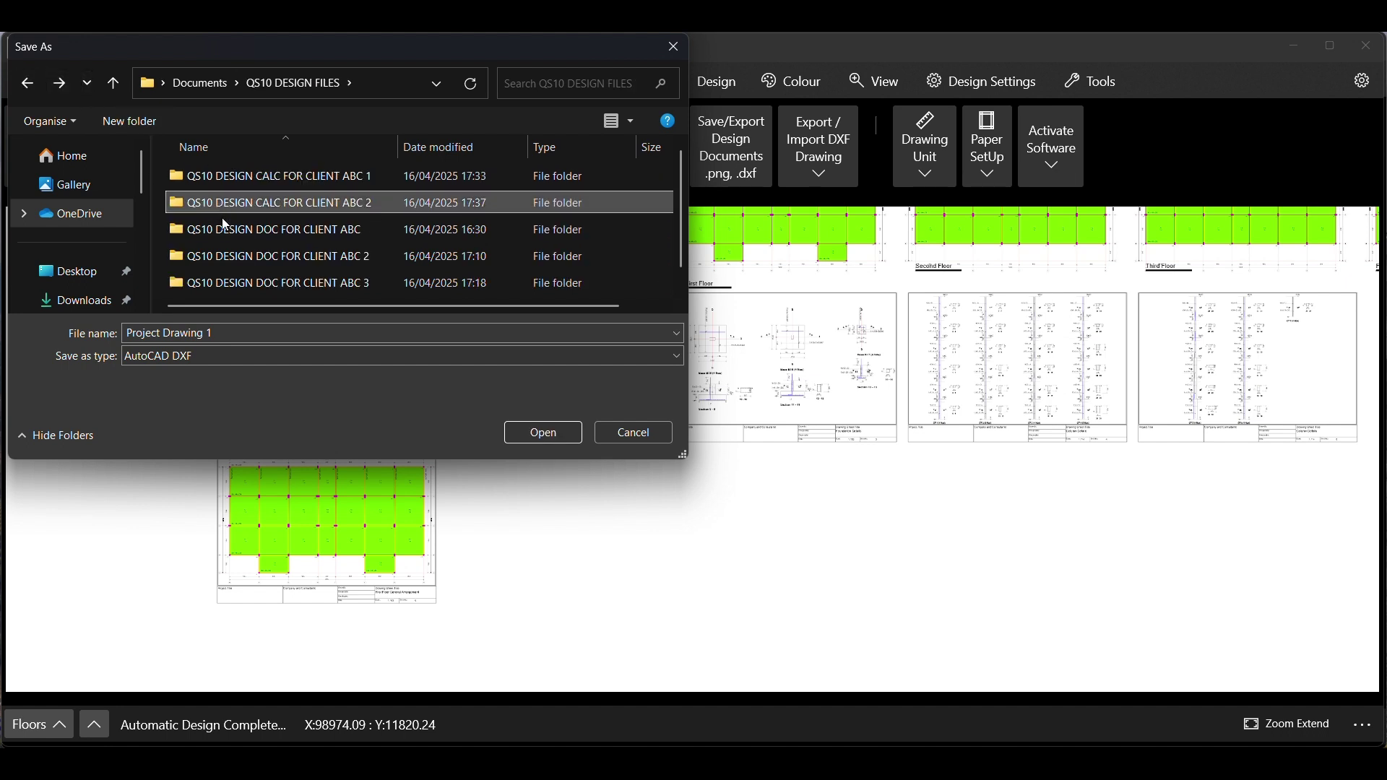
left_click(231, 231)
left_click(231, 231)
key("ctrl+c")
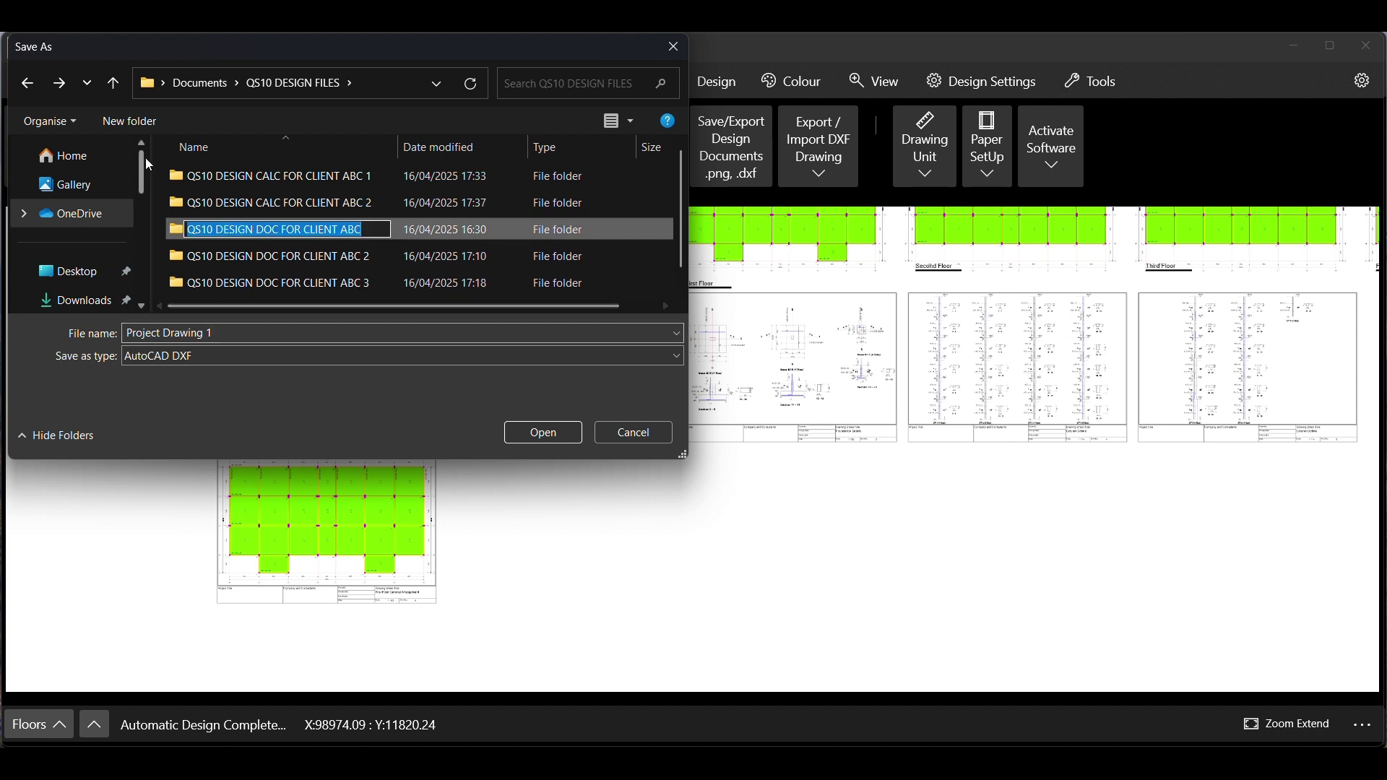
left_click(138, 121)
key("ctrl+v")
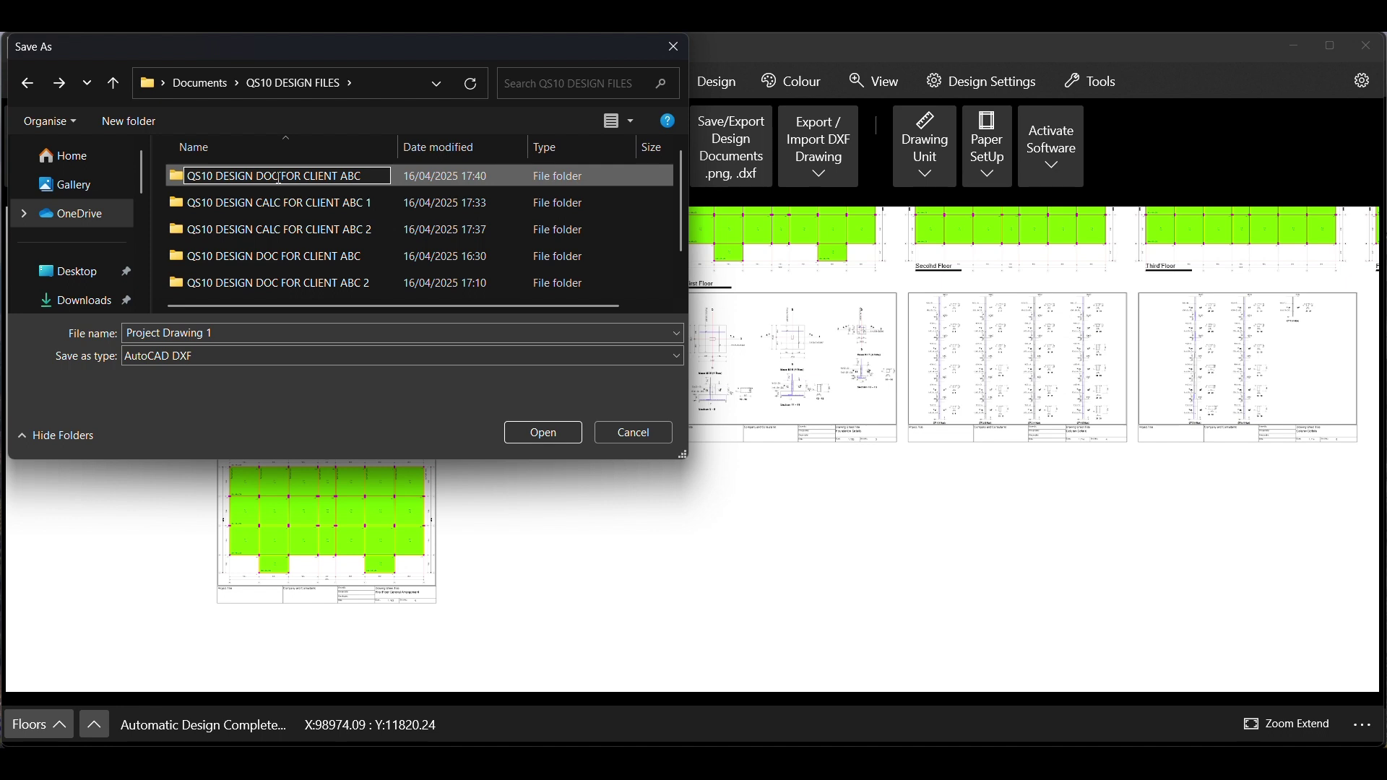
Change the new folder's name to QS10 DESIGN DXF FOR CLIENT ABC 1
left_click(279, 178)
key("BackSpace")
key("BackSpace")
key("BackSpace")
type("DXF")
left_click(366, 179)
type("1")
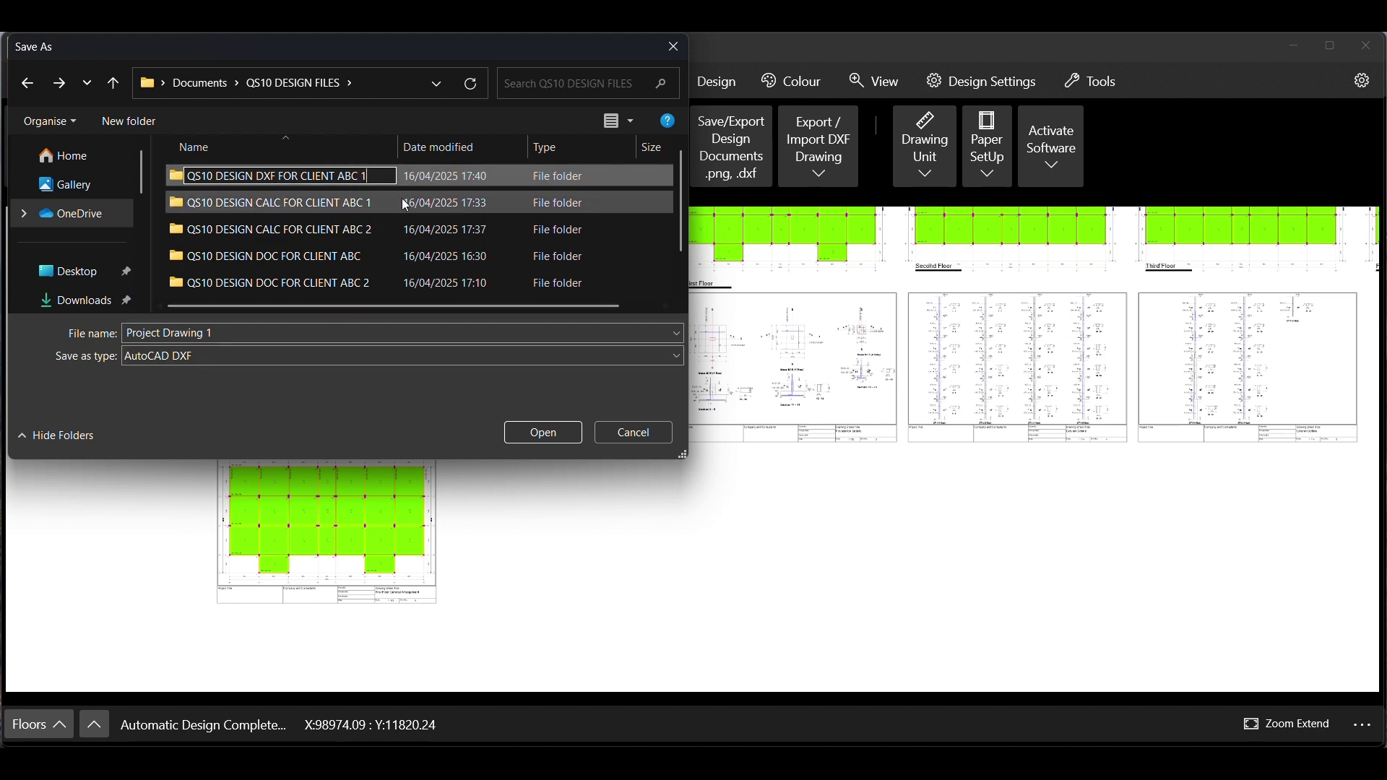
key("Return")
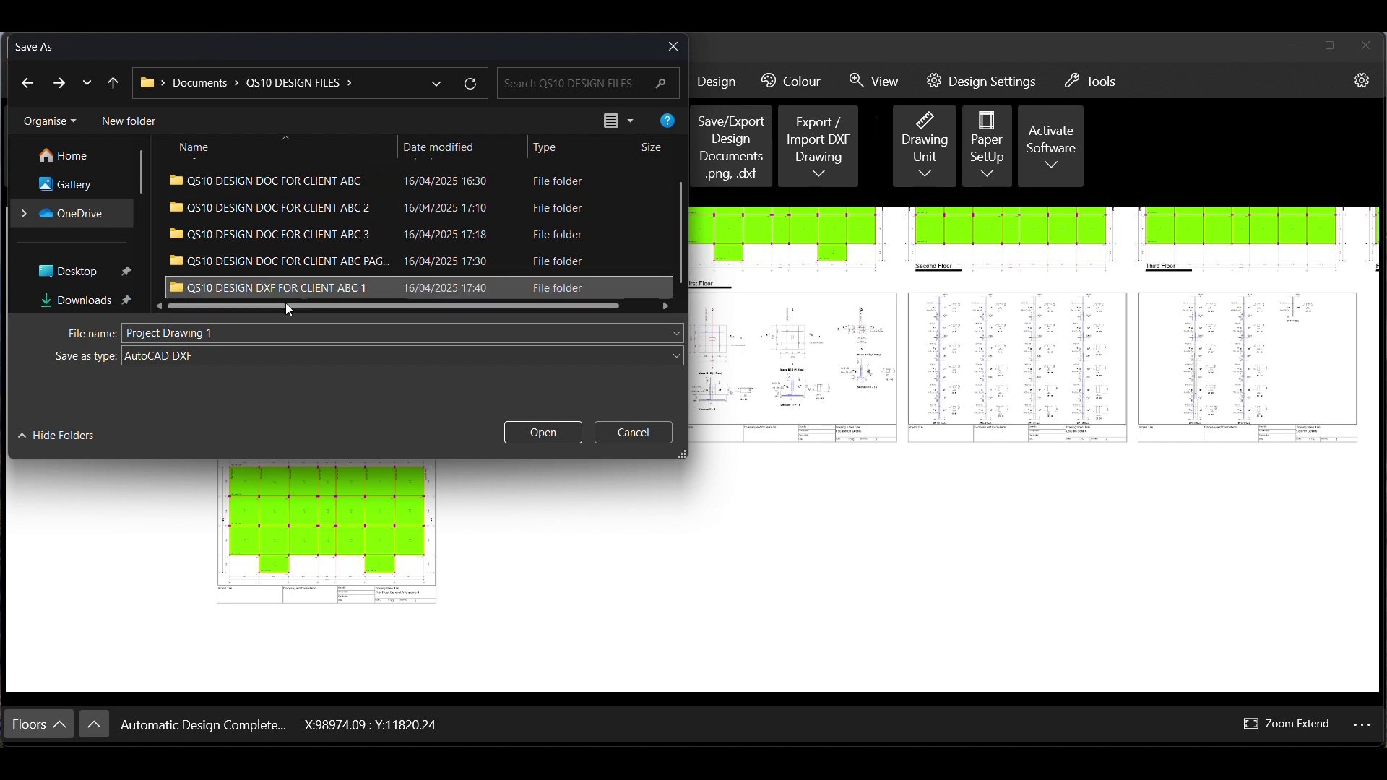
Save the AutoCAD DXF export as QS10 DESIGN DXF FOR ABC 1 inside the QS10 DESIGN DXF FOR CLIENT ABC 1 folder
double_click(270, 287)
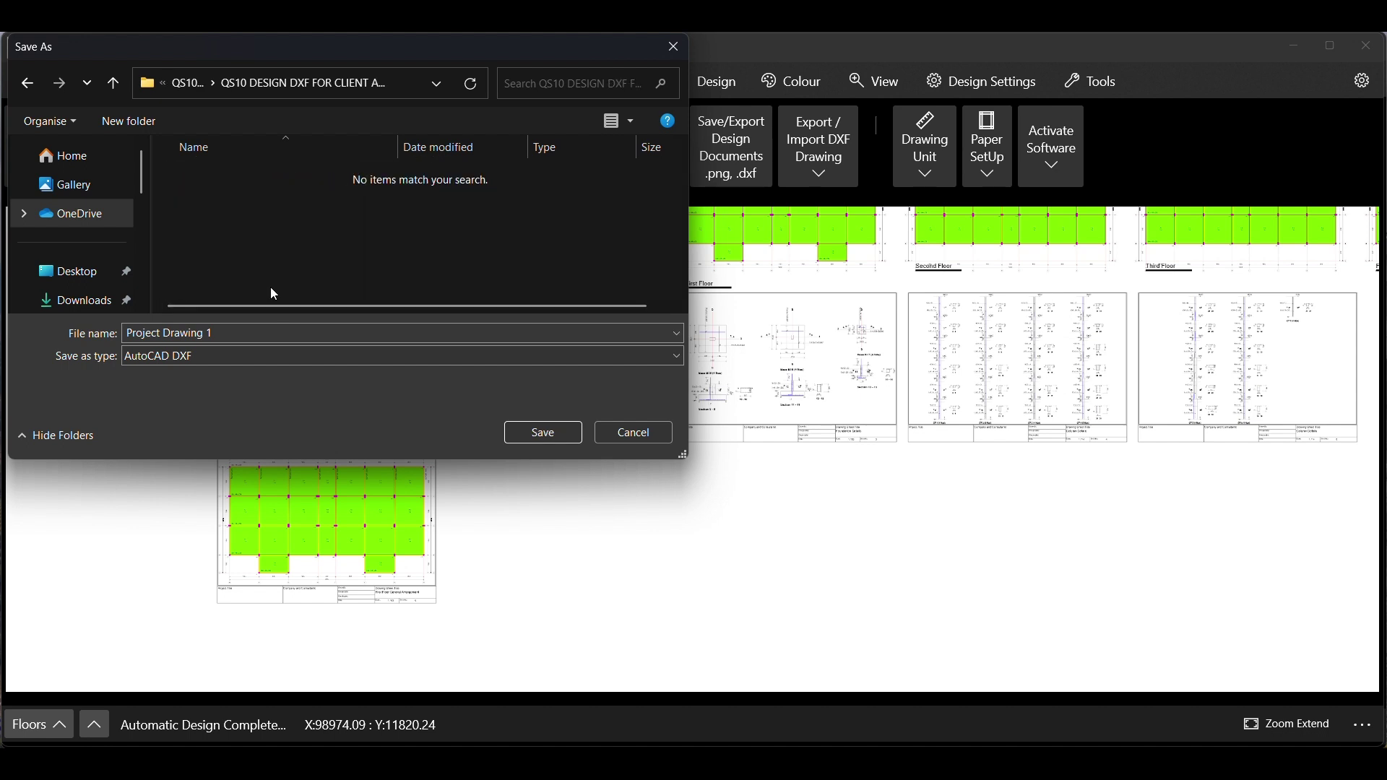
left_click(215, 333)
type("QS1")
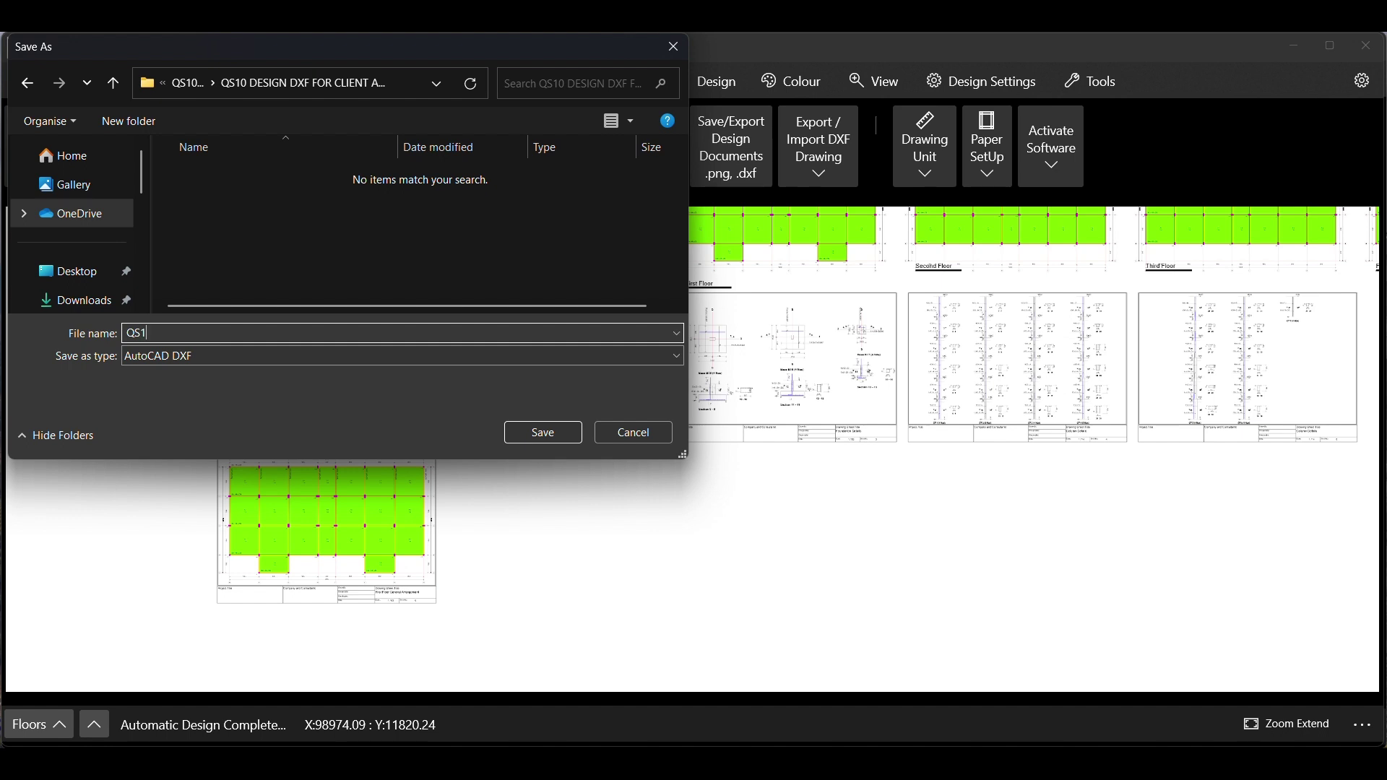
type("0 DESIGN DXF FOR ABC 1")
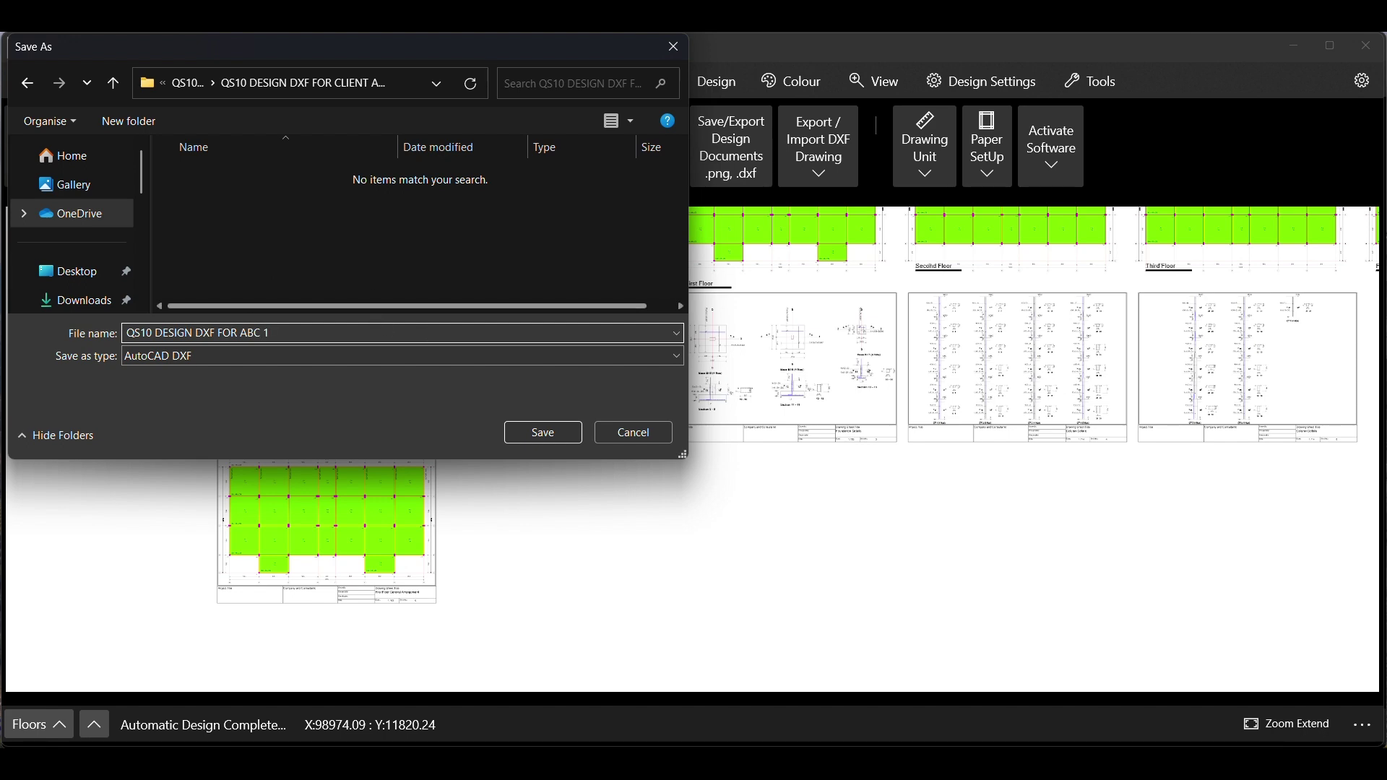
left_click(573, 432)
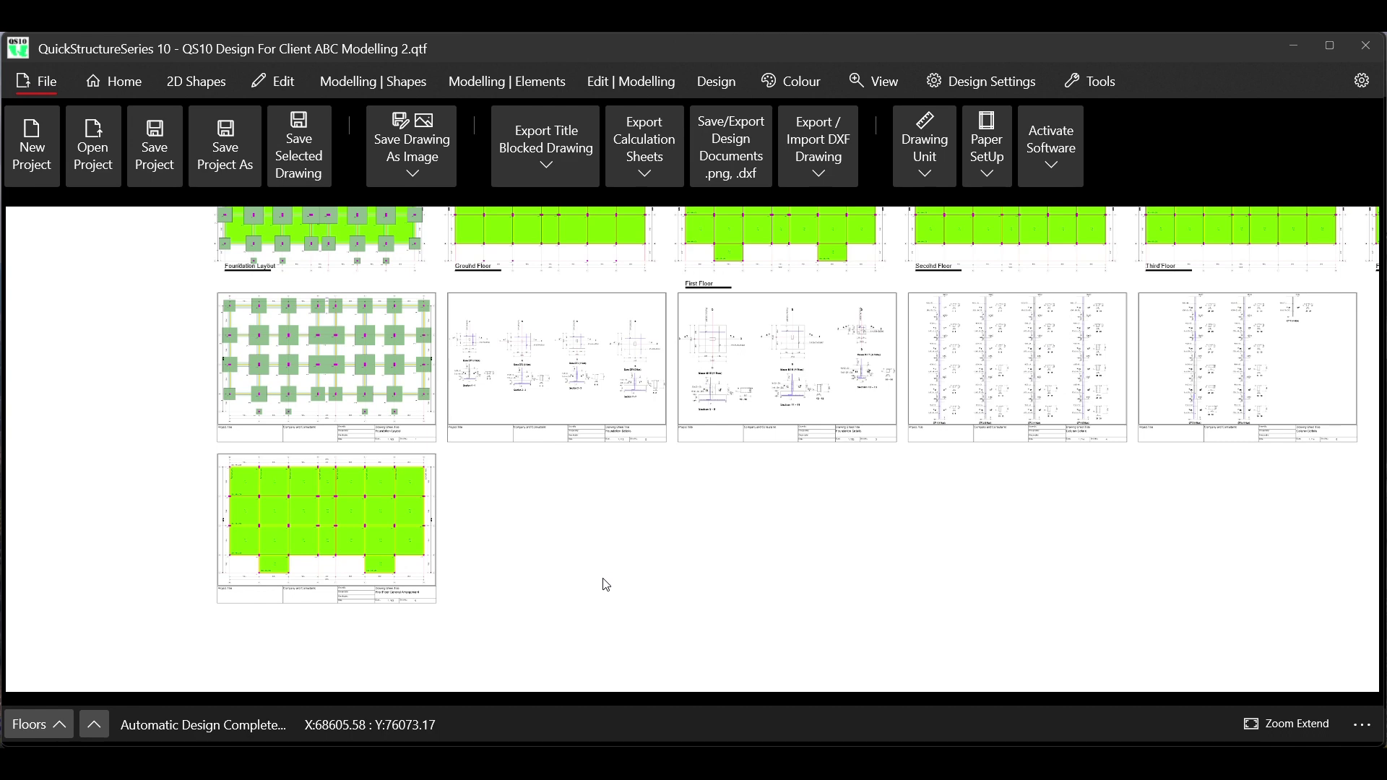
Check the exported DXF file in the QS10 DESIGN DXF FOR CLIENT ABC 1 folder and return to QuickStructureSeries 10
left_click(571, 668)
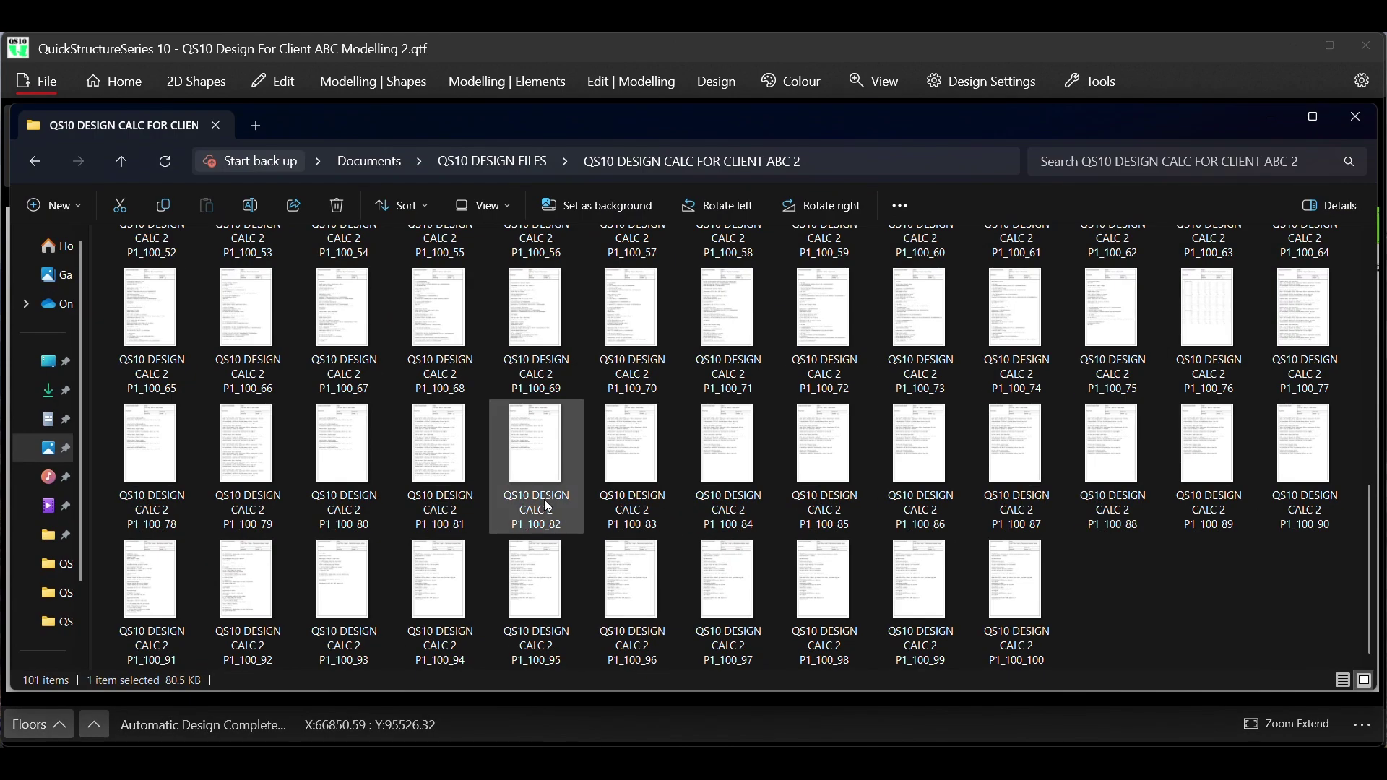
left_click(471, 160)
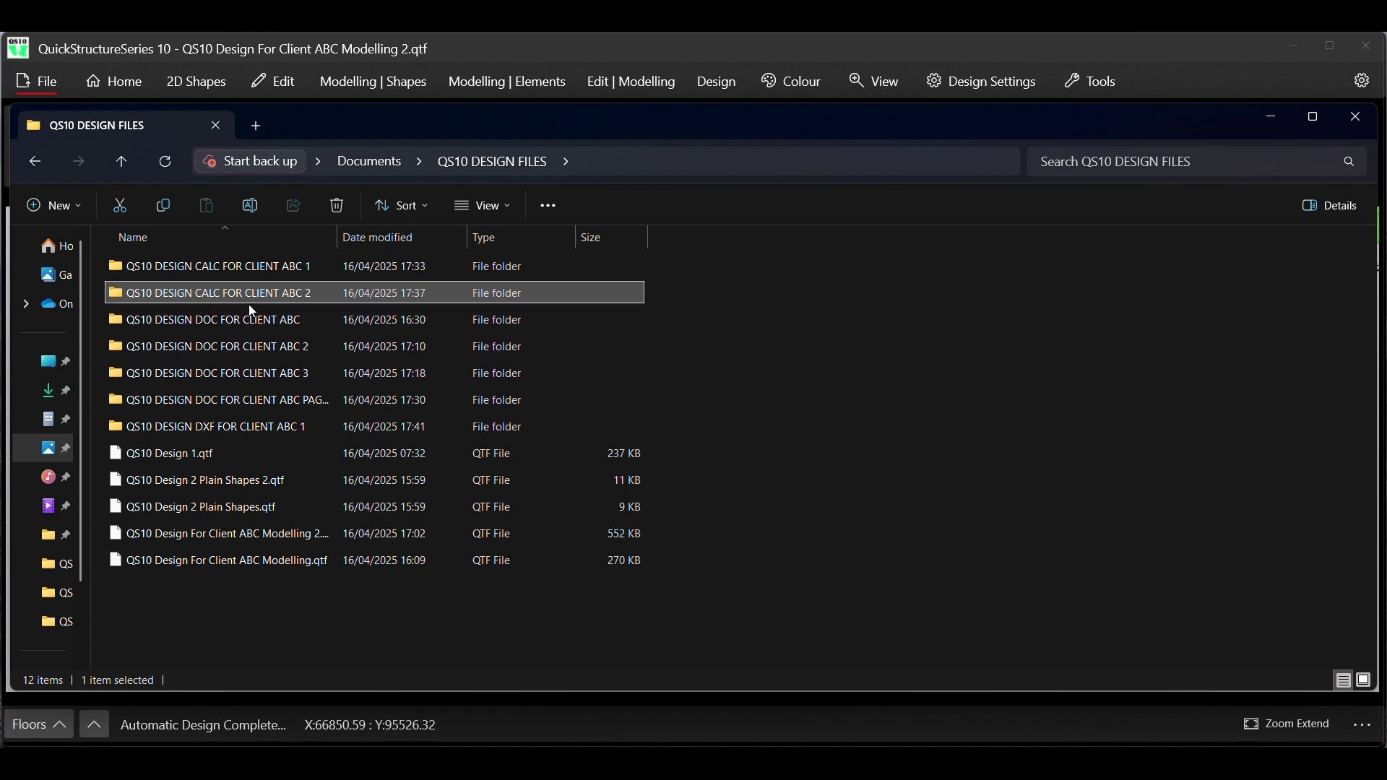
double_click(226, 426)
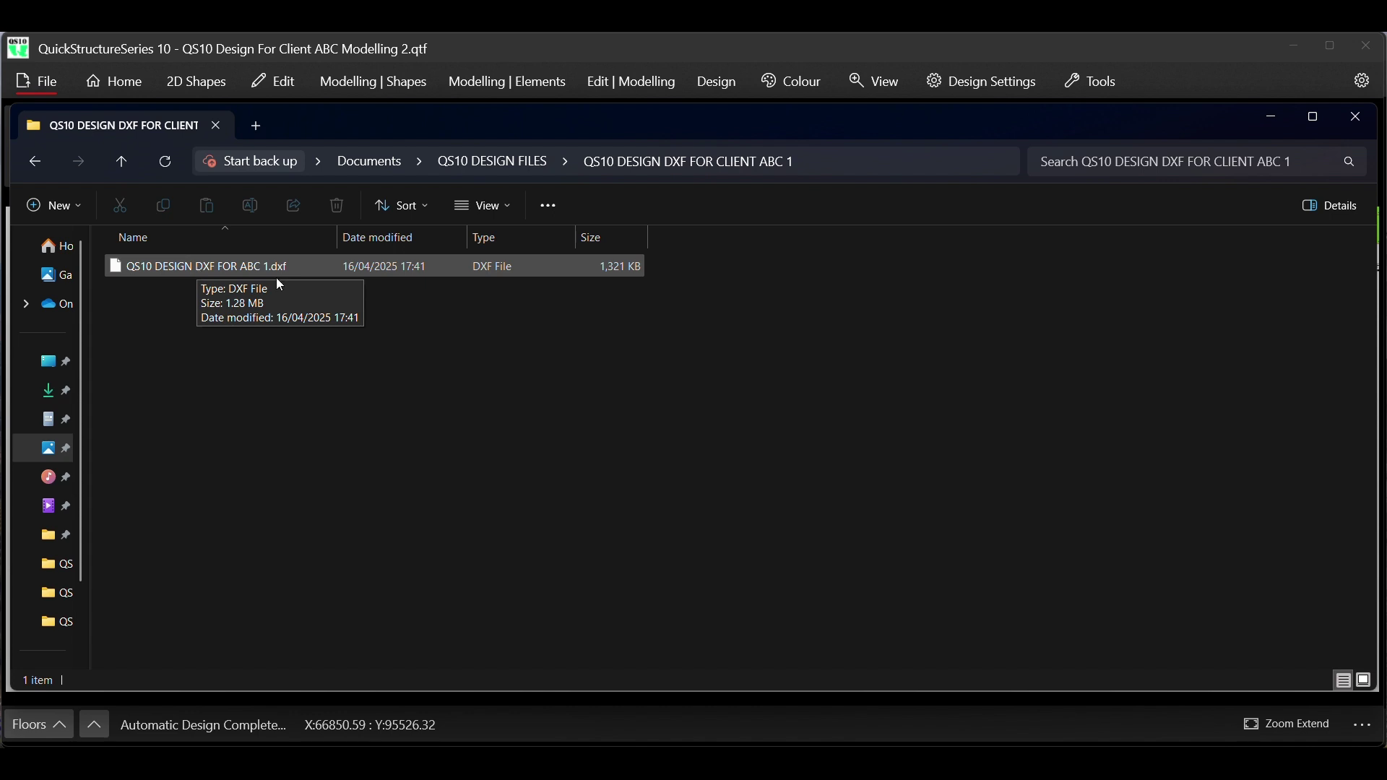
left_click(1271, 118)
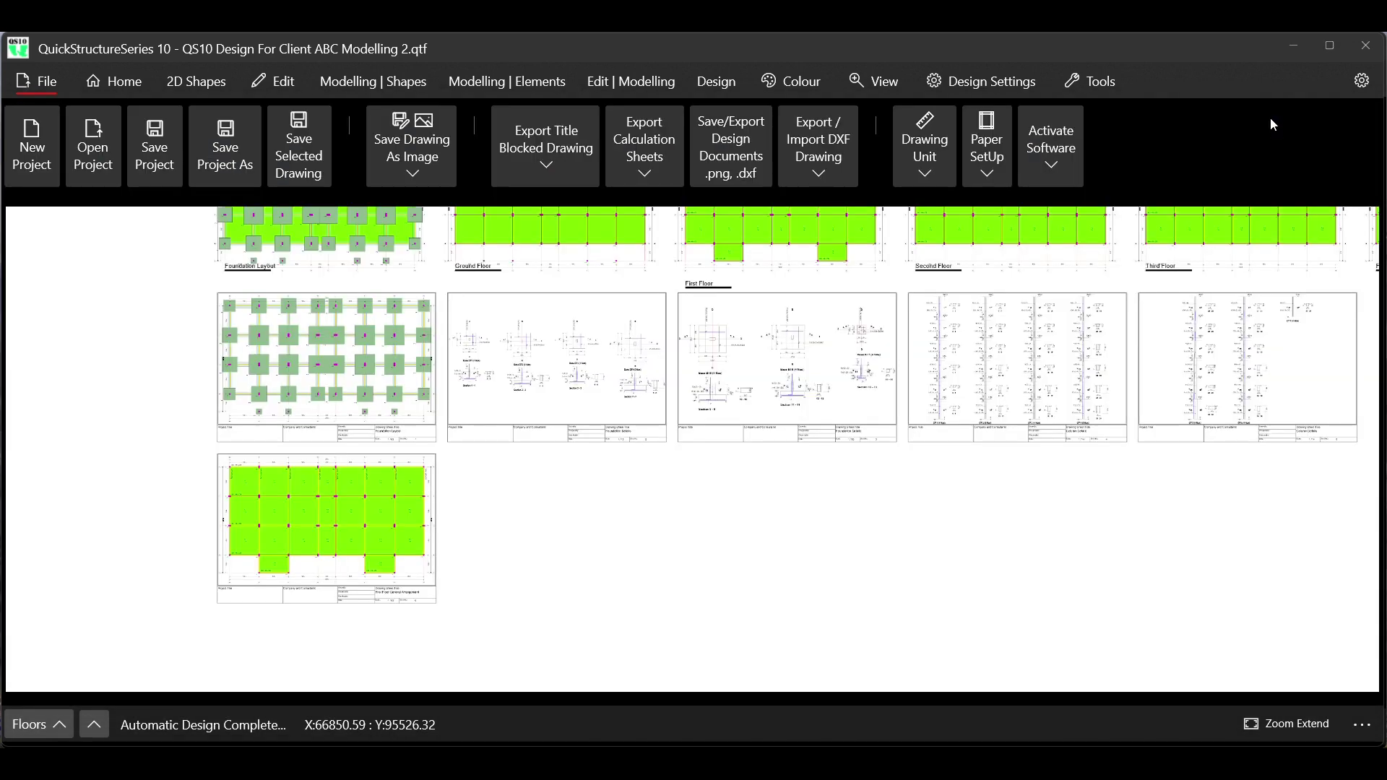
Review the DXF options for displayed titled drawings and calculation sheets, and recheck the exported file in its folder
left_click(822, 169)
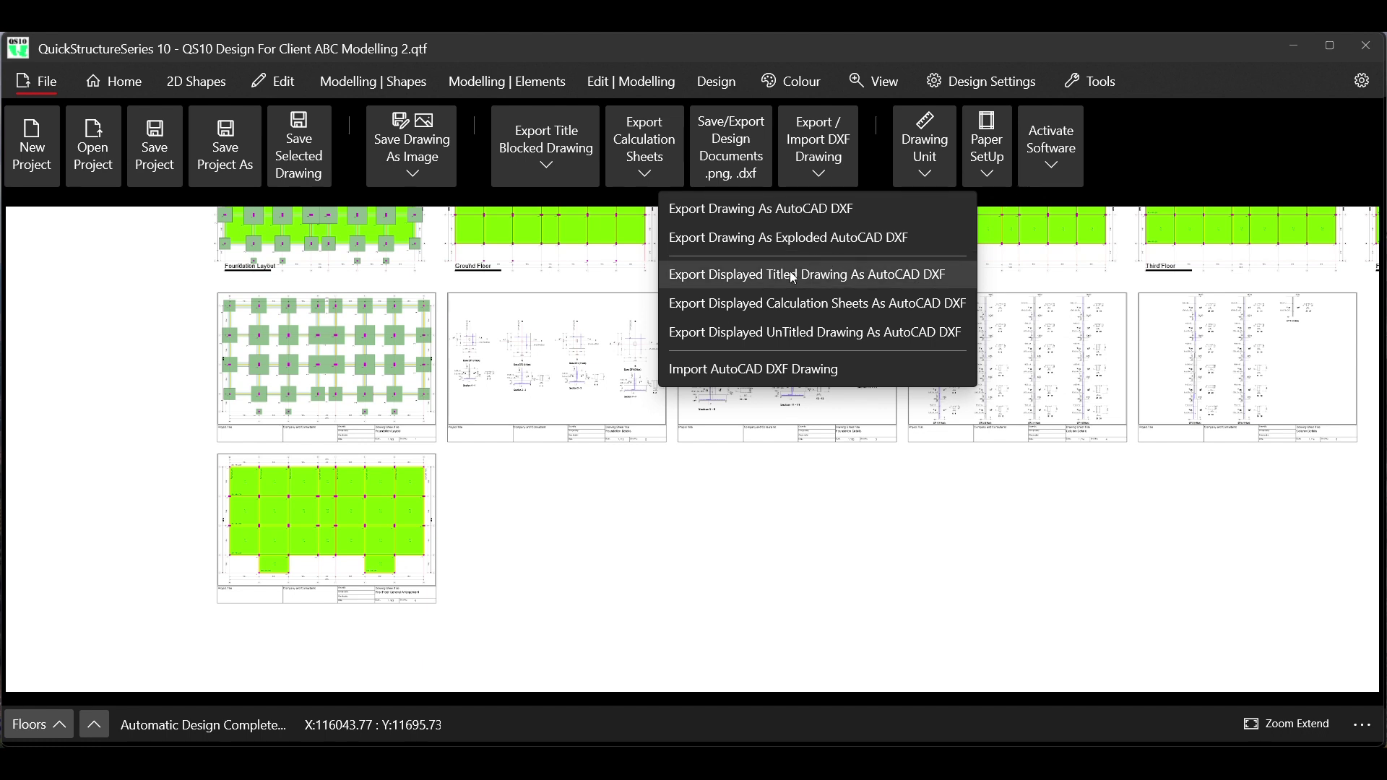
left_click(1133, 158)
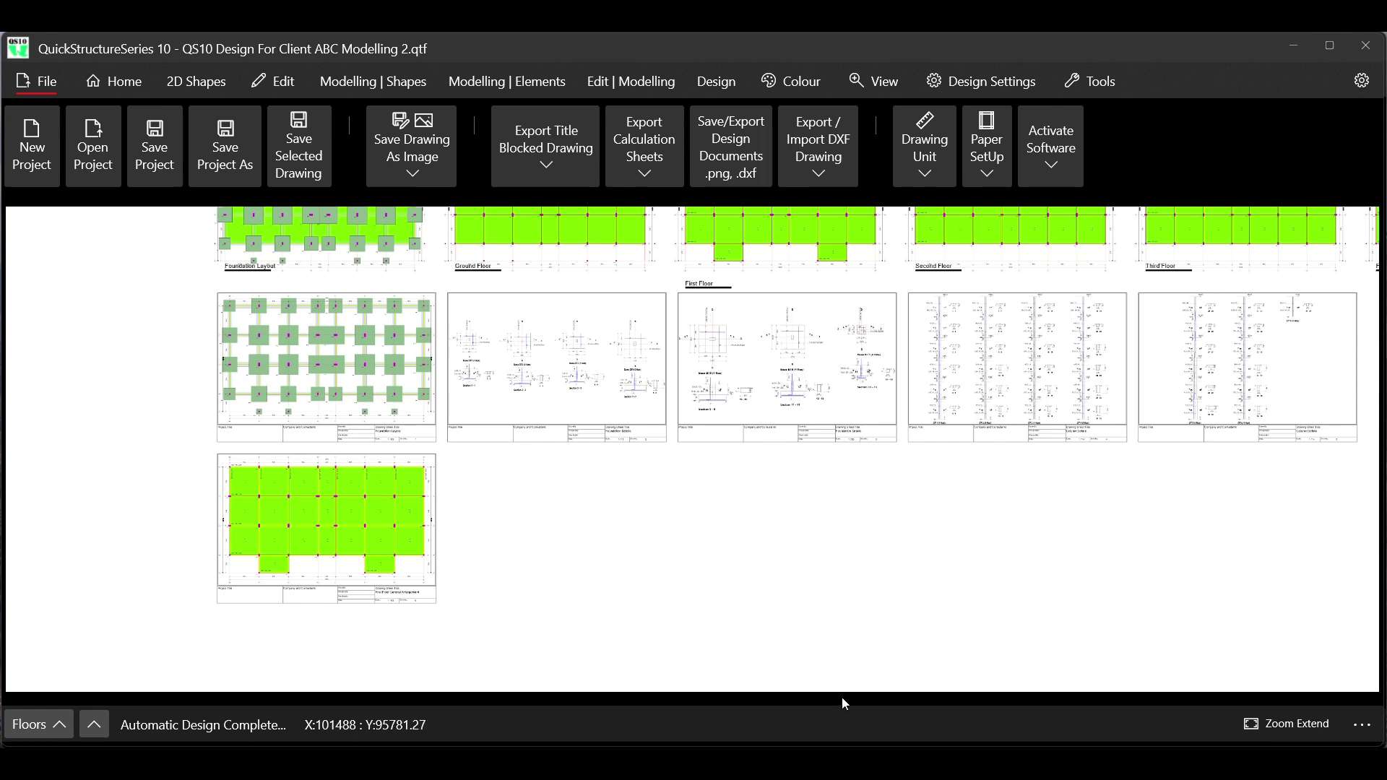
mouse_move(569, 764)
left_click(567, 693)
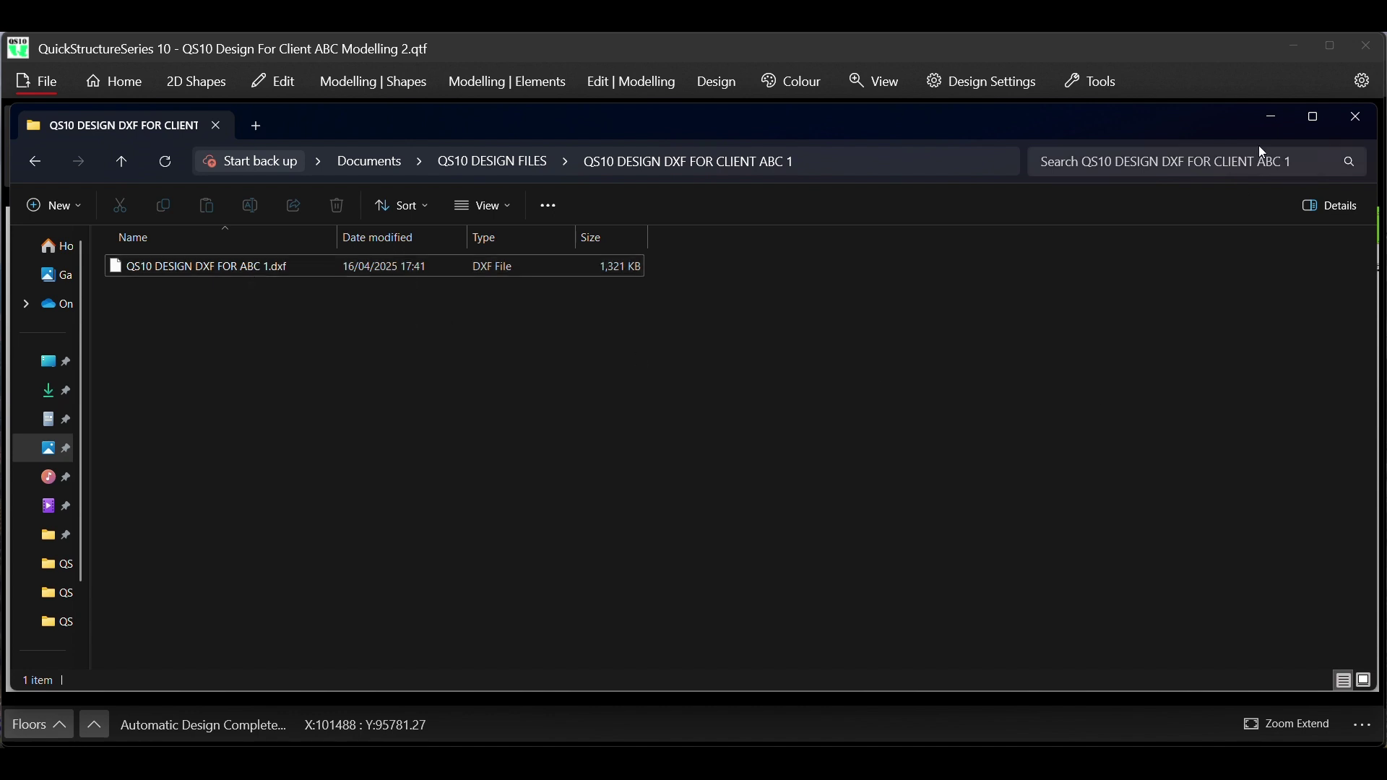
left_click(1271, 117)
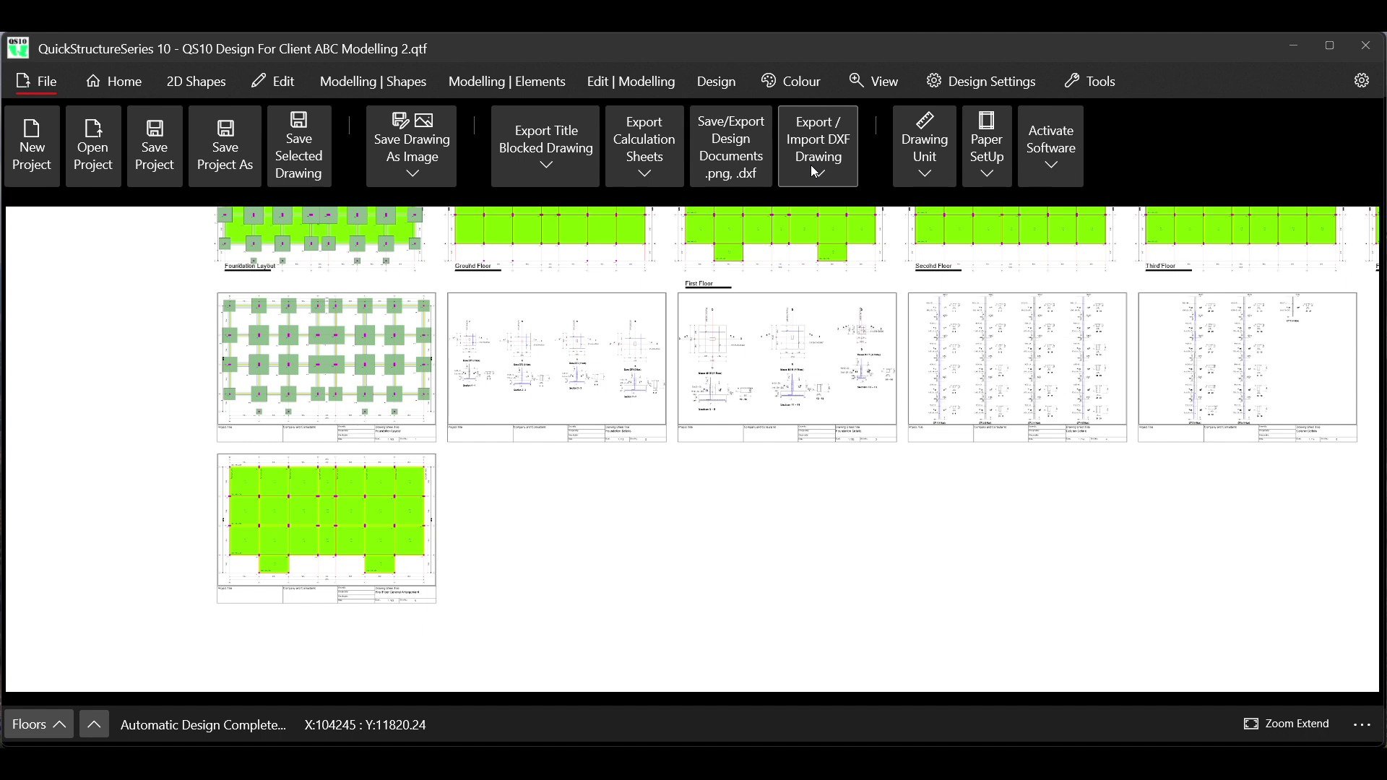
Set the title-blocked detailed drawing view to 49 pages after the selected one and apply the few-pages view
left_click(869, 81)
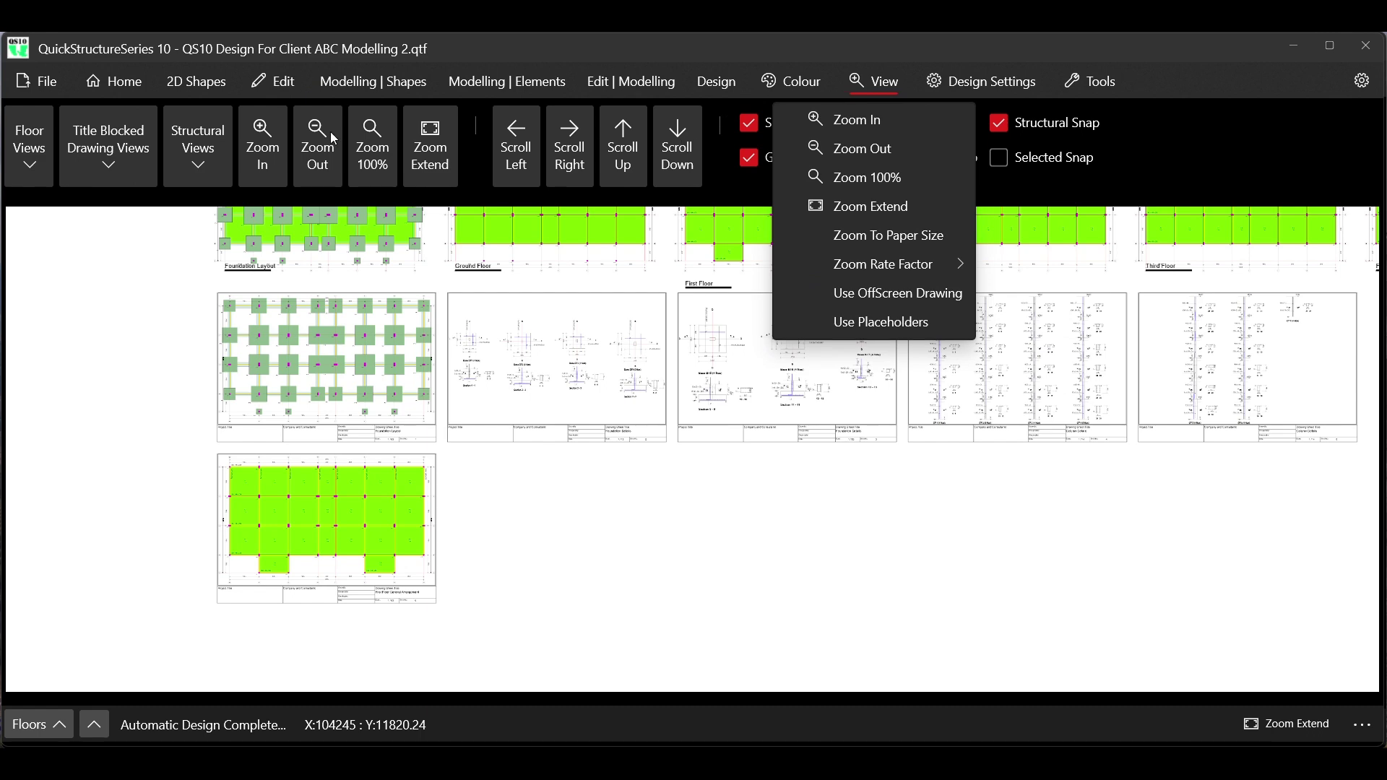
left_click(122, 159)
left_click(125, 167)
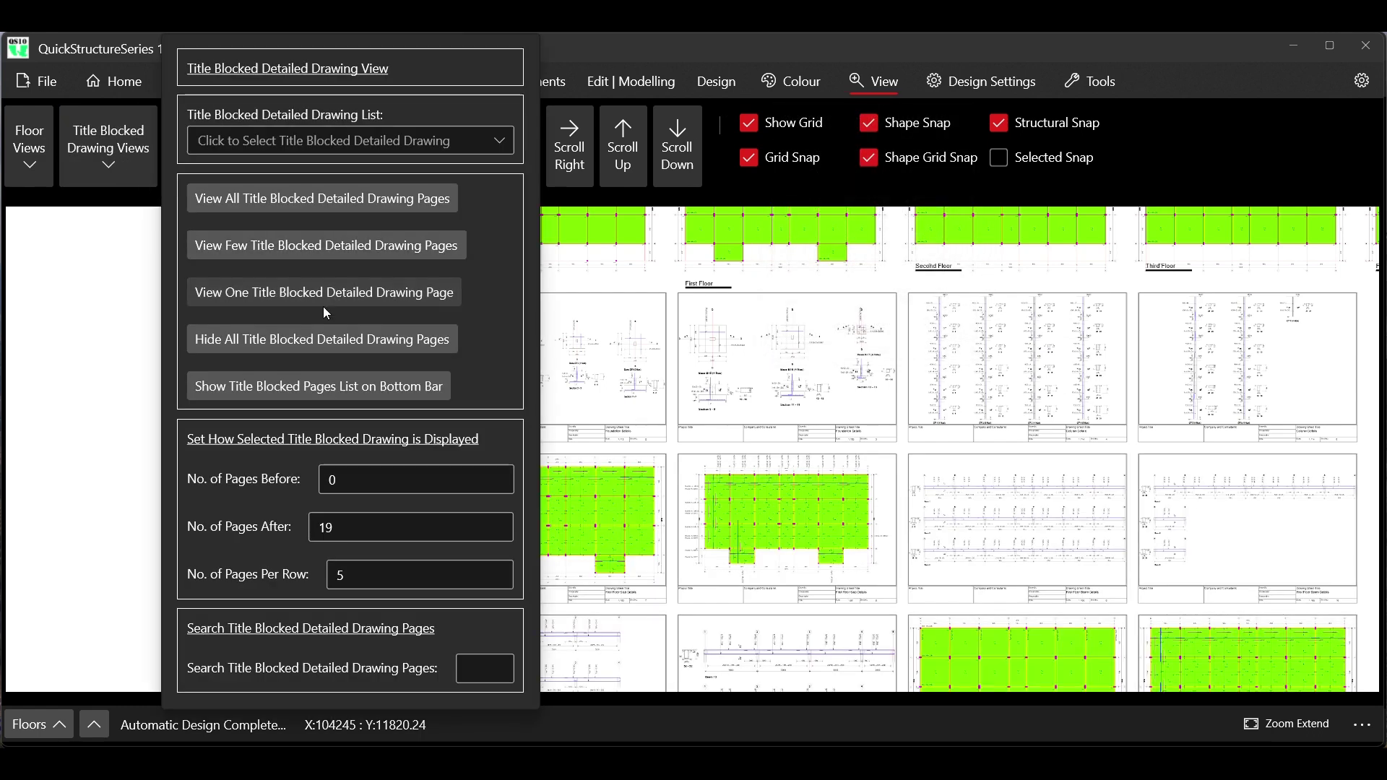
left_click(357, 531)
left_click_drag(349, 532, 231, 534)
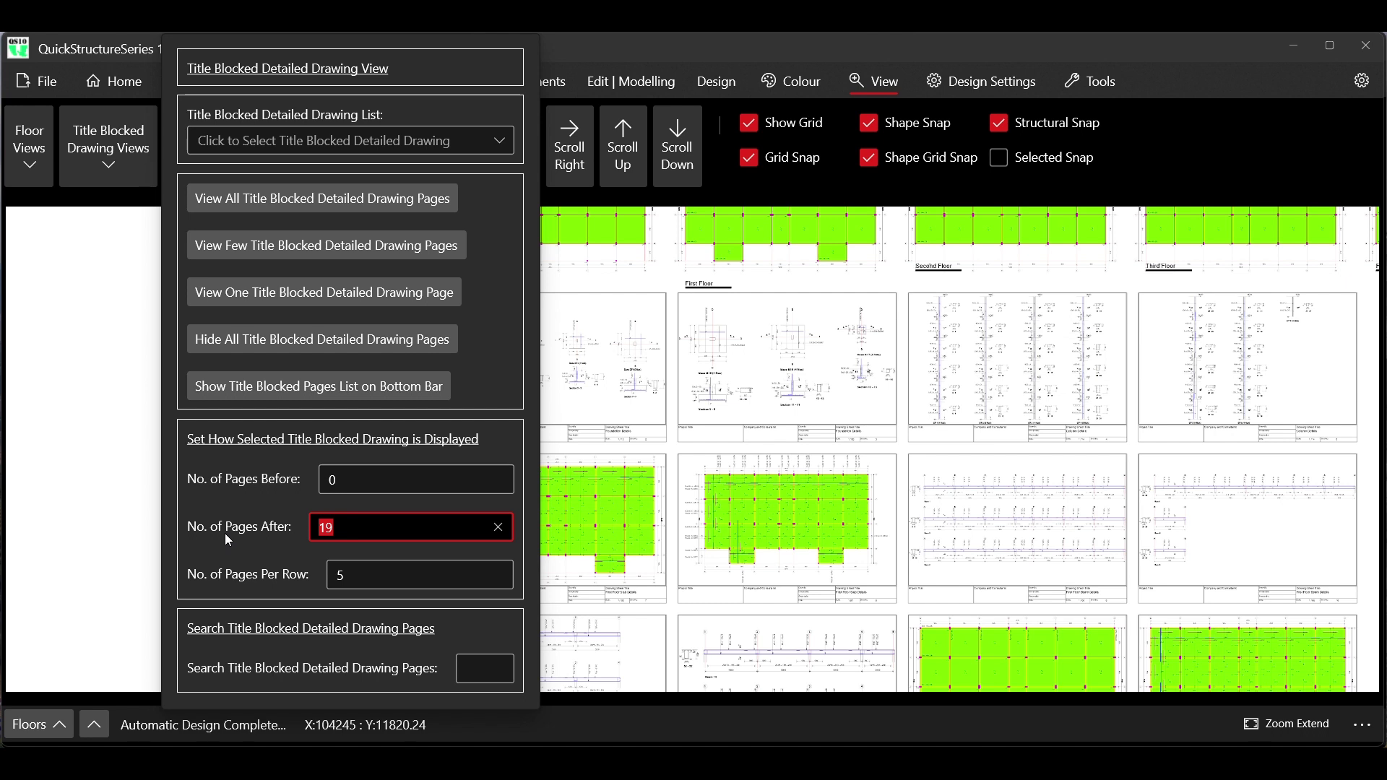
type("49")
left_click(283, 246)
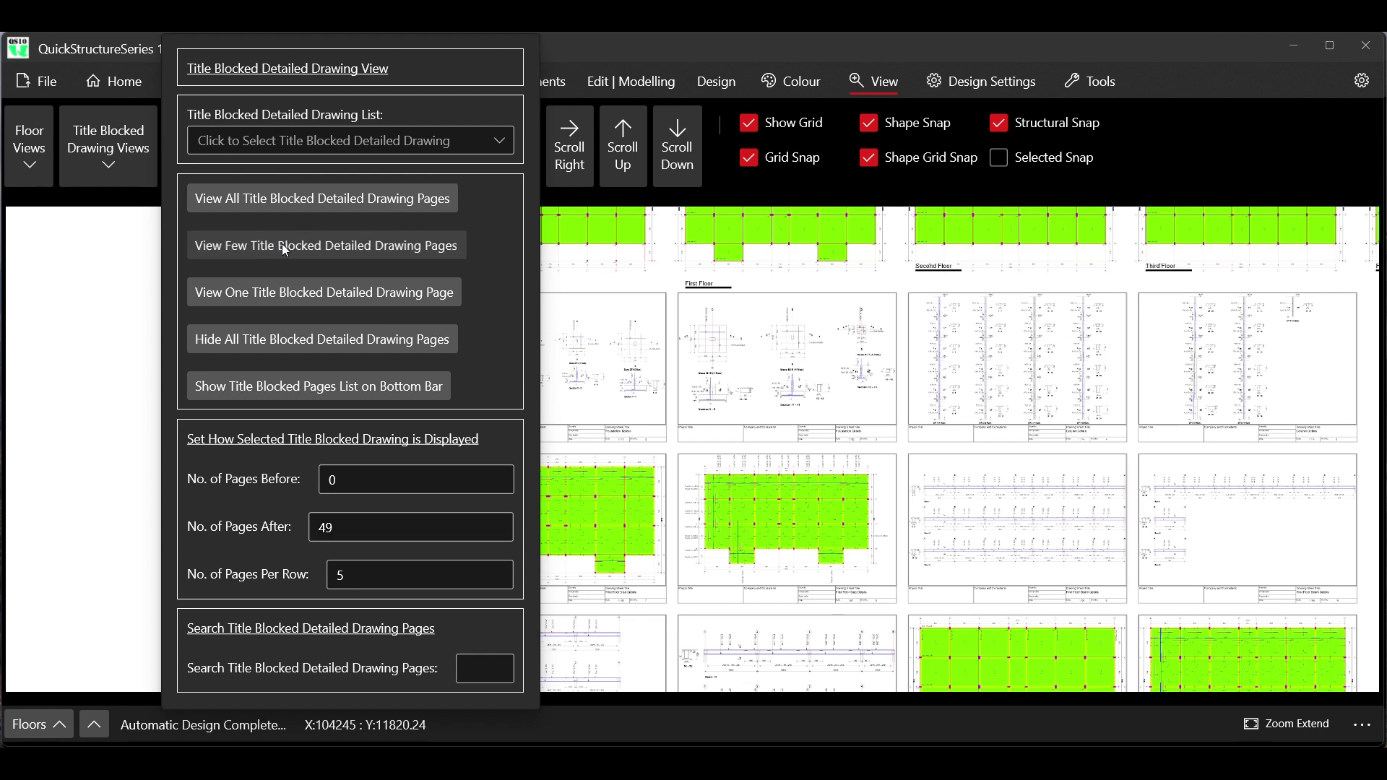
Reapply the few-pages title-blocked view and inspect the first floor slab and beam detail sheets
scroll(457, 309, "down", 5)
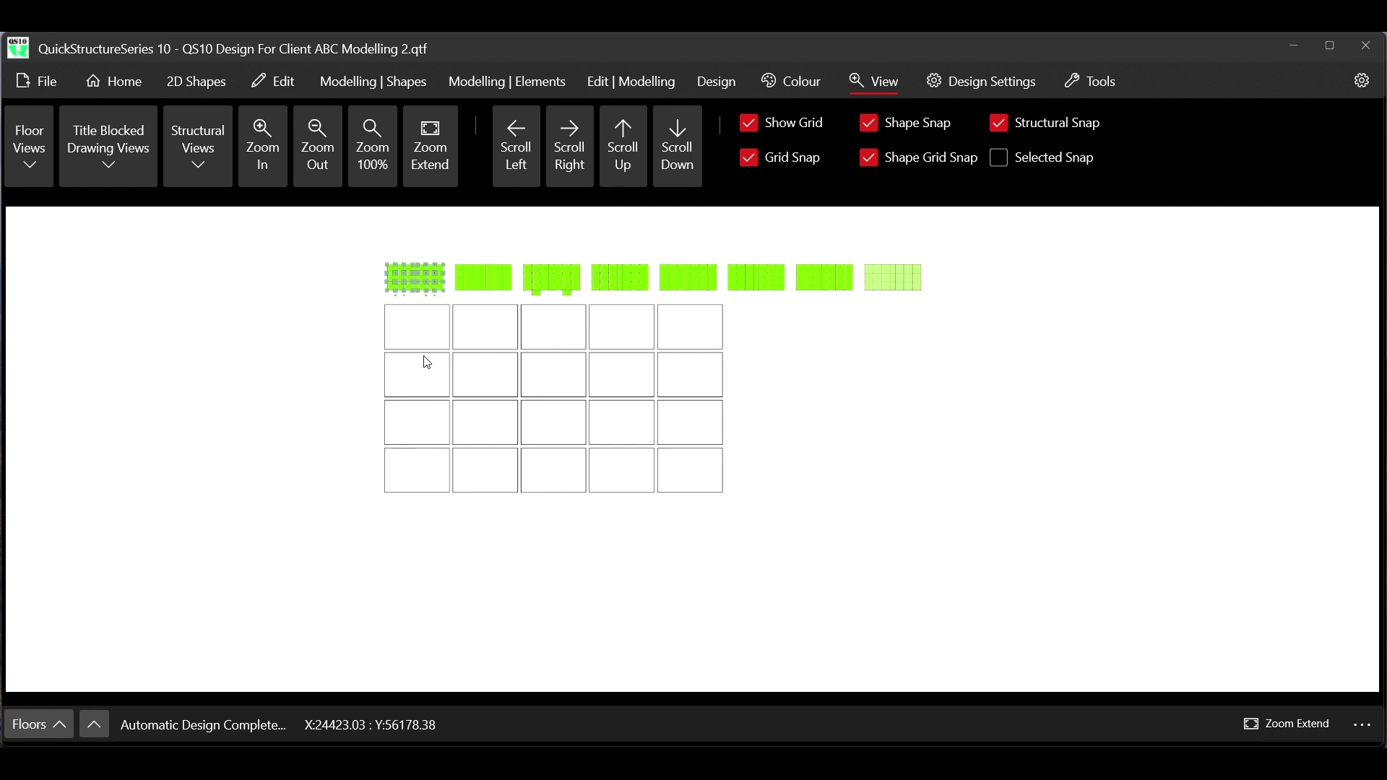
left_click(114, 167)
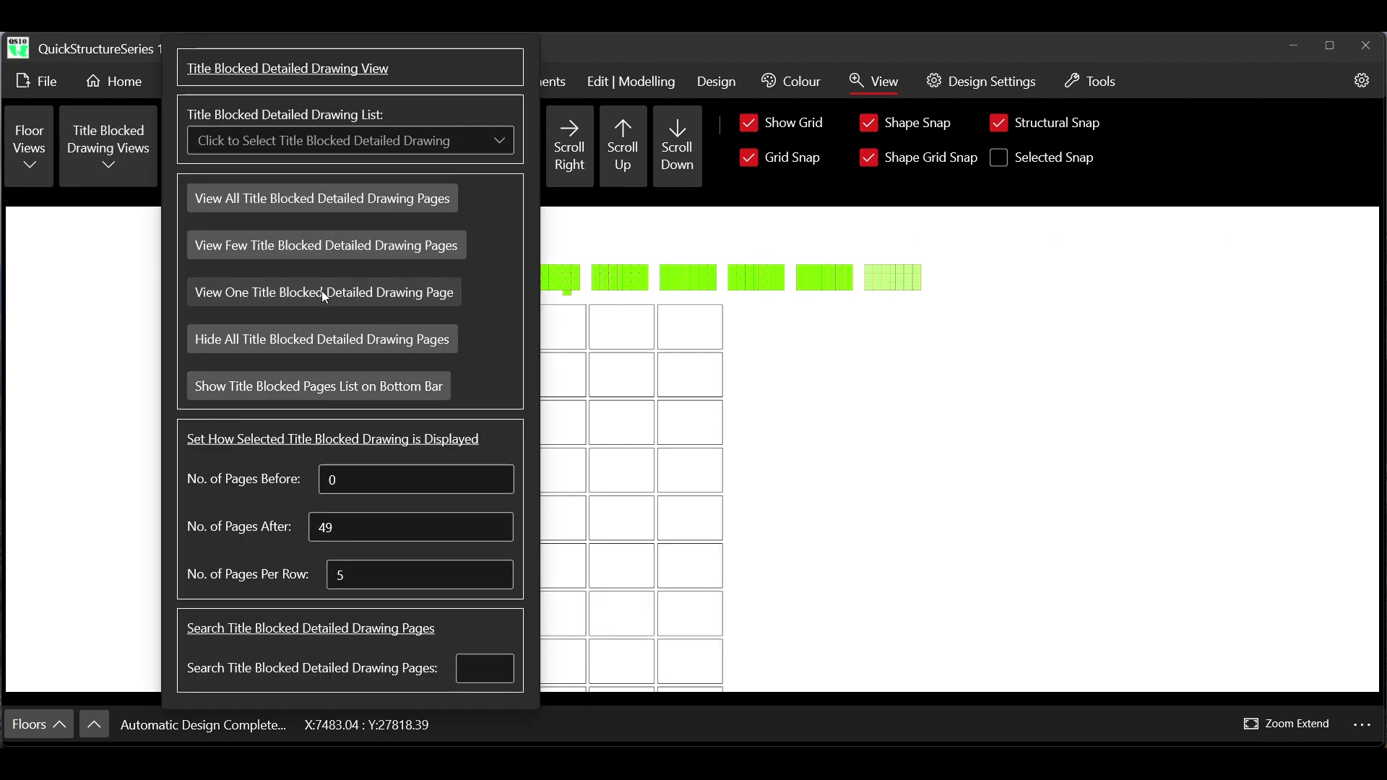
left_click(291, 250)
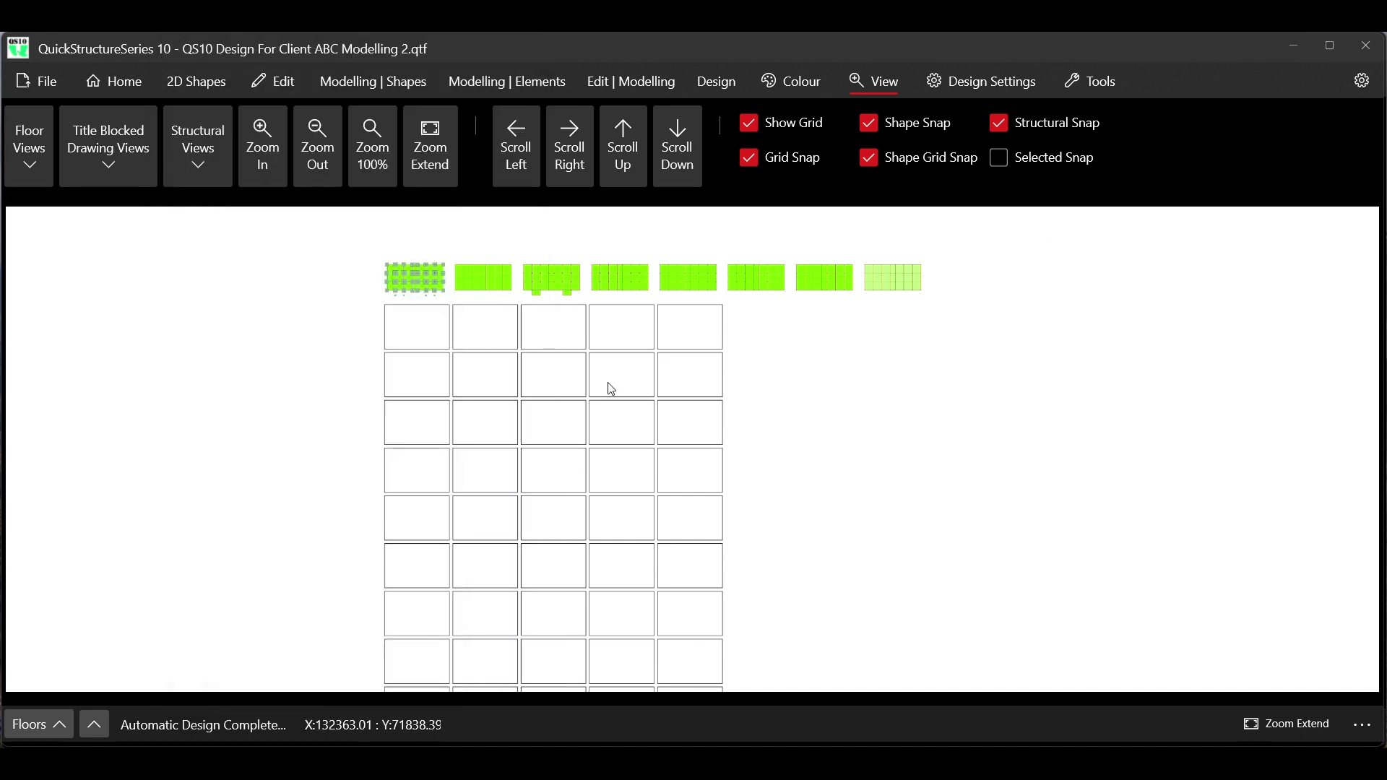
scroll(542, 354, "up", 3)
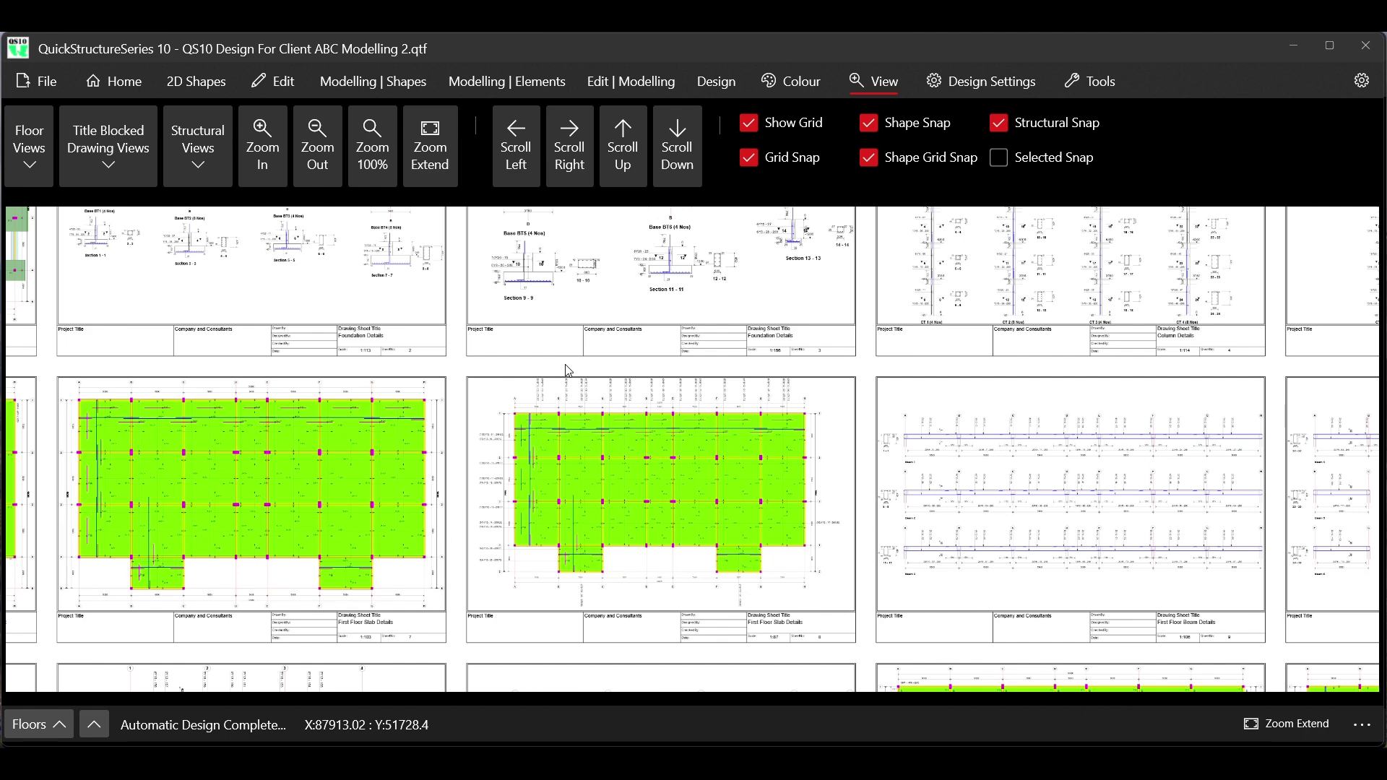
Look over the displayed title-blocked detail sheets, from the foundation and column details through the floor slab and beam details
scroll(661, 439, "down", 3)
scroll(682, 549, "up", 4)
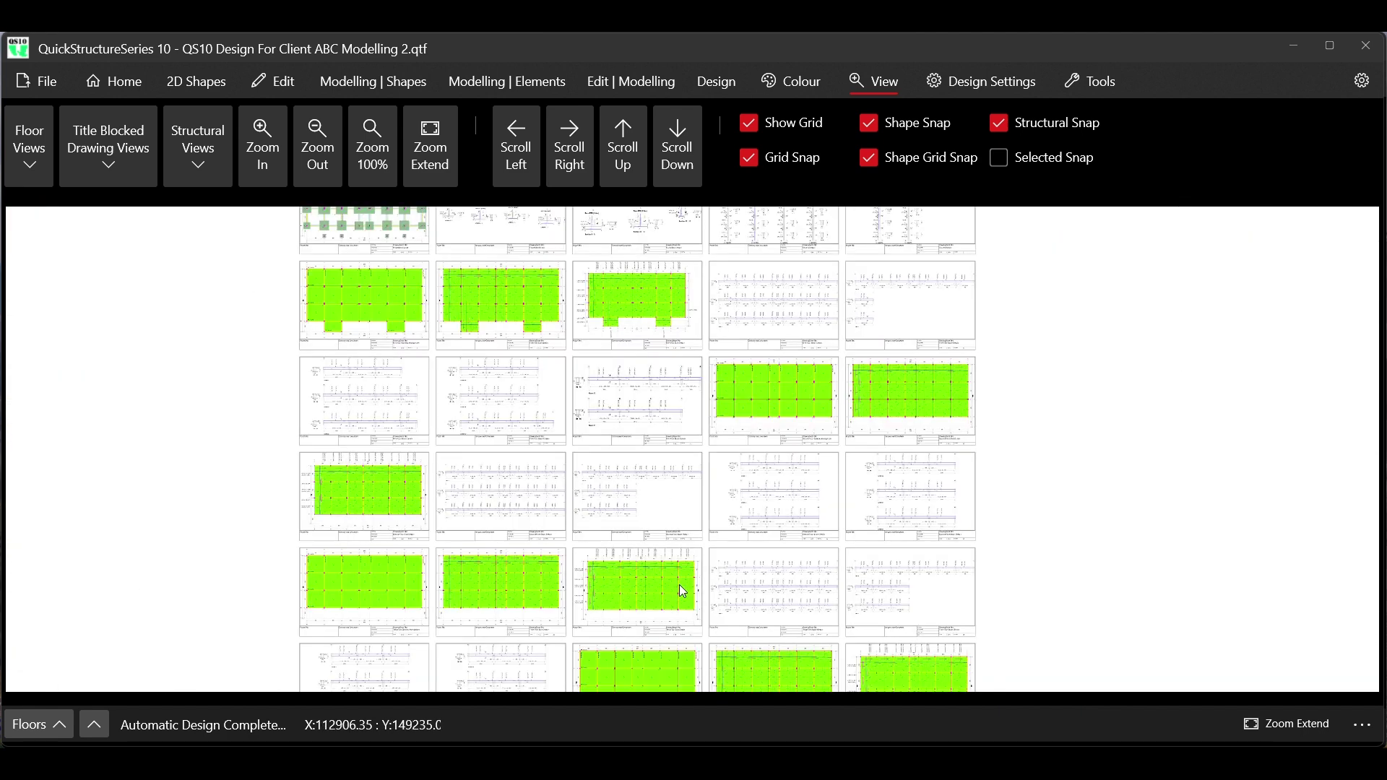
scroll(641, 349, "down", 4)
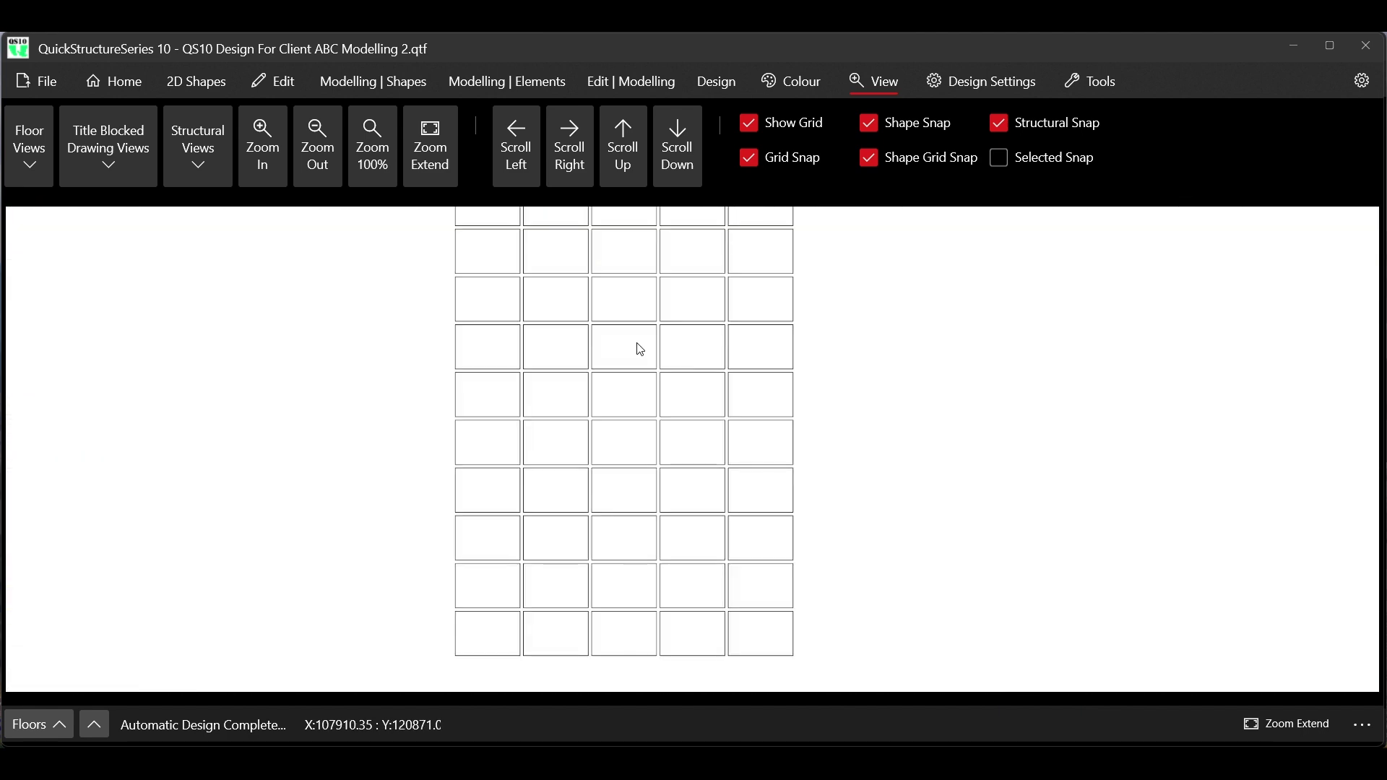
scroll(591, 254, "up", 2)
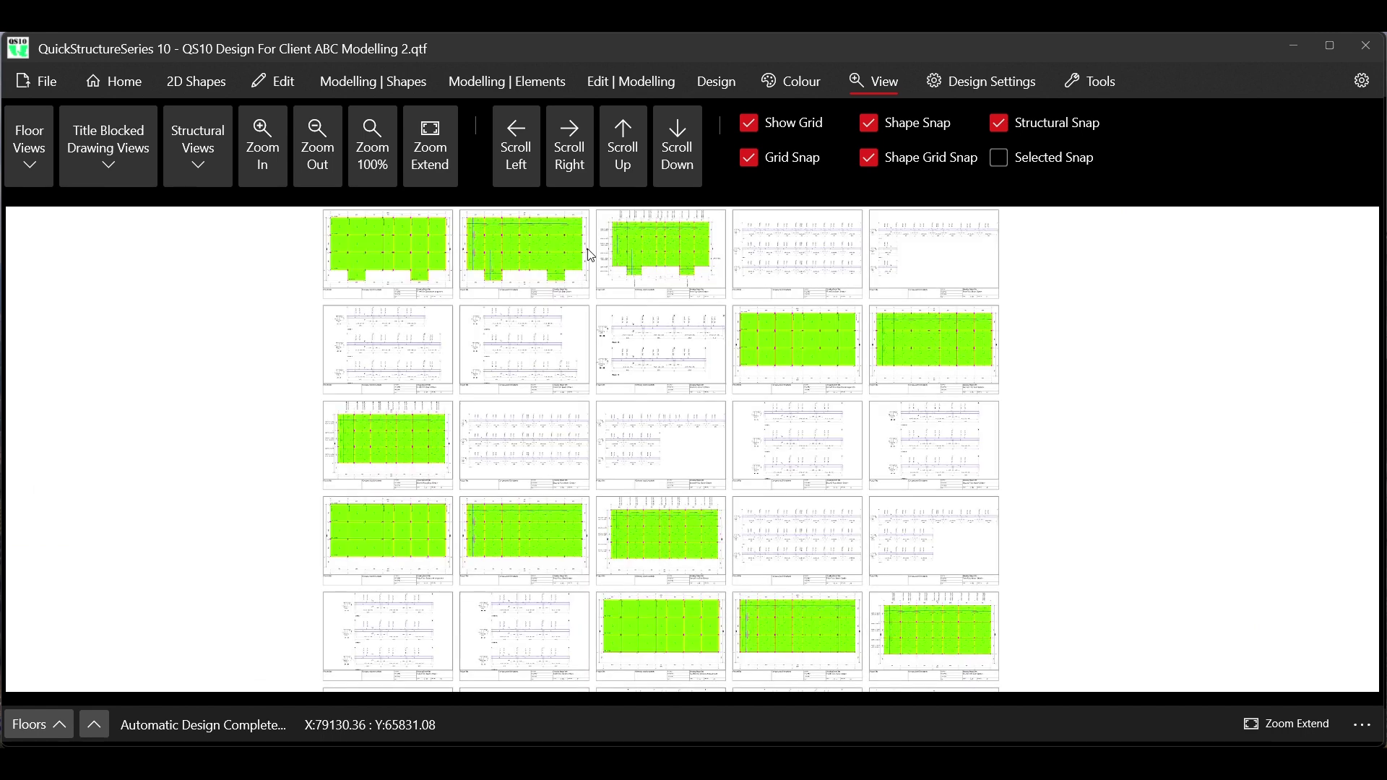
scroll(591, 254, "up", 1)
scroll(635, 527, "down", 4)
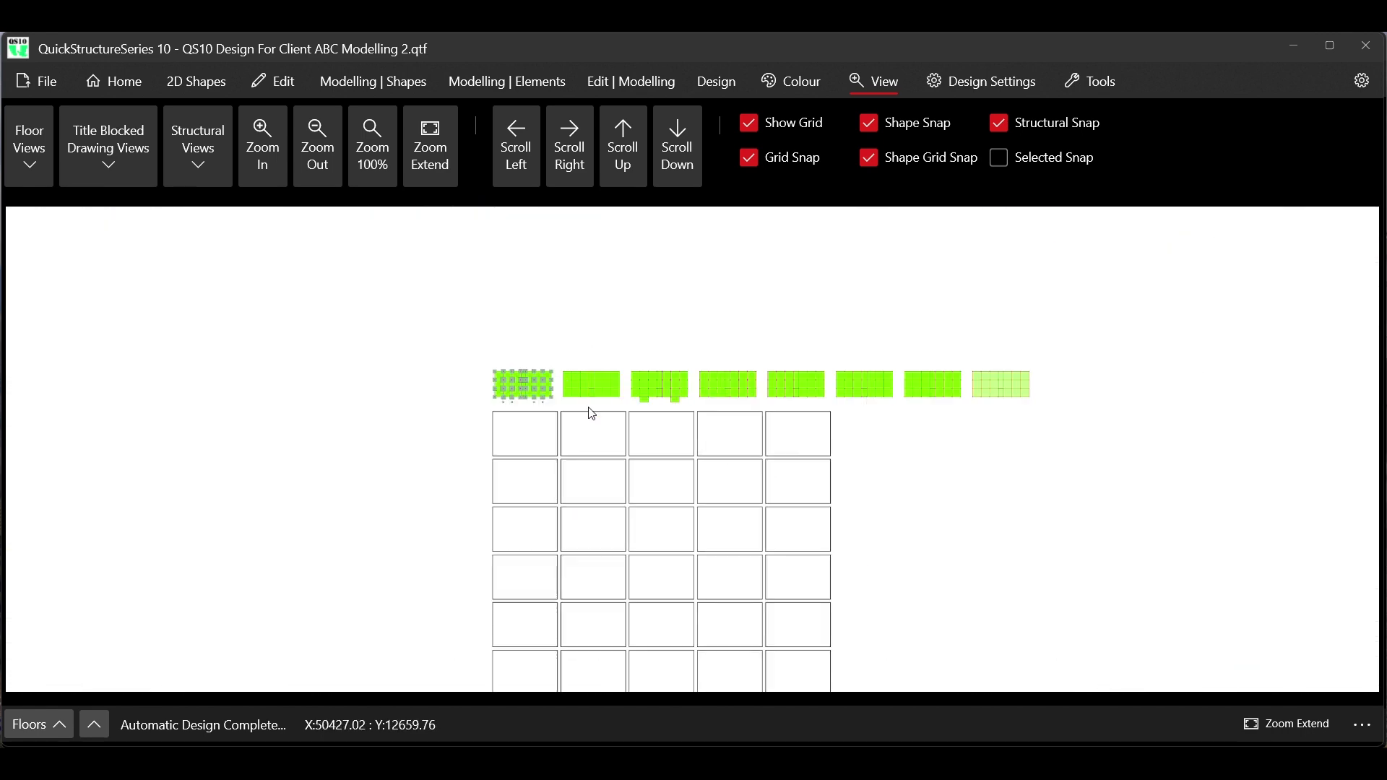
scroll(640, 471, "up", 2)
scroll(679, 505, "up", 1)
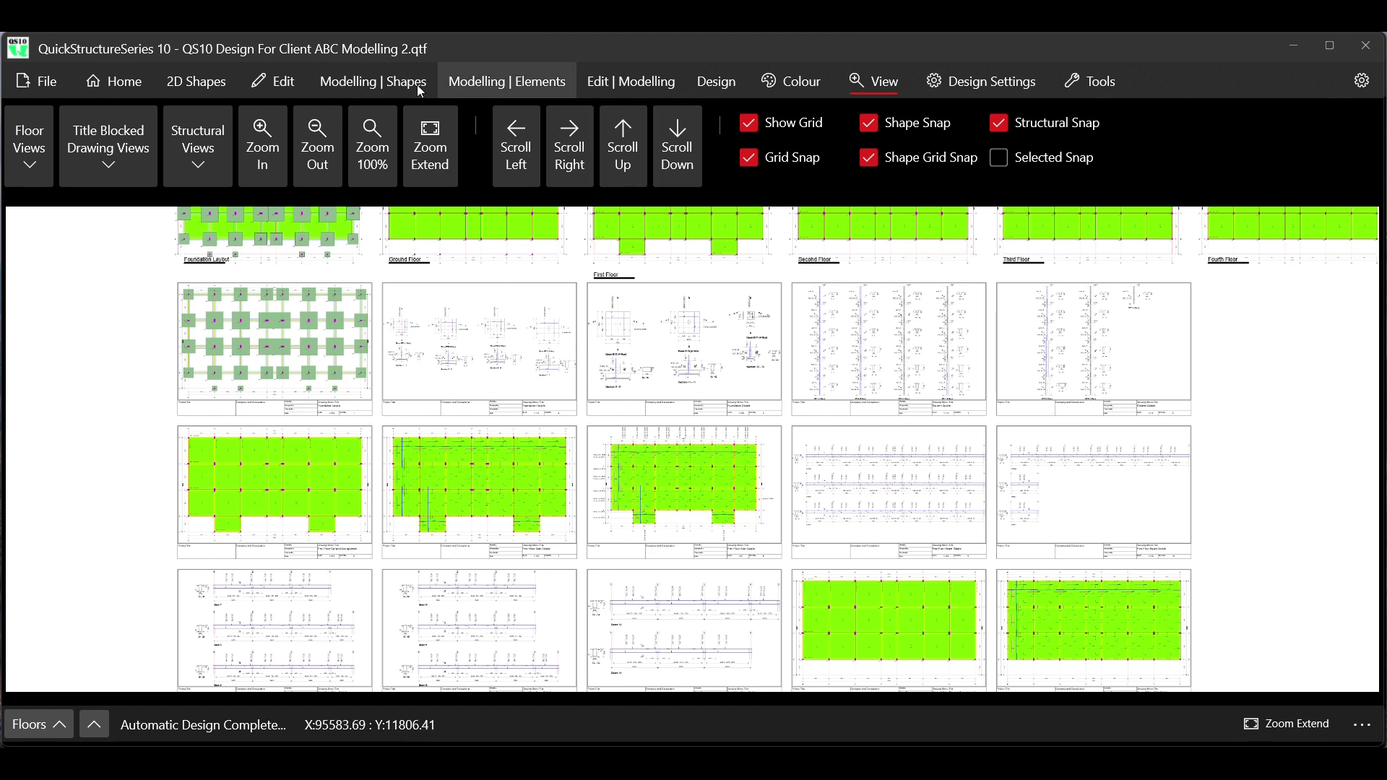
Export the displayed titled drawings as AutoCAD DXF under the file name QS10 DESIGN DXF FOR ABC 2.dxf
left_click(38, 81)
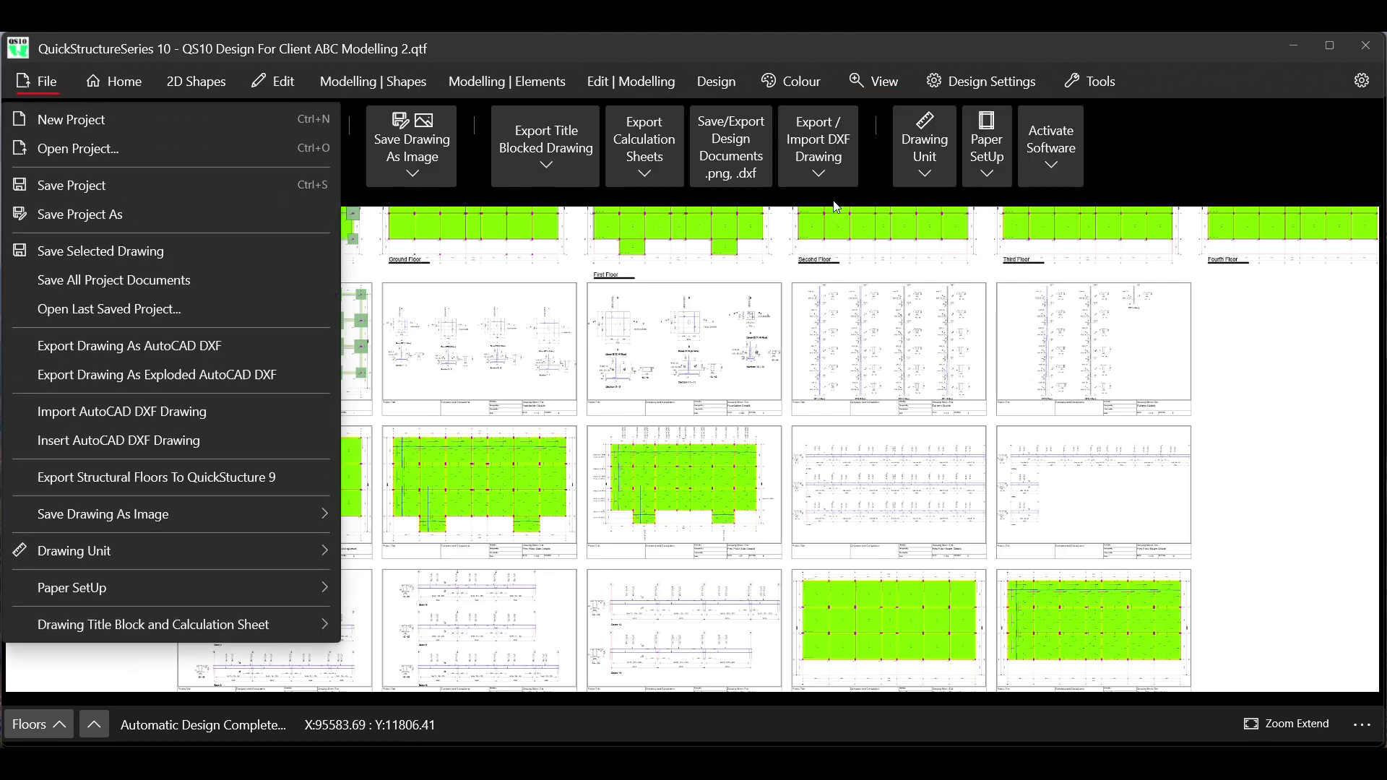
left_click(856, 177)
left_click(825, 159)
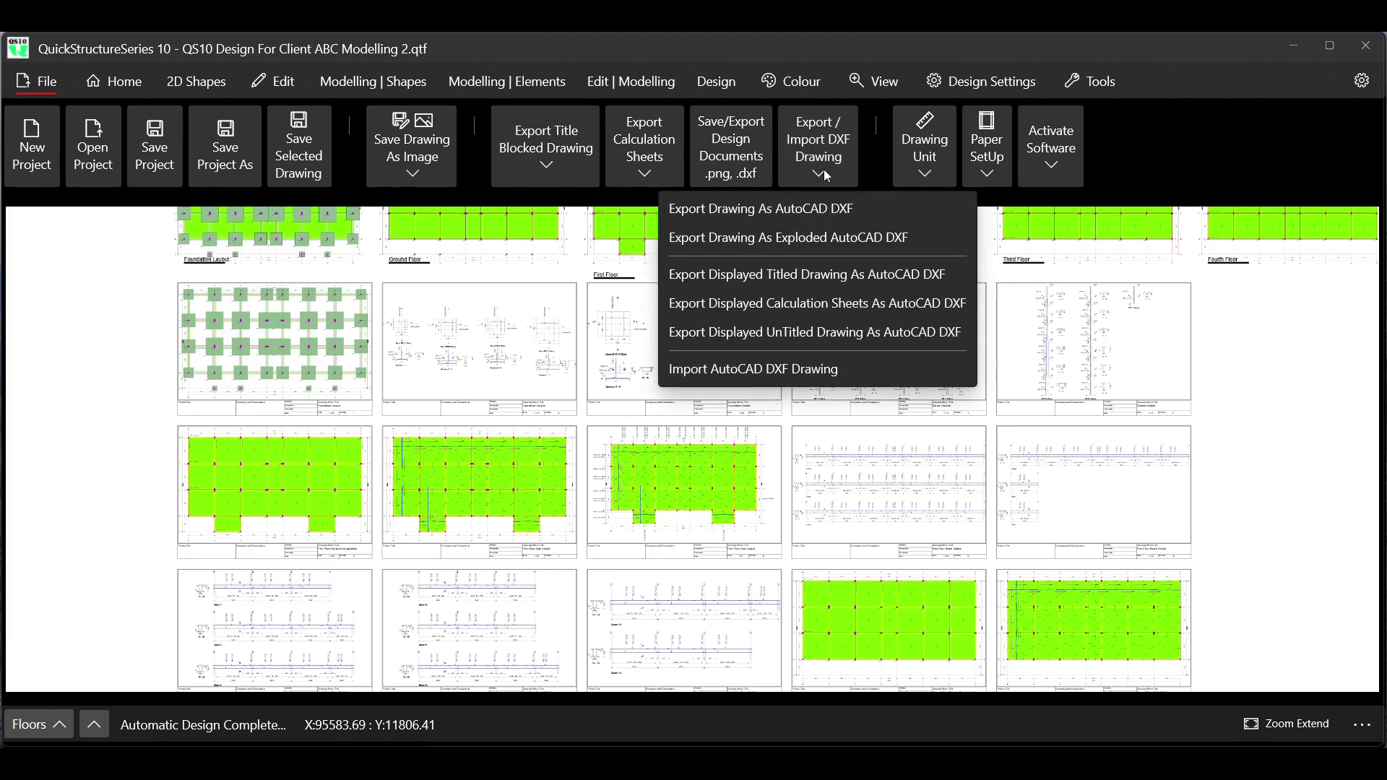
left_click(777, 276)
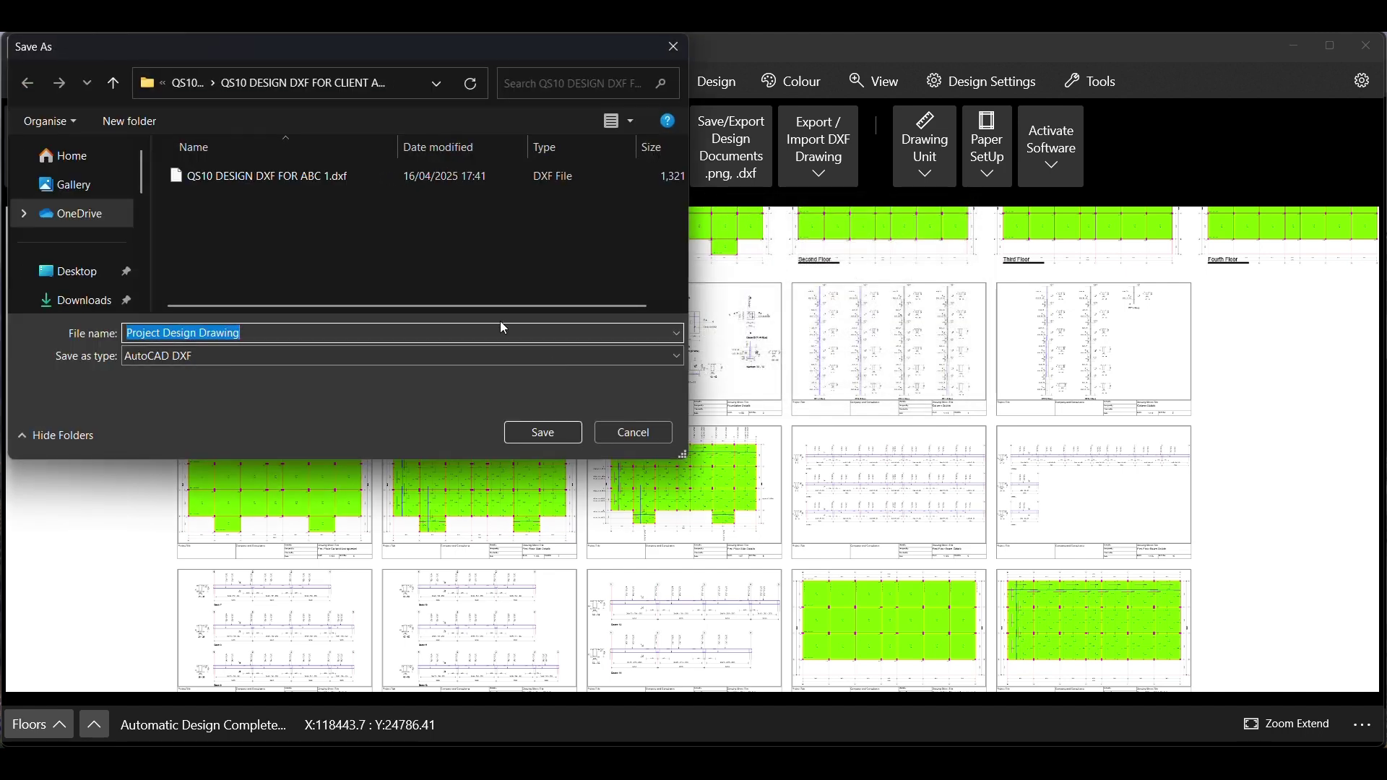
left_click(283, 178)
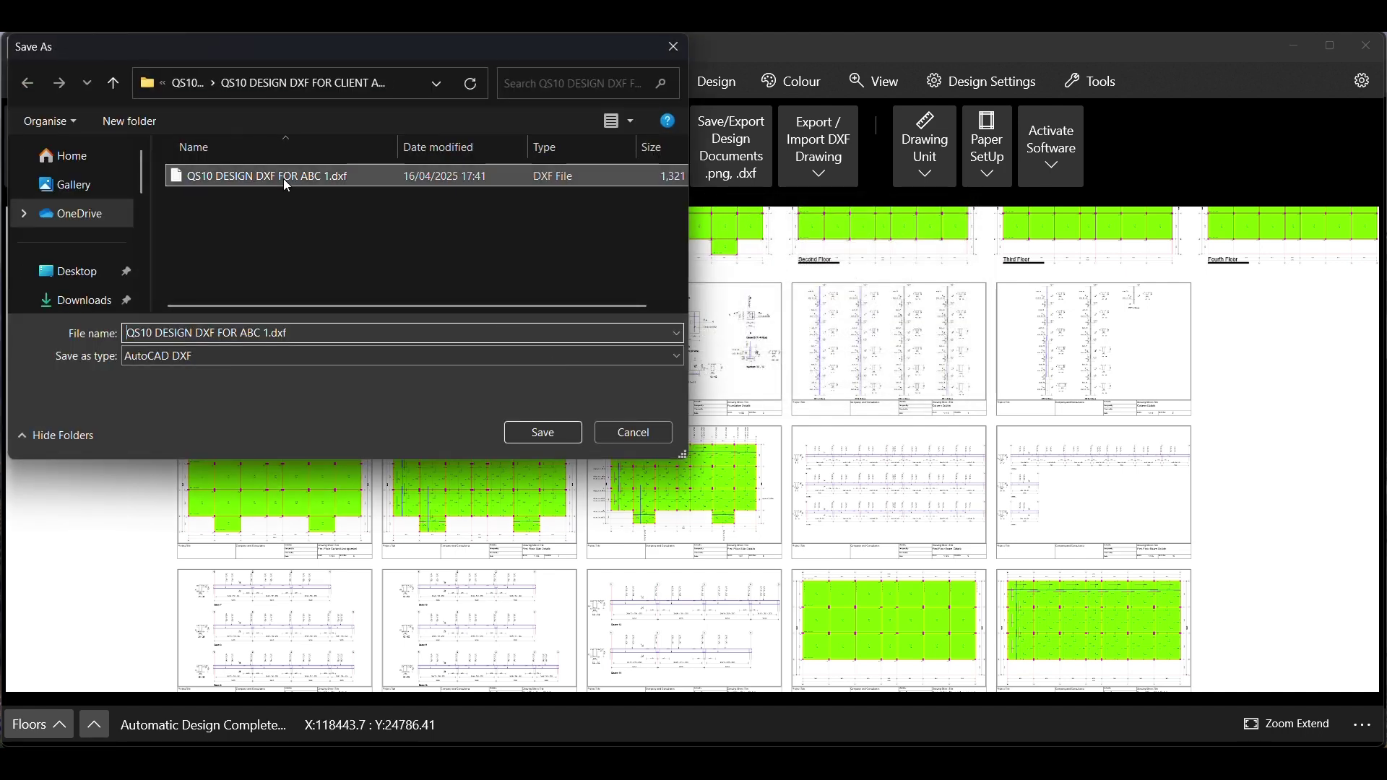
left_click(271, 334)
left_click(269, 333)
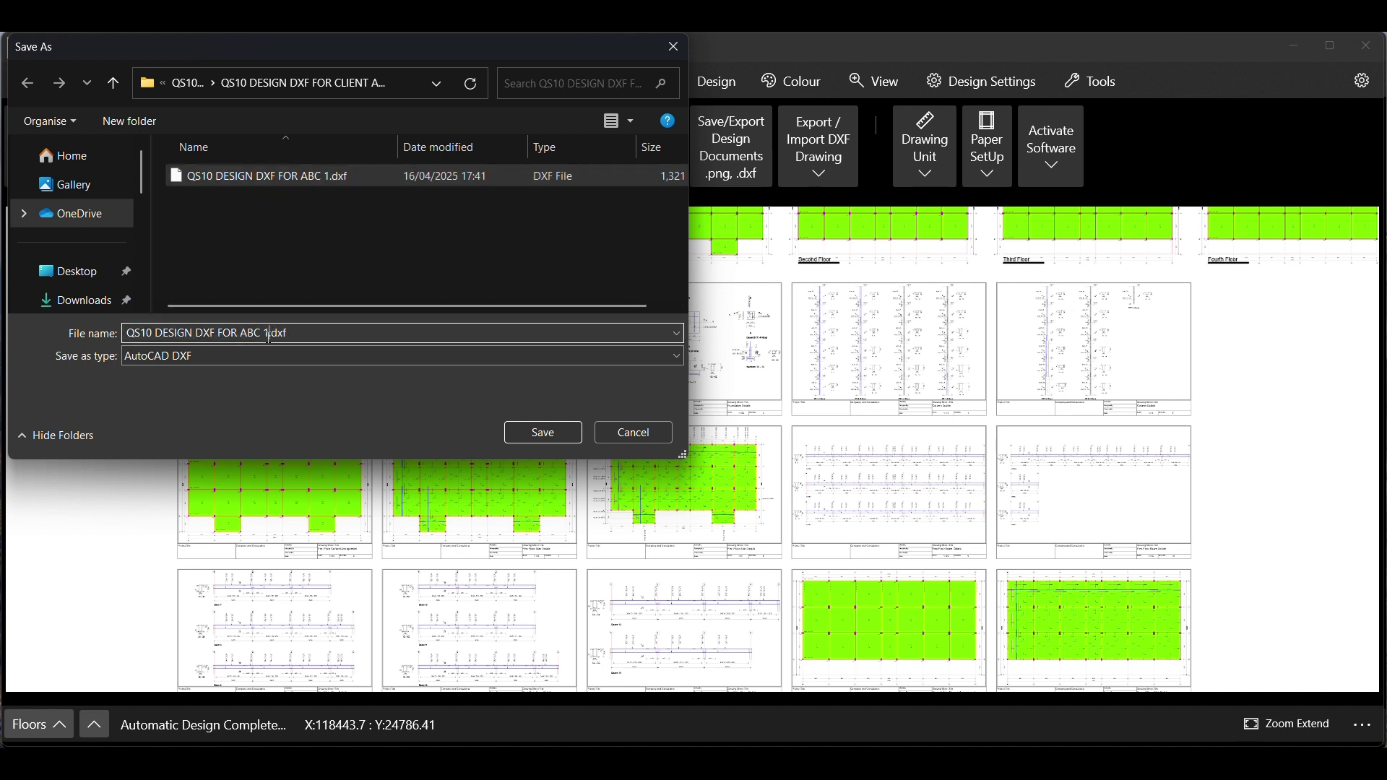
key("BackSpace")
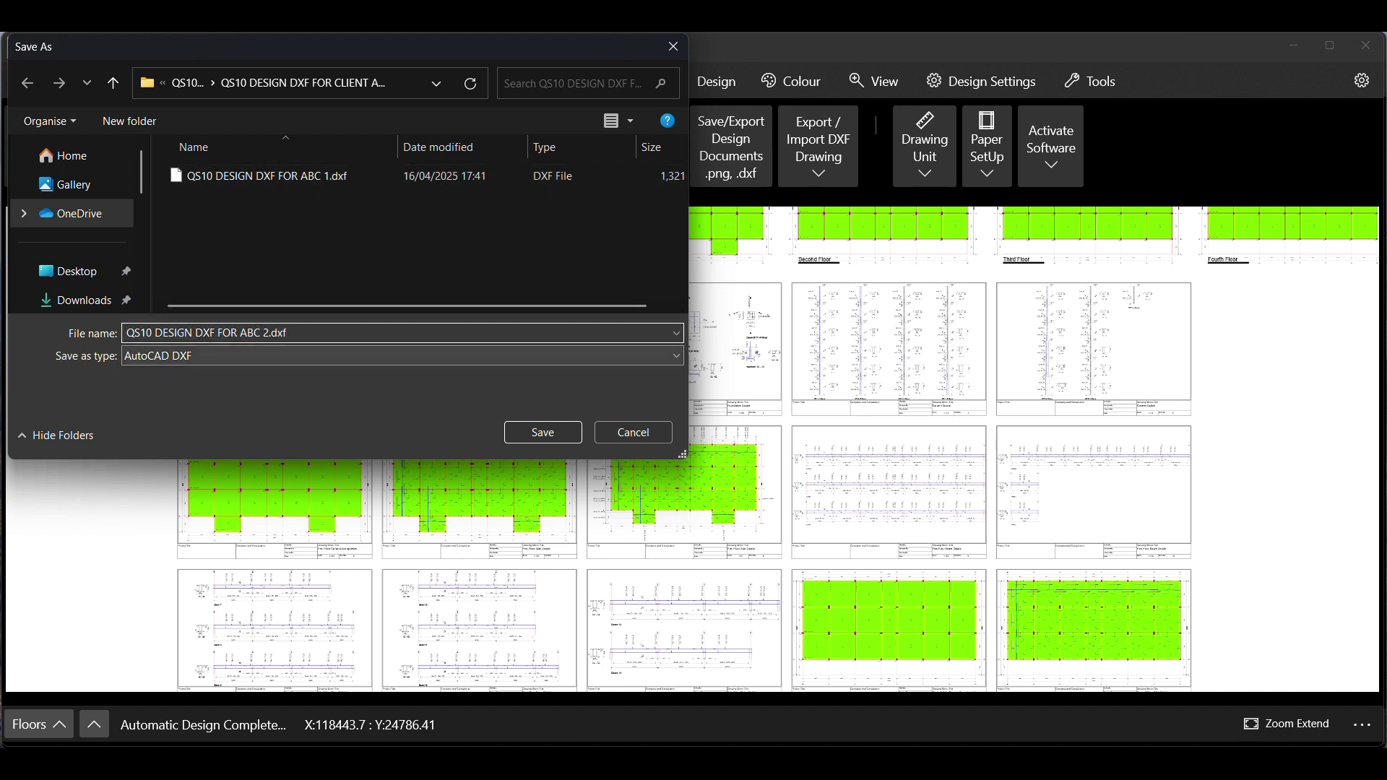
left_click(536, 433)
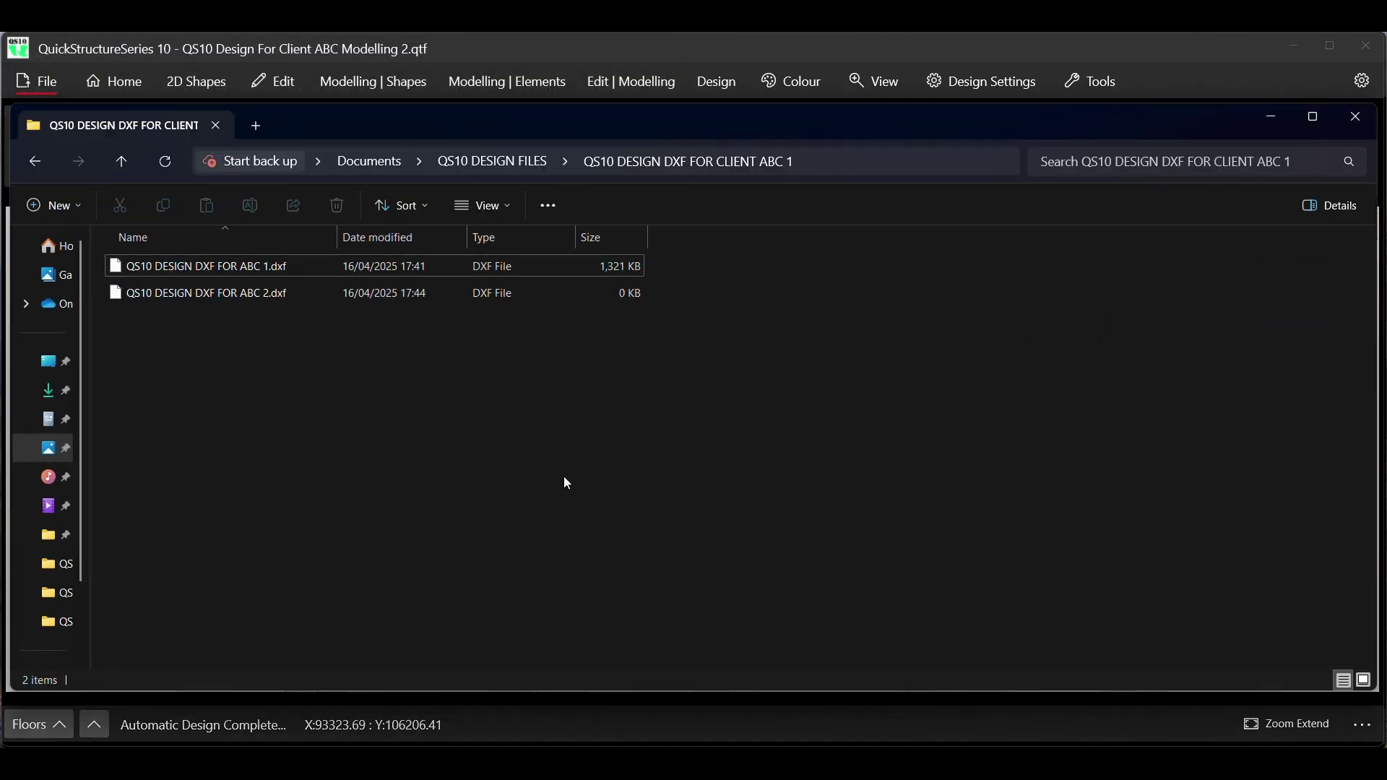
Check the DXF export folder and its parent QS10 DESIGN FILES folder, and return to QuickStructureSeries 10
left_click(41, 162)
left_click(77, 163)
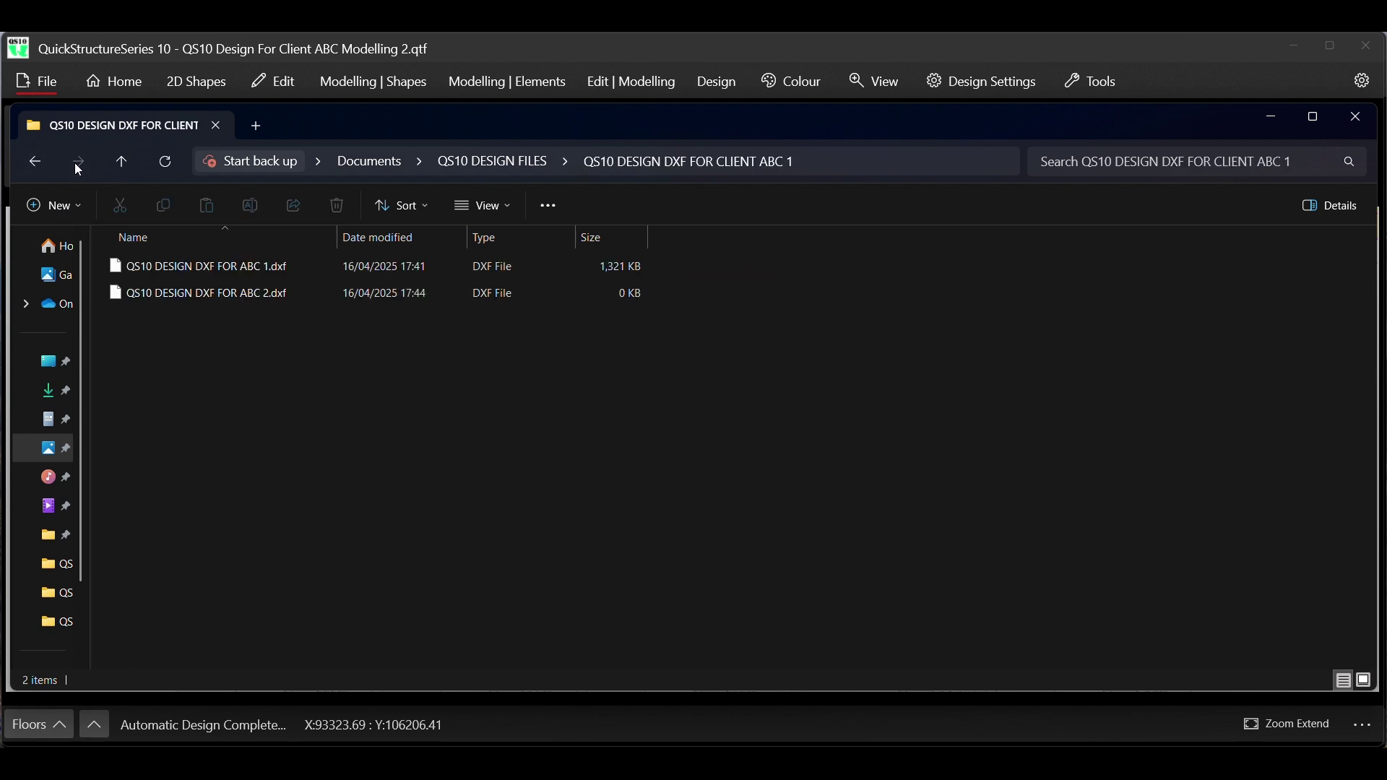
left_click(43, 166)
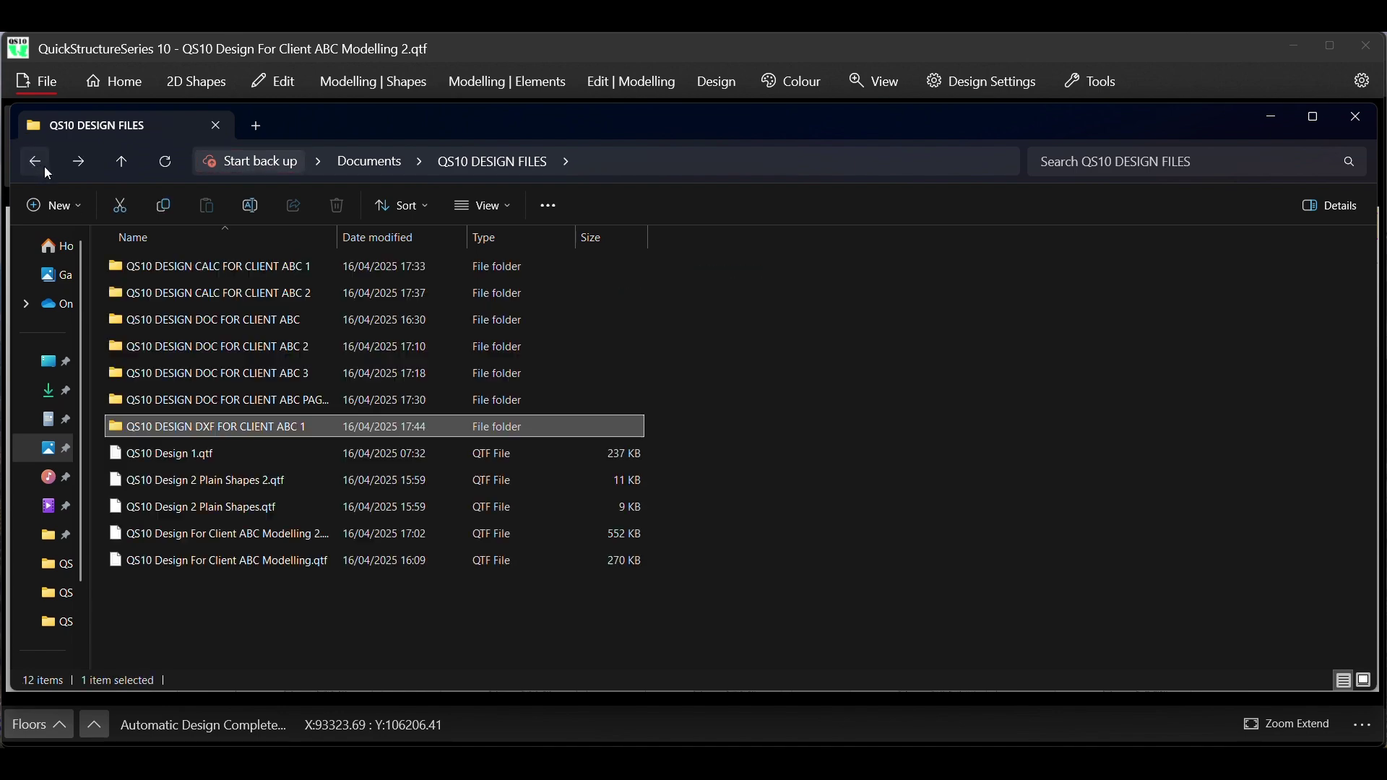
left_click(1273, 118)
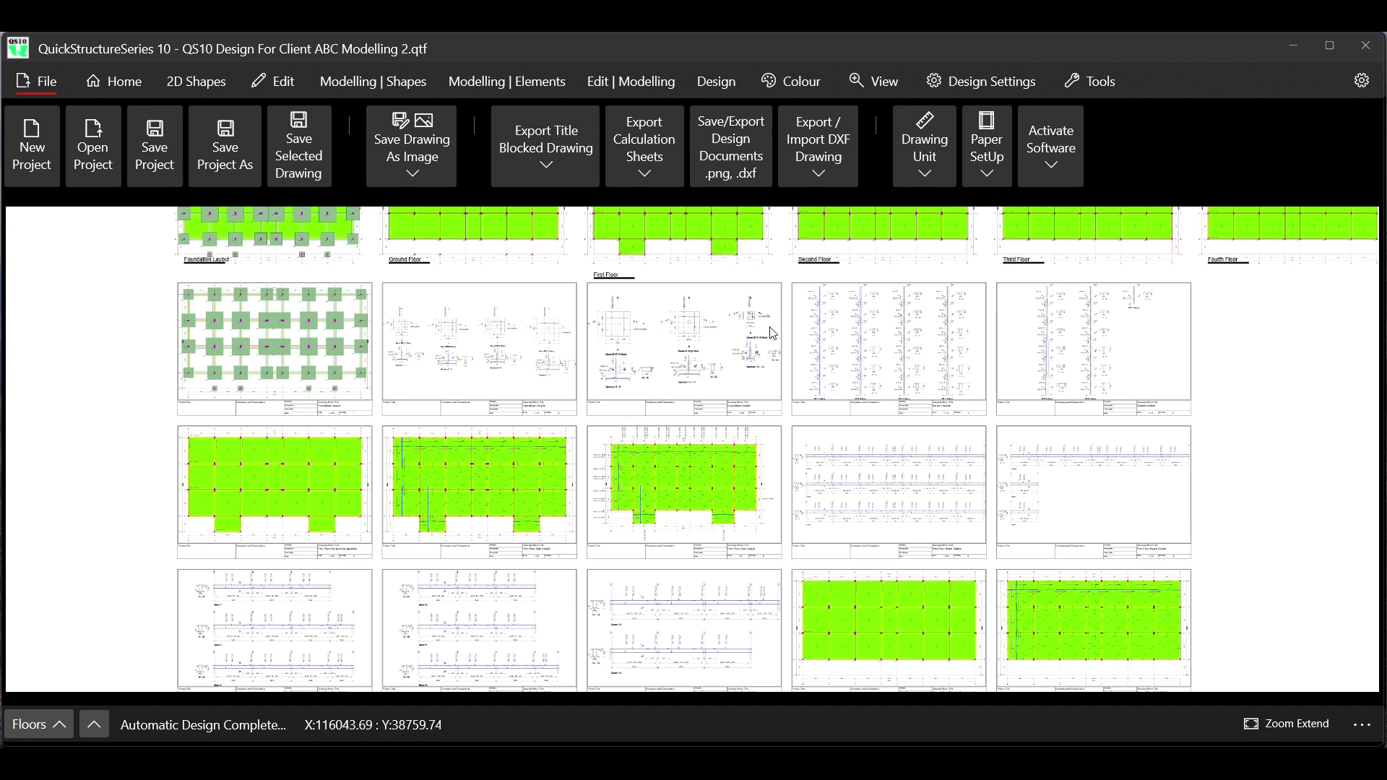
Review the DXF export options and switch the display from title-blocked sheets to normal detailed drawings
left_click(823, 169)
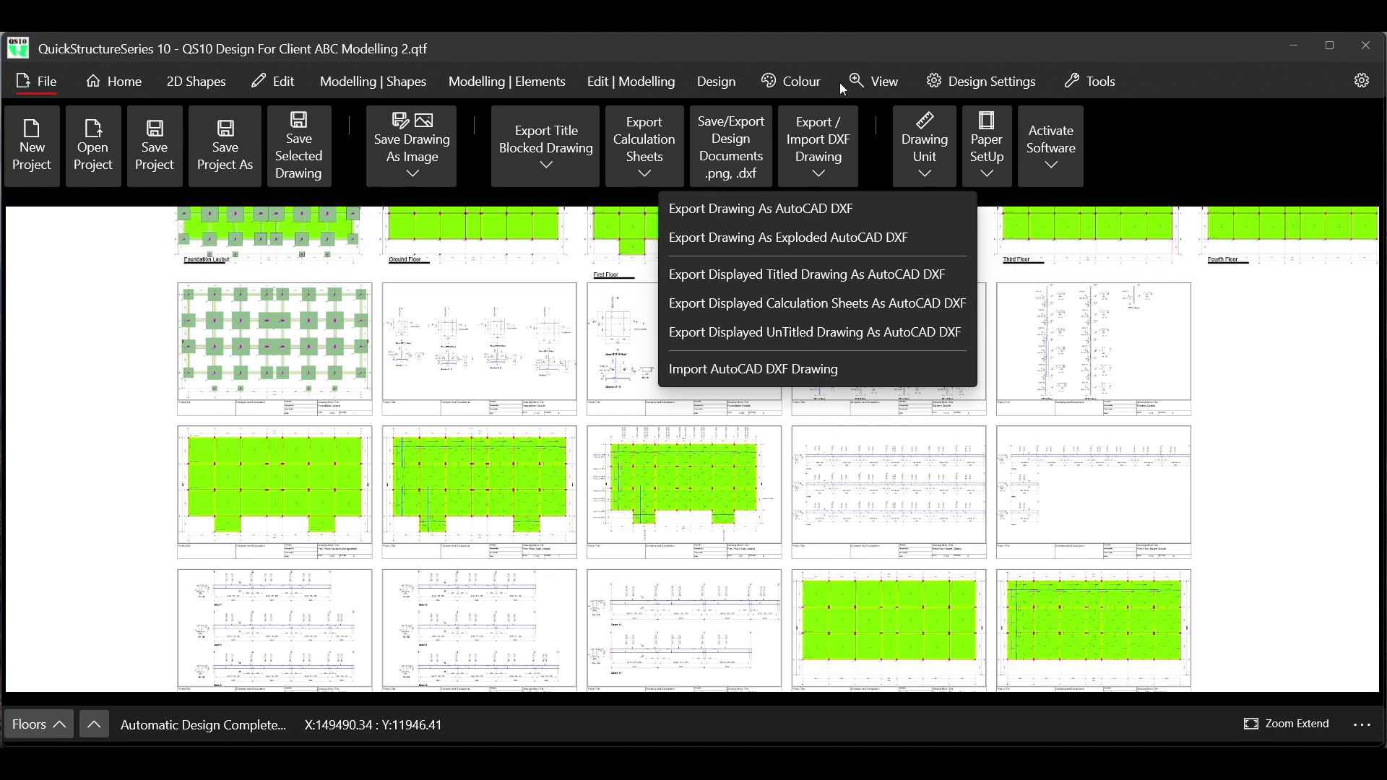
left_click(873, 76)
left_click(873, 76)
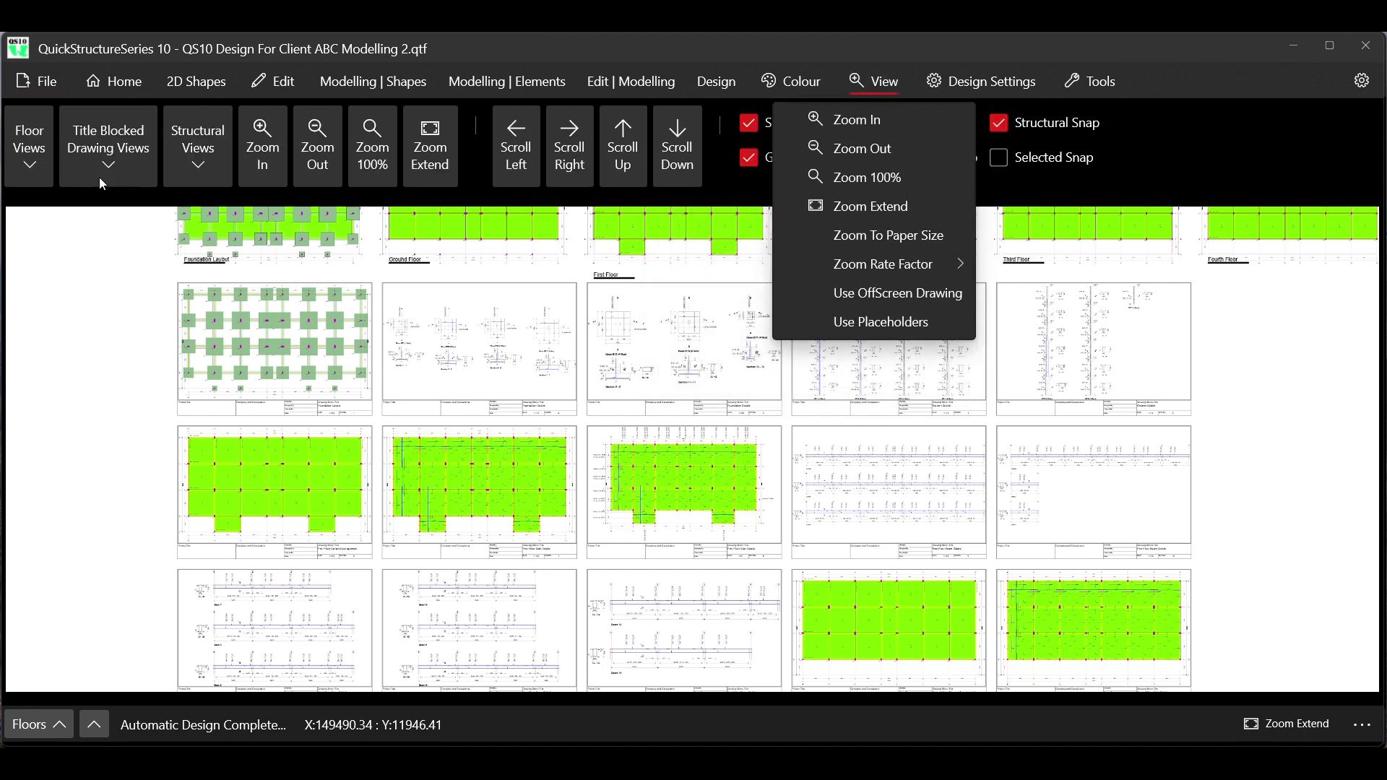
left_click(189, 153)
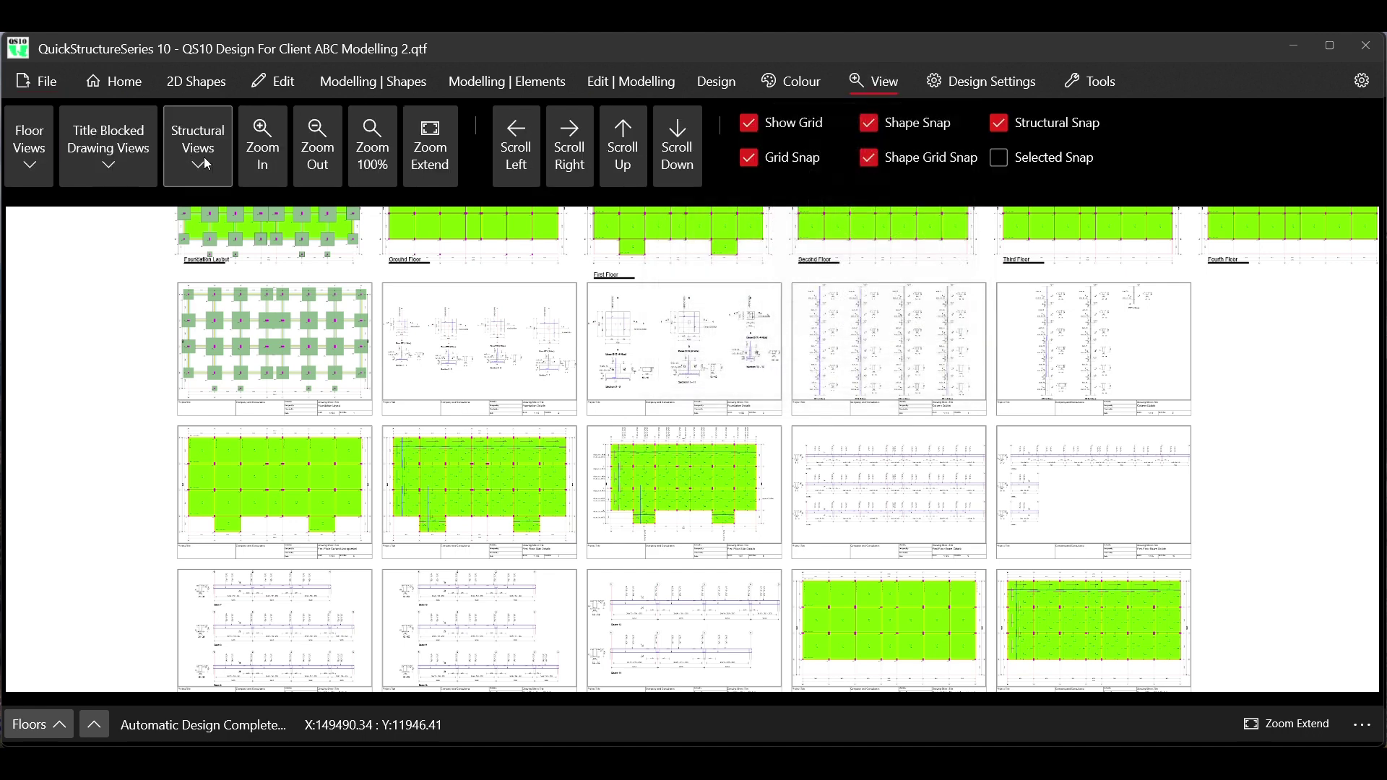
left_click(189, 153)
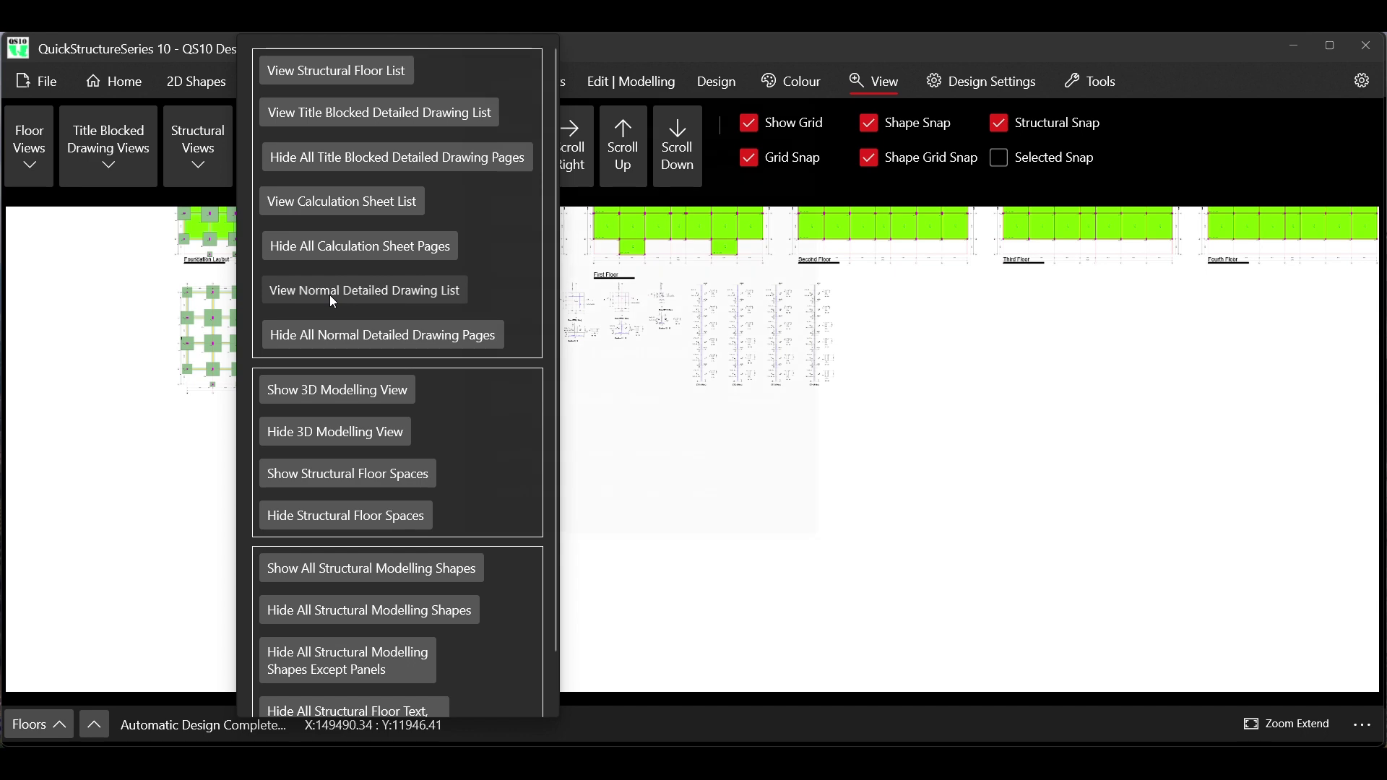
left_click(331, 293)
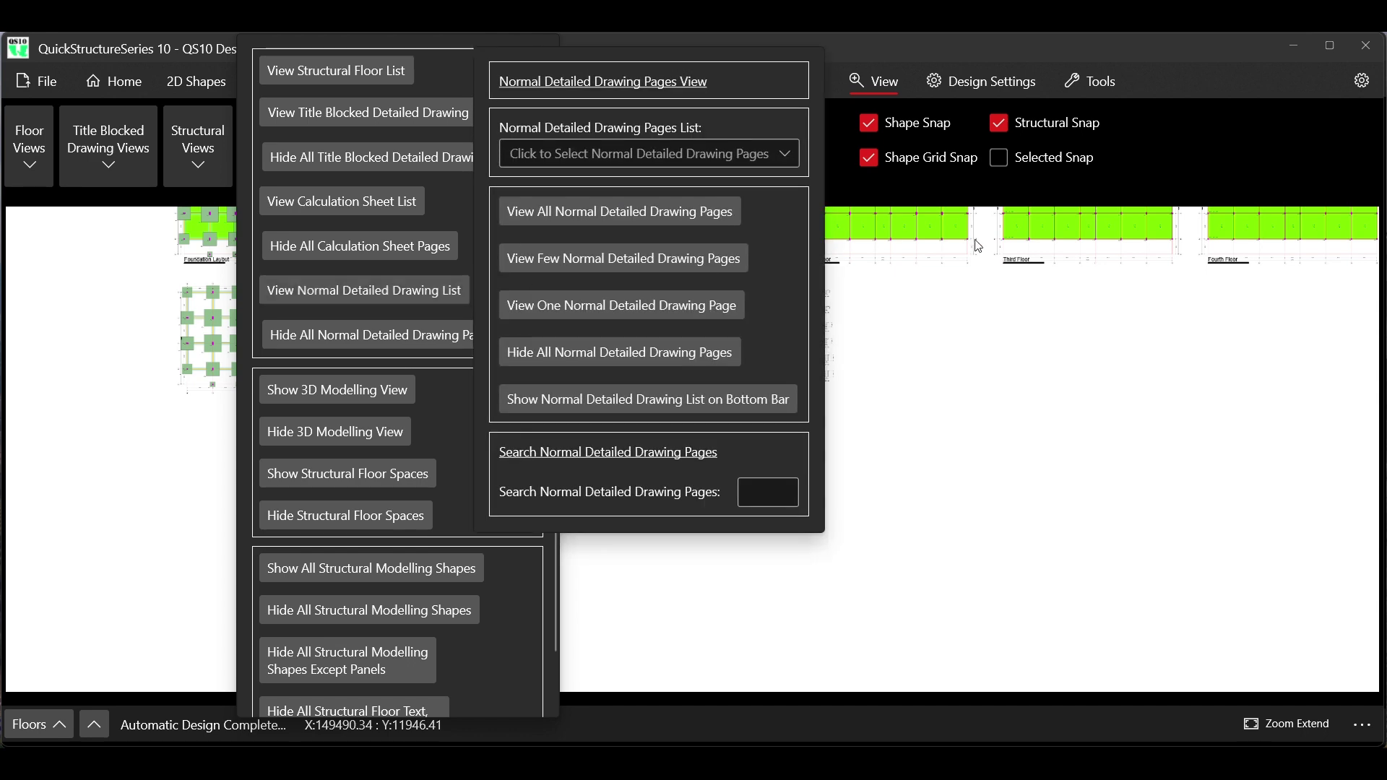
left_click(1189, 156)
left_click(1162, 161)
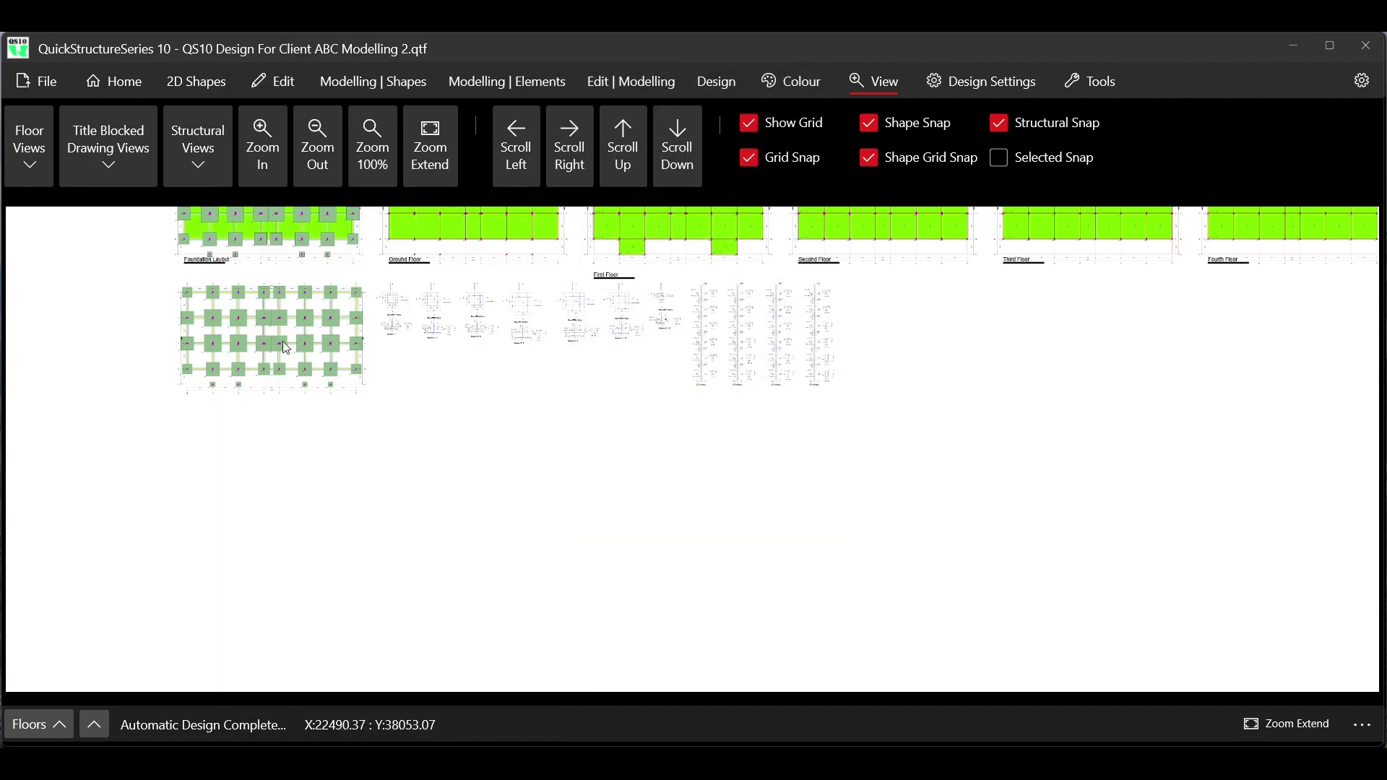
Examine the untitled foundation drawings and check the exported titled drawing DXF files in the QS10 DESIGN DXF FOR CLIENT ABC 1 folder
scroll(204, 292, "up", 3)
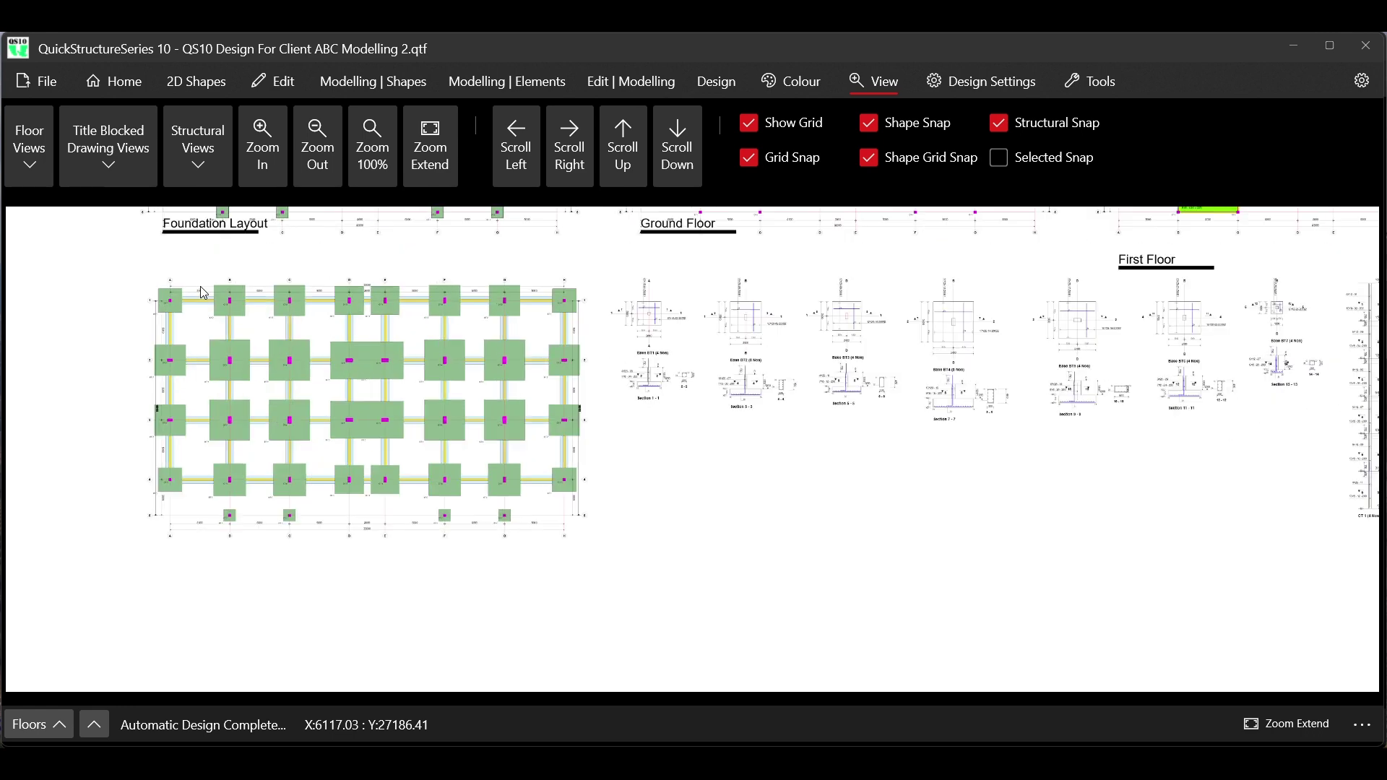
scroll(231, 380, "down", 1)
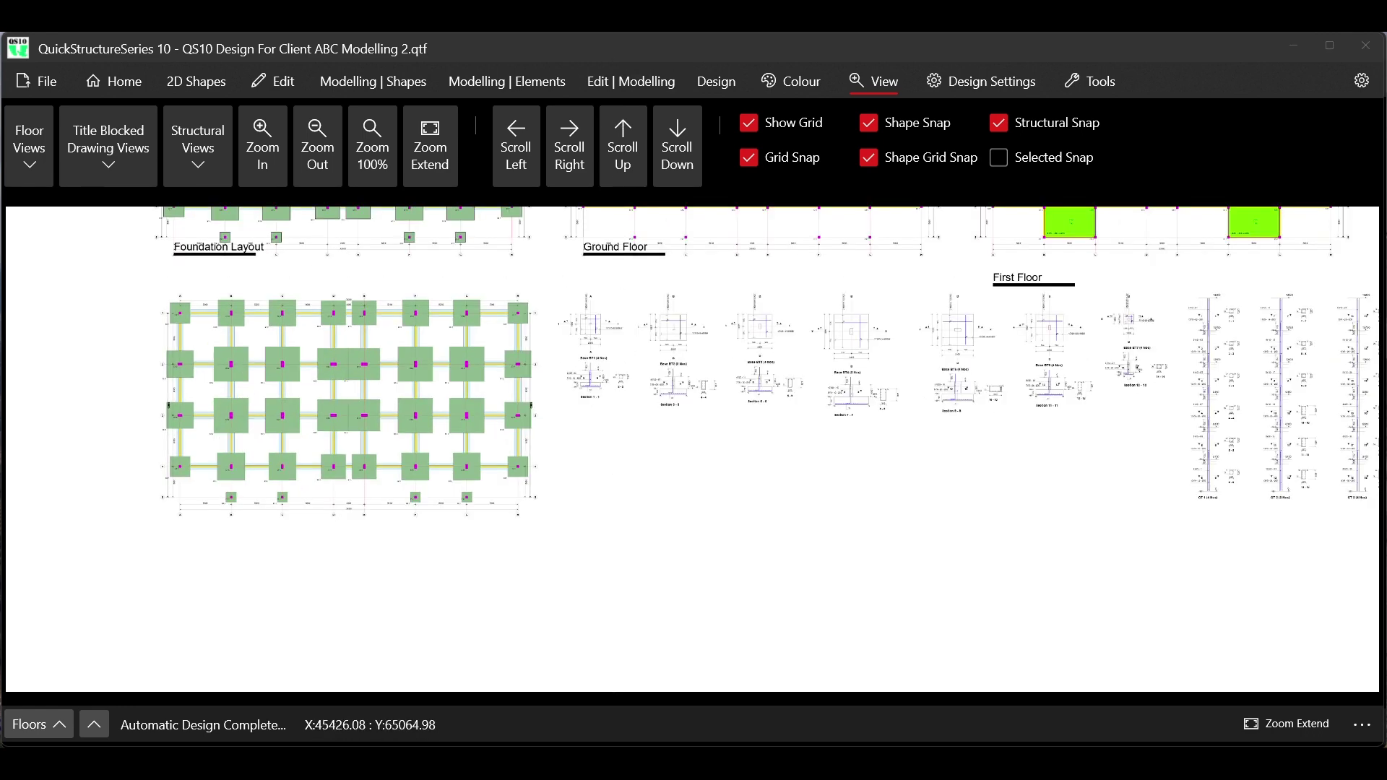
key("alt+Tab")
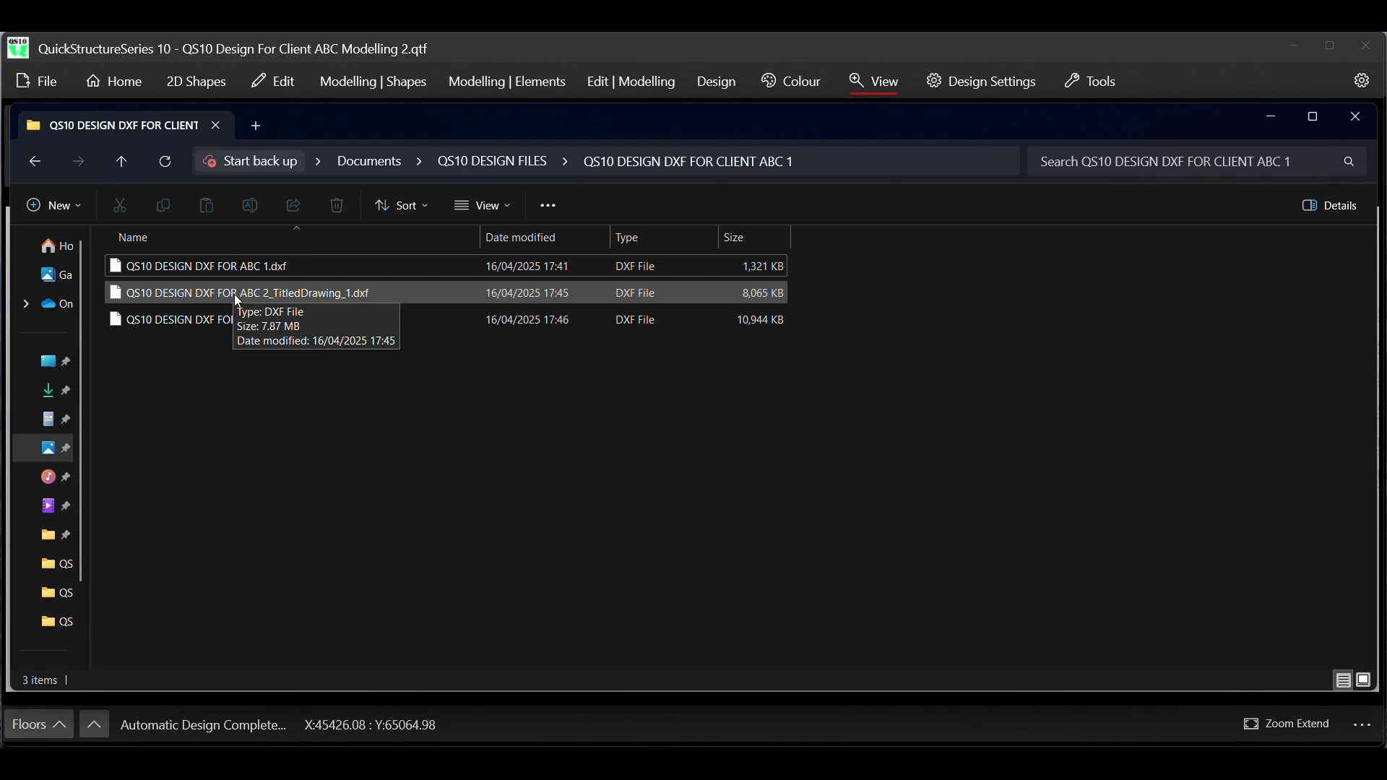
left_click(1274, 120)
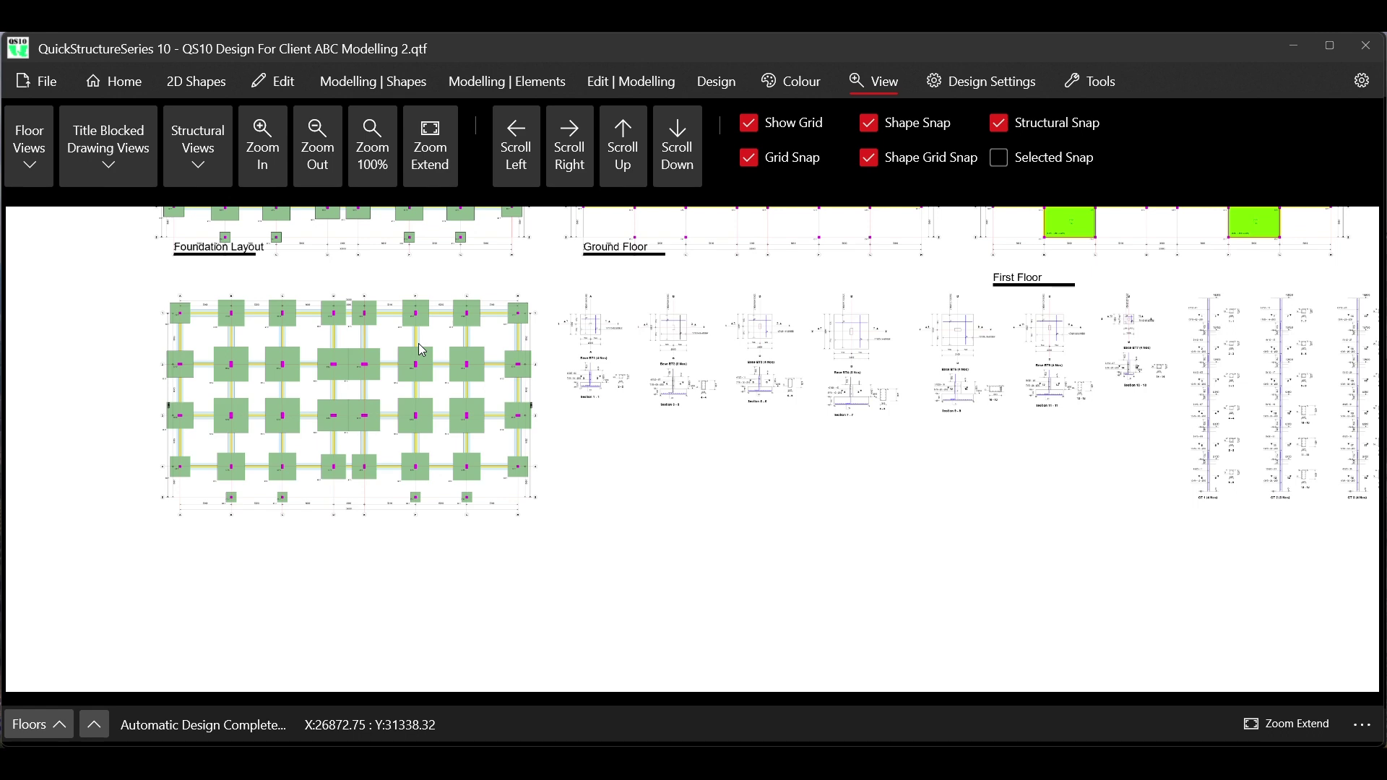
Inspect the untitled foundation layout and base details, and review the DXF export options for displayed untitled drawings
scroll(236, 313, "up", 2)
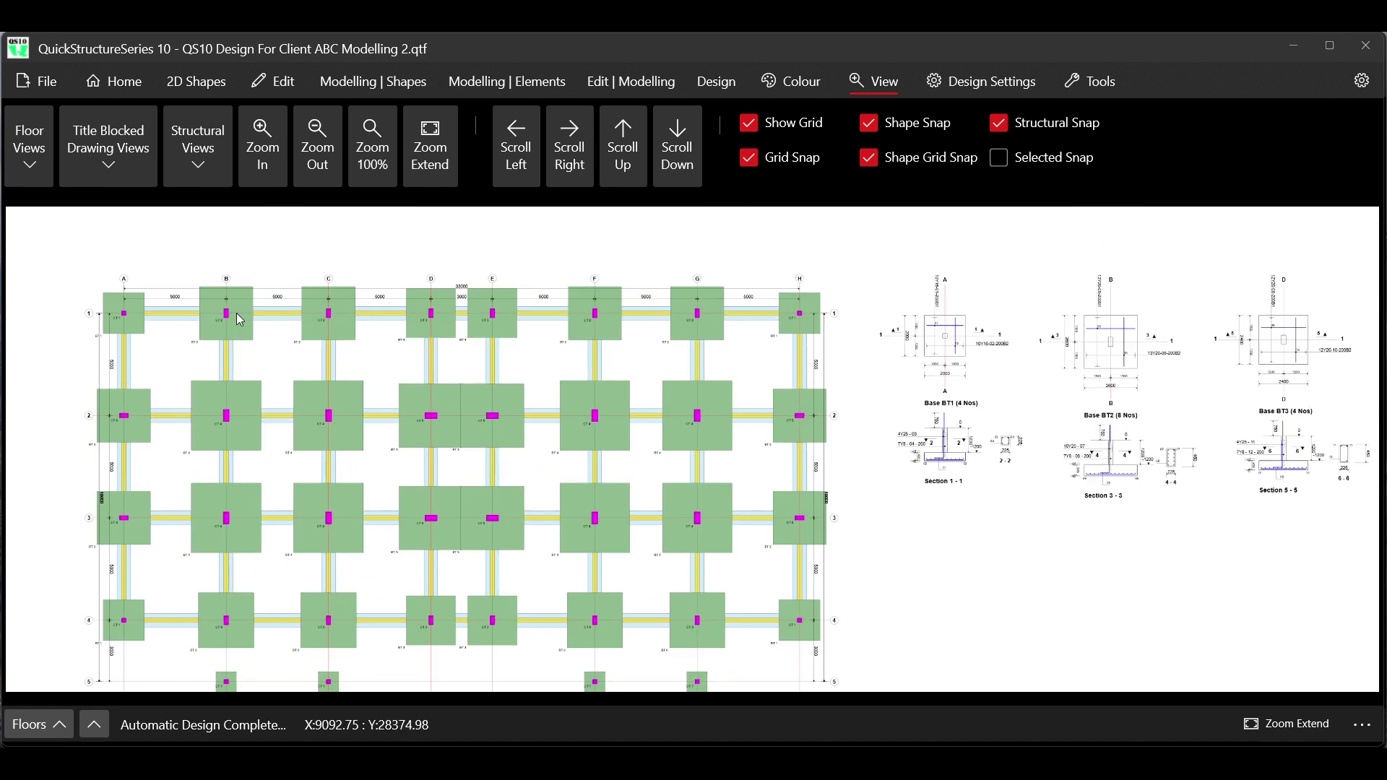
scroll(237, 313, "down", 1)
scroll(972, 354, "up", 1)
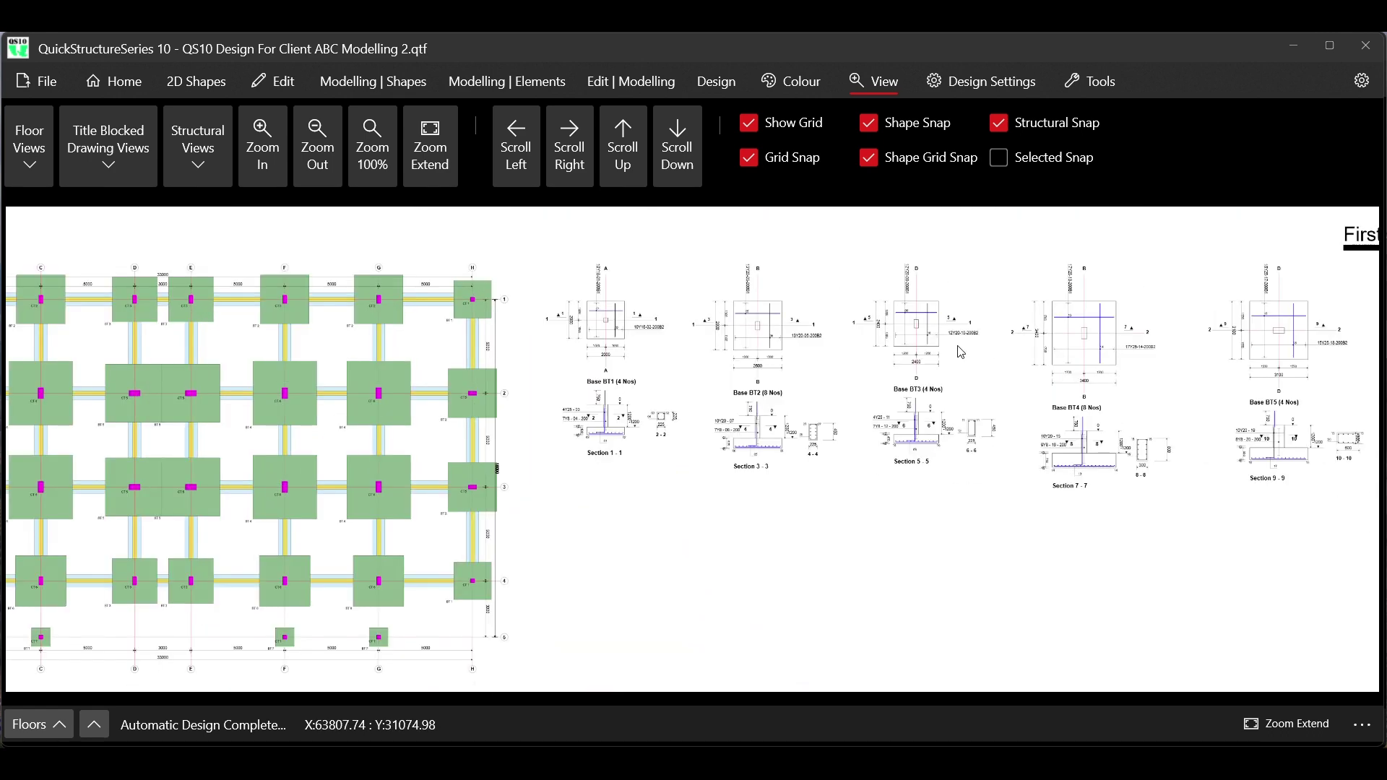
scroll(713, 357, "down", 3)
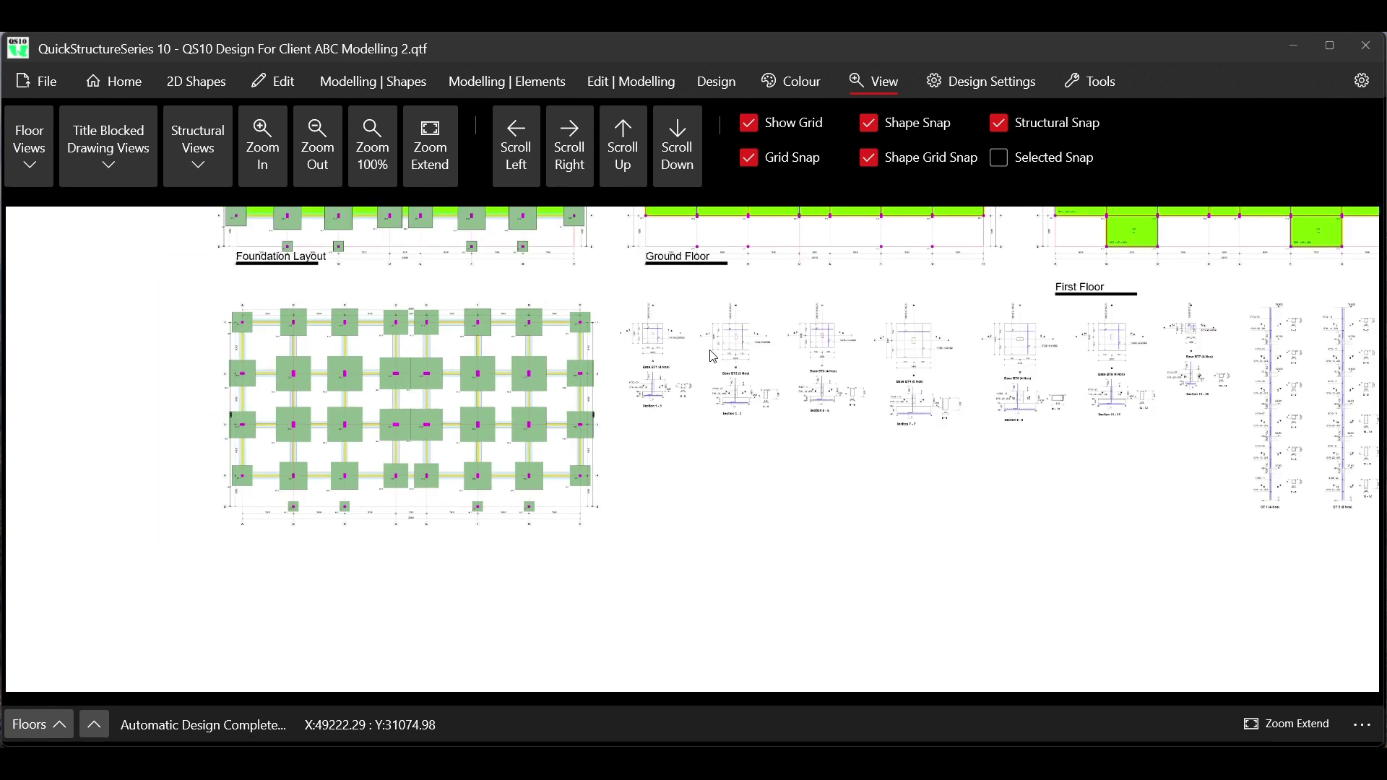
left_click(41, 85)
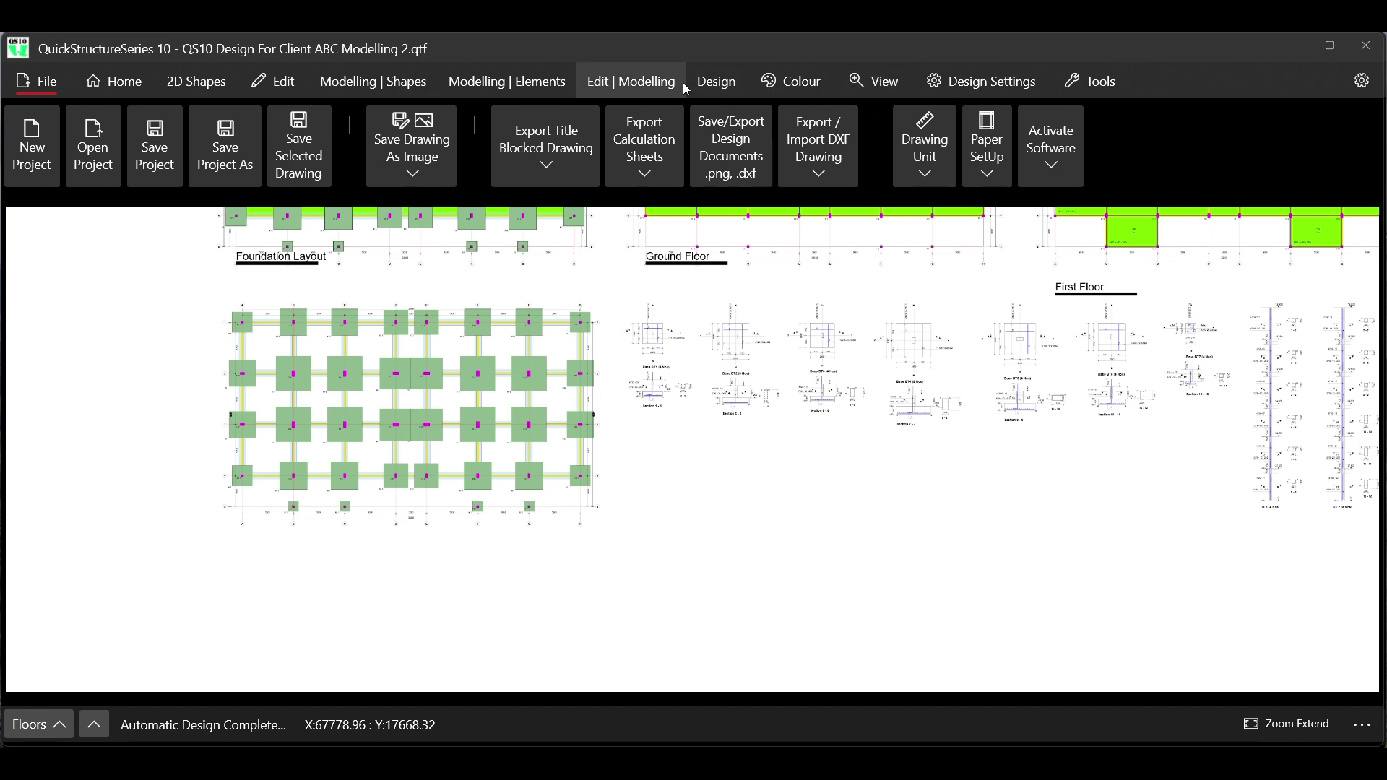
left_click(820, 170)
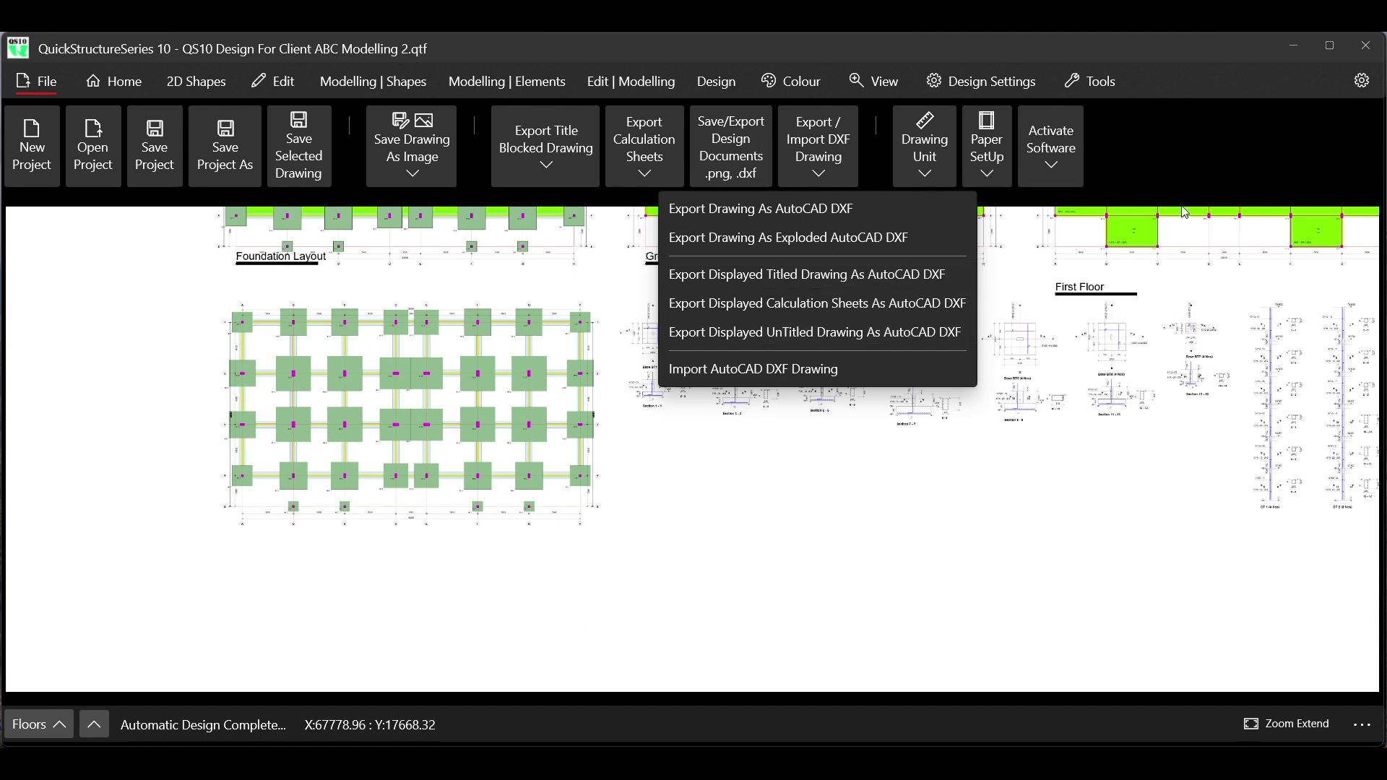
left_click(1194, 169)
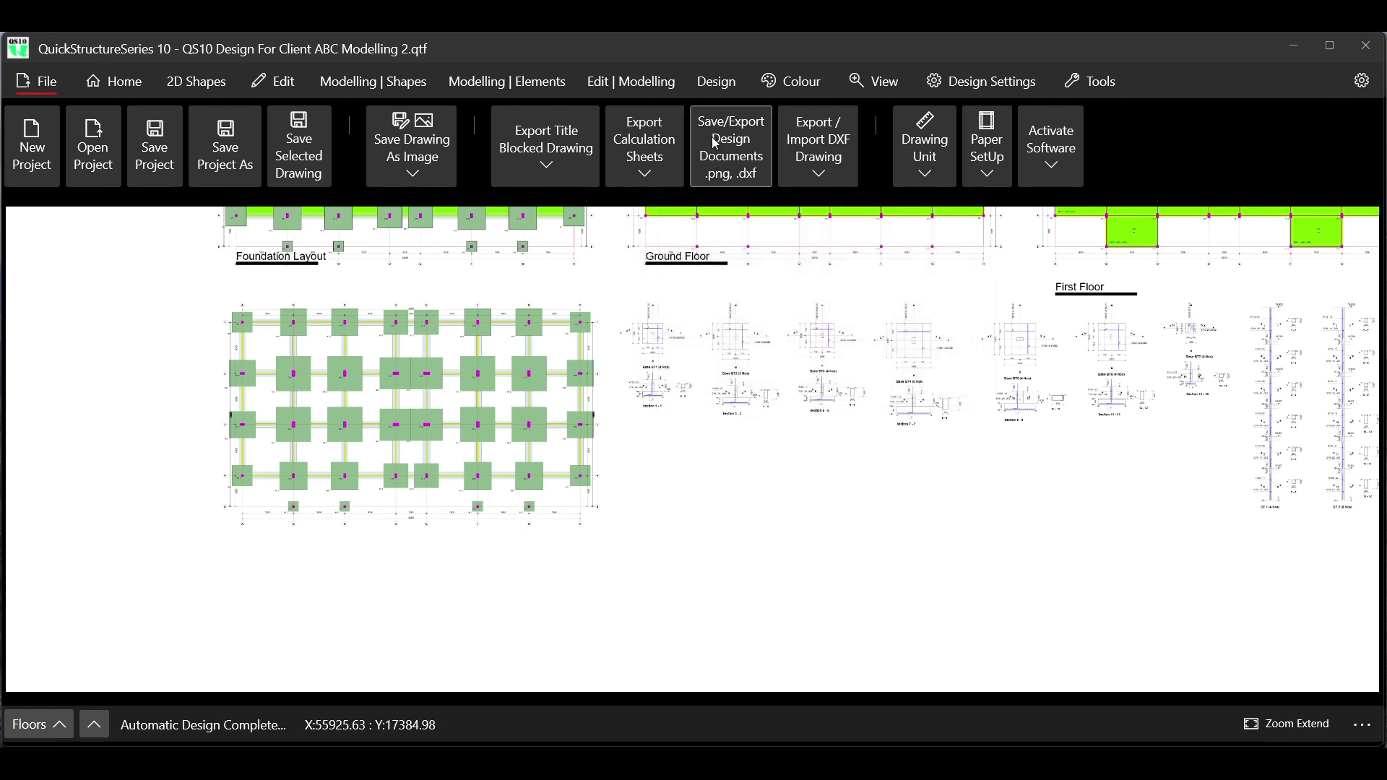
Choose Page 1 - Foundation Layout from the list of normal detailed drawing pages
left_click(869, 85)
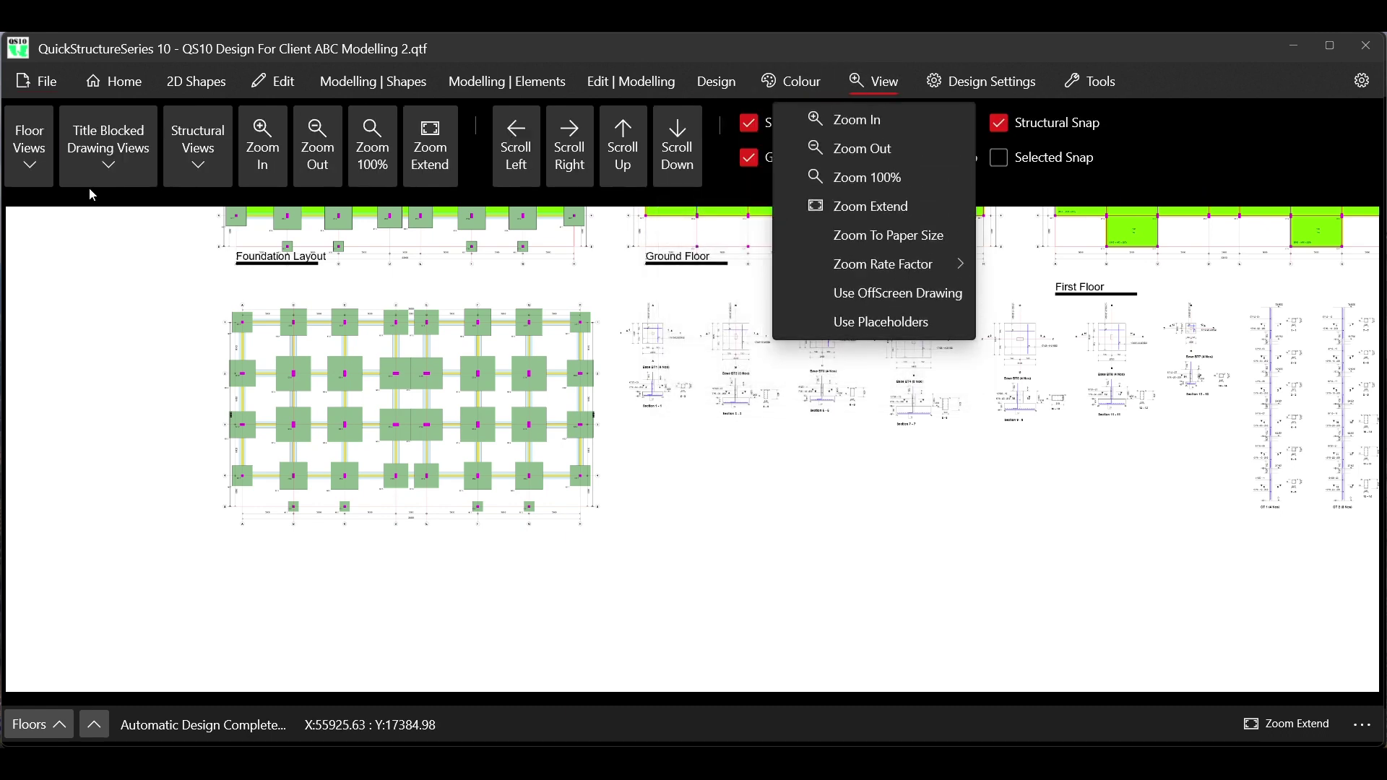
left_click(195, 161)
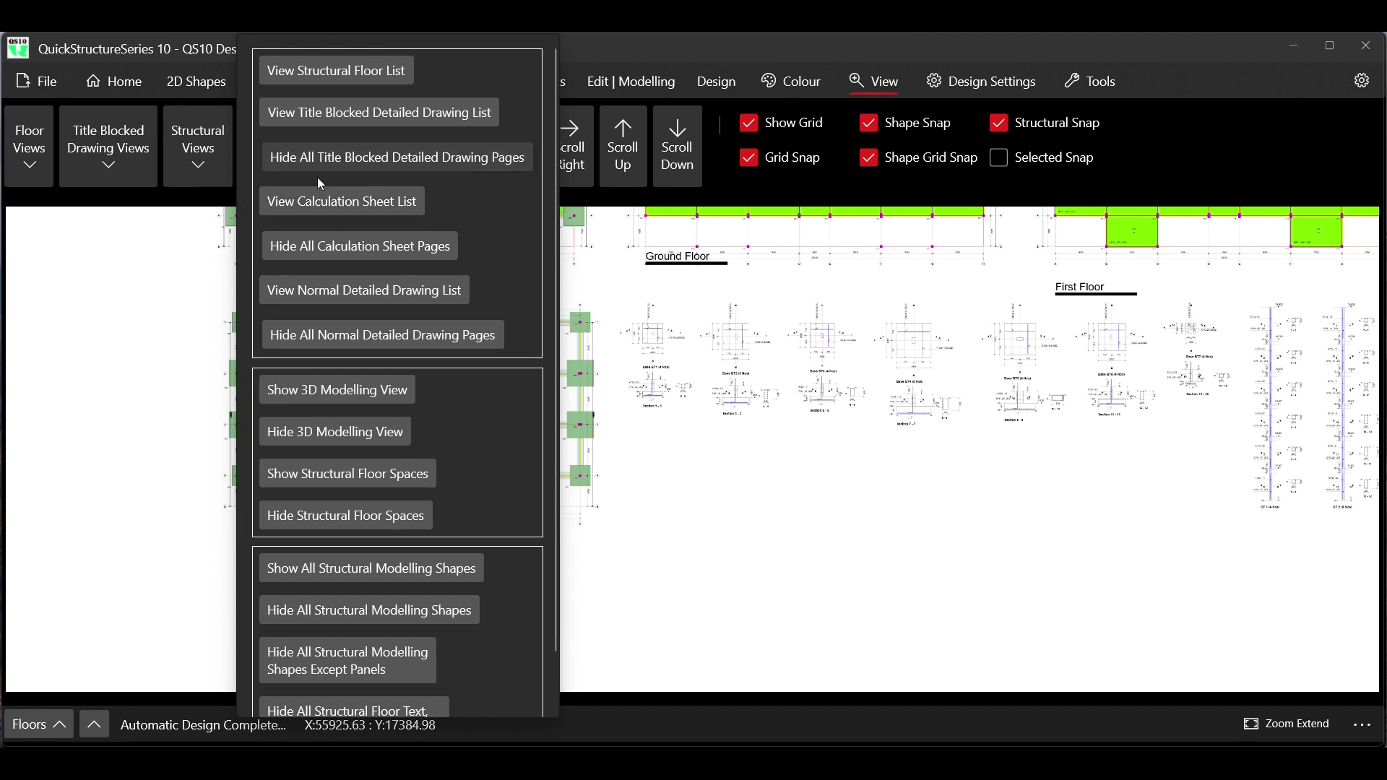
left_click(326, 296)
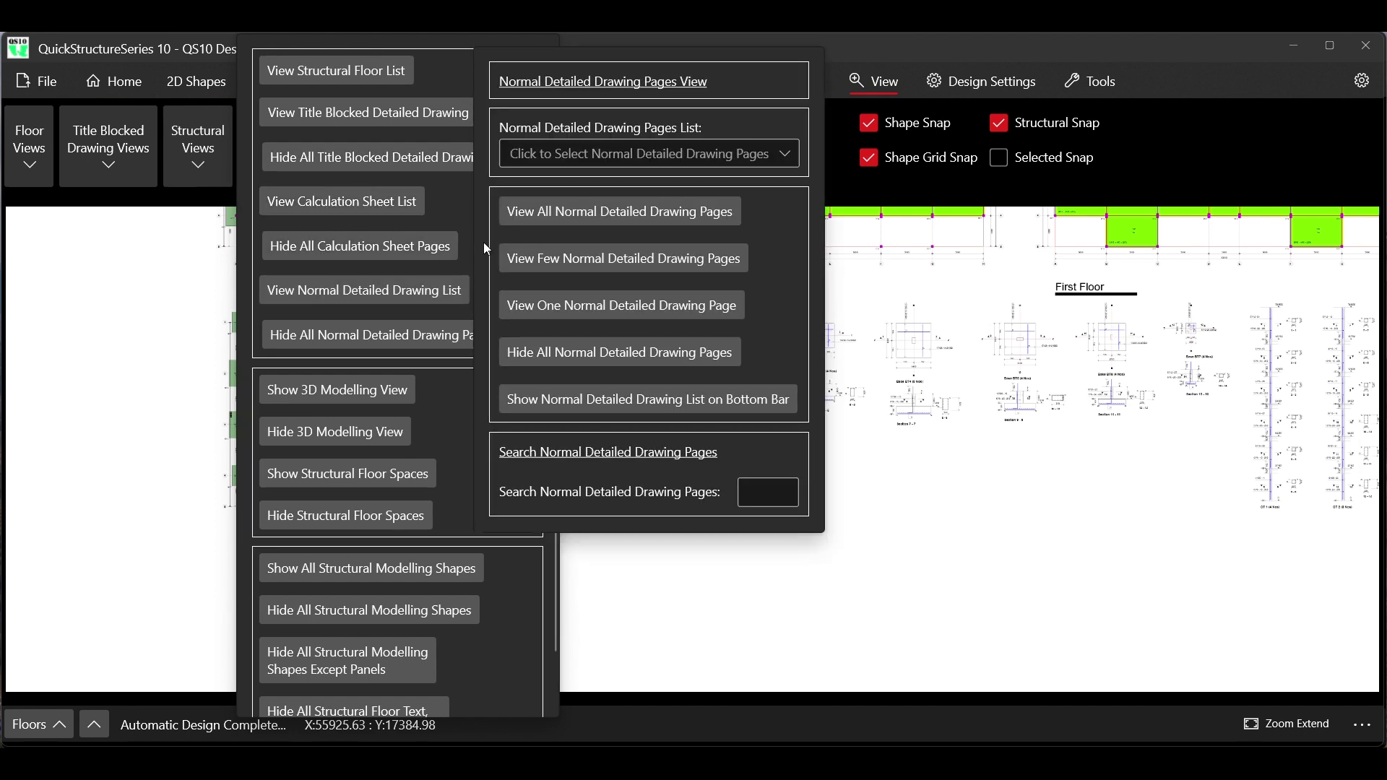
left_click(595, 154)
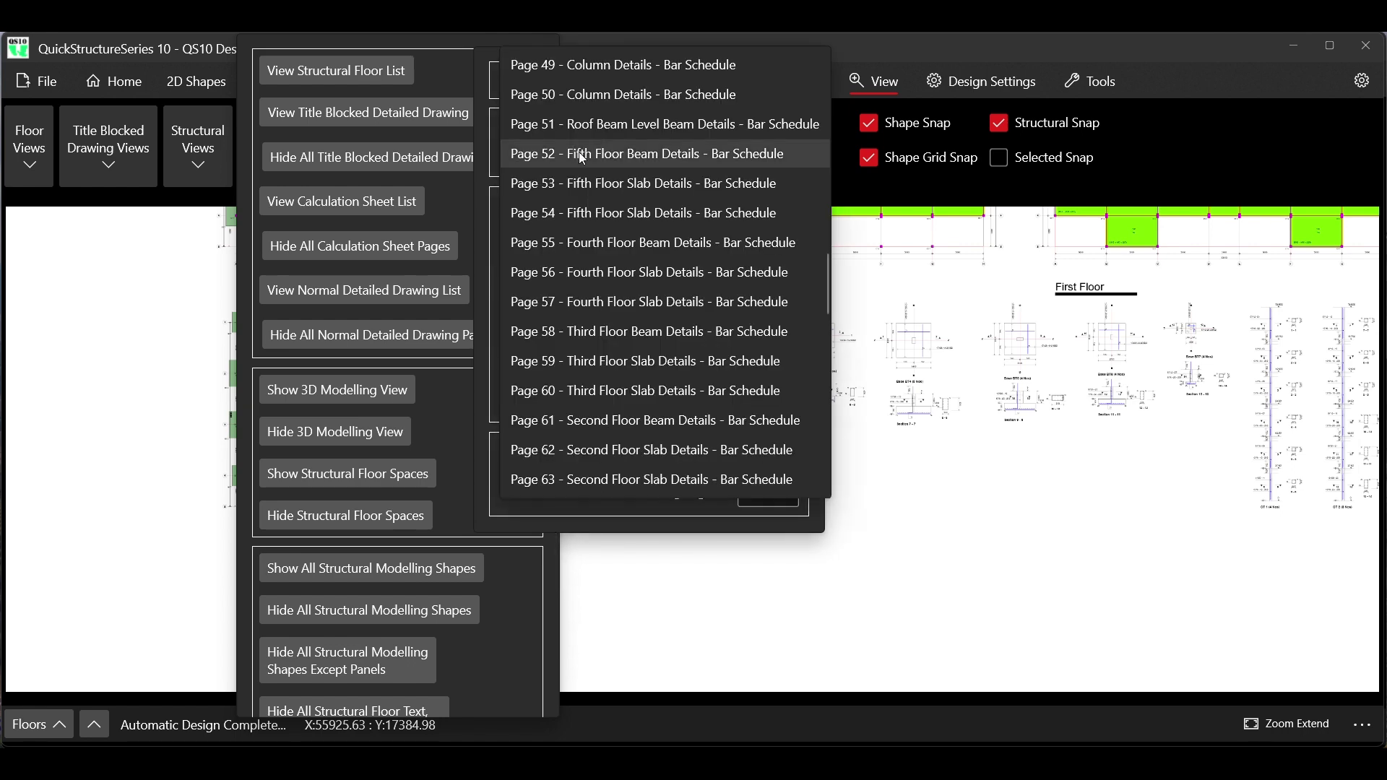
scroll(583, 224, "up", 5)
scroll(582, 224, "up", 10)
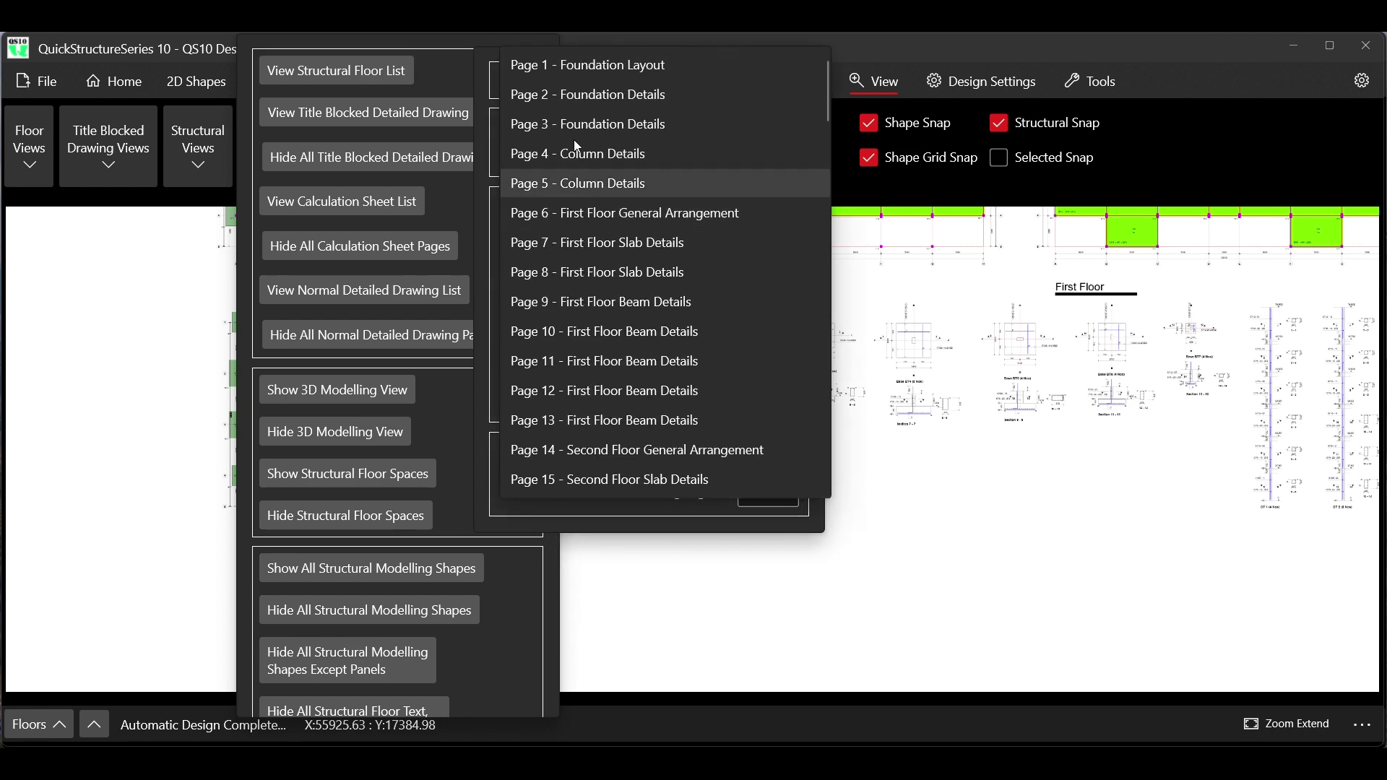
left_click(545, 67)
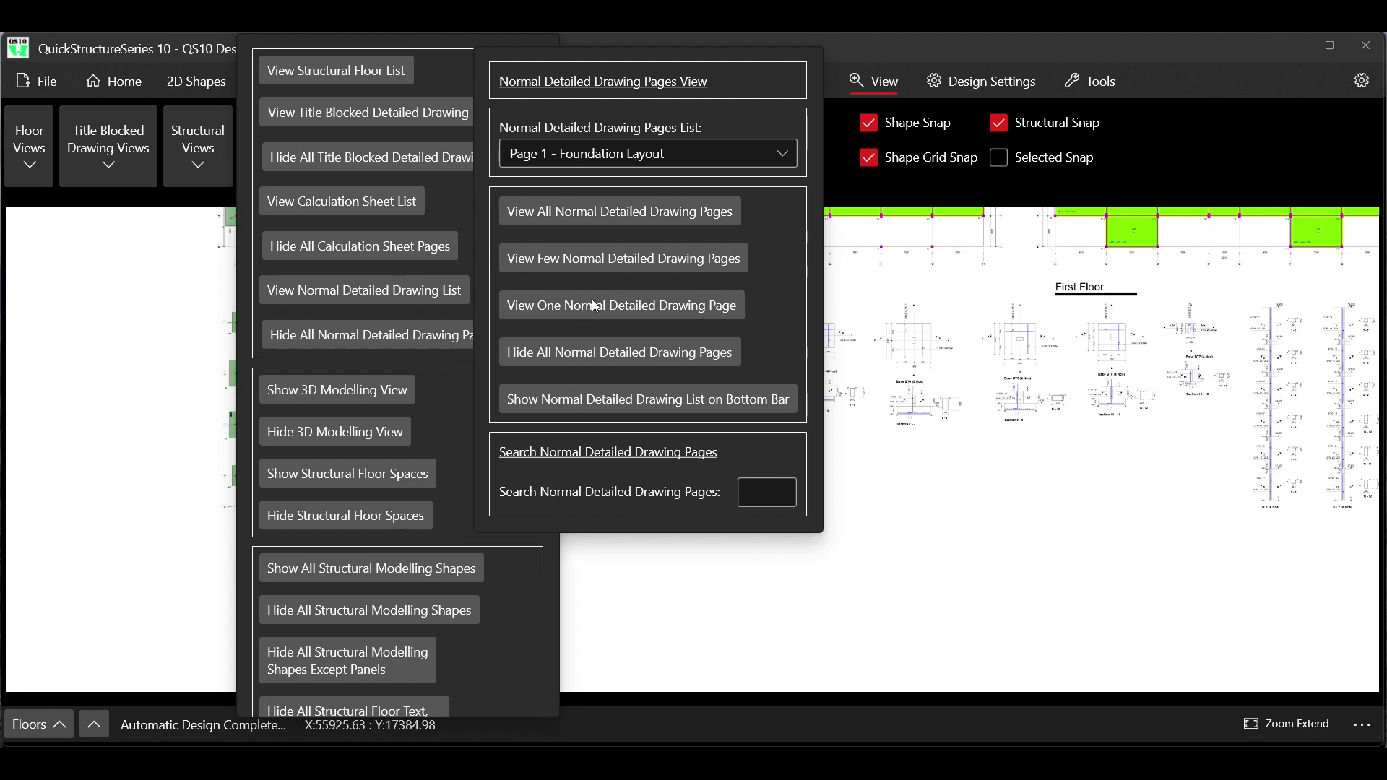
Set the number of pages after the selected page to 49 and display that range of normal detailed drawings
left_click(550, 269)
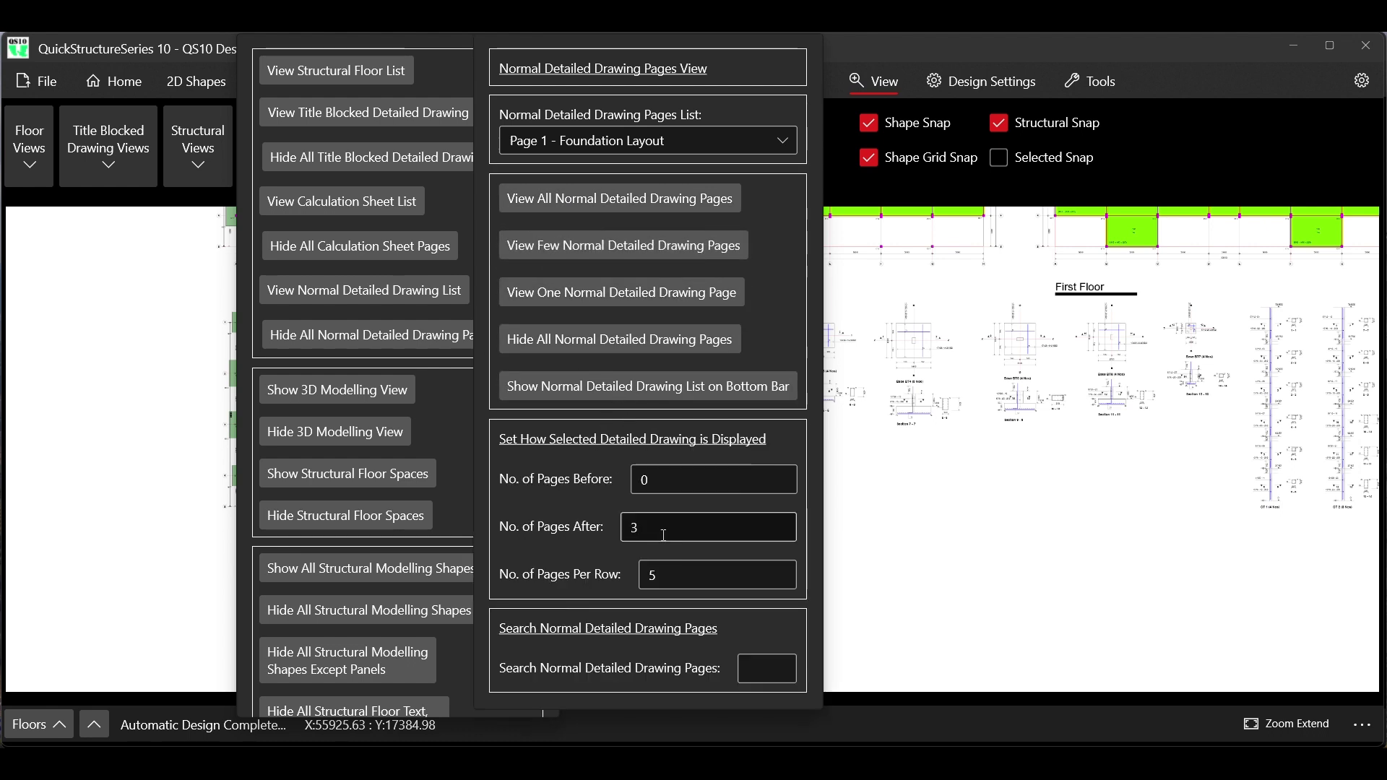
double_click(640, 528)
type("5")
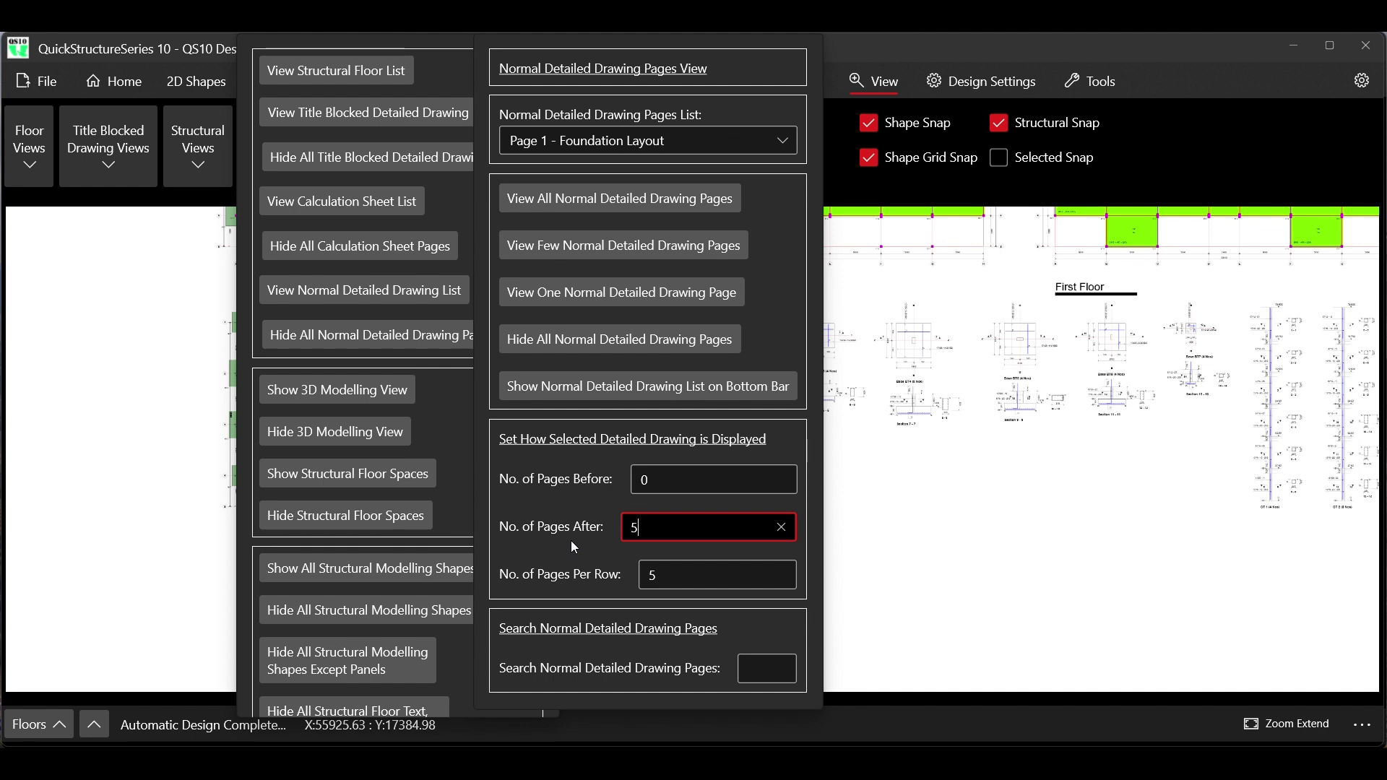
type("0")
key("BackSpace")
key("BackSpace")
type("49")
left_click(581, 251)
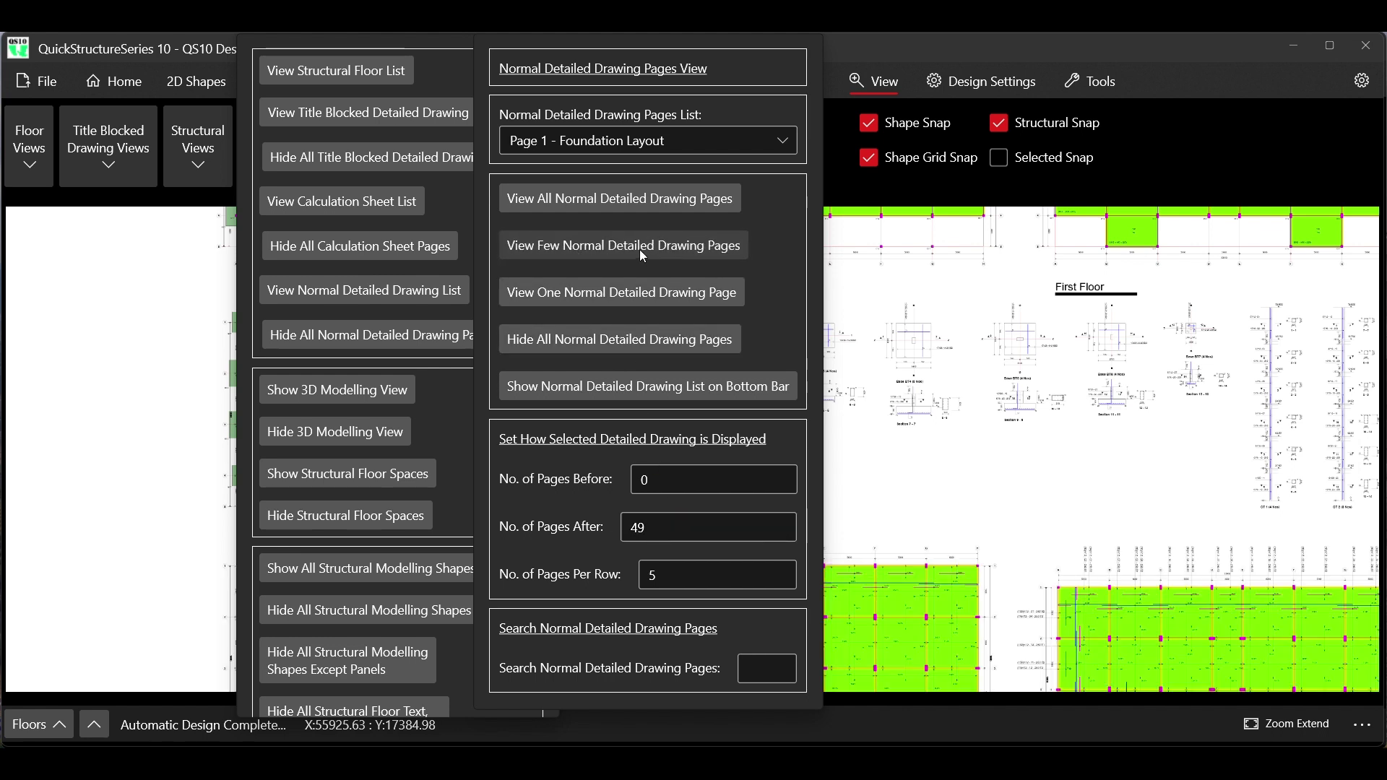
left_click(1167, 144)
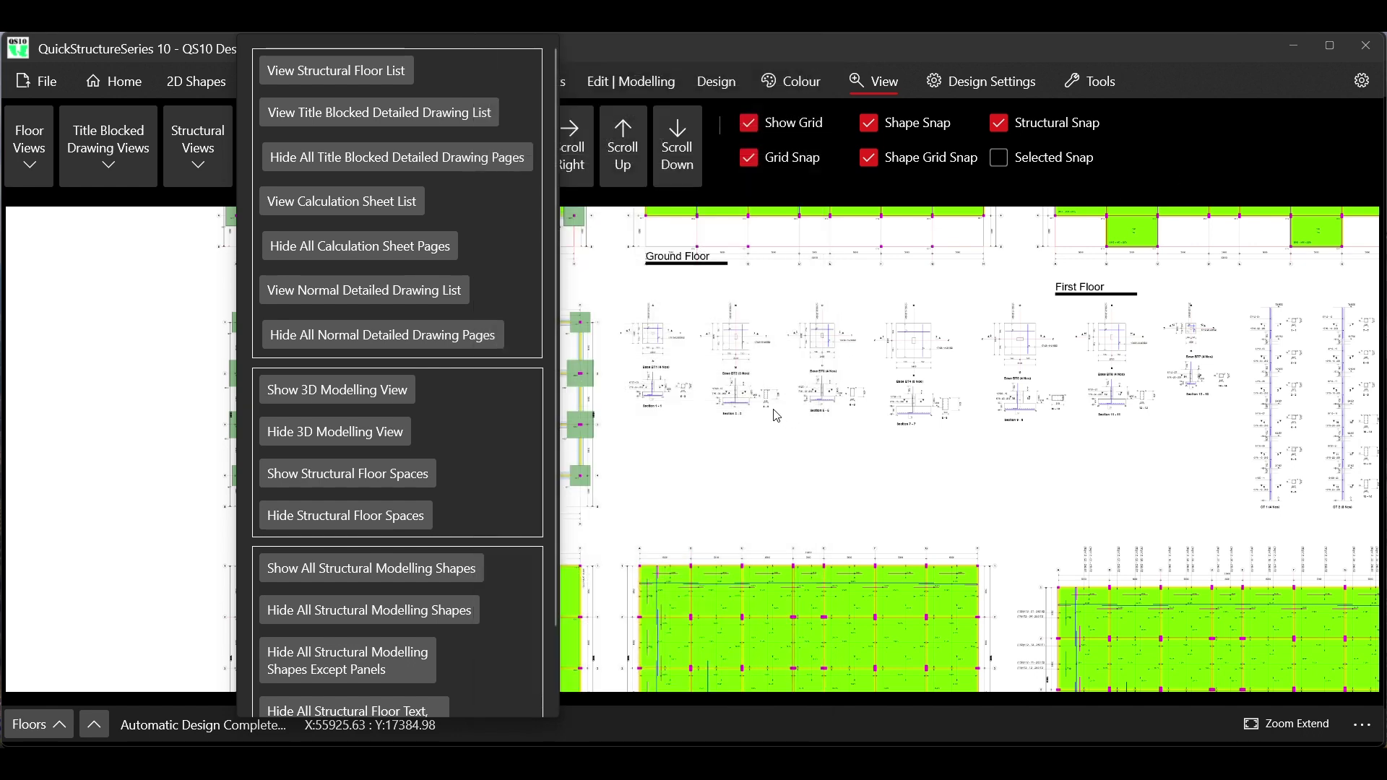
left_click(707, 446)
scroll(267, 379, "down", 3)
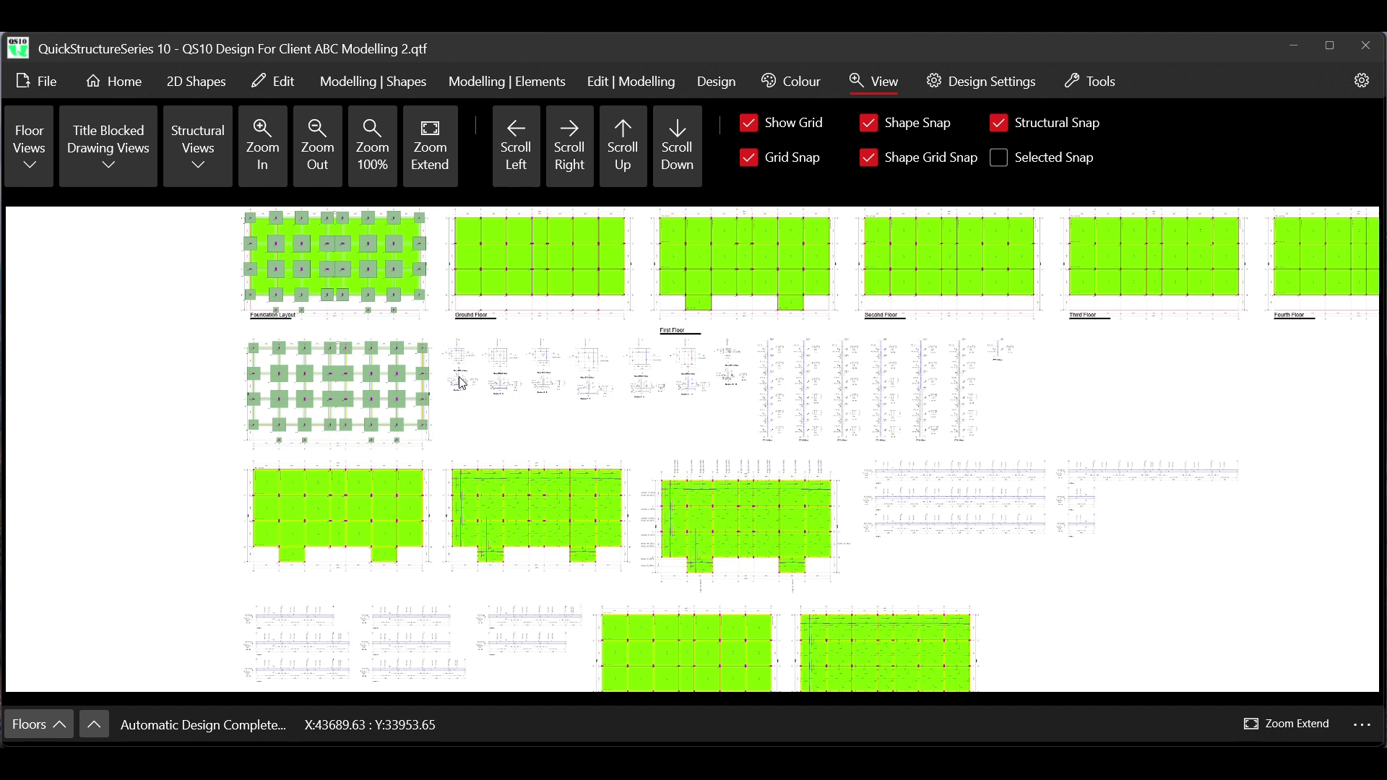
Export the displayed untitled drawings as AutoCAD DXF, saved under the name QS10 DESIGN DXF FOR ABC 3
left_click(48, 82)
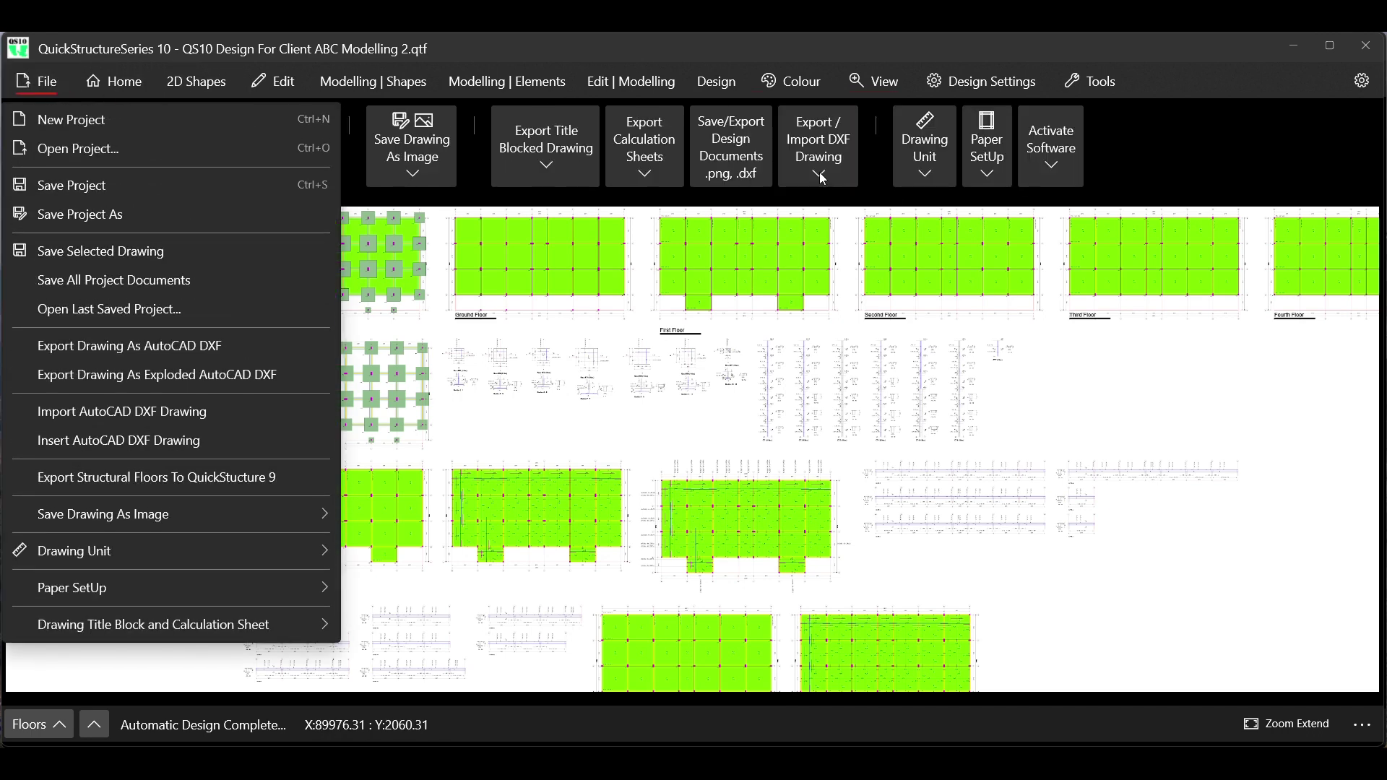
left_click(809, 171)
left_click(806, 168)
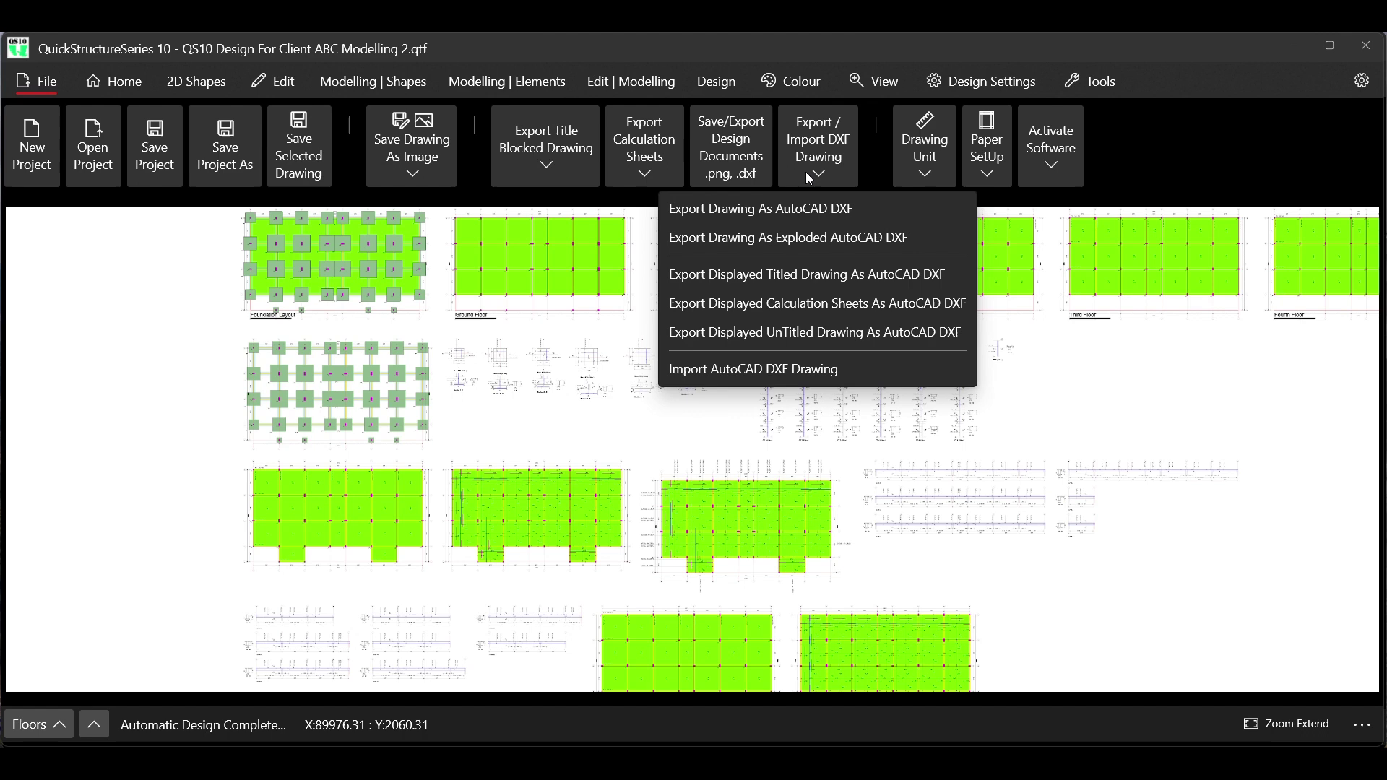
left_click(804, 333)
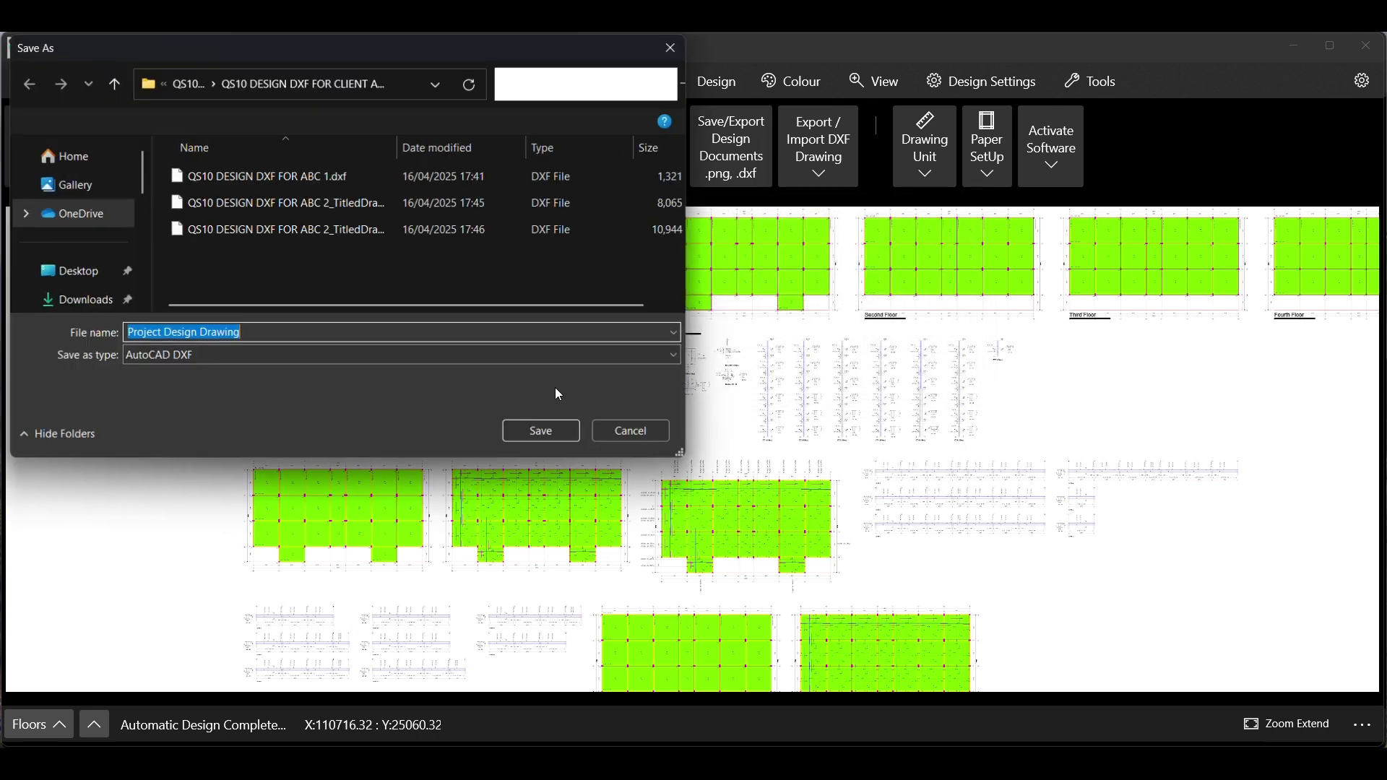
left_click(253, 203)
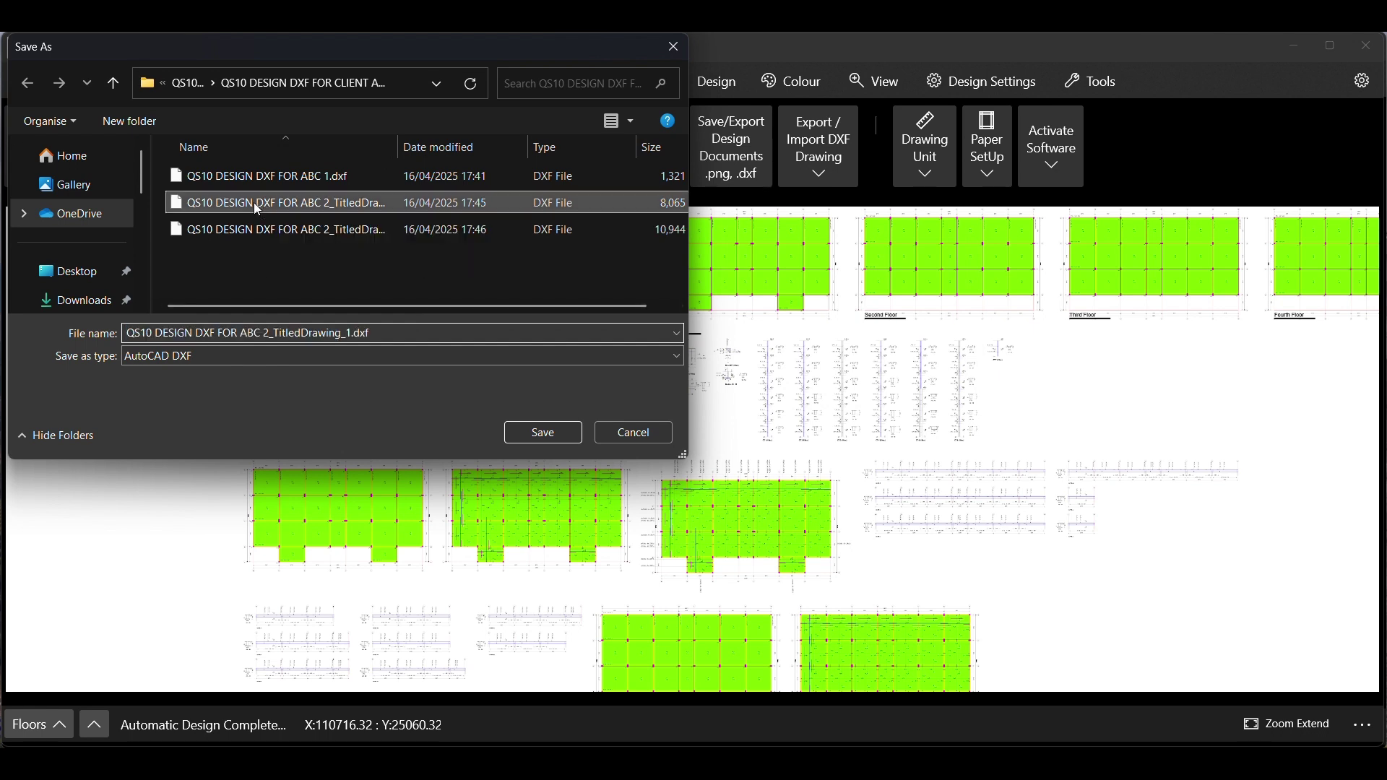
left_click(270, 336)
left_click_drag(264, 334, 408, 327)
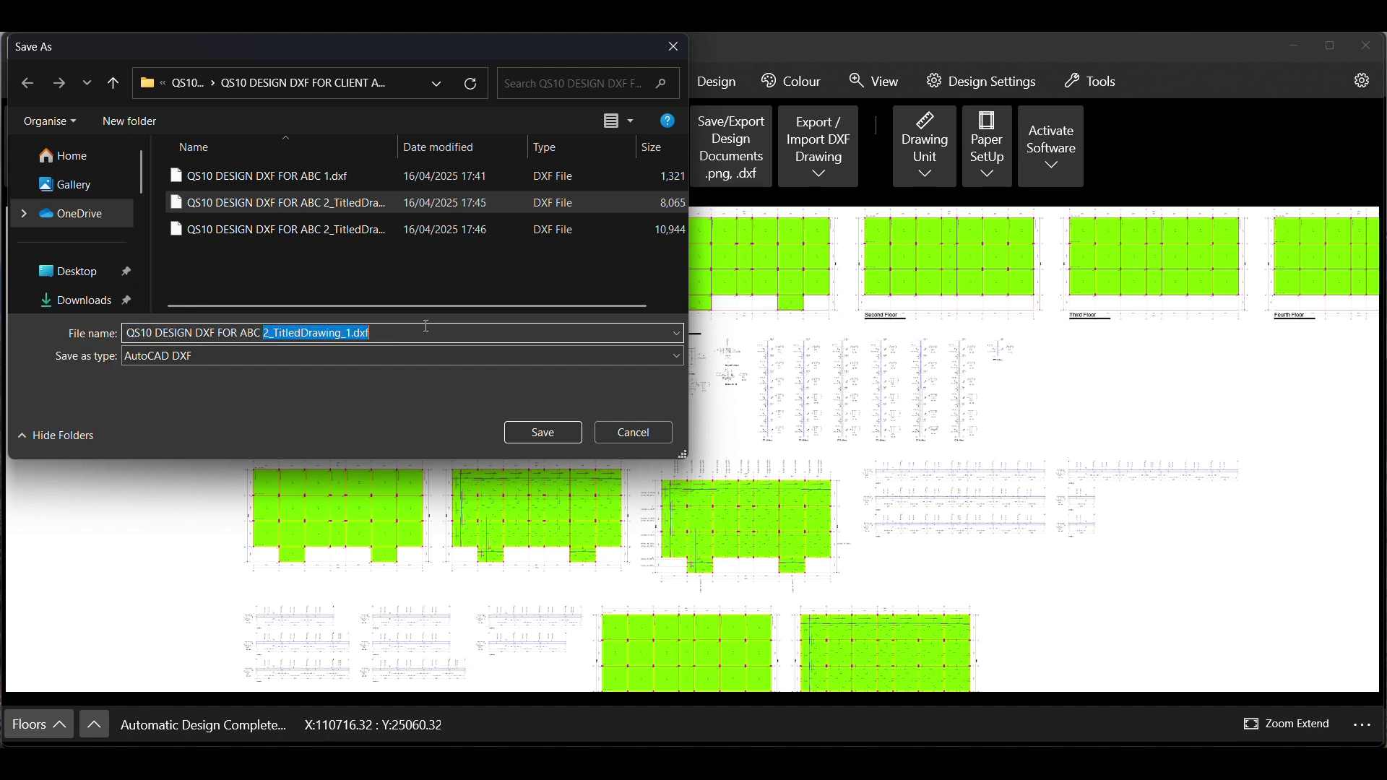
type("3")
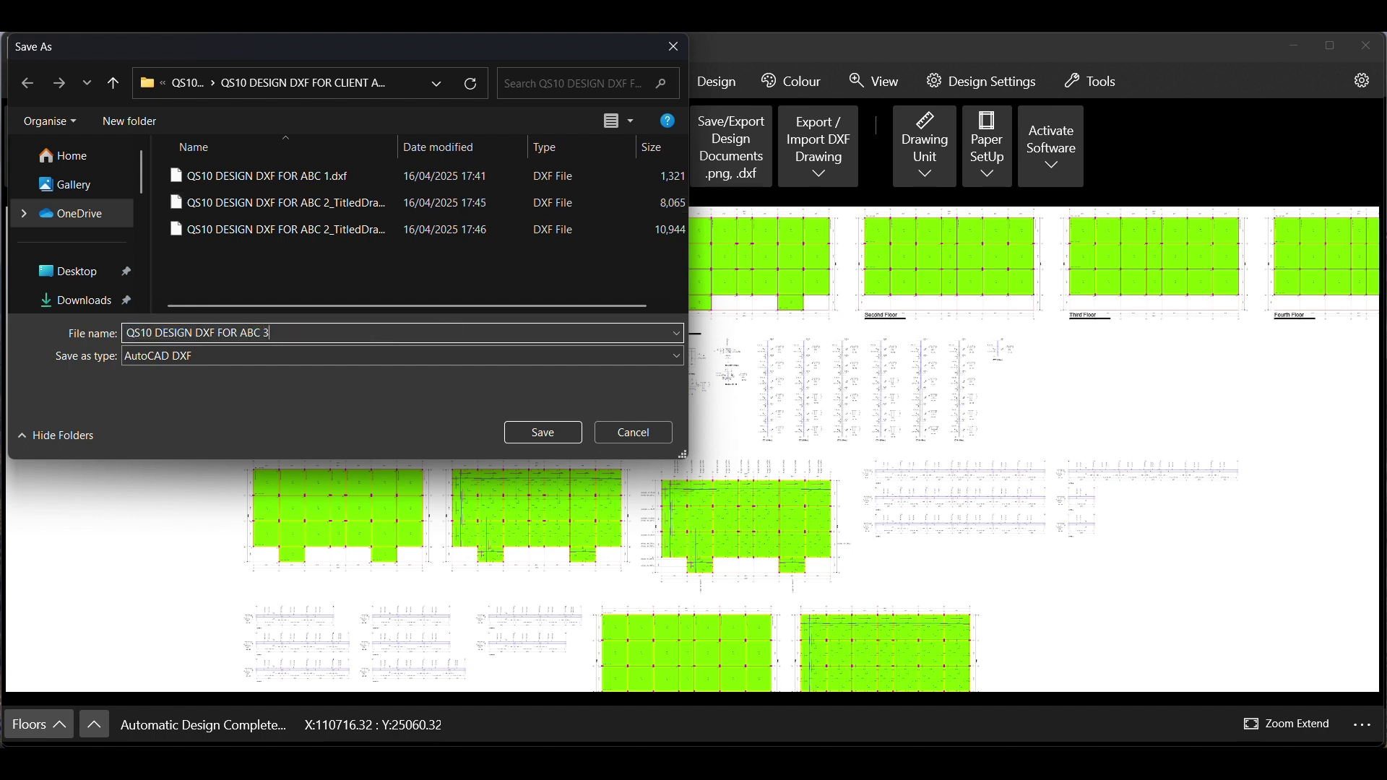
left_click(543, 432)
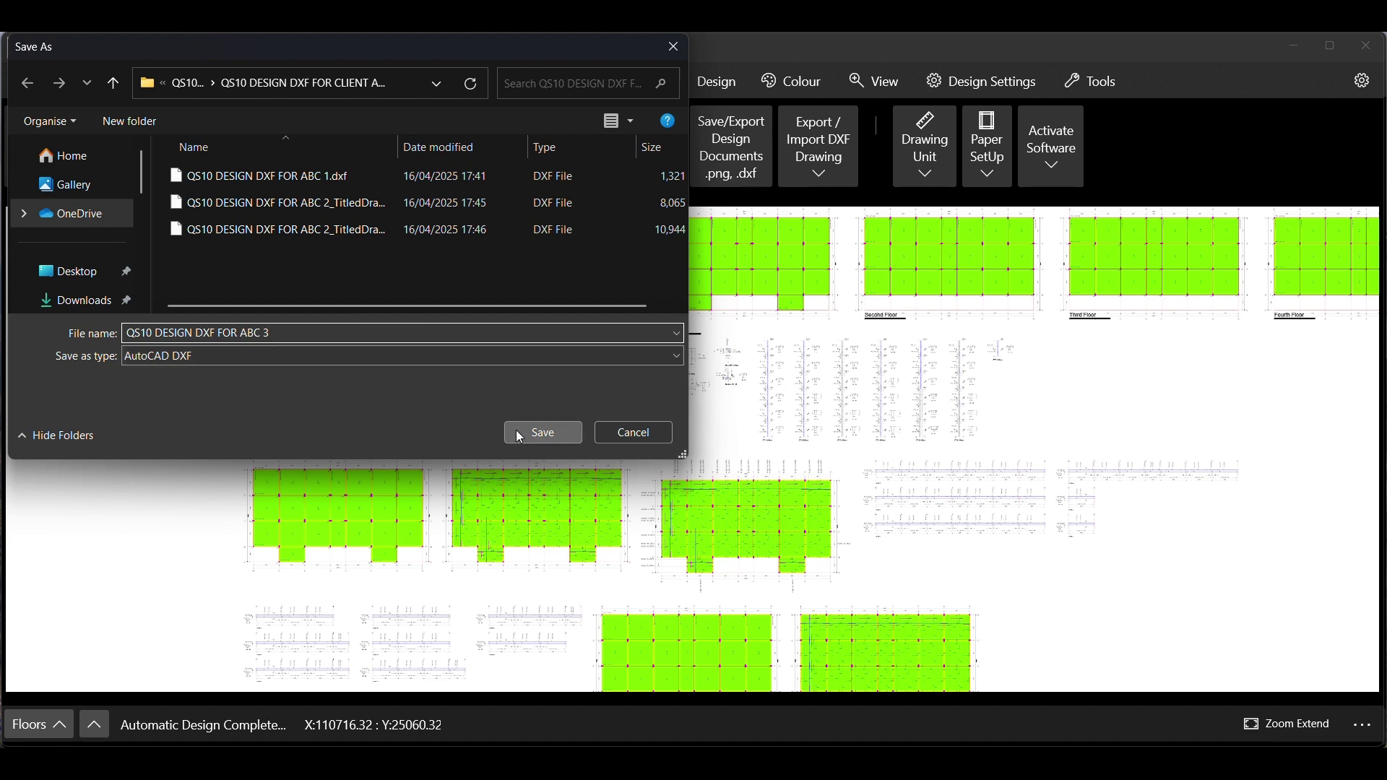